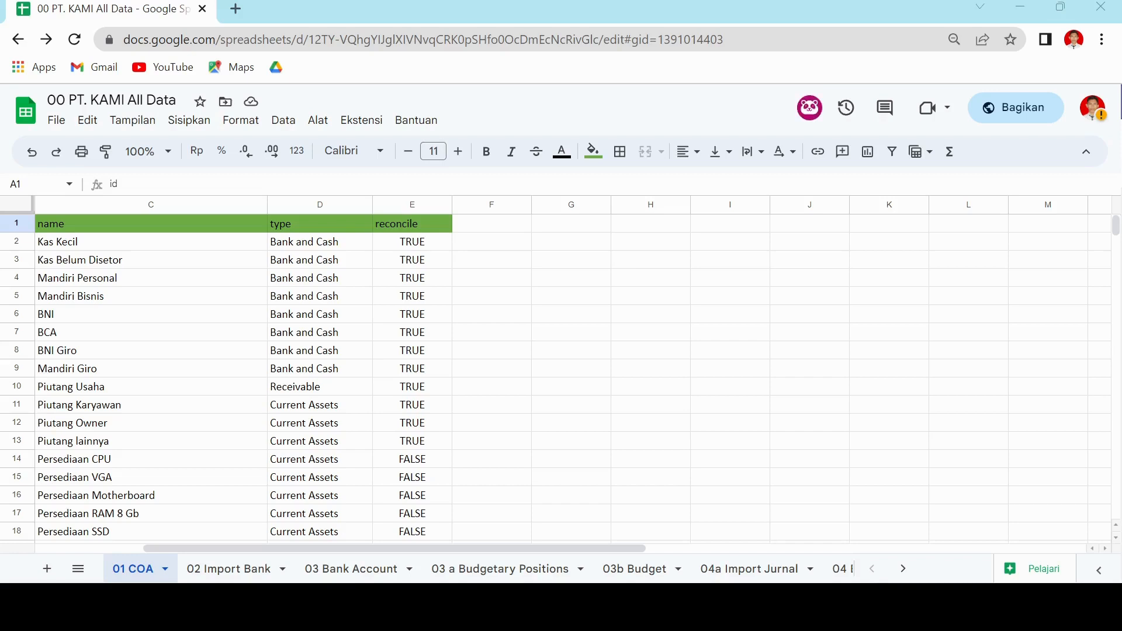
Step: Review the account ids, codes, names, types and reconcile flags through the last row of the 01 COA sheet
drag(516, 546, 403, 548)
scroll(345, 376, down, 6)
scroll(347, 387, up, 6)
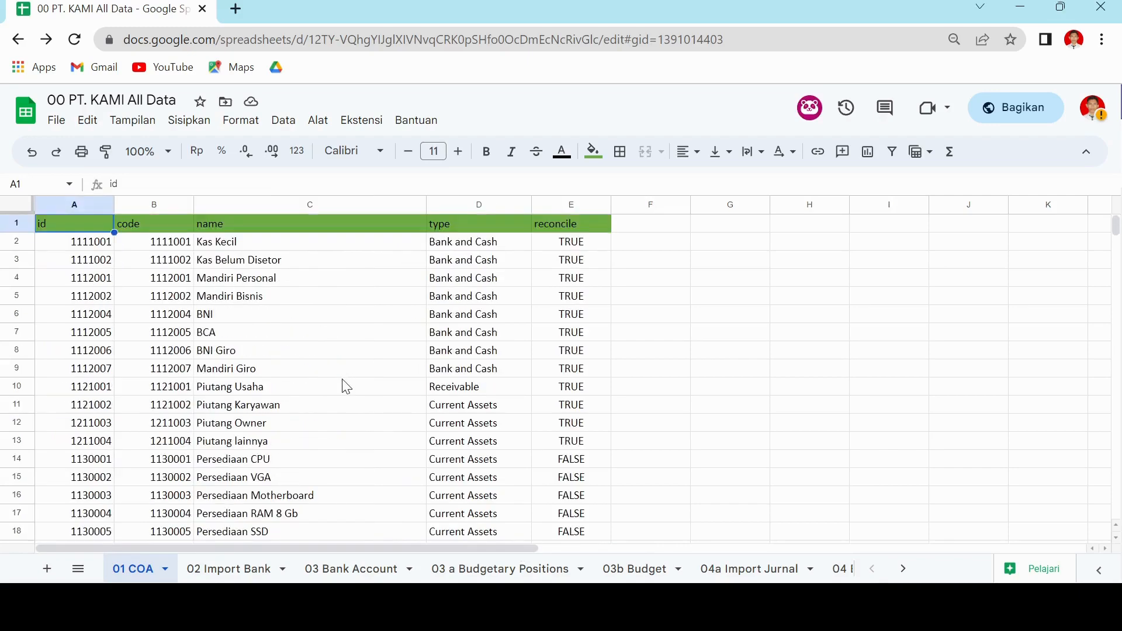
scroll(347, 387, down, 13)
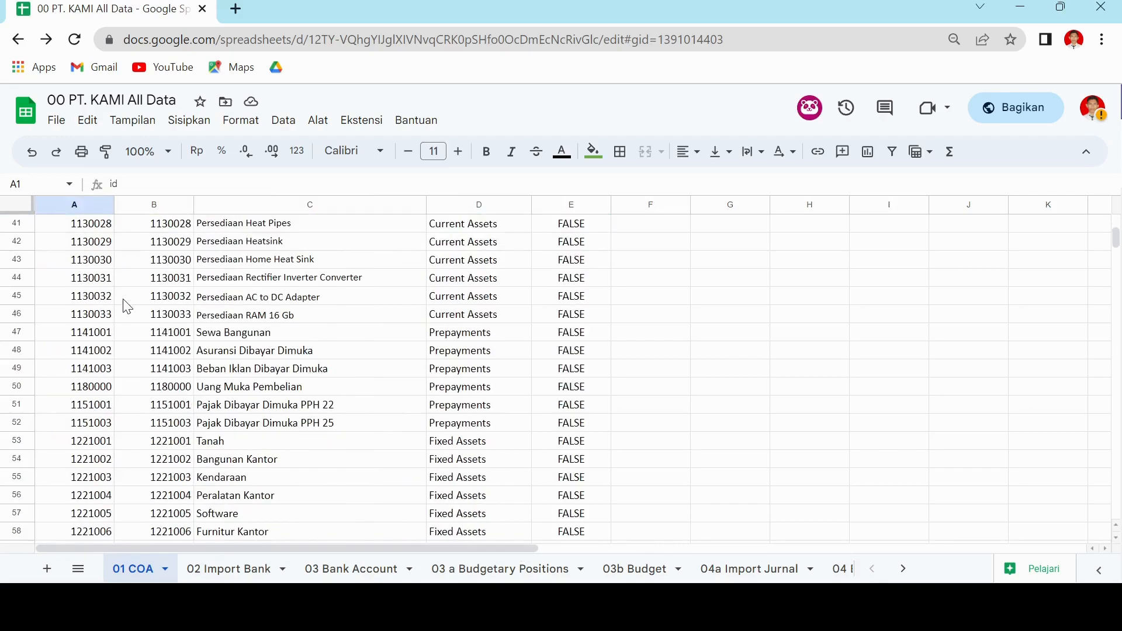
scroll(126, 305, down, 20)
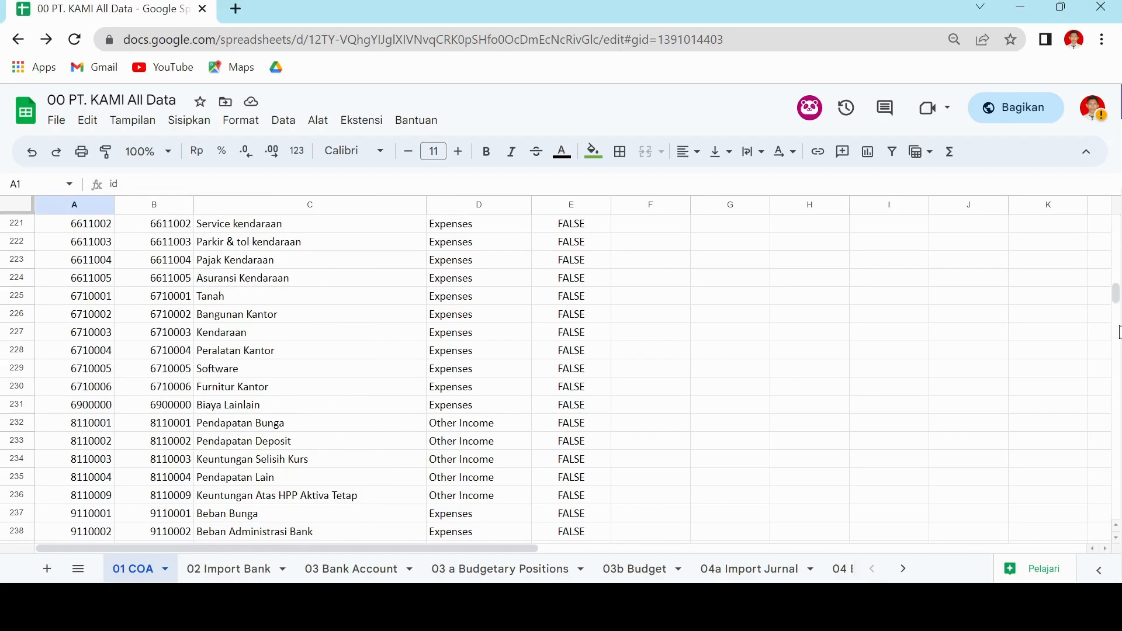
mouse_move(1116, 294)
mouse_down()
mouse_move(1116, 439)
mouse_move(1111, 295)
mouse_move(1112, 308)
mouse_up()
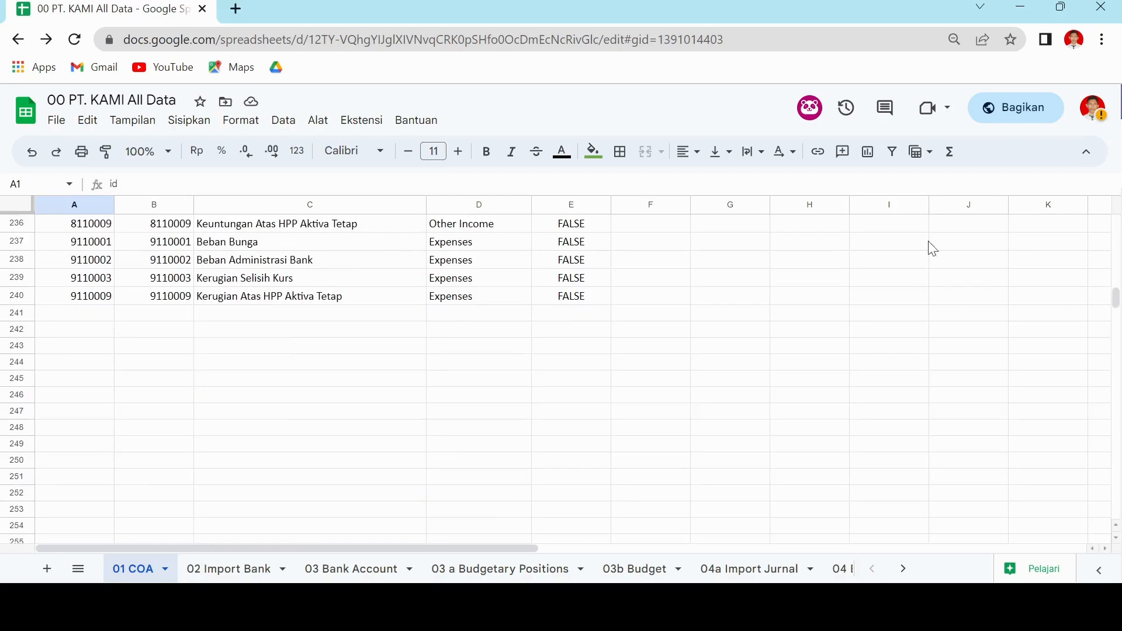
drag(1118, 299, 1116, 215)
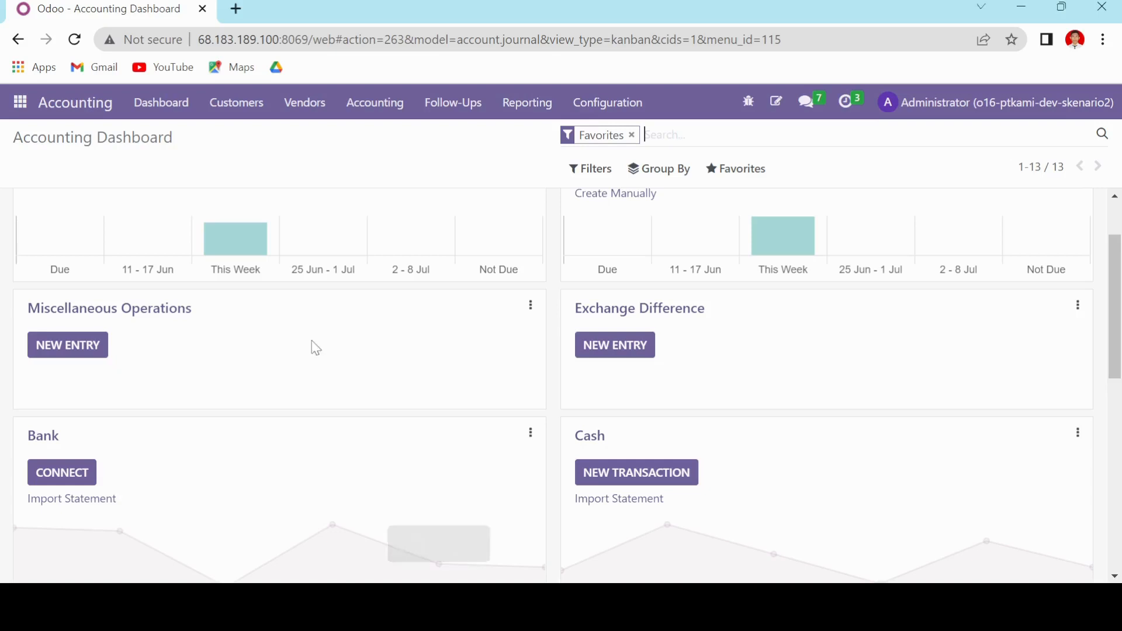
Step: Switch to Odoo and open the Chart of Accounts from the Accounting configuration
click(21, 103)
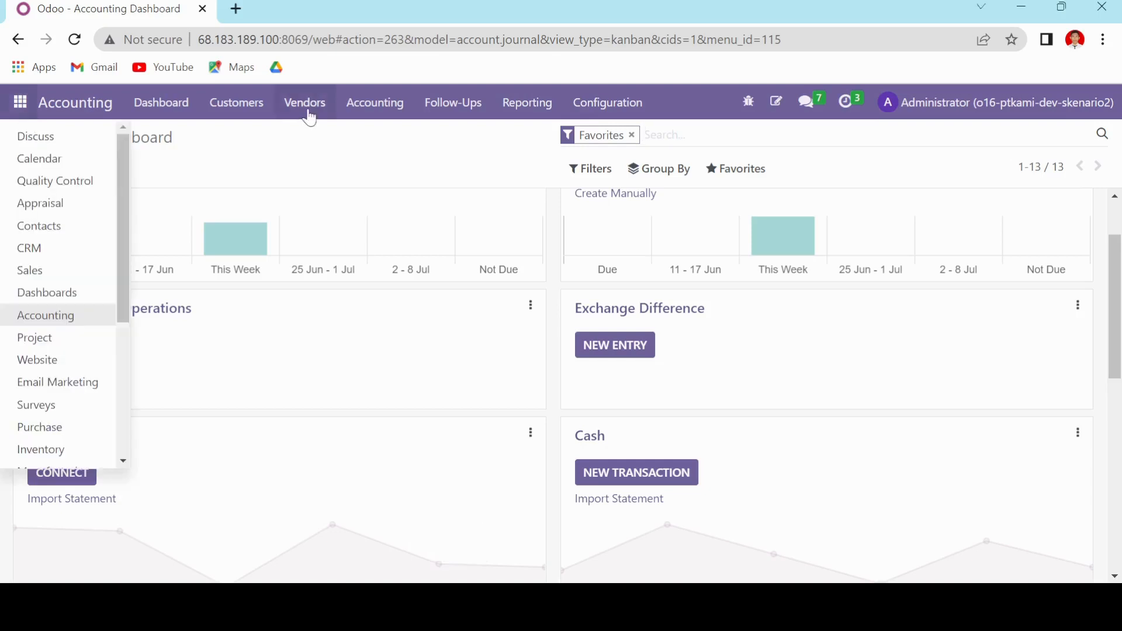
click(154, 113)
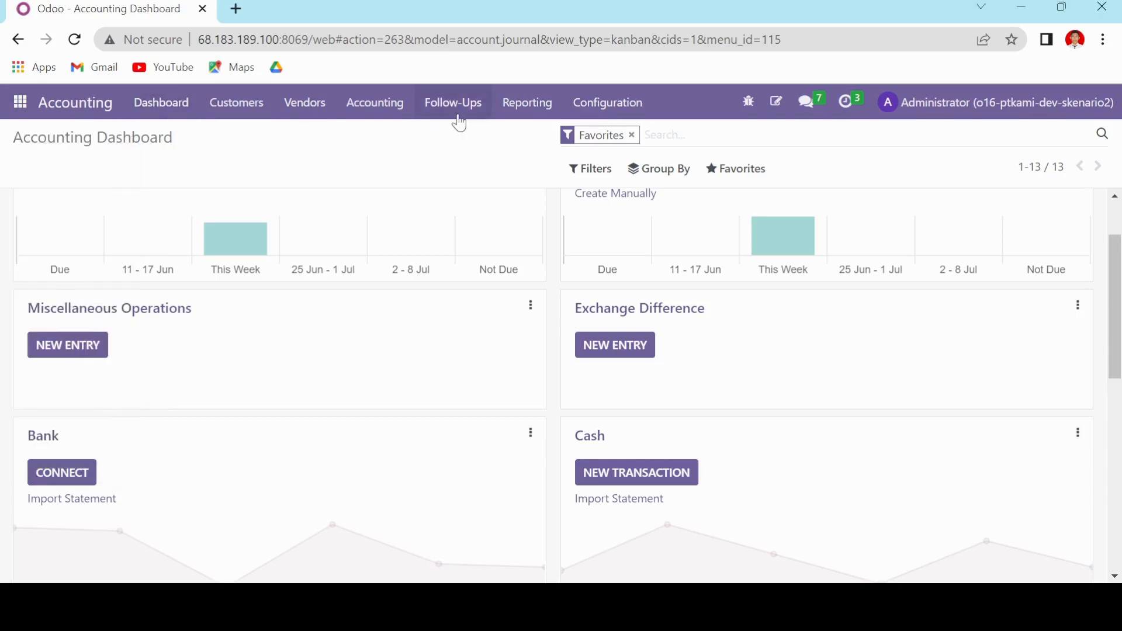
click(573, 117)
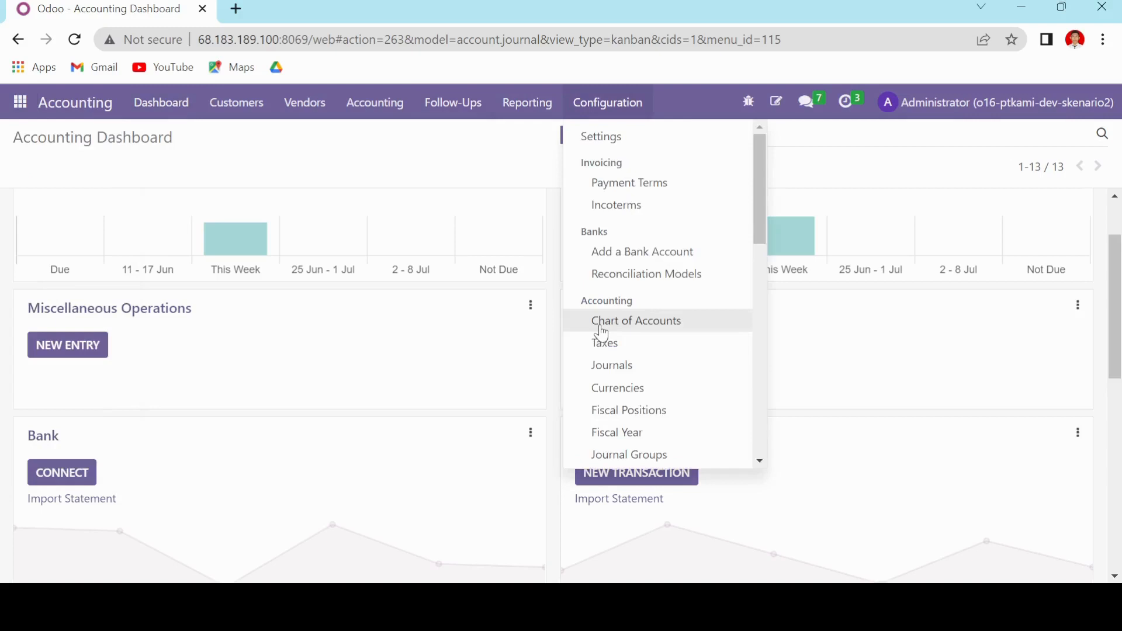
click(603, 333)
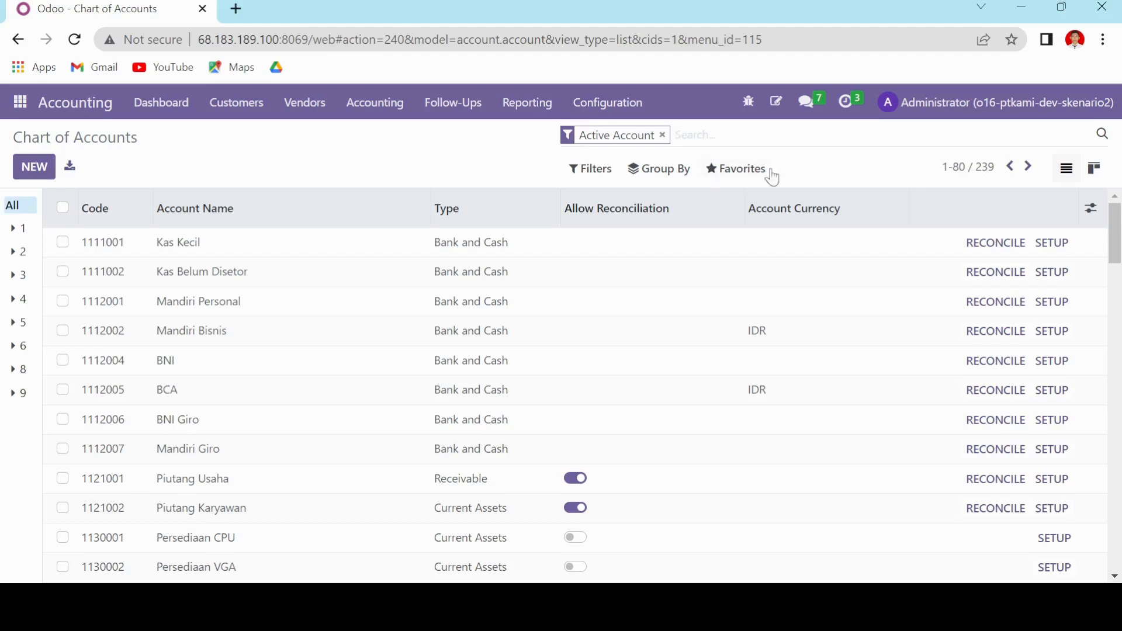
Step: Start a record import for the Chart of Accounts
click(660, 169)
click(745, 232)
click(753, 172)
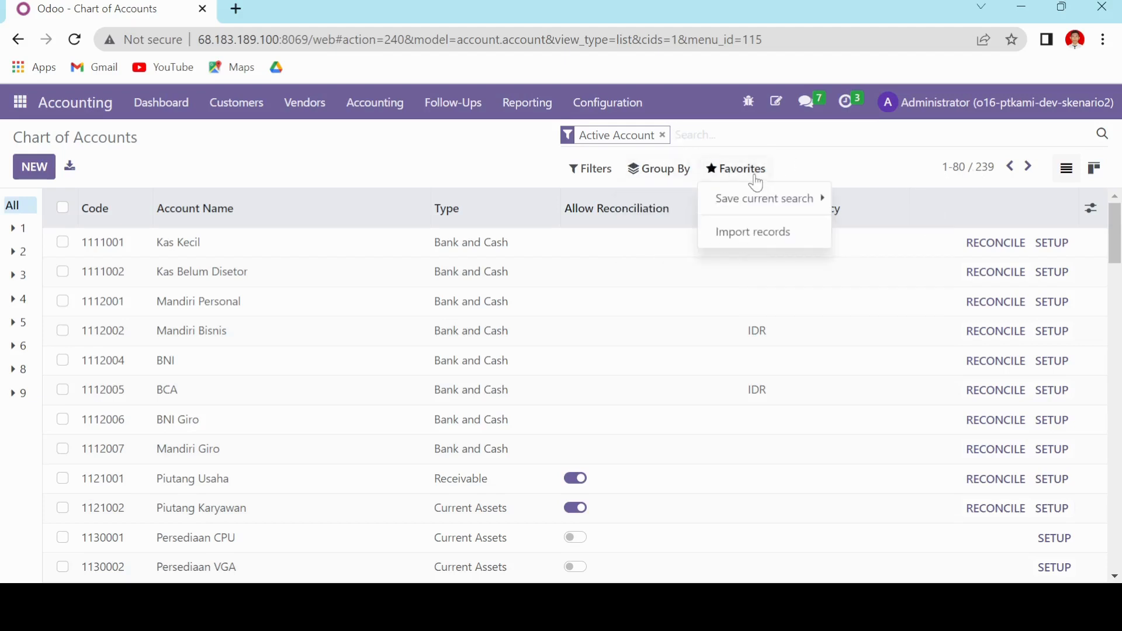
click(743, 238)
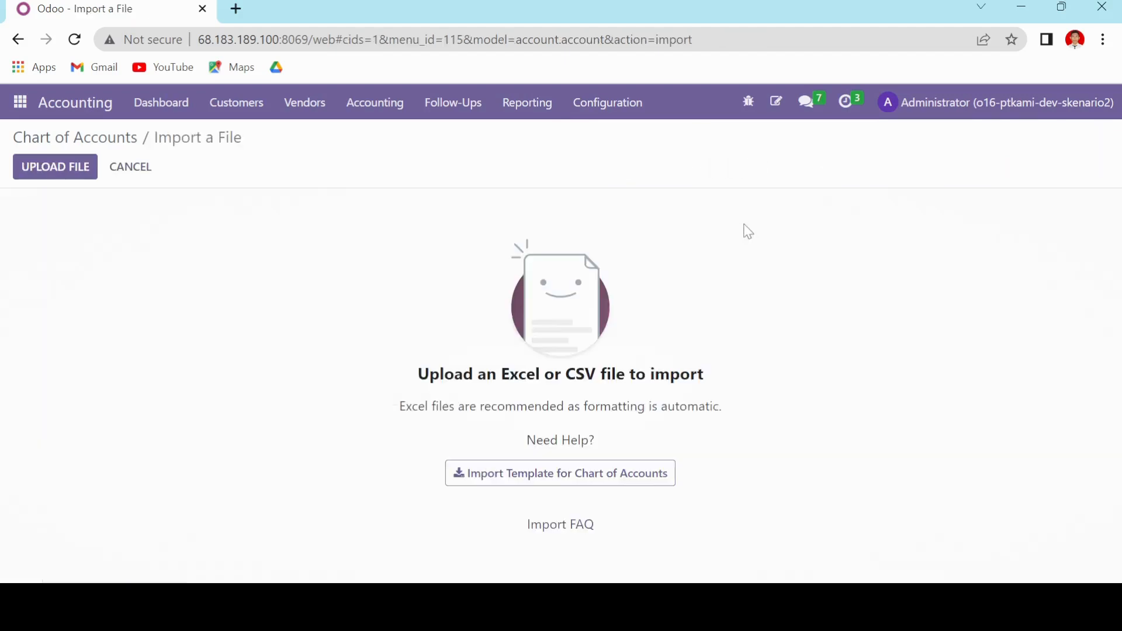
Step: Upload the workbook 00 PT. KAMI All Data (15).xlsx for import, with 01 COA as the source sheet
click(73, 182)
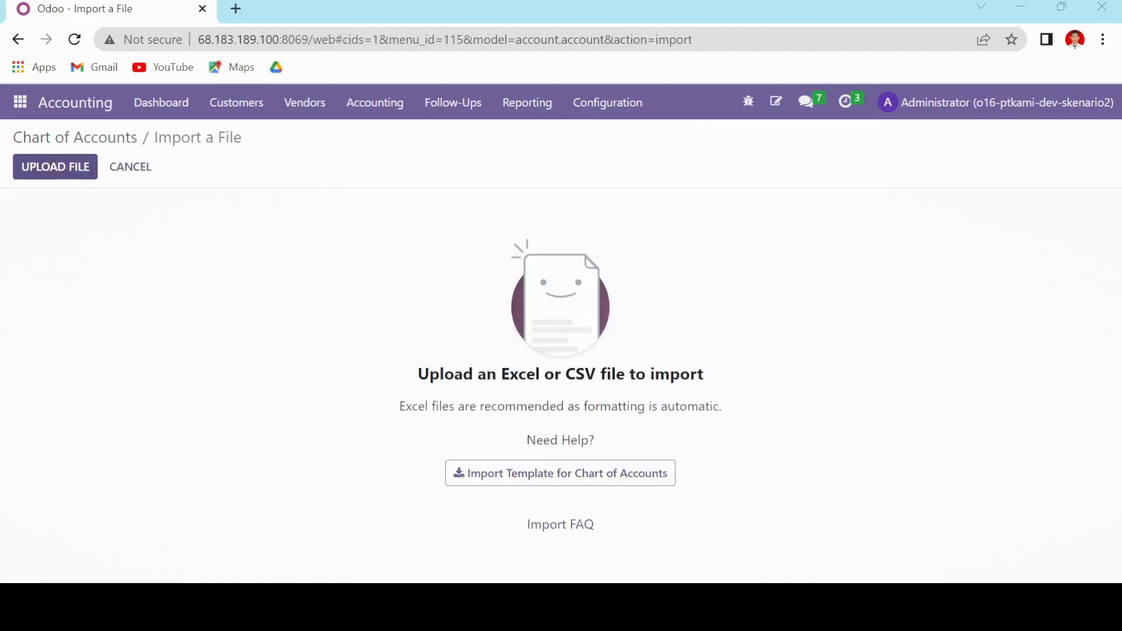
click(683, 503)
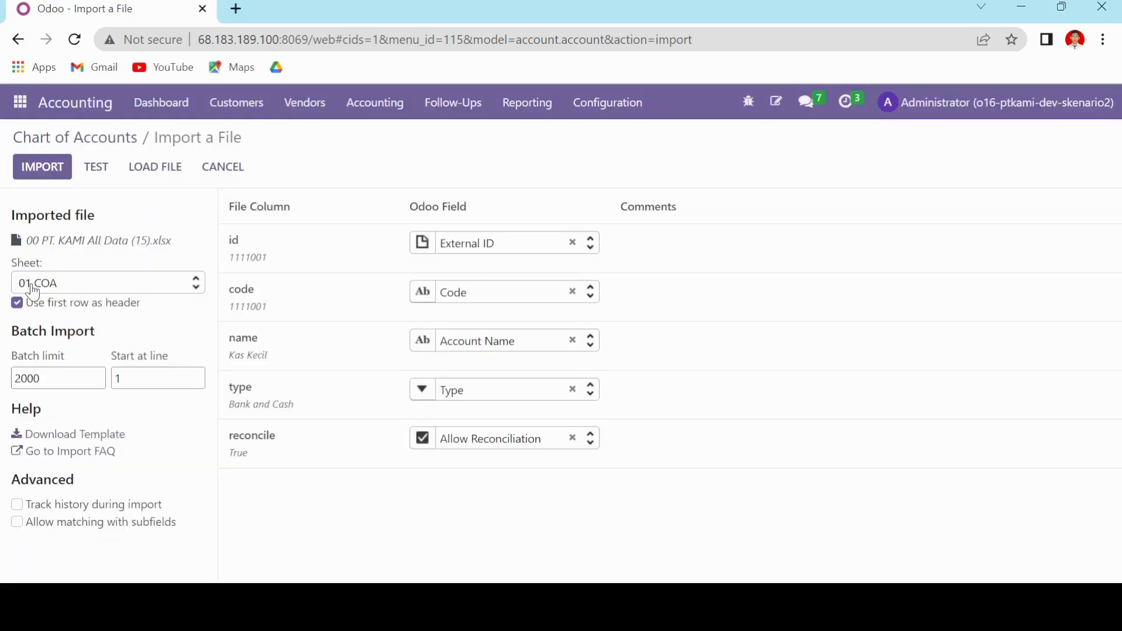
click(35, 286)
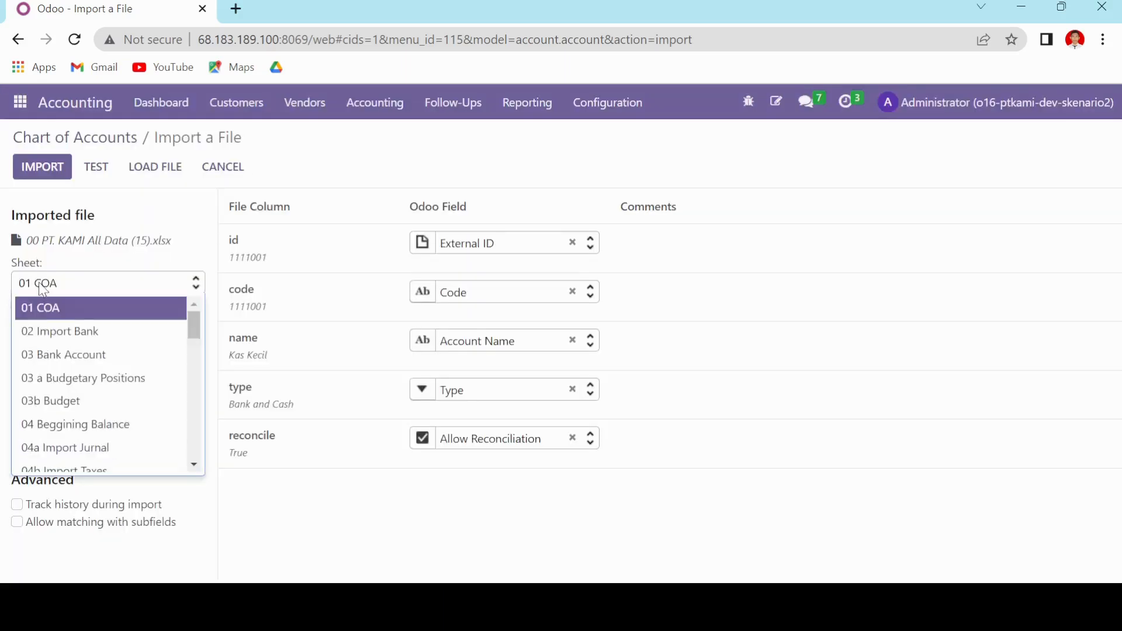
click(42, 290)
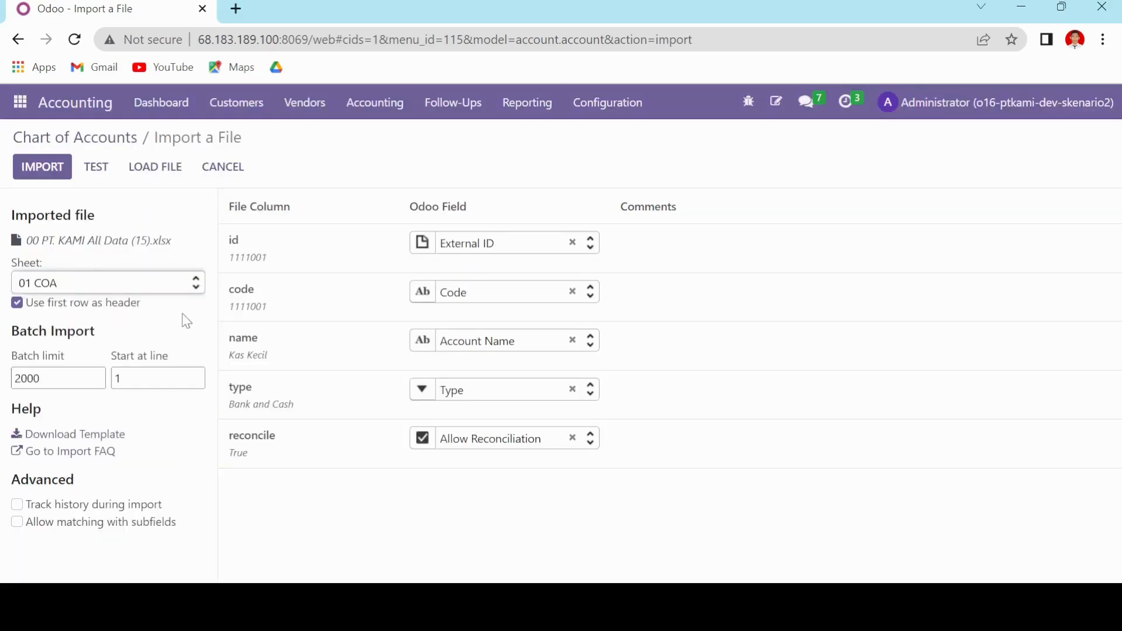
Step: Test the import of the 01 COA sheet, read the test result and cancel the import
click(109, 177)
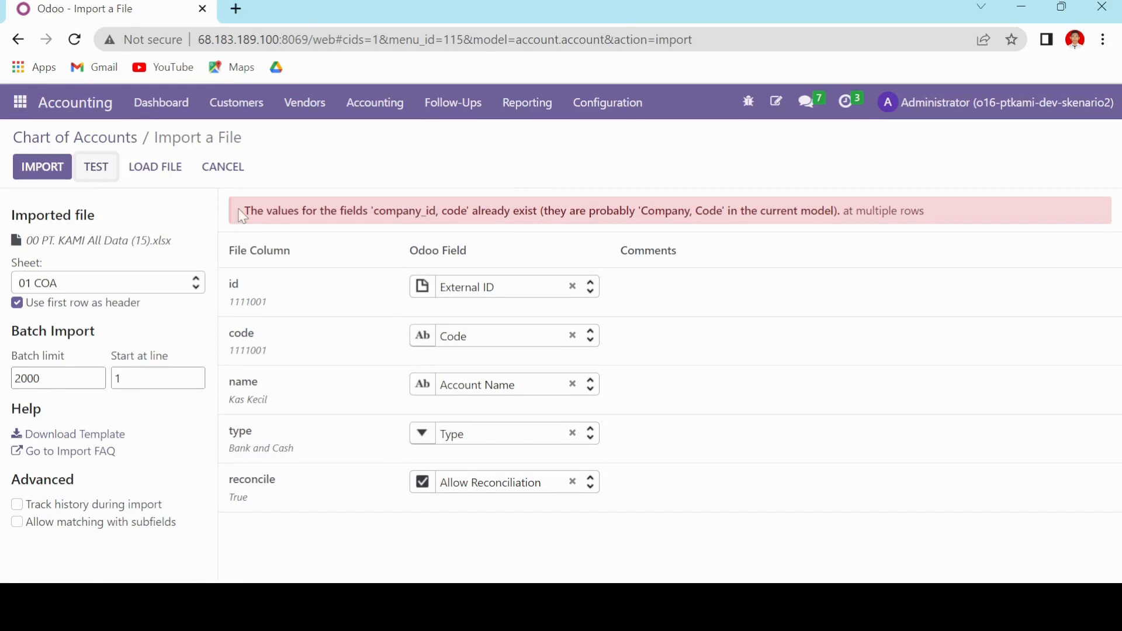
drag(245, 211, 449, 215)
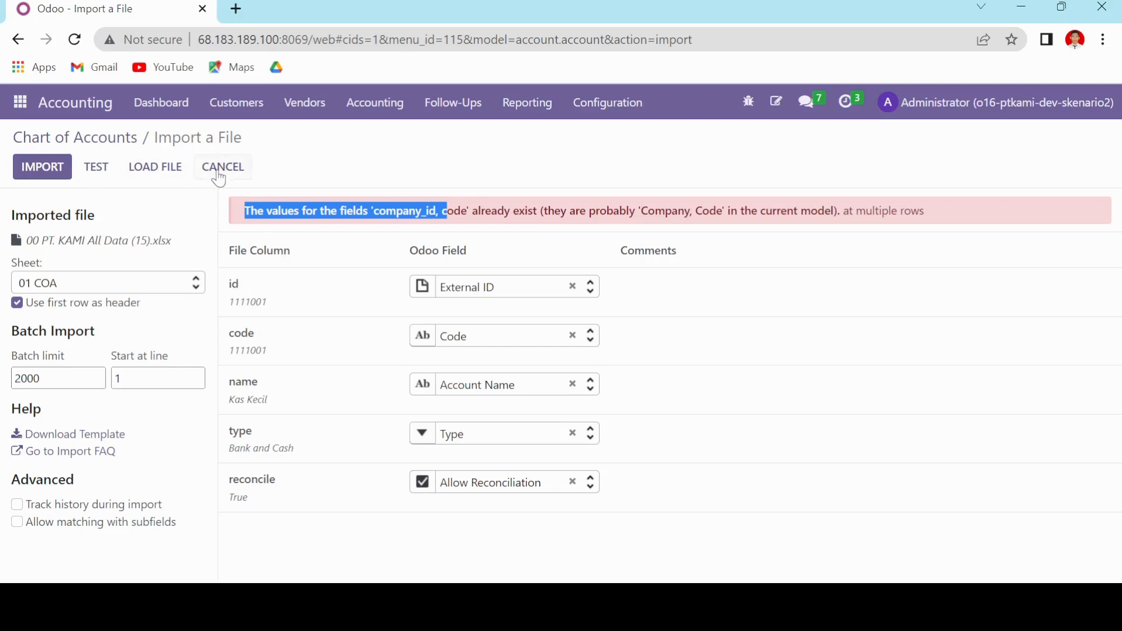
click(241, 169)
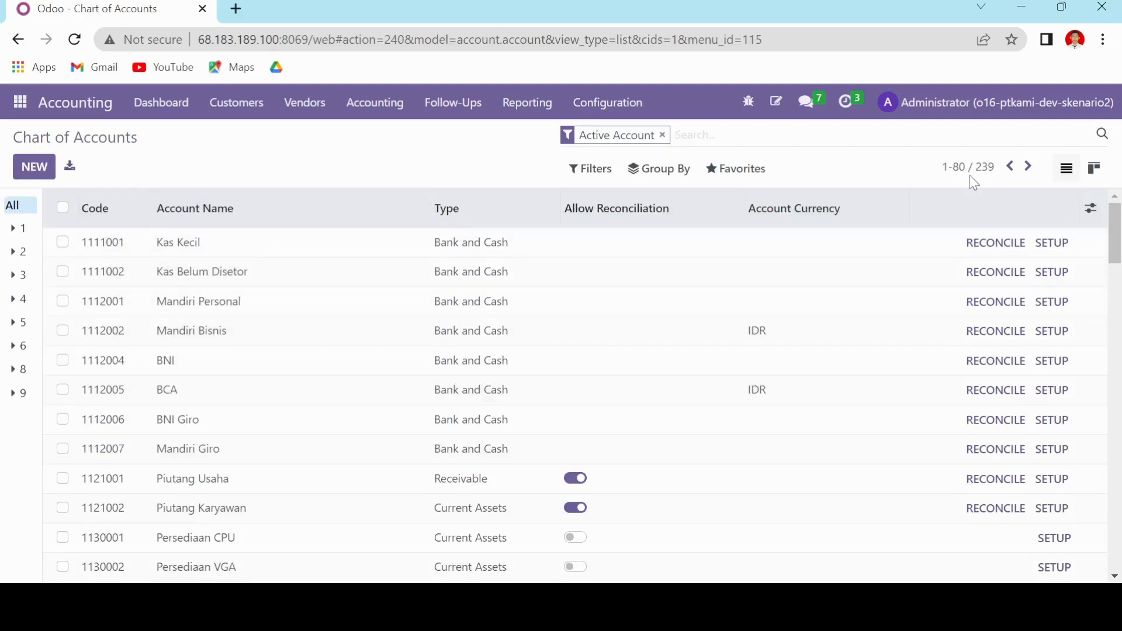
Step: Page through the existing accounts in the Chart of Accounts and return to the first page
click(1025, 172)
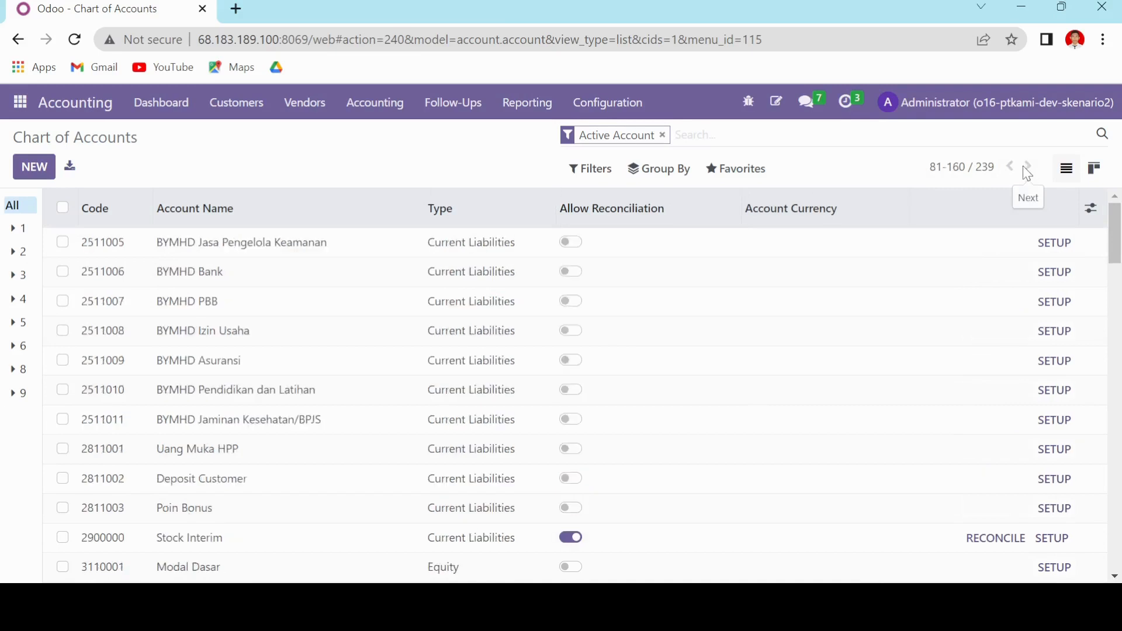
click(1010, 169)
click(1008, 166)
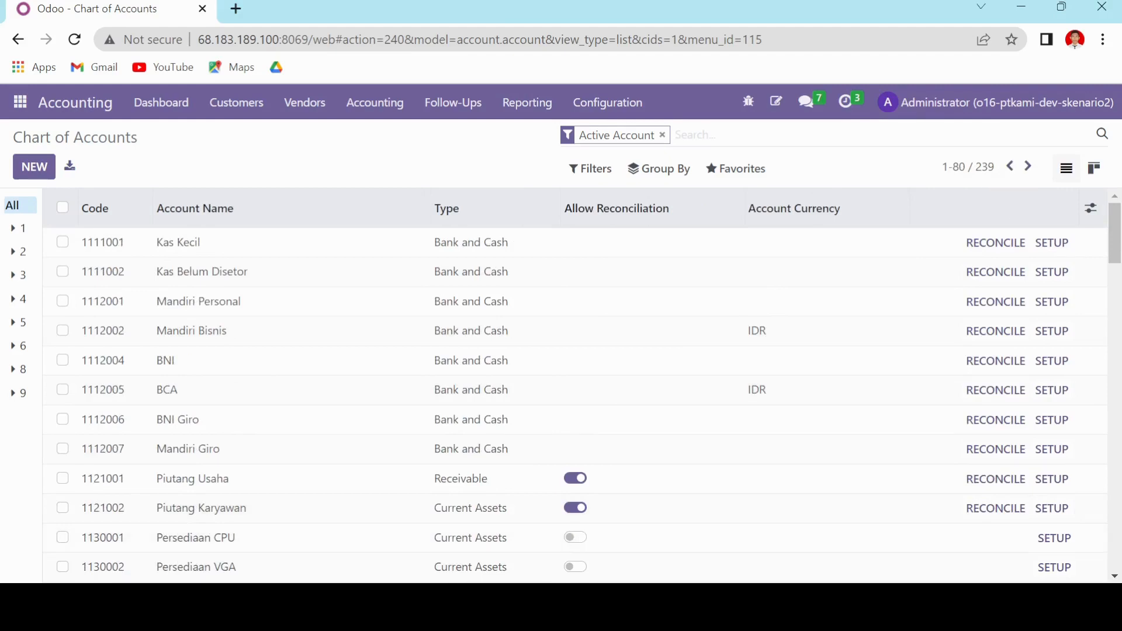
key(alt+Tab)
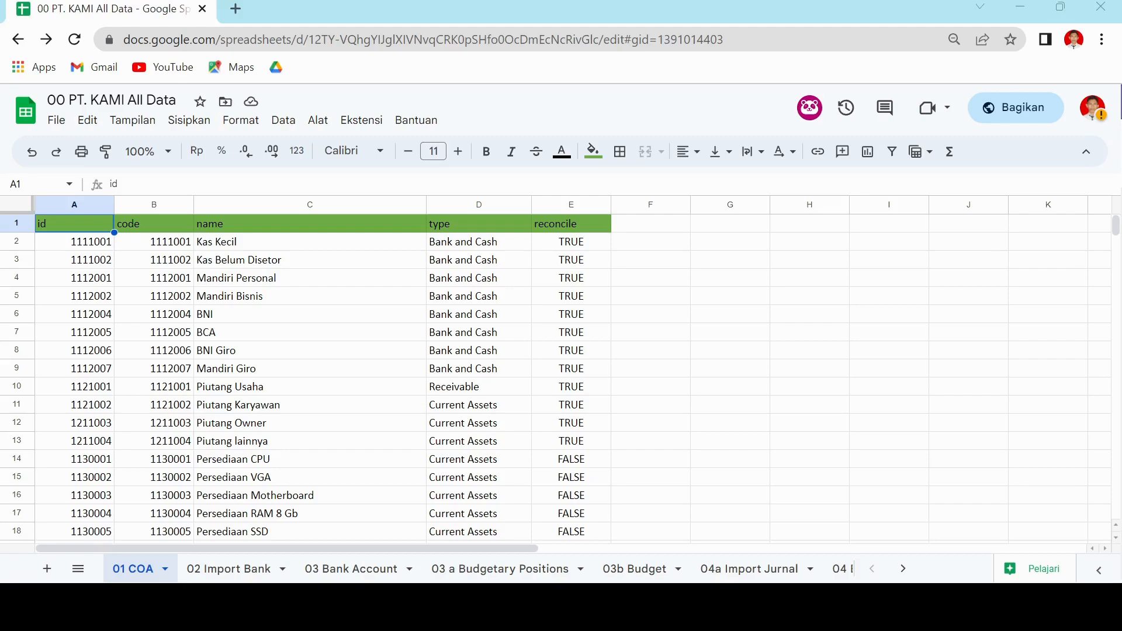
scroll(173, 377, down, 15)
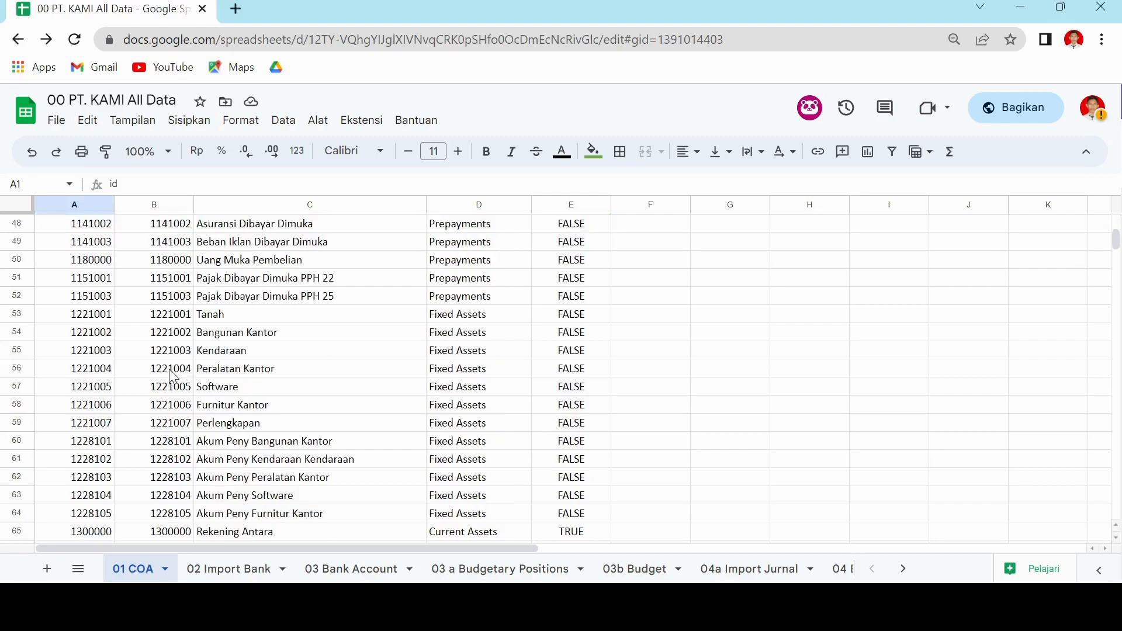
scroll(173, 377, down, 20)
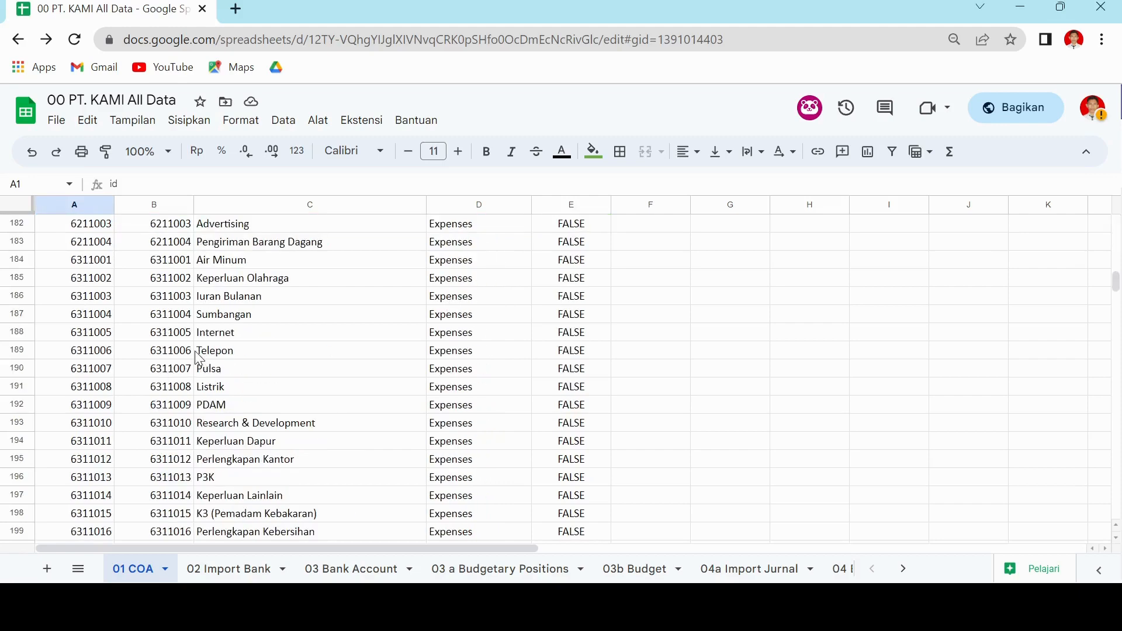
scroll(199, 358, down, 17)
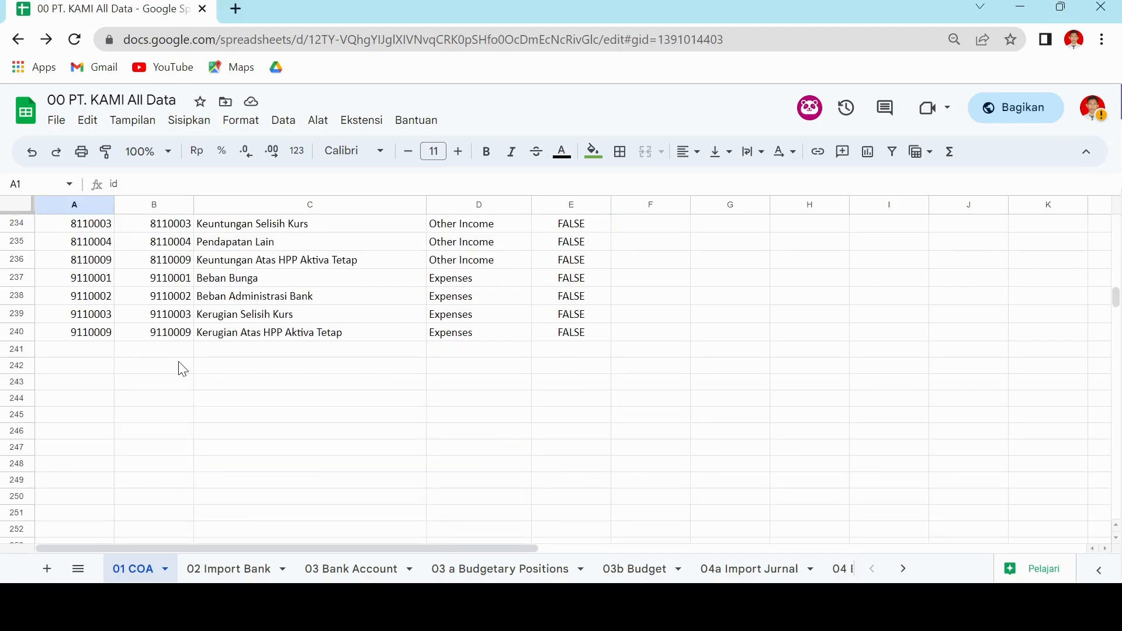
scroll(183, 369, up, 6)
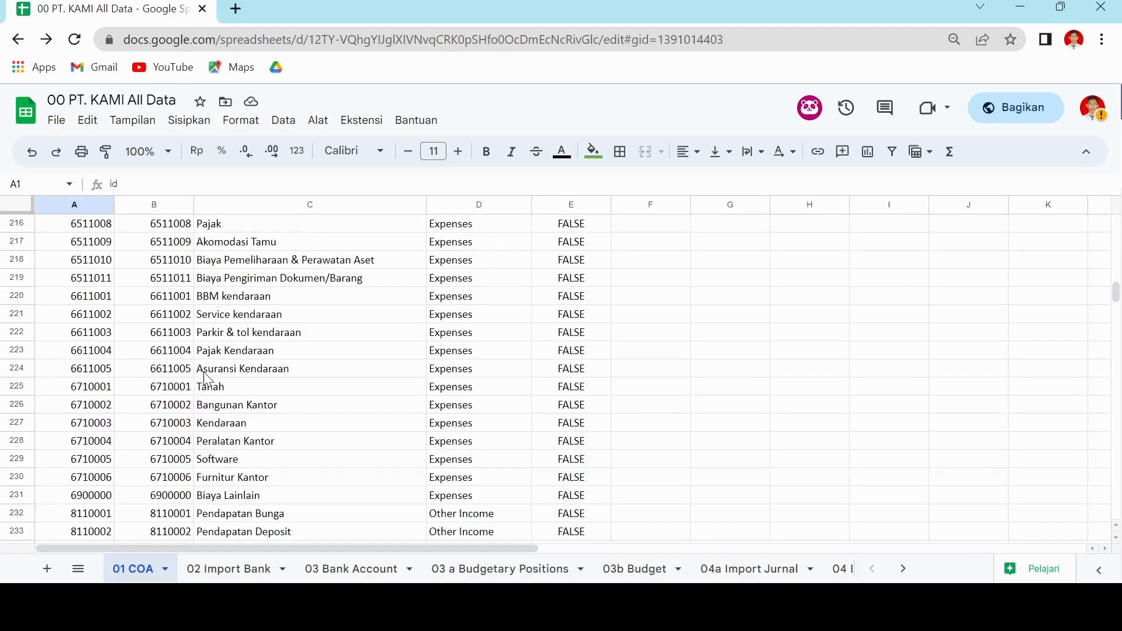
scroll(204, 372, up, 13)
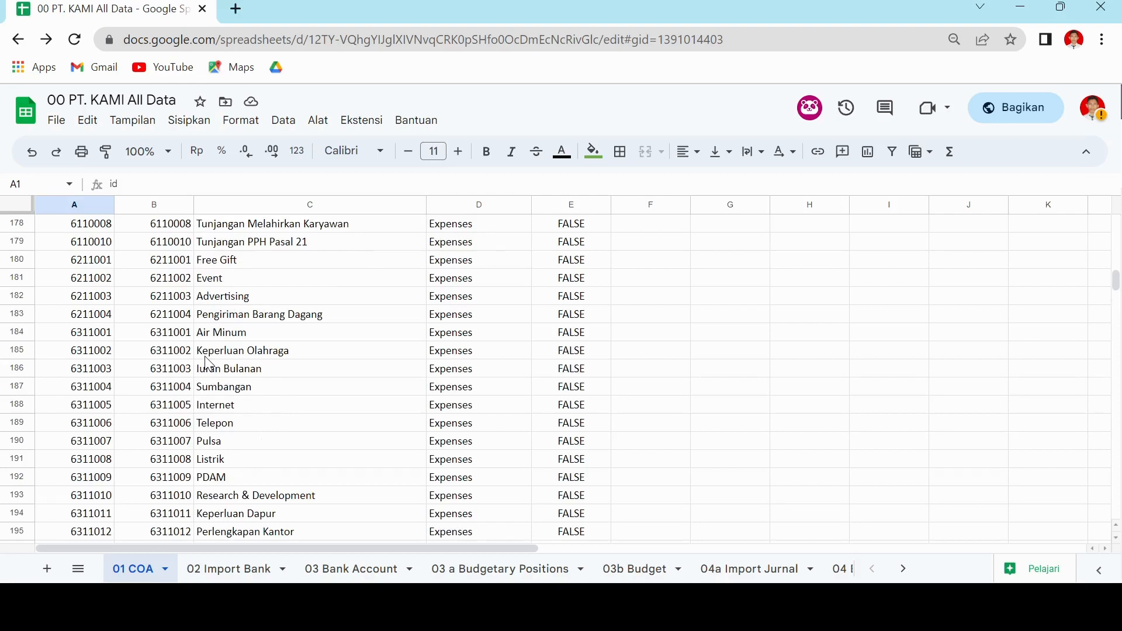
scroll(209, 364, up, 20)
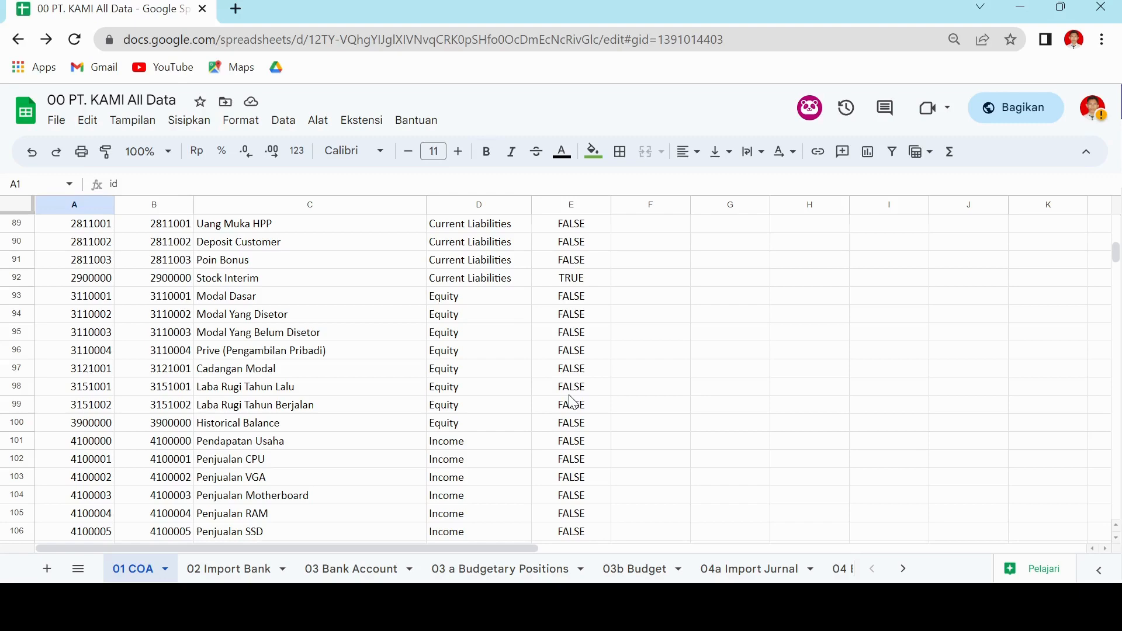
Step: Open the 04a Import Jurnal sheet and review its journal names, types, short codes and default accounts
click(751, 569)
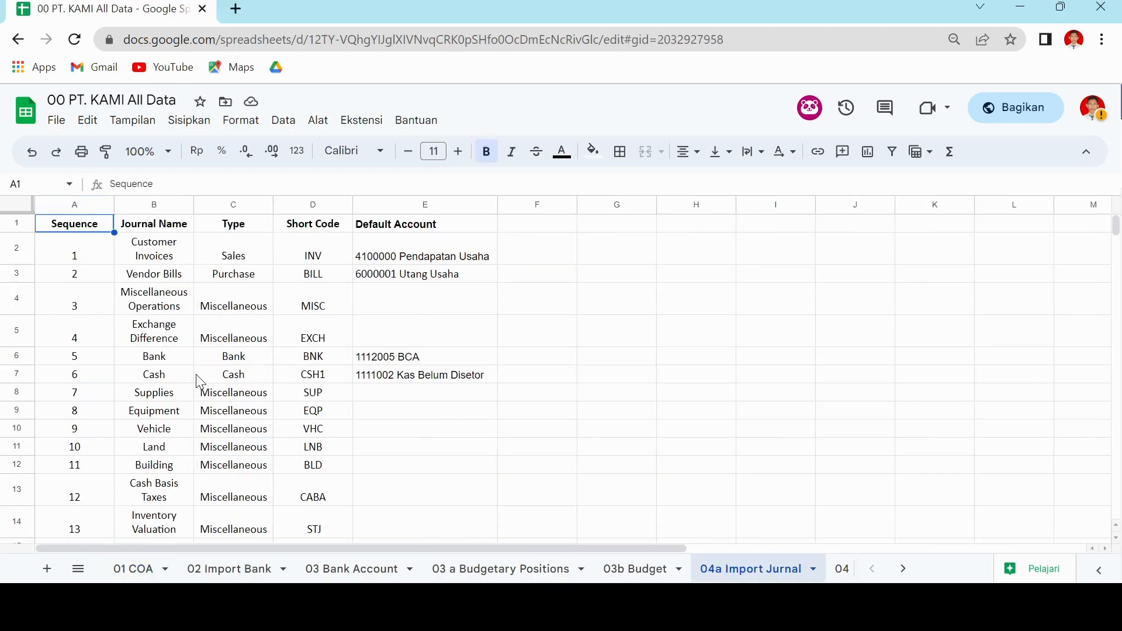
scroll(98, 447, down, 2)
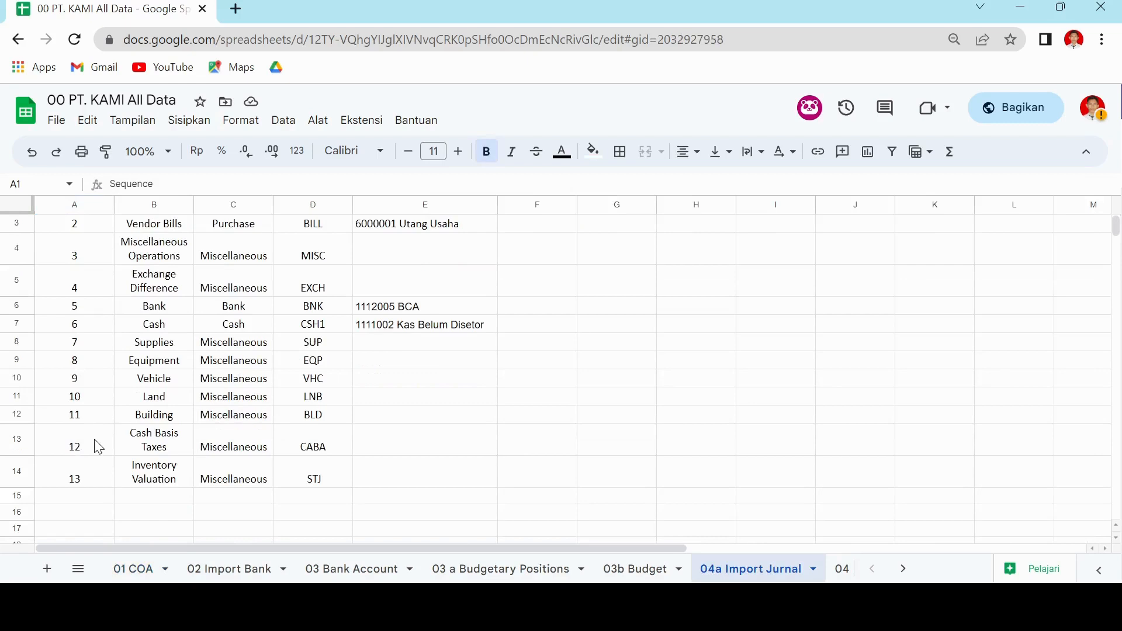
scroll(299, 394, up, 2)
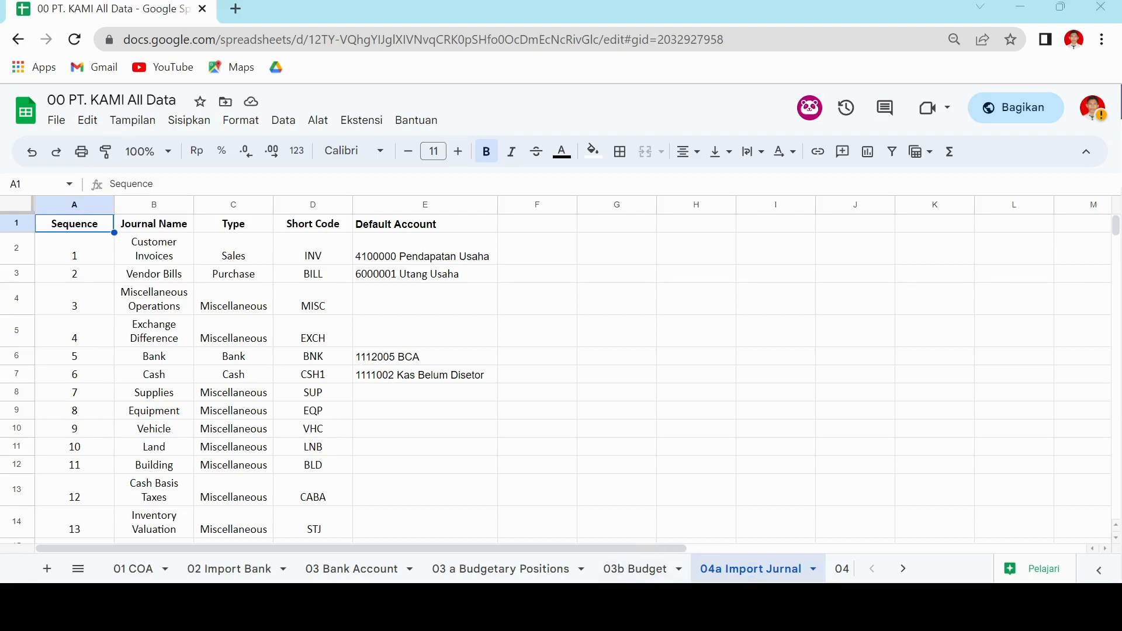
Step: Switch to Odoo, open the Journals list from the Accounting configuration and review its entries
key(alt+Tab)
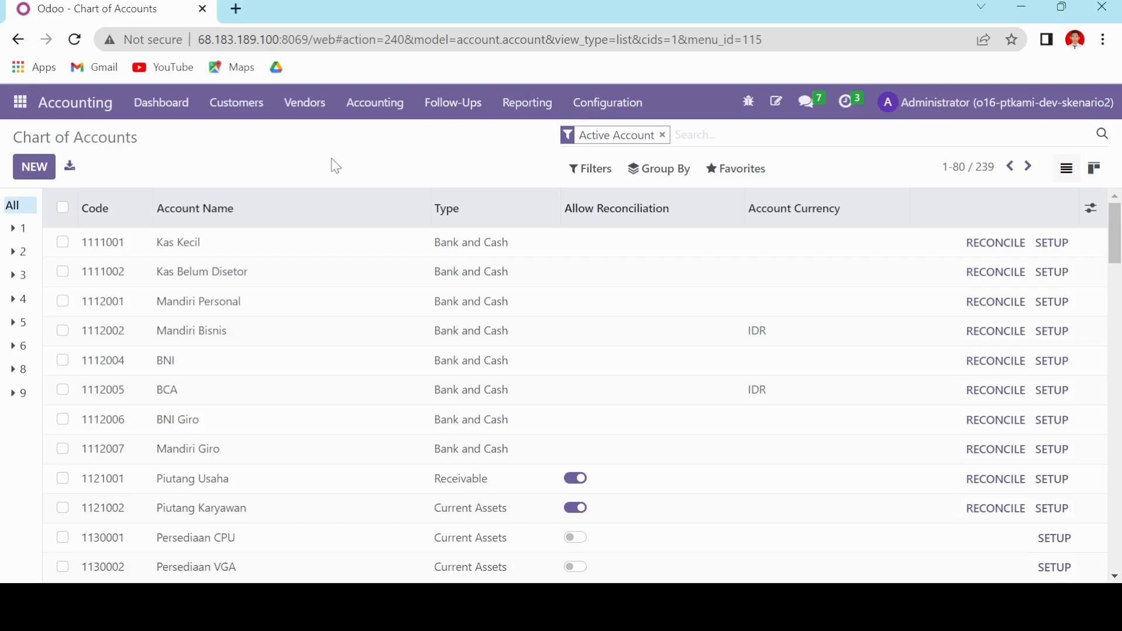
click(621, 105)
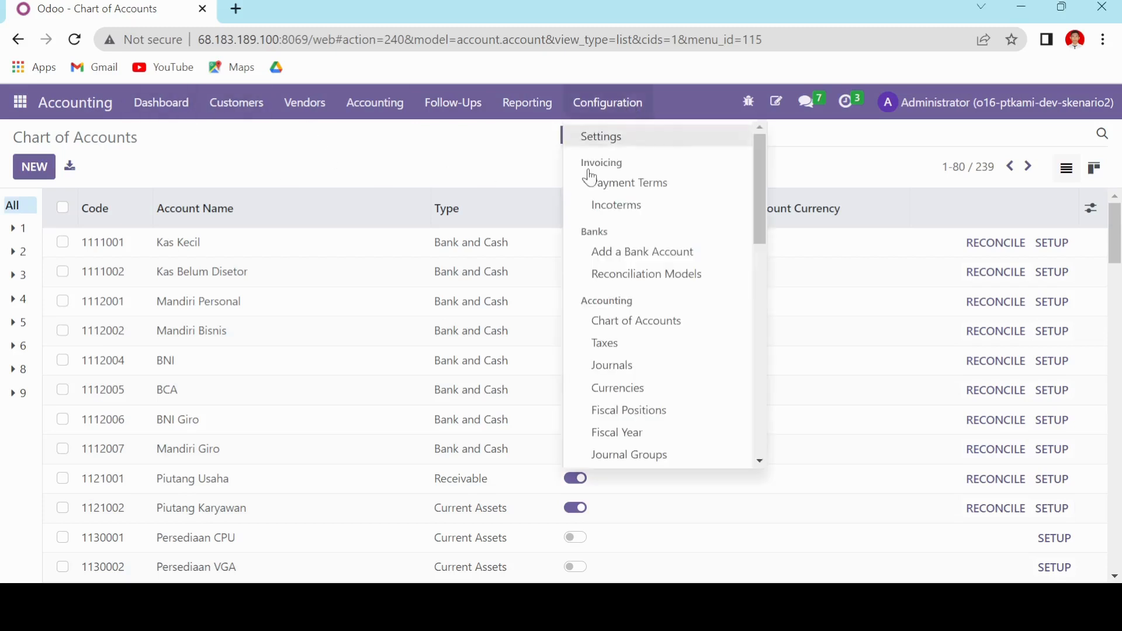
click(656, 369)
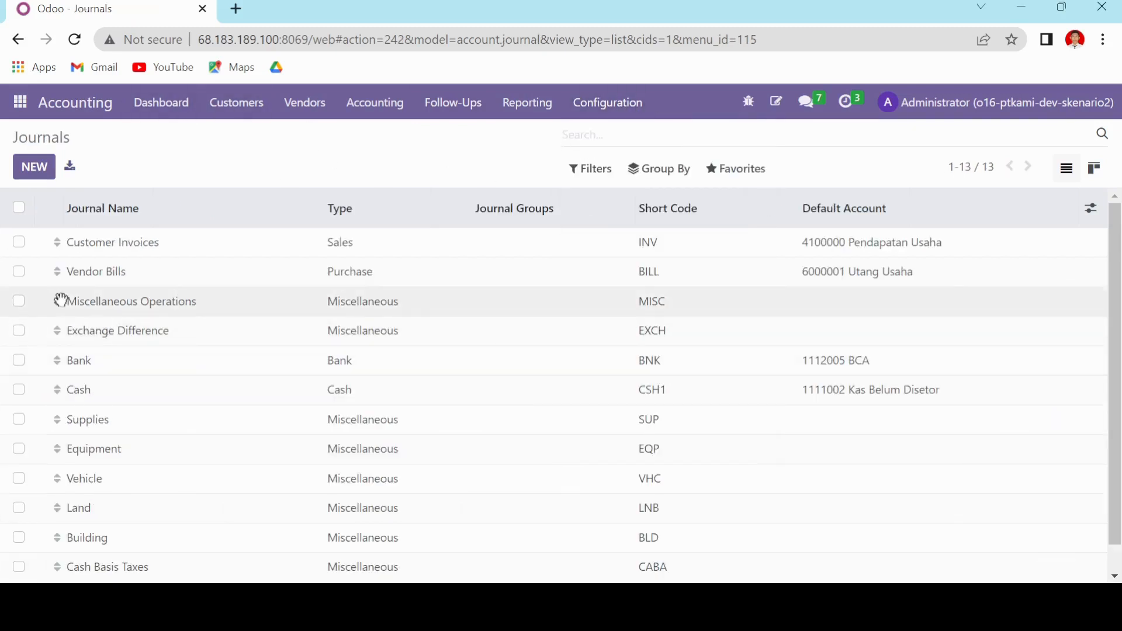
scroll(87, 258, down, 1)
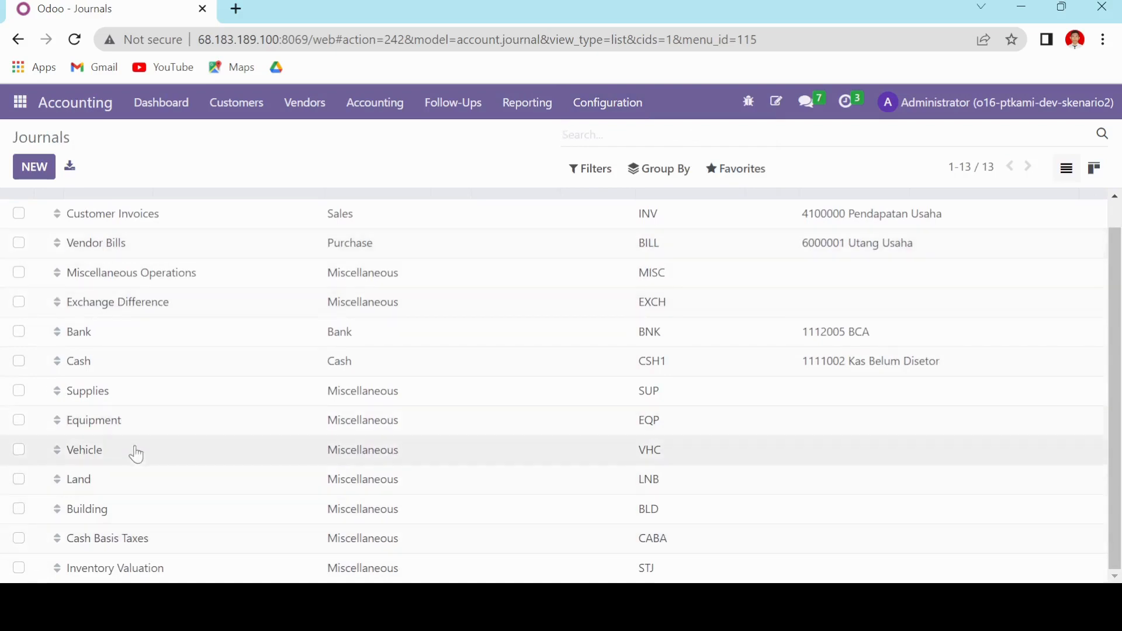
scroll(176, 427, up, 1)
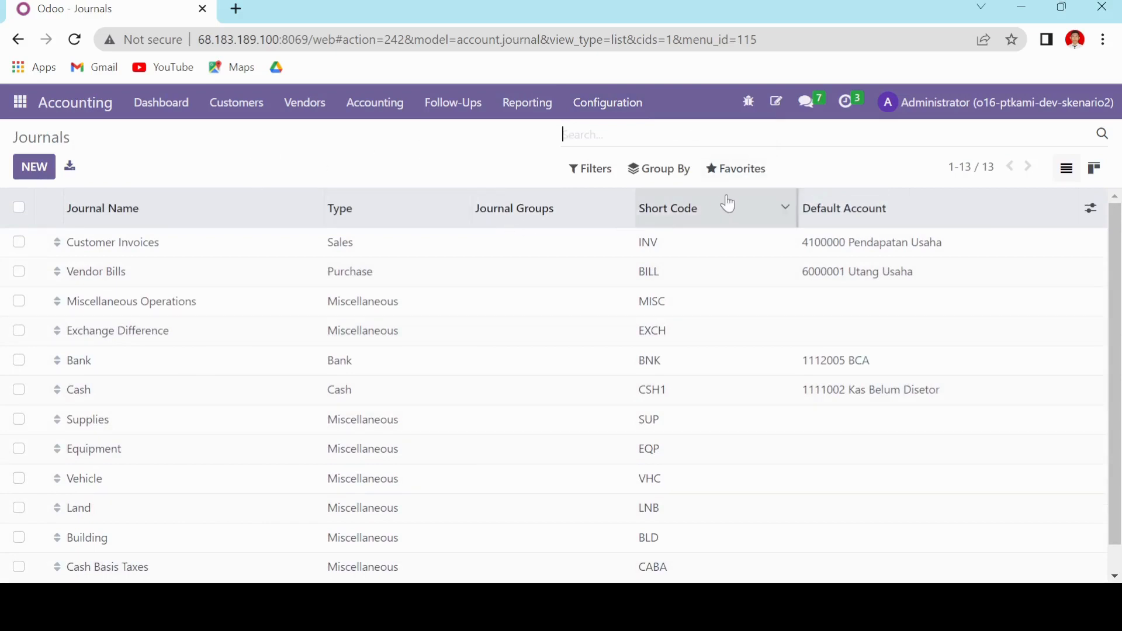
Step: Start a journal records import with 00 PT. KAMI All Data (15).xlsx and select the 04a Import Jurnal sheet
click(730, 169)
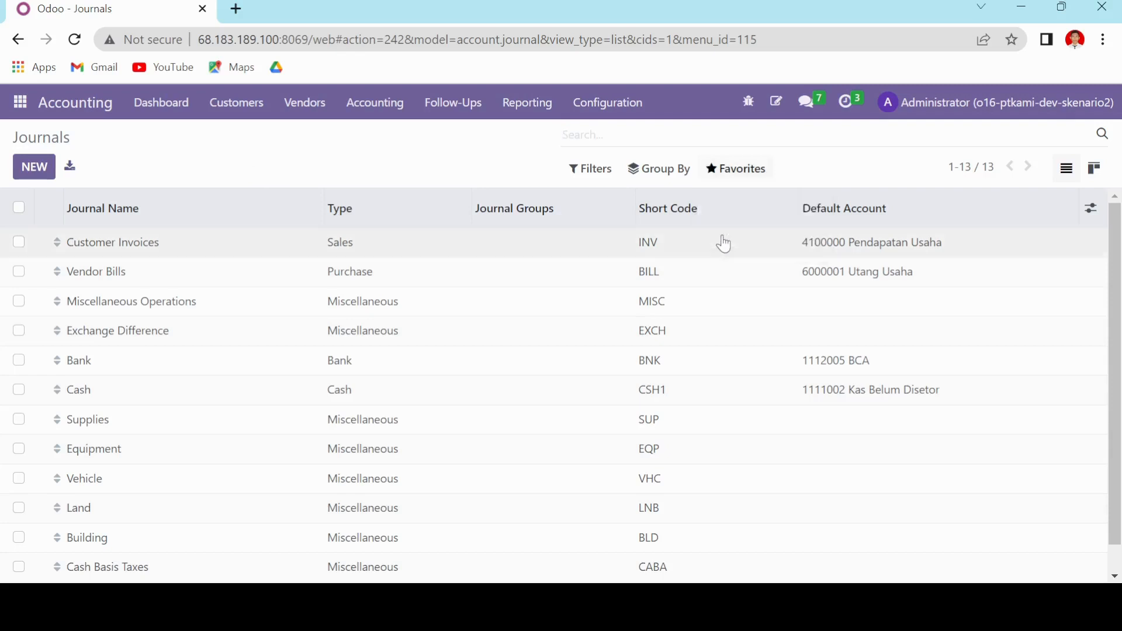
click(724, 240)
click(46, 175)
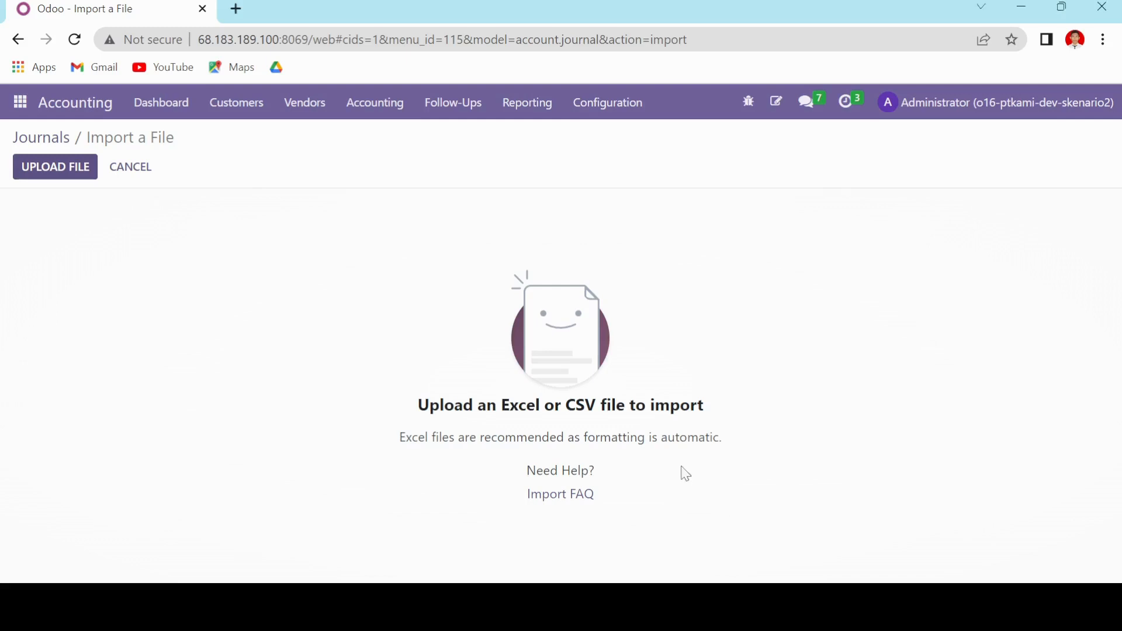
click(668, 458)
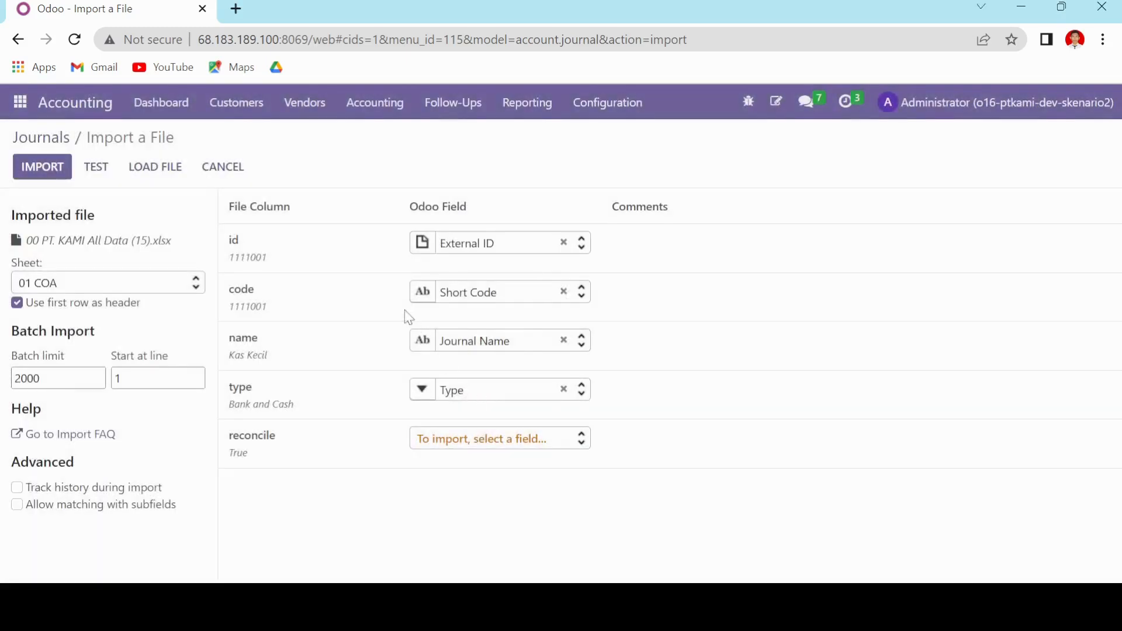
click(124, 282)
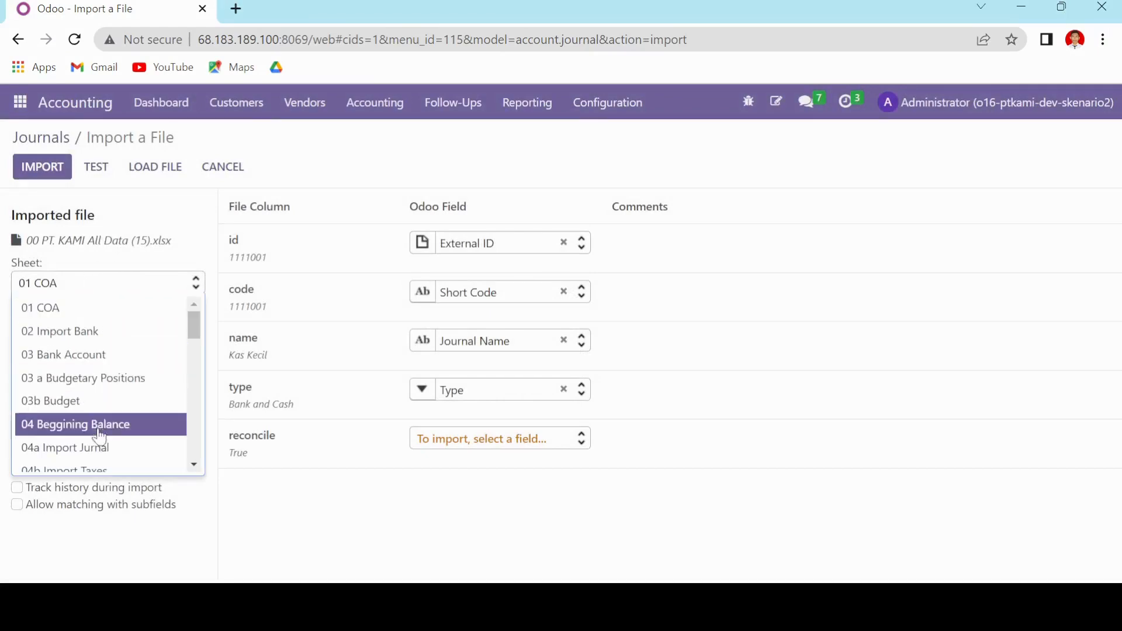
click(99, 448)
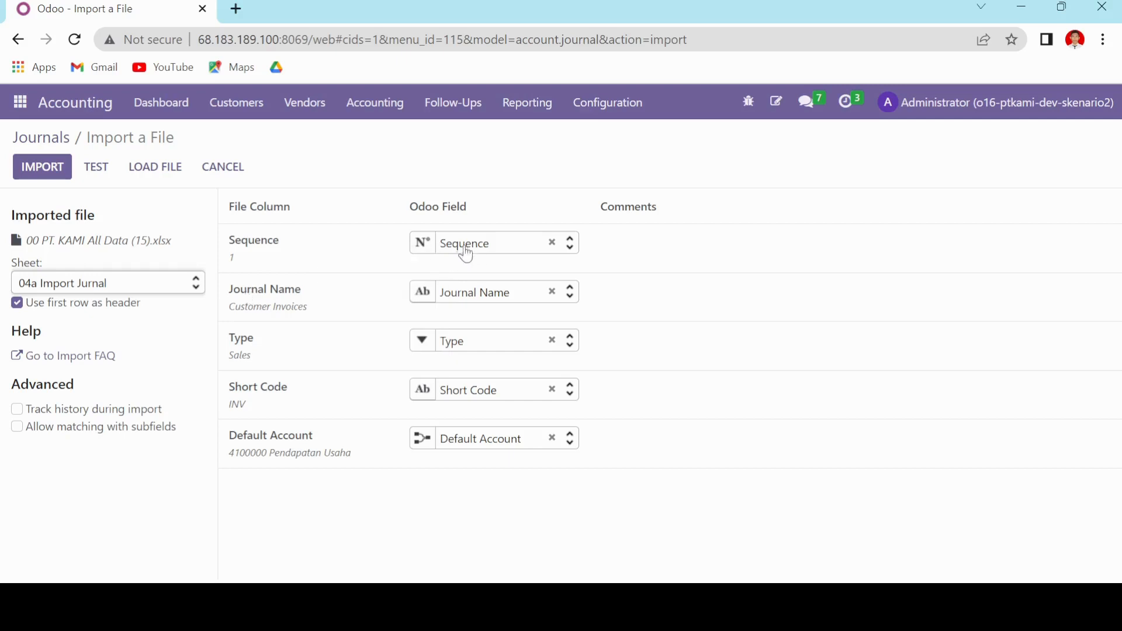
Step: Test the 04a Import Jurnal import, read the validation result and cancel the import
click(95, 167)
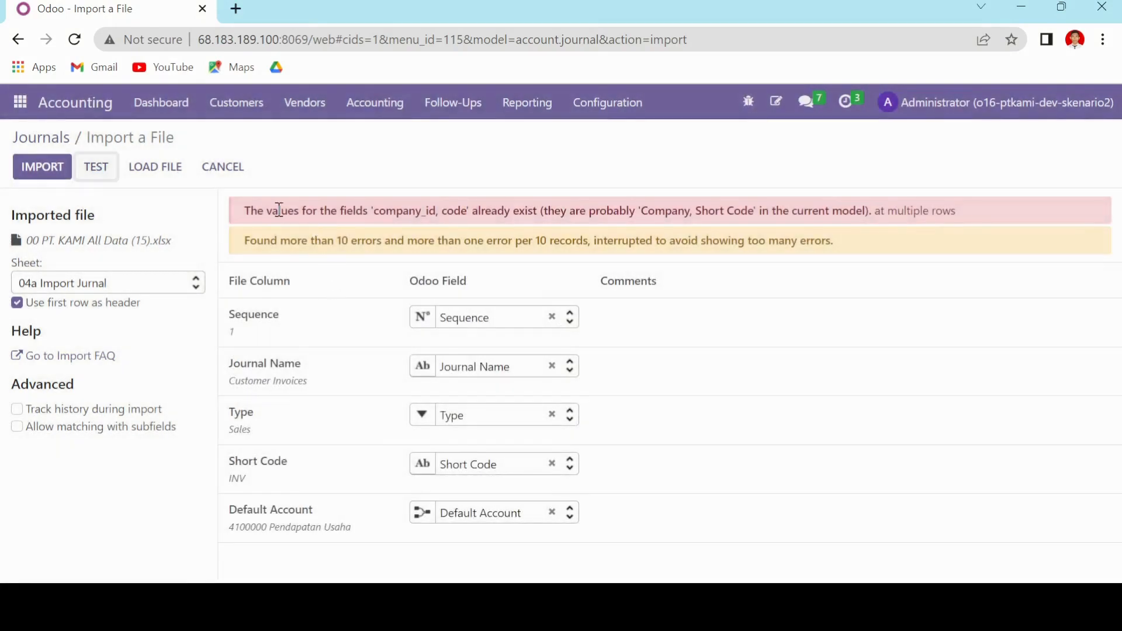
drag(247, 209, 527, 225)
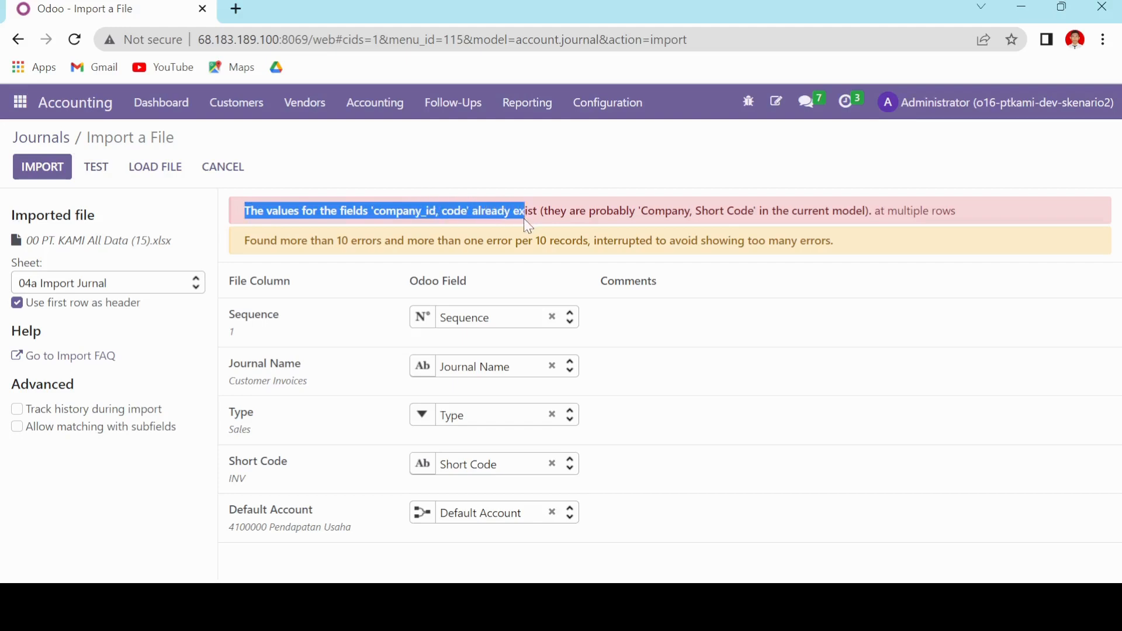
click(361, 184)
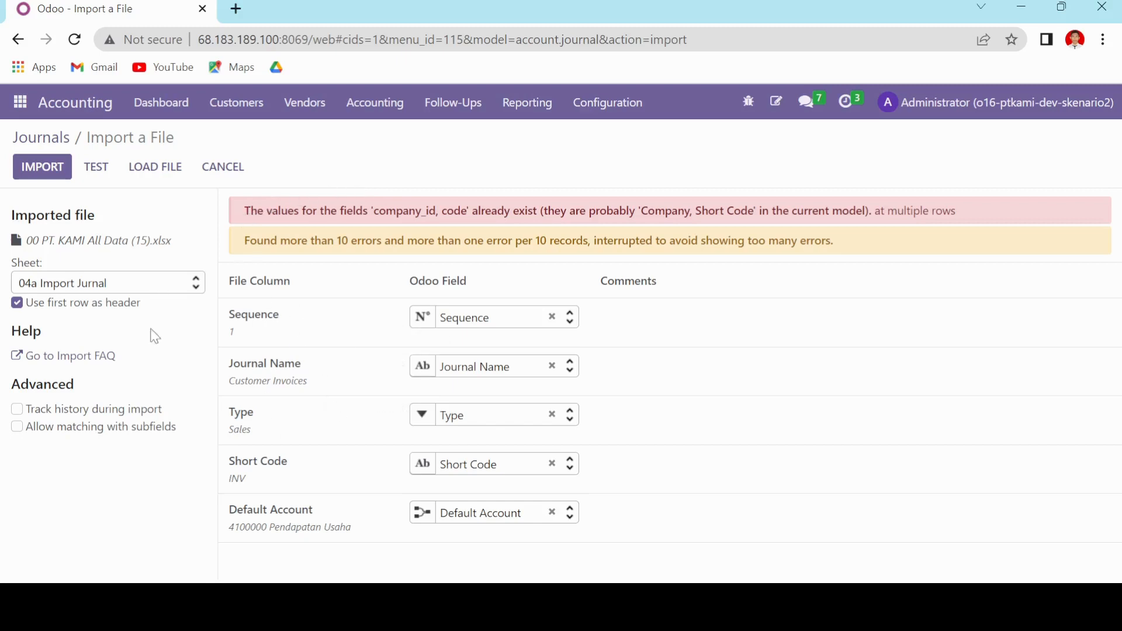
mouse_move(237, 384)
click(238, 174)
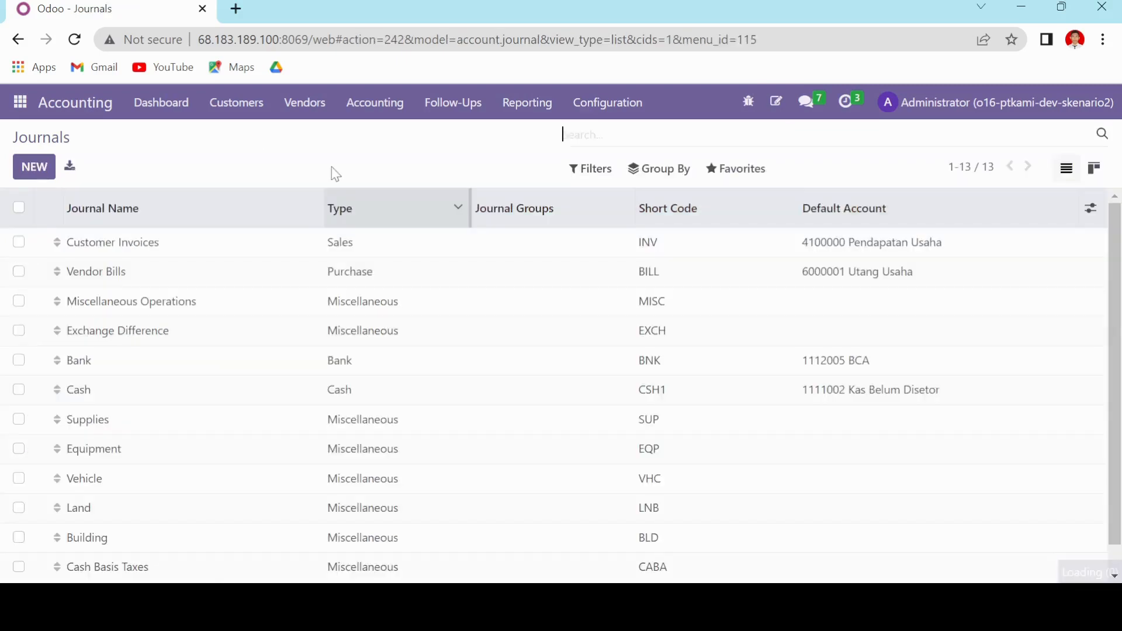
Step: Review the Journals list and look into the Customer Invoices and Vendor Bills journals, returning to the list
scroll(409, 335, down, 1)
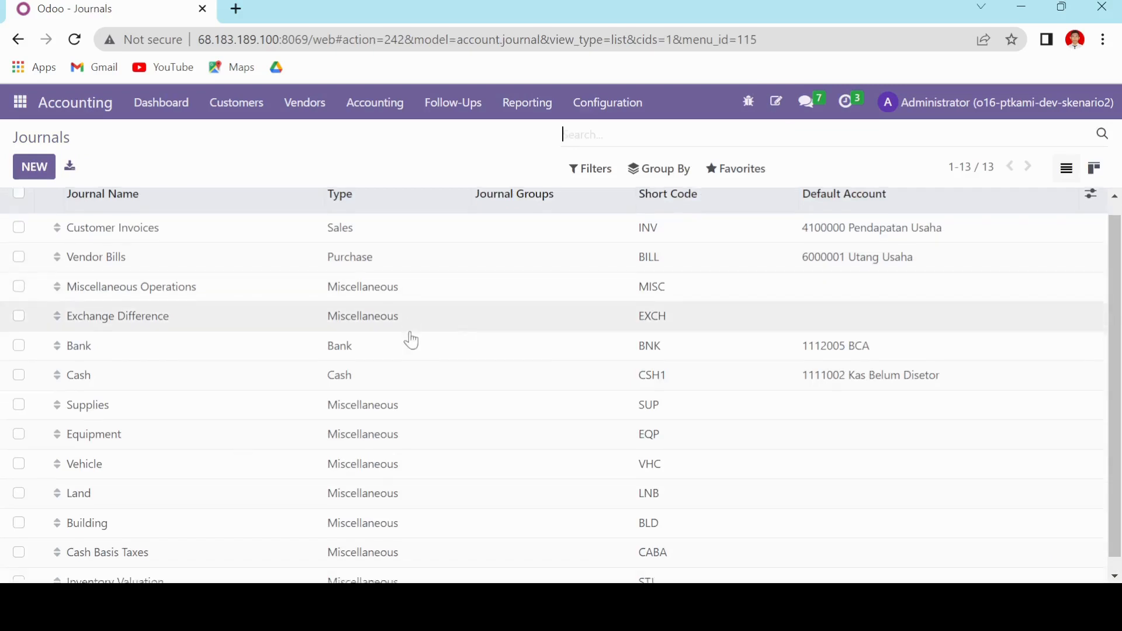
scroll(393, 357, up, 1)
click(328, 251)
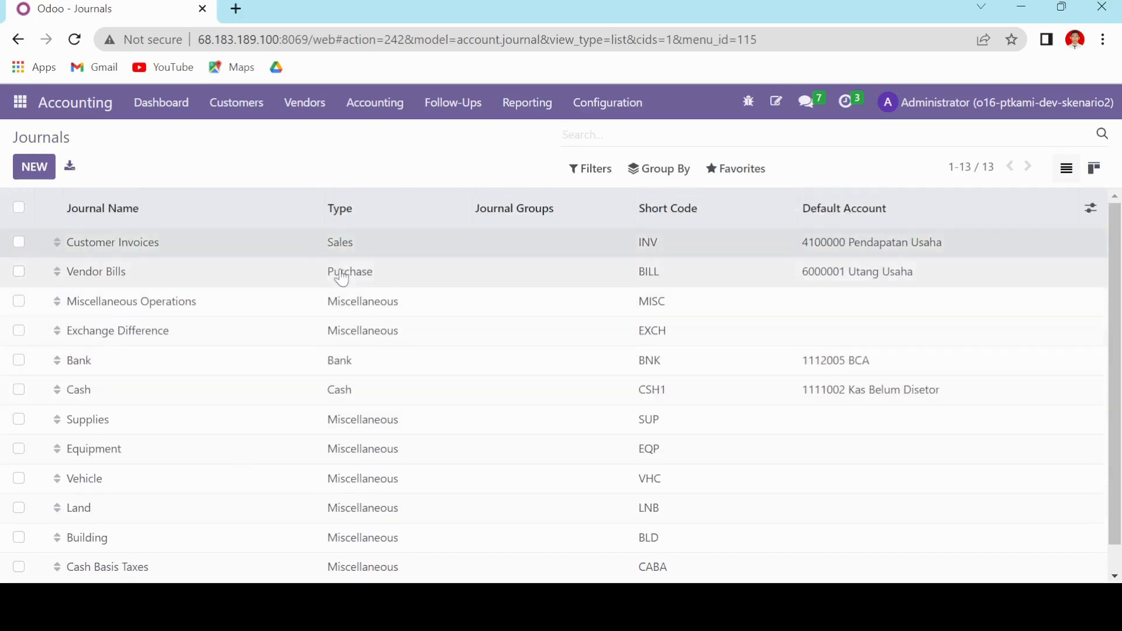
click(47, 142)
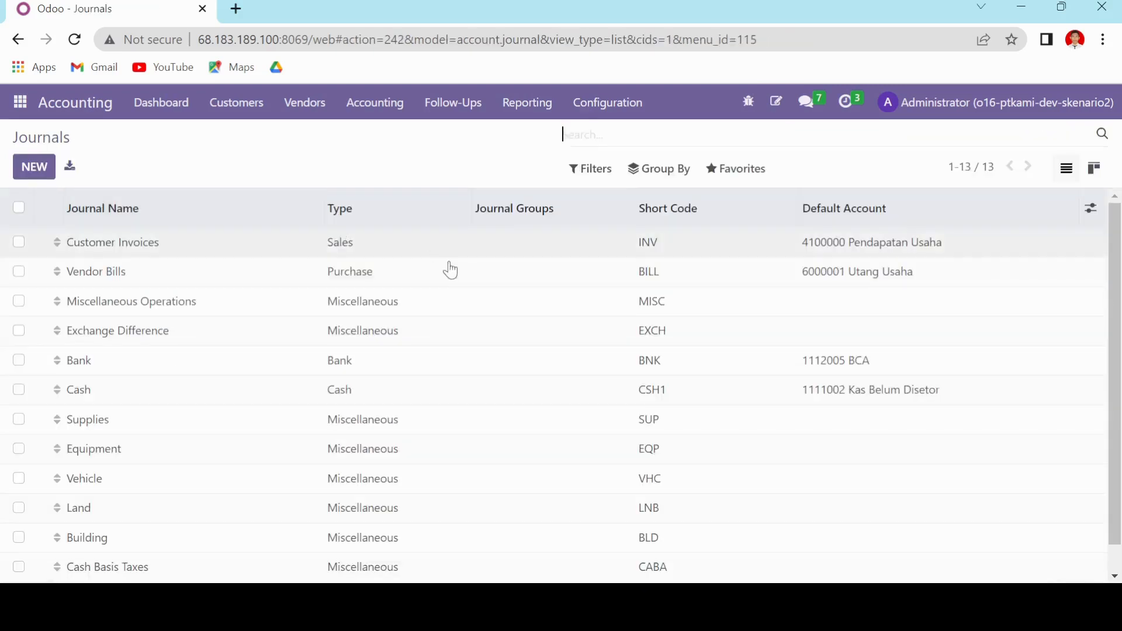
click(399, 274)
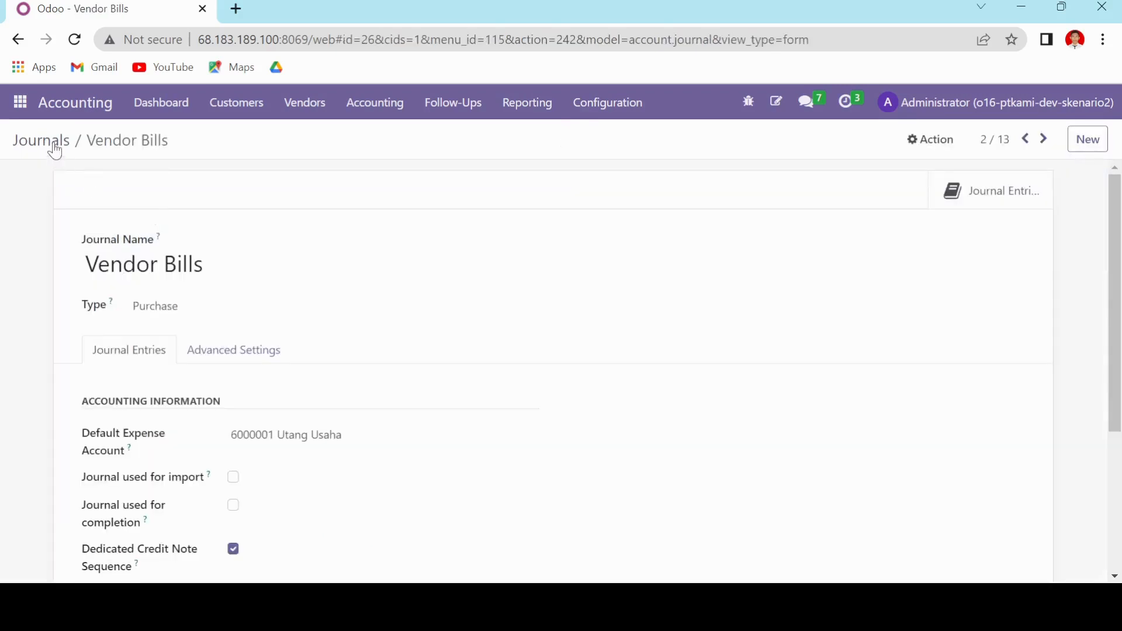
click(47, 143)
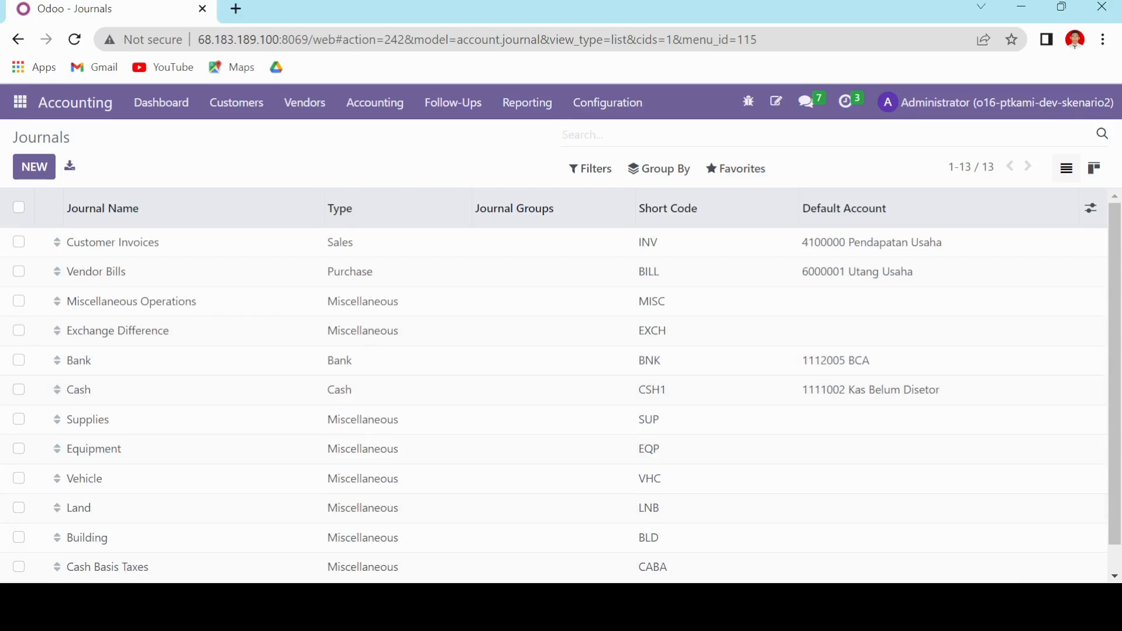
Step: Switch to Google Sheets and review the 04 Beggining Balance sheet down to its last account row
key(alt+Tab)
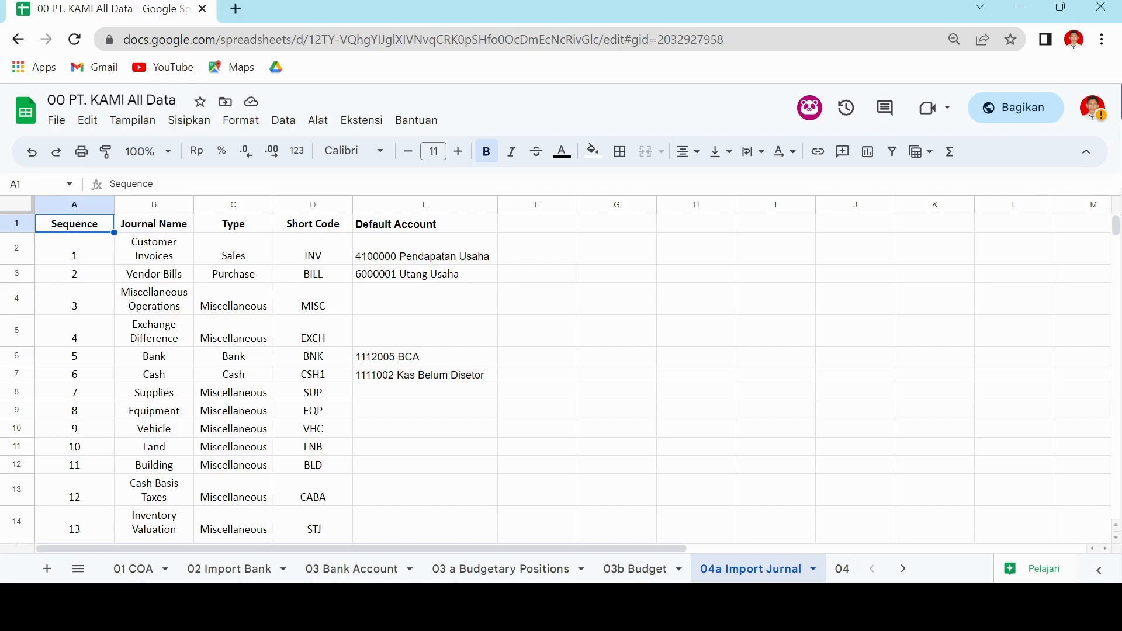
click(903, 570)
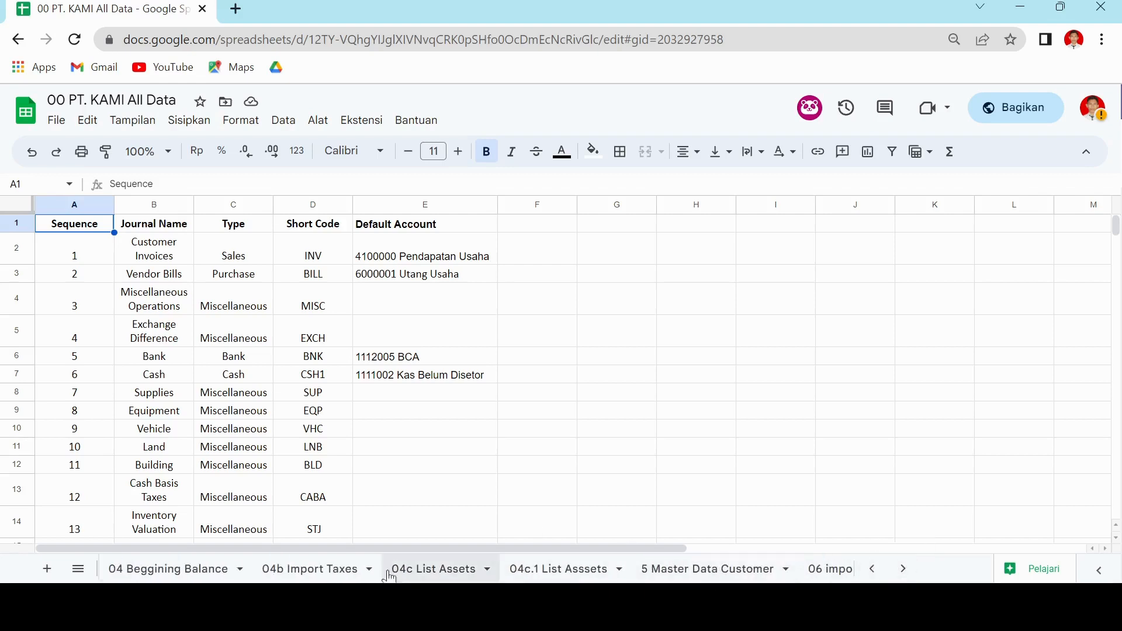
click(184, 570)
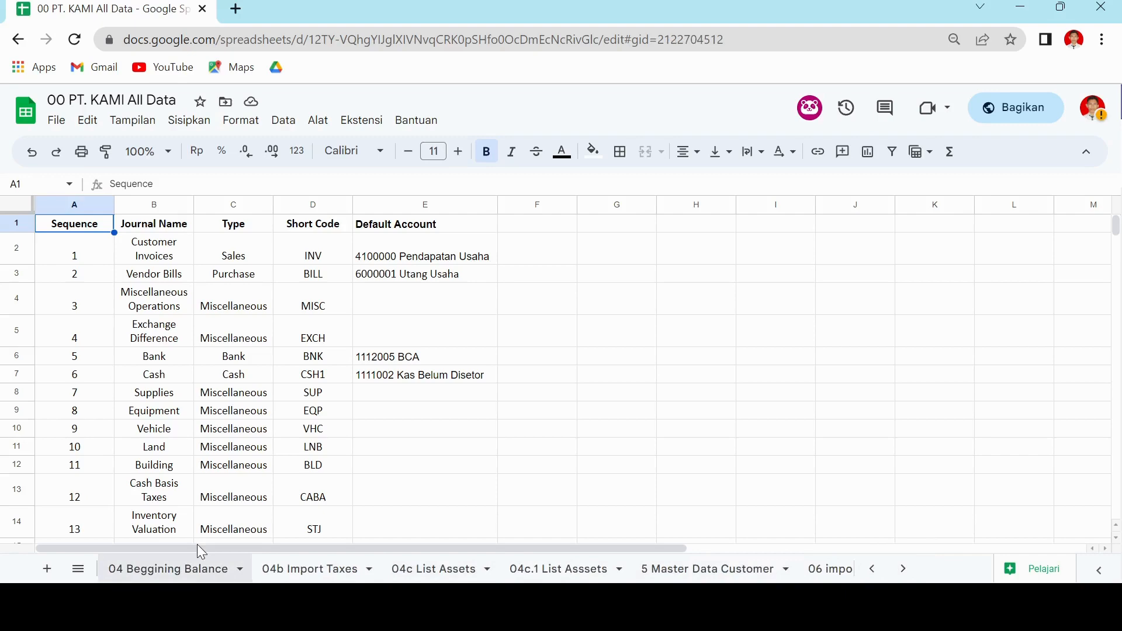
scroll(386, 468, down, 5)
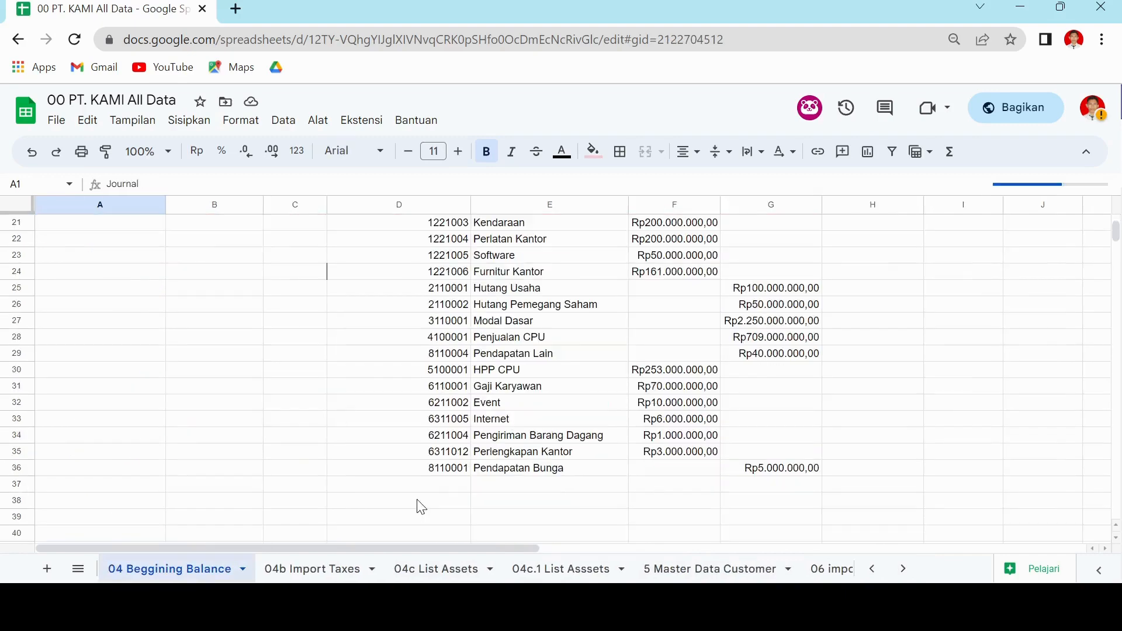
scroll(421, 508, down, 1)
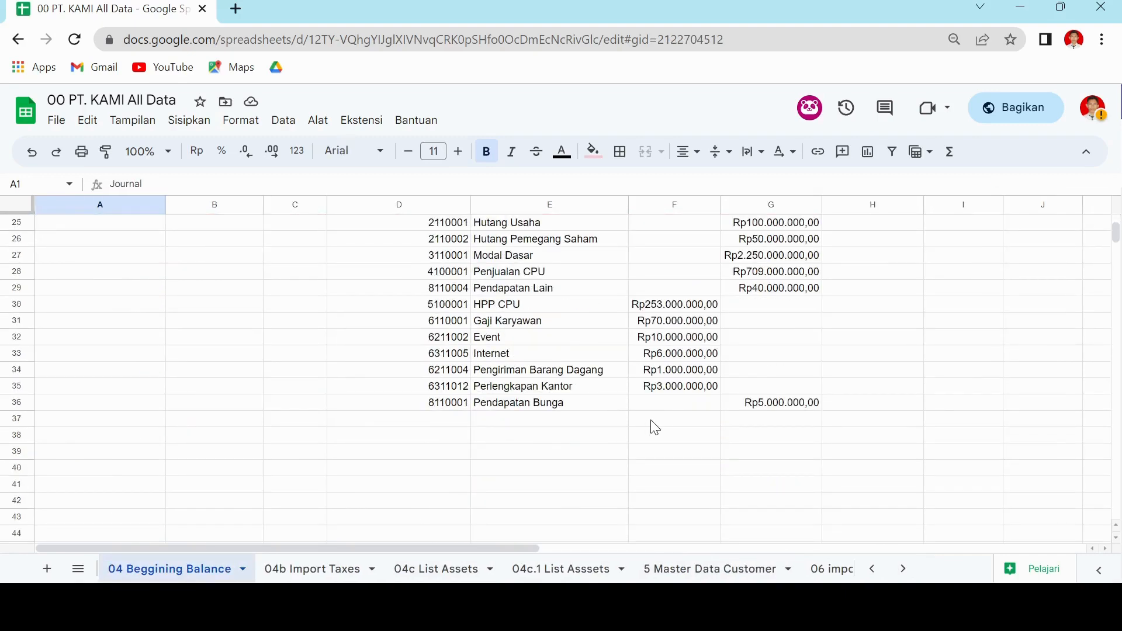
Step: Total the debit column of the beginning balance in cell F37 with =SUM(F2:F36)
click(657, 420)
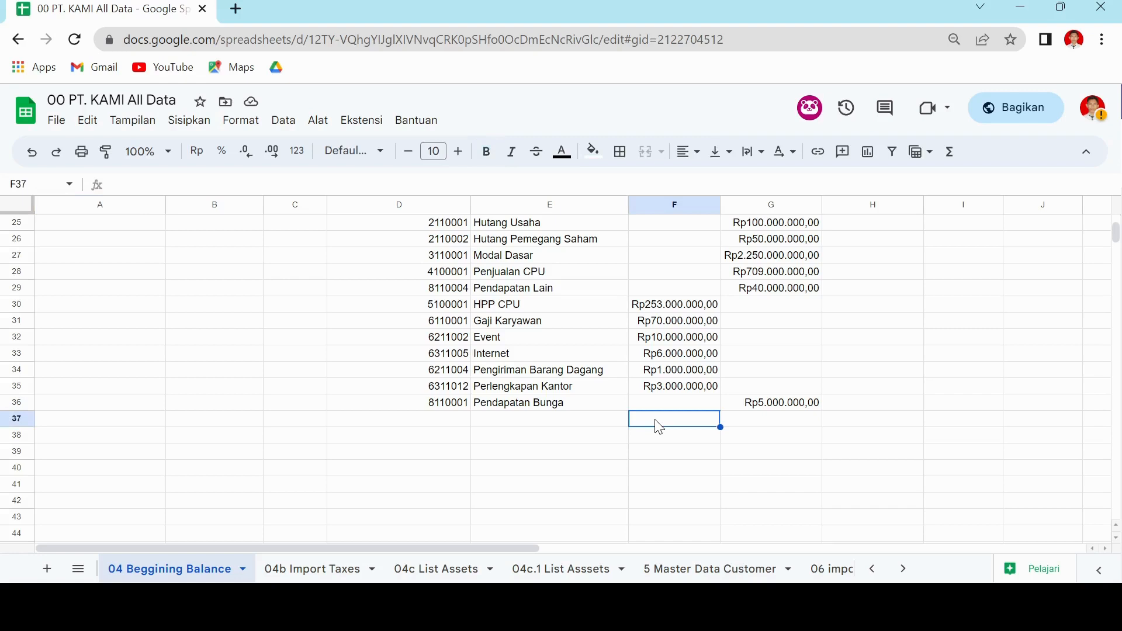
text(=s)
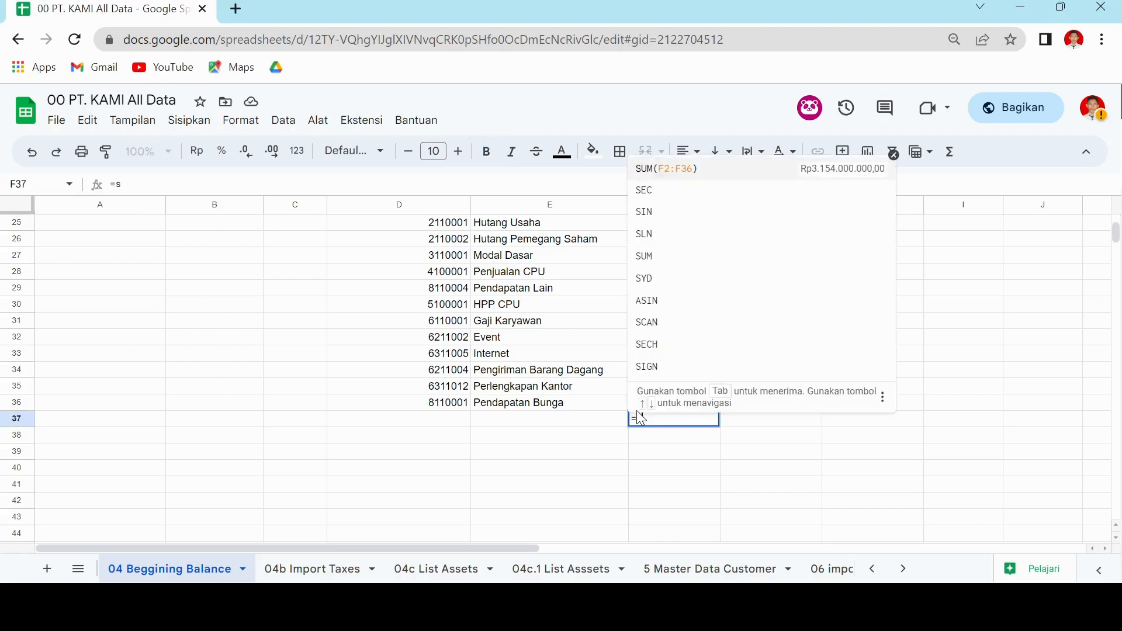
key(Tab)
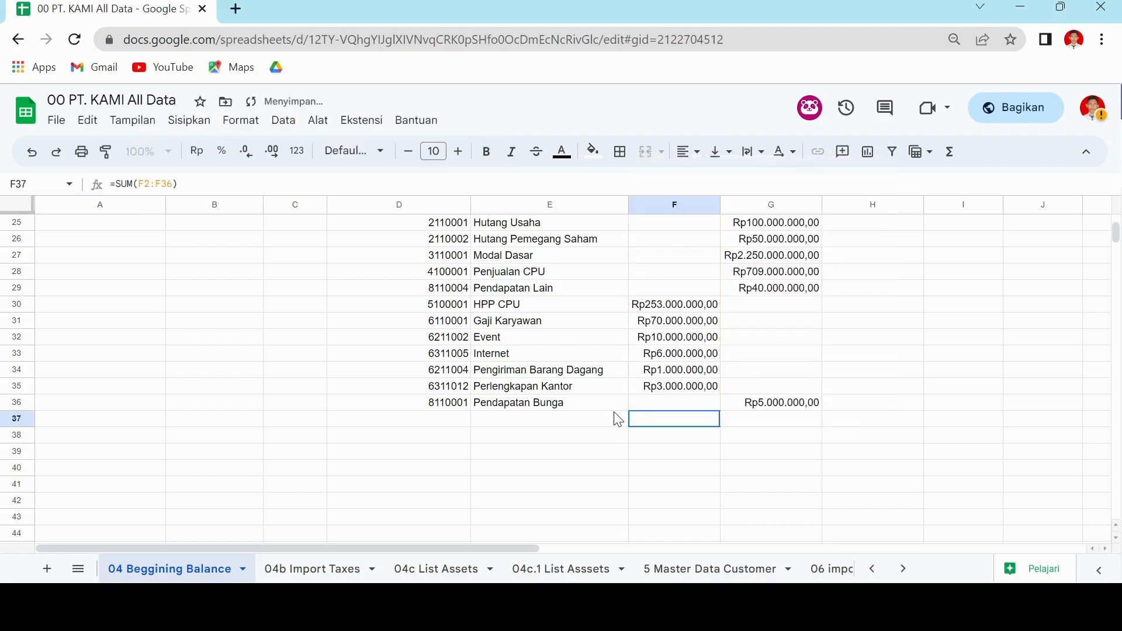
key(Return)
key(Up)
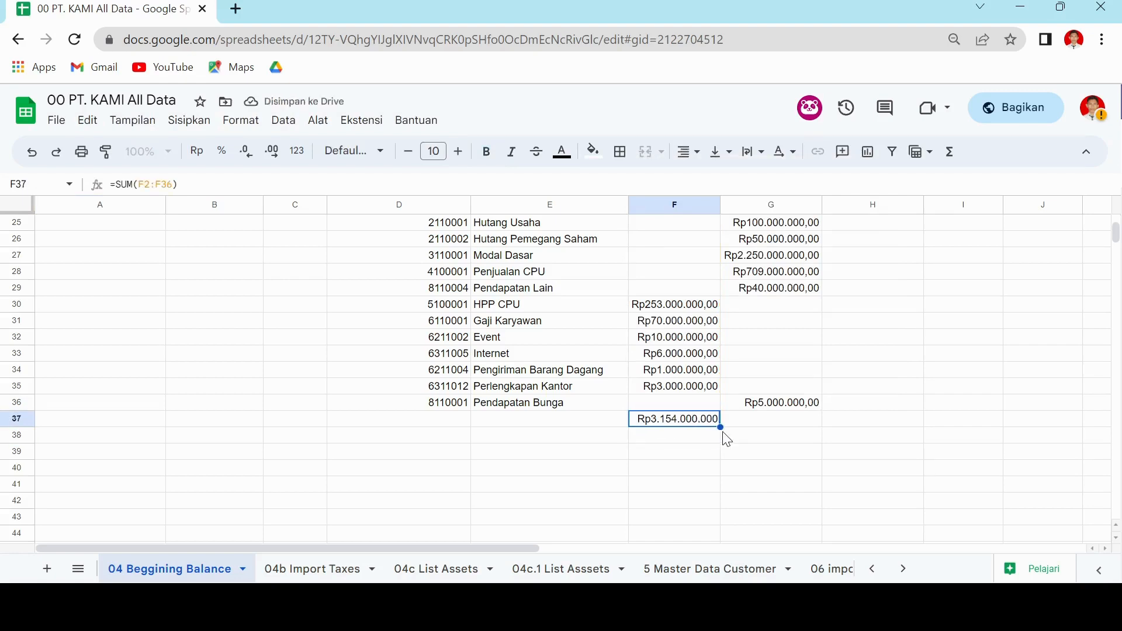
Step: Try filling the debit total's formula across to the credit column, and clear the temporary totals
drag(721, 428, 746, 443)
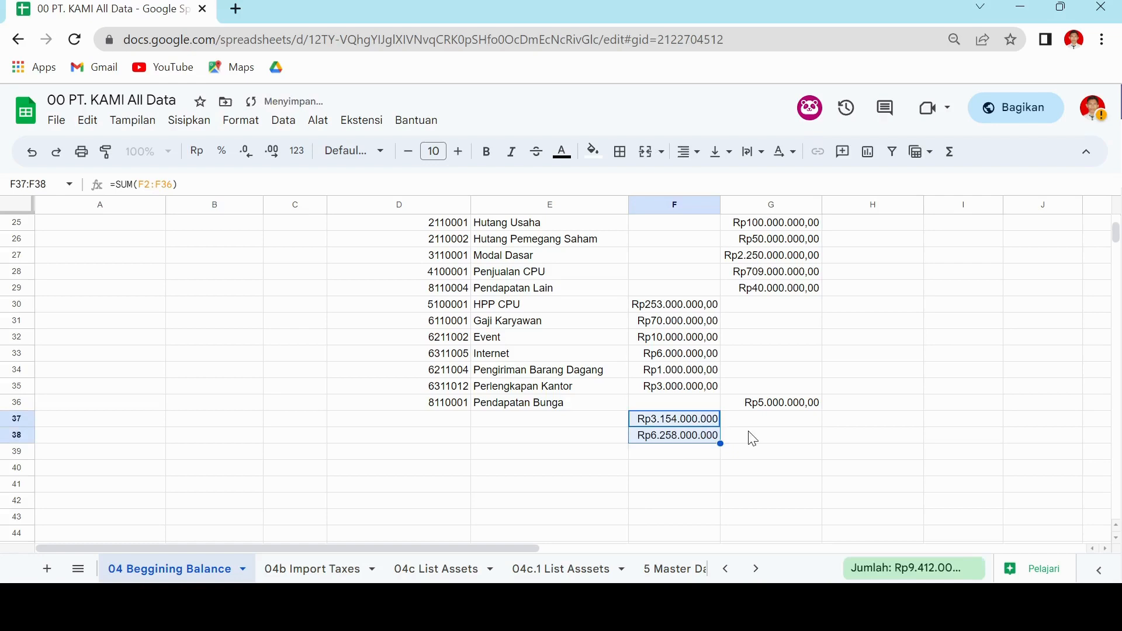
click(714, 421)
drag(719, 427, 803, 434)
click(780, 450)
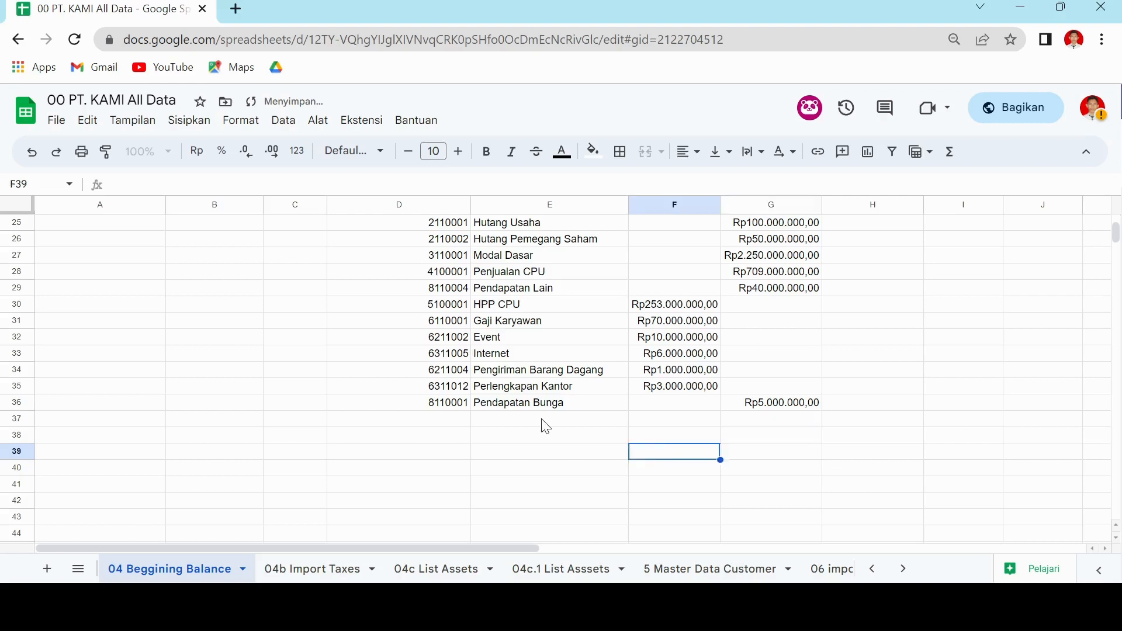
scroll(546, 427, up, 7)
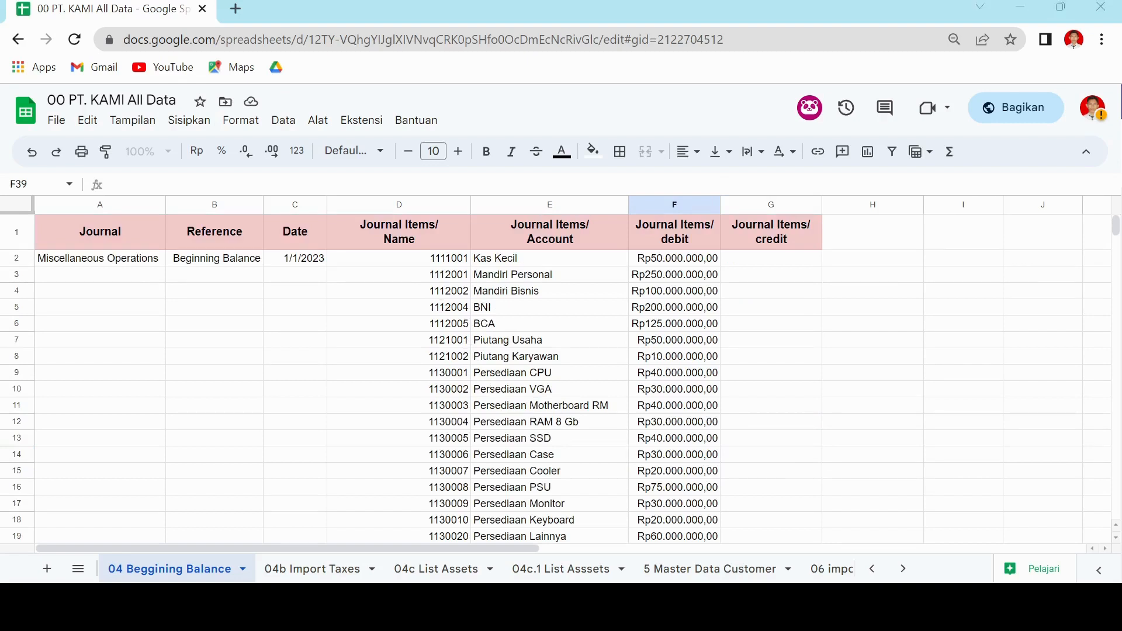
Step: Switch to Odoo, open Journal Entries and upload 00 PT. KAMI All Data (15).xlsx for a records import
key(alt+Tab)
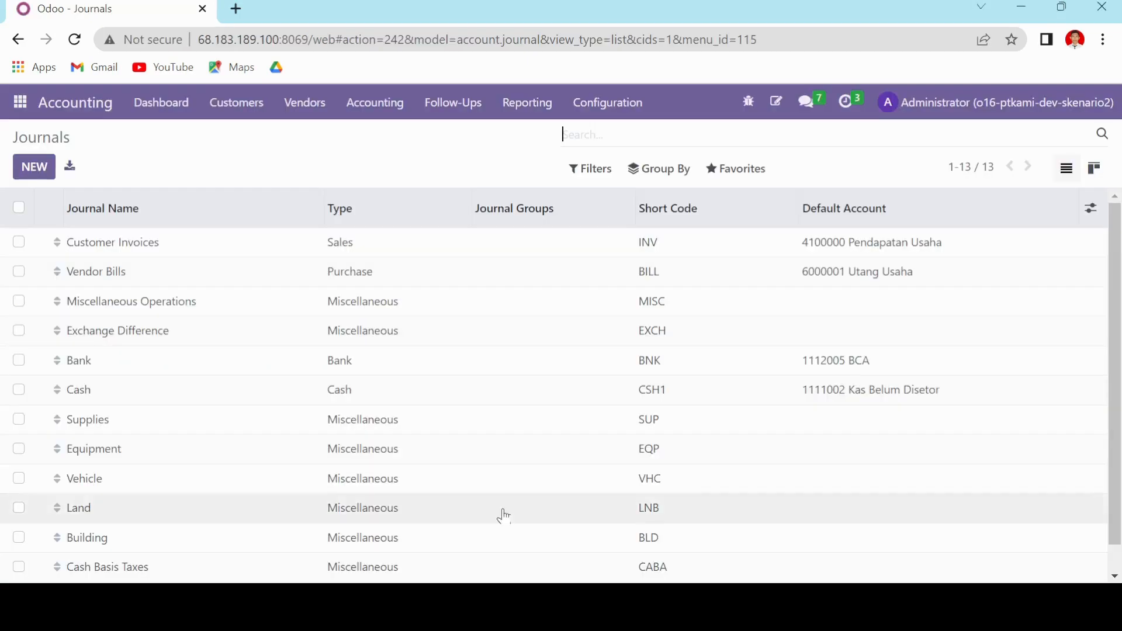
click(394, 111)
click(413, 162)
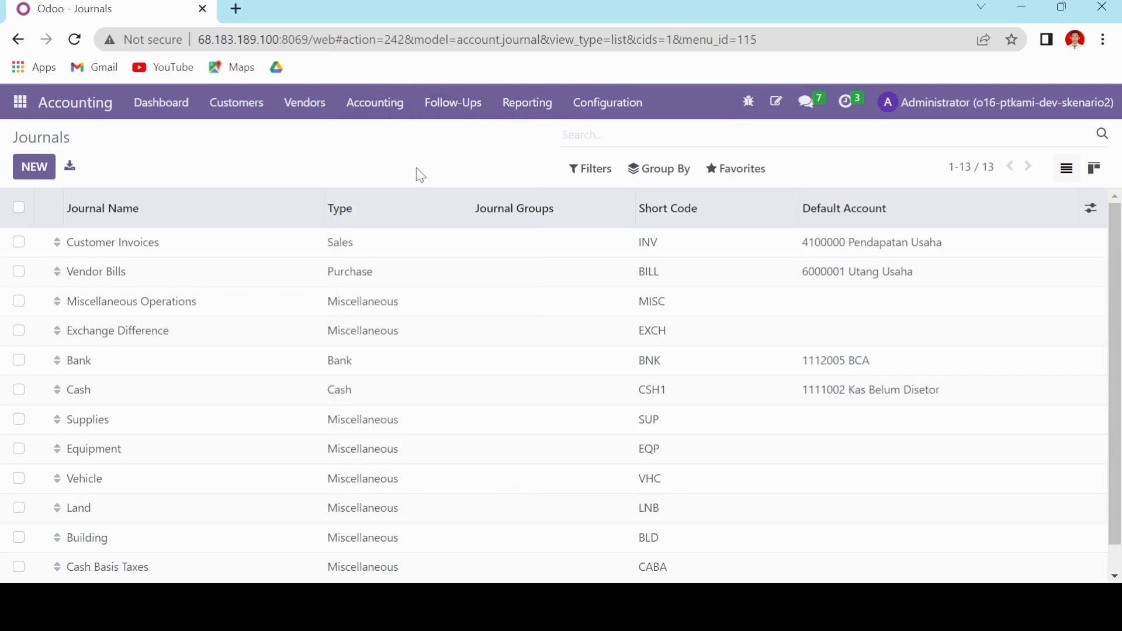
click(736, 173)
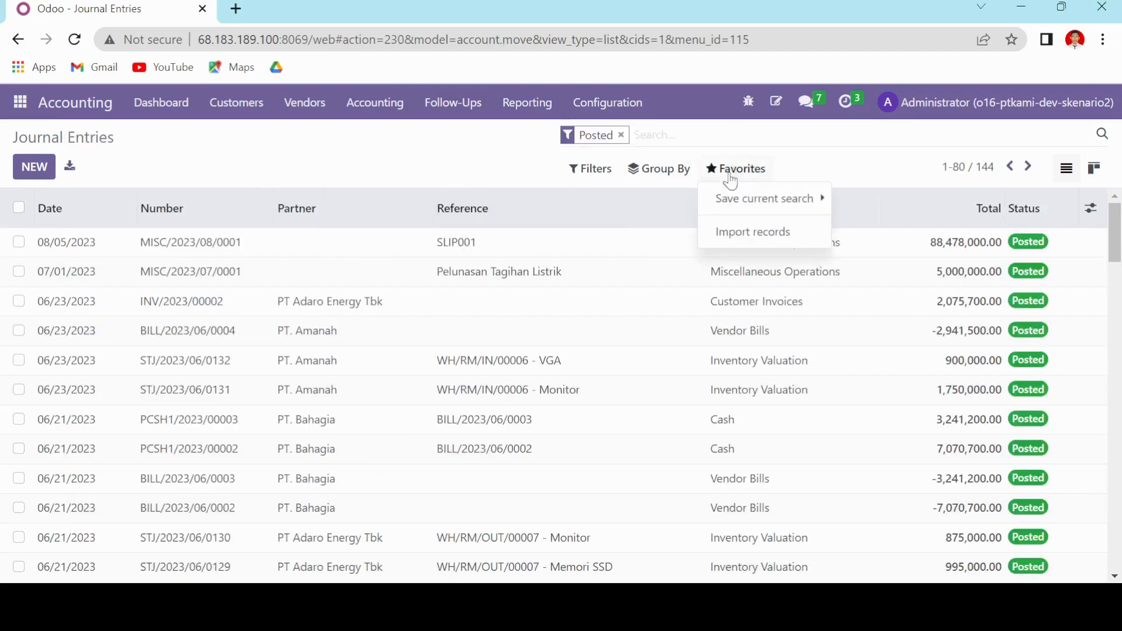
click(723, 234)
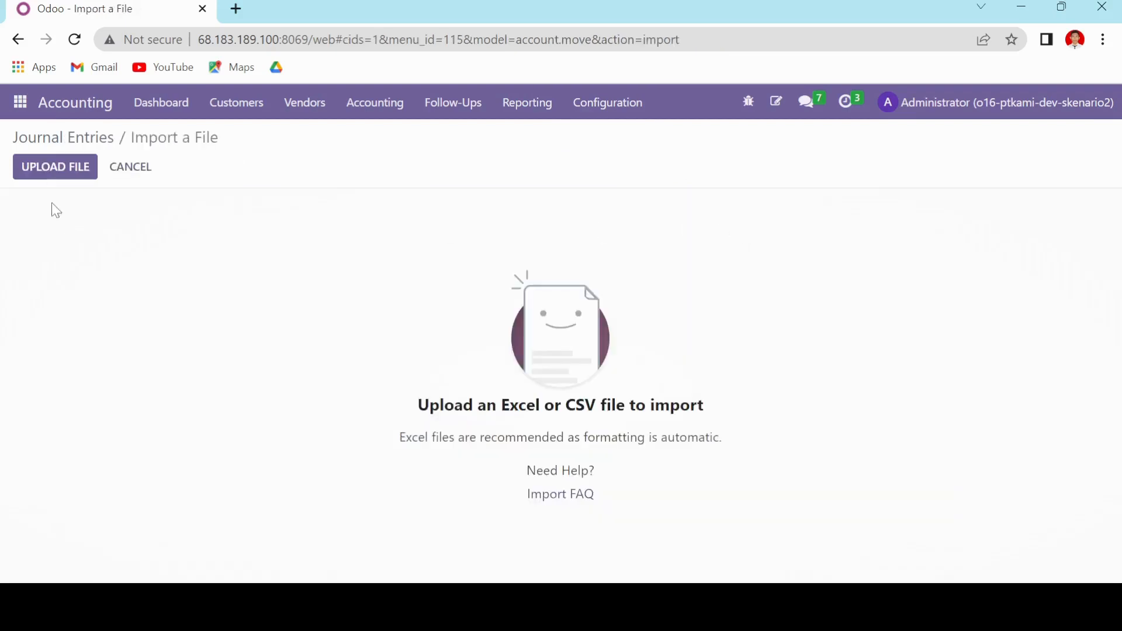
click(51, 173)
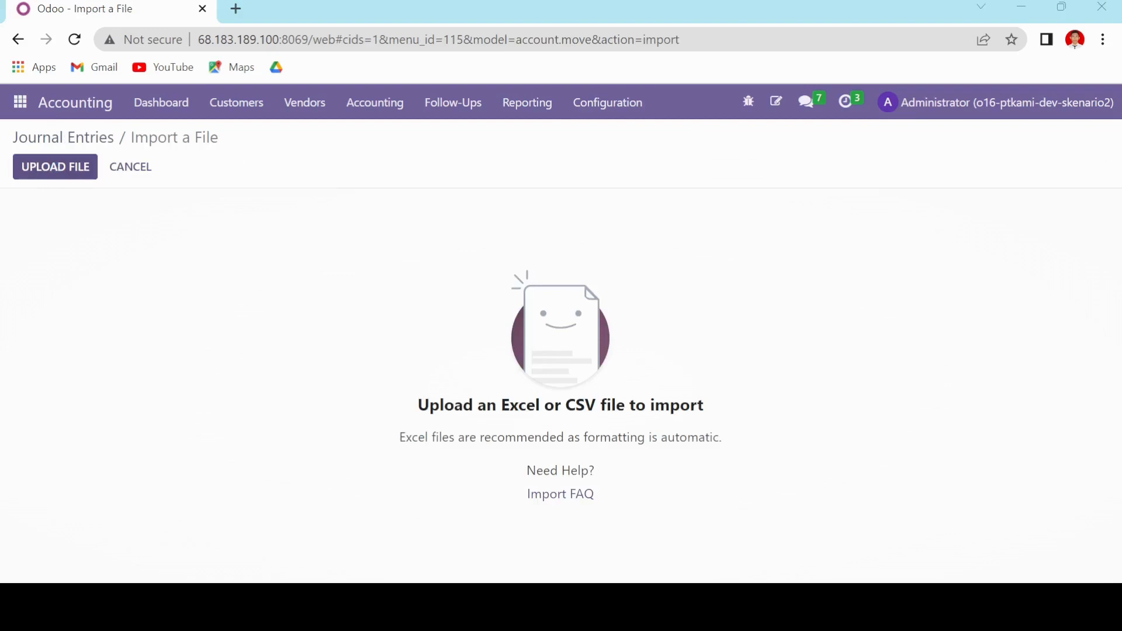
click(630, 384)
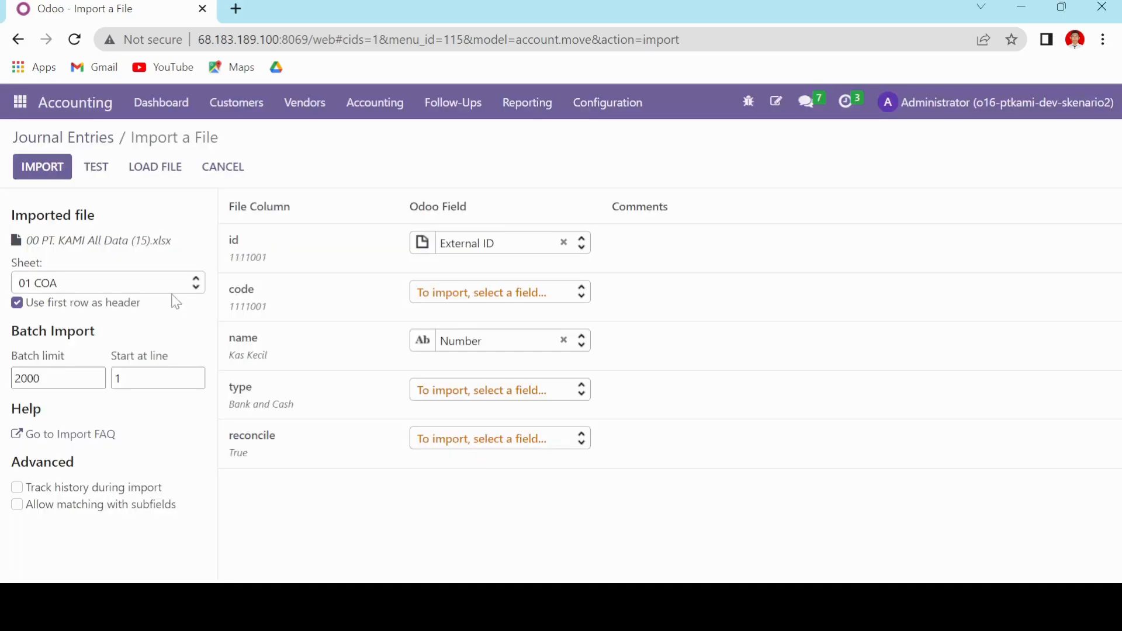
Step: Select the 04 Beggining Balance sheet for the journal entries import and test it
click(171, 286)
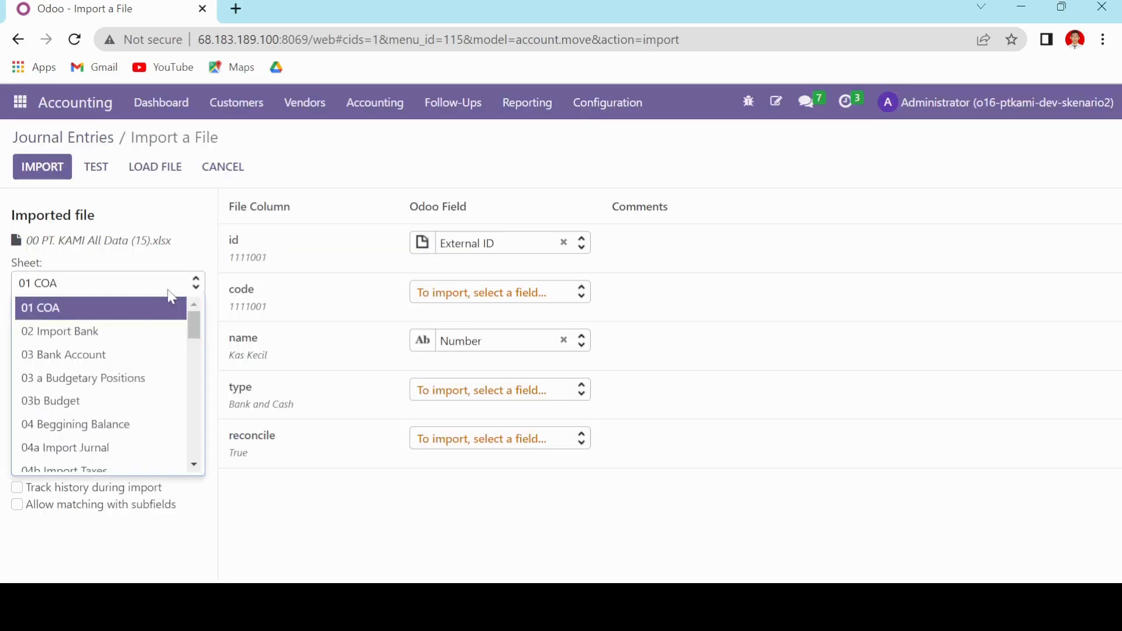
click(103, 425)
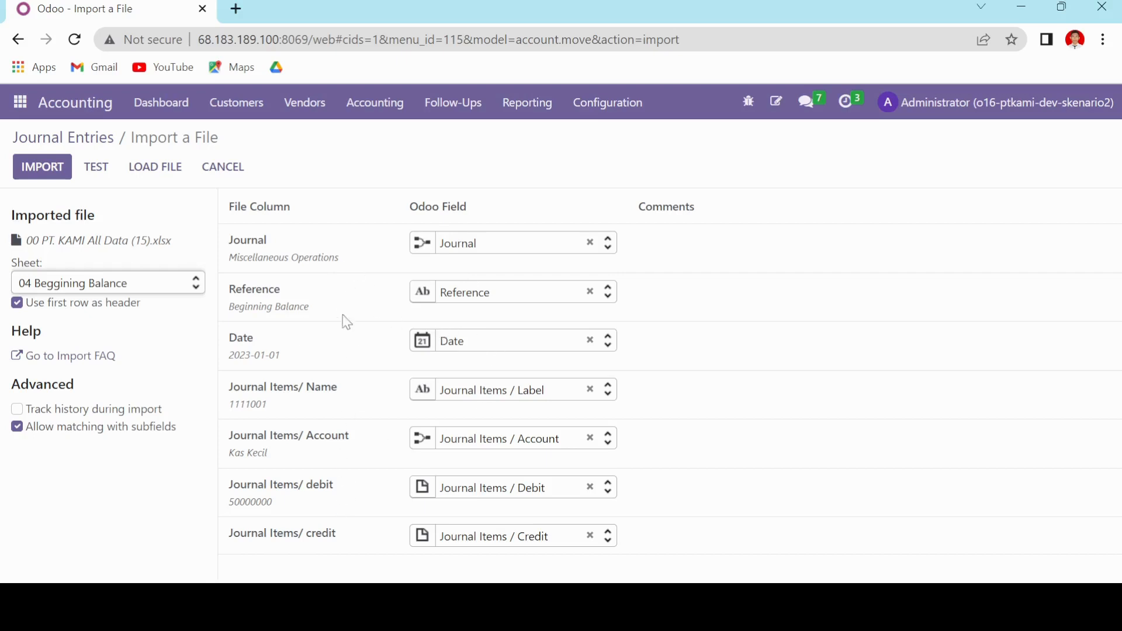
click(94, 164)
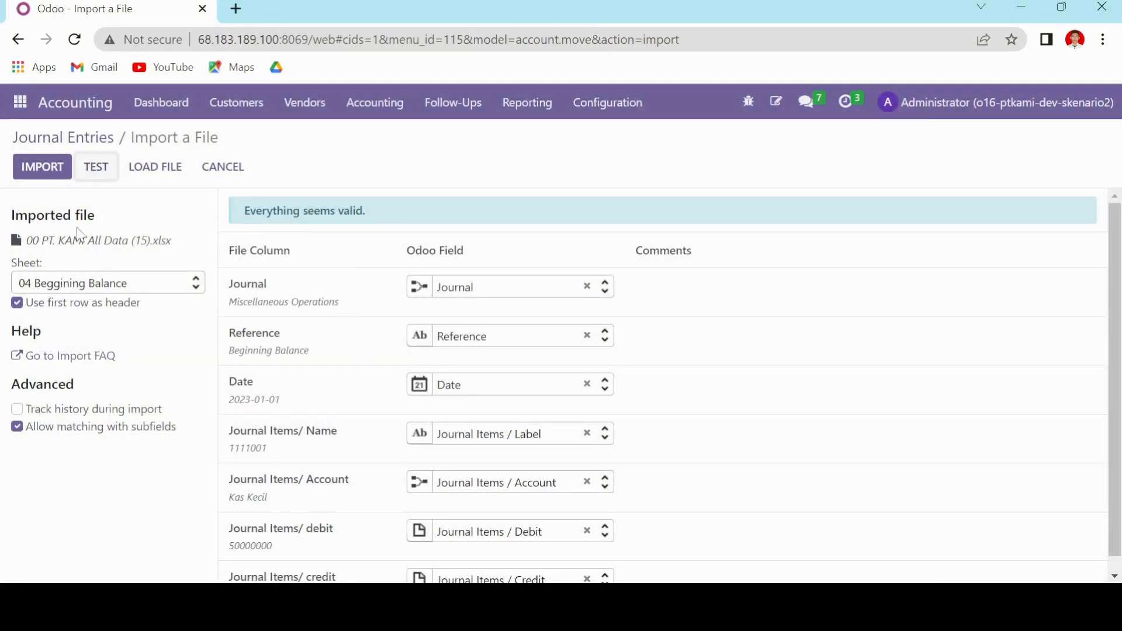
Step: Leave the journal entries import without importing and sort the journal entries list by date, oldest first
click(225, 169)
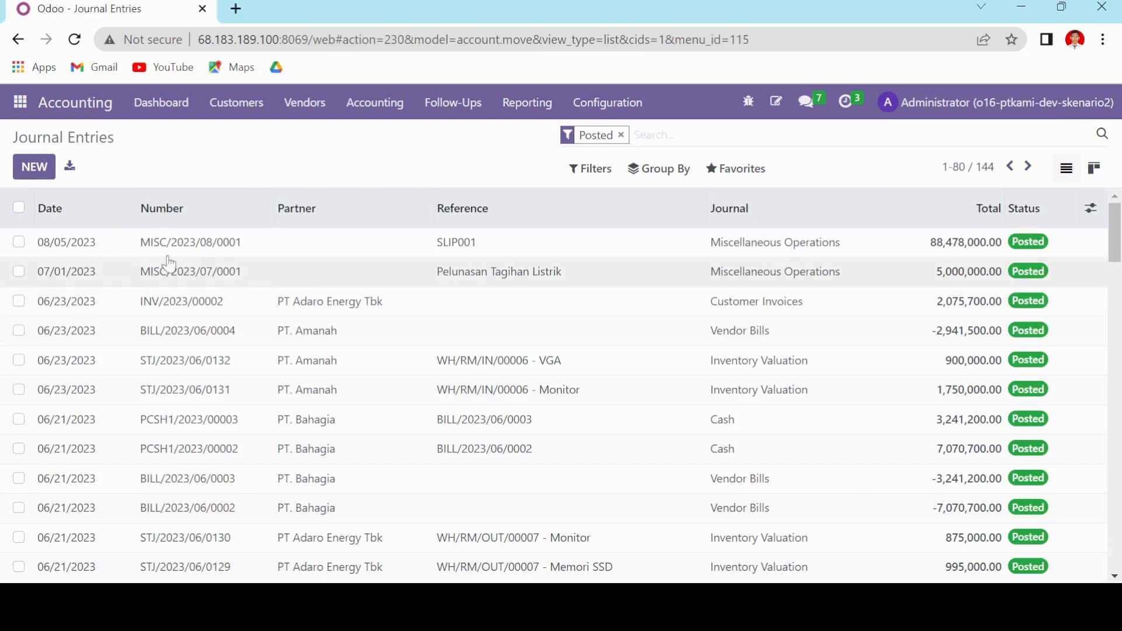
scroll(239, 327, down, 13)
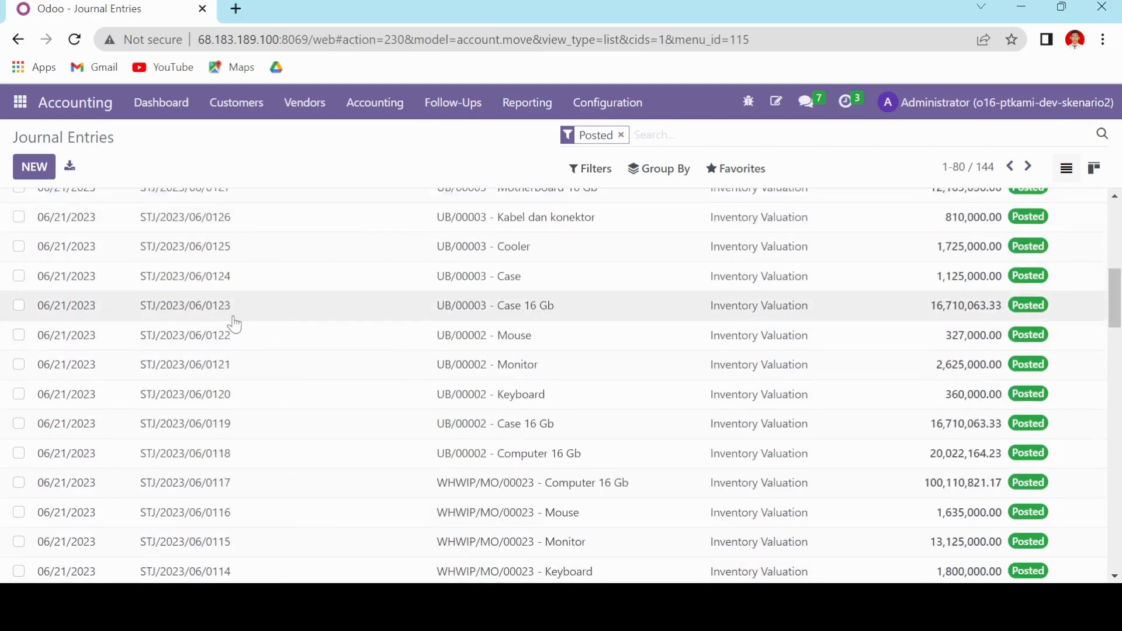
scroll(261, 327, down, 15)
scroll(280, 328, up, 10)
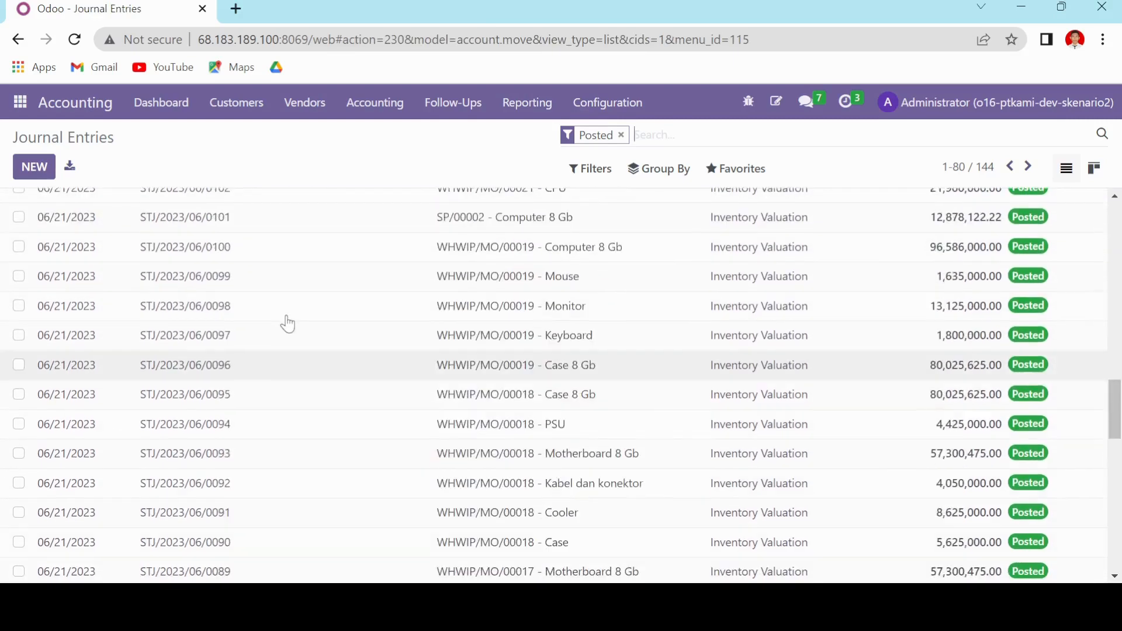
scroll(275, 309, up, 18)
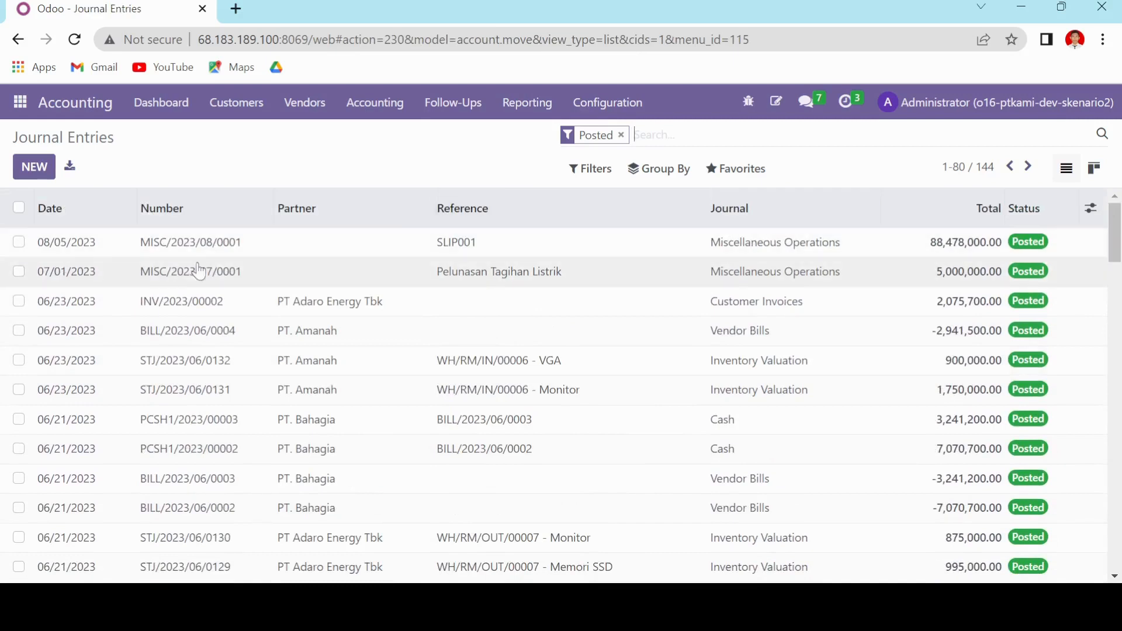
click(82, 221)
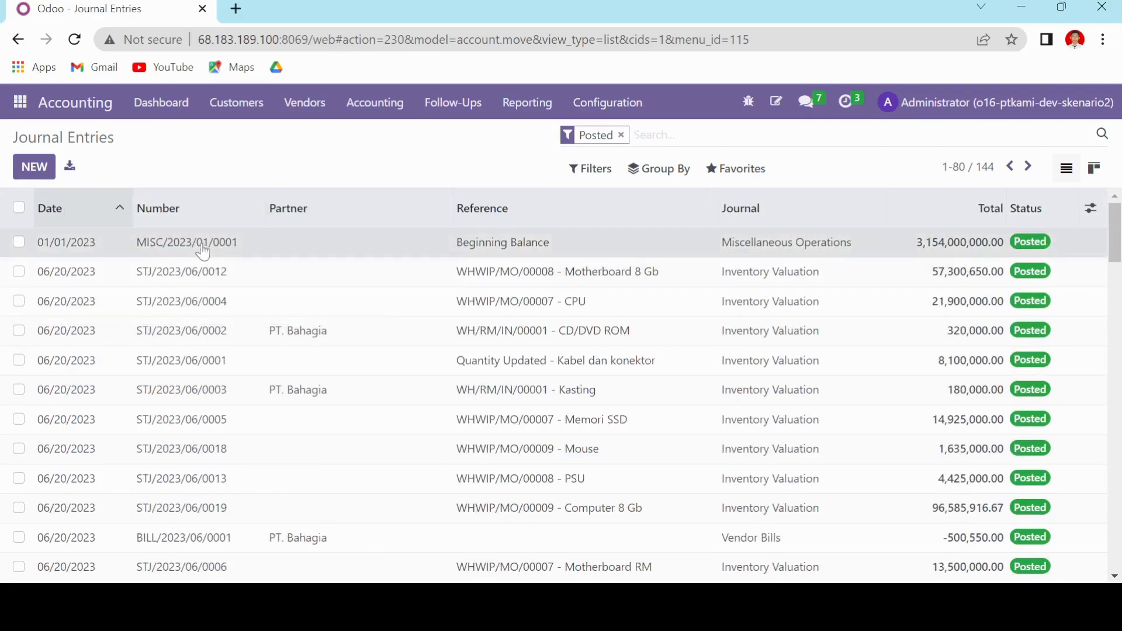
Step: Open the Beginning Balance journal entry and review its journal items down to the debit and credit totals
click(319, 255)
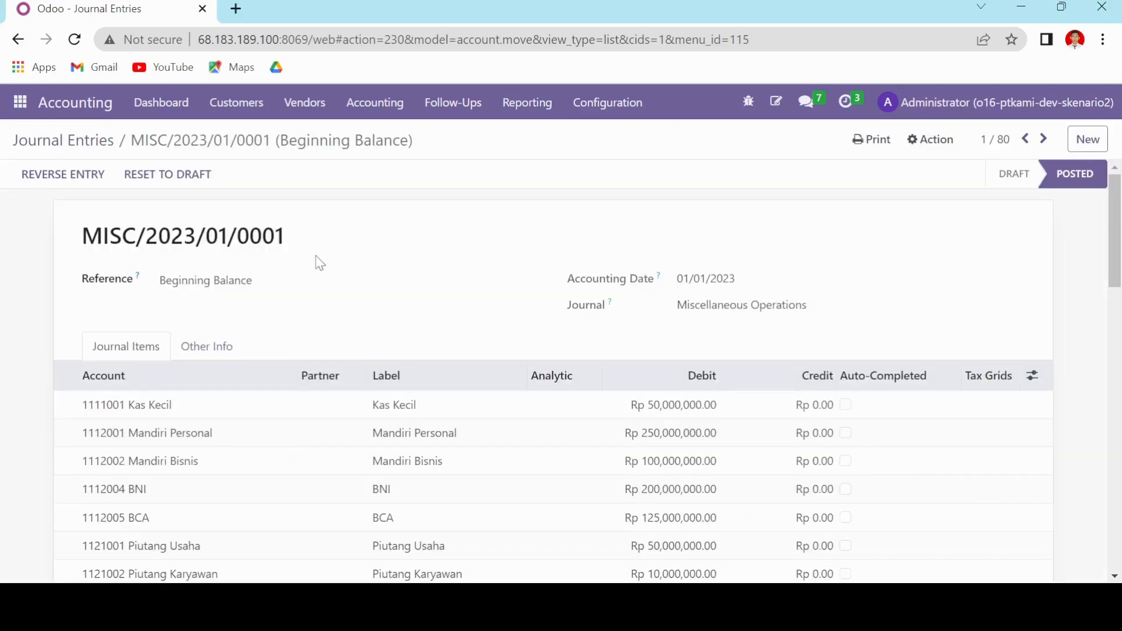
scroll(369, 283, down, 8)
scroll(274, 261, up, 8)
scroll(335, 258, down, 10)
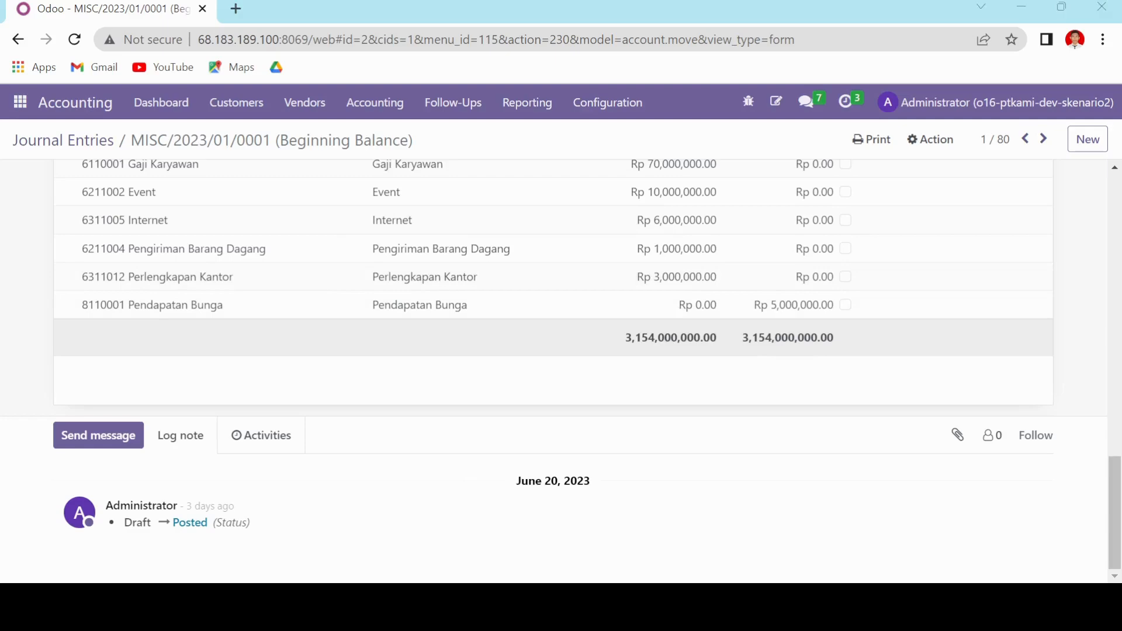
Step: Switch to the 00 PT. KAMI All Data spreadsheet in Google Sheets and open the 03 a Budgetary Positions sheet
key(alt+Tab)
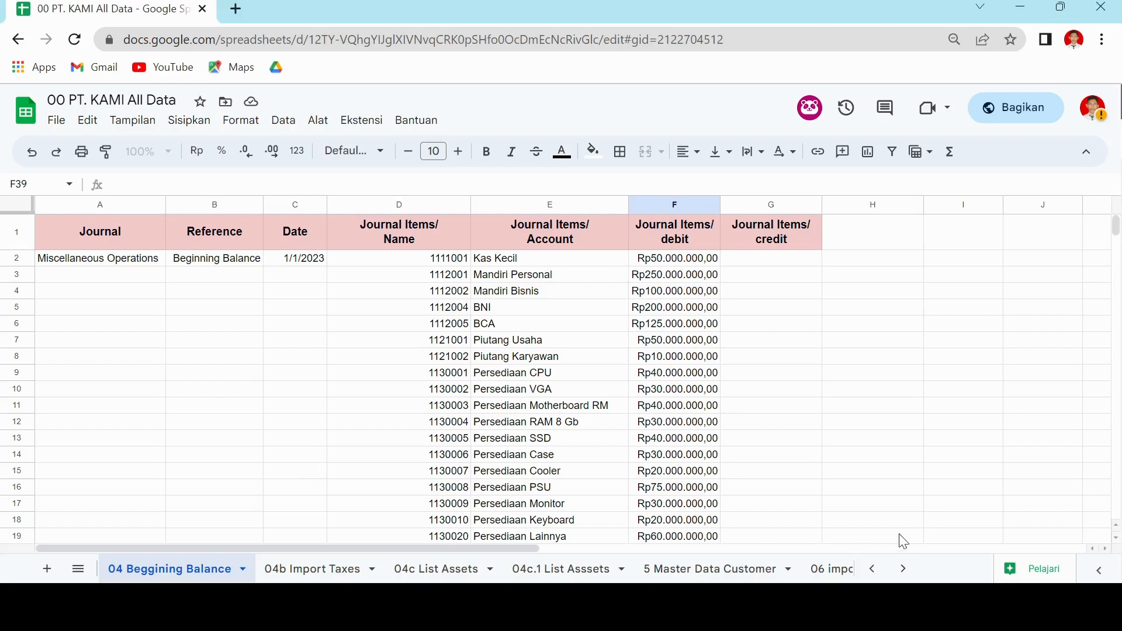
click(872, 568)
click(872, 568)
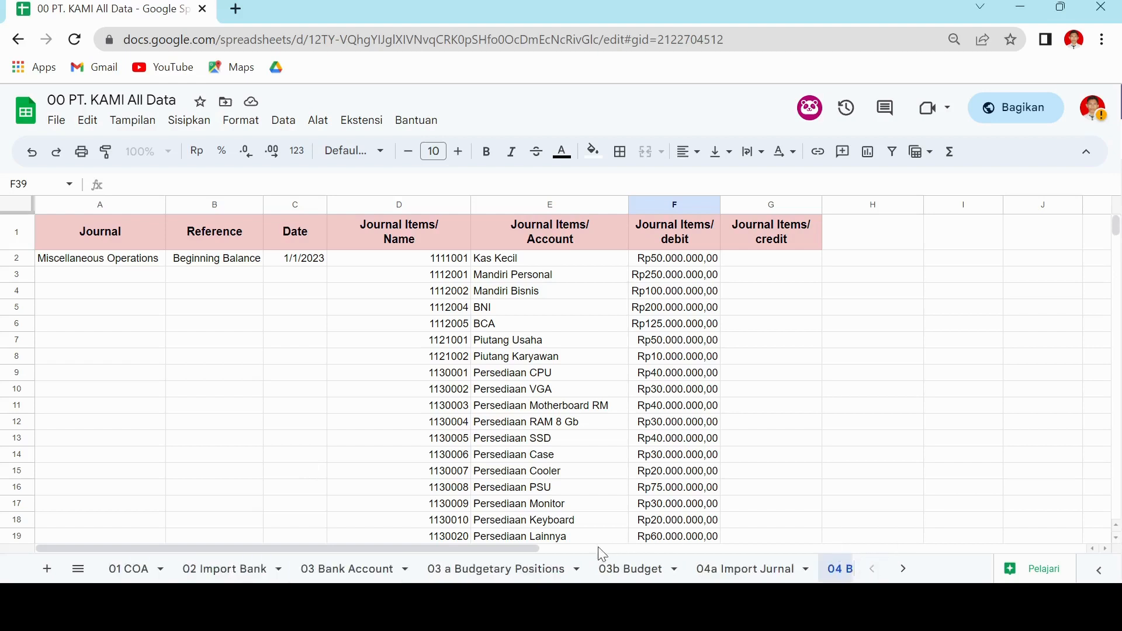
click(529, 570)
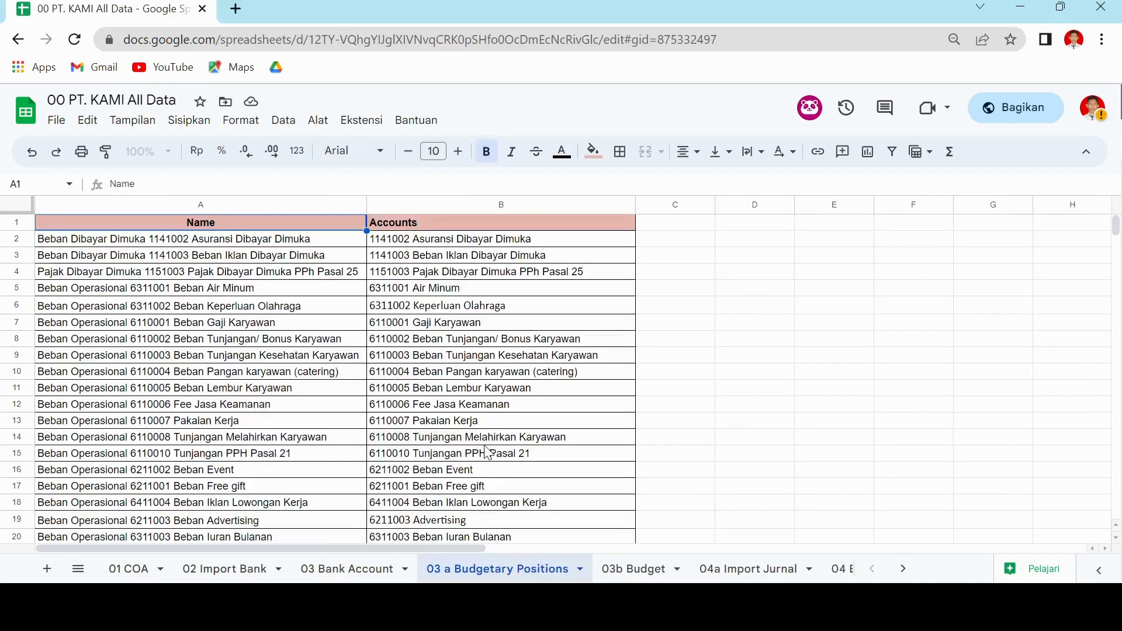
Step: Examine the Name and Accounts columns of the budgetary positions from the first row through the last
scroll(305, 330, down, 5)
scroll(286, 370, up, 5)
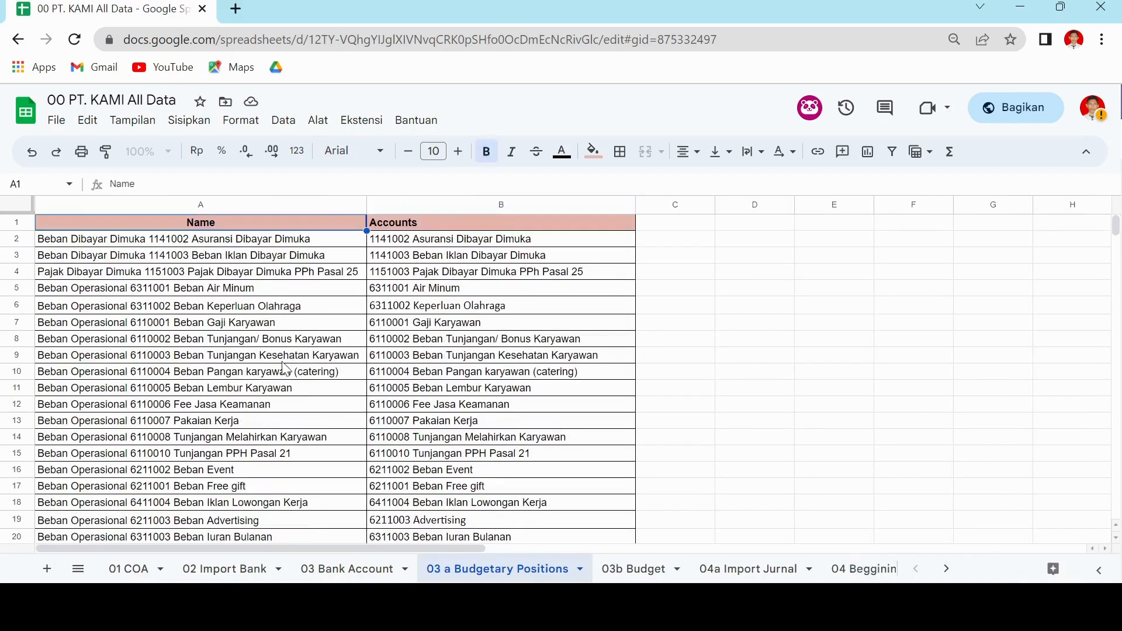
scroll(285, 370, down, 10)
scroll(261, 360, up, 8)
scroll(261, 360, up, 2)
scroll(246, 362, down, 14)
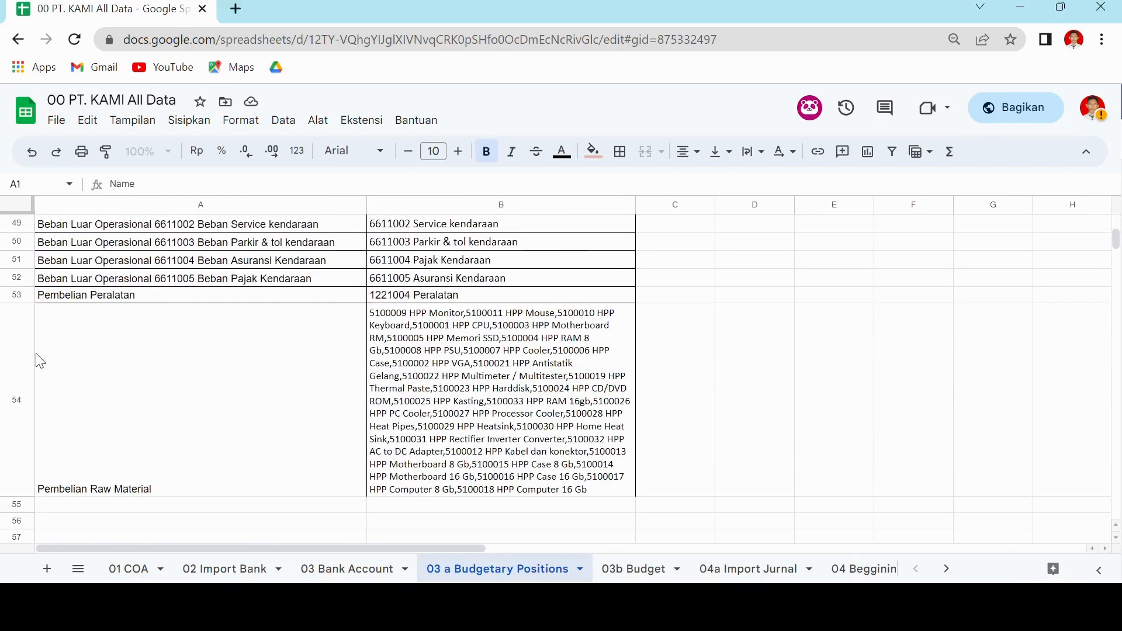
scroll(158, 375, up, 15)
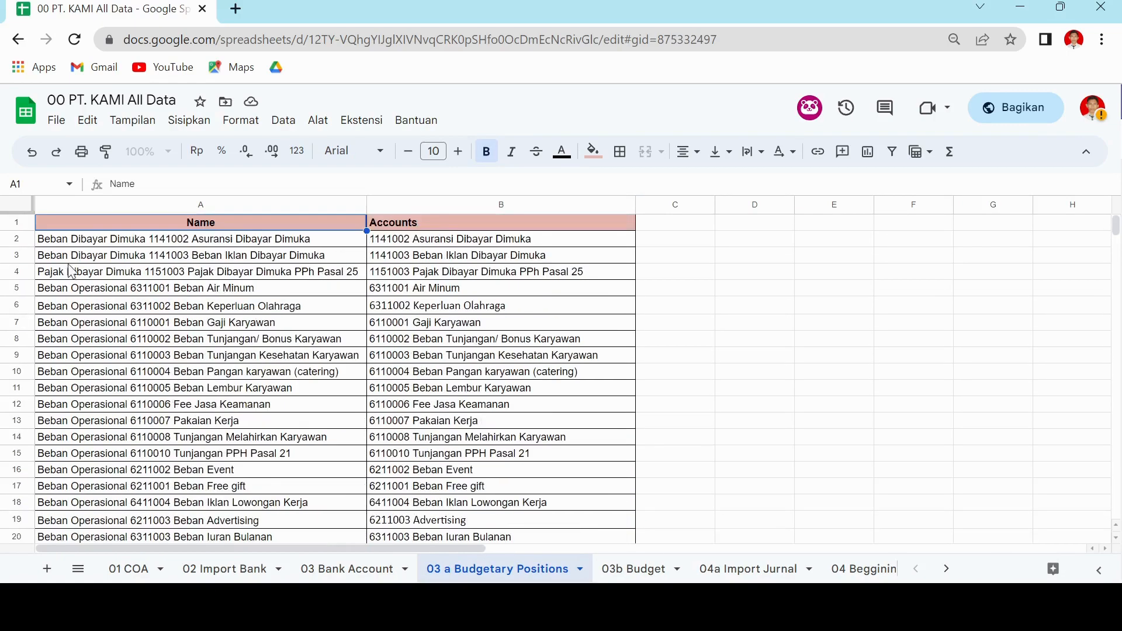
scroll(260, 356, down, 10)
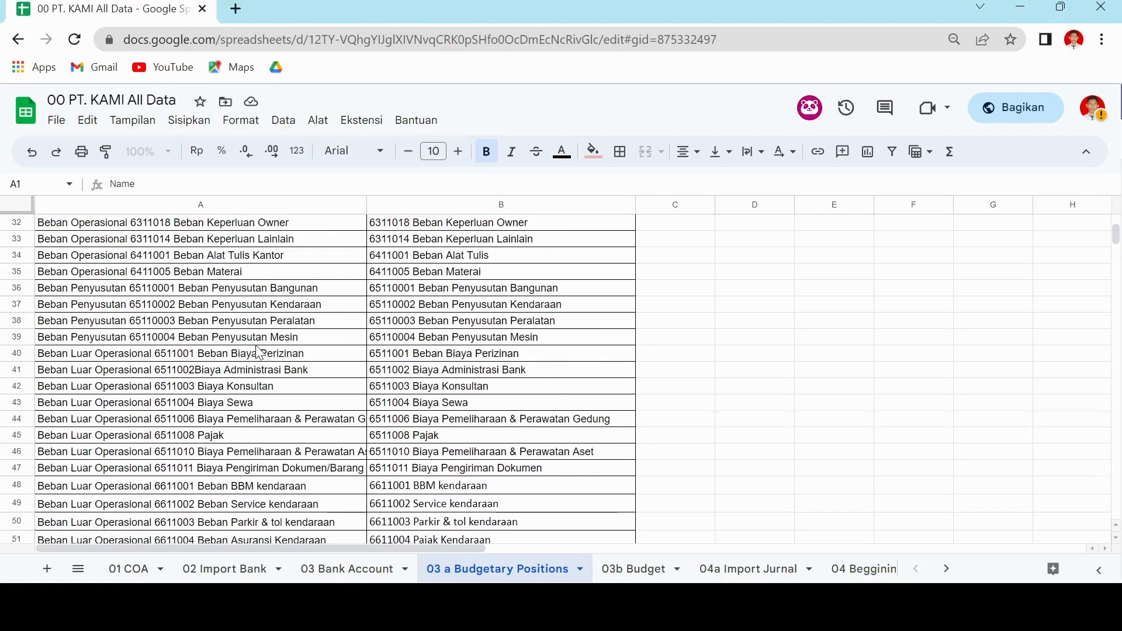
scroll(257, 354, down, 7)
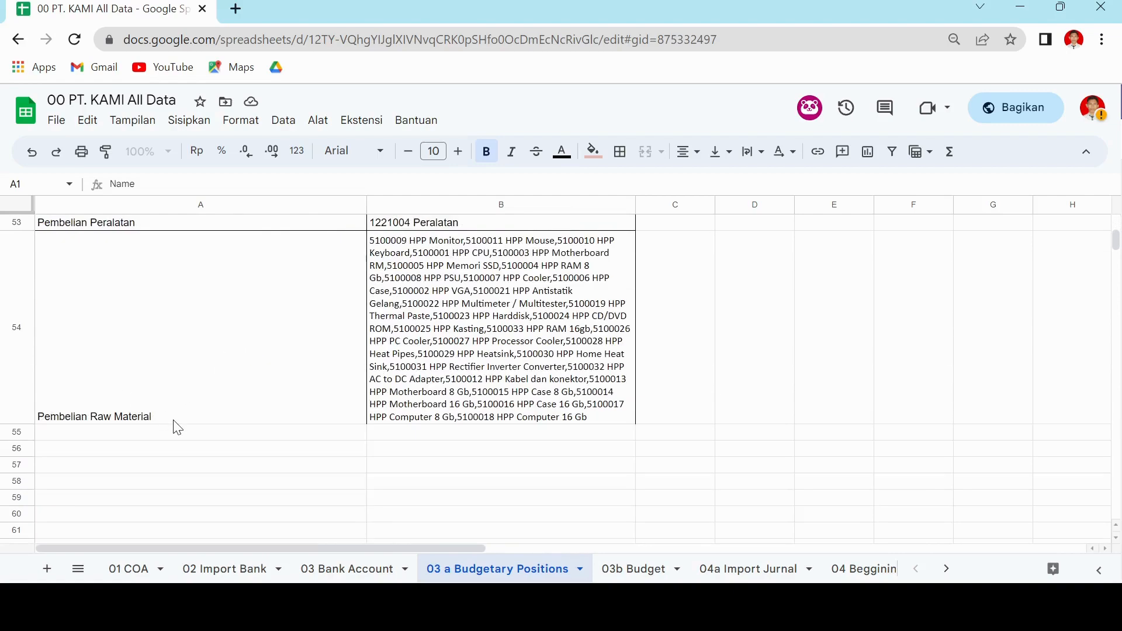
scroll(178, 418, up, 15)
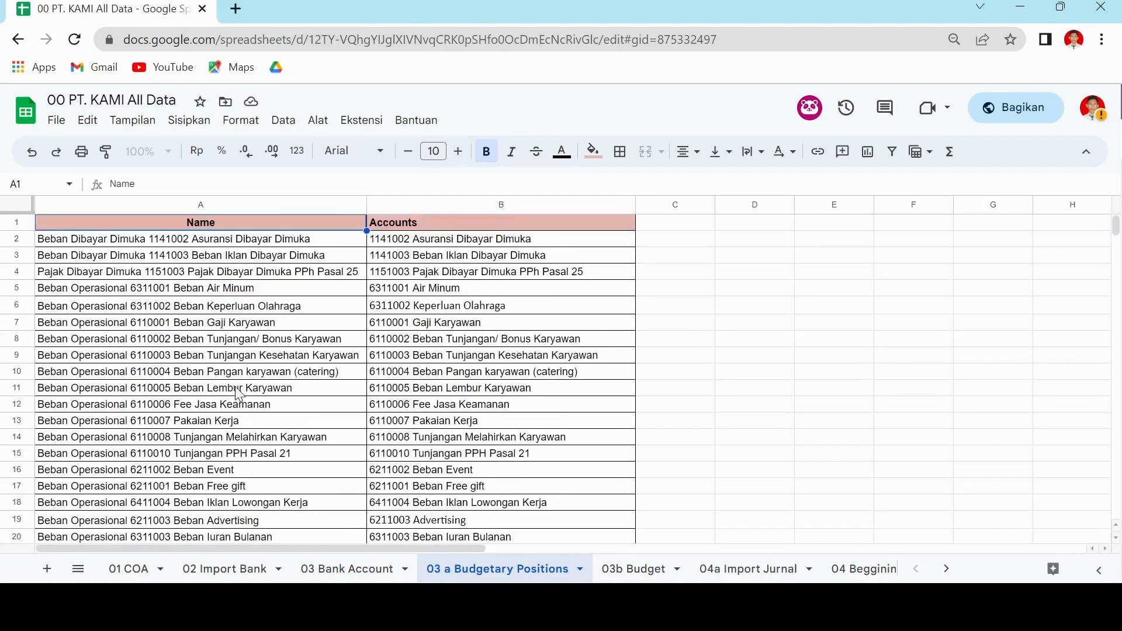
scroll(239, 394, down, 15)
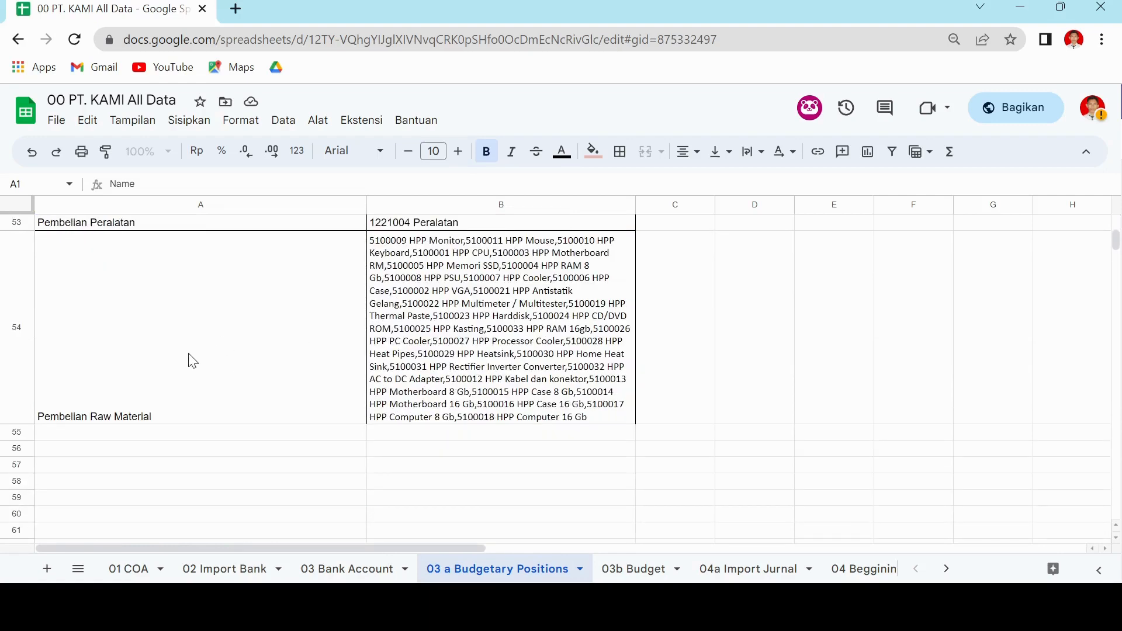
Step: Inspect the Pembelian Raw Material position in row 54 and its comma-separated list of accounts, and return to the sheet's first rows
click(185, 390)
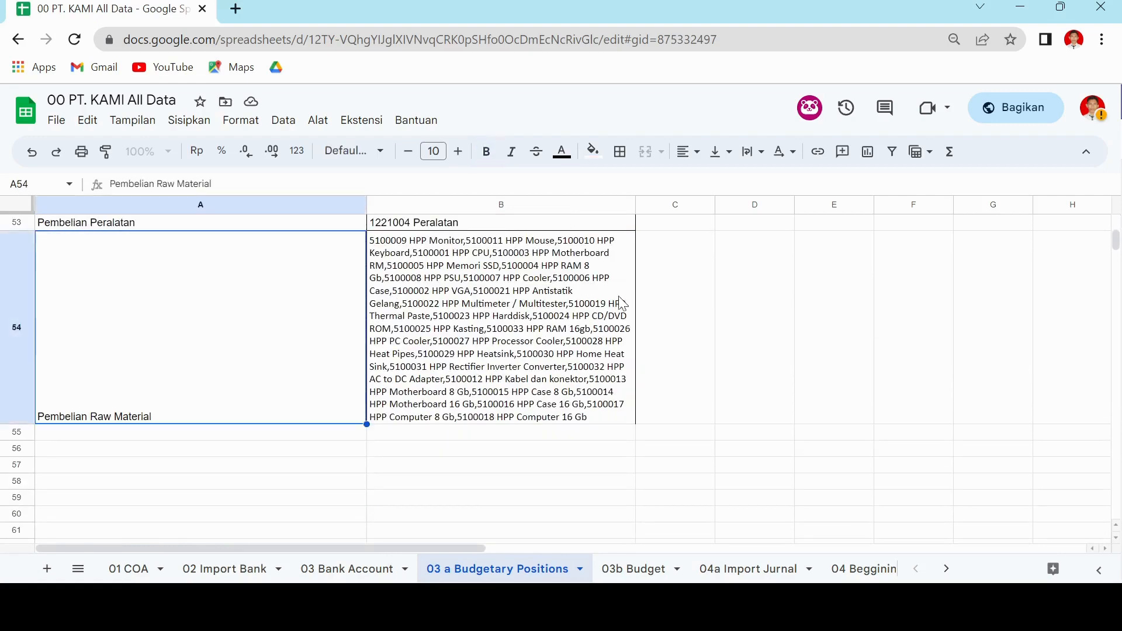
click(758, 303)
click(239, 380)
click(483, 310)
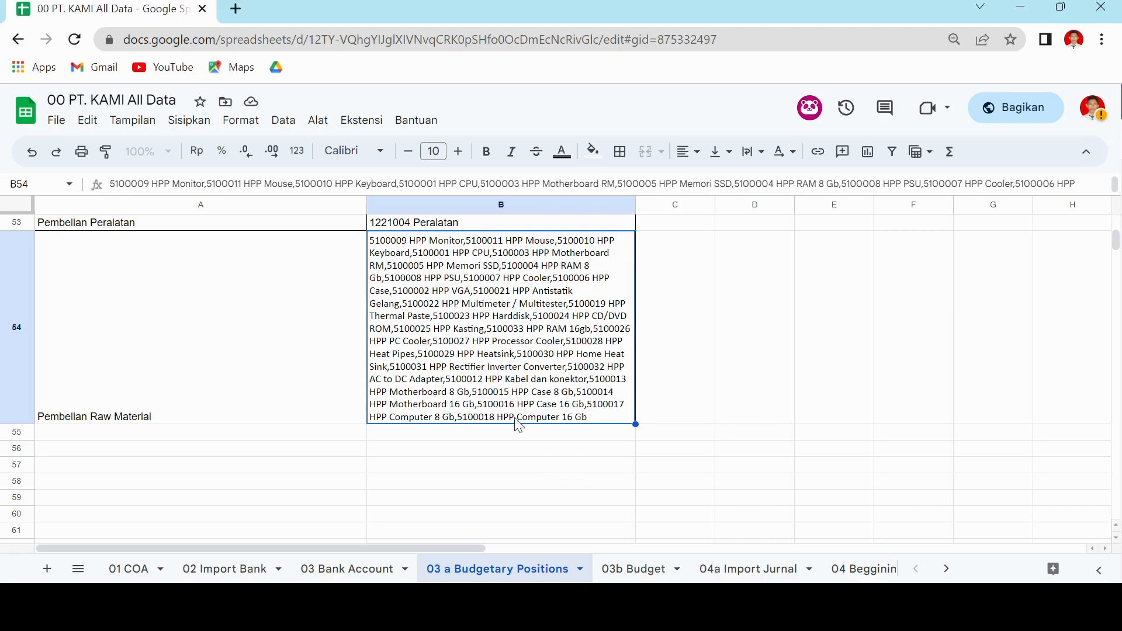
scroll(609, 394, up, 5)
scroll(211, 411, up, 6)
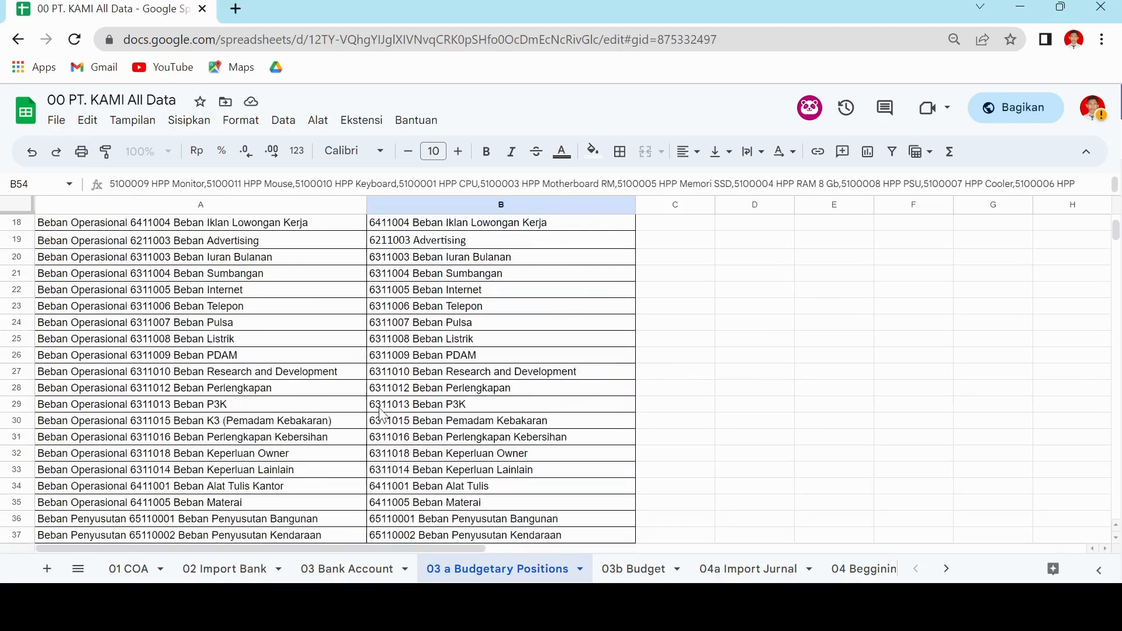
scroll(211, 411, up, 6)
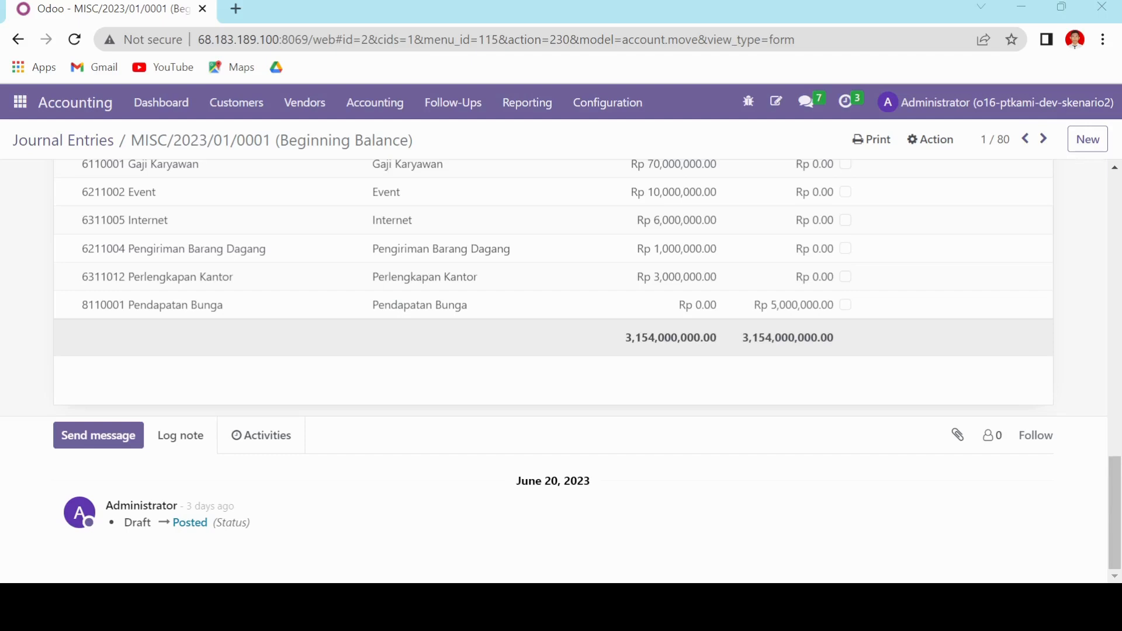
Step: Switch to Odoo, open Budgetary Positions and upload 00 PT. KAMI All Data (15).xlsx for a records import
click(587, 106)
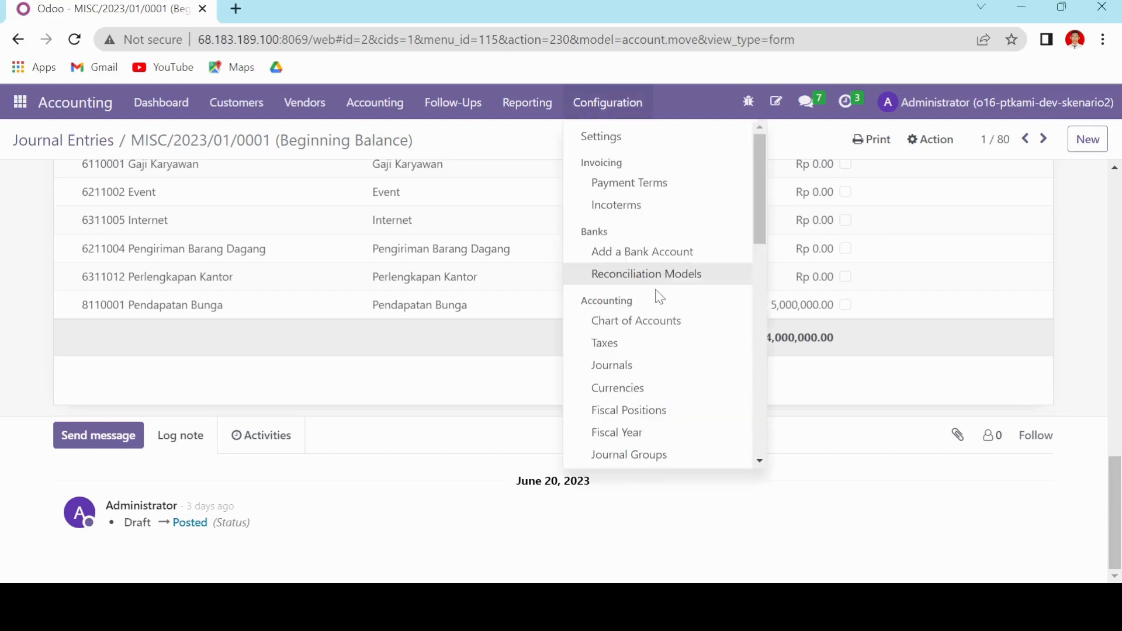
scroll(660, 298, down, 6)
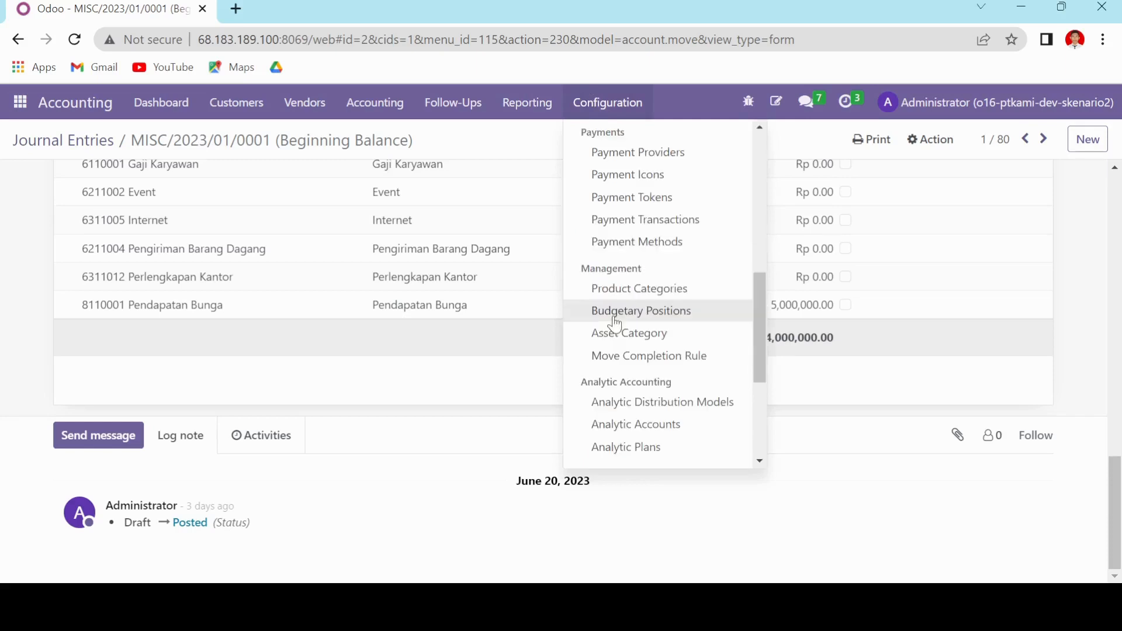
click(615, 315)
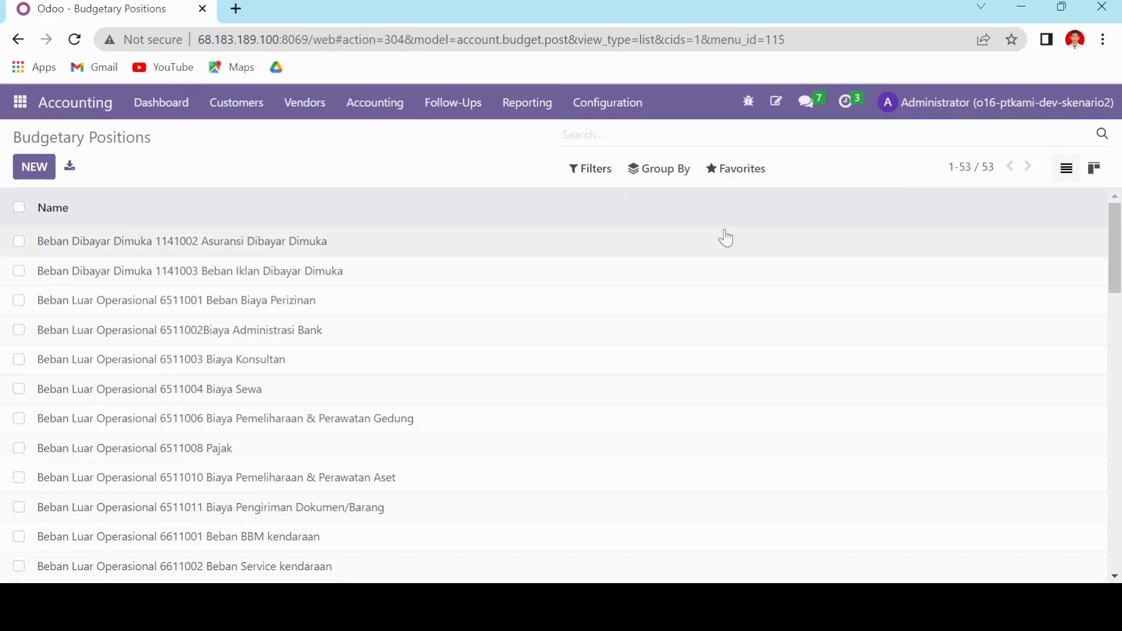
click(70, 166)
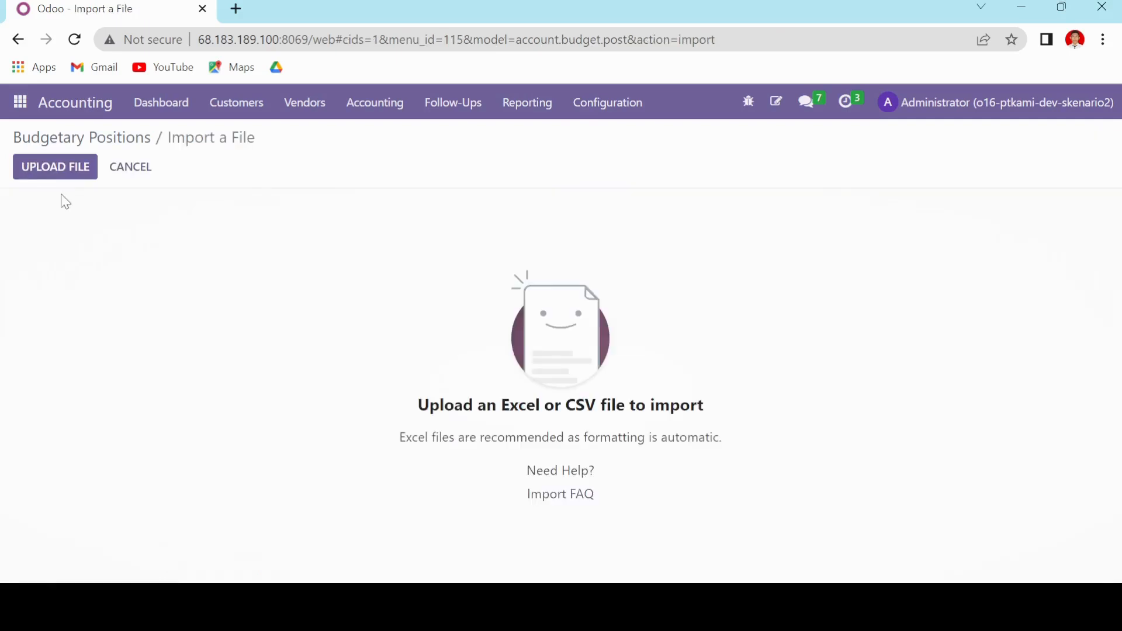
click(61, 169)
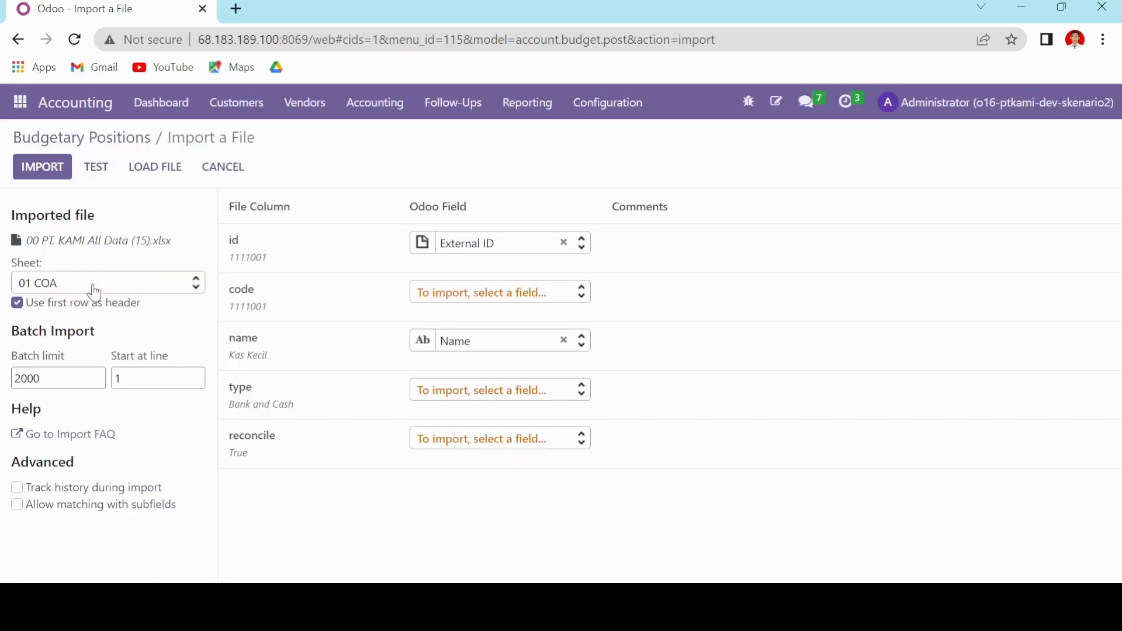
Step: Select the 03 a Budgetary Positions sheet for the budgetary positions import and test it
click(94, 288)
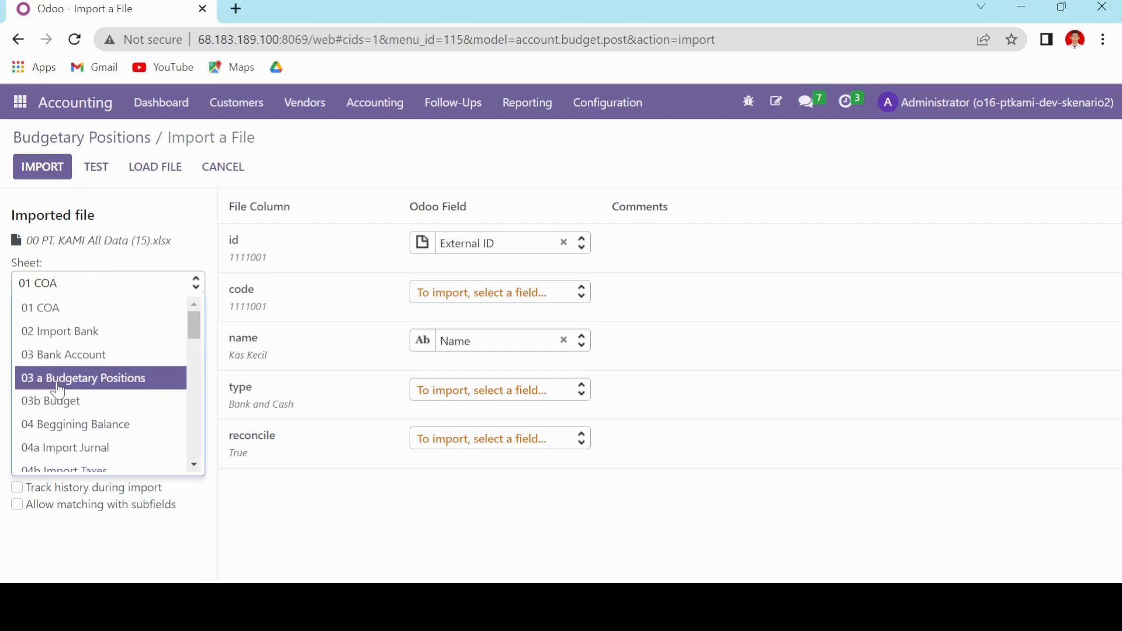
click(58, 378)
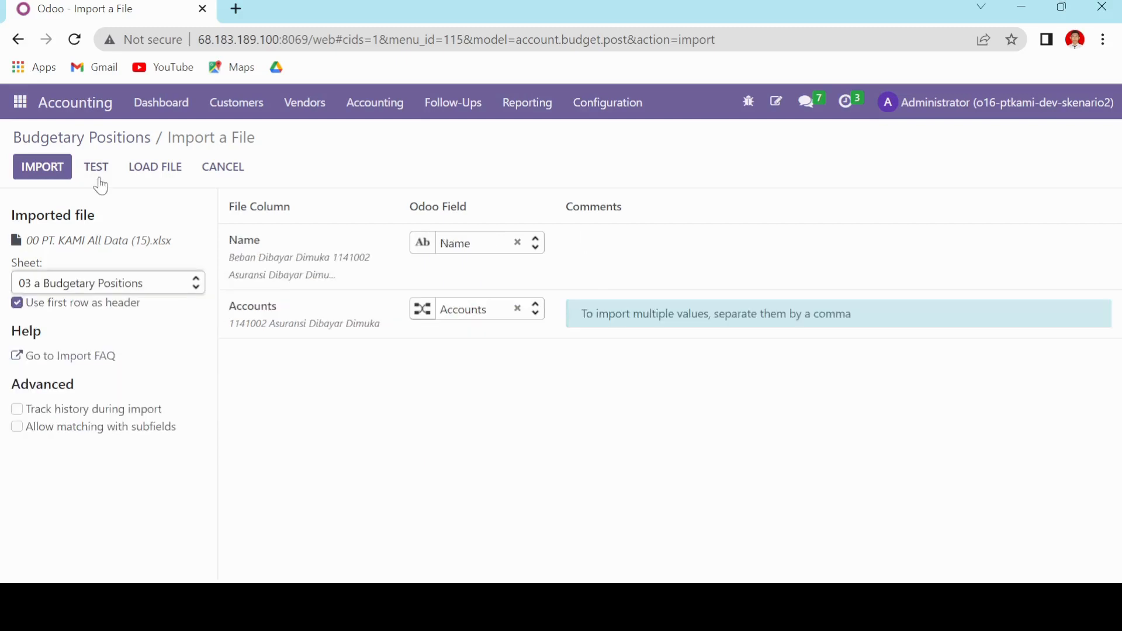
click(97, 172)
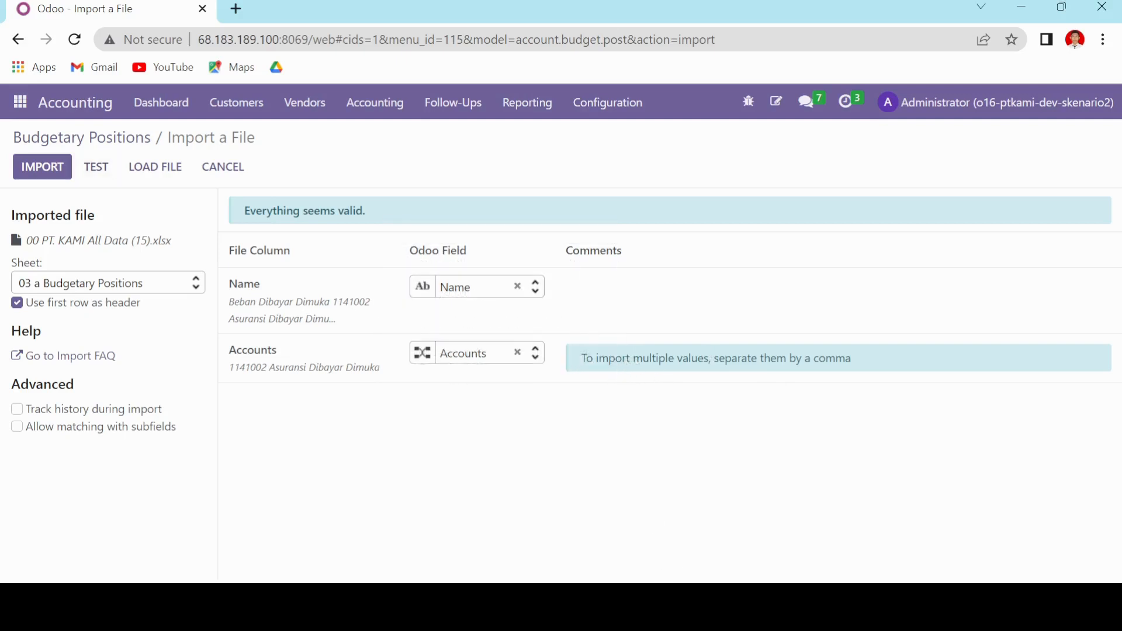
Step: Switch back to the Google Sheets spreadsheet and recheck the budgetary positions list, including the accounts in row 54
key(alt+Tab)
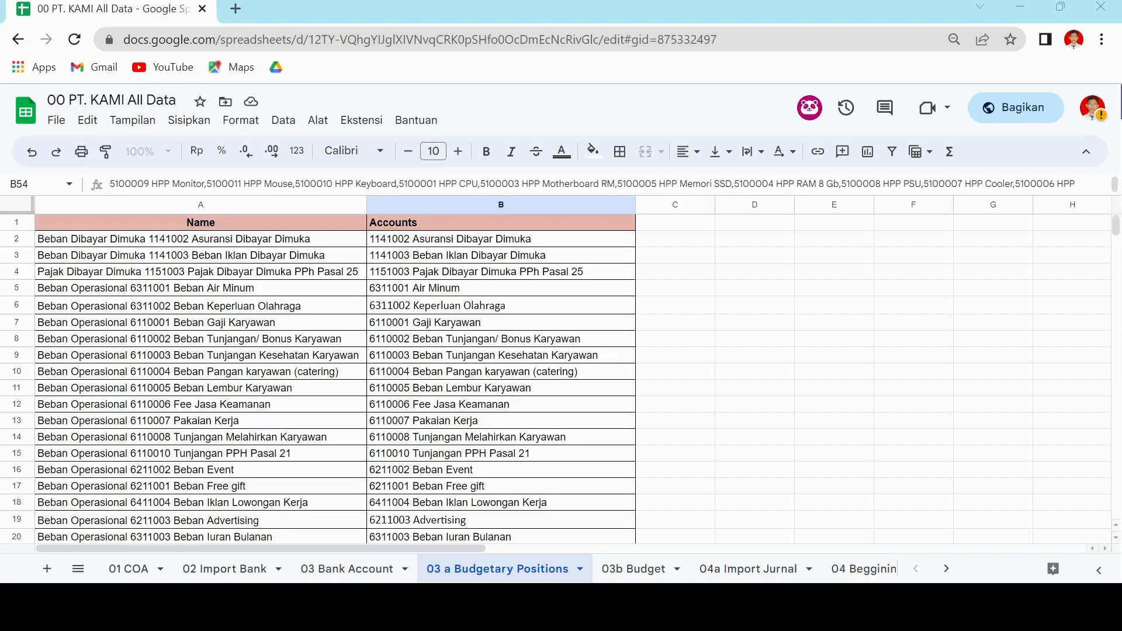
scroll(367, 415, down, 15)
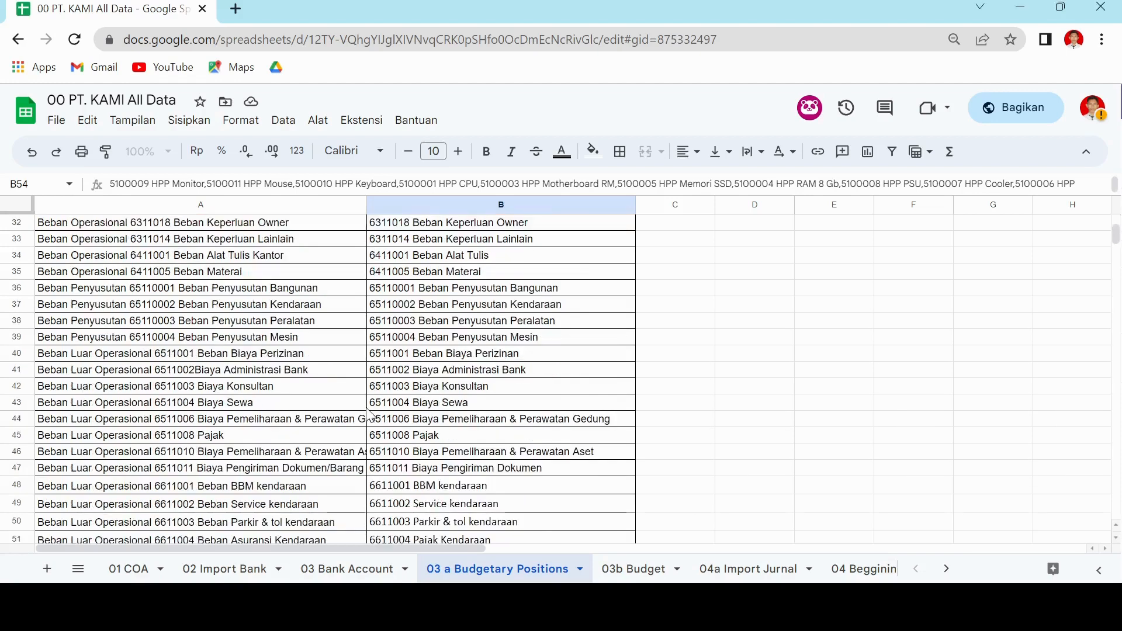
scroll(367, 415, up, 4)
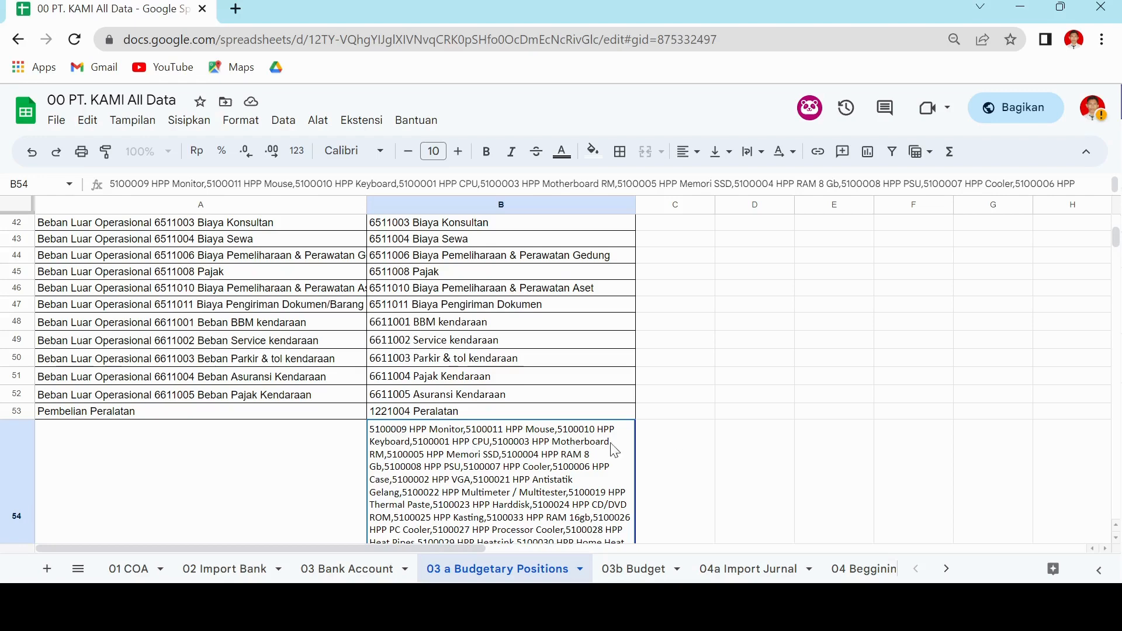
scroll(679, 468, up, 10)
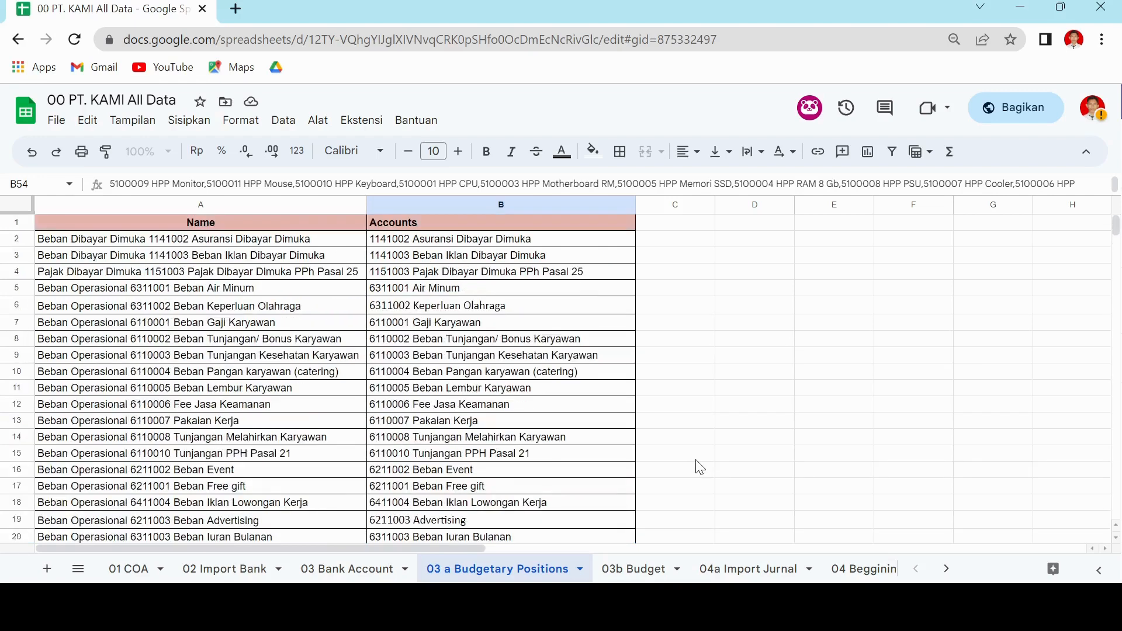
Step: Open the 03b Budget sheet and review its columns through Budget Lines/Analytic Account and Budget Lines/Planned Amount
click(657, 569)
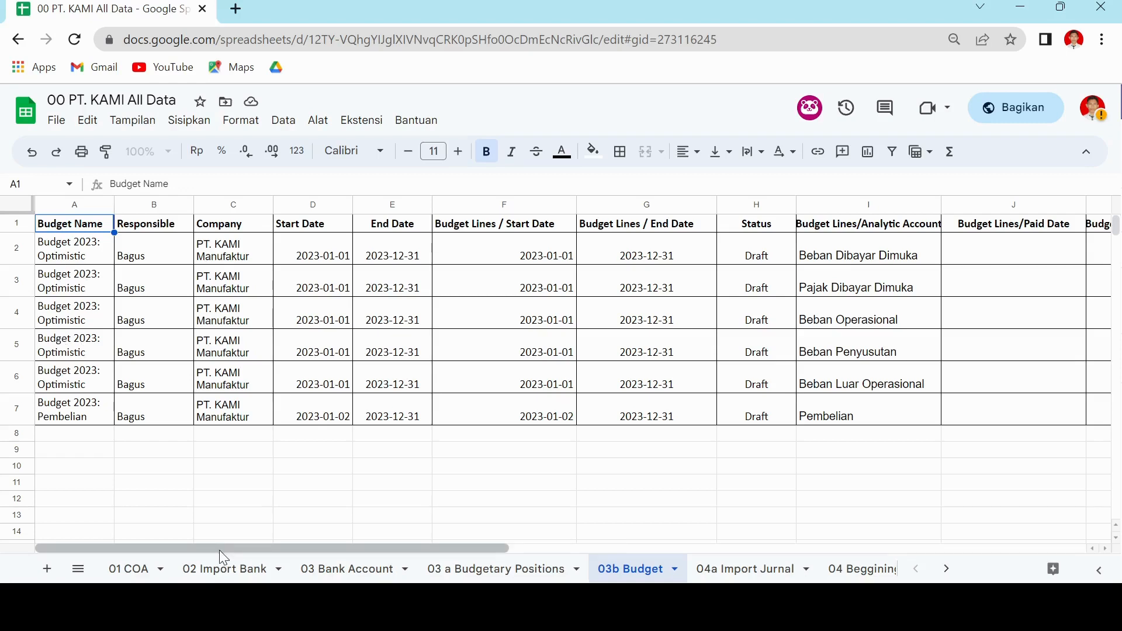
drag(219, 550, 276, 545)
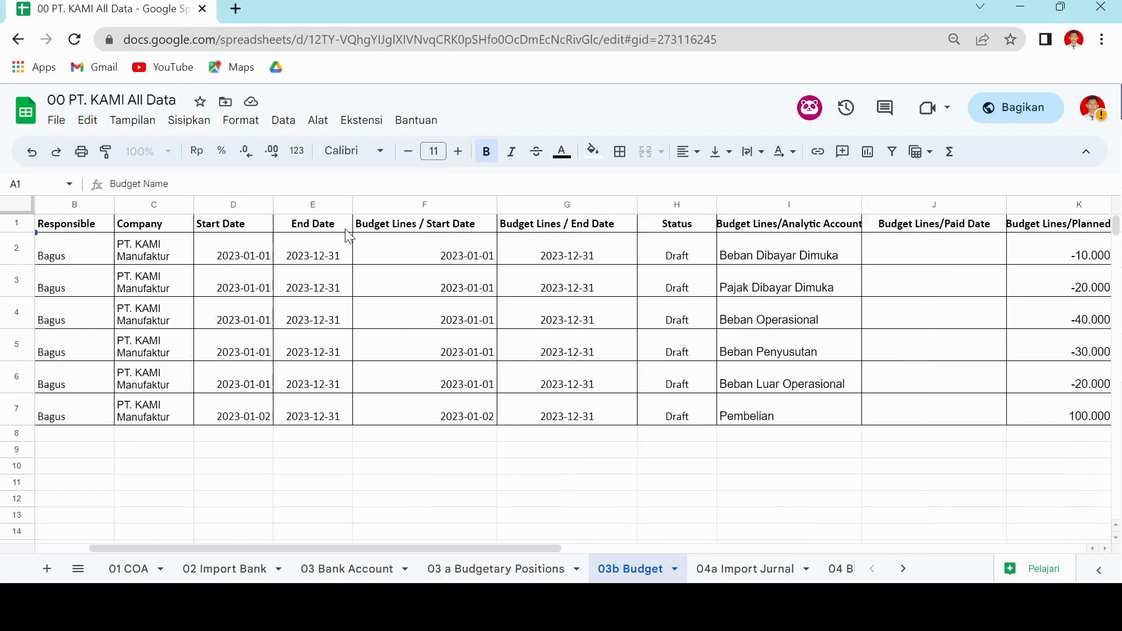
scroll(349, 236, right, 3)
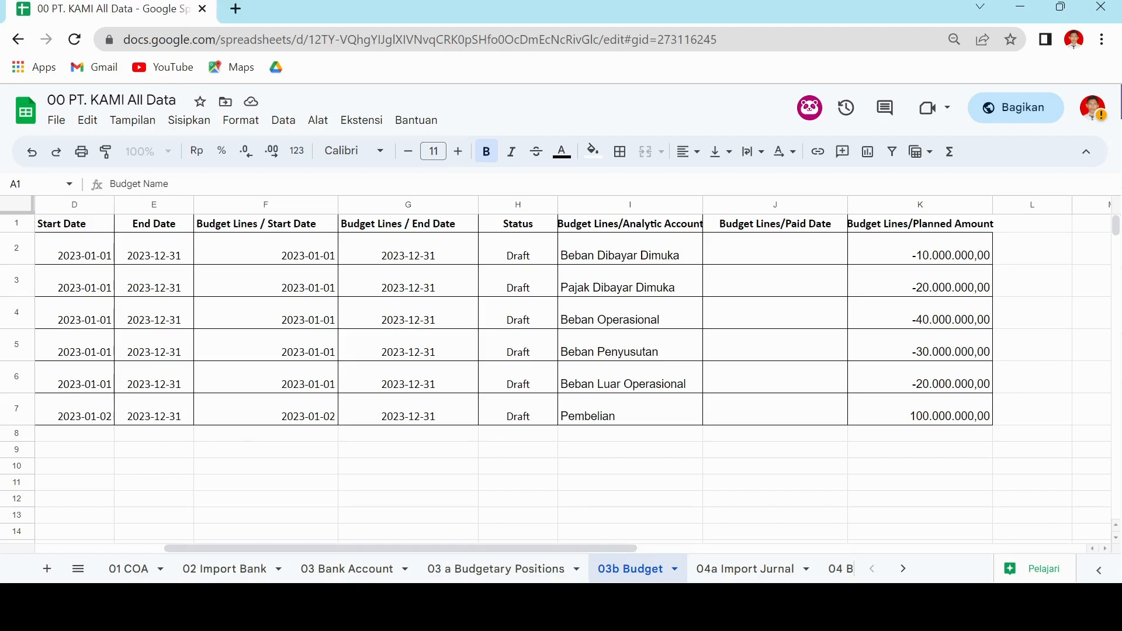
Step: Switch to Odoo Accounting, look at the Budgets list and open the Analytic Accounts list
key(alt+Tab)
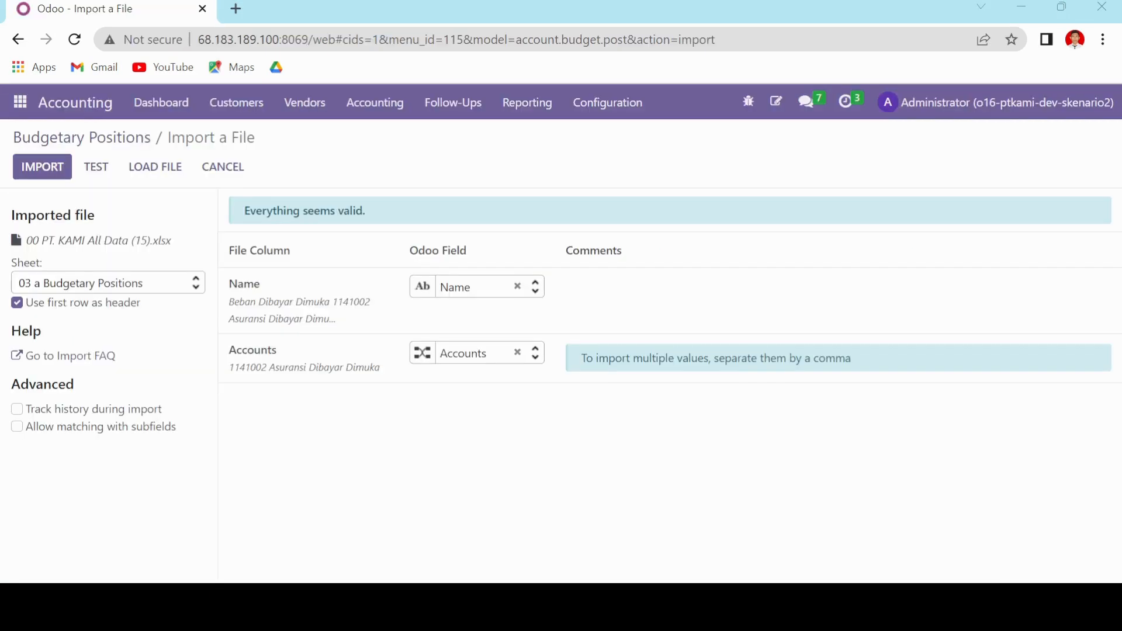
click(375, 102)
click(408, 431)
click(627, 102)
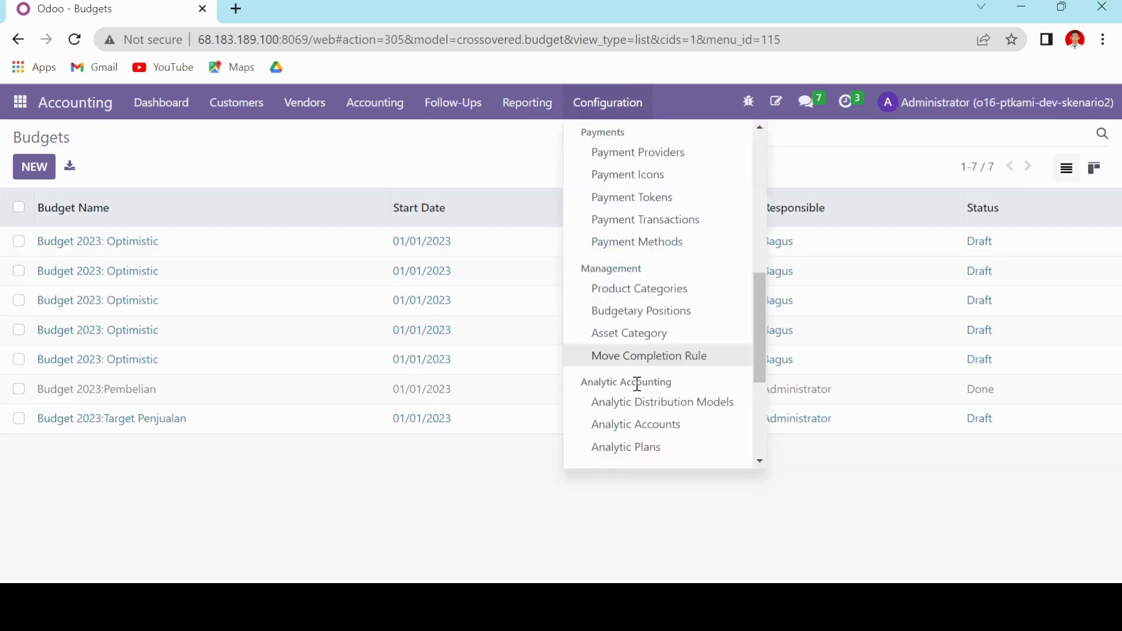
click(636, 424)
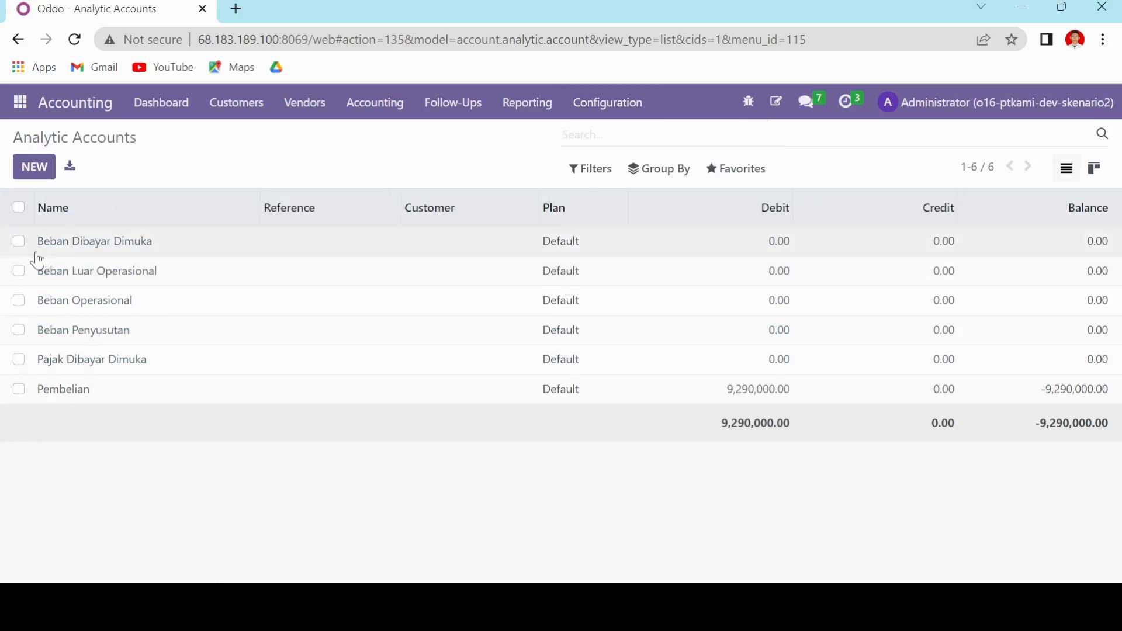
Step: Inspect the budget items of the Pembelian analytic account and return to the Analytic Accounts list
click(103, 399)
scroll(146, 383, down, 3)
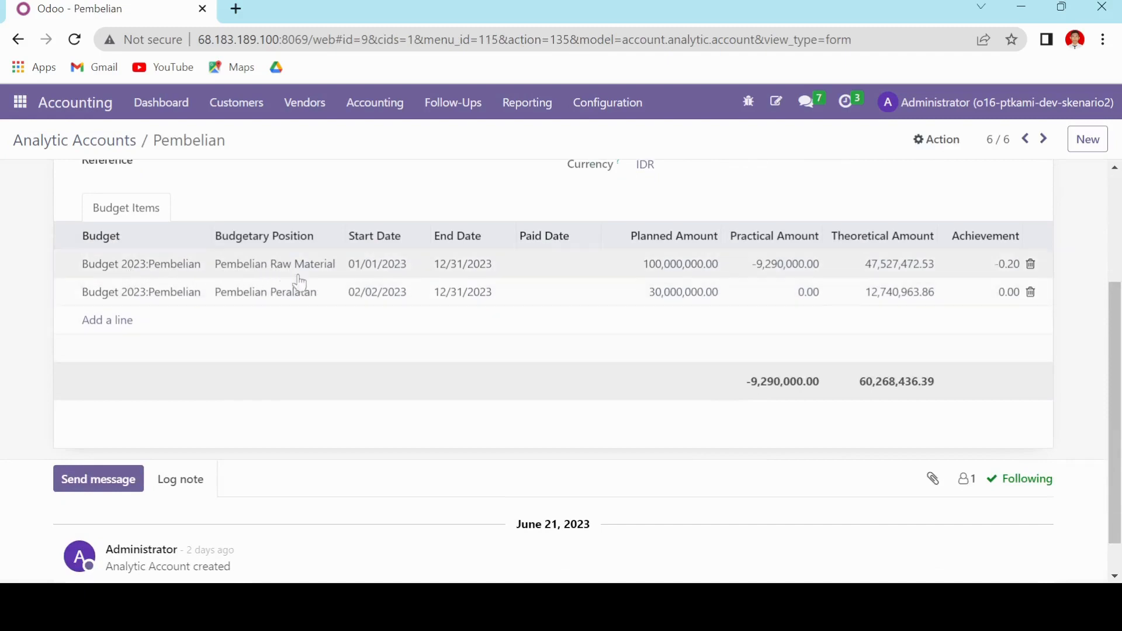
scroll(306, 334, up, 3)
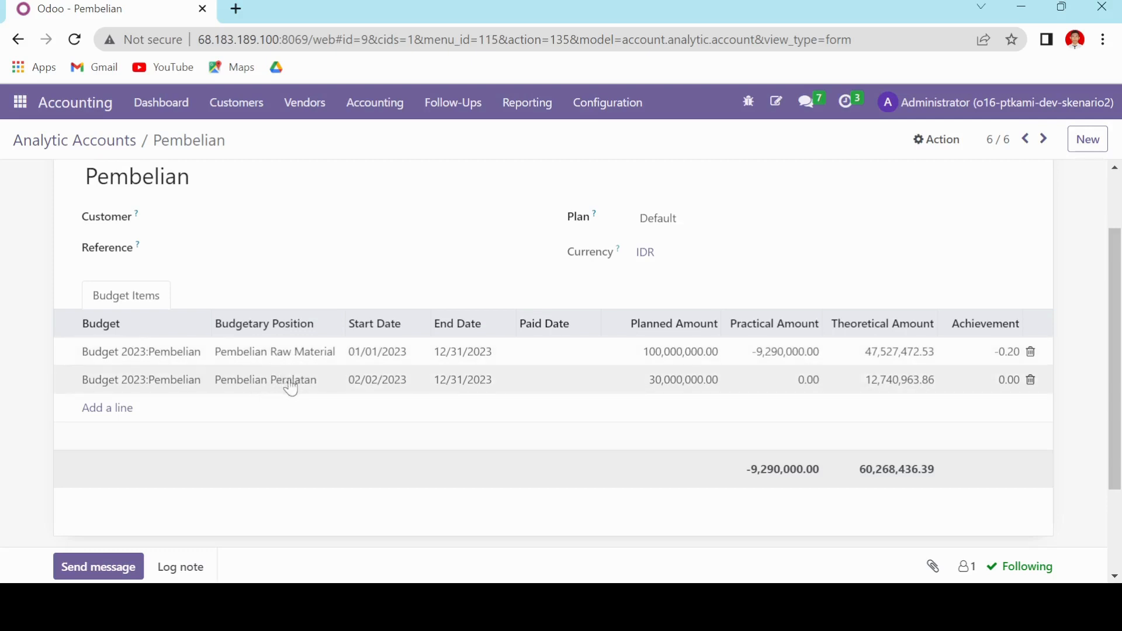
scroll(286, 365, up, 3)
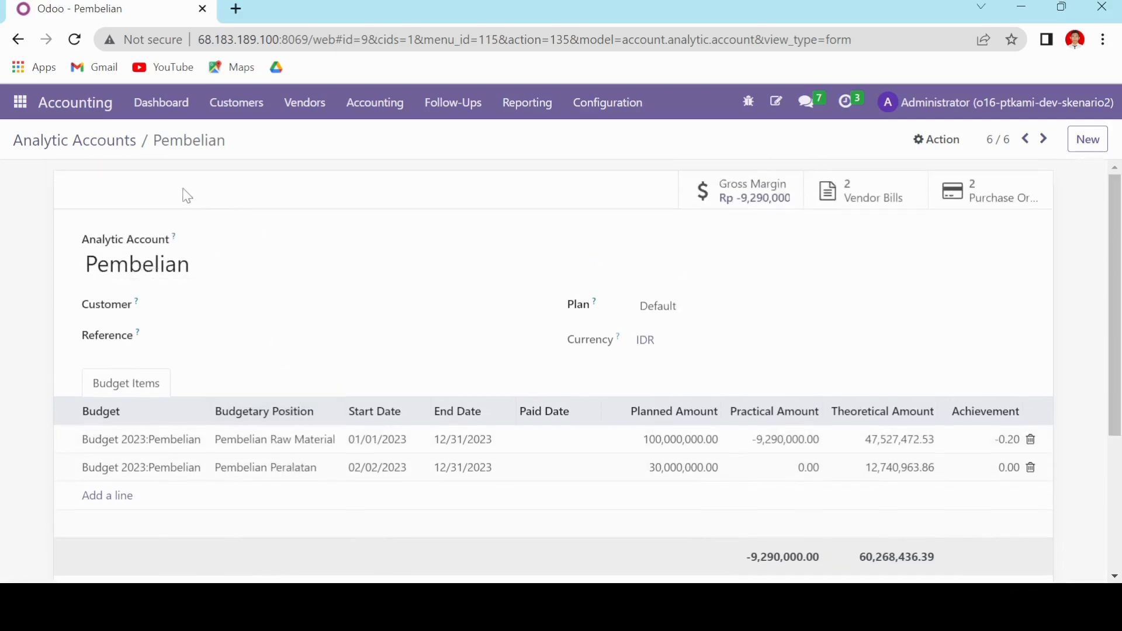
click(101, 143)
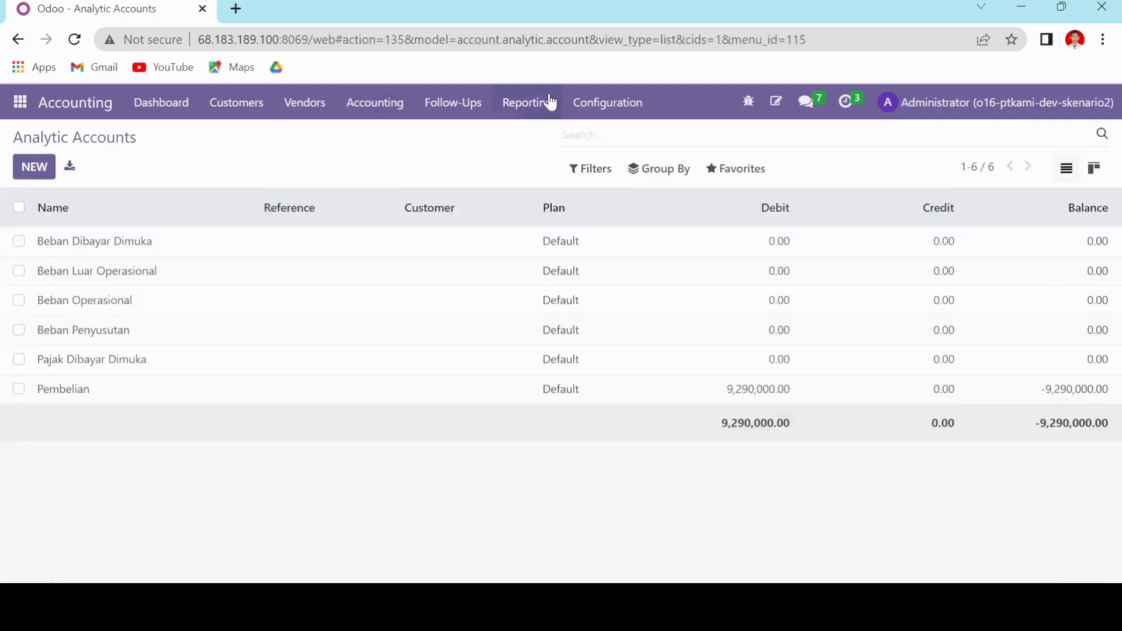
Step: Open the Budgets list and delete the Budget 2023:Target Penjualan record
click(351, 105)
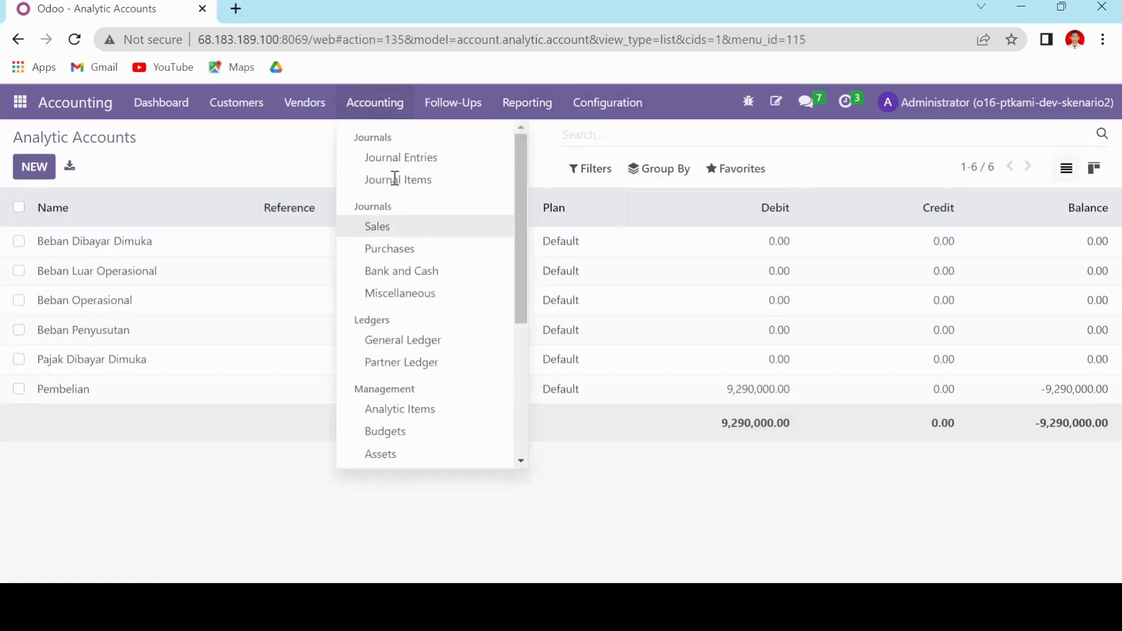
scroll(398, 392, down, 4)
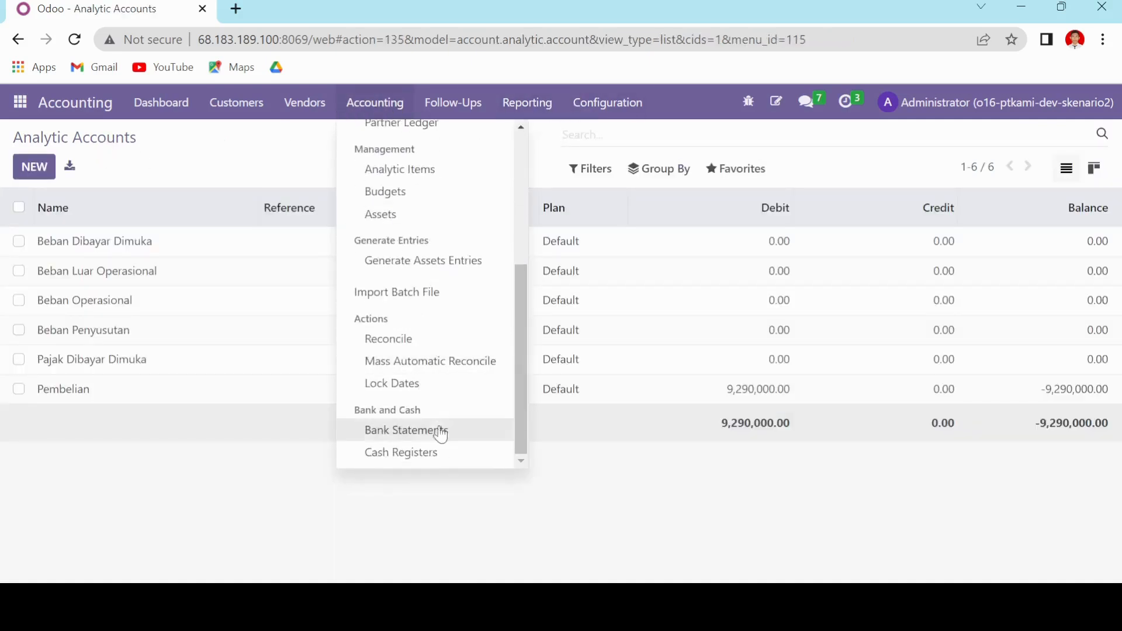
scroll(409, 210, up, 1)
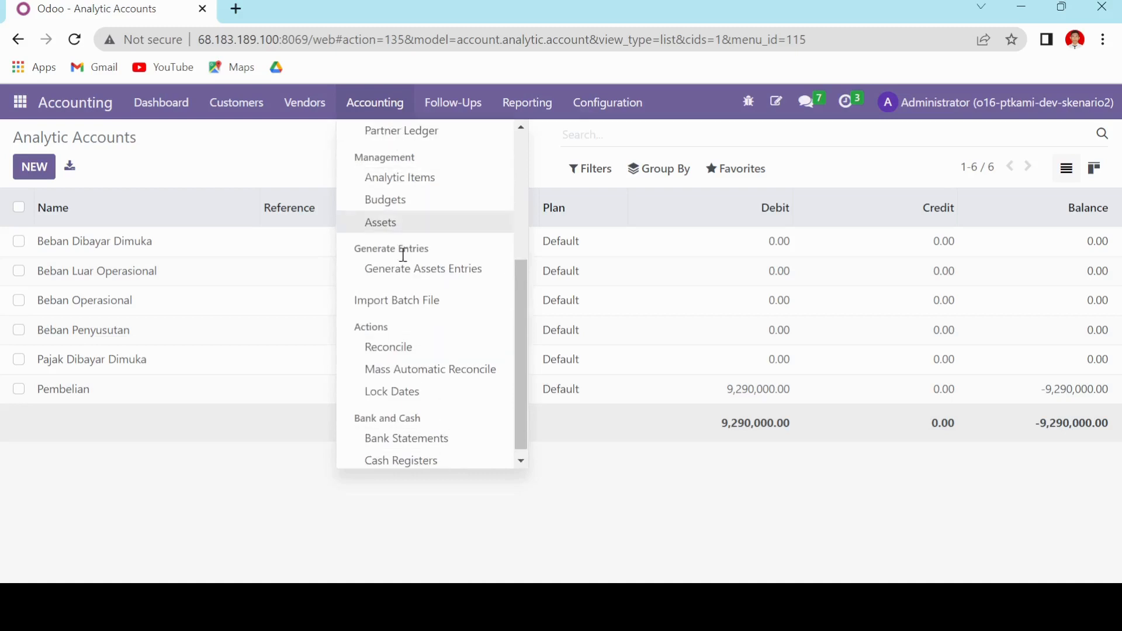
scroll(403, 283, up, 1)
click(409, 289)
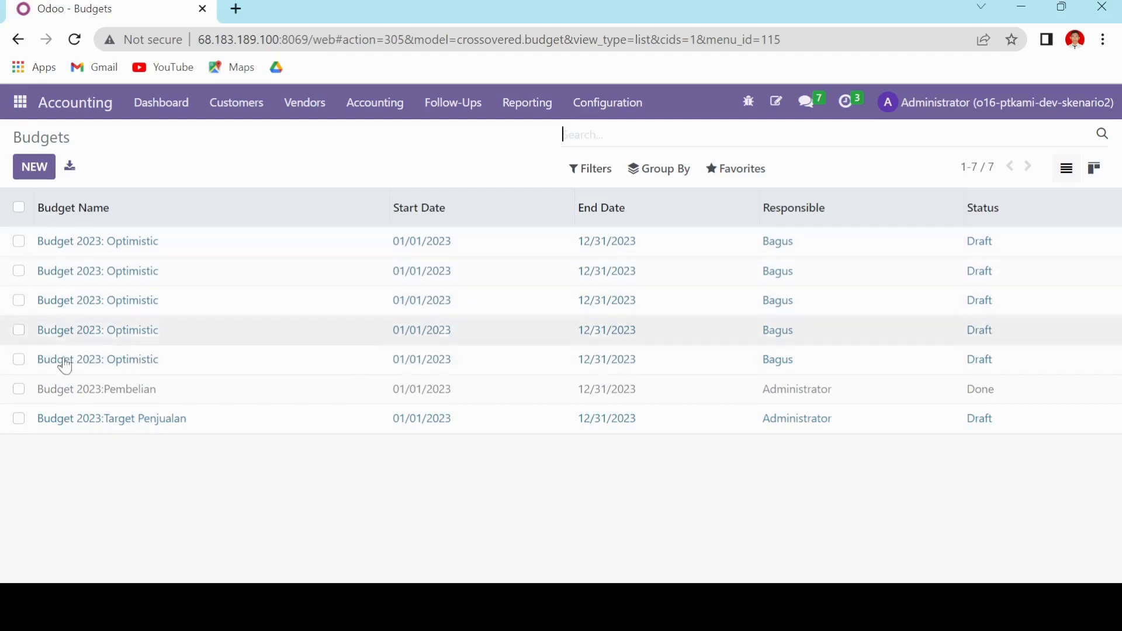
click(18, 419)
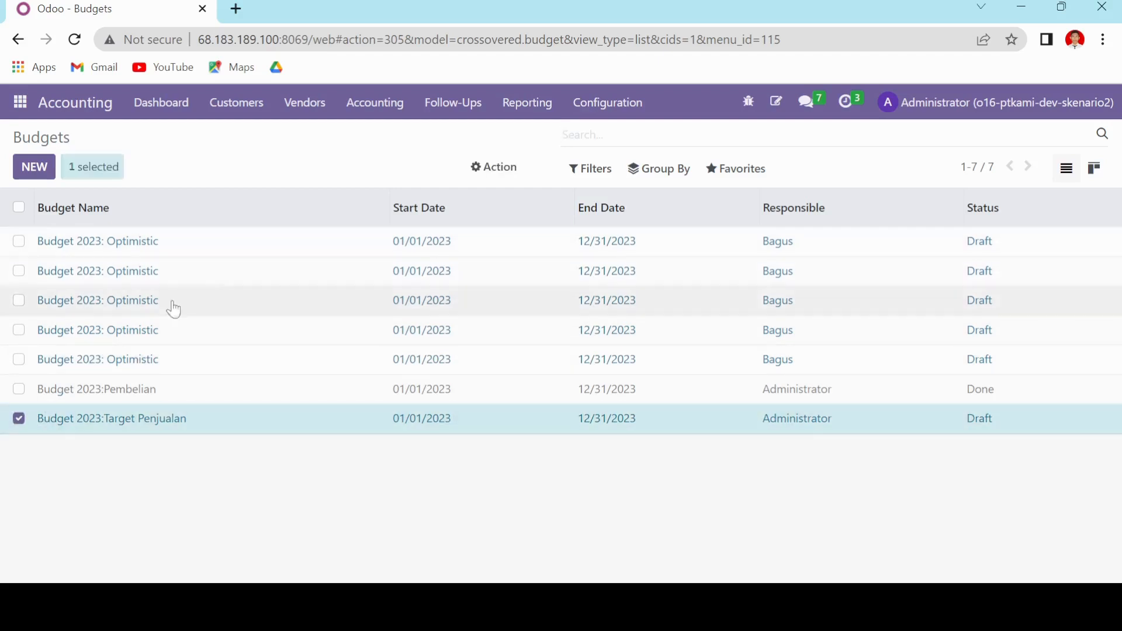
click(501, 169)
click(498, 224)
click(305, 234)
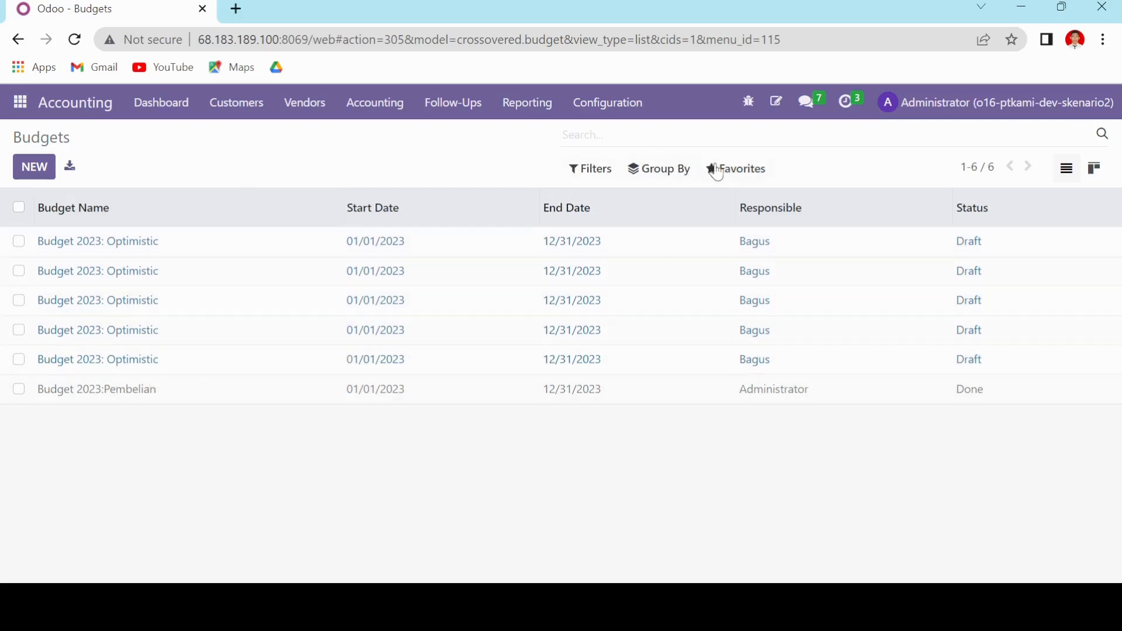
Step: Load the 03b Budget sheet of 00 PT. KAMI All Data (15).xlsx as a budgets import, test it and leave the import
click(715, 171)
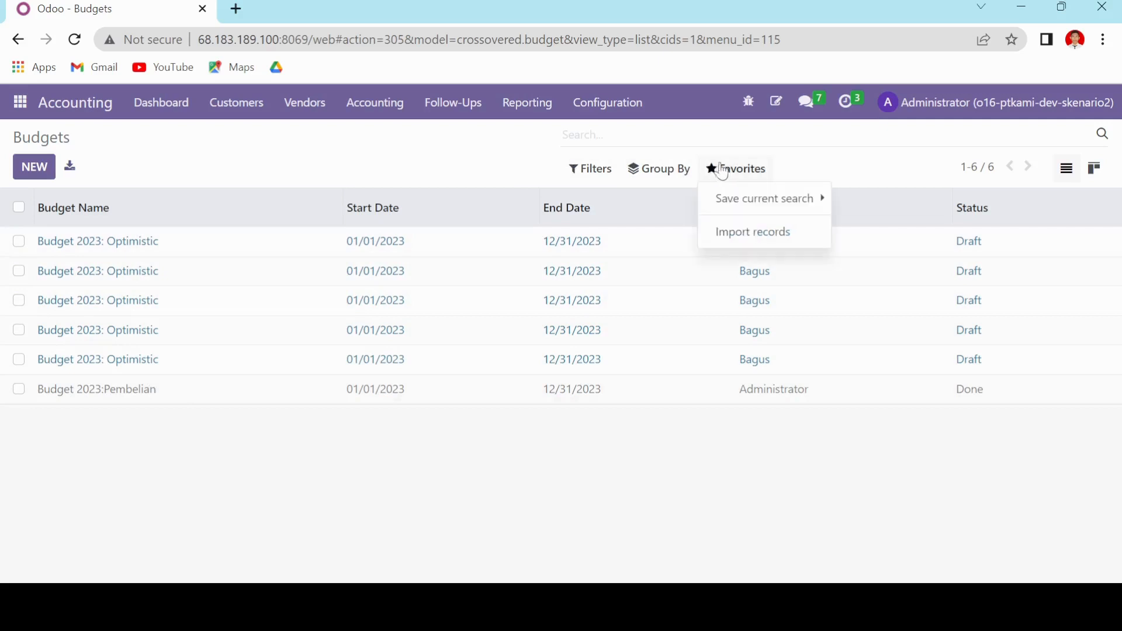
click(722, 231)
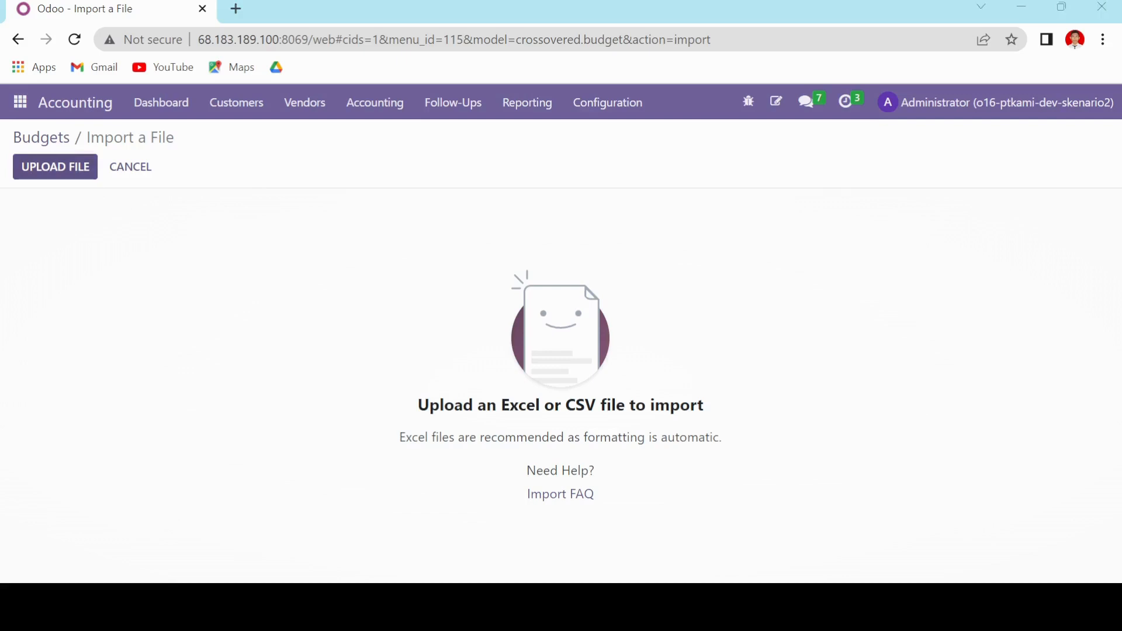
click(481, 335)
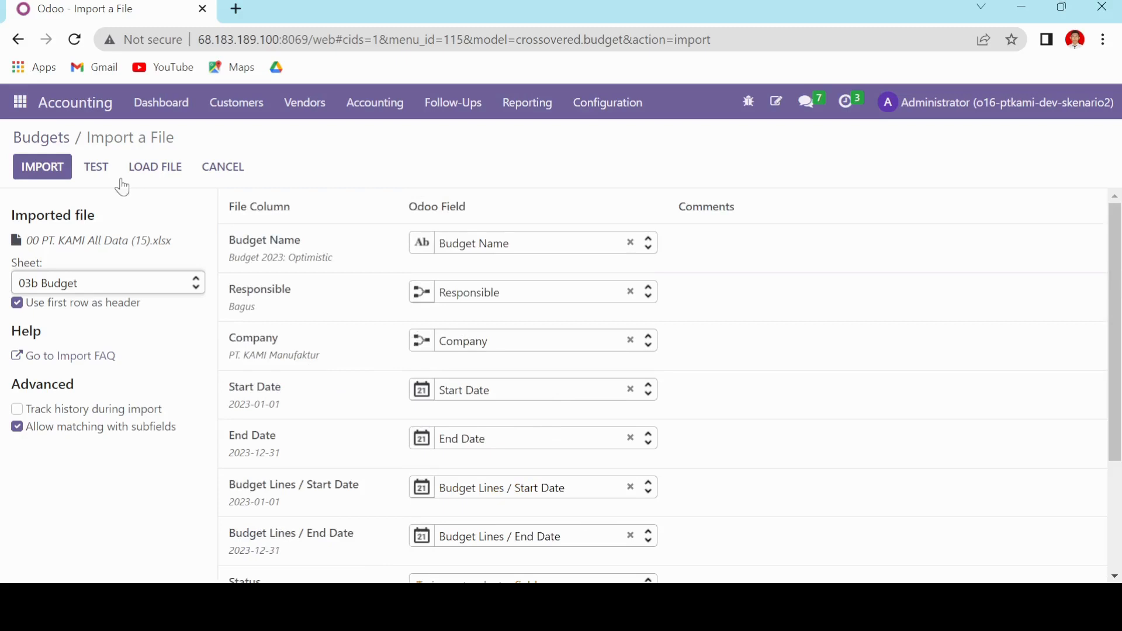
scroll(359, 415, down, 3)
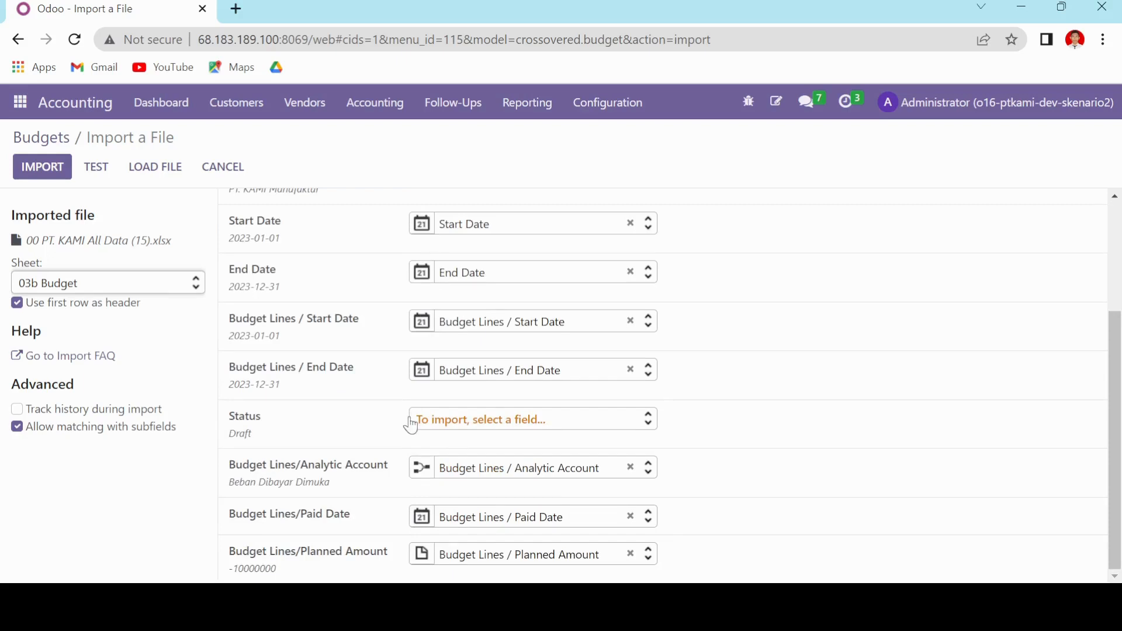
scroll(411, 425, up, 3)
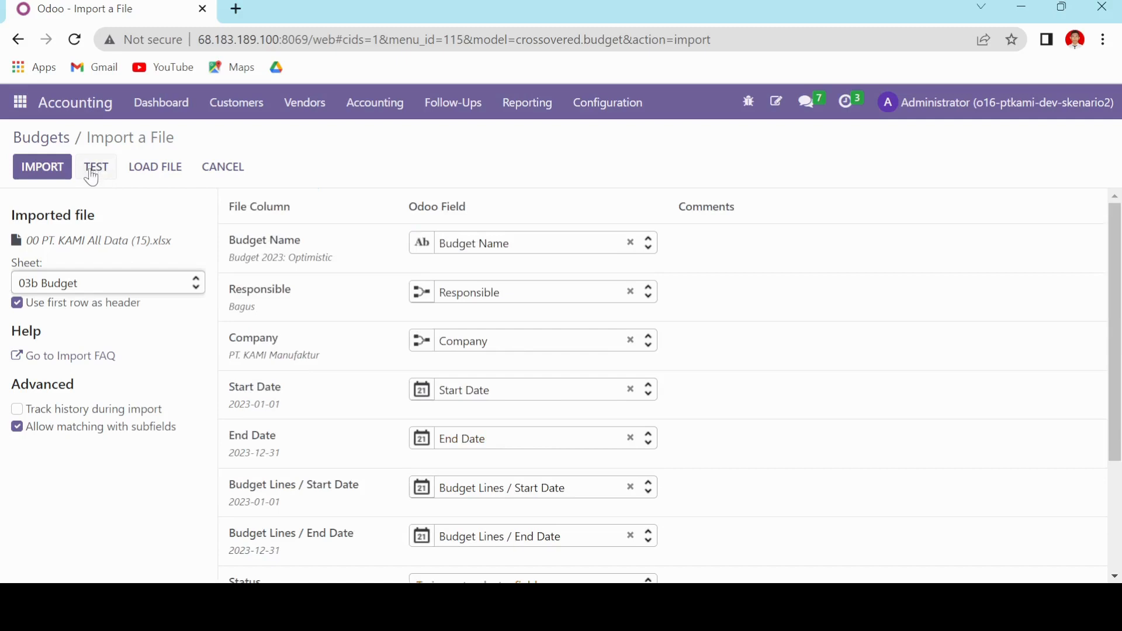
click(104, 166)
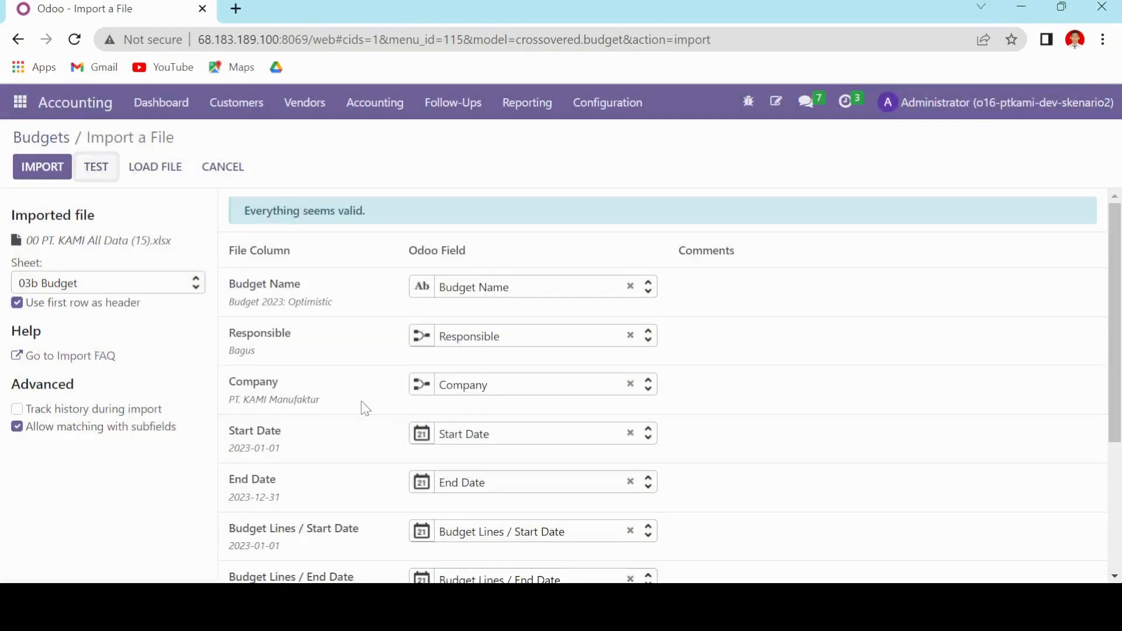
click(222, 168)
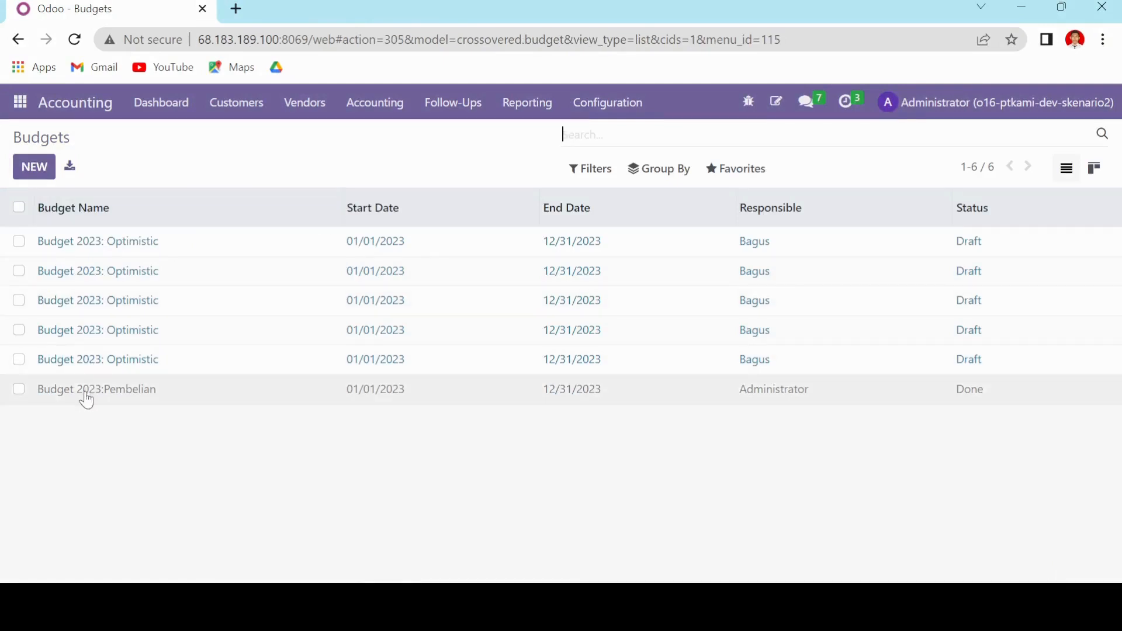
Step: Review the budget lines of Budget 2023:Pembelian, and switch back to the Google Sheets spreadsheet
click(106, 393)
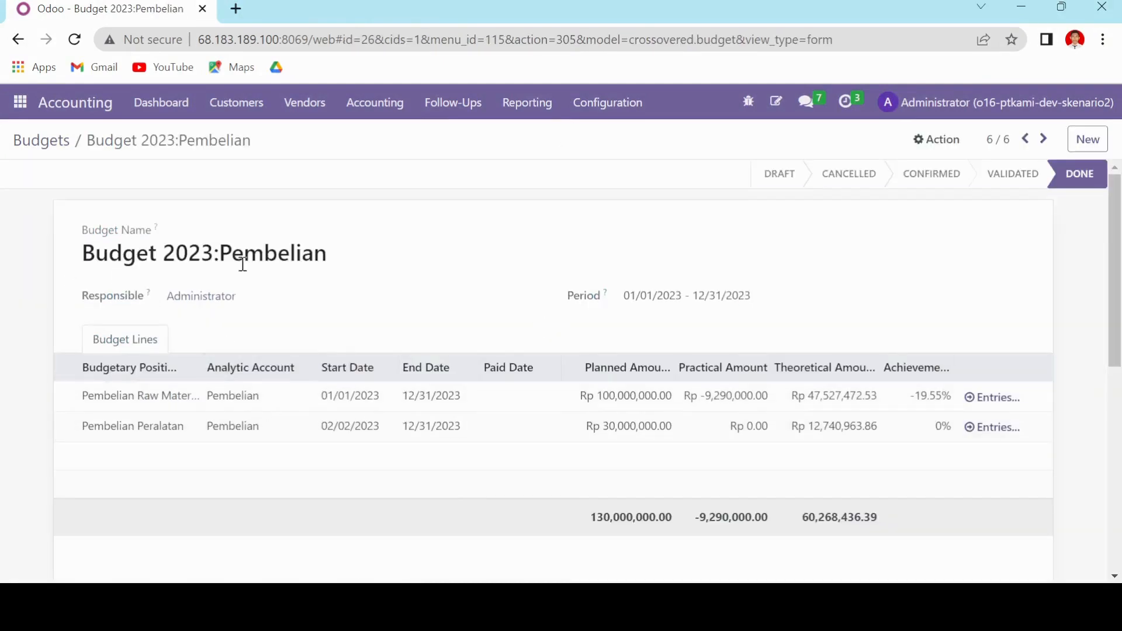
scroll(459, 371, down, 2)
scroll(436, 357, up, 2)
key(alt+Tab)
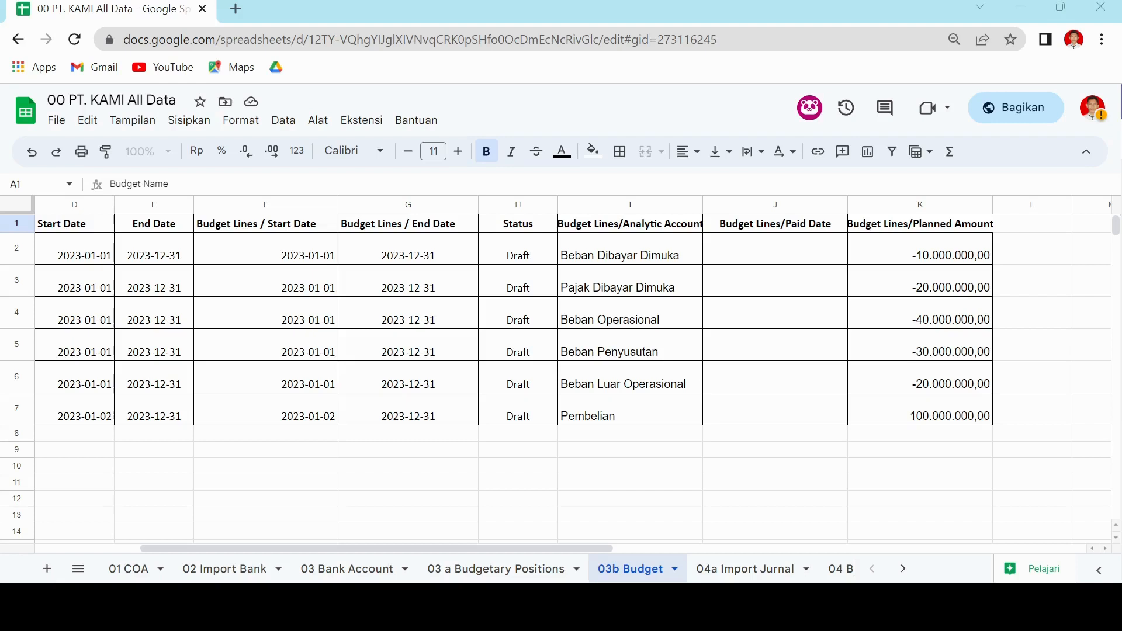
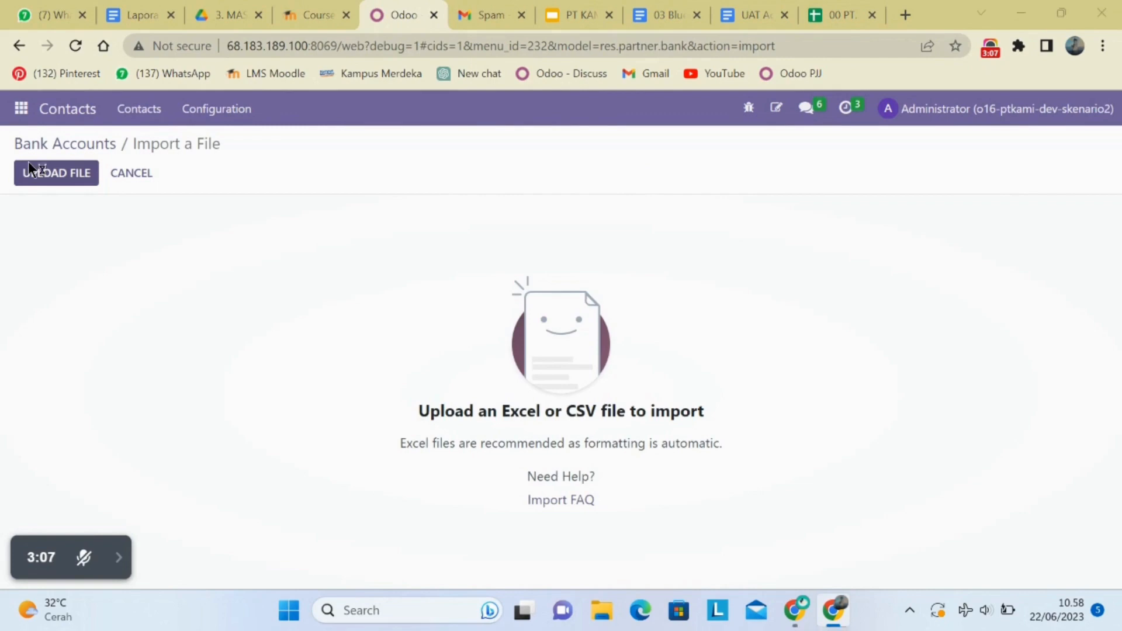
Step: Upload 00 PT. KAMI All Data (6).xlsx for the Bank Accounts import and select its 03 Bank Account sheet
click(286, 190)
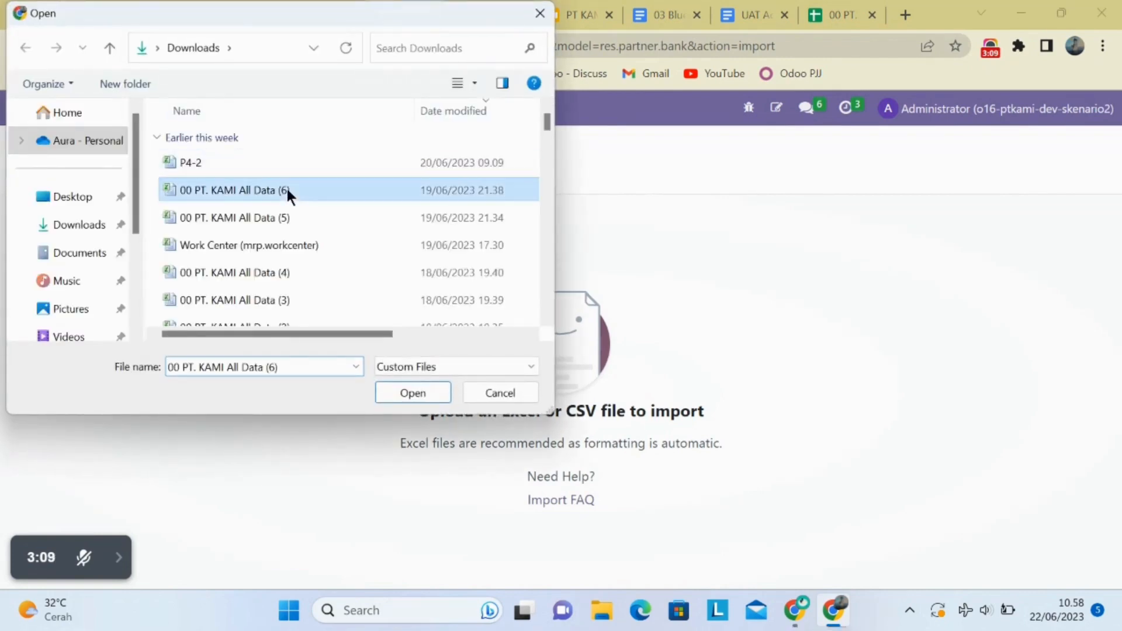
click(401, 393)
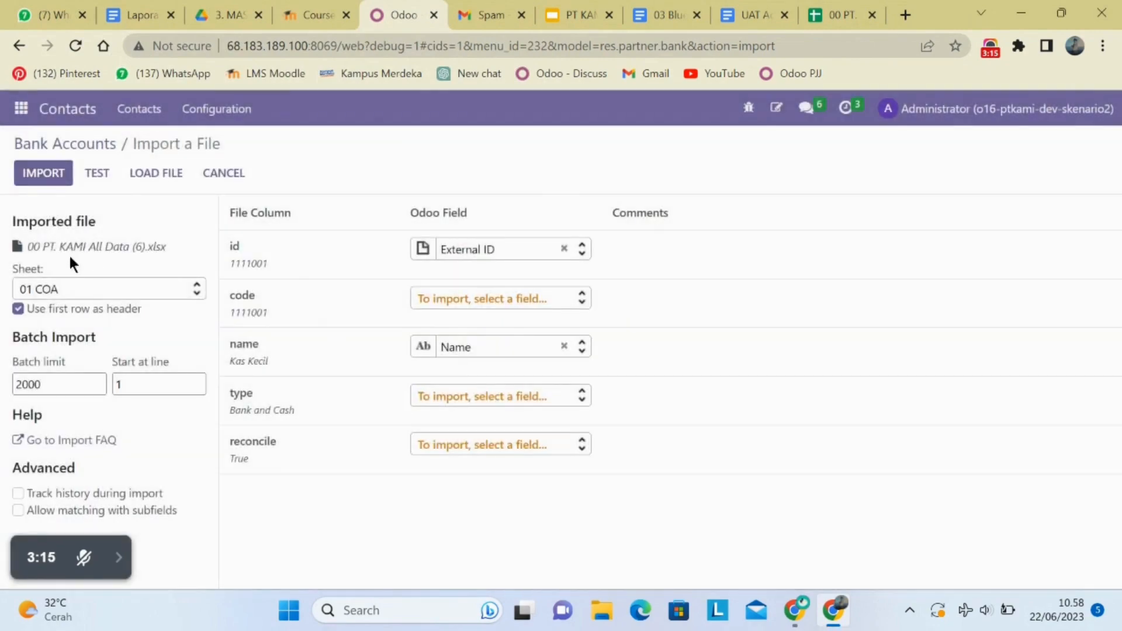
click(76, 288)
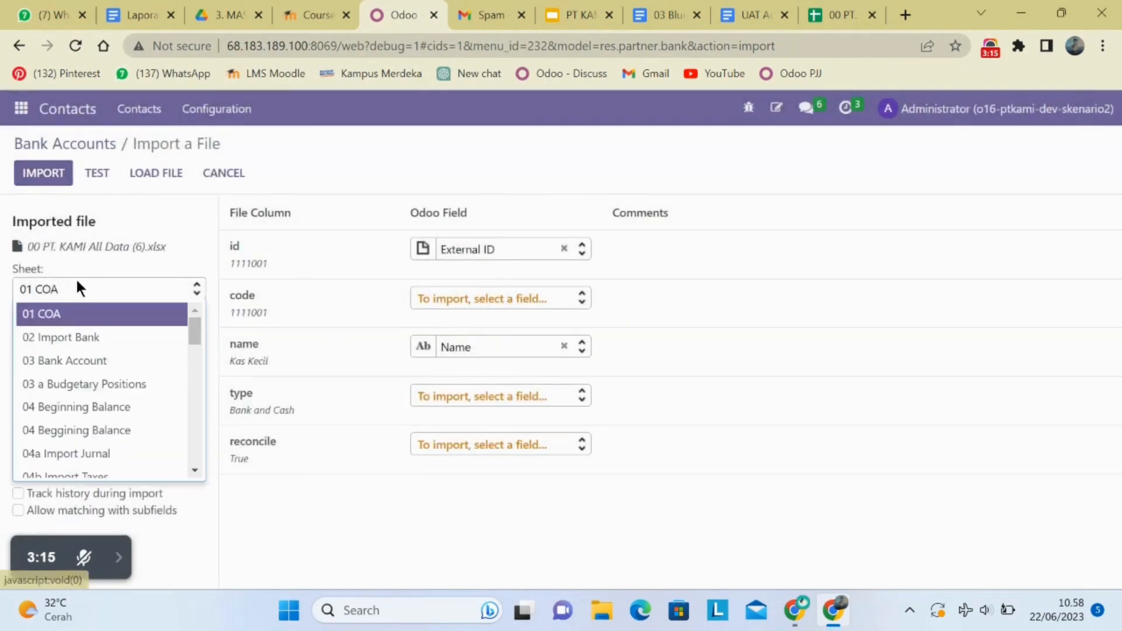
click(83, 361)
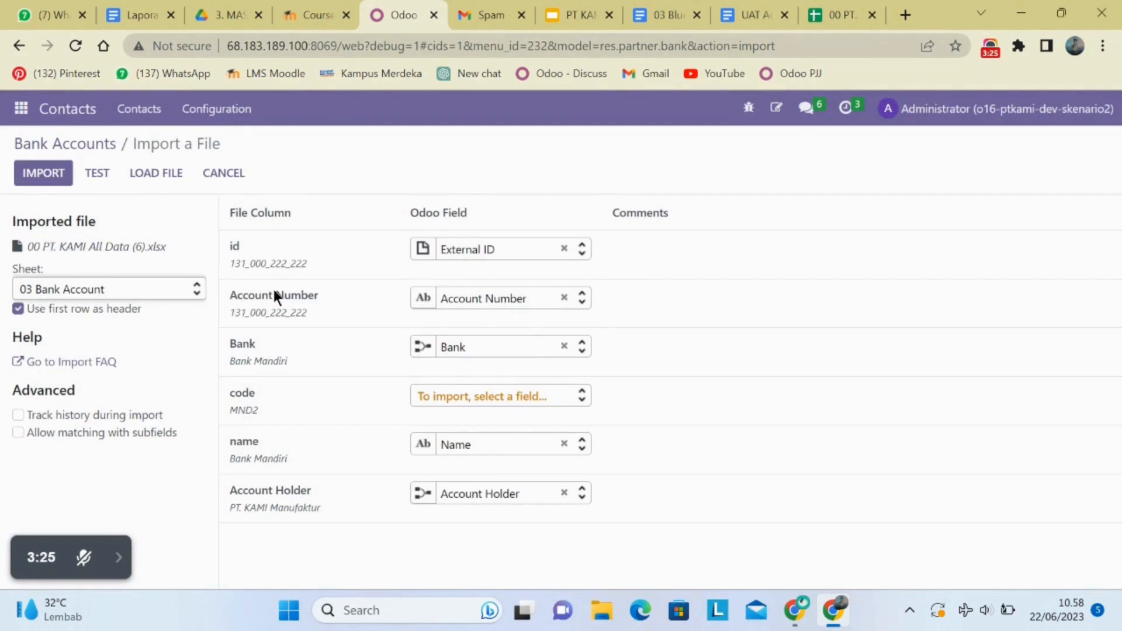
Step: Map the file's code column to the Bank Identifier Code field for the bank accounts import
click(522, 400)
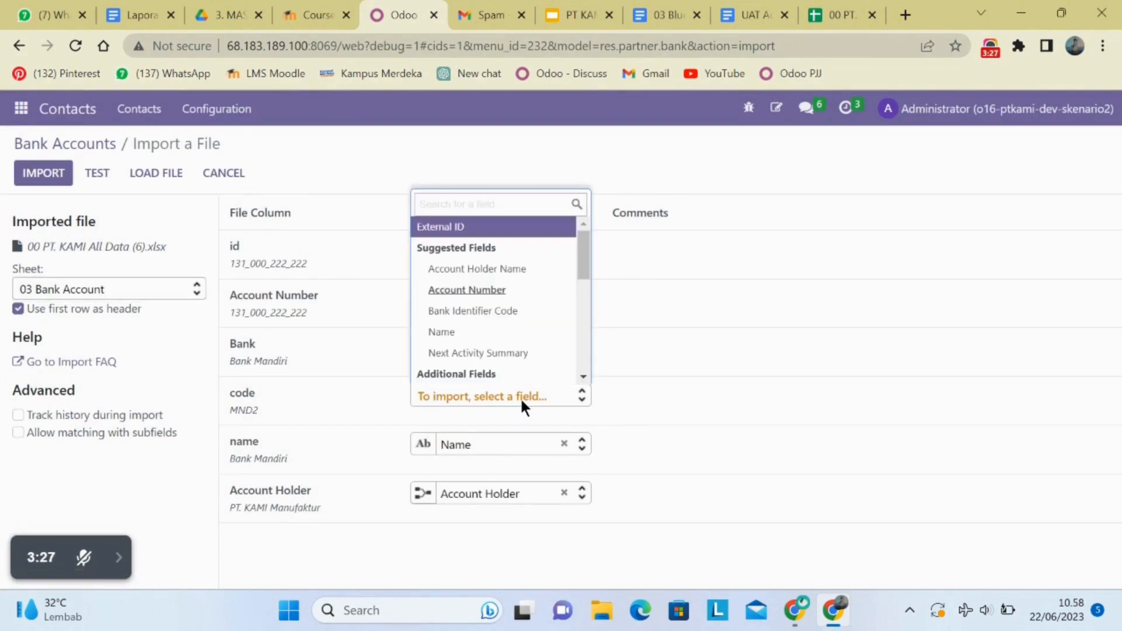
scroll(521, 348, down, 5)
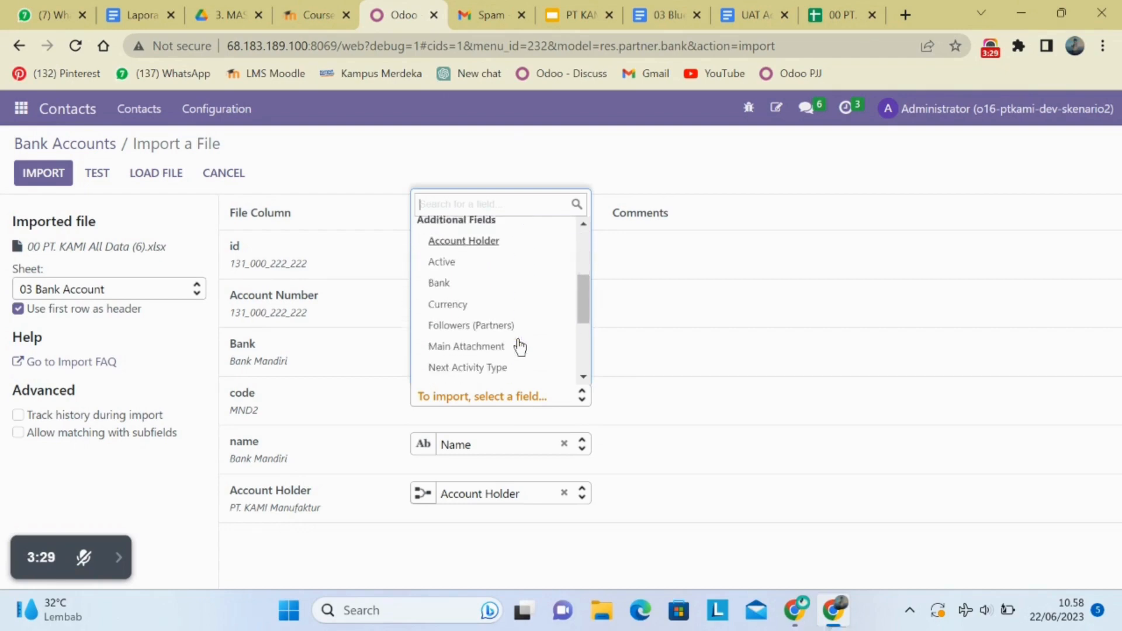
scroll(520, 348, down, 2)
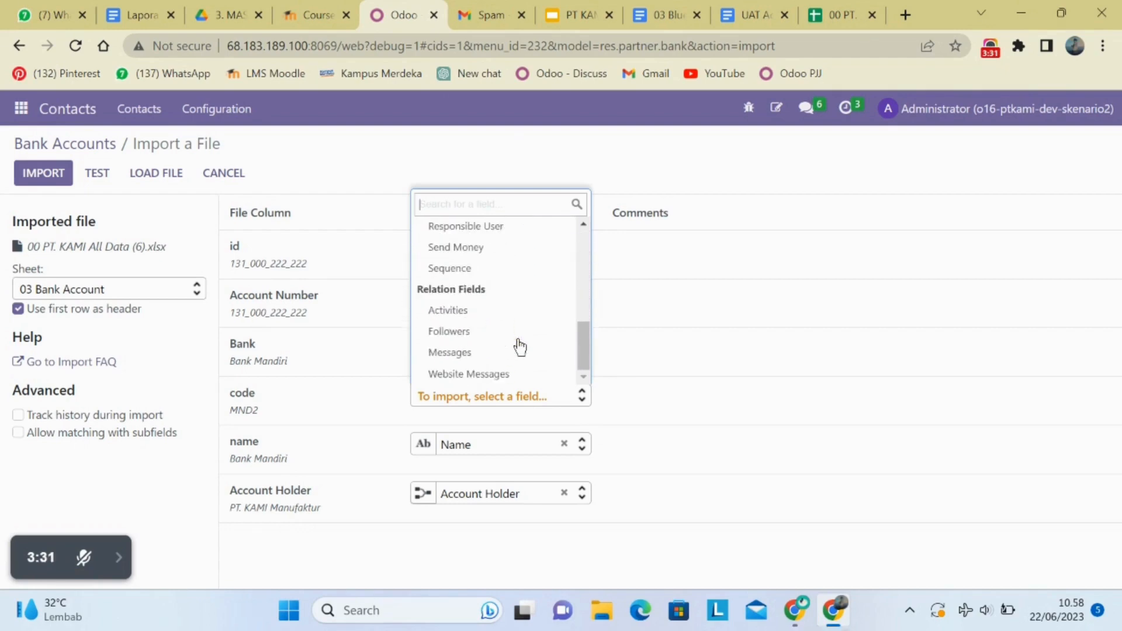
scroll(520, 348, up, 3)
scroll(521, 348, up, 4)
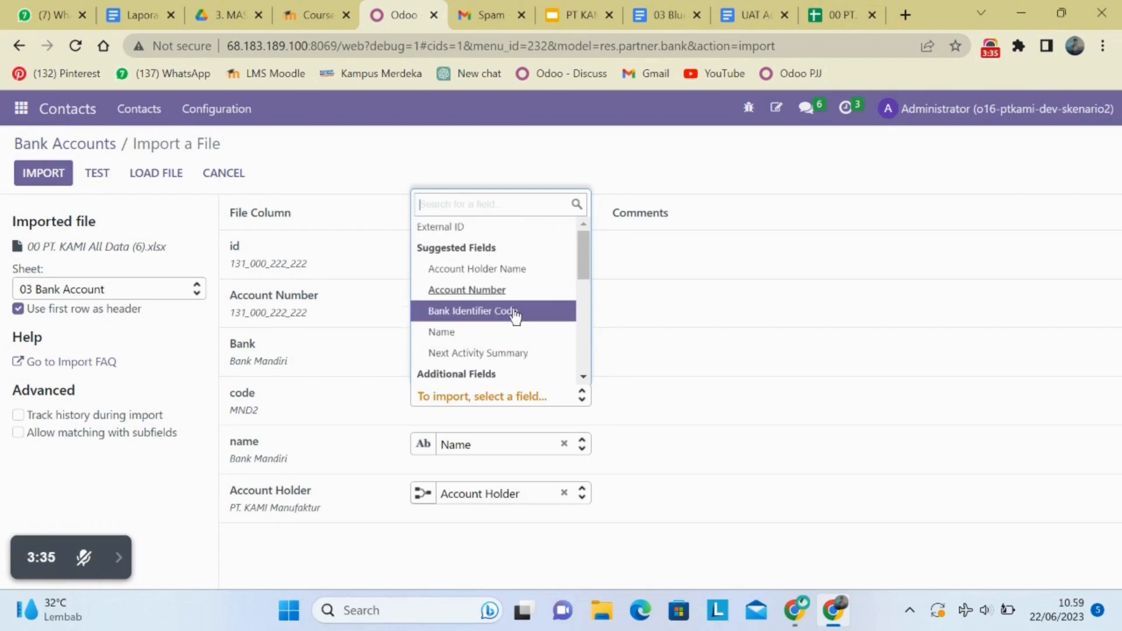
click(513, 311)
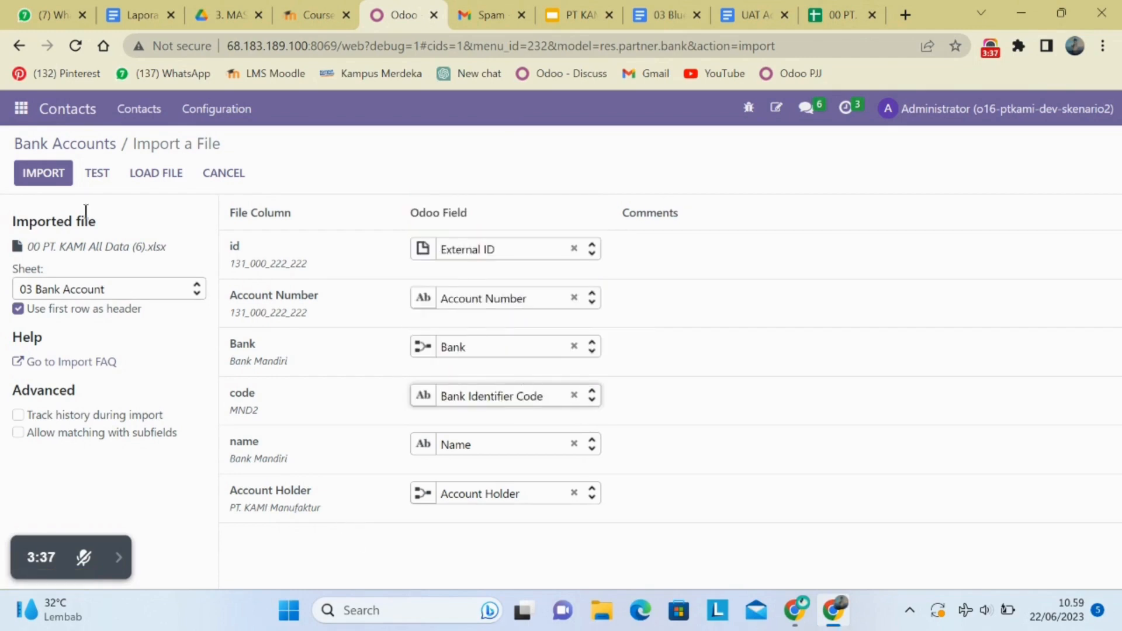
Step: Test the bank accounts import and leave it without importing
click(94, 175)
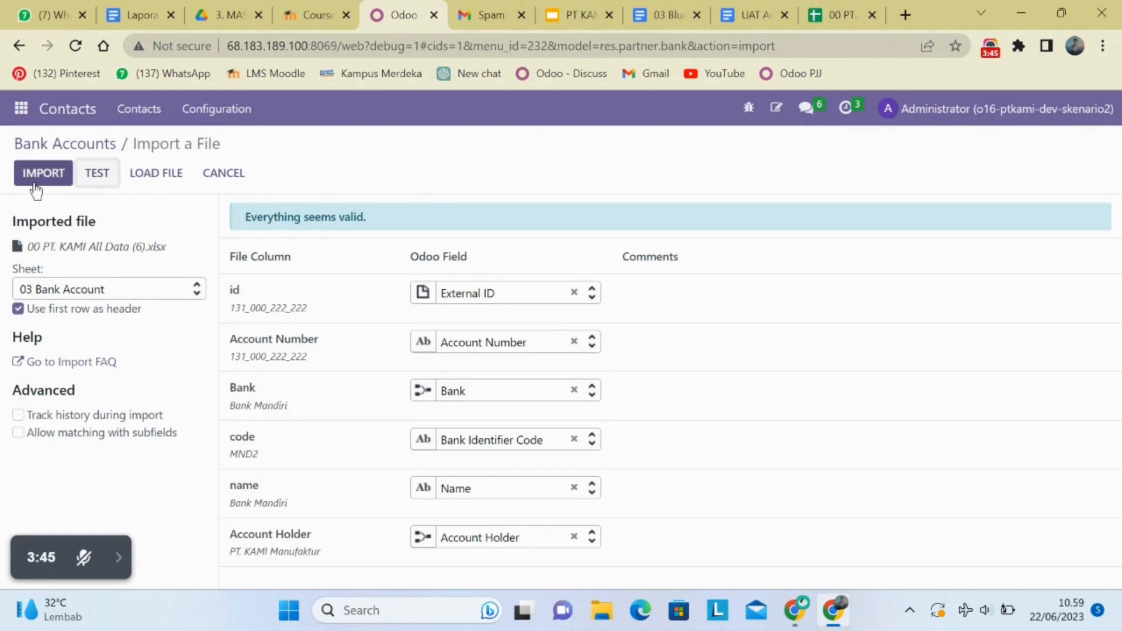
click(222, 175)
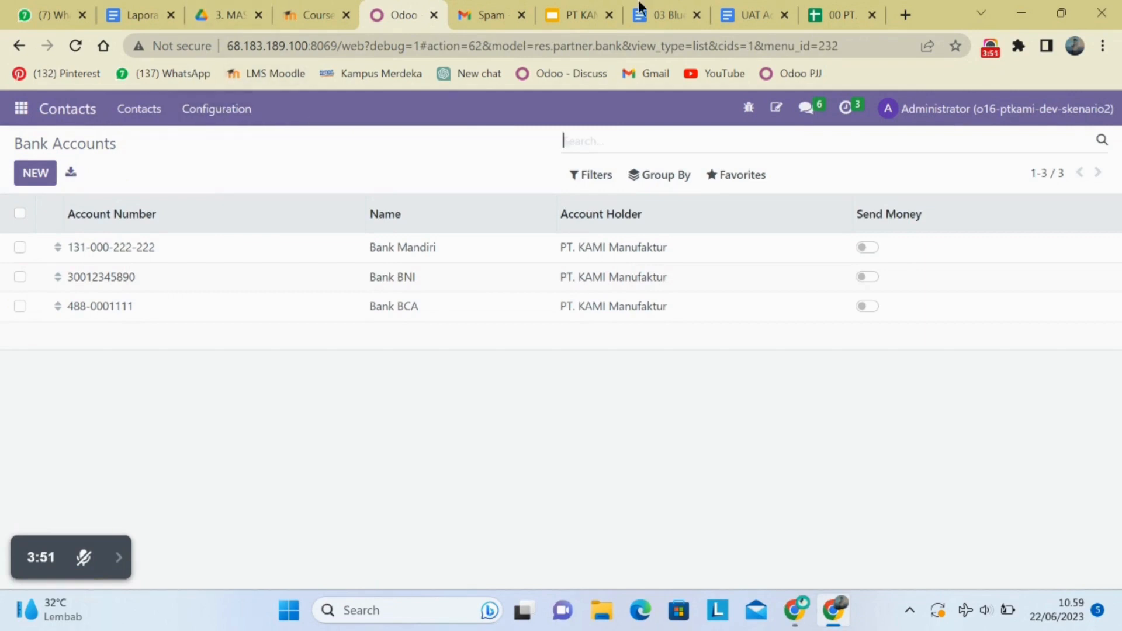
Step: Switch to the Google Sheets spreadsheet and review its 03 Bank Account and 02 Import Bank sheets
click(846, 8)
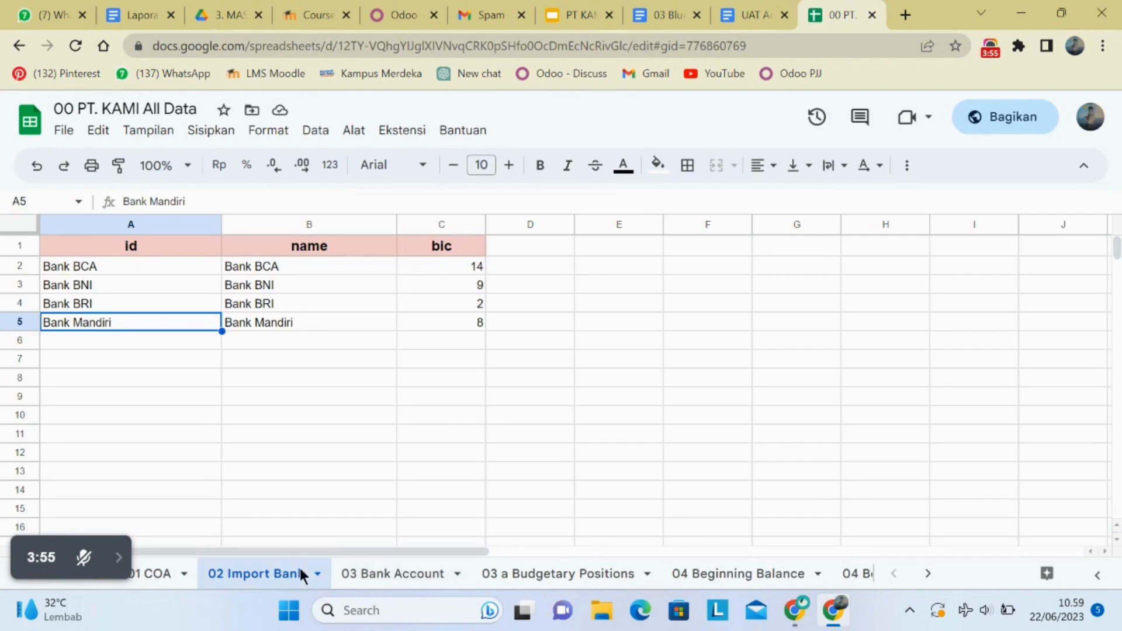
click(353, 576)
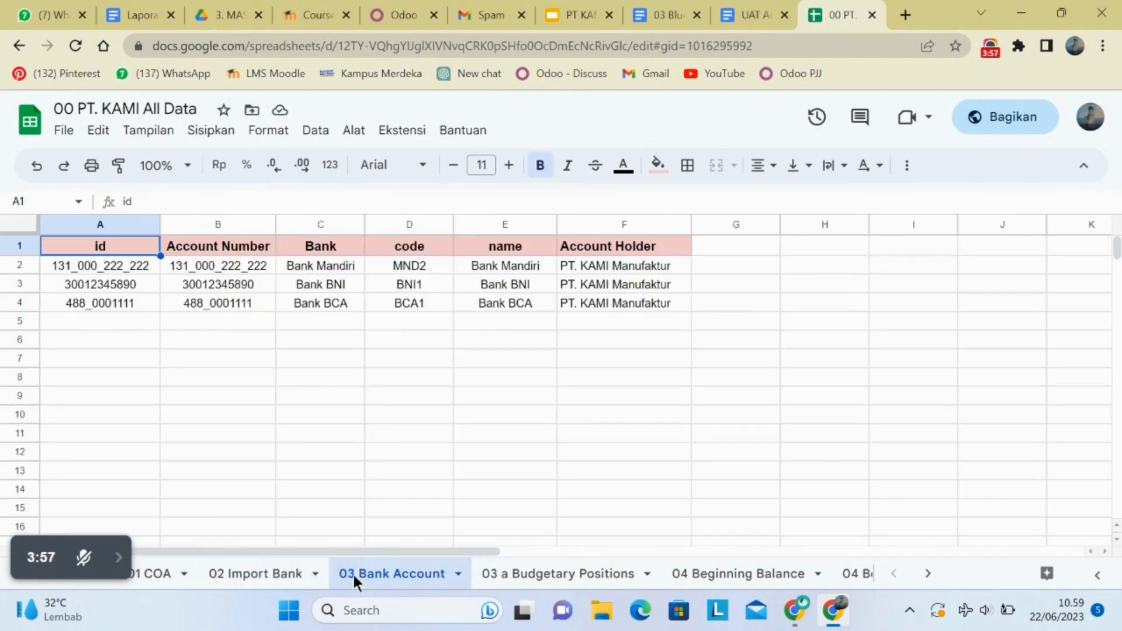
click(264, 573)
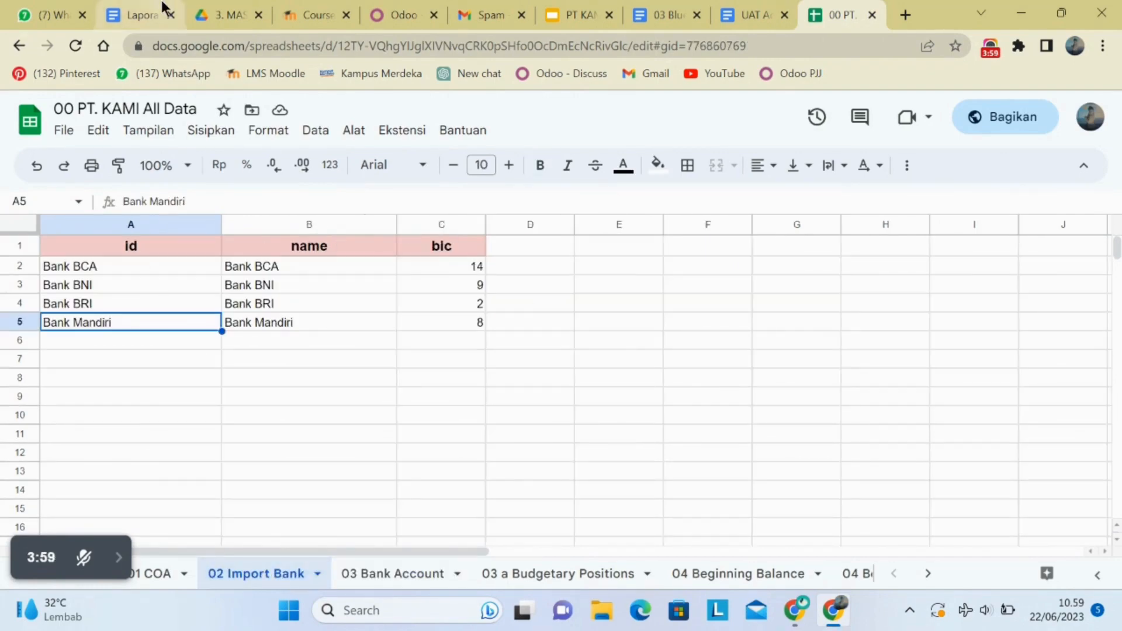
Step: Switch back to Odoo and open the Banks list of the Contacts configuration
click(388, 2)
click(207, 115)
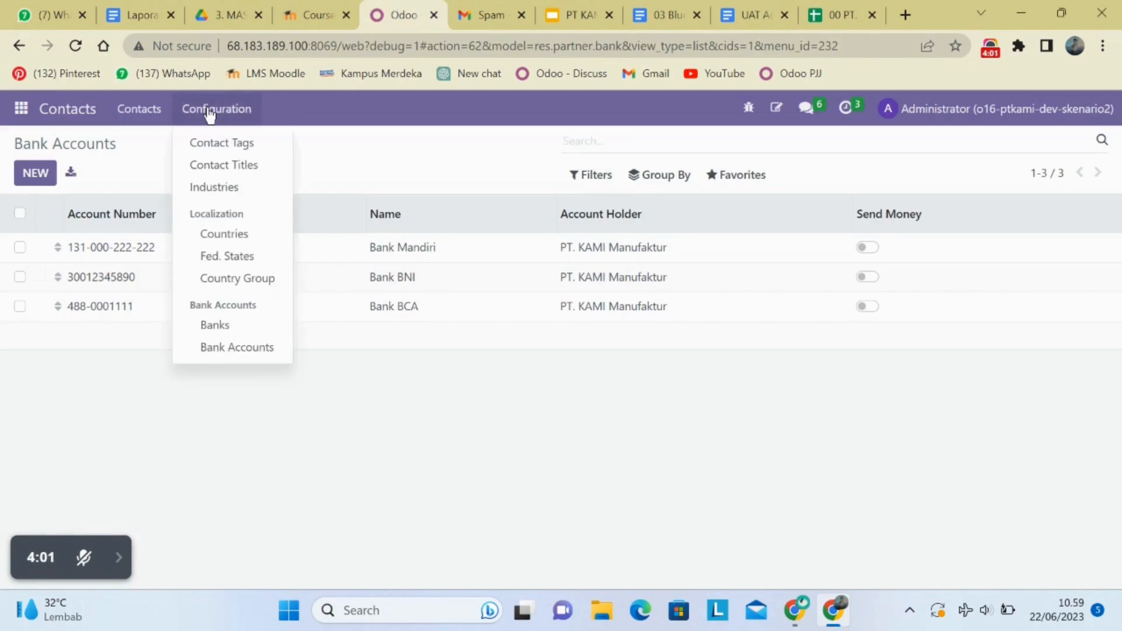
click(208, 332)
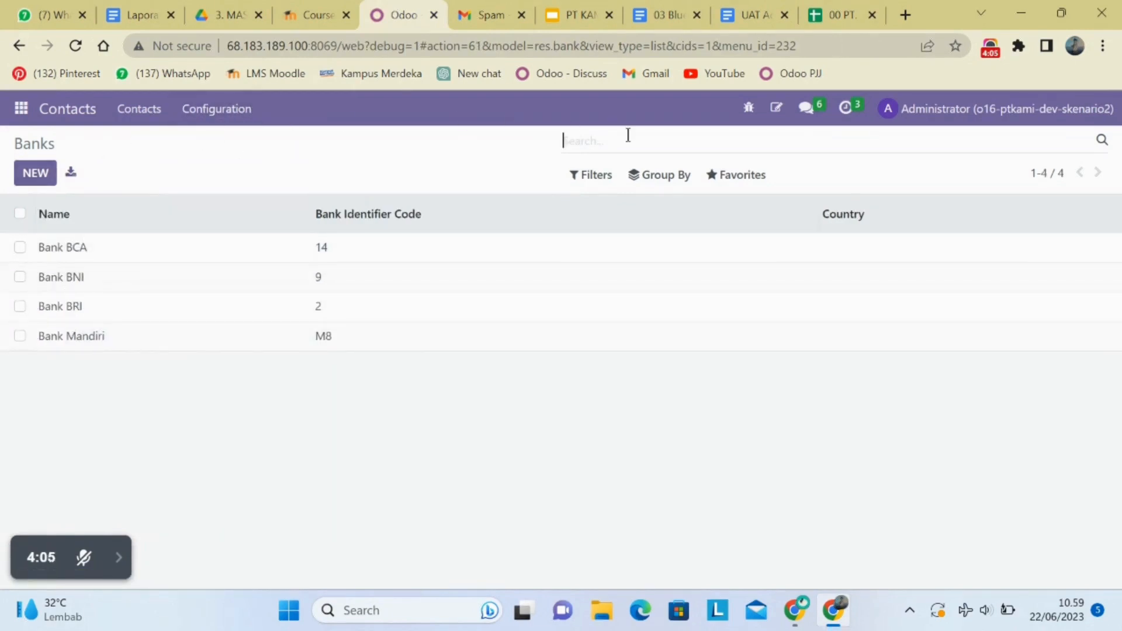
Step: Start a records import for the banks and upload 00 PT. KAMI All Data (6).xlsx
click(744, 177)
click(740, 240)
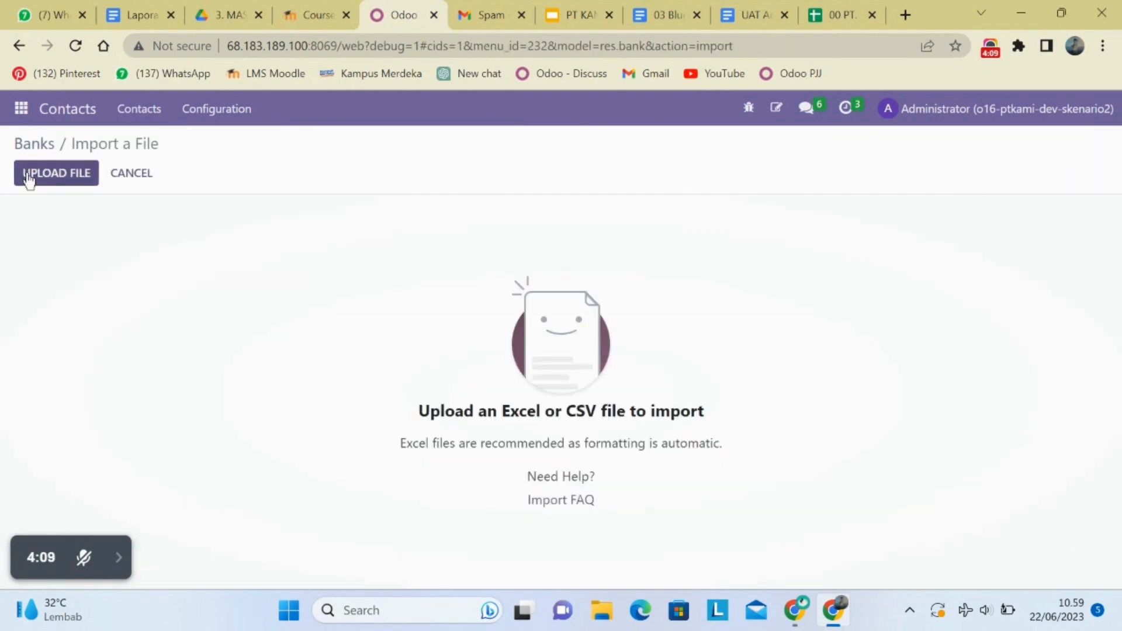
click(28, 180)
click(208, 189)
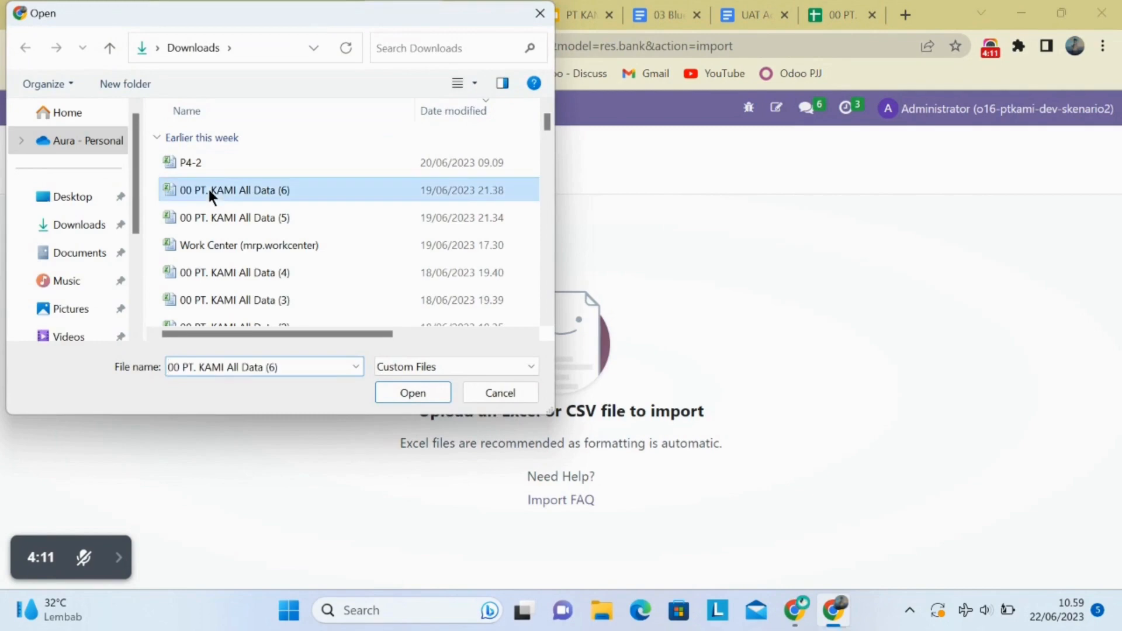
click(423, 387)
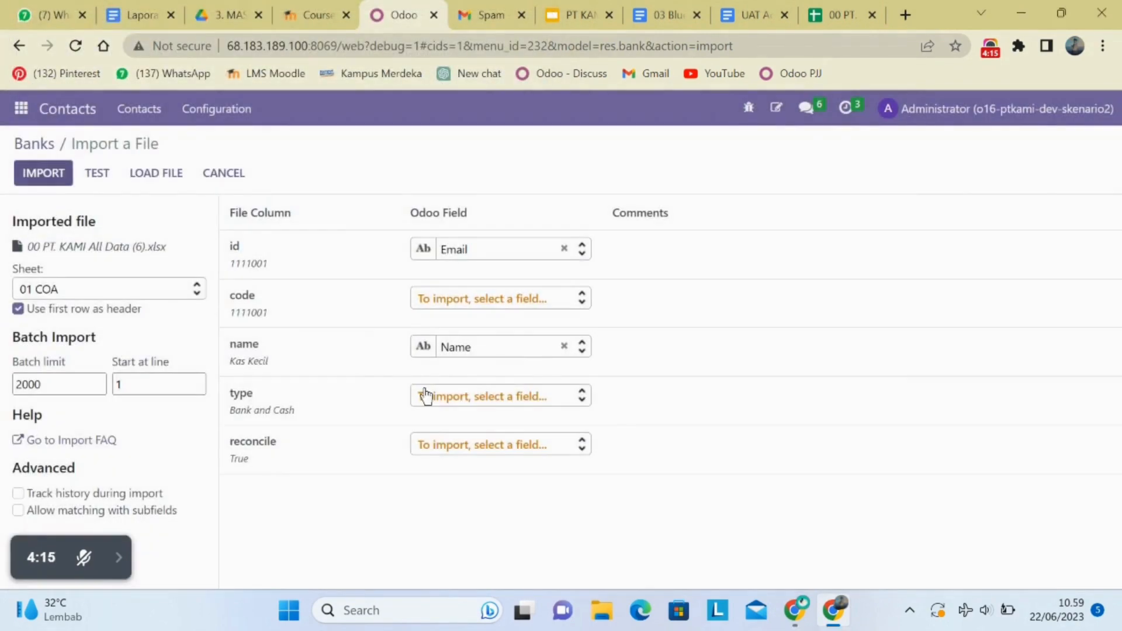
Step: Test the banks import with the 02 Import Bank sheet and leave it without importing
click(181, 294)
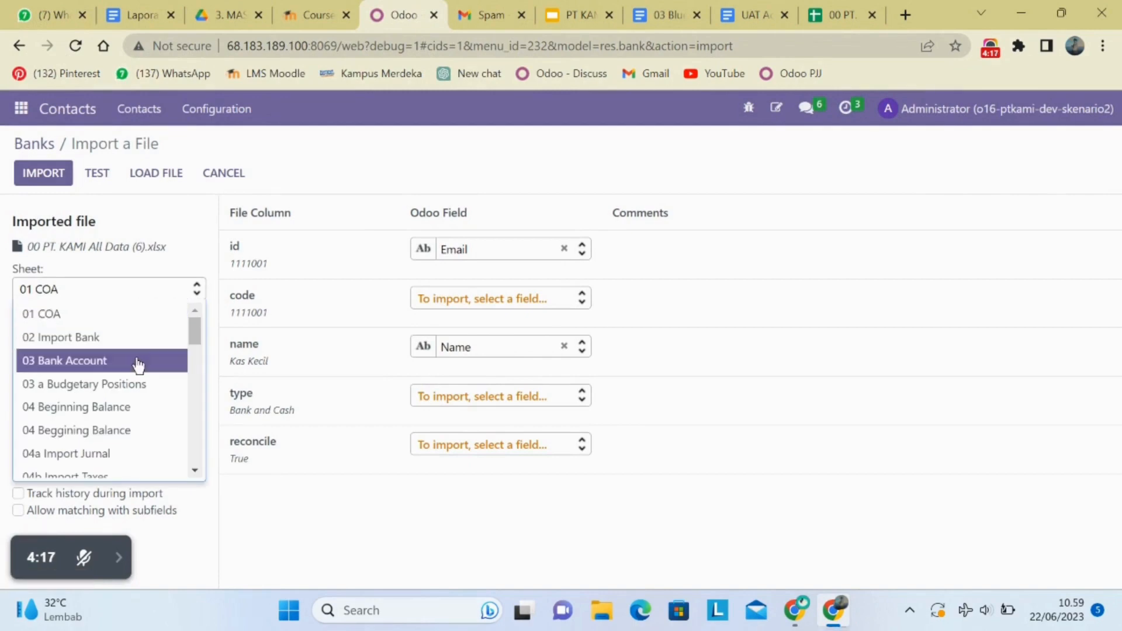
click(140, 339)
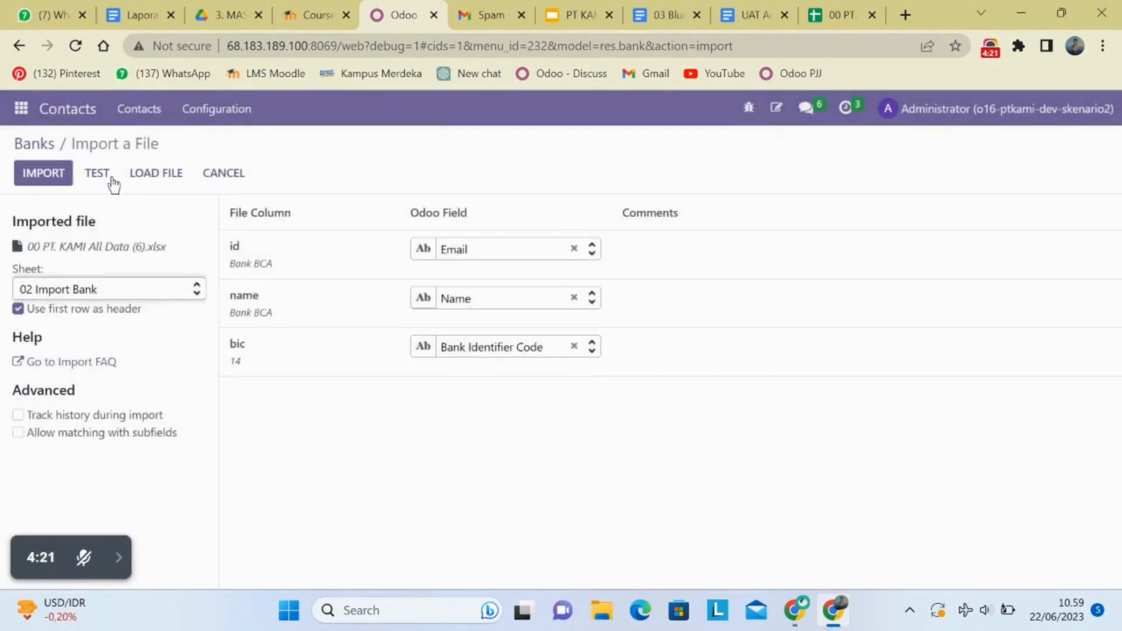
click(106, 173)
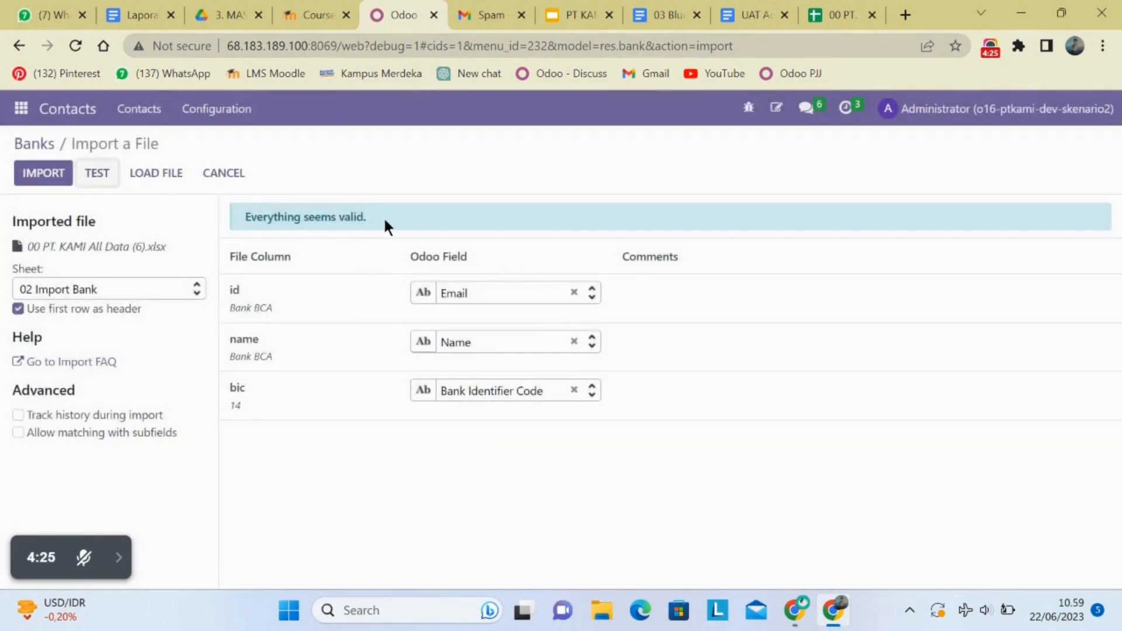
click(211, 177)
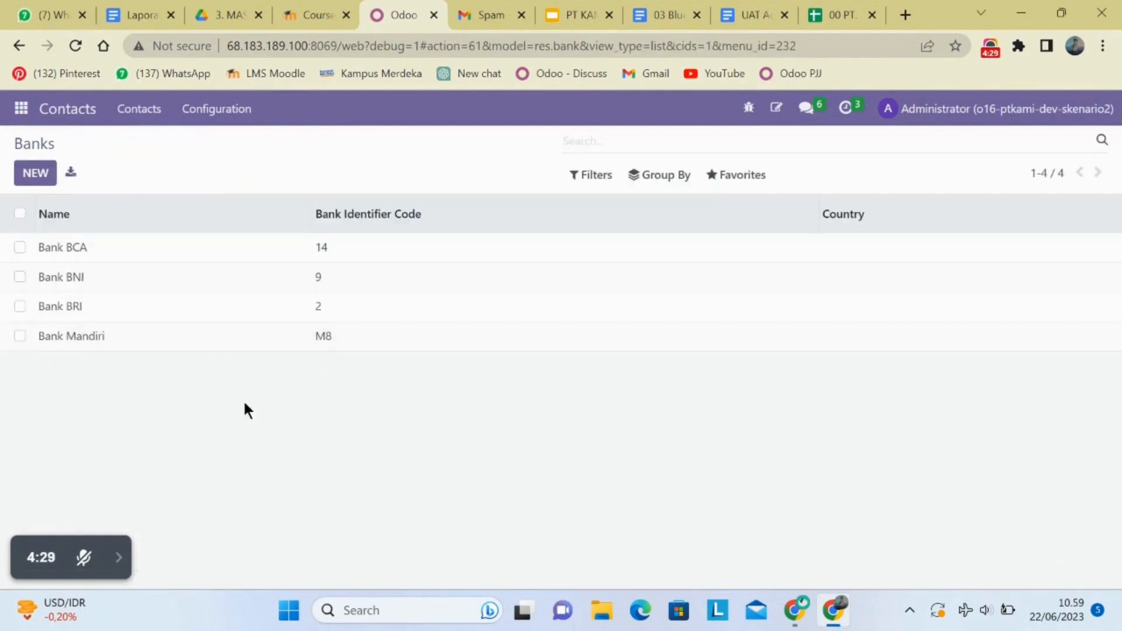
Step: Switch to the Google Sheets spreadsheet and open its 04b Import Taxes sheet
click(838, 6)
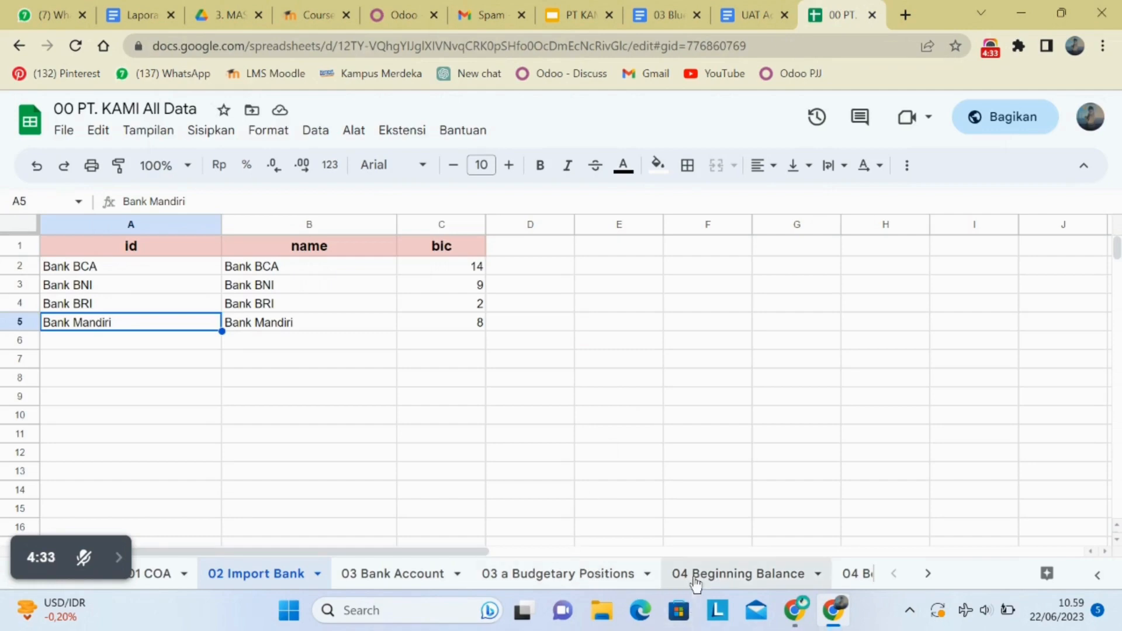
scroll(696, 584, right, 2)
scroll(696, 585, right, 6)
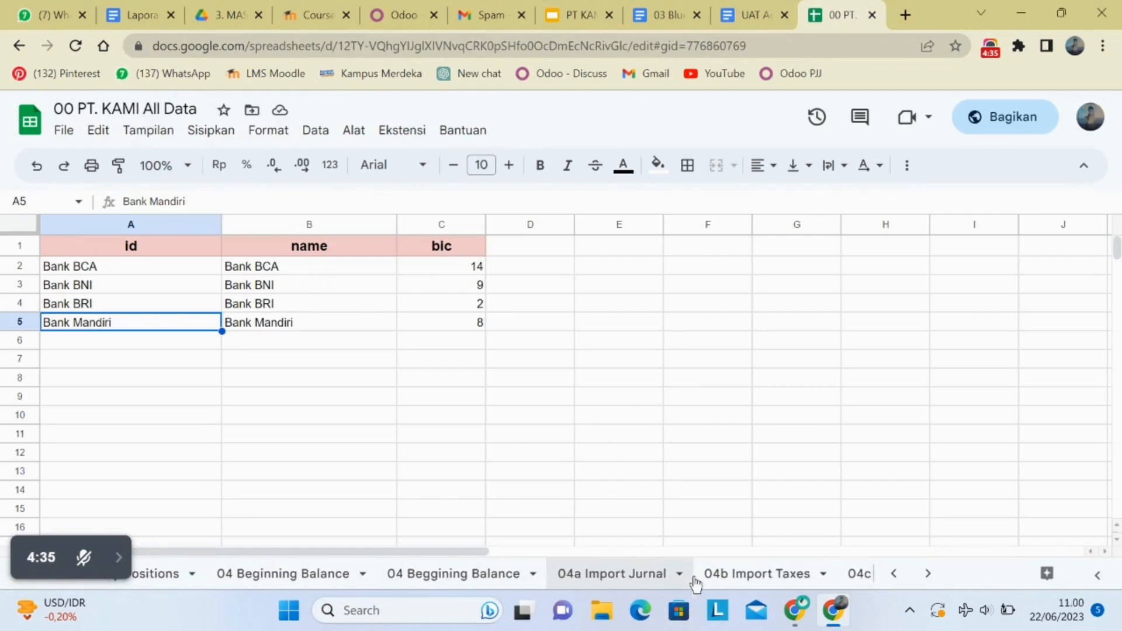
click(695, 575)
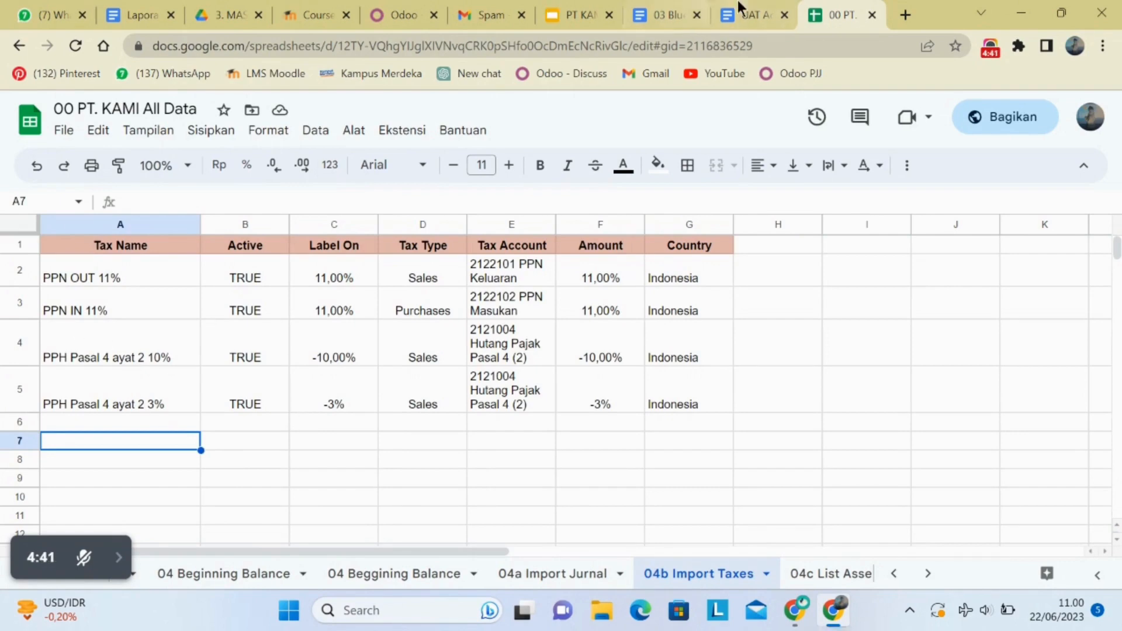
Step: Switch to Odoo, open the Taxes list of Accounting and remove its Sale or Purchase filter
click(396, 6)
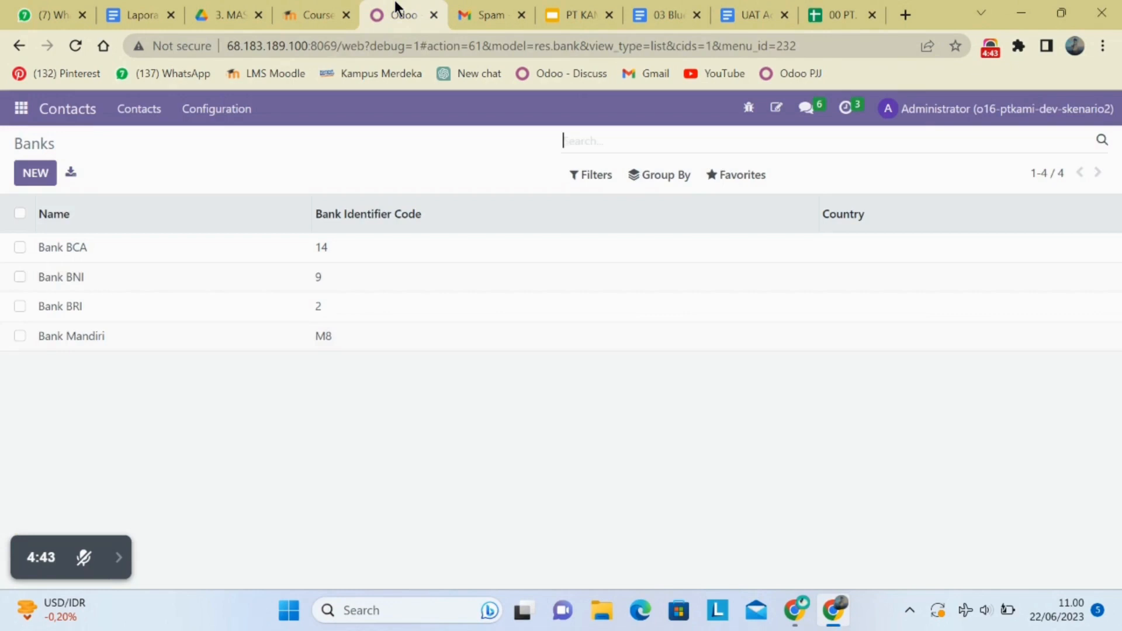
click(21, 110)
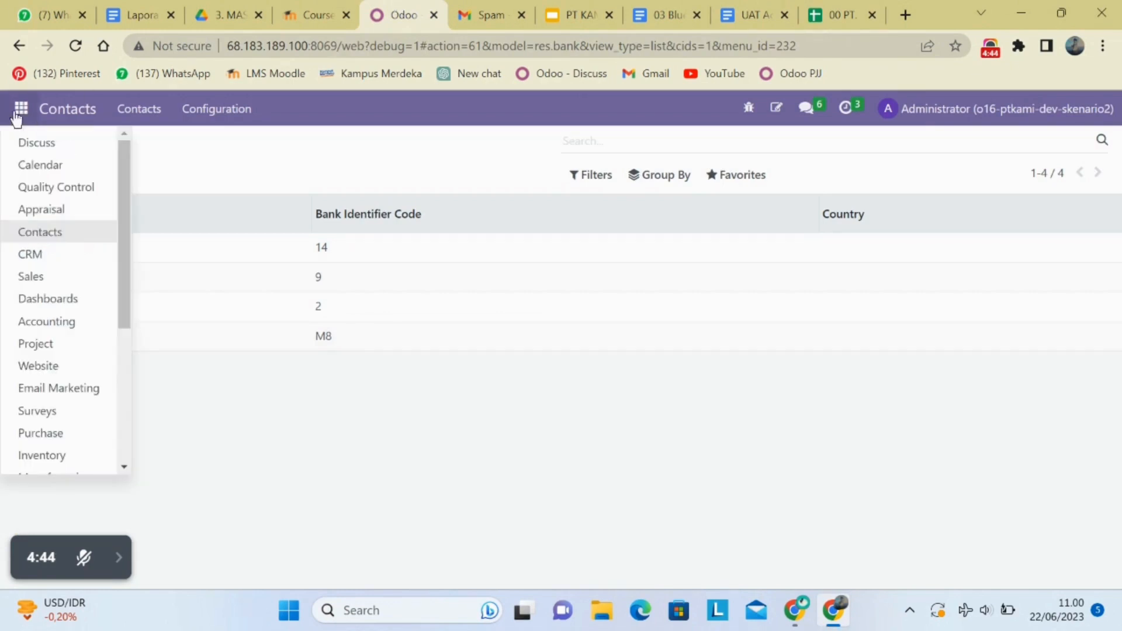
click(40, 322)
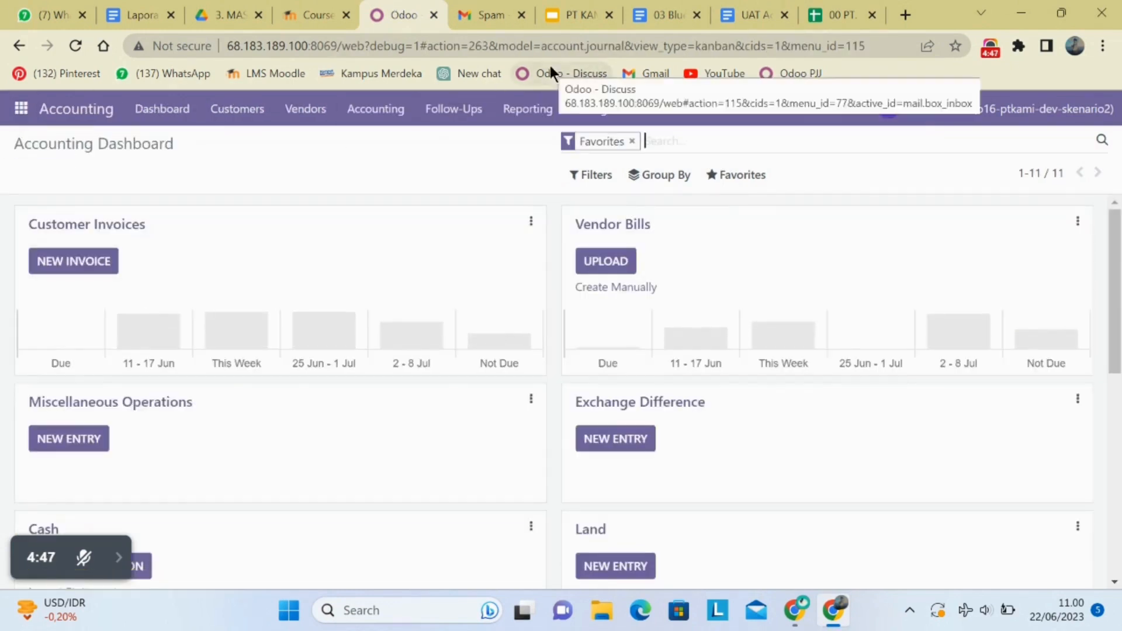
click(581, 111)
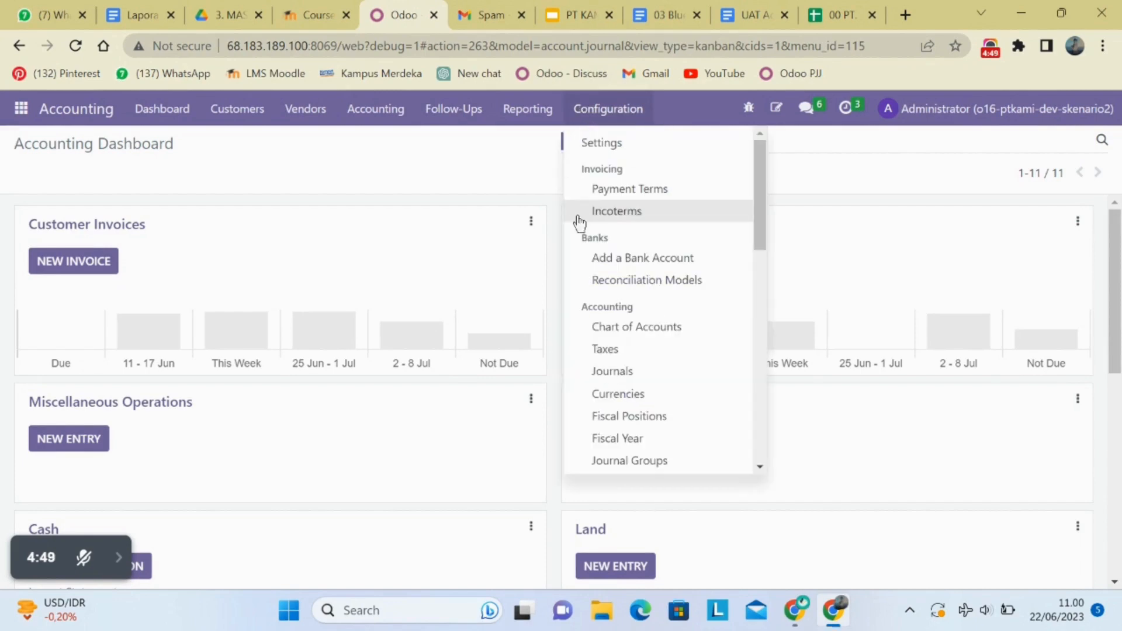
click(598, 349)
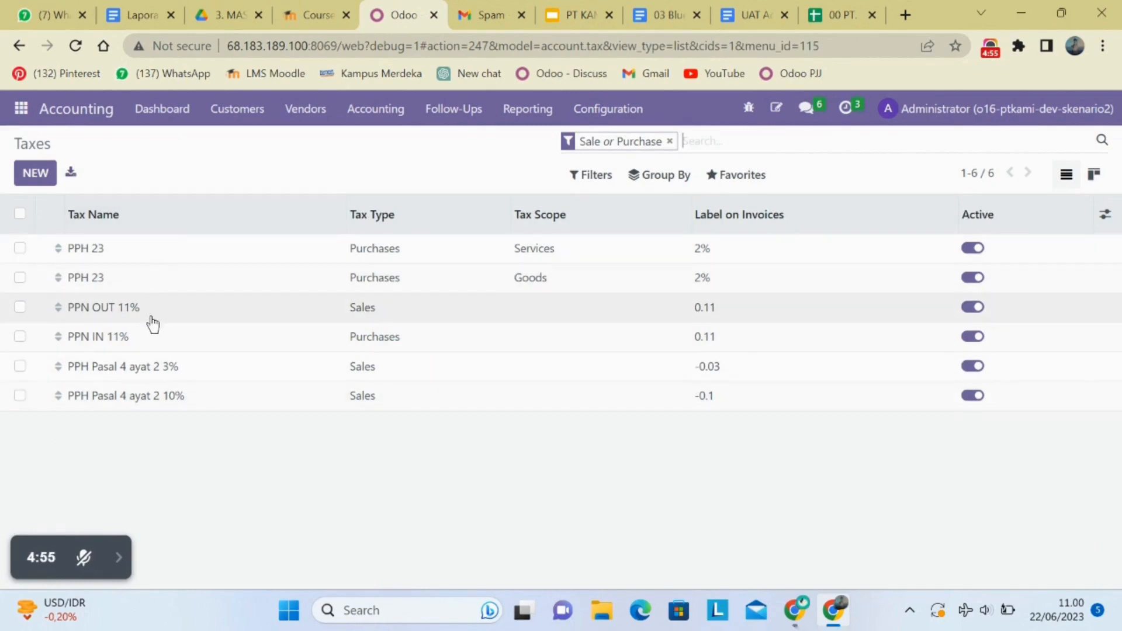
click(671, 137)
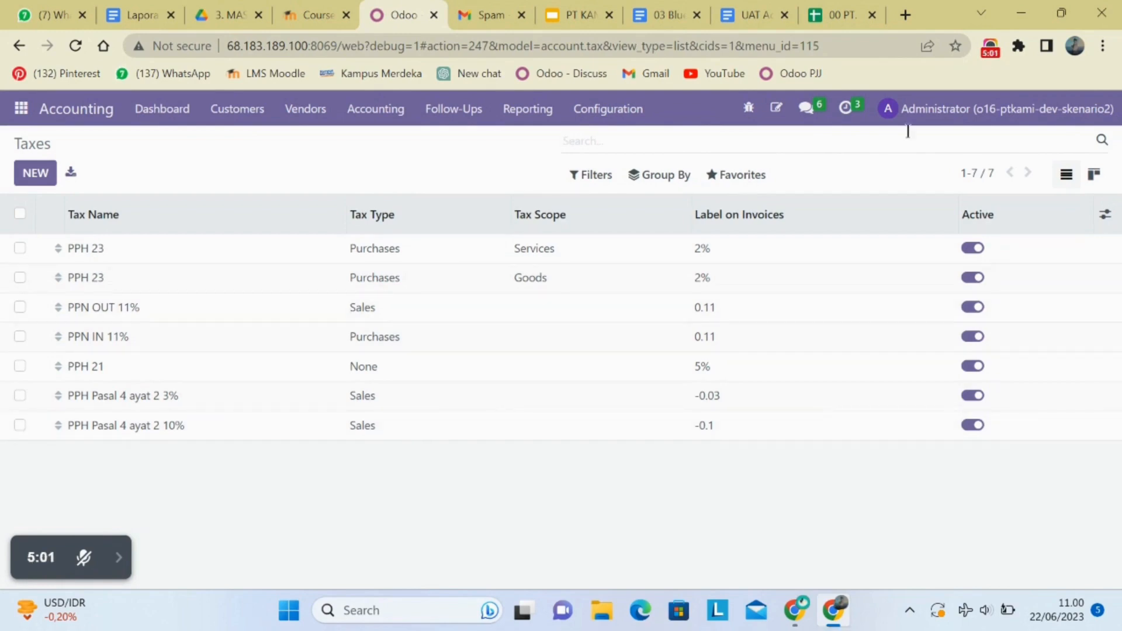
Step: Start a records import for the taxes and upload 00 PT. KAMI All Data (6).xlsx
click(742, 175)
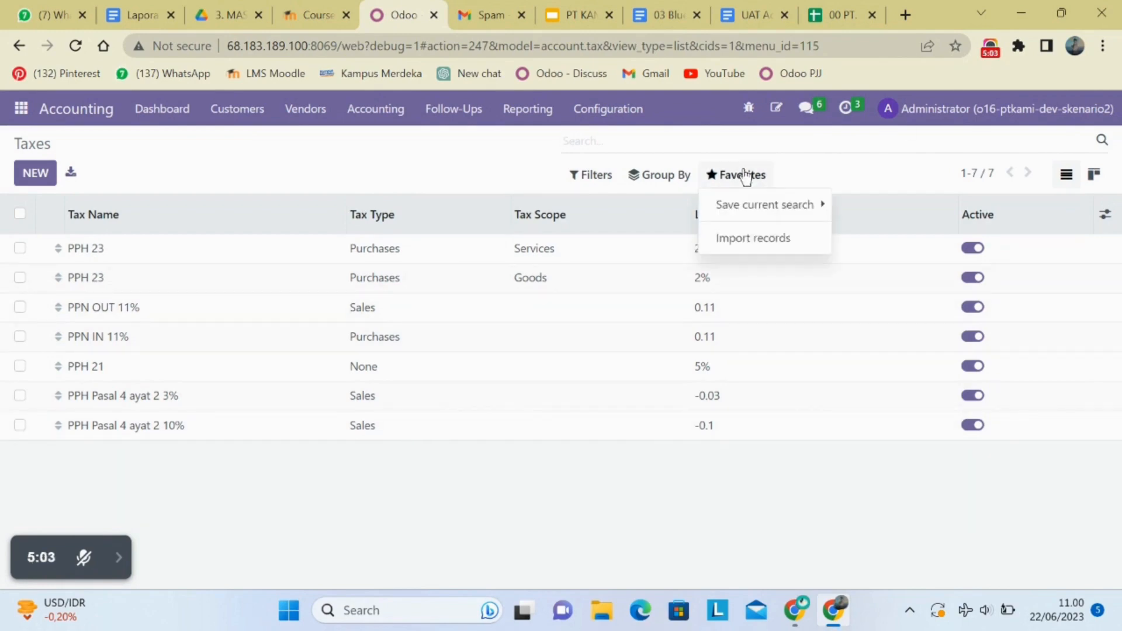
click(725, 240)
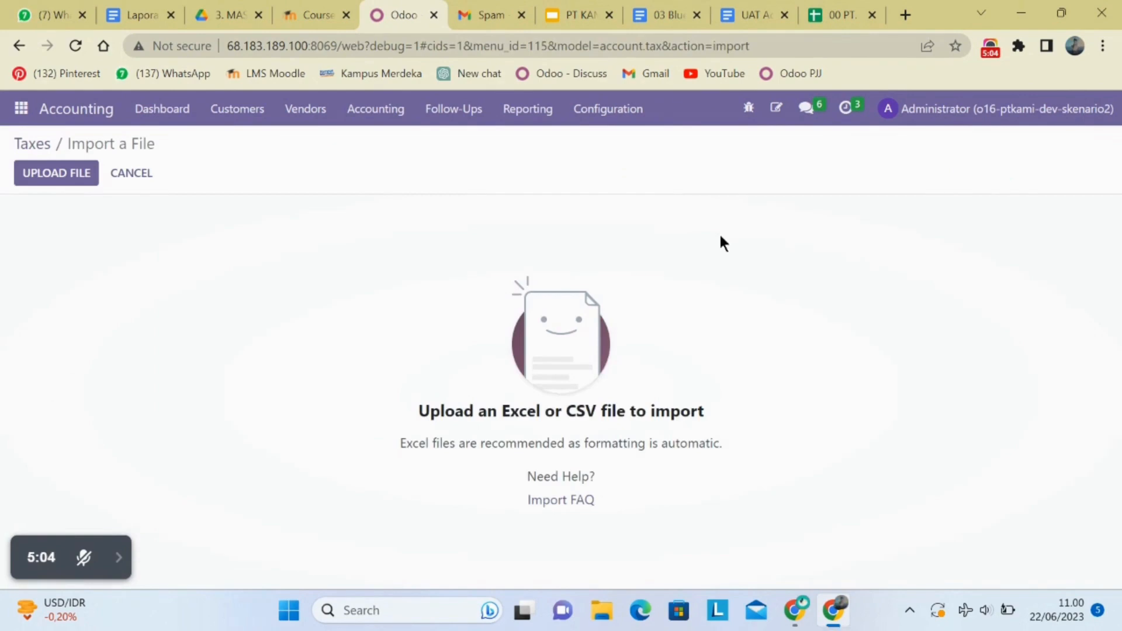
click(44, 178)
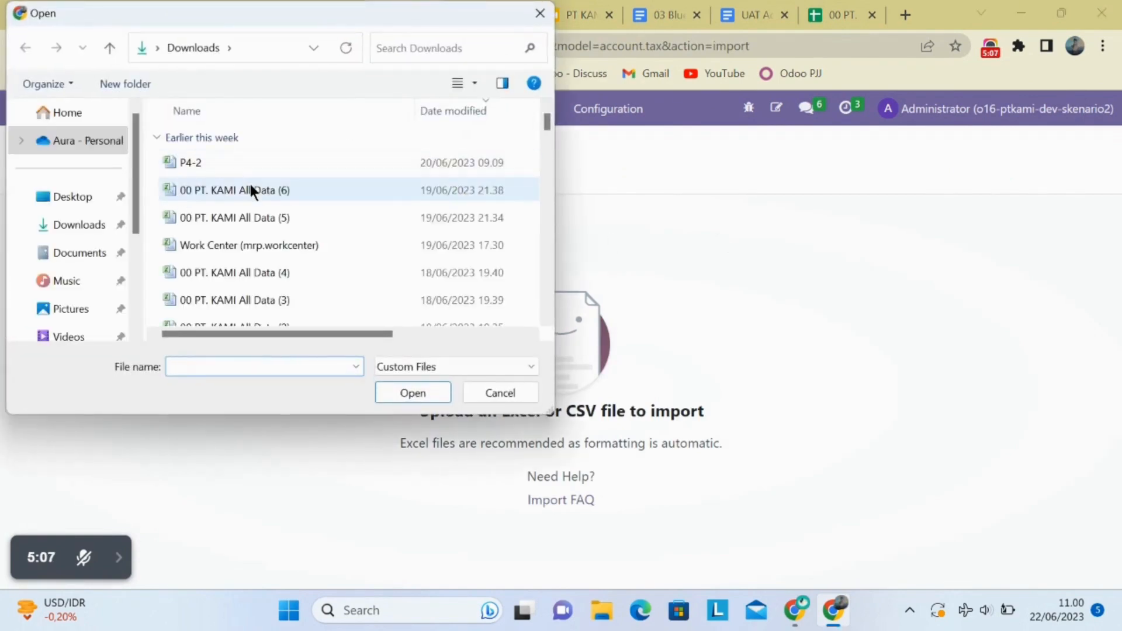
click(252, 188)
click(409, 392)
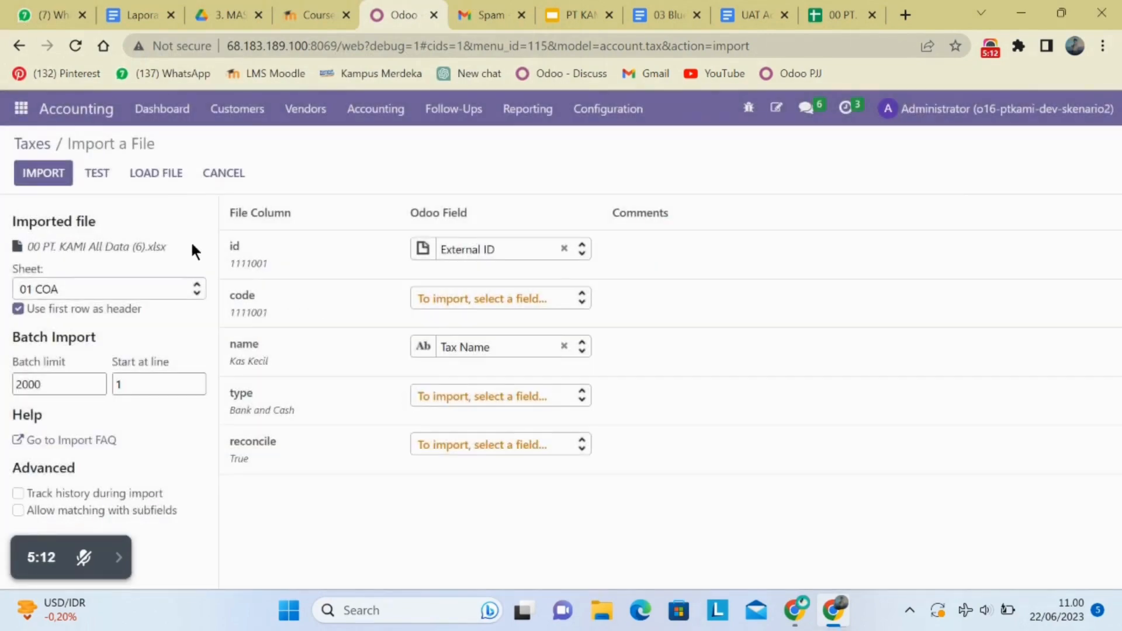
Step: Test the taxes import with the 04b Import Taxes sheet and leave it without importing
click(131, 295)
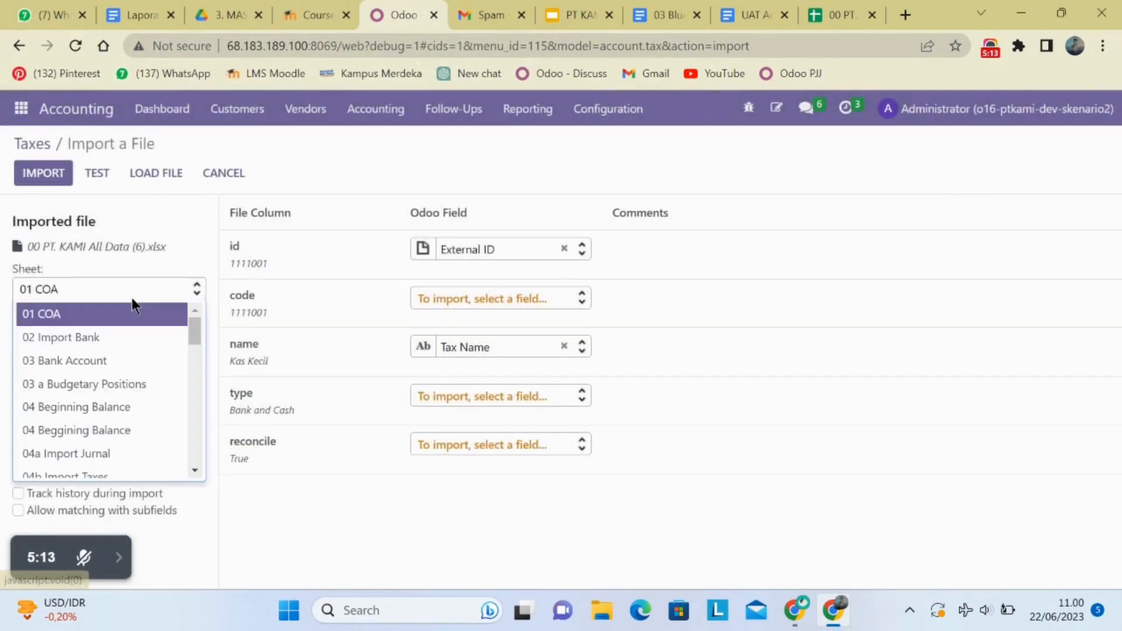
scroll(114, 395, down, 2)
click(106, 427)
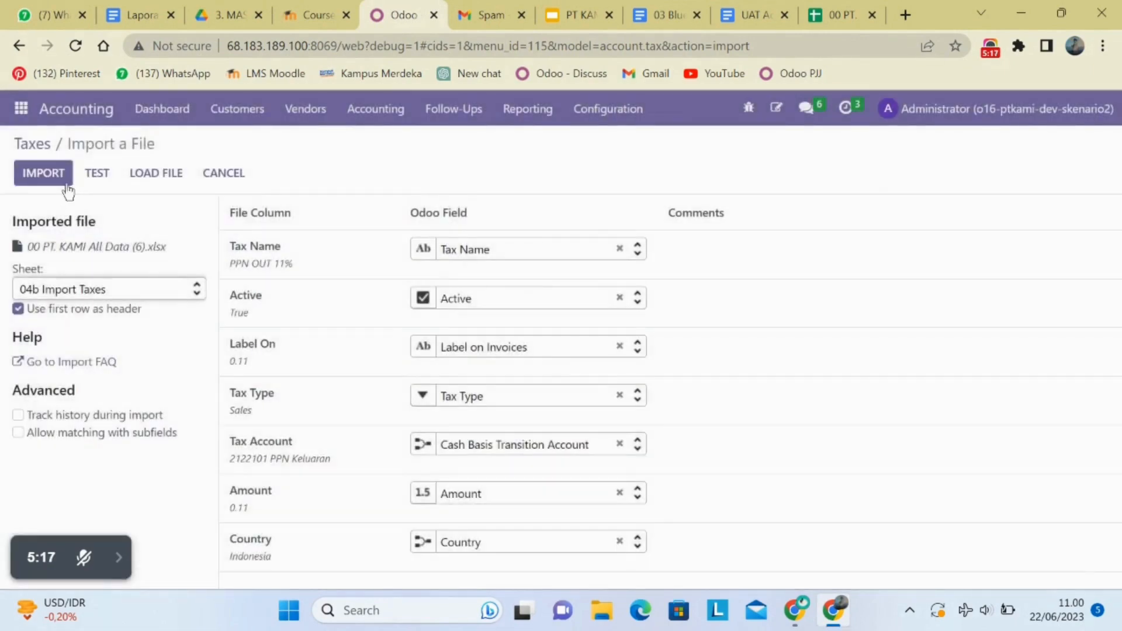
click(94, 173)
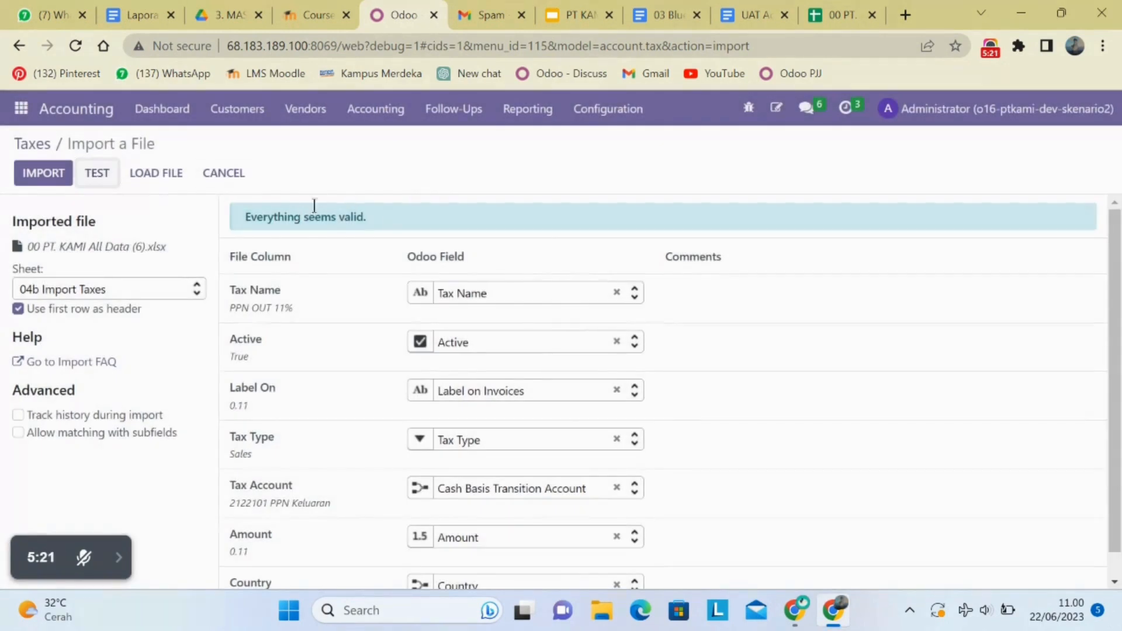
click(223, 172)
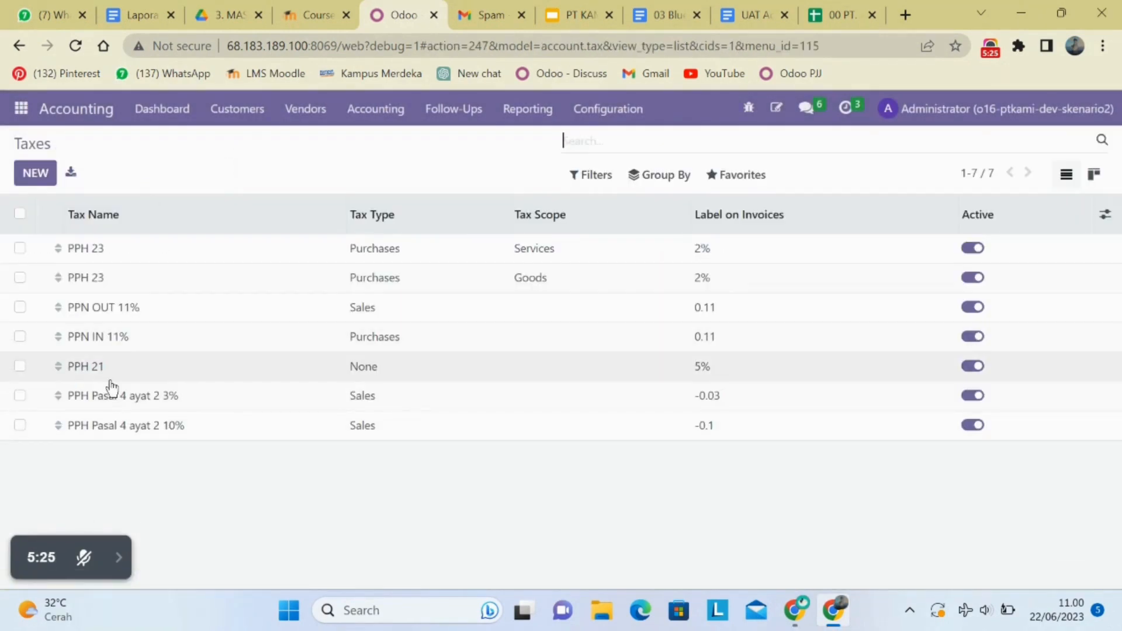
click(615, 124)
Step: Switch to the Google Sheets spreadsheet and open its 04c List Assets sheet
click(860, 4)
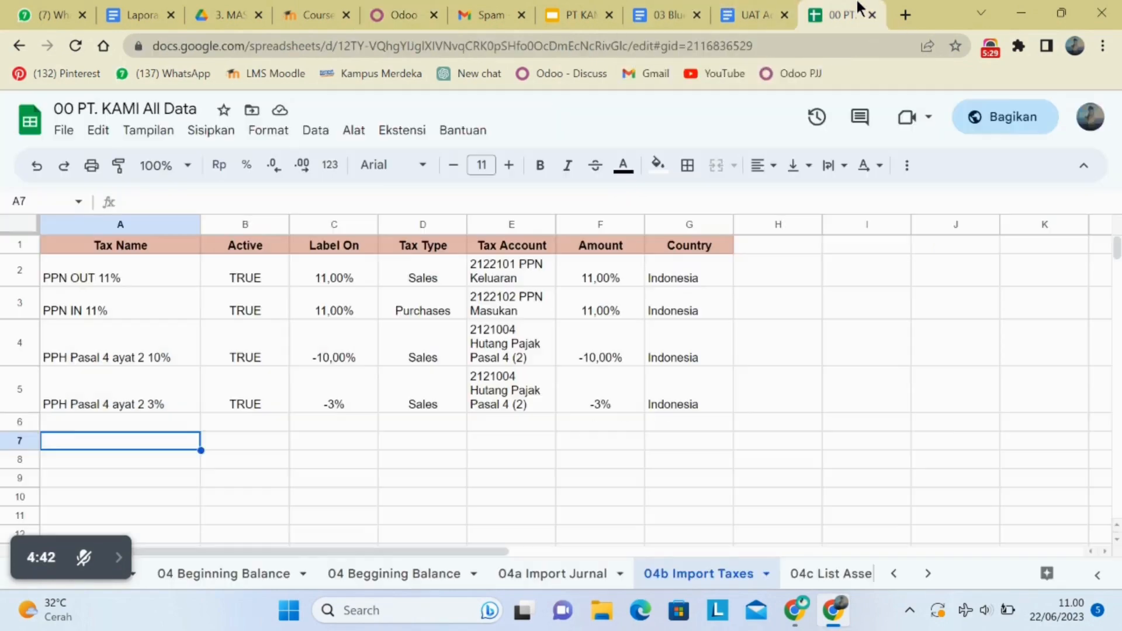
scroll(749, 555, down, 2)
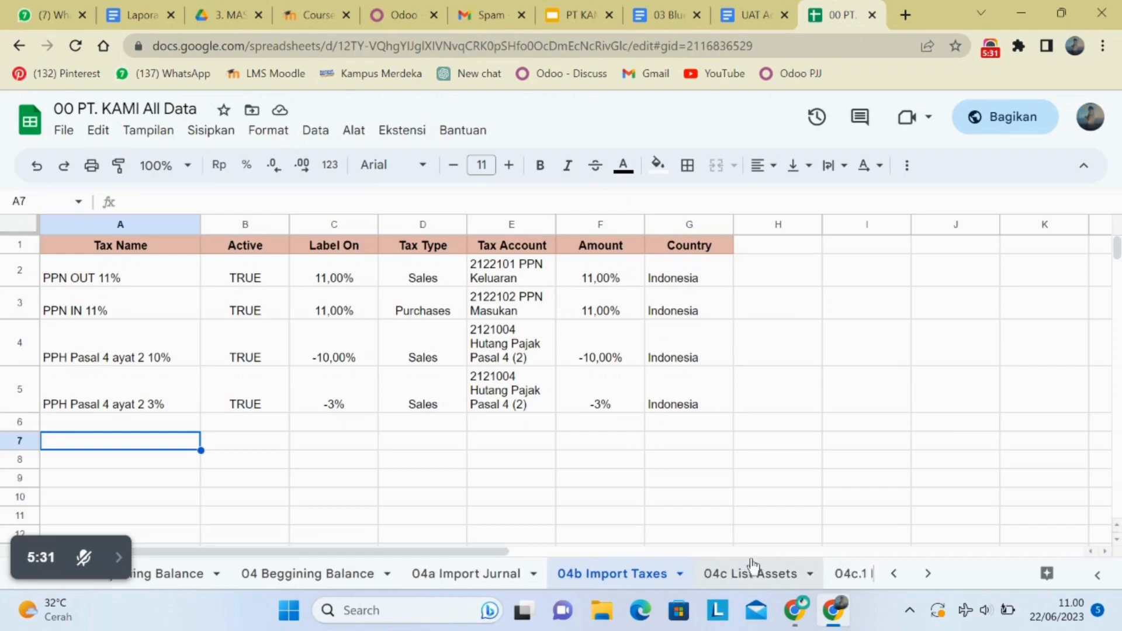
click(749, 555)
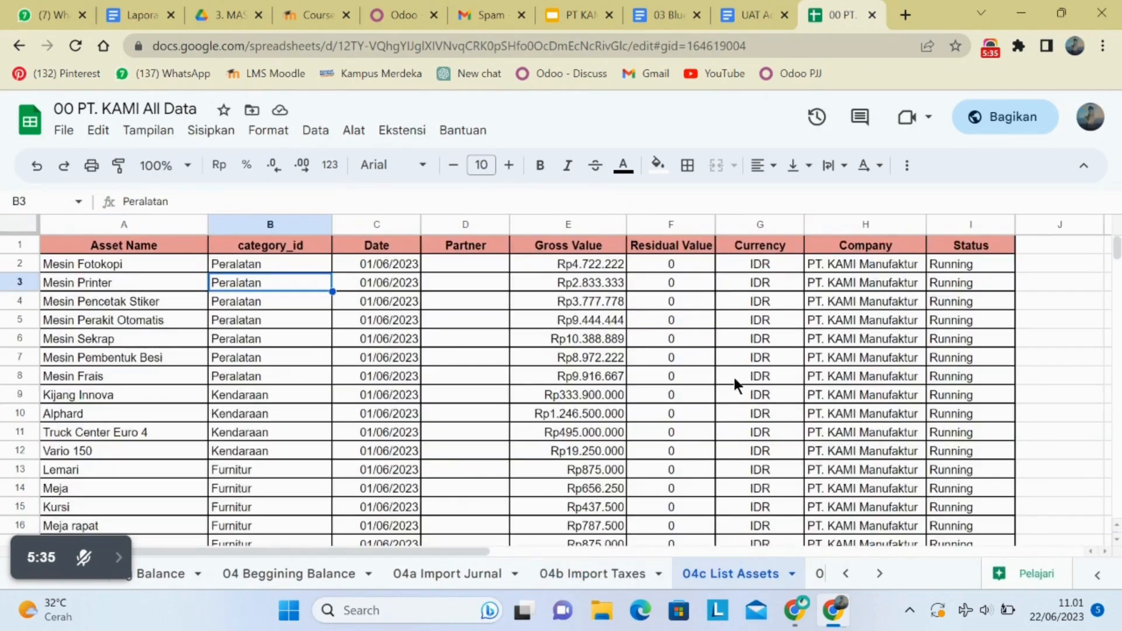
scroll(740, 564, down, 1)
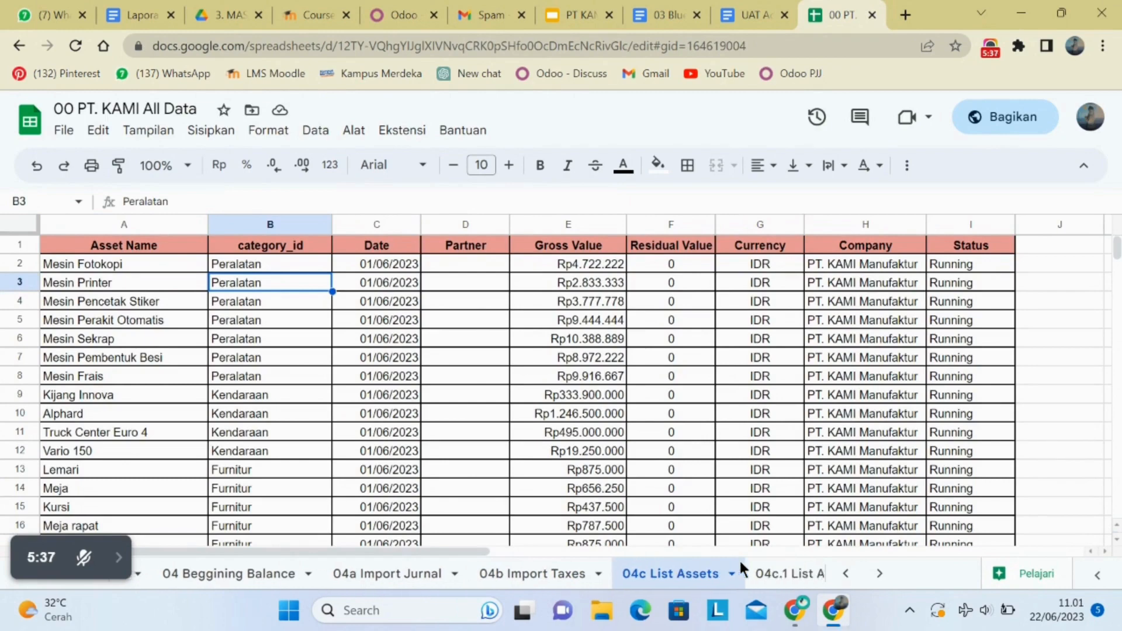
Step: Examine the asset gross value calculation on the 04c.1 List Asssets sheet and return to the 04c List Assets sheet
scroll(742, 564, down, 1)
click(750, 576)
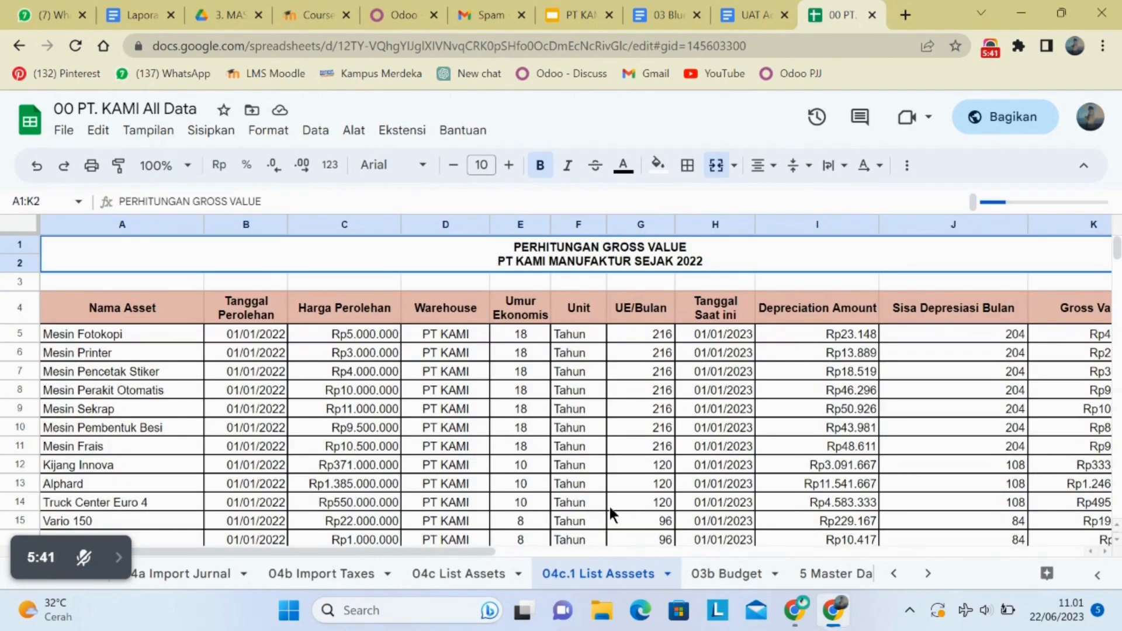
scroll(608, 504, down, 1)
scroll(609, 507, down, 1)
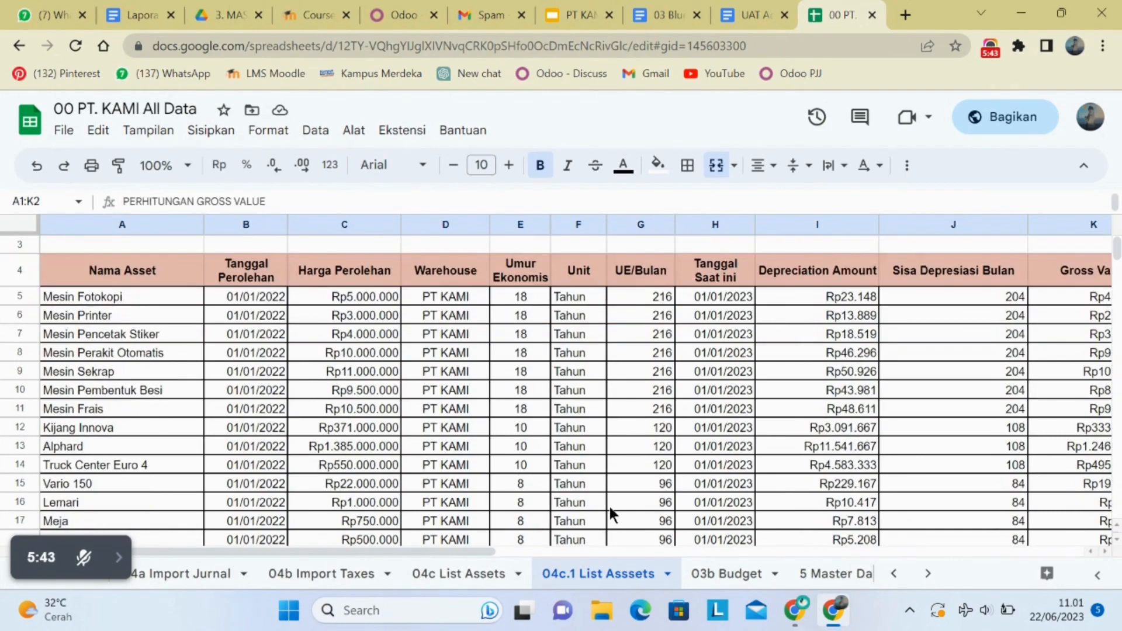
scroll(609, 507, right, 3)
scroll(609, 507, left, 3)
click(745, 298)
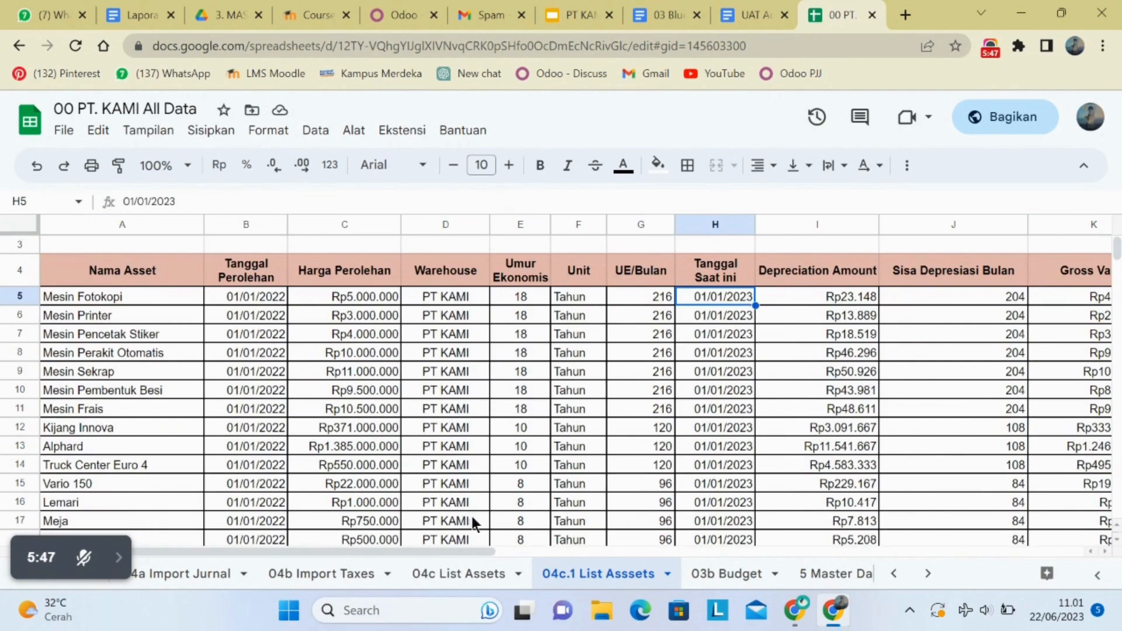
click(431, 576)
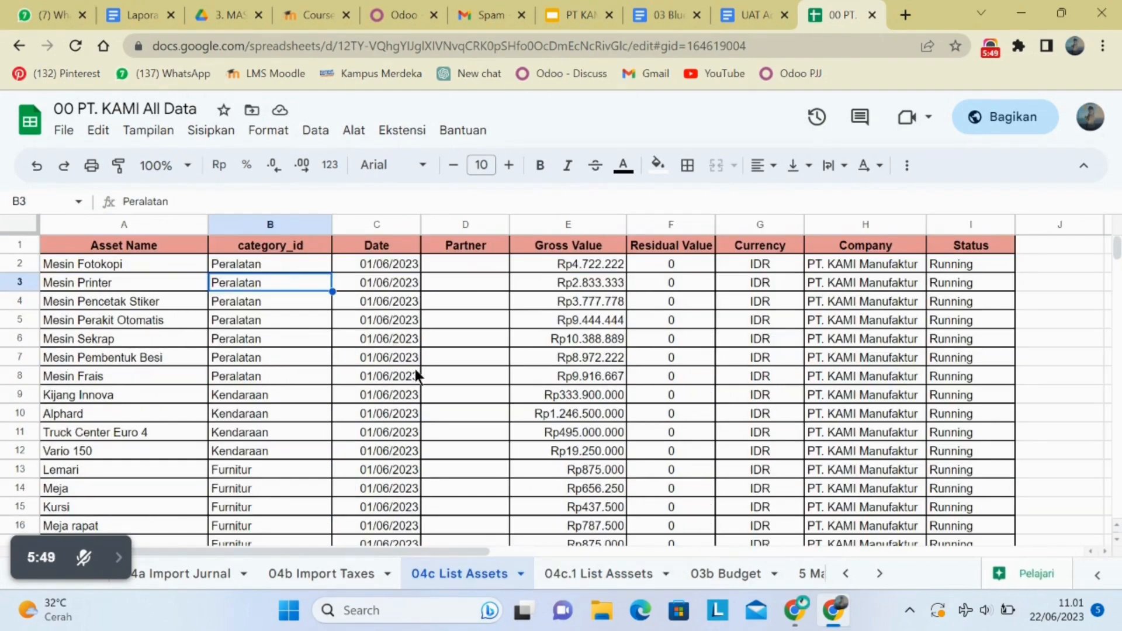
Step: Switch to Odoo and open the Asset Category list from the Accounting configuration
click(429, 10)
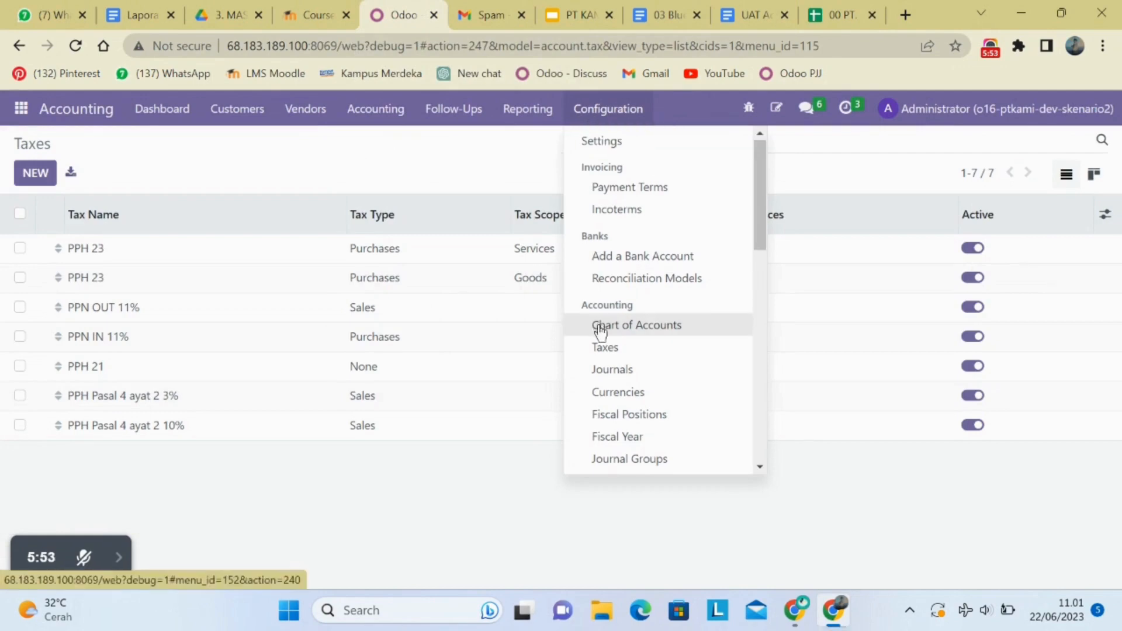
scroll(602, 327, down, 4)
scroll(602, 329, up, 3)
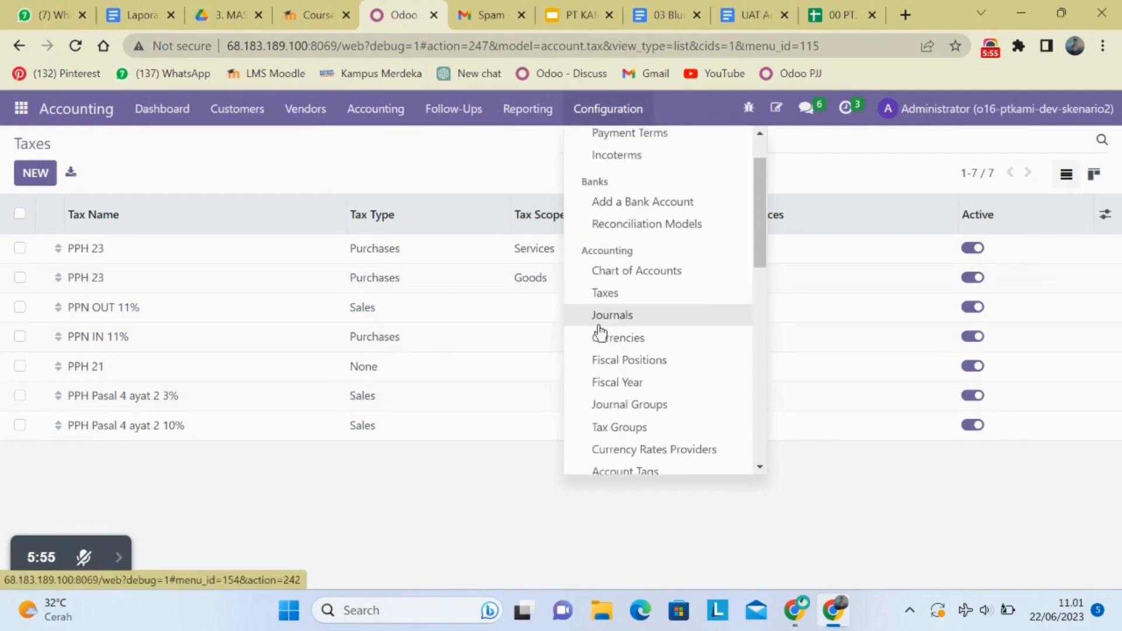
scroll(600, 329, down, 6)
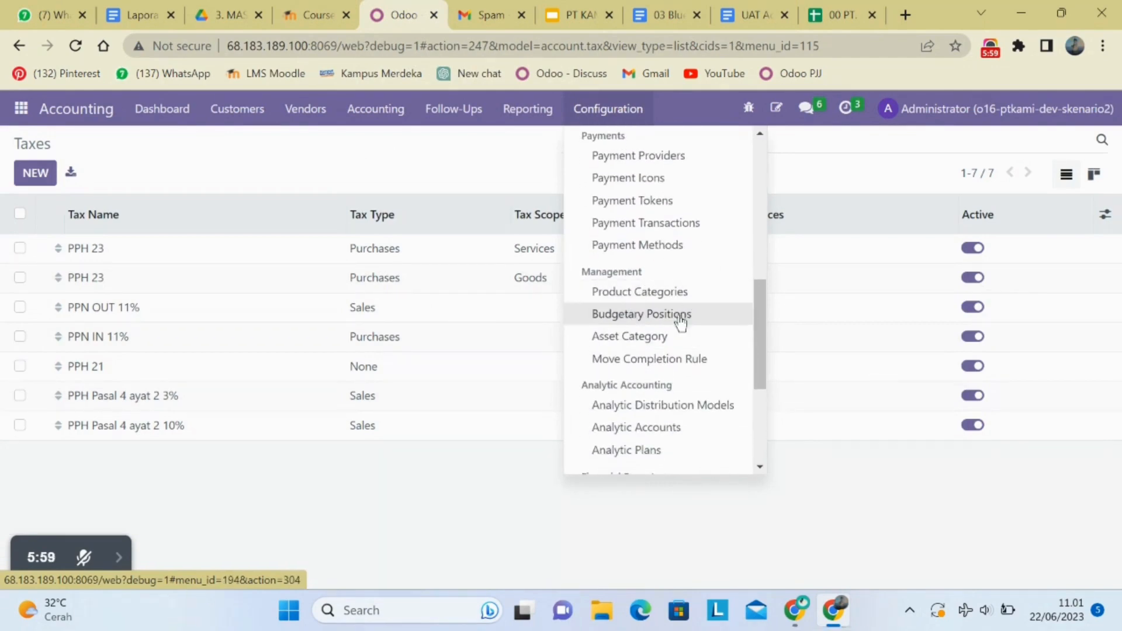
click(657, 345)
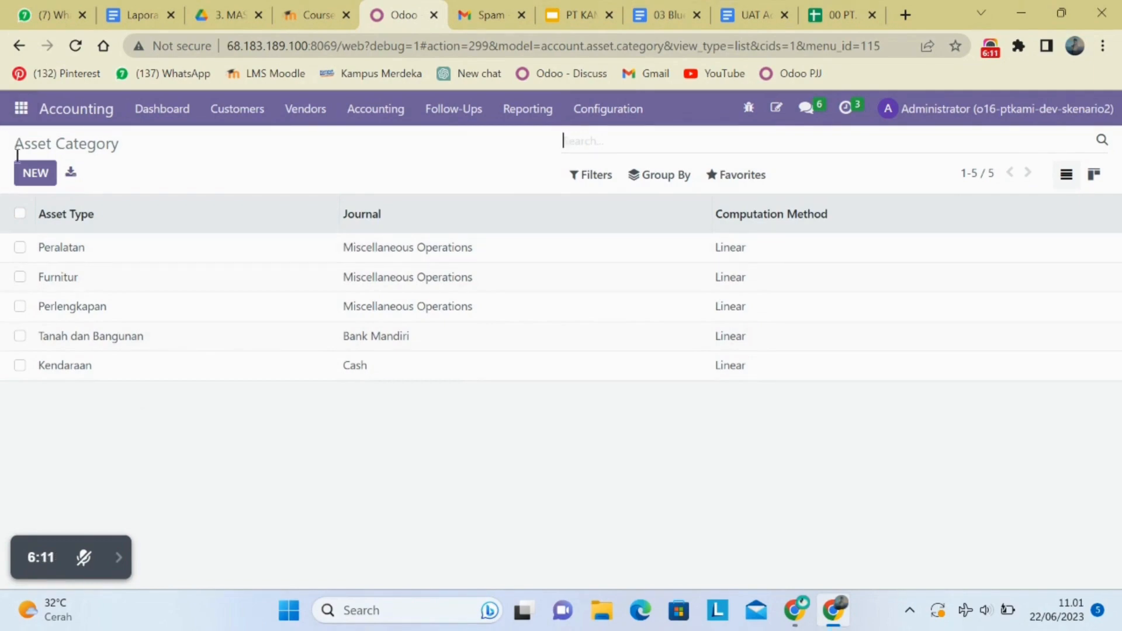
Step: Start a new asset category and enter Peralatan as its asset type
click(31, 174)
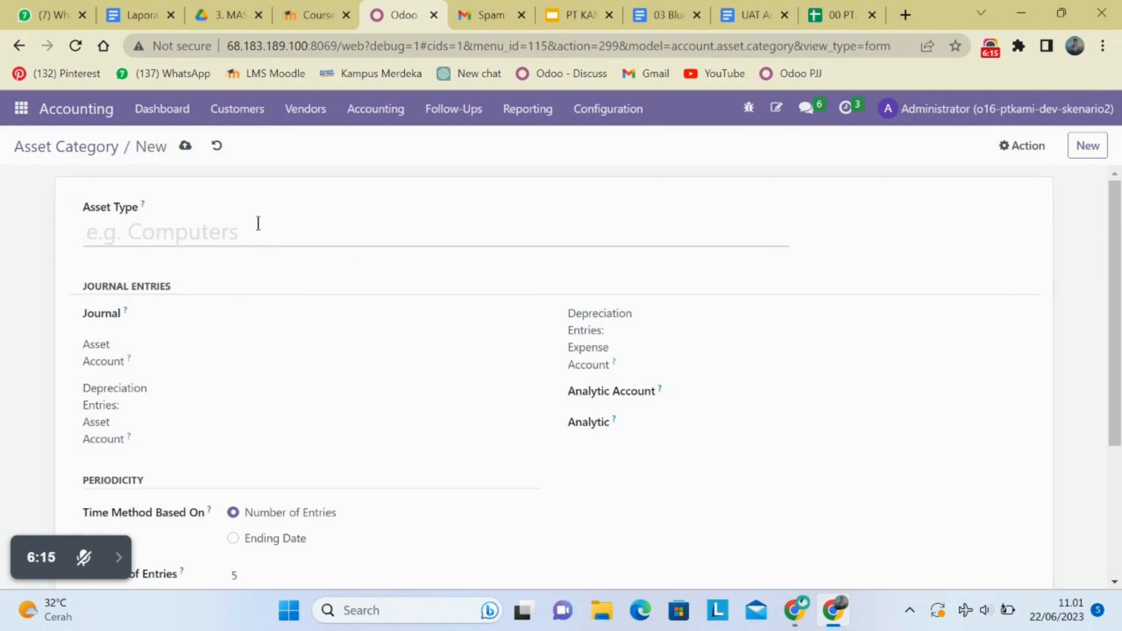
text(P)
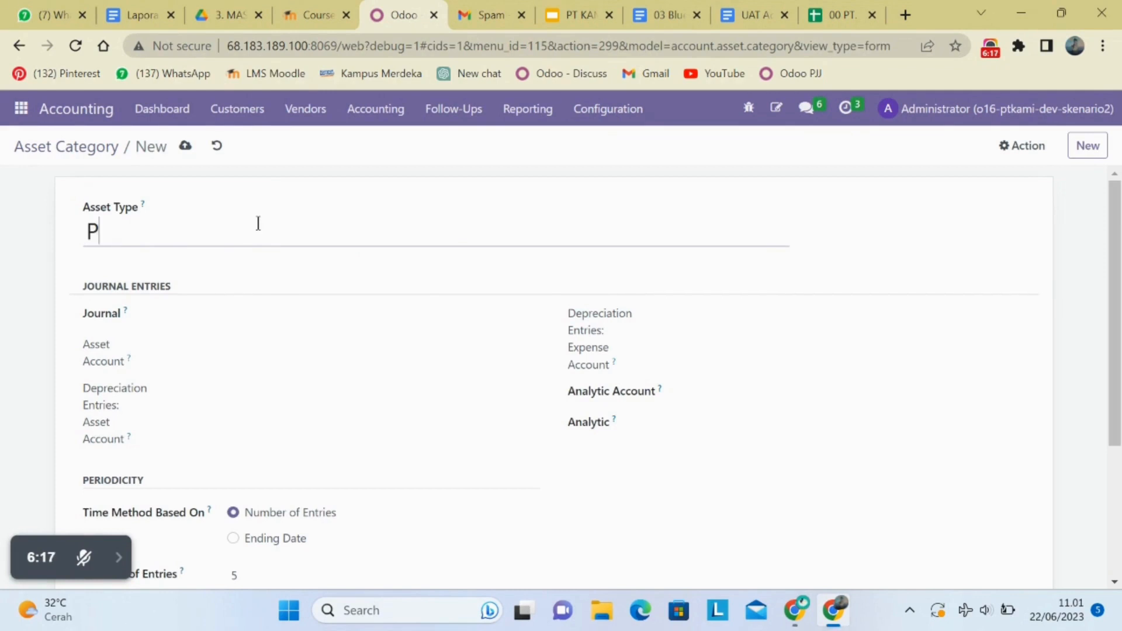
text(eralatan)
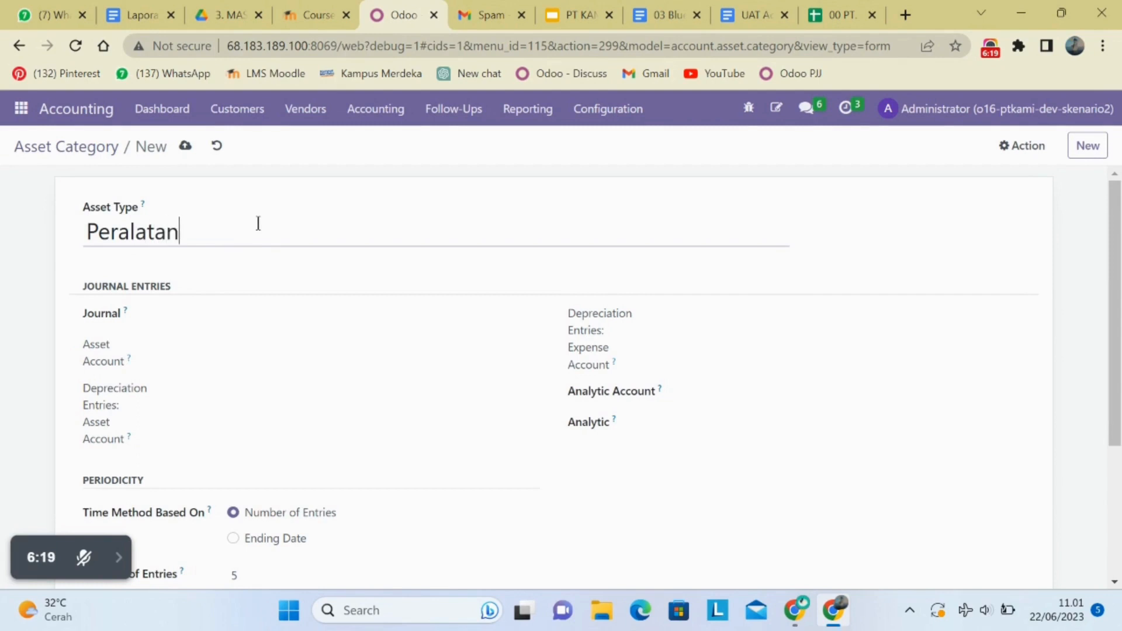
click(261, 358)
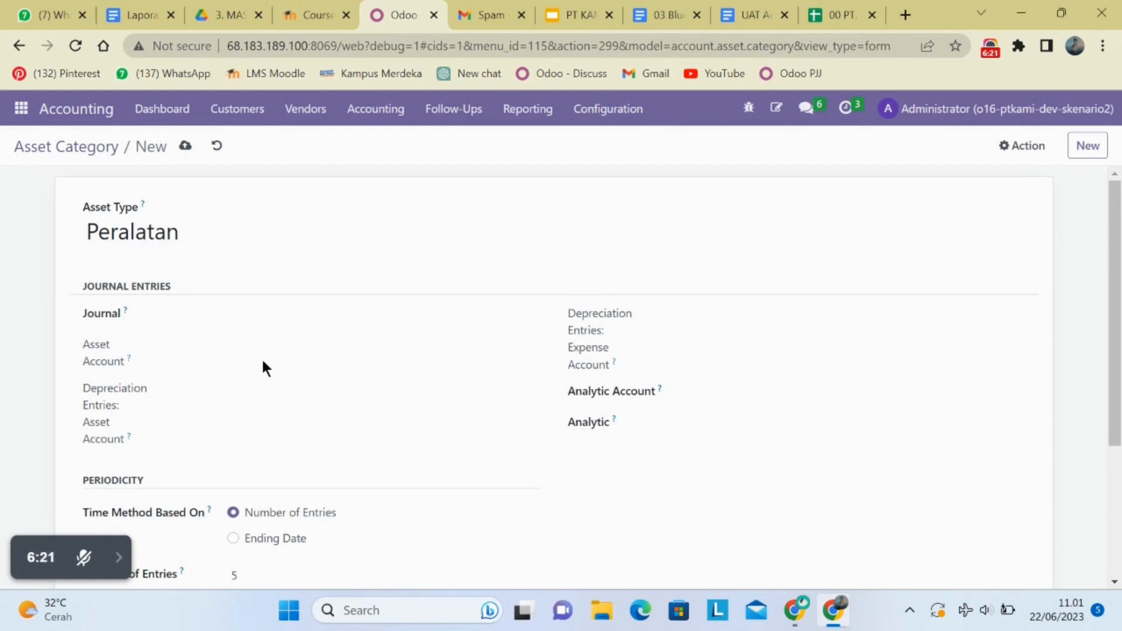
Step: Set the new category's asset account to 1221004 Peralatan, picking it from the full account list
click(261, 346)
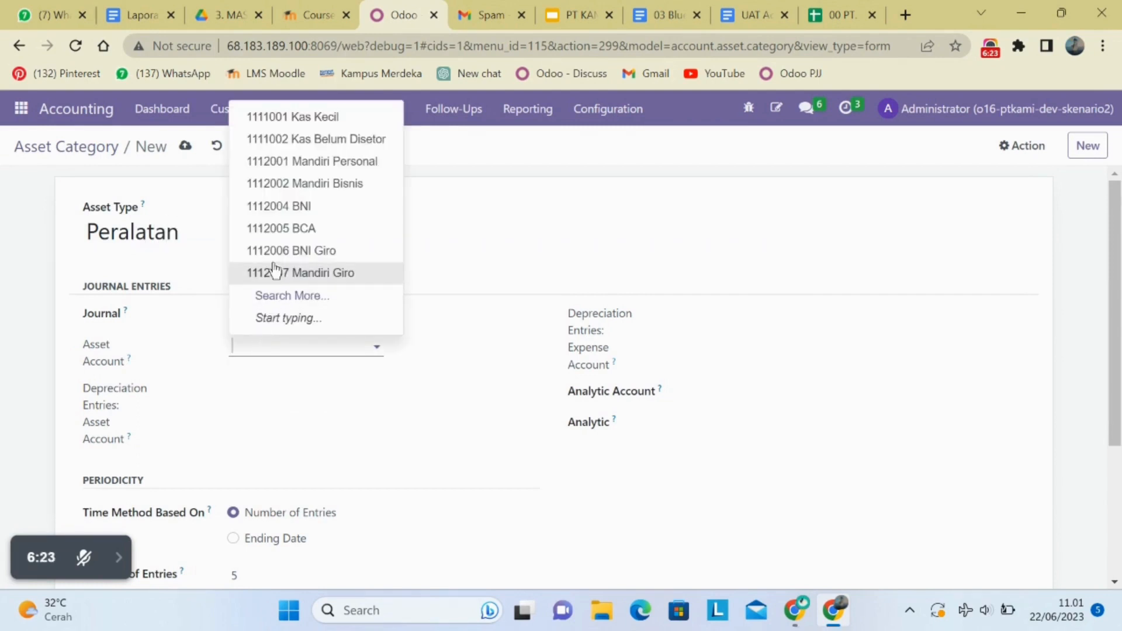
click(319, 297)
scroll(372, 416, down, 3)
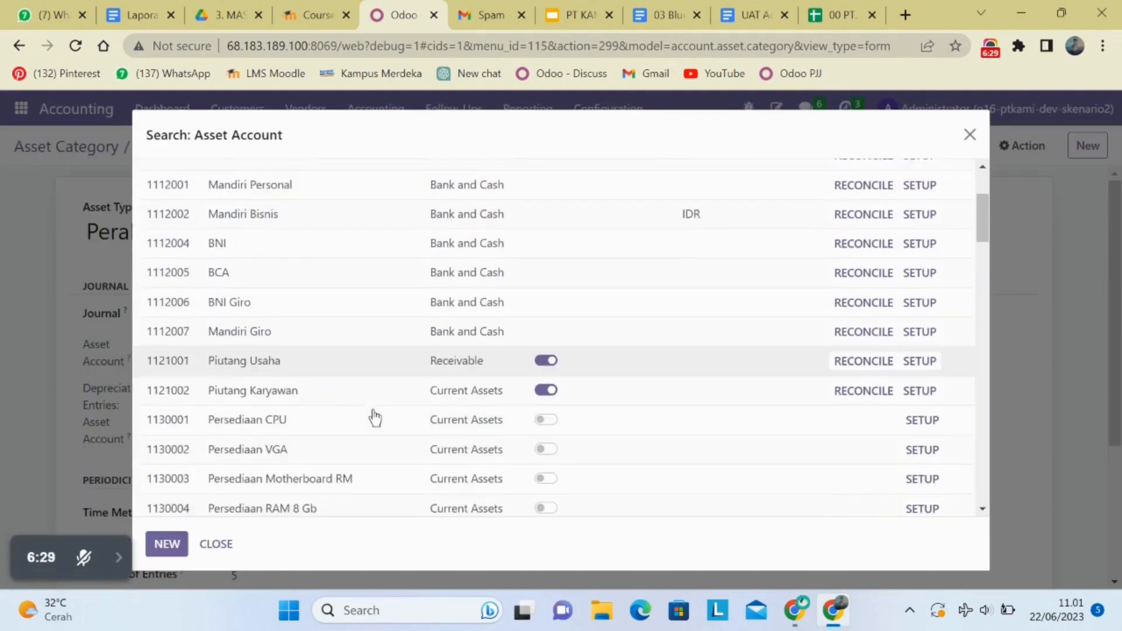
scroll(374, 417, down, 15)
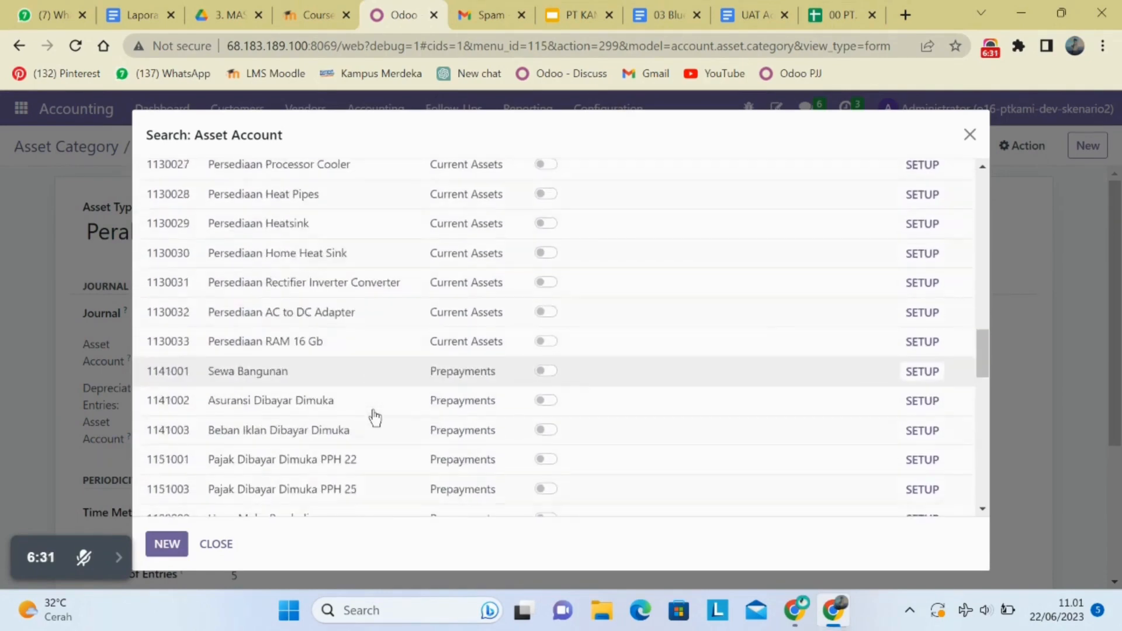
scroll(375, 417, down, 6)
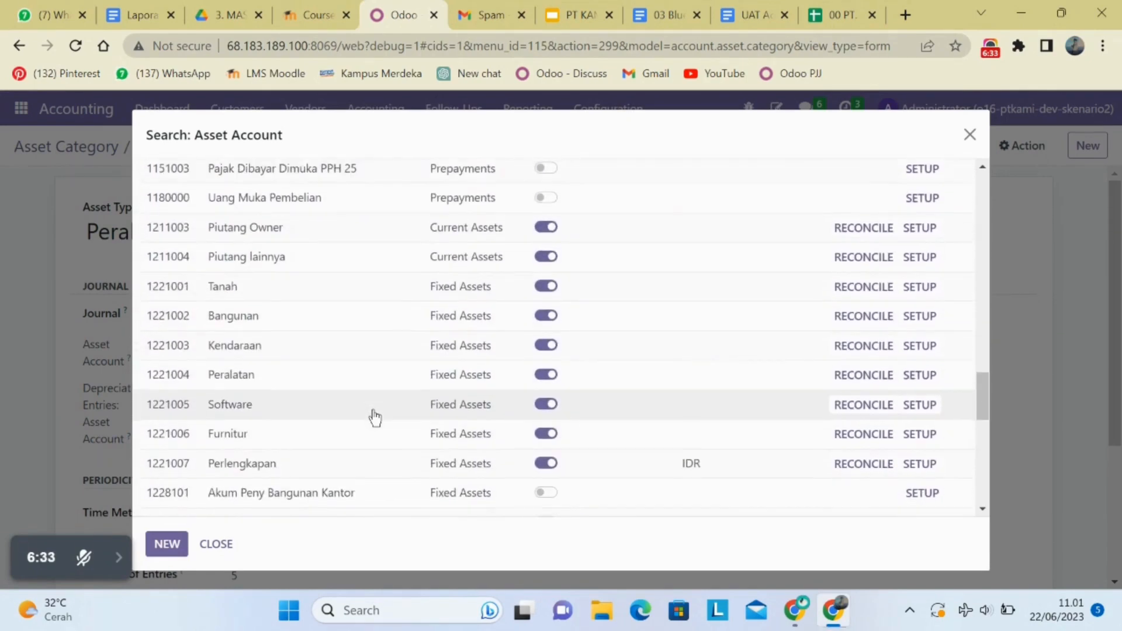
scroll(375, 417, up, 1)
scroll(374, 417, down, 1)
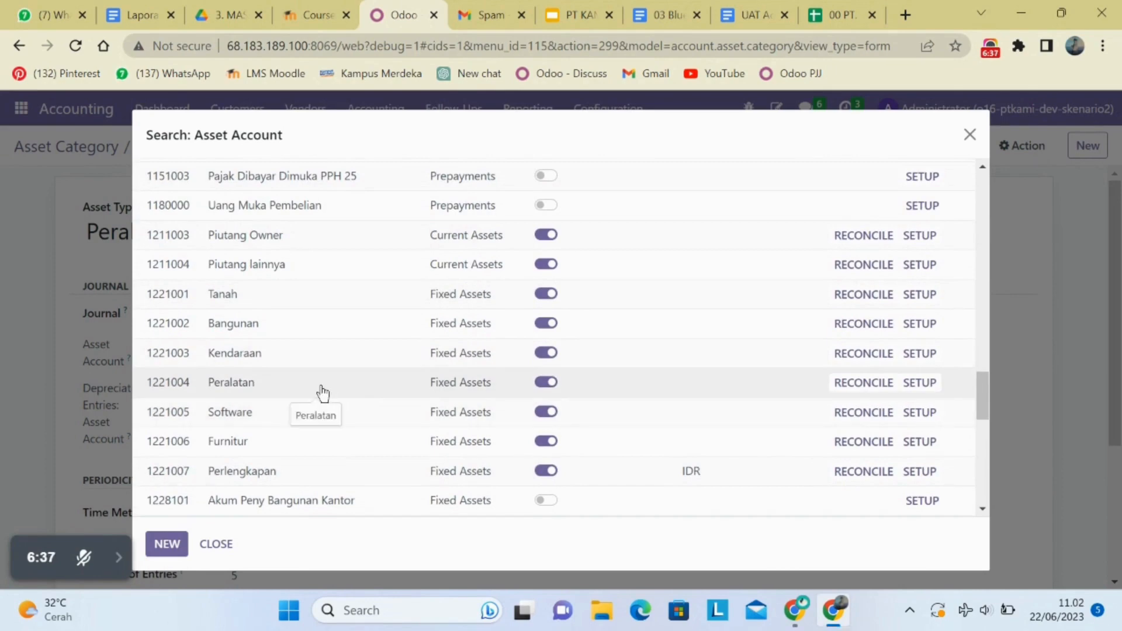
scroll(323, 394, down, 7)
scroll(322, 394, up, 3)
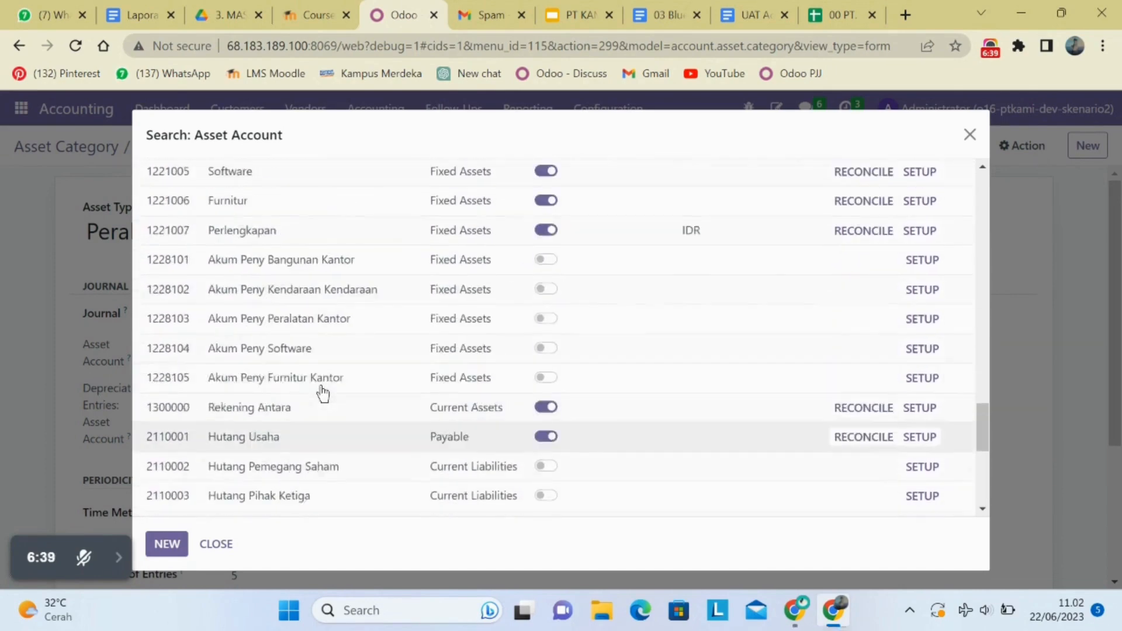
scroll(323, 394, up, 5)
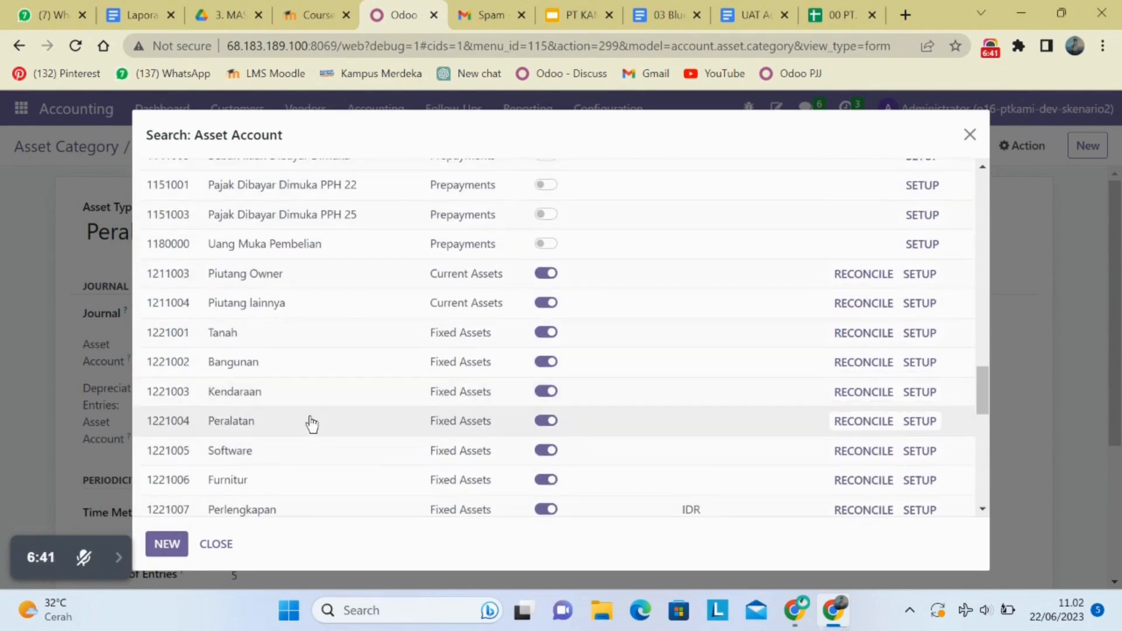
click(312, 422)
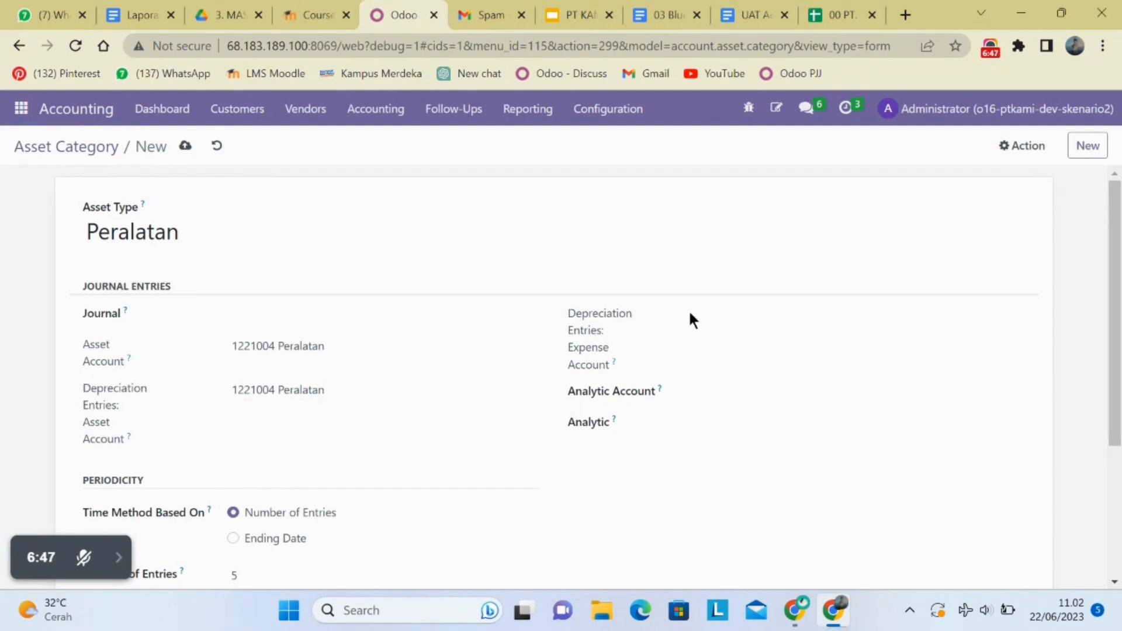
Step: Set the depreciation entries expense account to 65110003 Beban Penyusutan Peralatan, picking it from the full account list
click(765, 316)
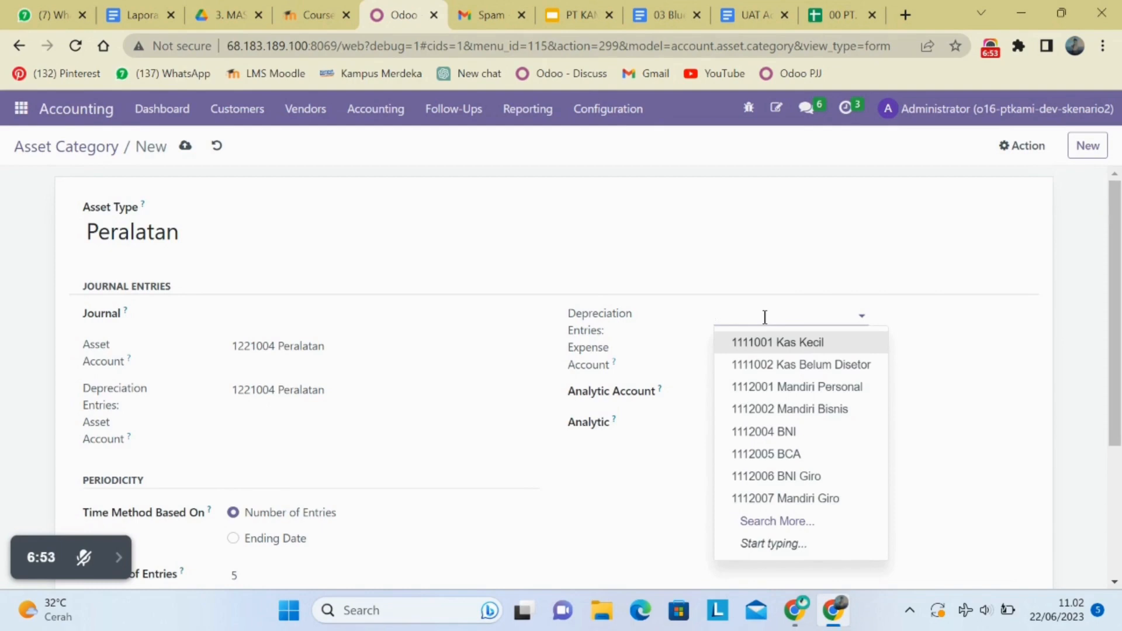
click(799, 521)
scroll(669, 415, down, 3)
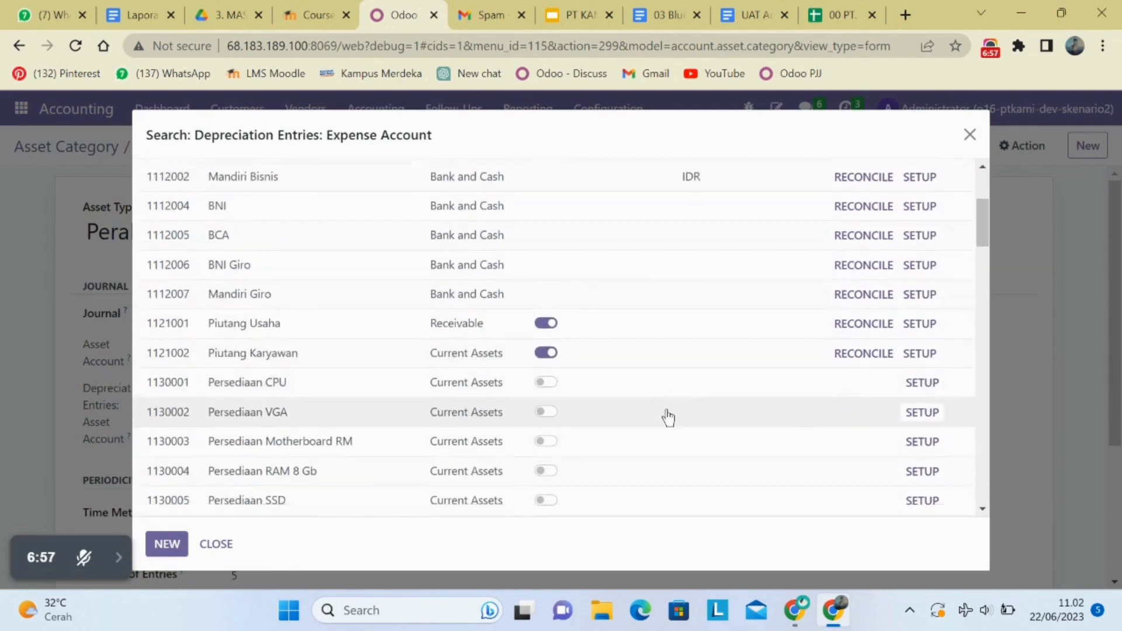
scroll(668, 418, down, 20)
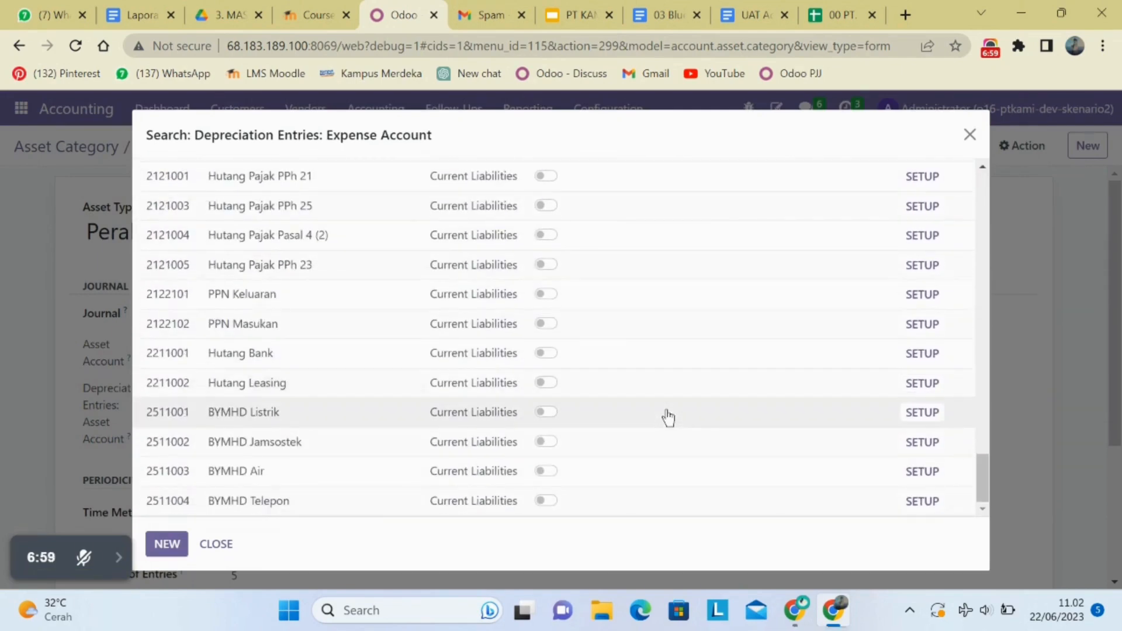
scroll(668, 418, up, 20)
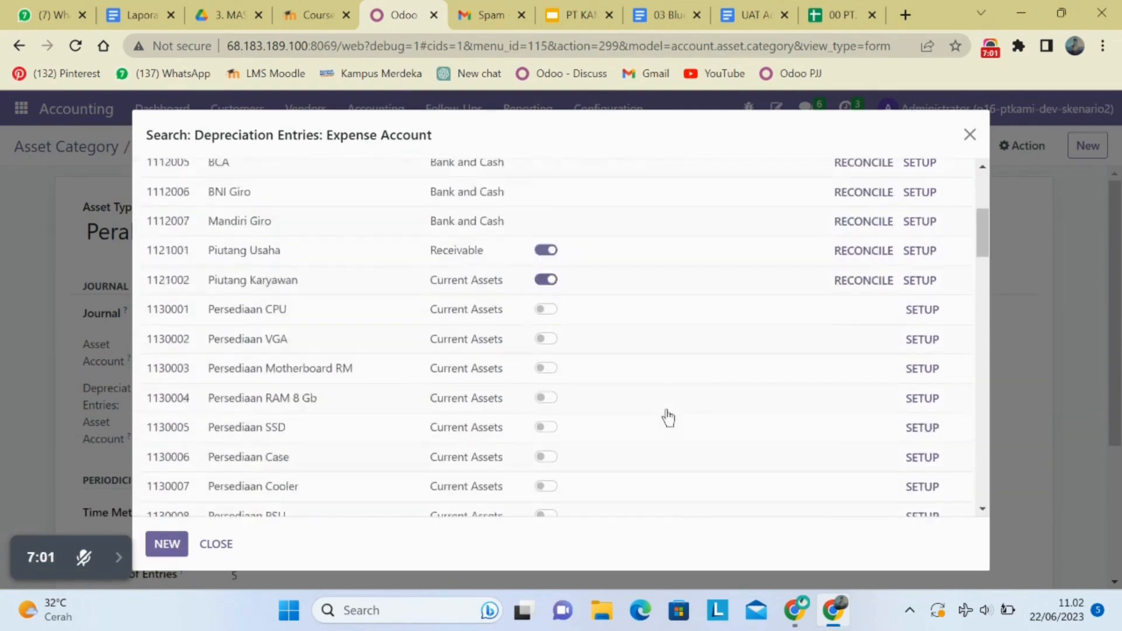
scroll(669, 417, up, 5)
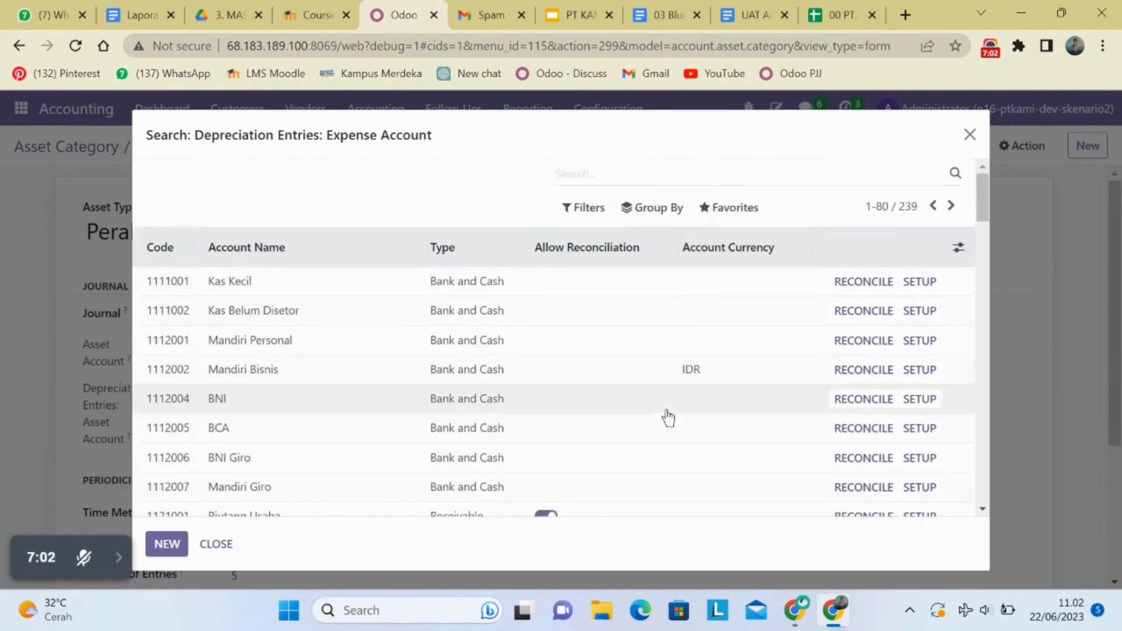
click(949, 203)
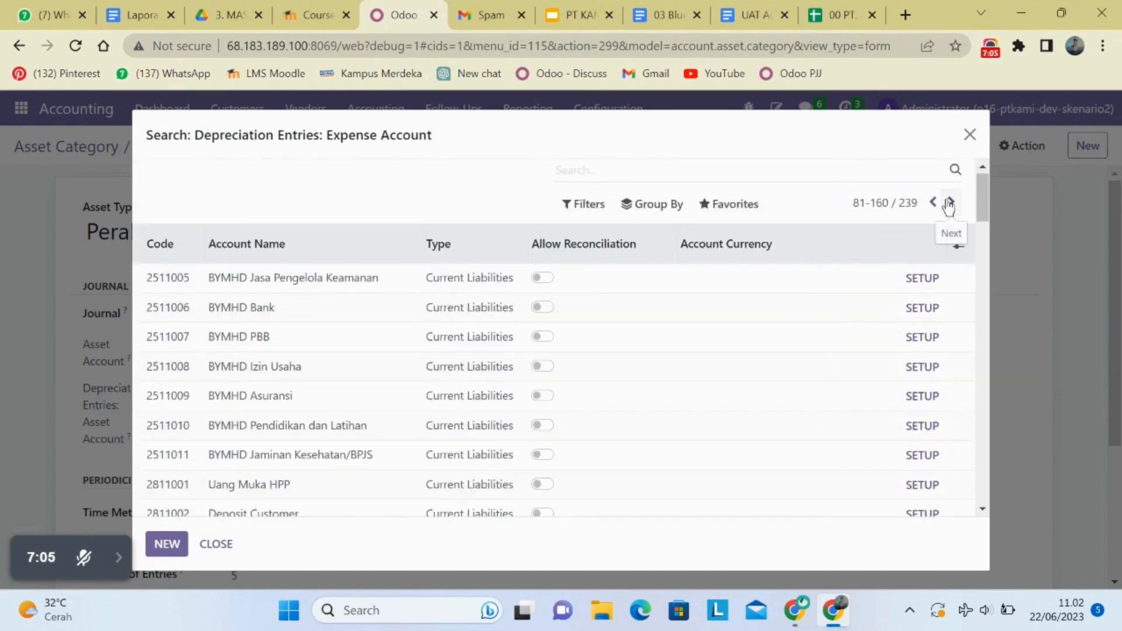
click(950, 203)
scroll(510, 500, down, 7)
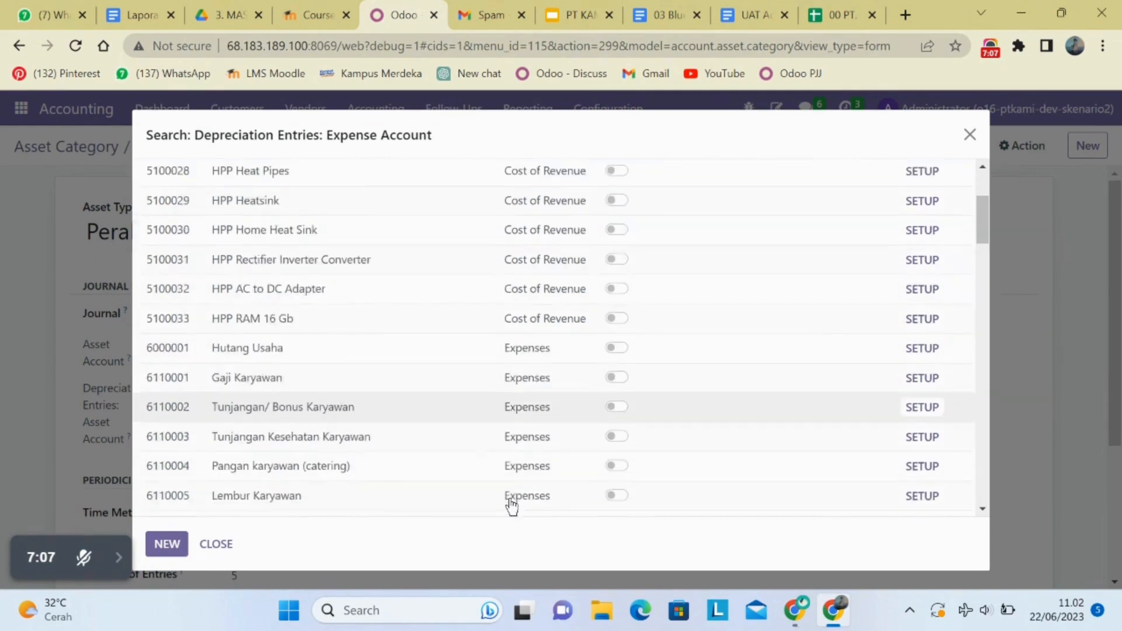
scroll(512, 506, down, 10)
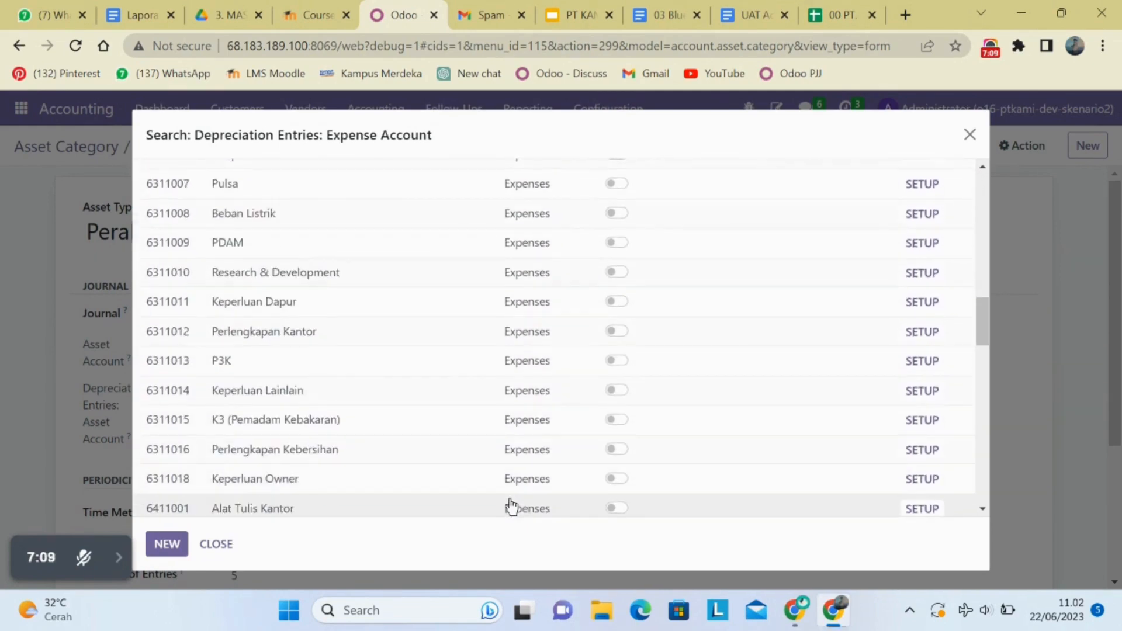
scroll(511, 503, down, 8)
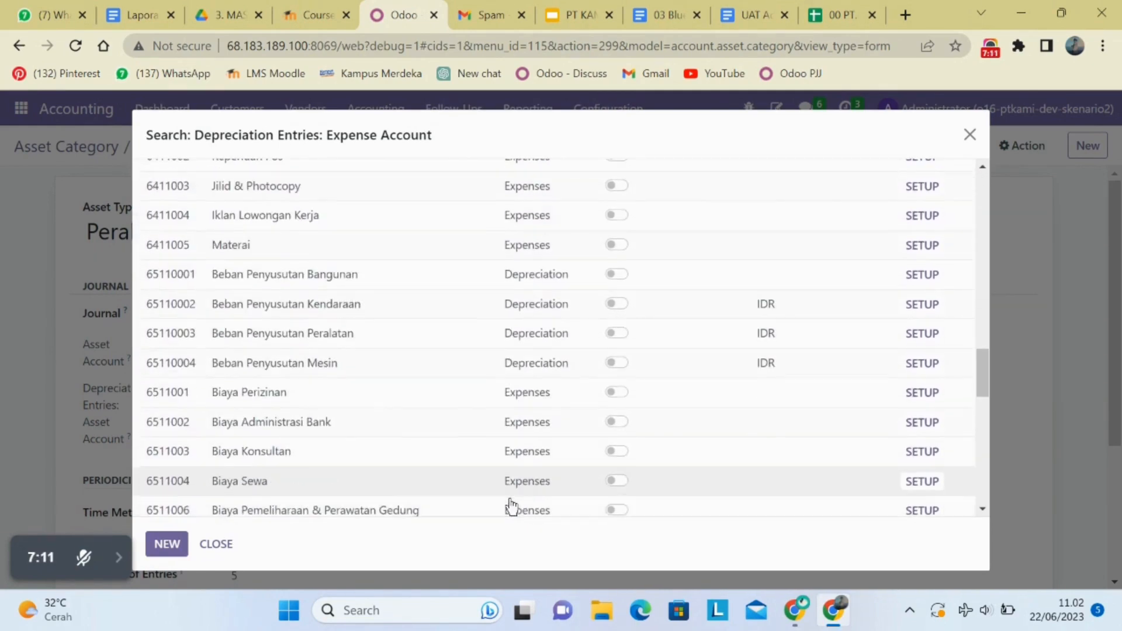
click(449, 335)
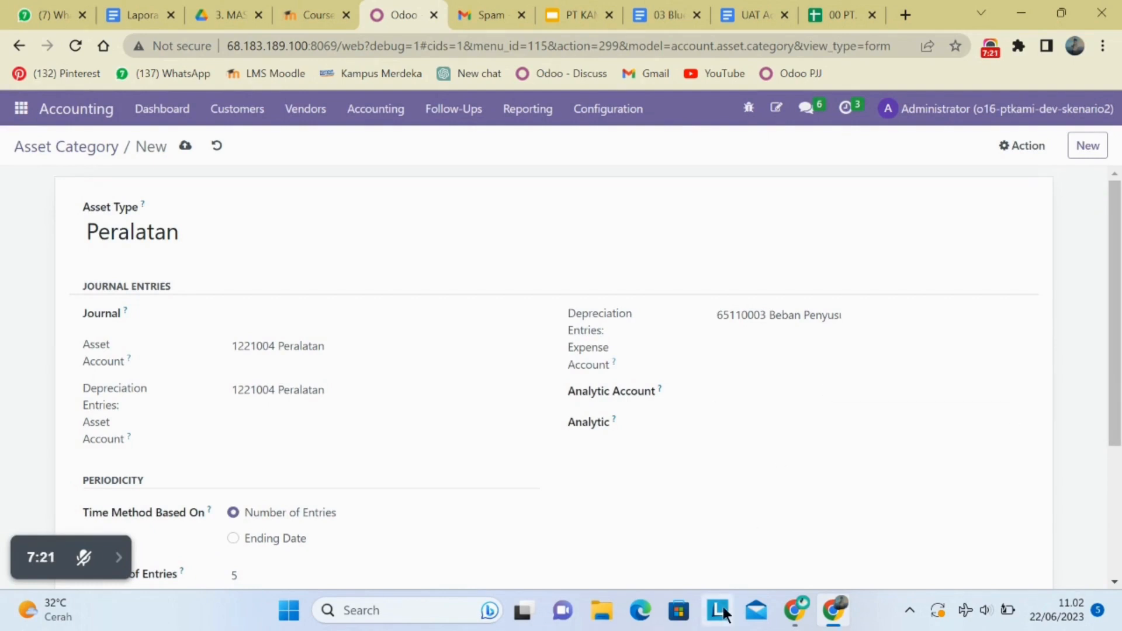
Step: Review the periodicity and depreciation method settings of the new asset category, and discard the unsaved record
scroll(700, 547, down, 2)
scroll(700, 546, down, 1)
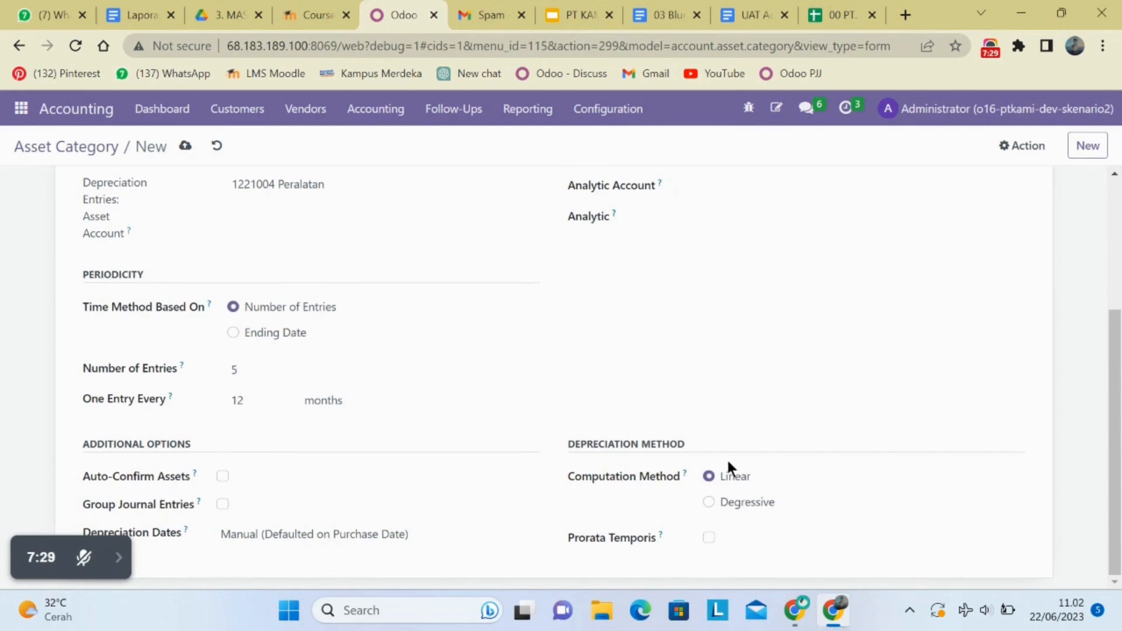
scroll(459, 516, up, 3)
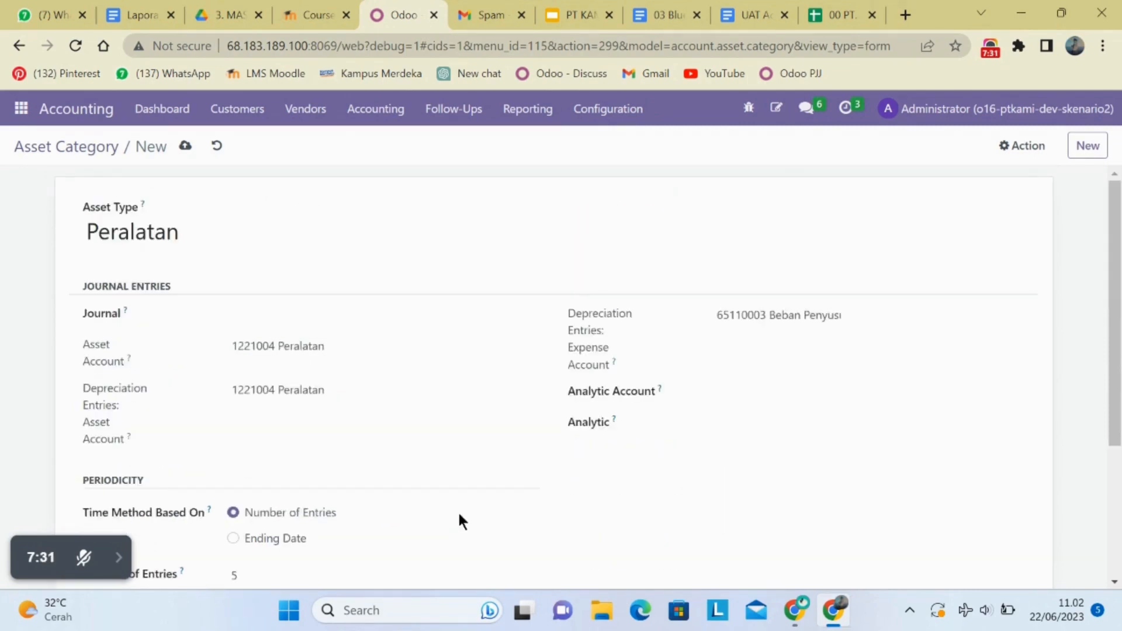
click(220, 146)
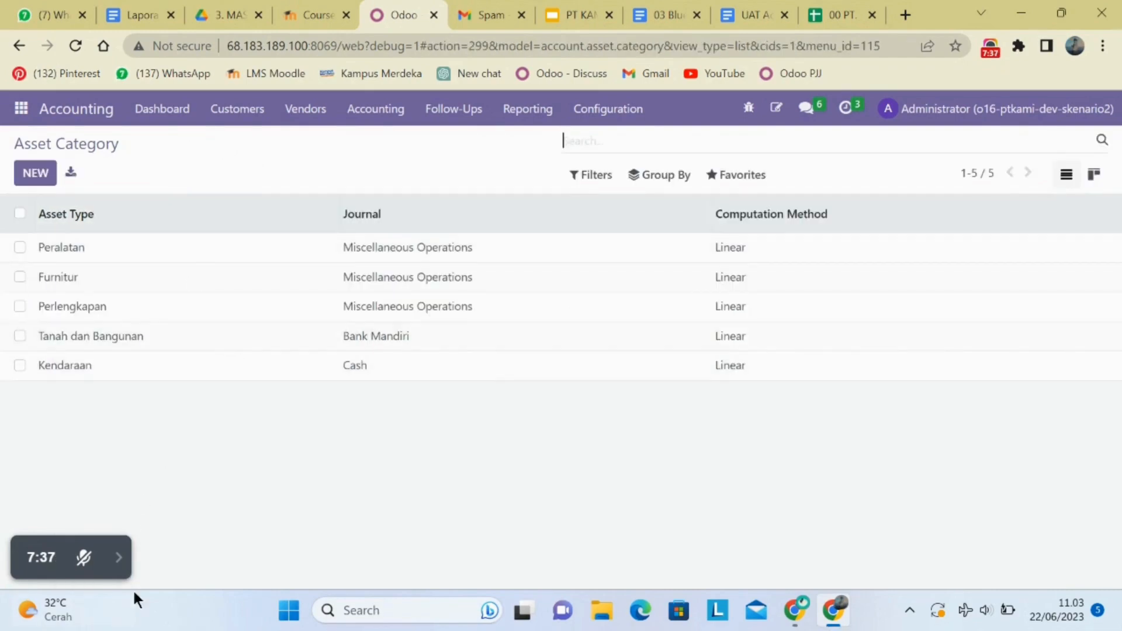
drag(134, 570, 113, 563)
click(115, 561)
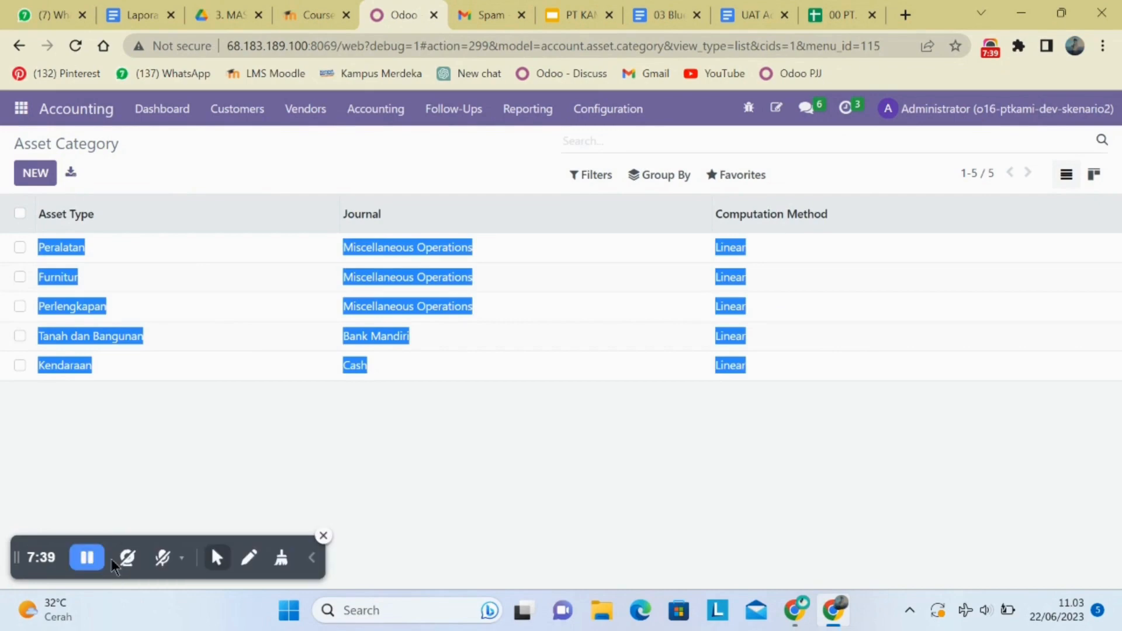
click(83, 559)
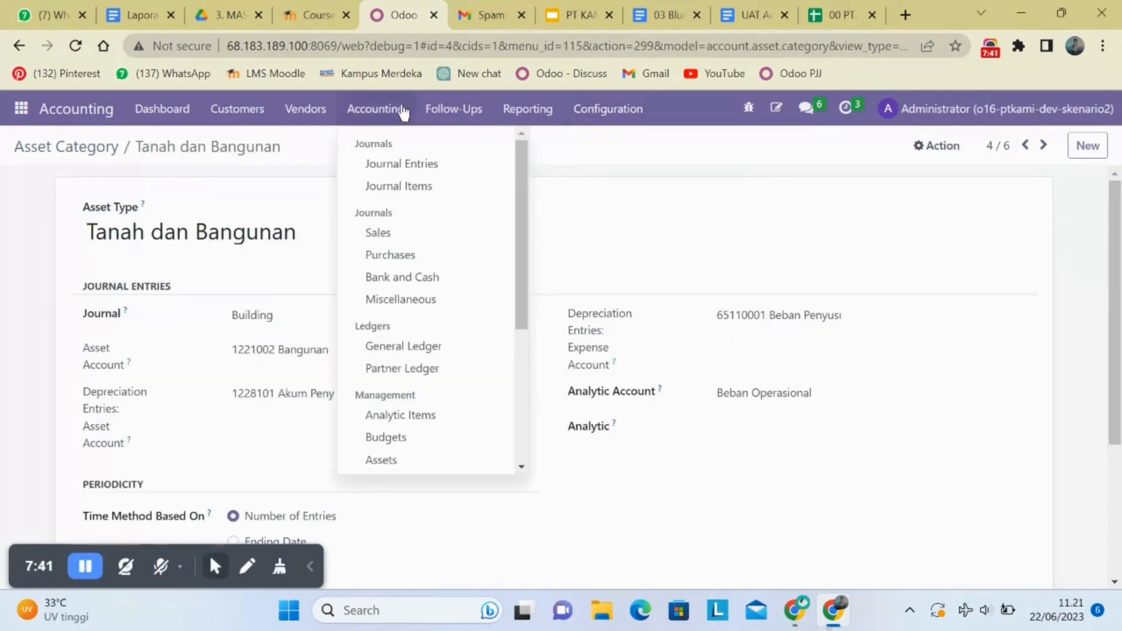
Step: Open the Assets list in Accounting and look through the asset records and their categories
click(395, 105)
click(395, 105)
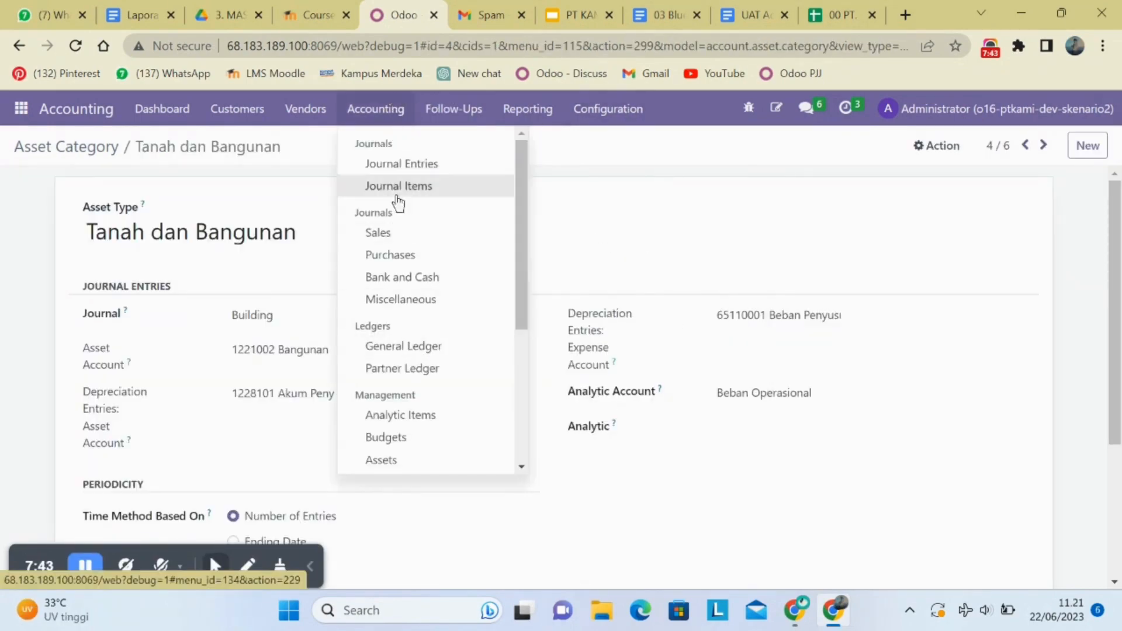
scroll(402, 389, down, 3)
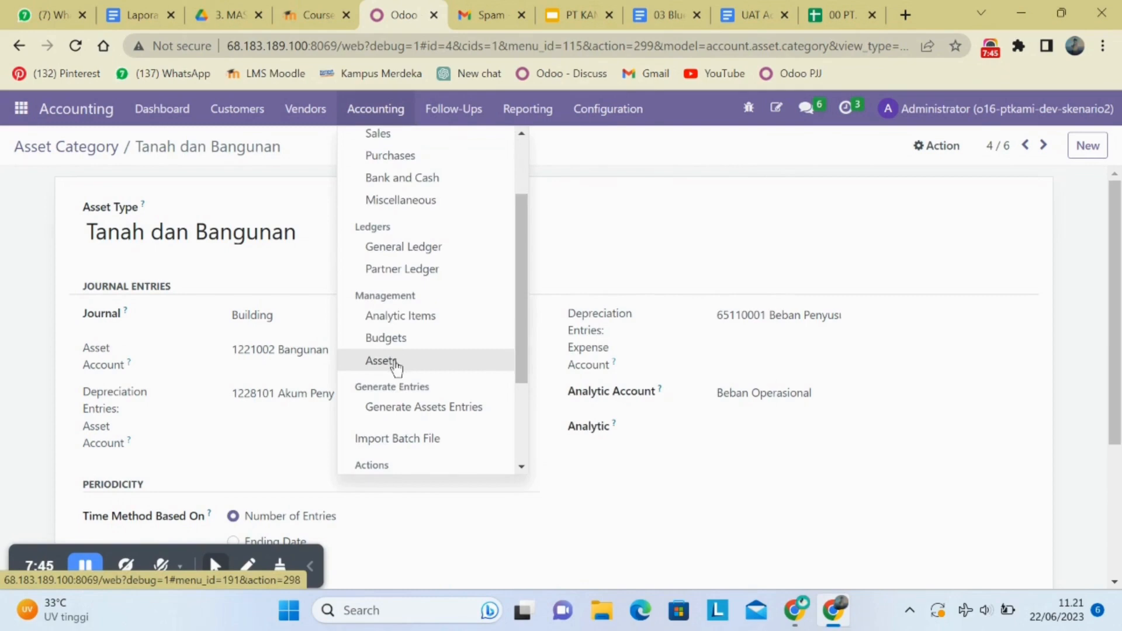
click(395, 365)
scroll(301, 253, down, 13)
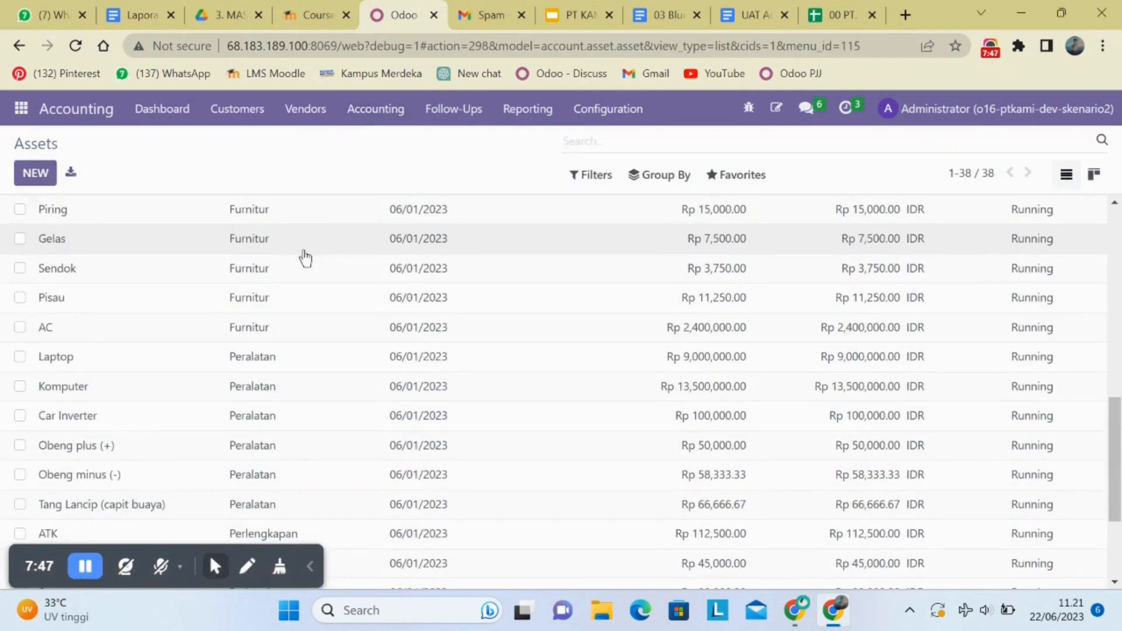
scroll(303, 256, up, 13)
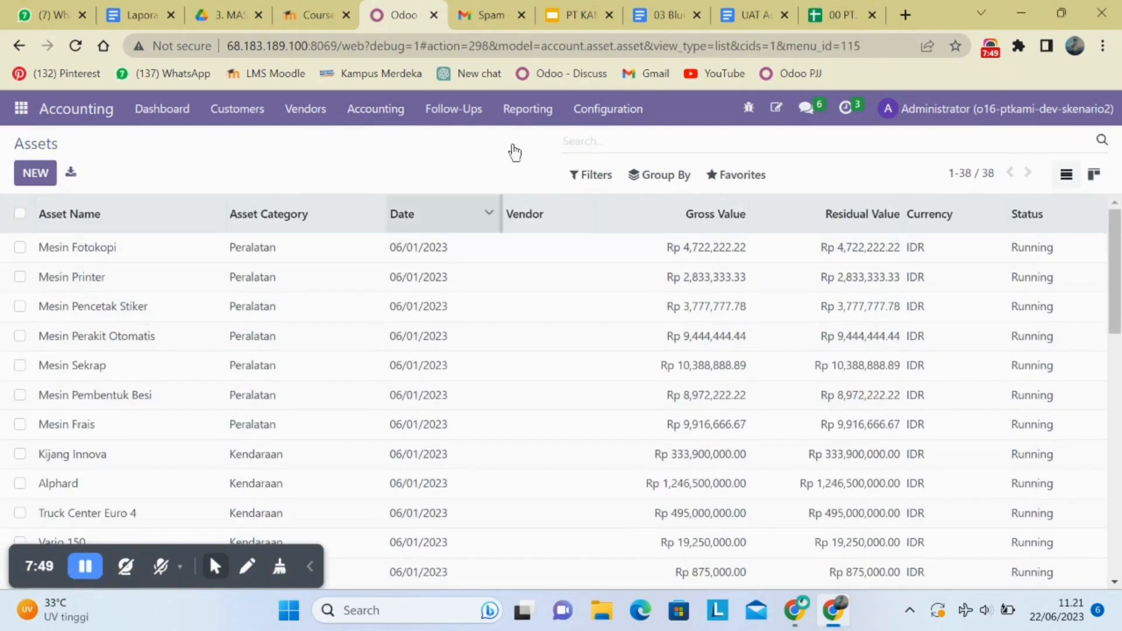
Step: Start a record import for the assets and load the file 00 PT. KAMI All Data (6)
click(734, 175)
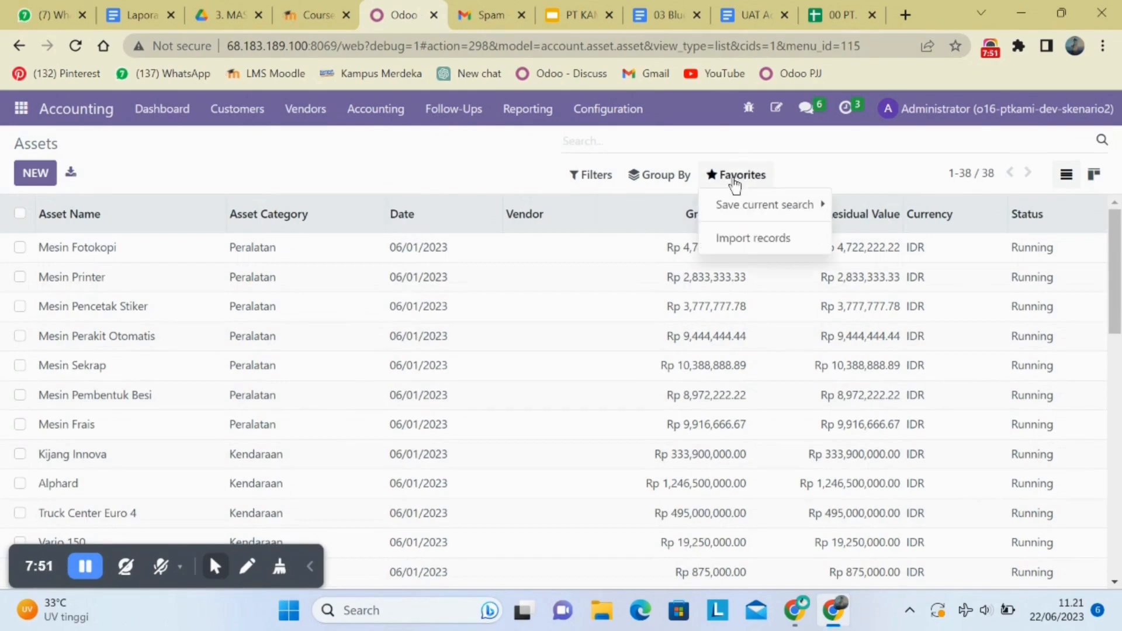
click(732, 239)
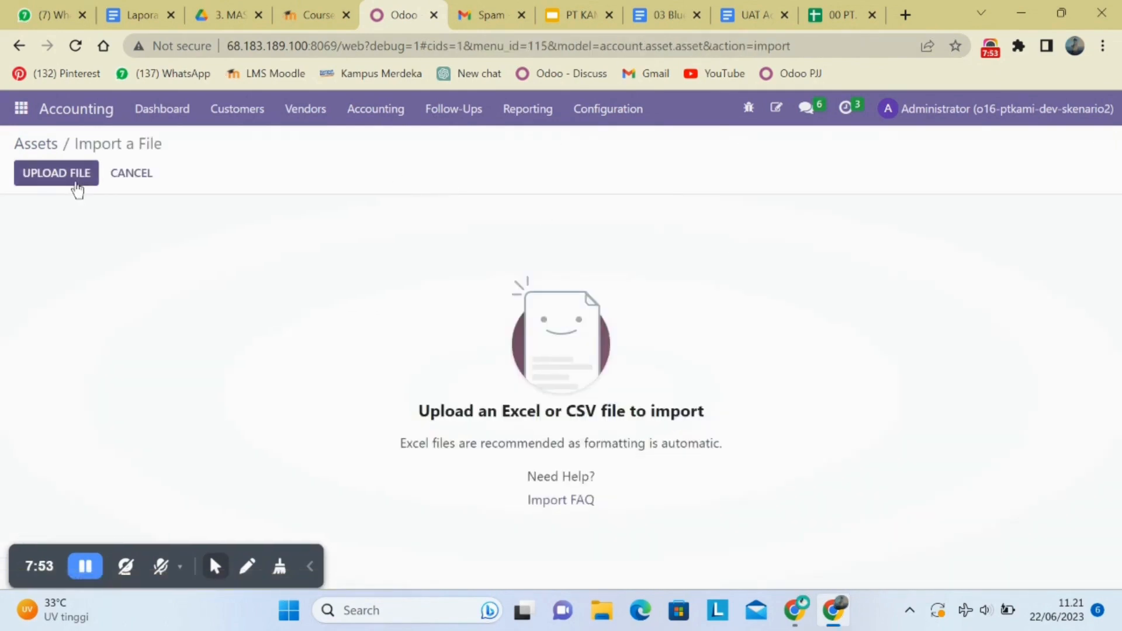
click(75, 188)
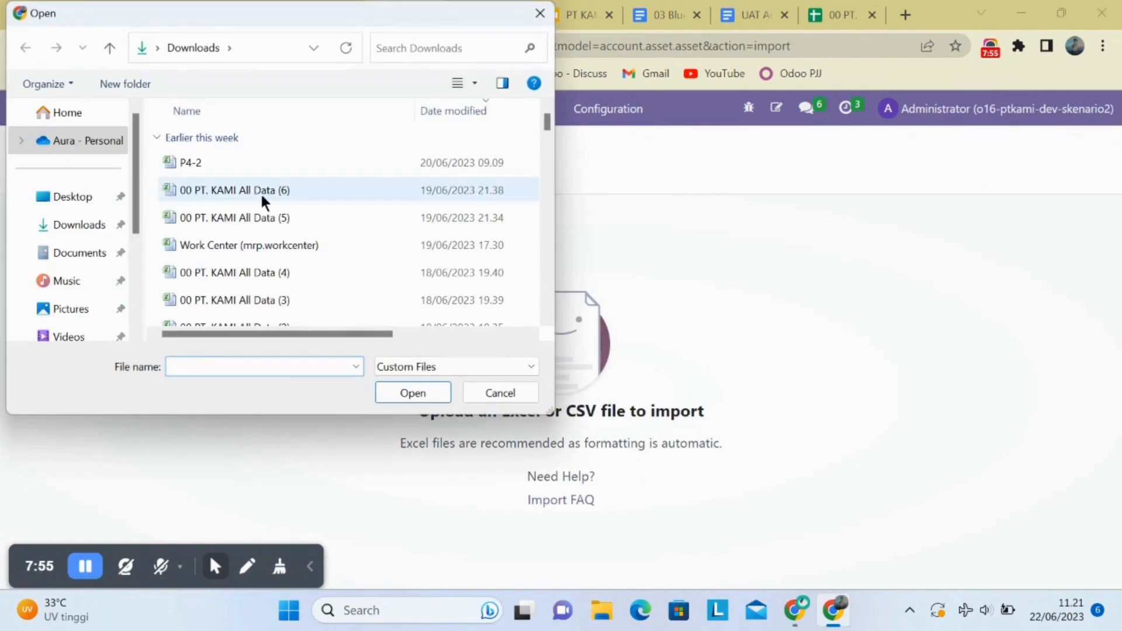
click(264, 199)
click(414, 392)
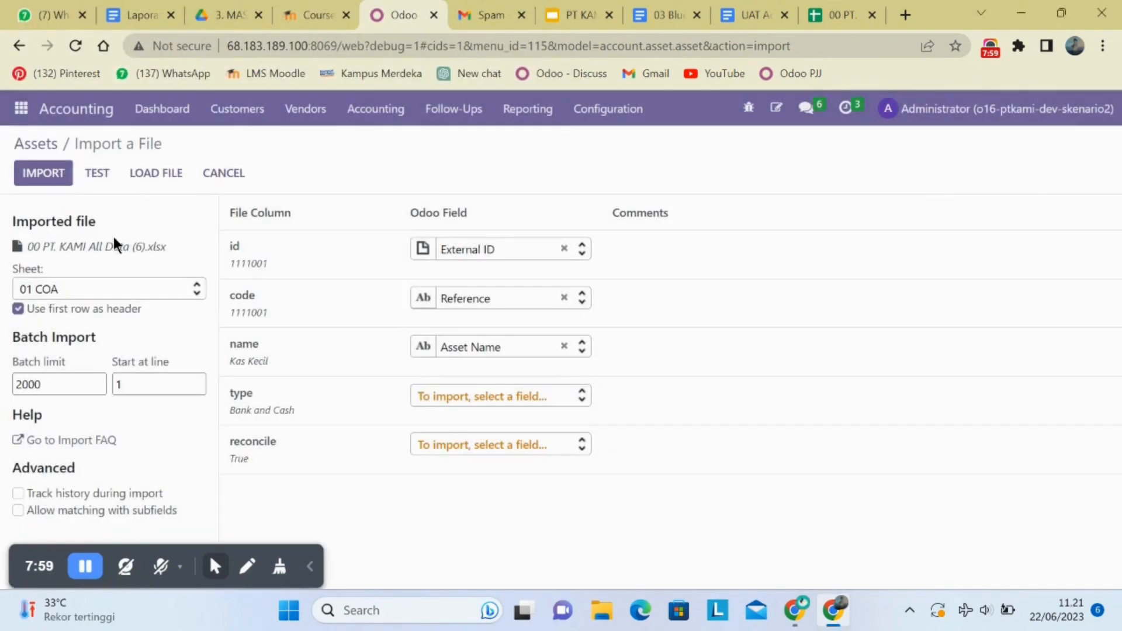
Step: Choose the 04c List Assets sheet, test the asset import, and cancel it without importing
click(65, 289)
scroll(79, 386, down, 5)
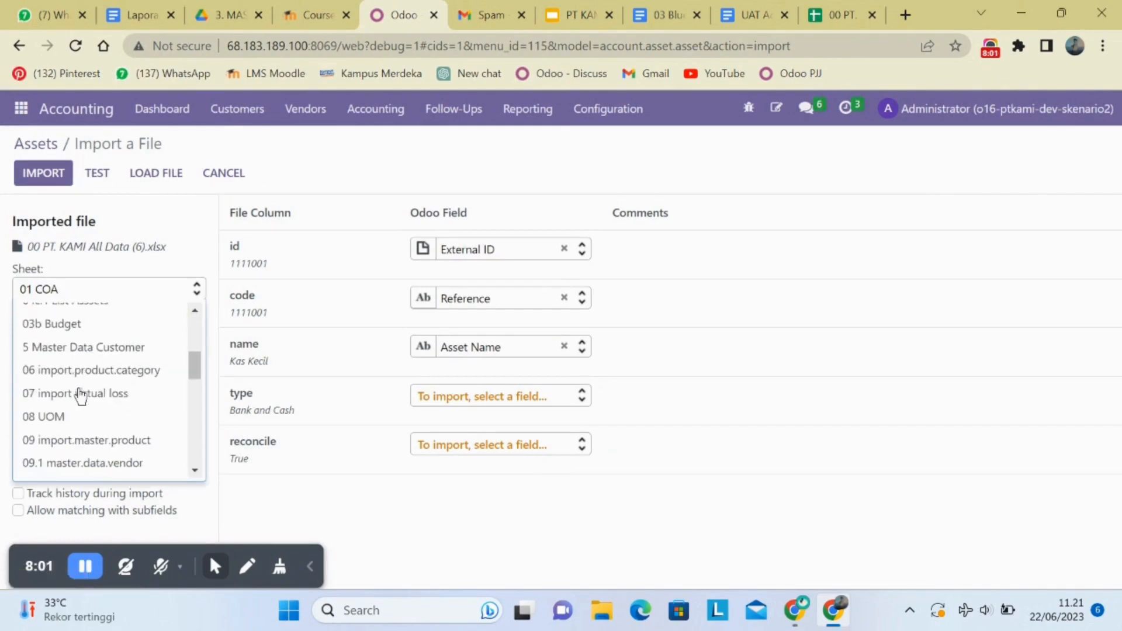
scroll(80, 395, down, 2)
scroll(80, 393, up, 4)
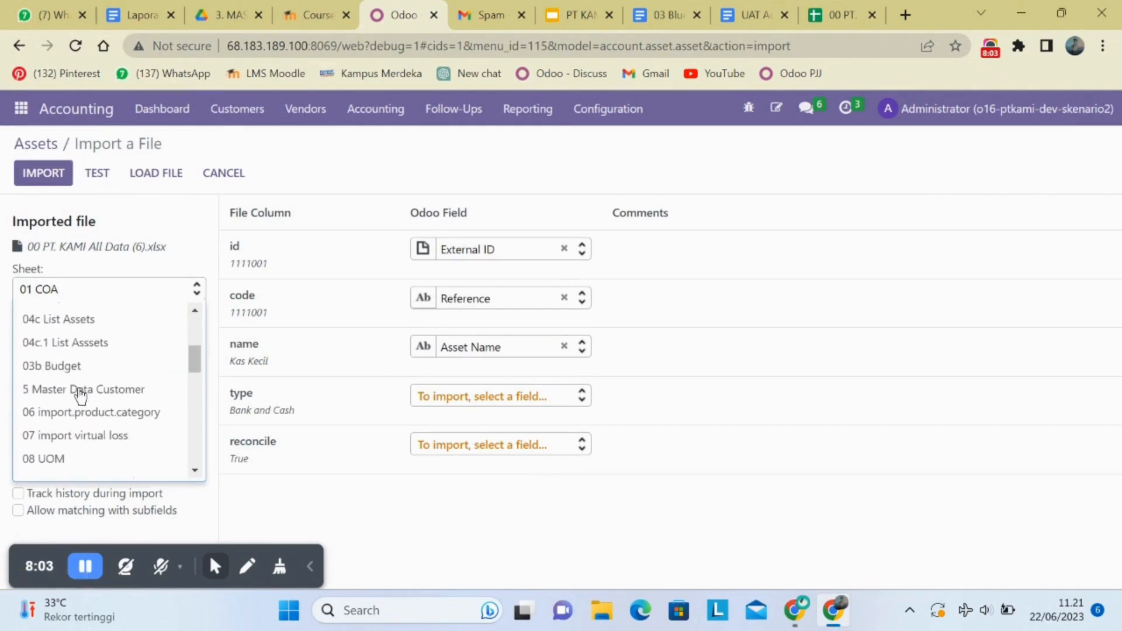
click(89, 322)
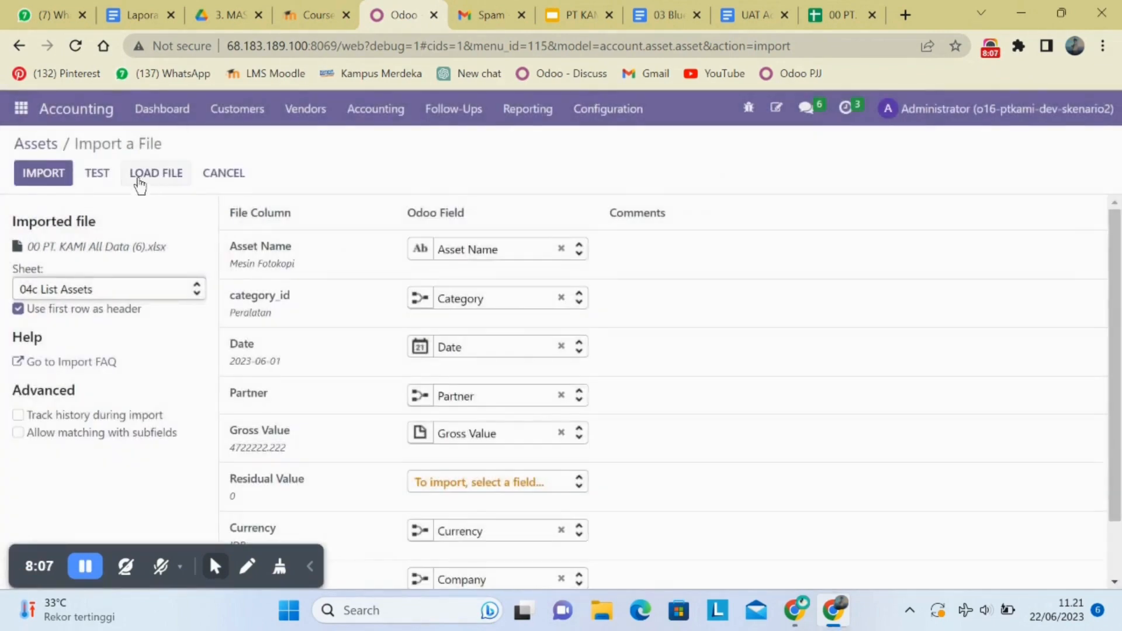
click(105, 174)
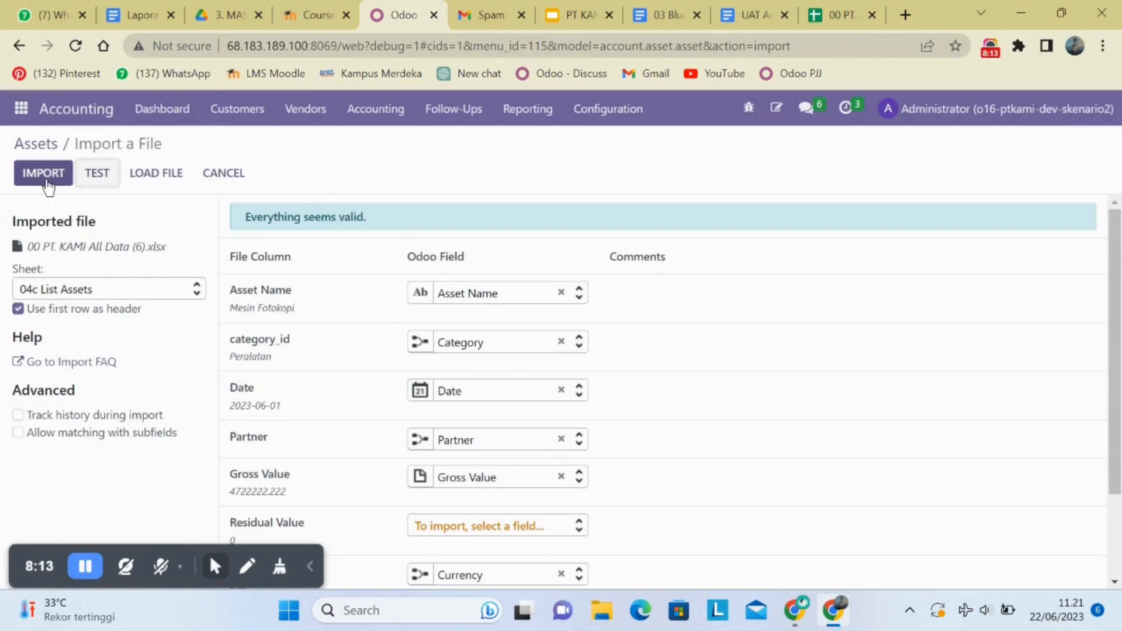
click(225, 177)
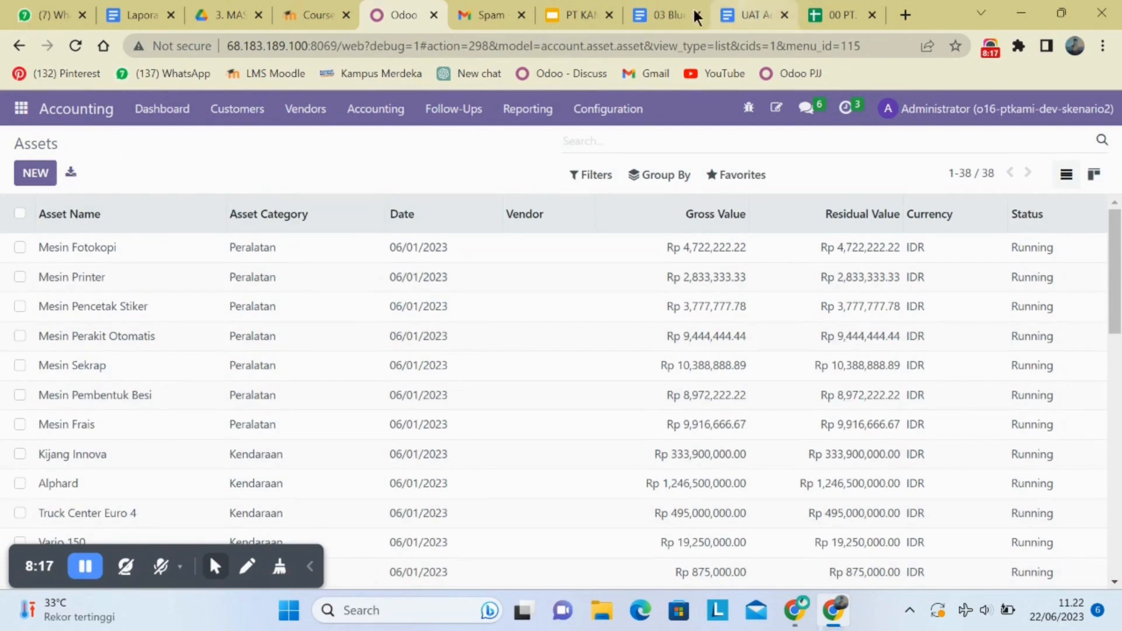
Step: Switch to the 00 PT. KAMI All Data spreadsheet to check the 04c List Assets source data, and return to the Odoo assets list
click(832, 12)
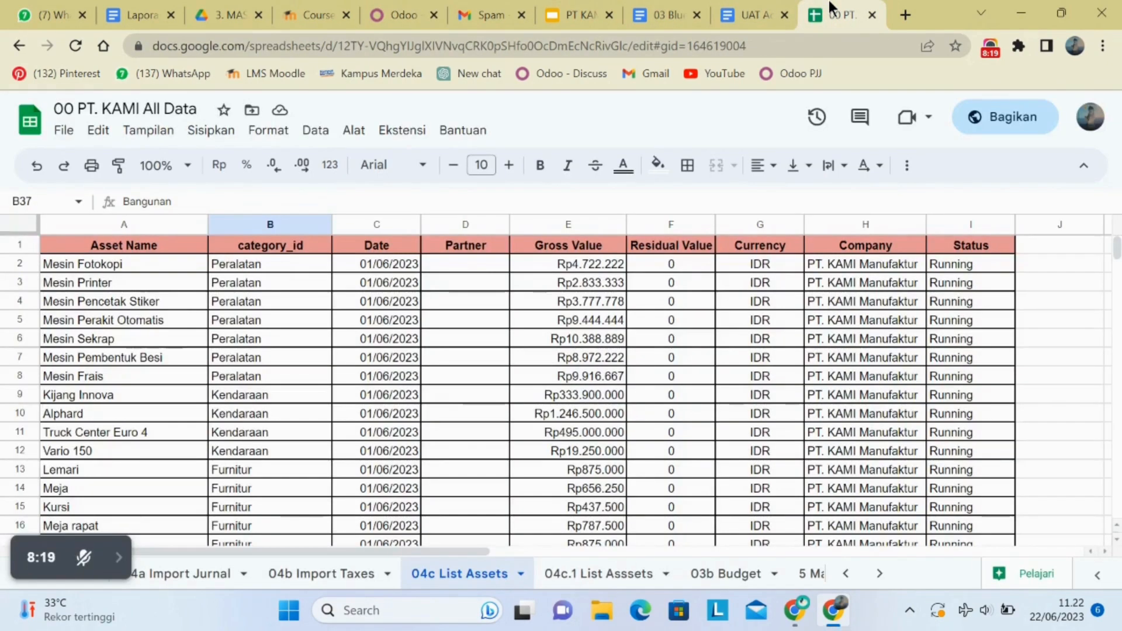
click(386, 8)
mouse_move(210, 556)
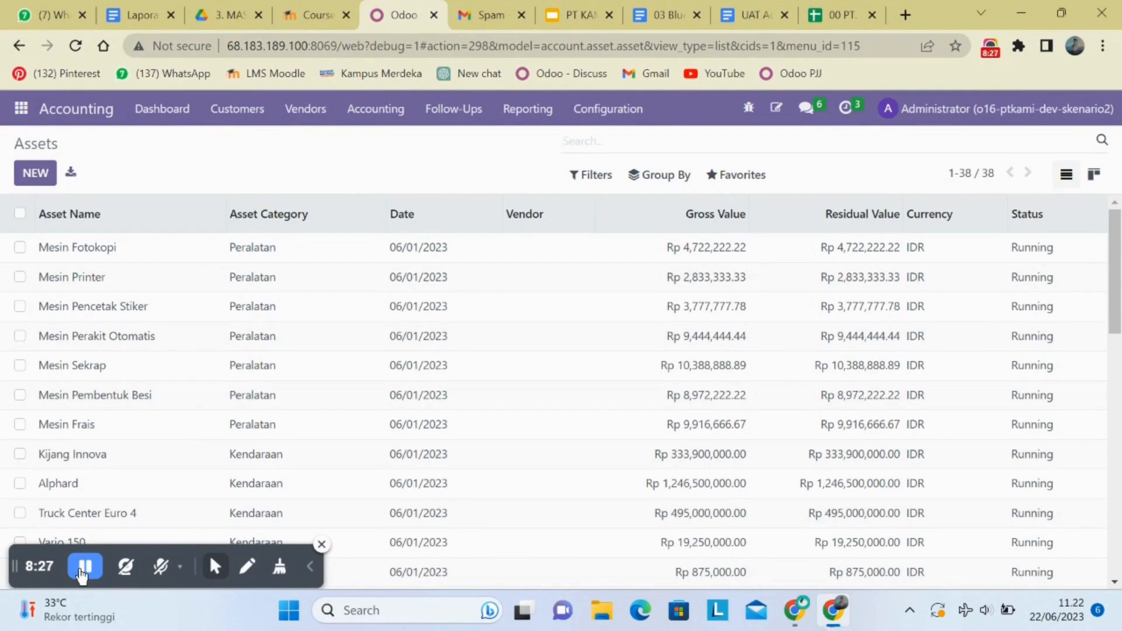
click(82, 569)
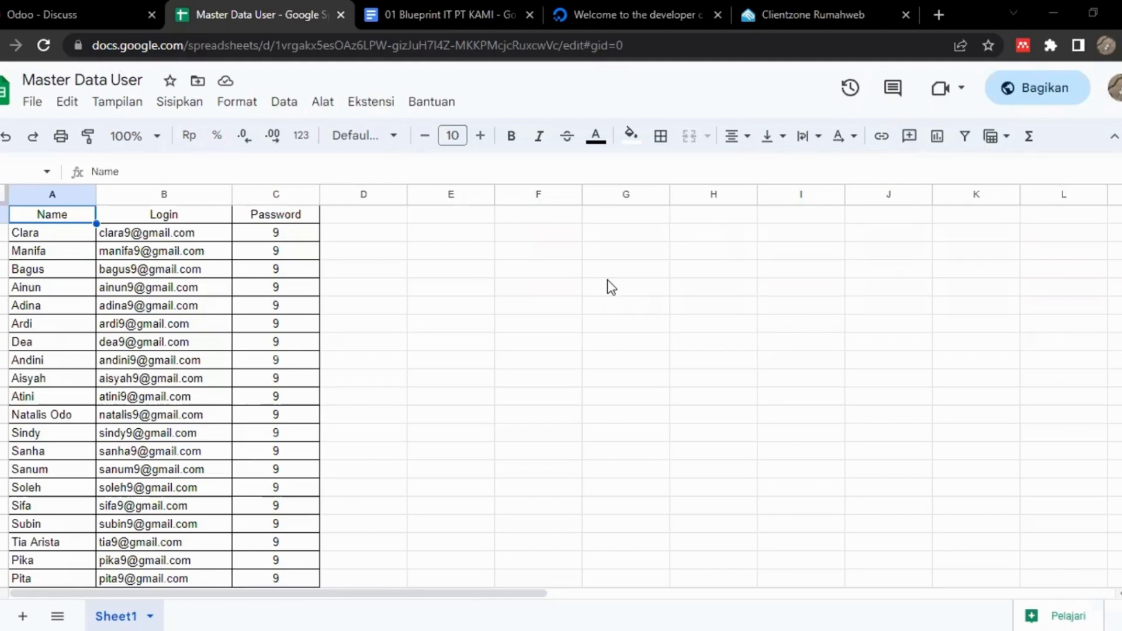
Step: Review the full list of names and logins in the Master Data User spreadsheet
scroll(516, 290, down, 5)
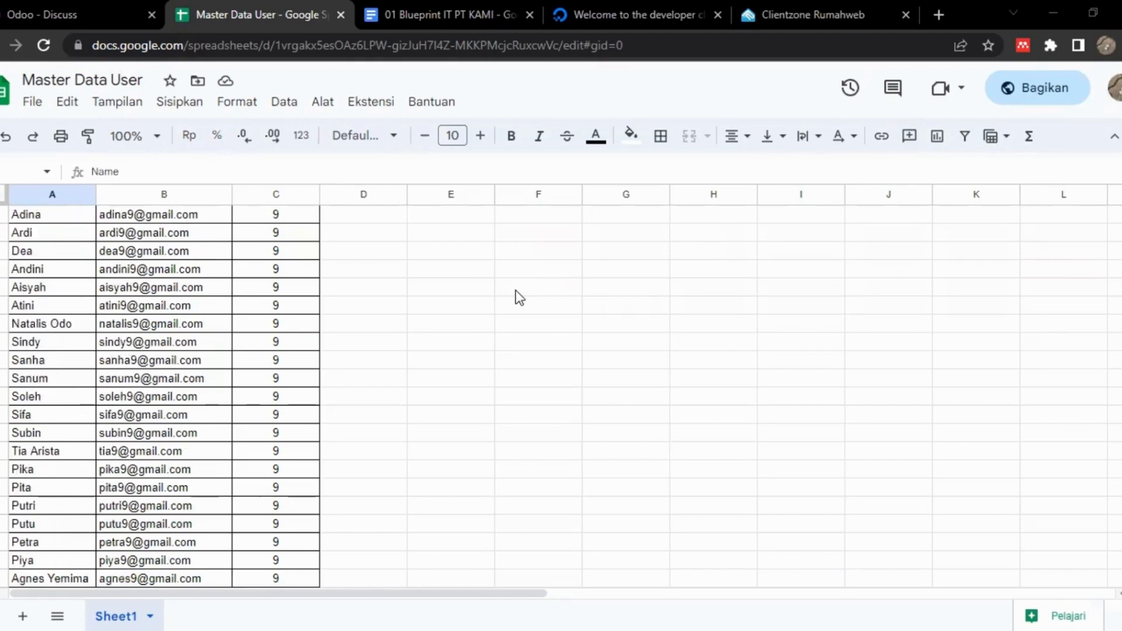
scroll(516, 290, down, 4)
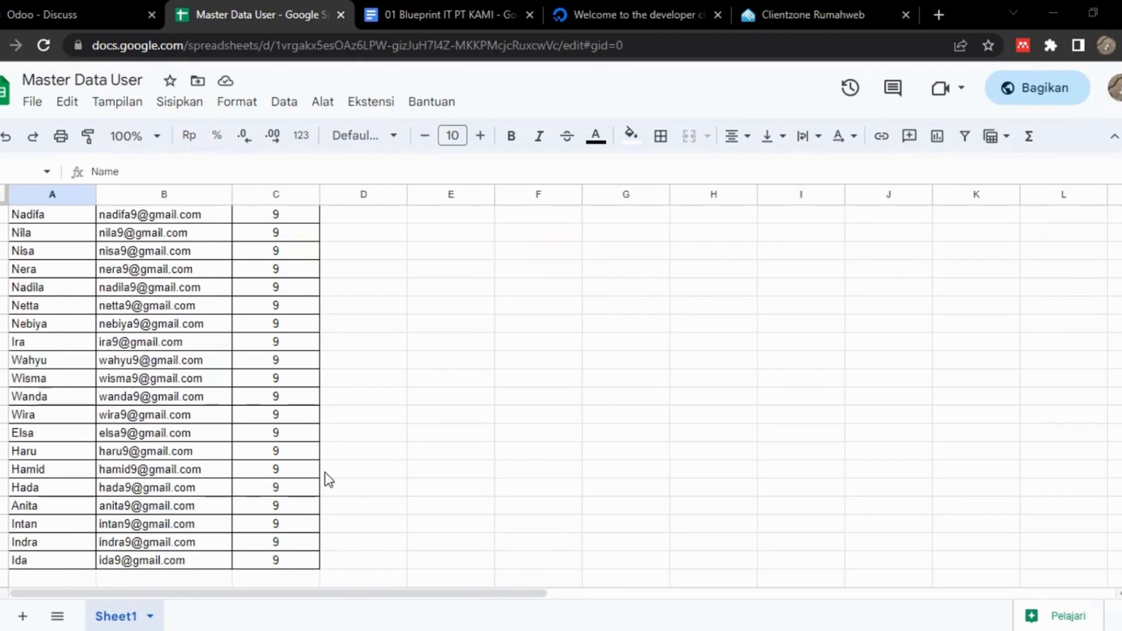
scroll(328, 480, up, 10)
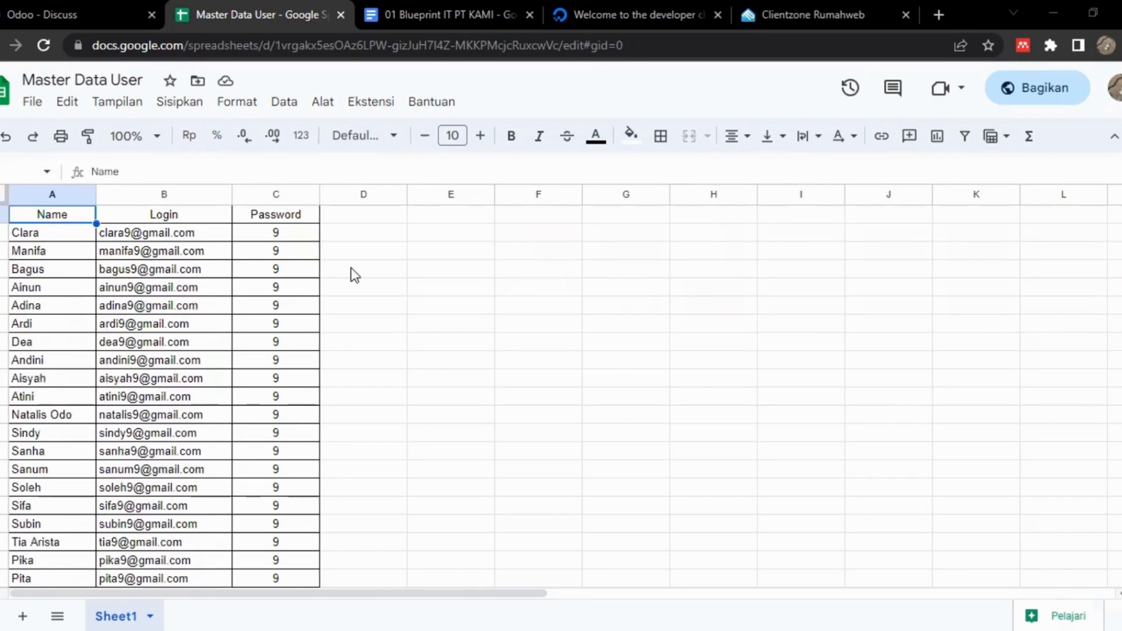
Step: Switch to Odoo, open the general settings and go to the user management list
click(72, 8)
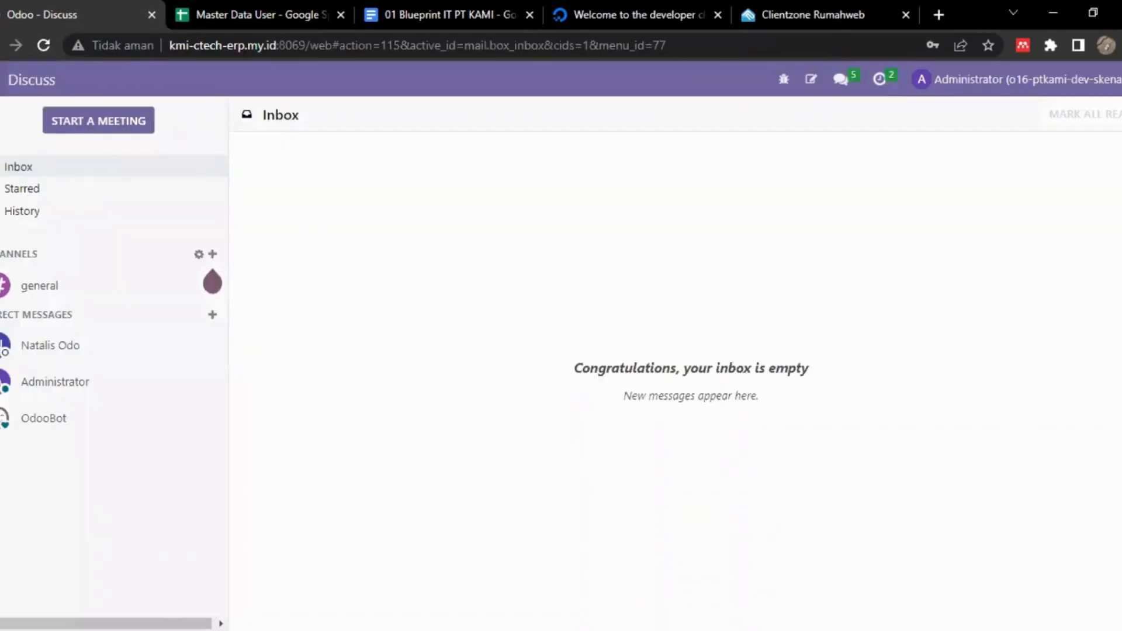
click(1, 80)
scroll(23, 413, down, 4)
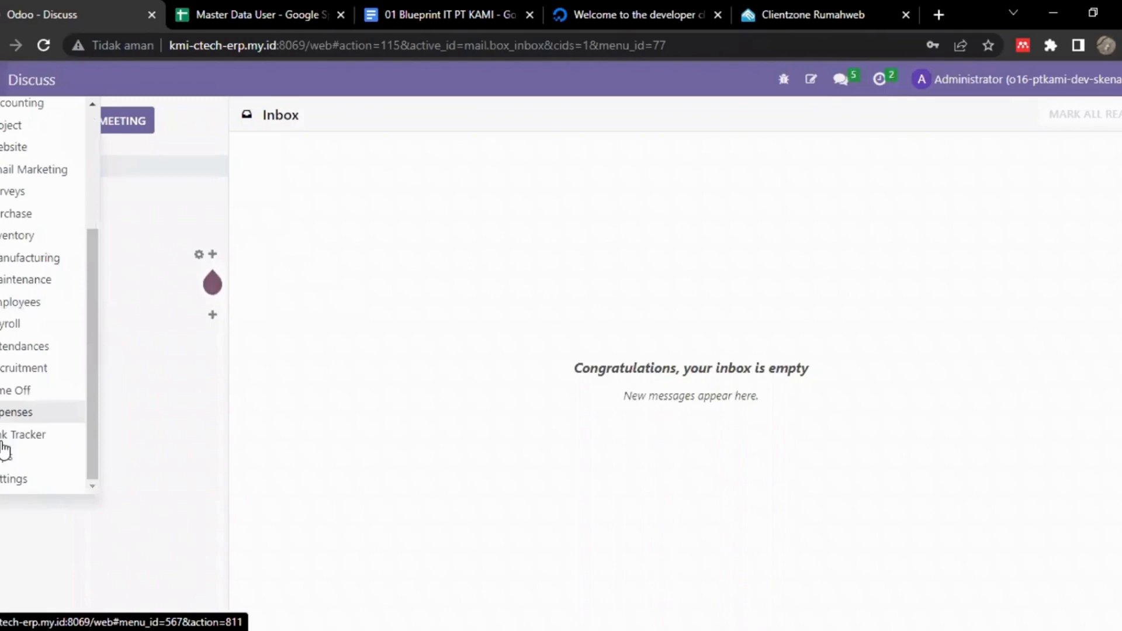
click(18, 477)
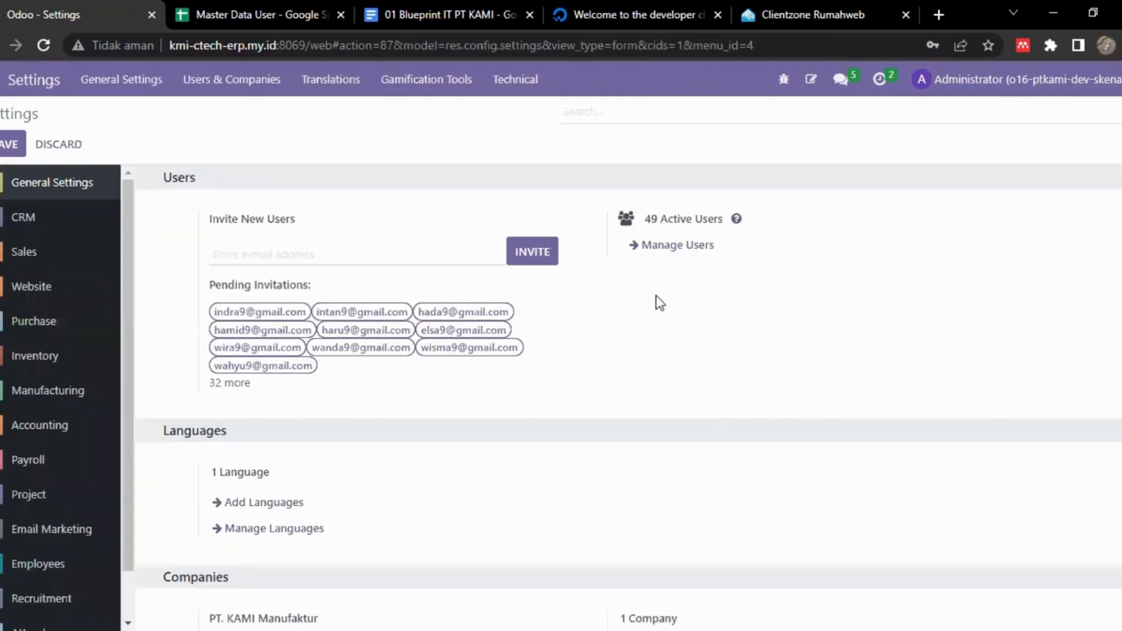
click(683, 253)
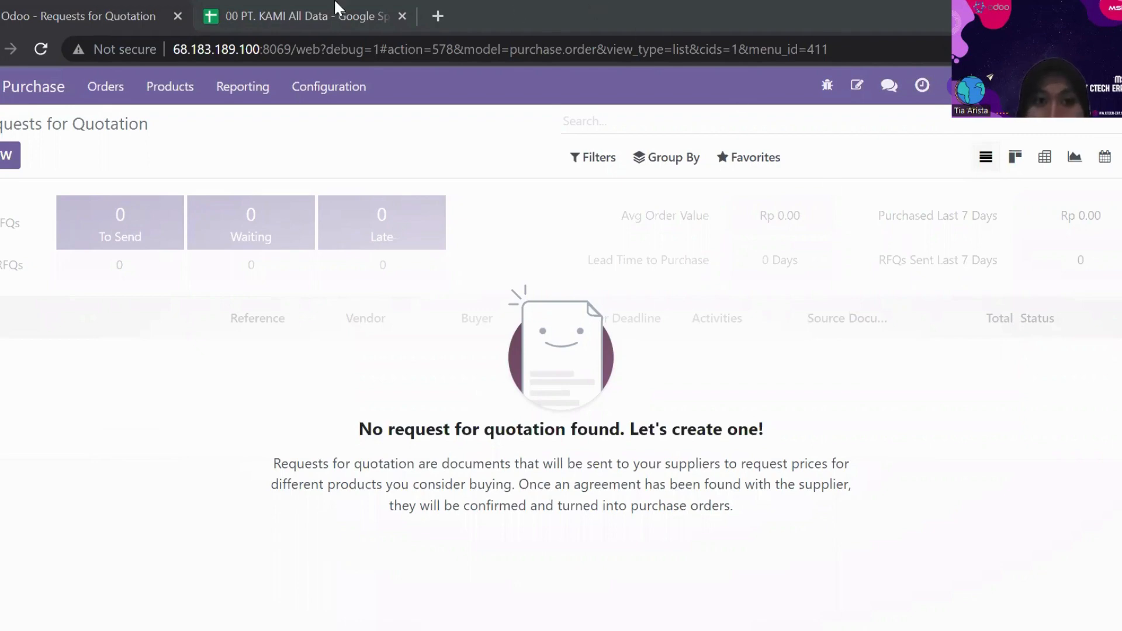
Step: Check the source spreadsheet, start a record import for the requests for quotation, and load the file 00 PT. KAMI All Data (2)
click(310, 5)
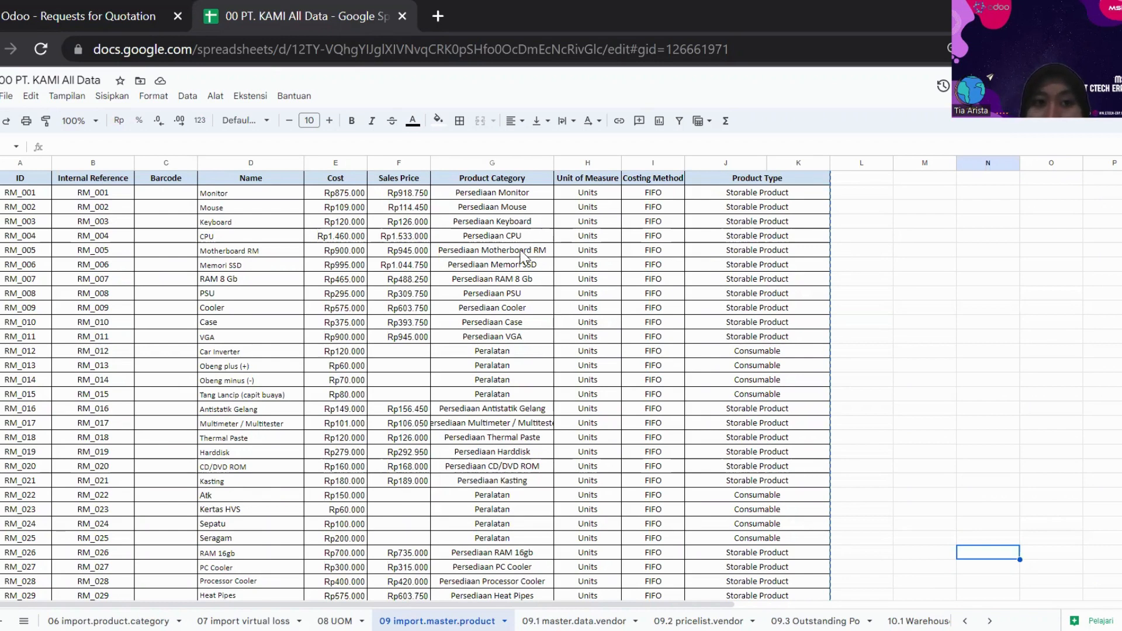
click(151, 7)
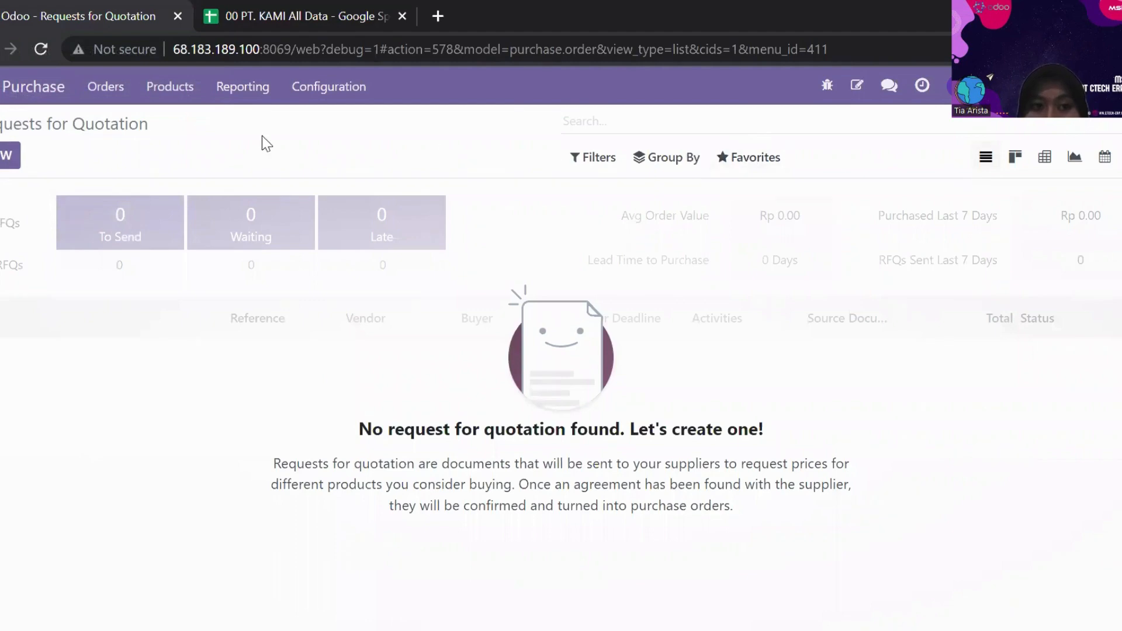
click(753, 156)
click(765, 229)
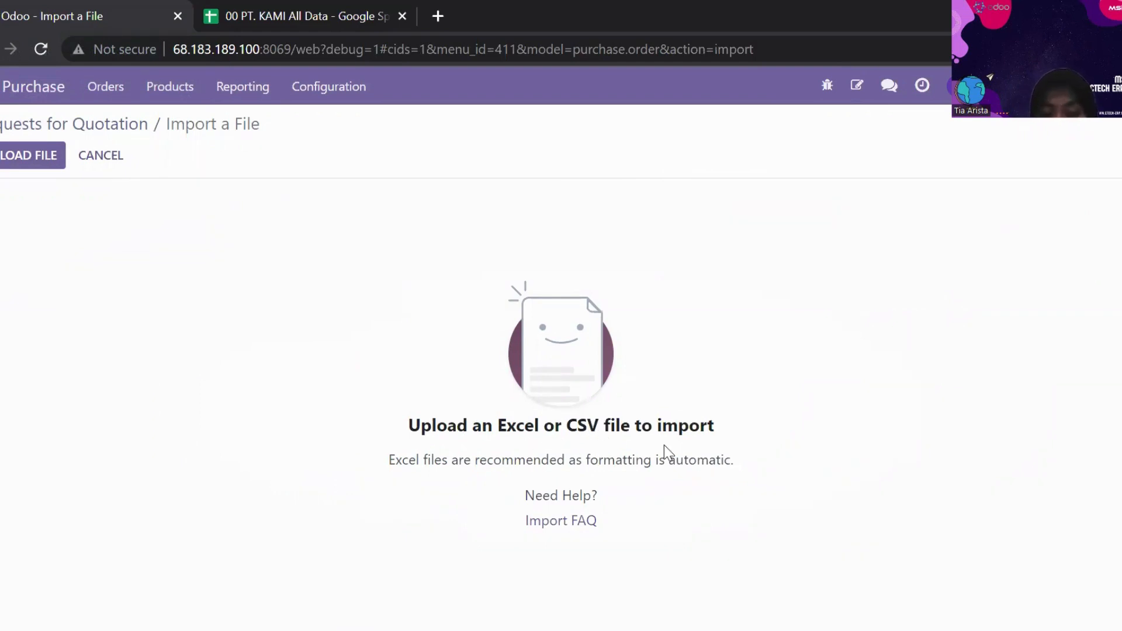
click(33, 153)
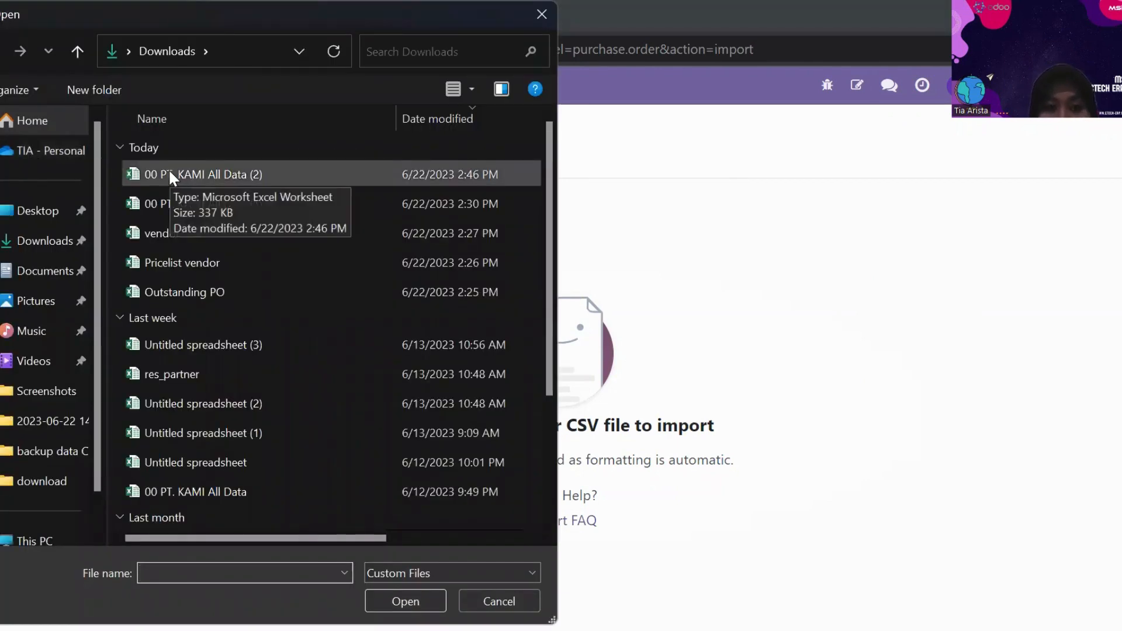
click(170, 175)
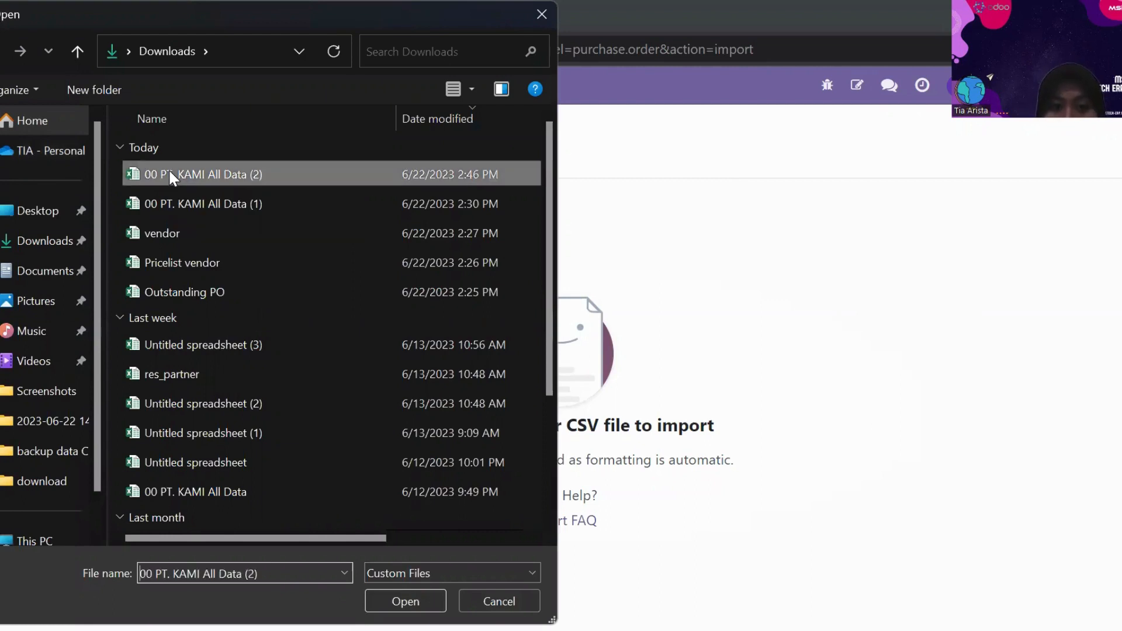
click(435, 601)
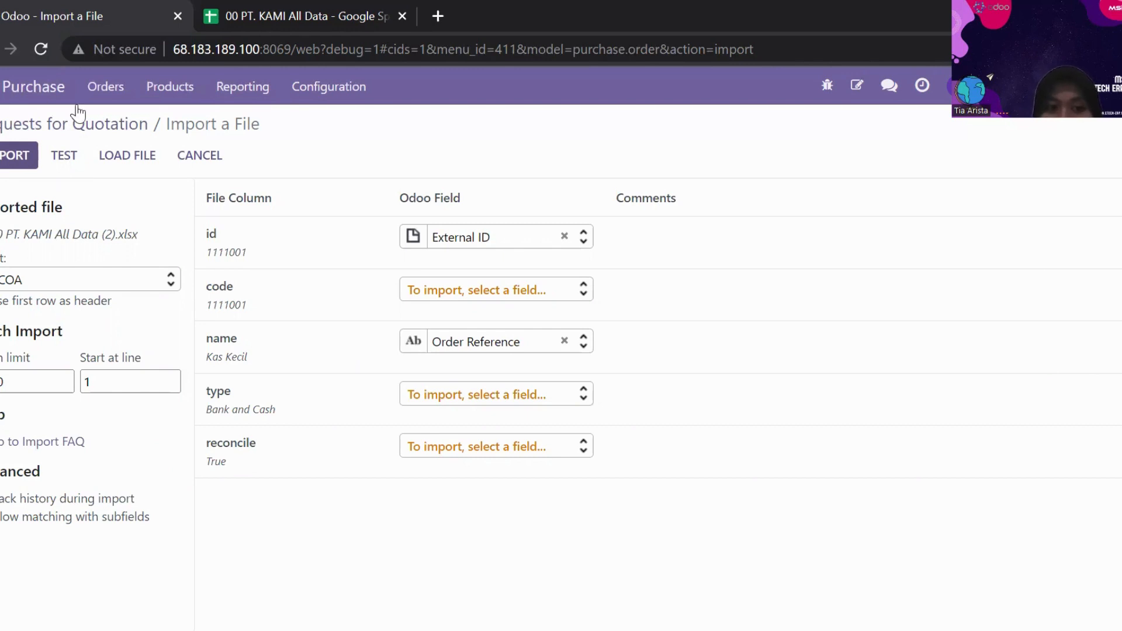
Step: Choose the 09.3 Outstanding Po sheet, test it, and import its requests for quotation
click(155, 279)
drag(166, 324, 163, 377)
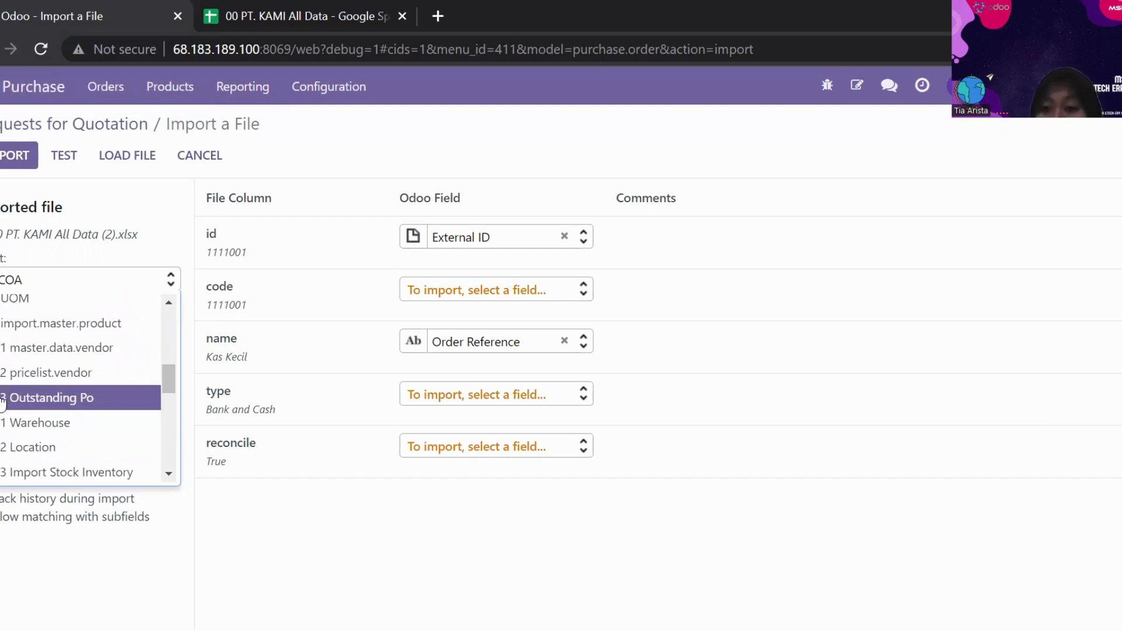
click(3, 401)
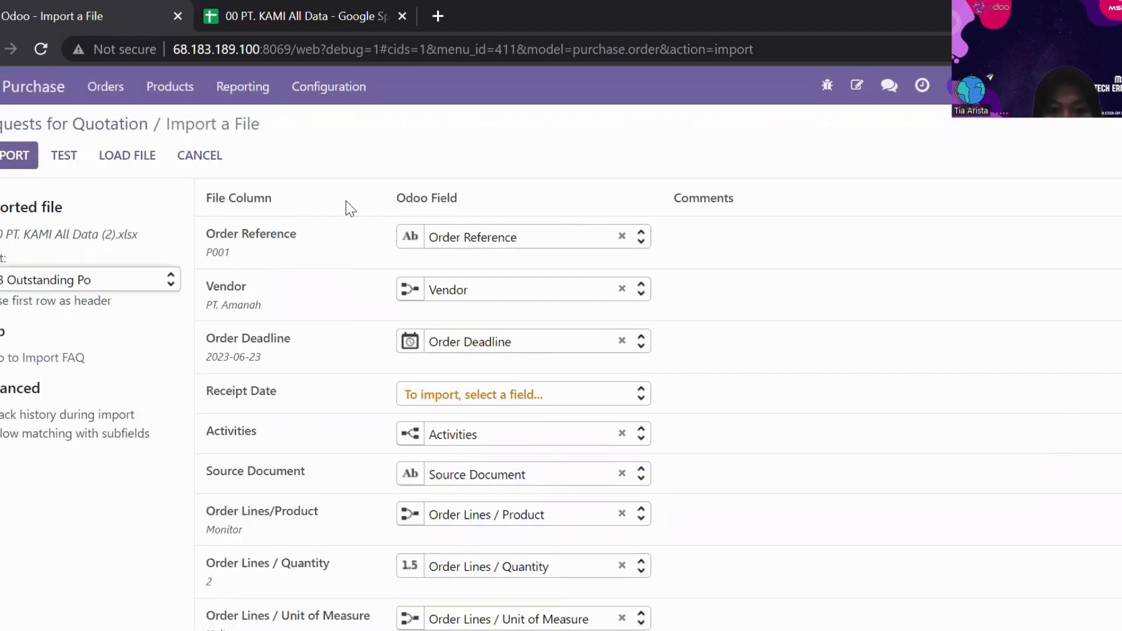
click(69, 155)
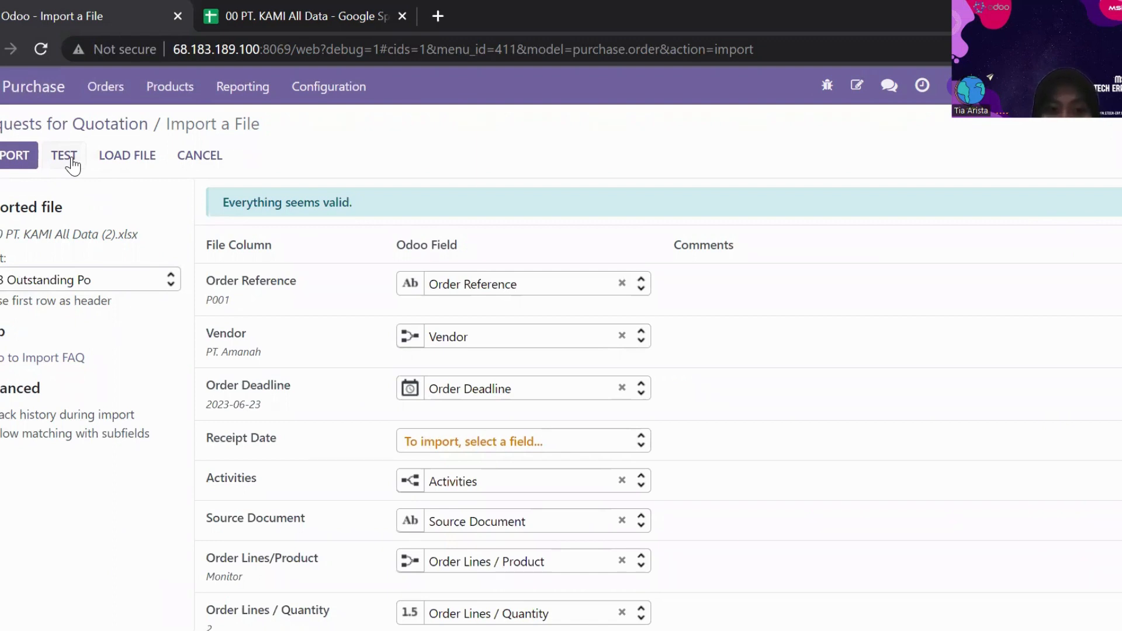
click(17, 153)
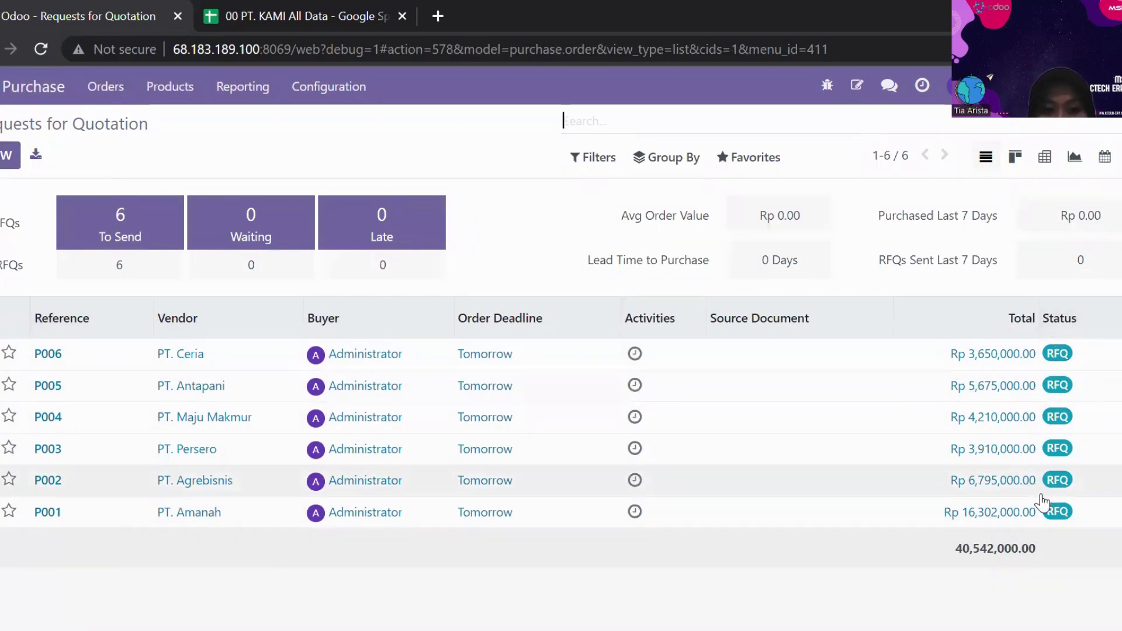
Step: Switch to the source spreadsheet and review the vendor and order line data from the end up to the headers of the 09.3 Outstanding Po sheet
click(266, 9)
click(842, 619)
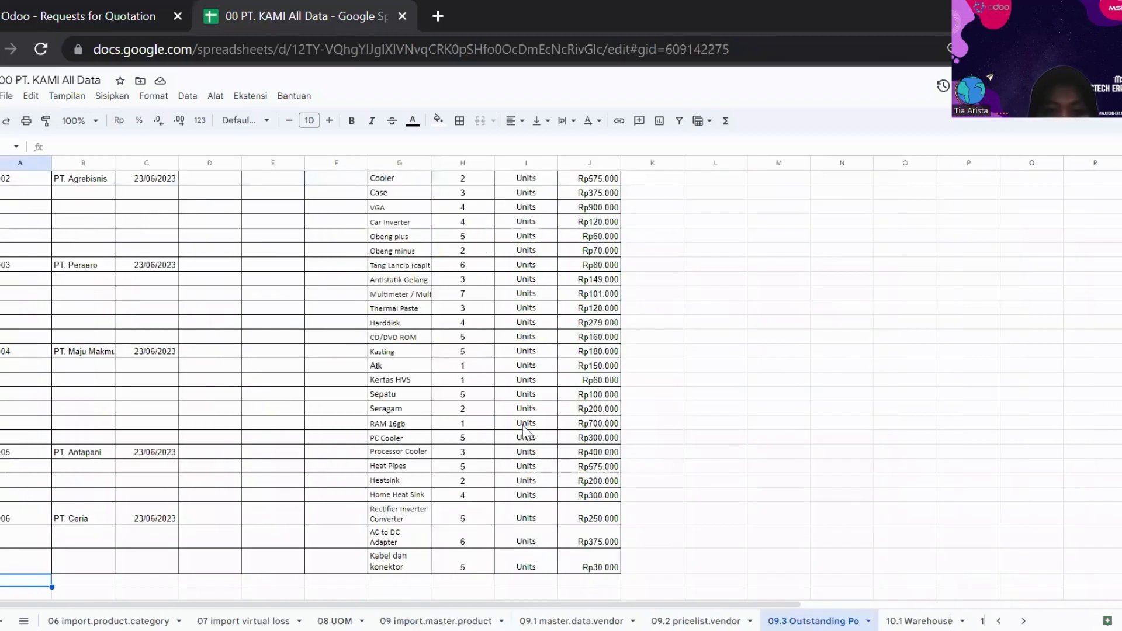
click(332, 391)
key(Up)
key(Up)
key(Up)
key(Up)
key(Up)
key(Up)
key(Up)
key(Up)
key(Up)
key(Up)
key(Up)
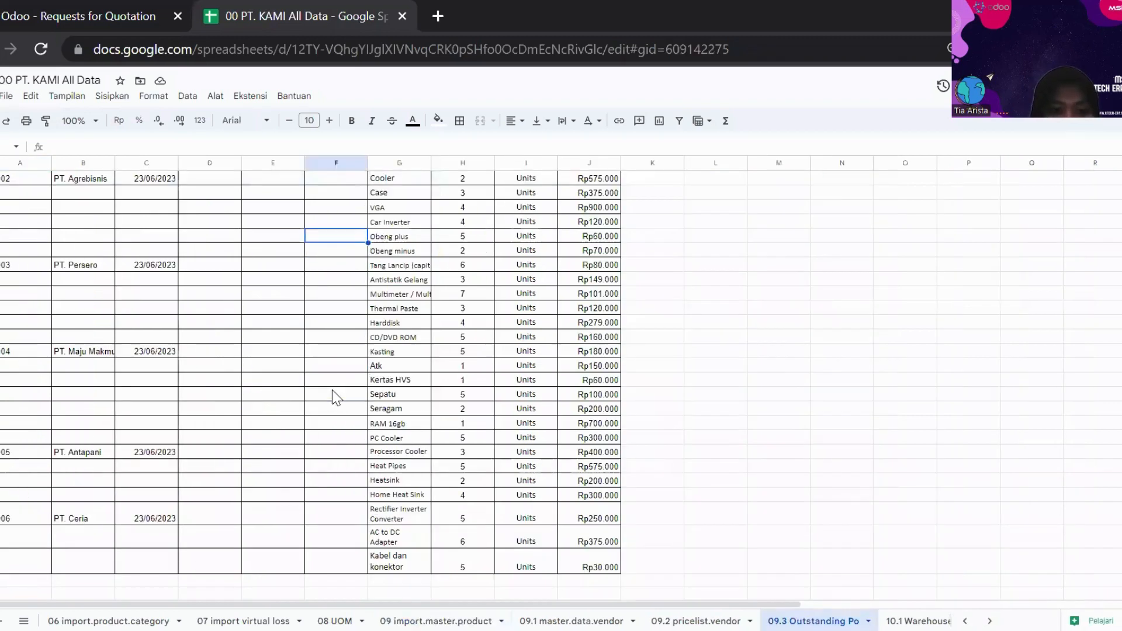
key(ctrl+Up)
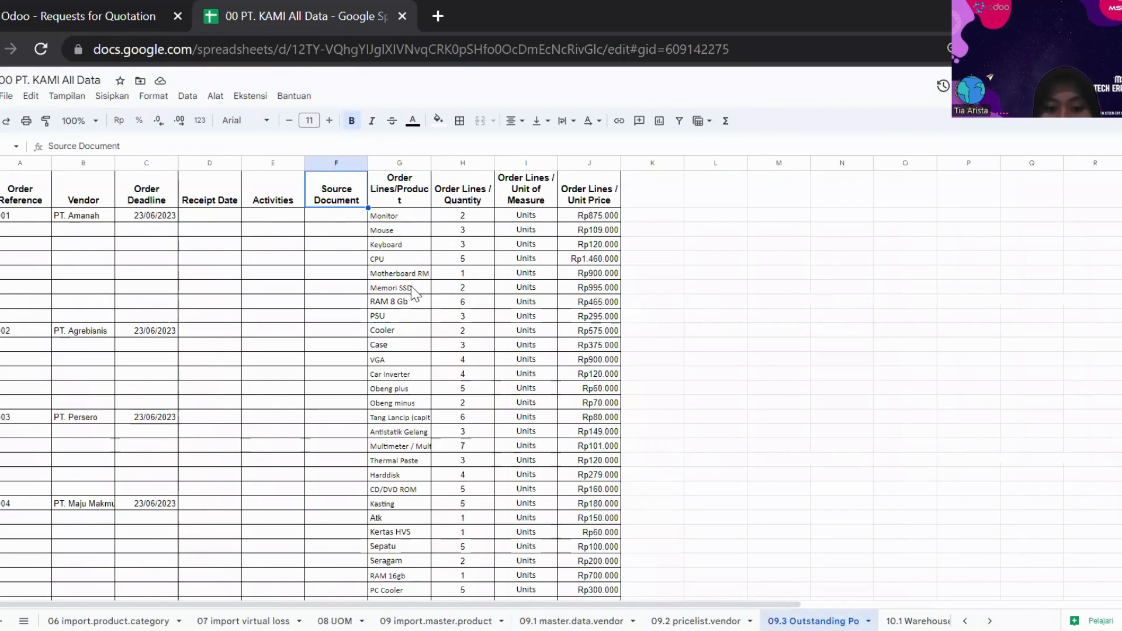
Step: Return to Odoo, open request for quotation P001 from PT. Amanah, and examine its product lines
click(100, 8)
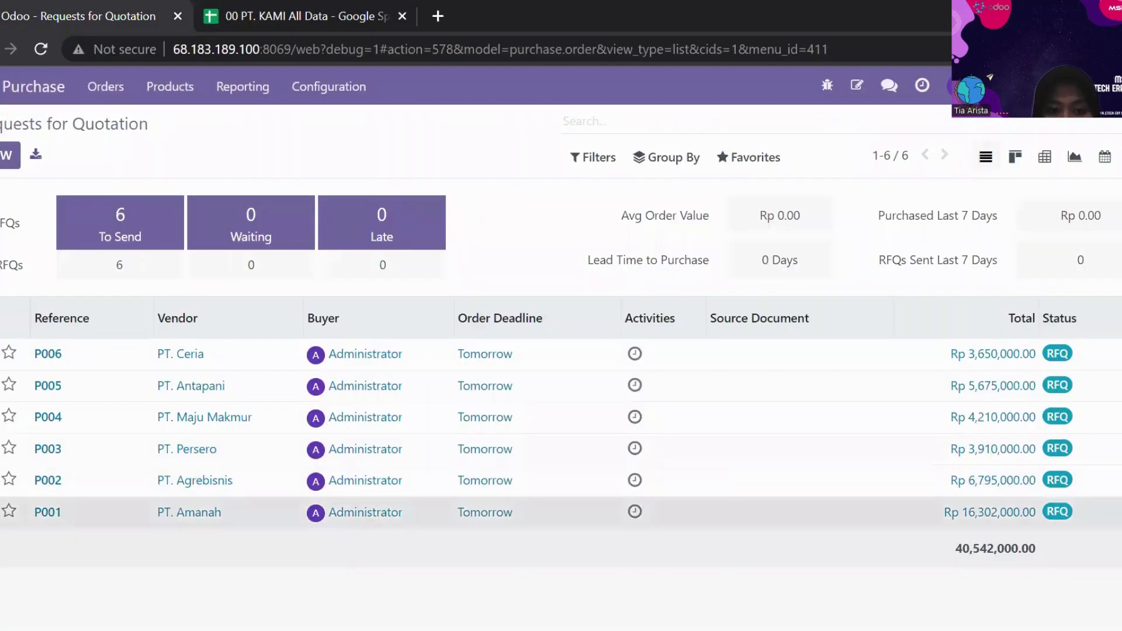
click(193, 513)
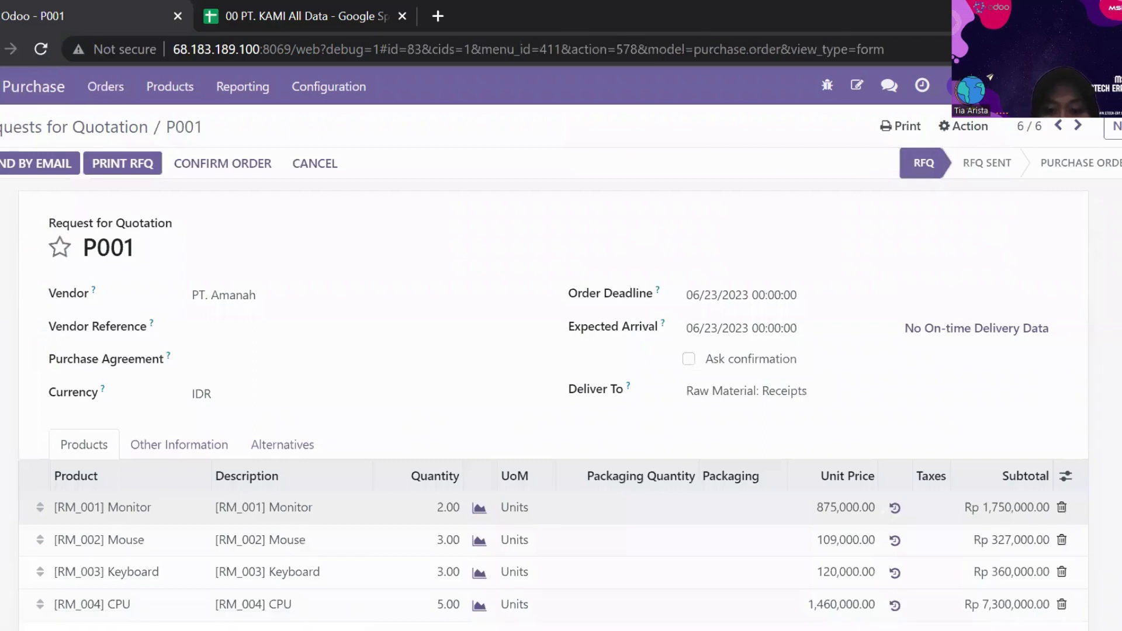
scroll(1049, 391, down, 1)
scroll(319, 478, down, 2)
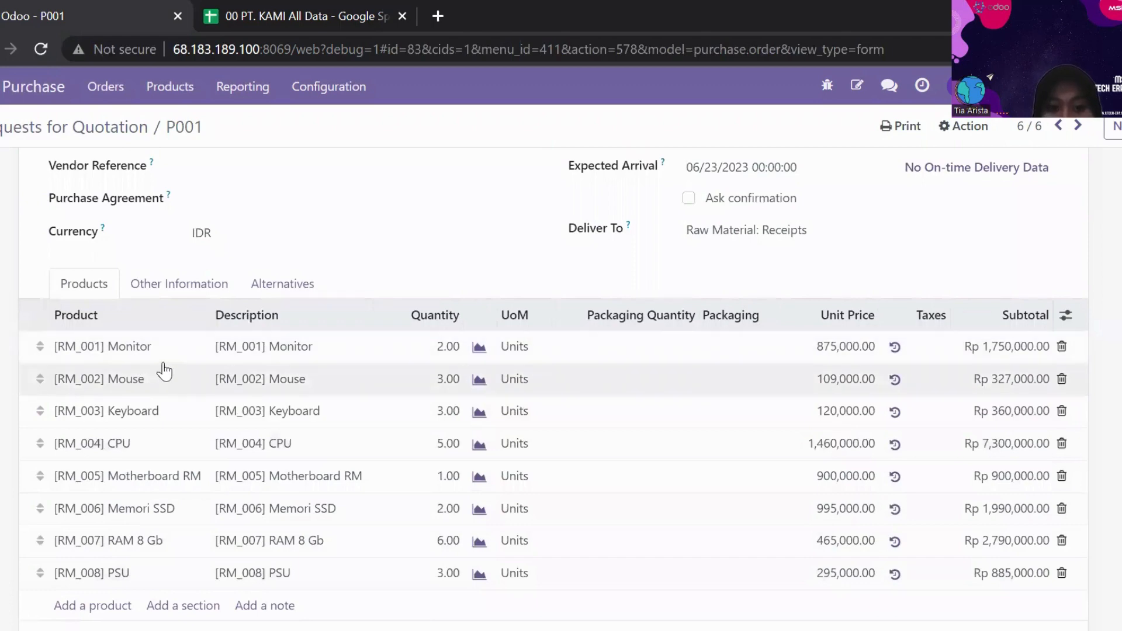
Step: Check the source spreadsheet's PT. Amanah order lines down to PSU, including quantity, unit of measure and unit price
click(299, 7)
click(385, 316)
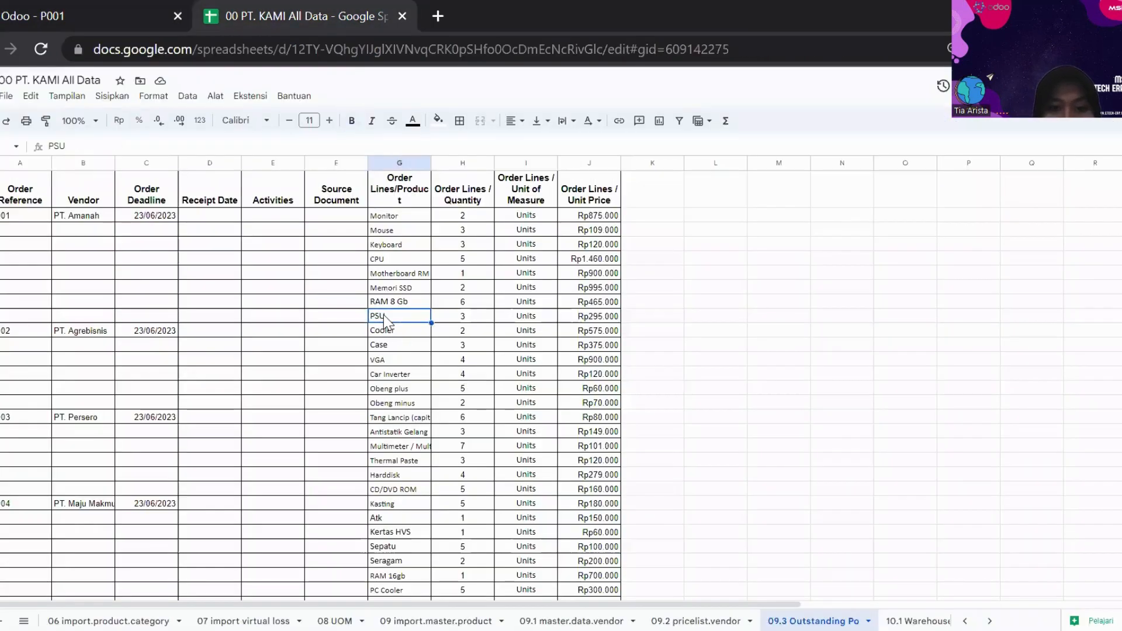
key(Left)
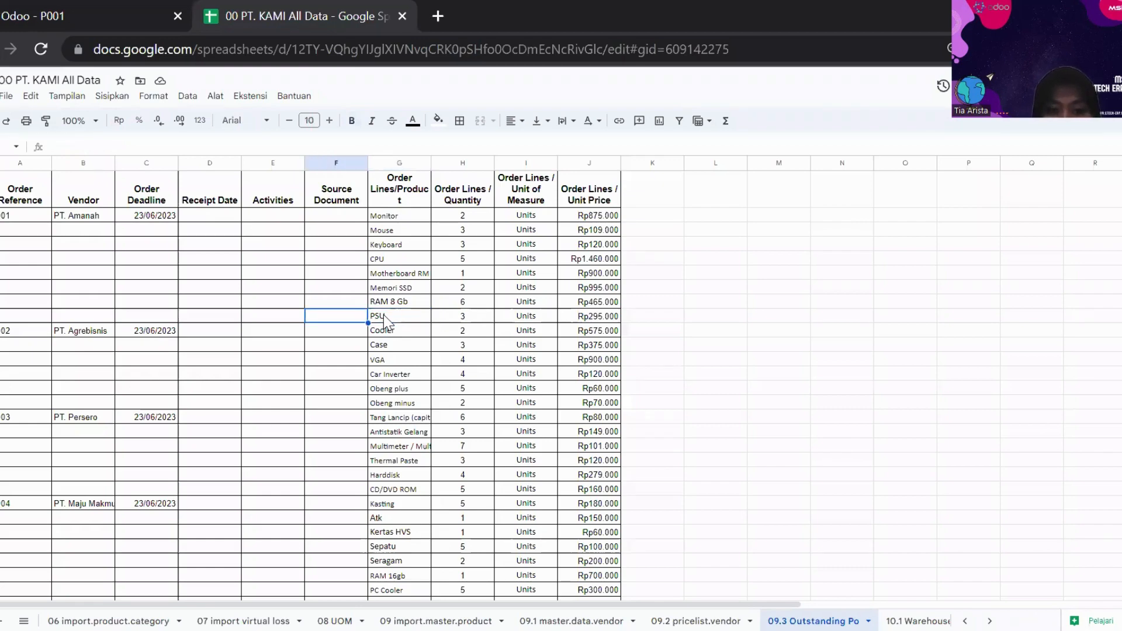
key(Right)
key(Right)
key(Right)
key(Right)
key(Right)
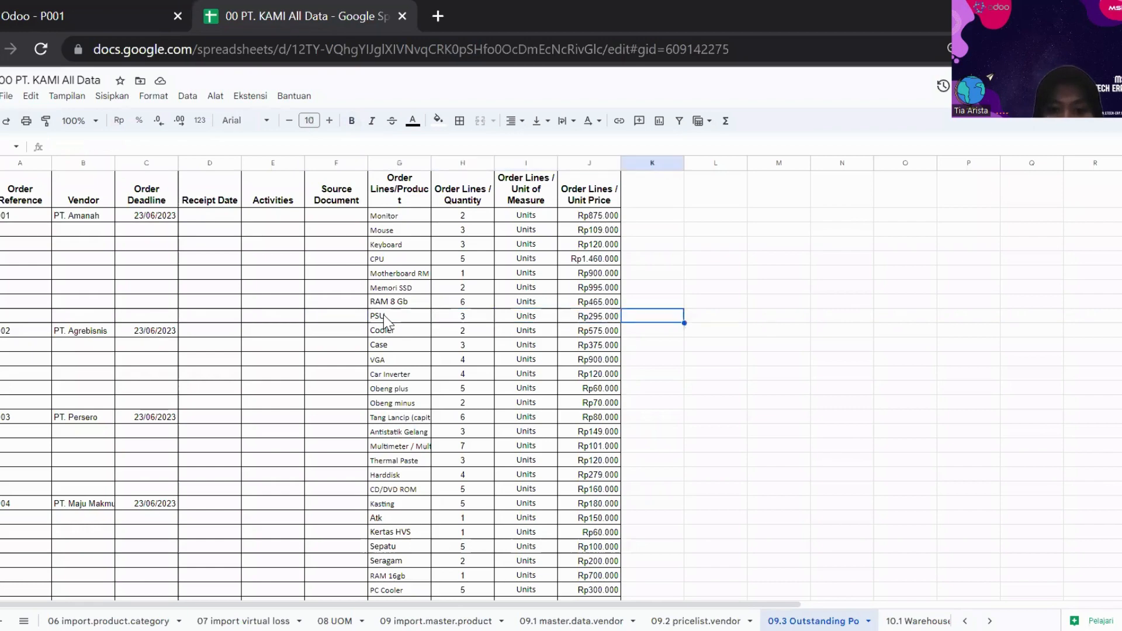
key(Left)
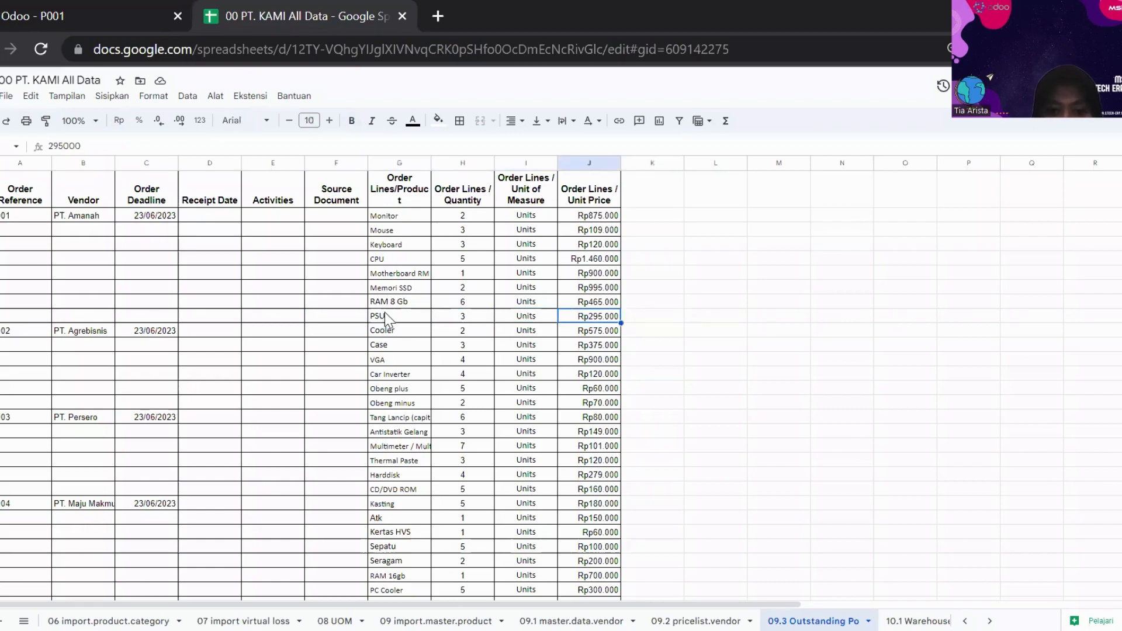
Step: Review P001's product lines and total in Odoo, and return to the requests for quotation list
click(106, 9)
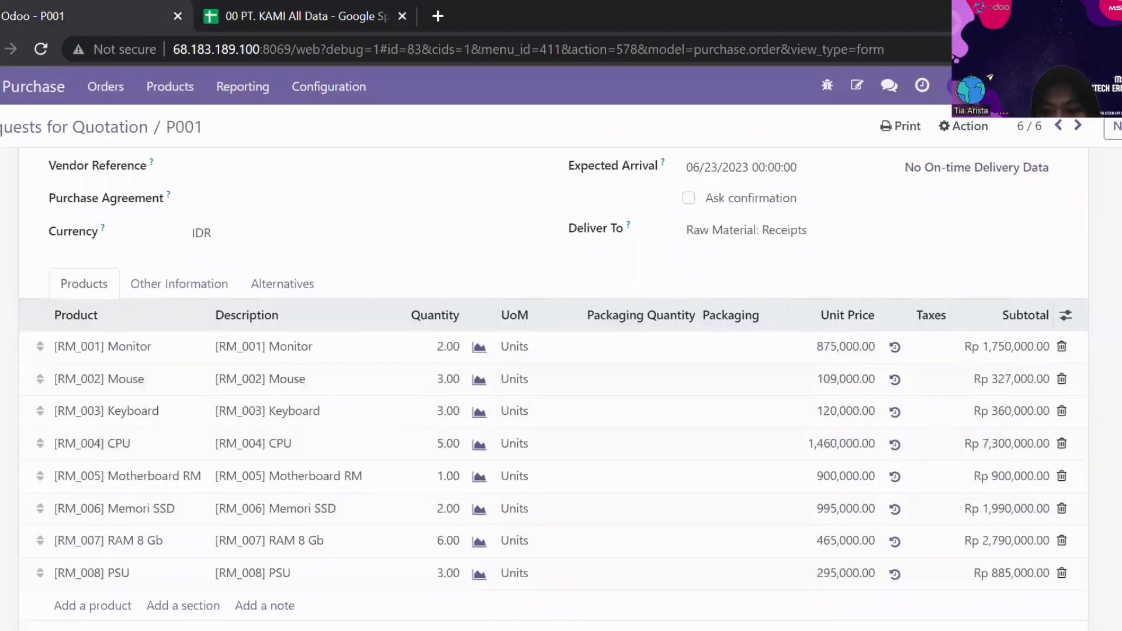
scroll(907, 419, down, 3)
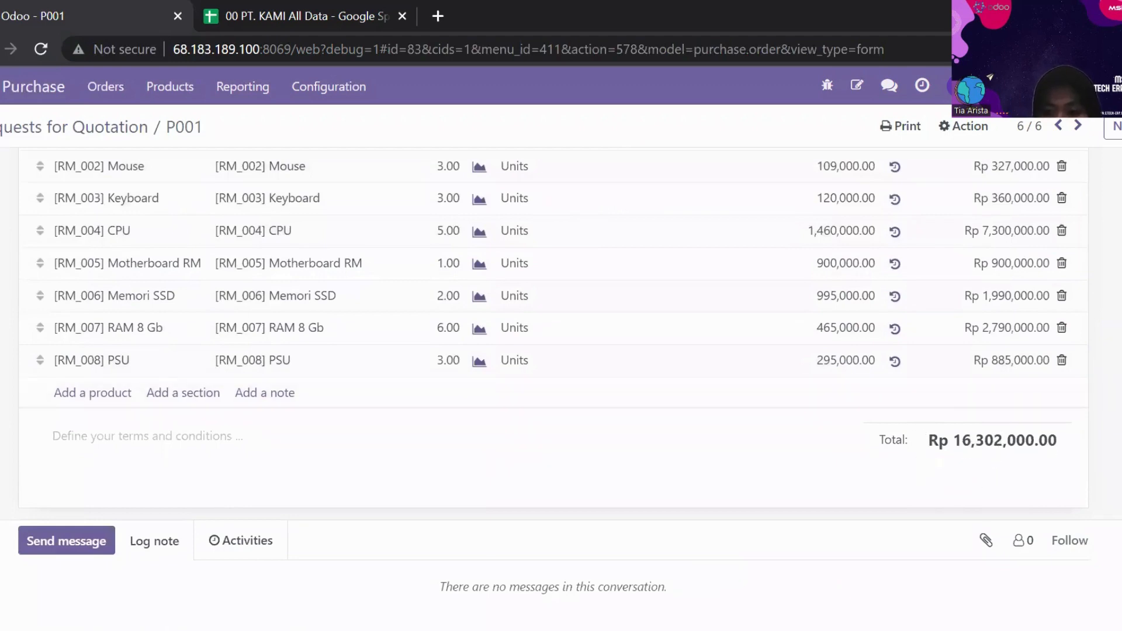
scroll(561, 350, up, 4)
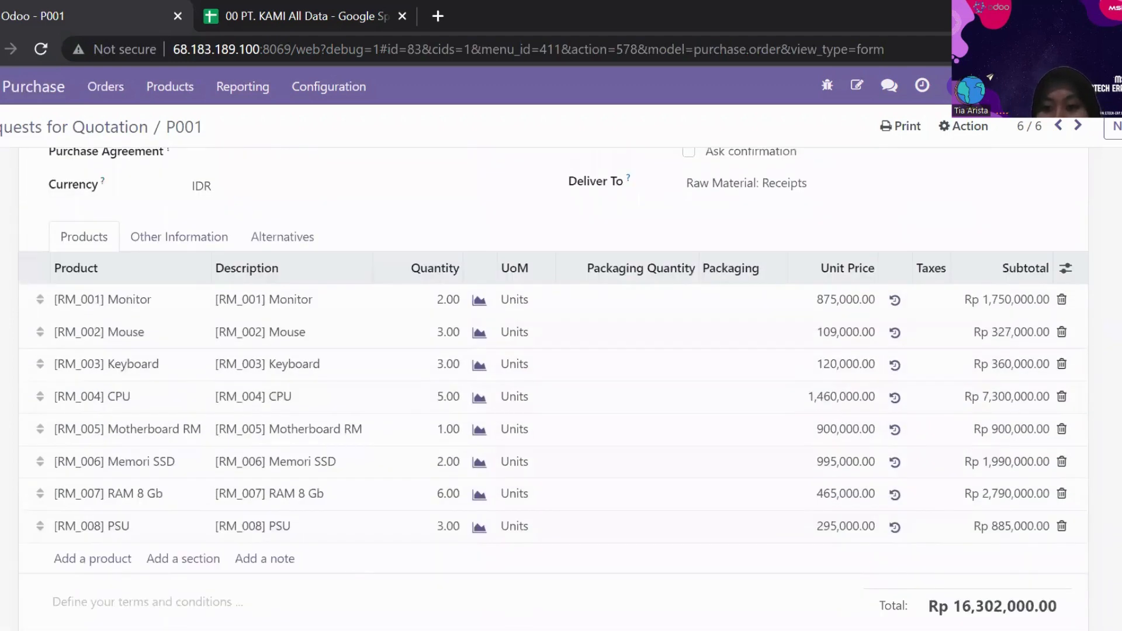
scroll(561, 386, up, 3)
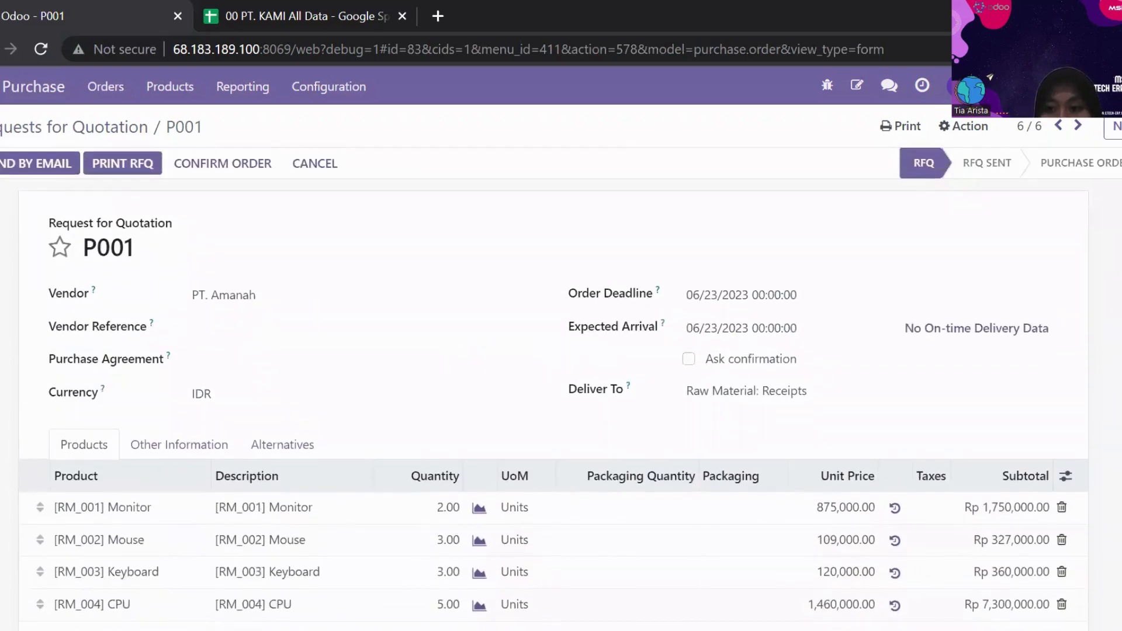
click(39, 138)
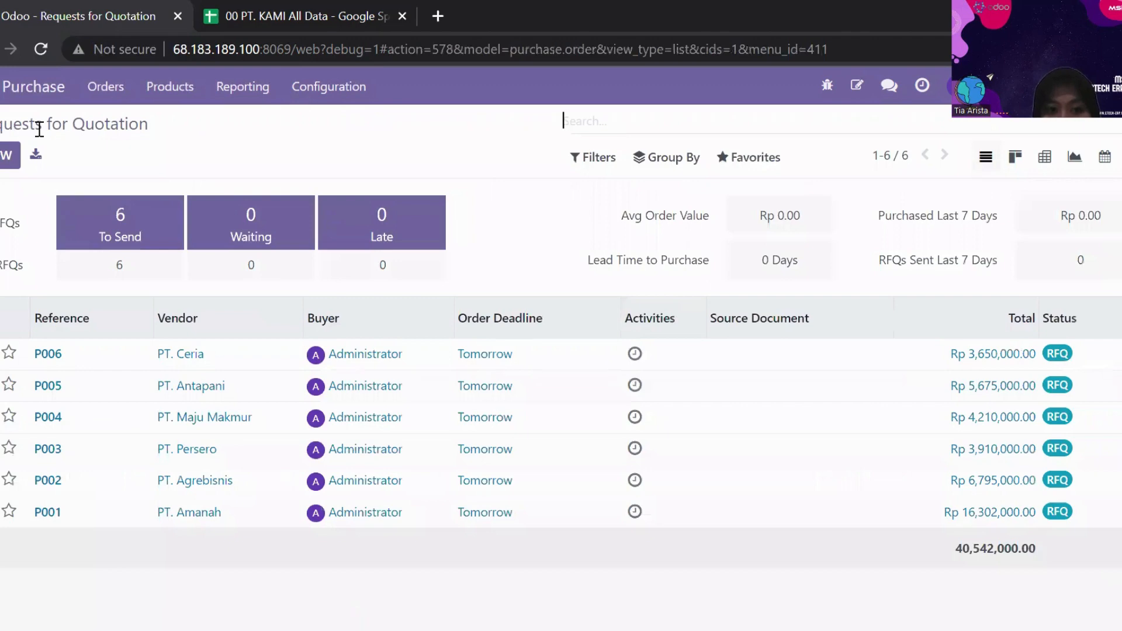
Step: Open the purchase products list, start a record import, and load the file 00 PT. KAMI All Data (2)
click(187, 89)
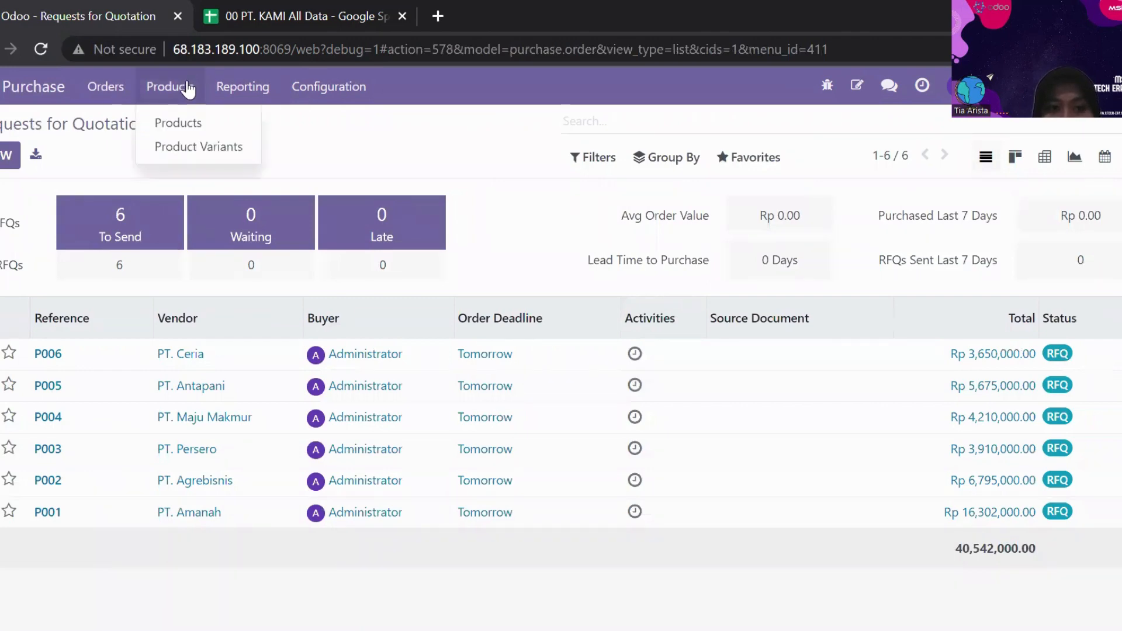
click(199, 121)
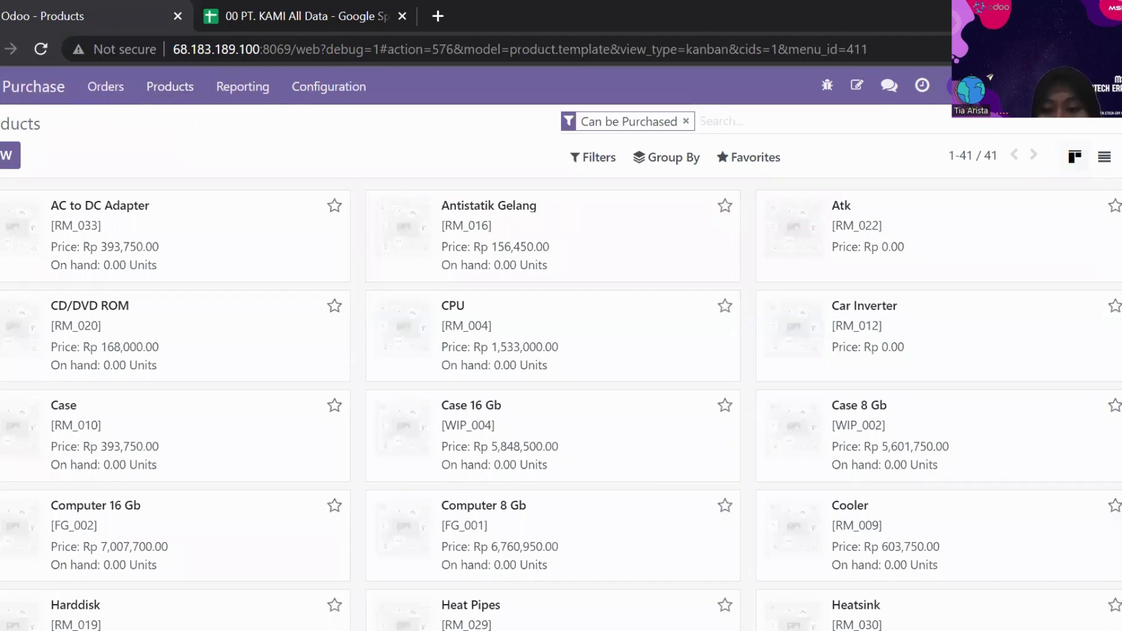
click(724, 157)
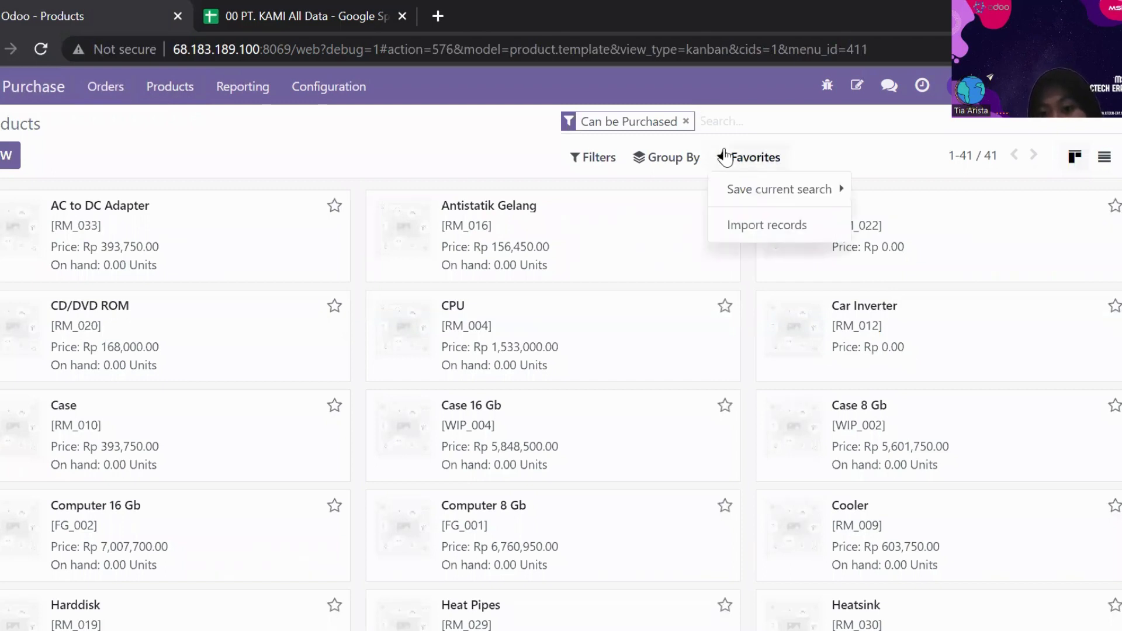
click(760, 228)
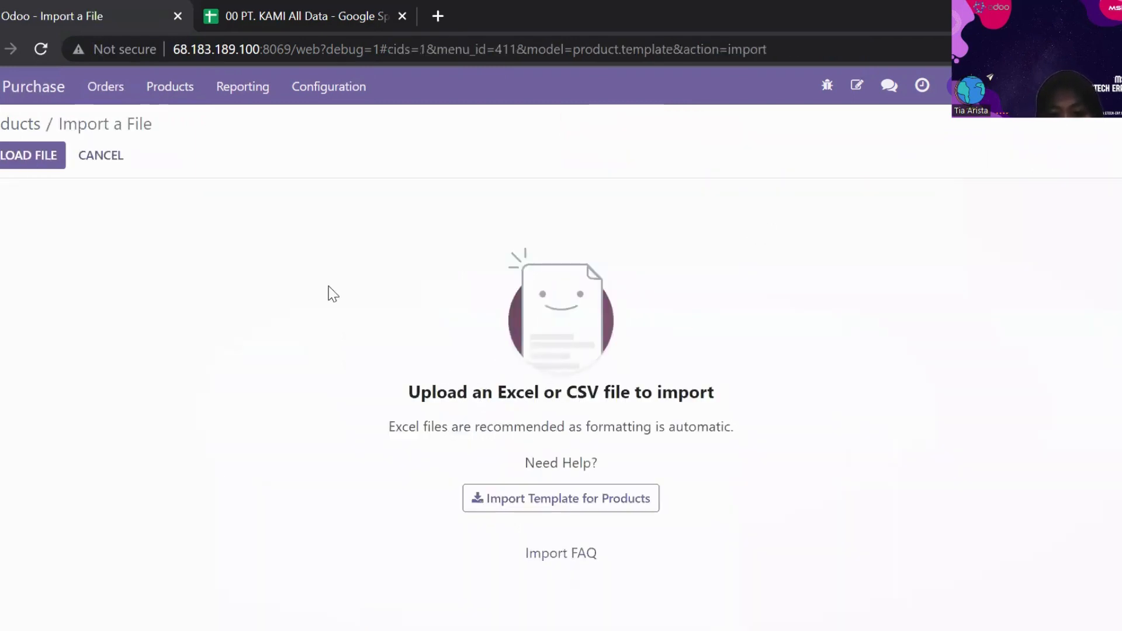
click(44, 162)
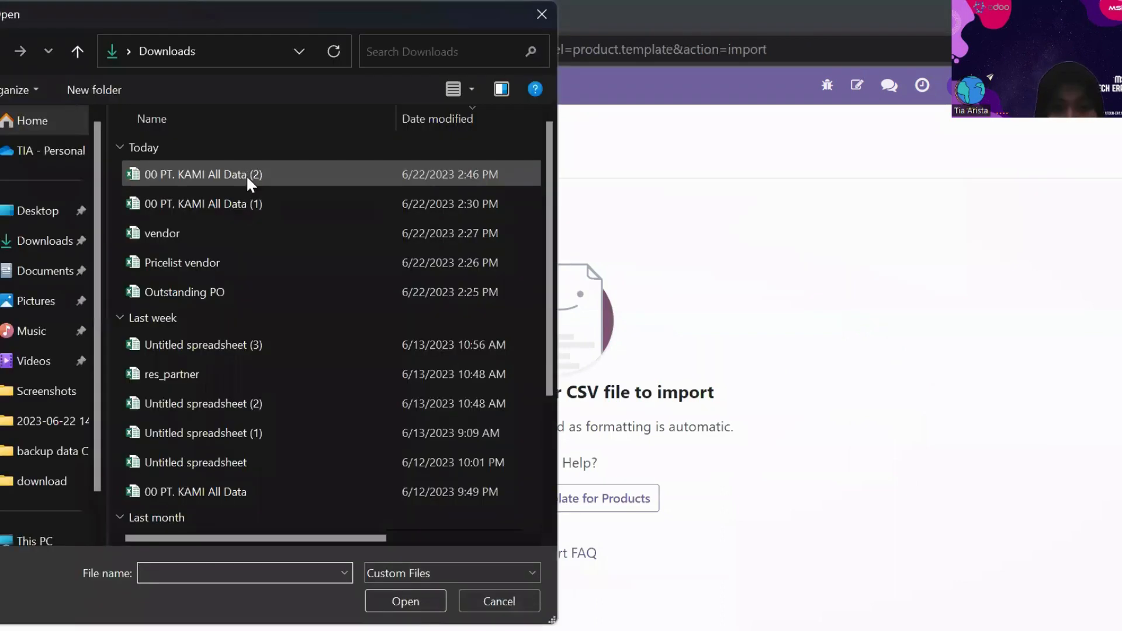
click(247, 174)
click(420, 590)
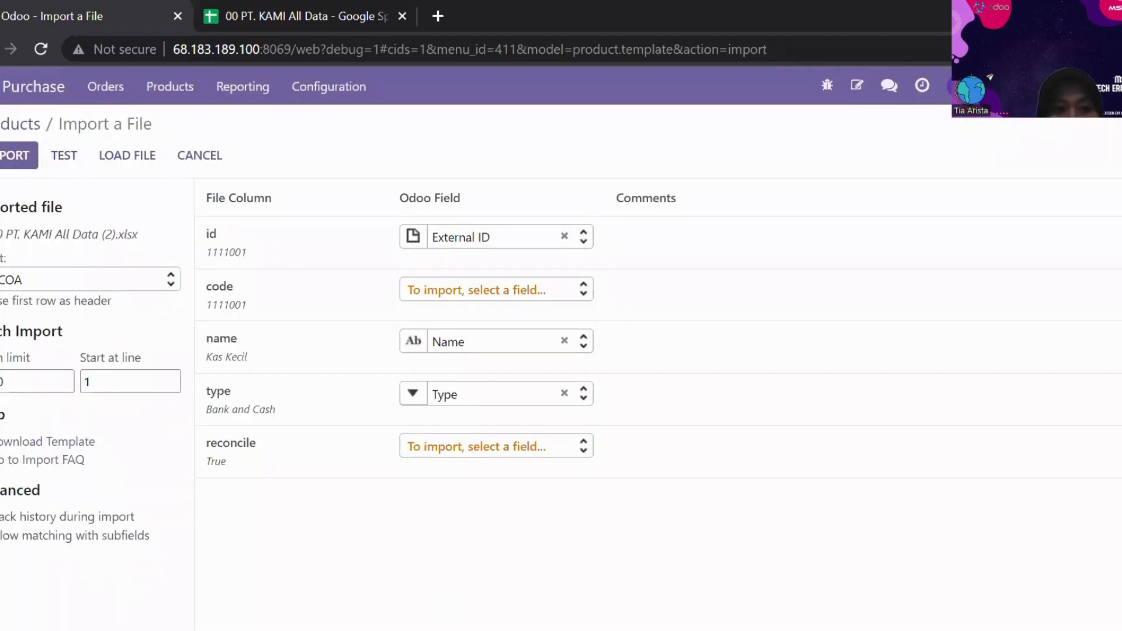
Step: Choose the 09 import.master.product sheet, clear the Product Category field mapping, test the import, and cancel it
click(76, 279)
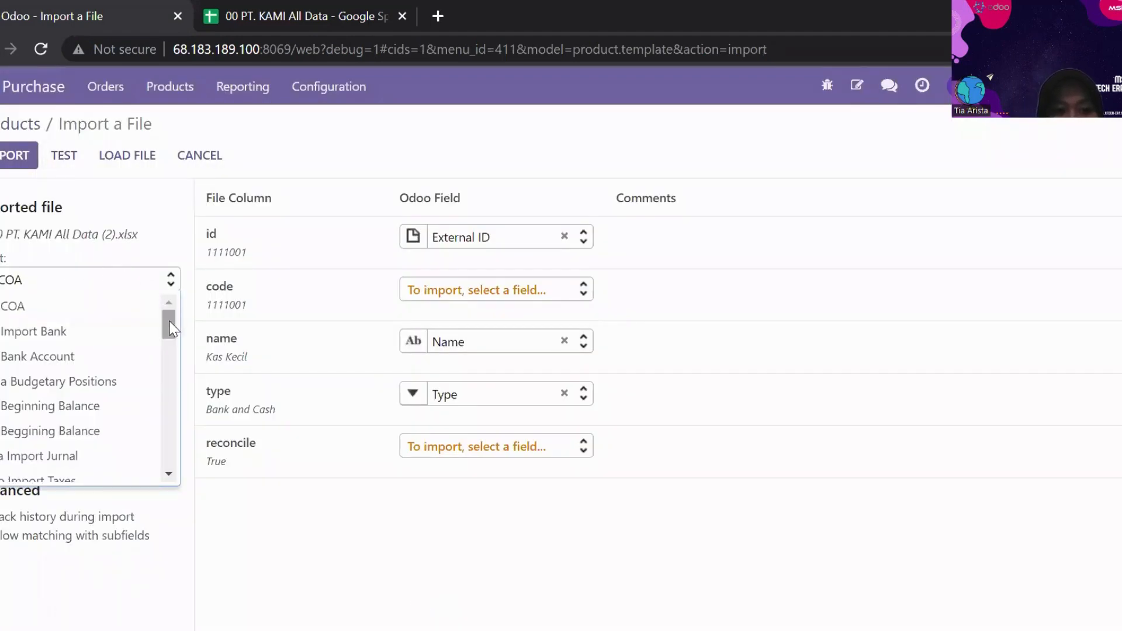
drag(170, 327, 174, 384)
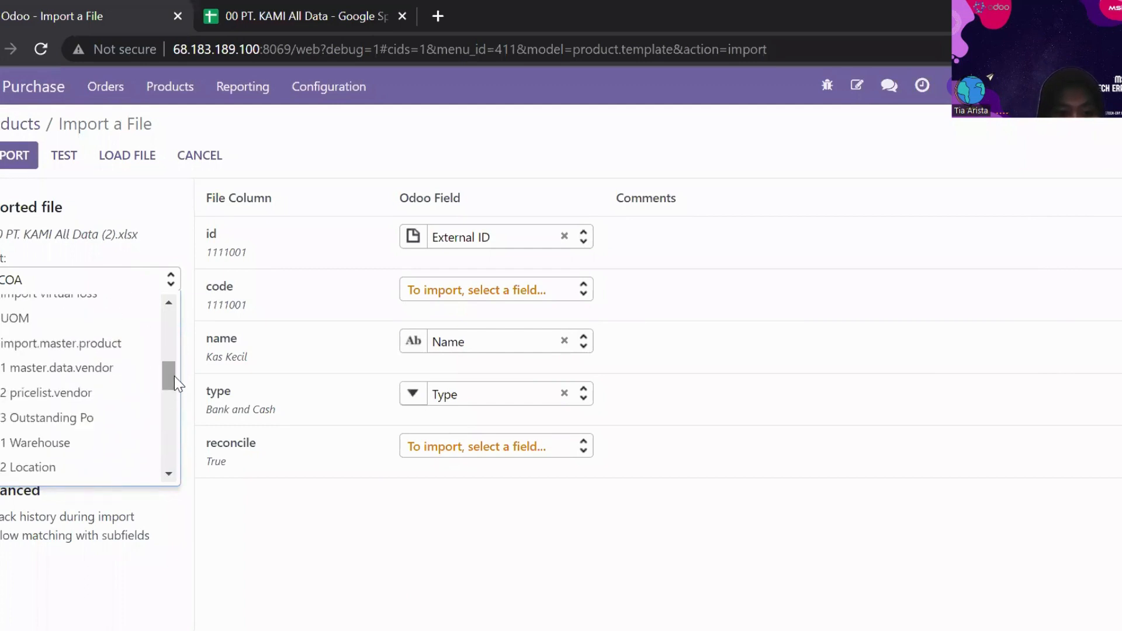
click(134, 359)
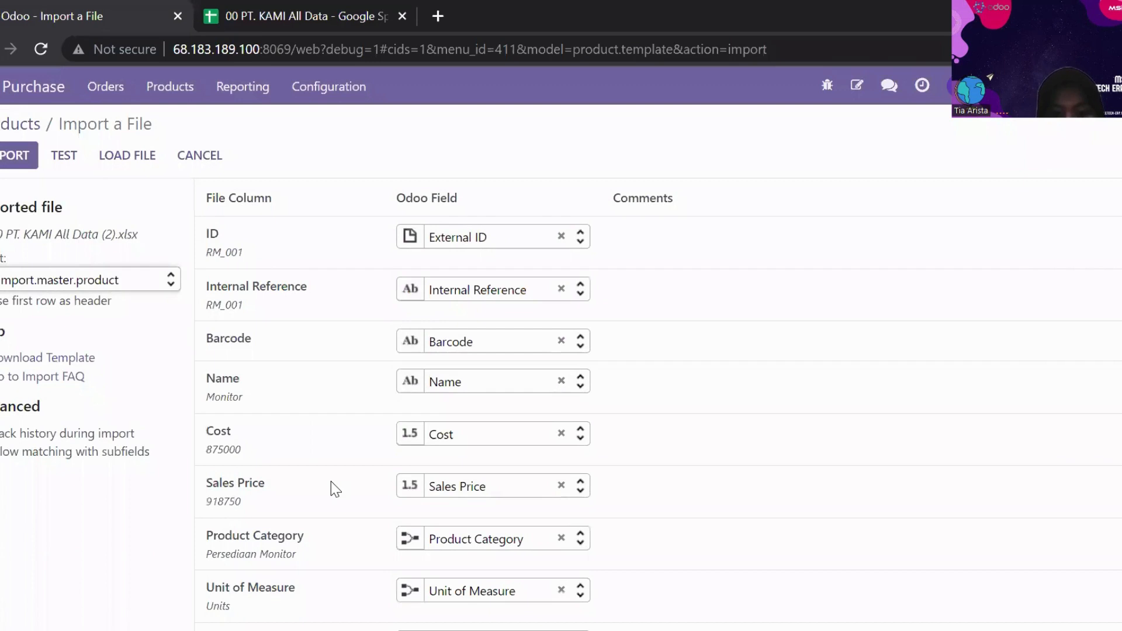
click(561, 537)
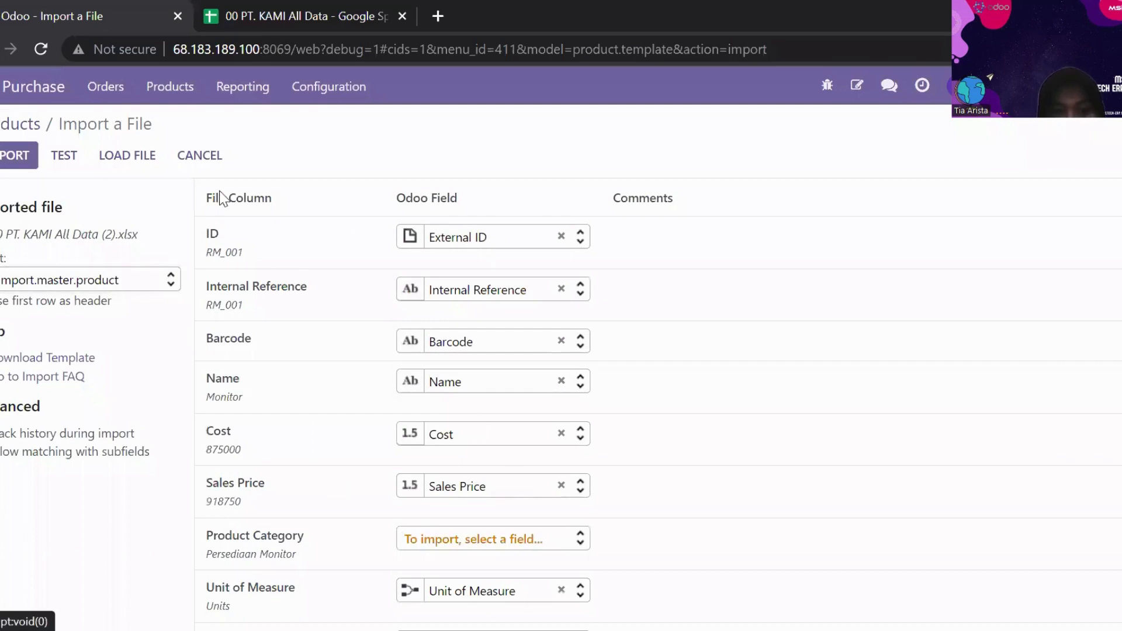
click(75, 157)
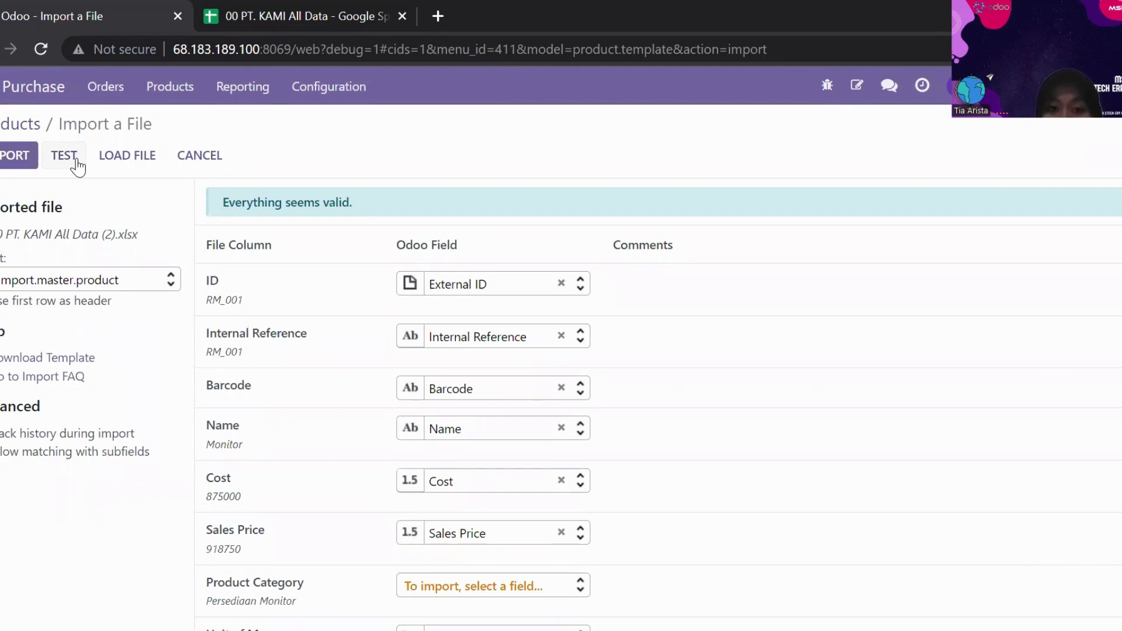
click(208, 164)
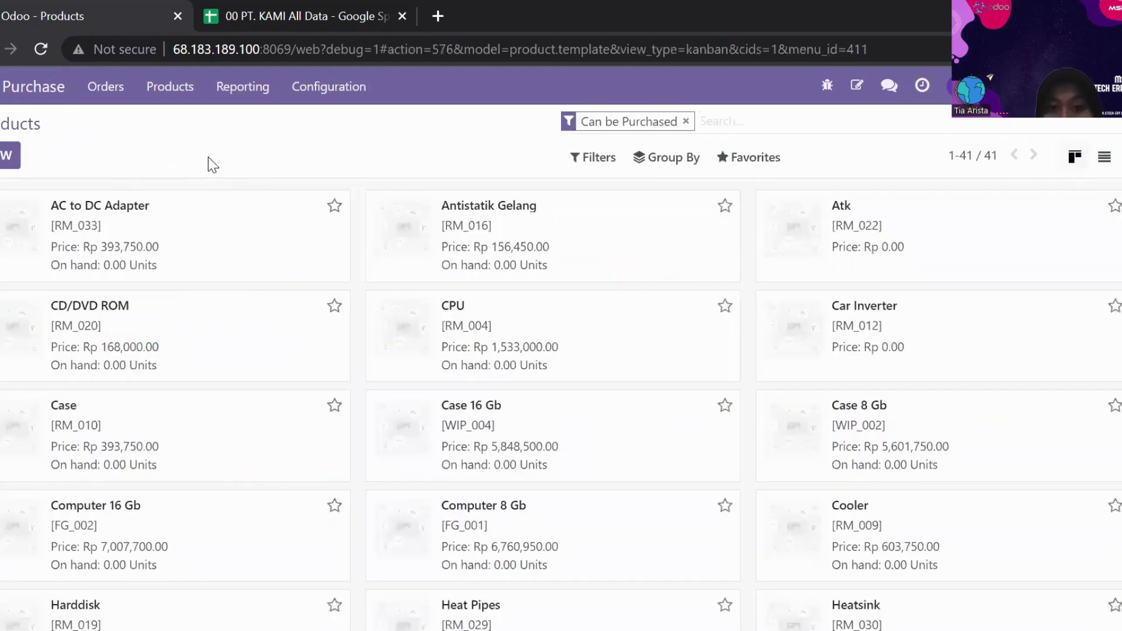
Step: Show where product records are imported from, and look through the list of purchasable products
click(763, 158)
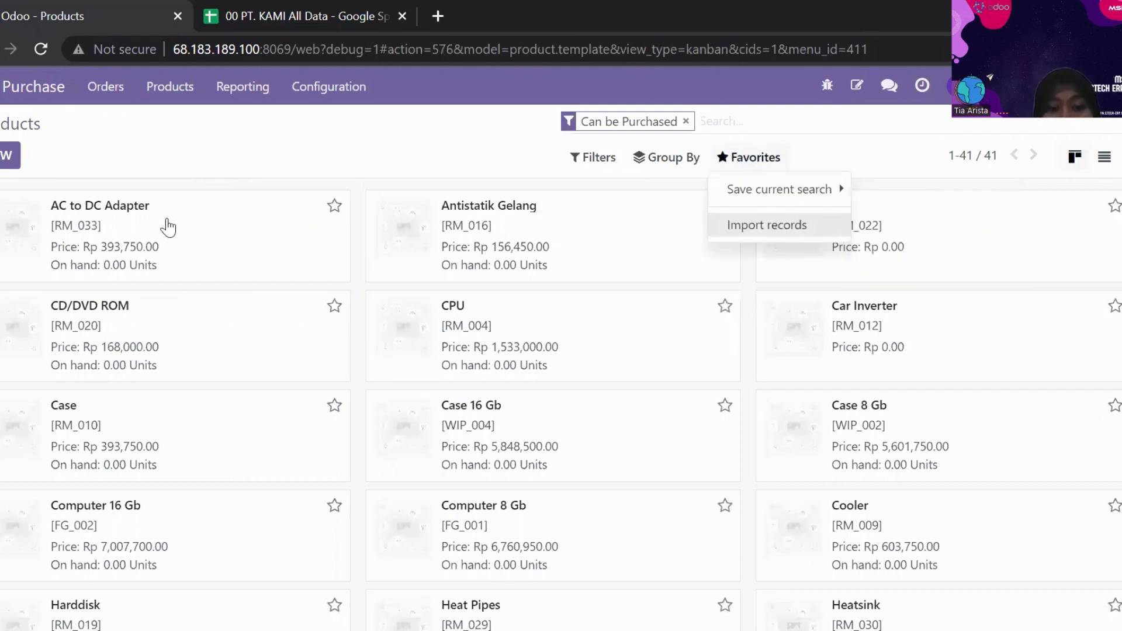
click(266, 153)
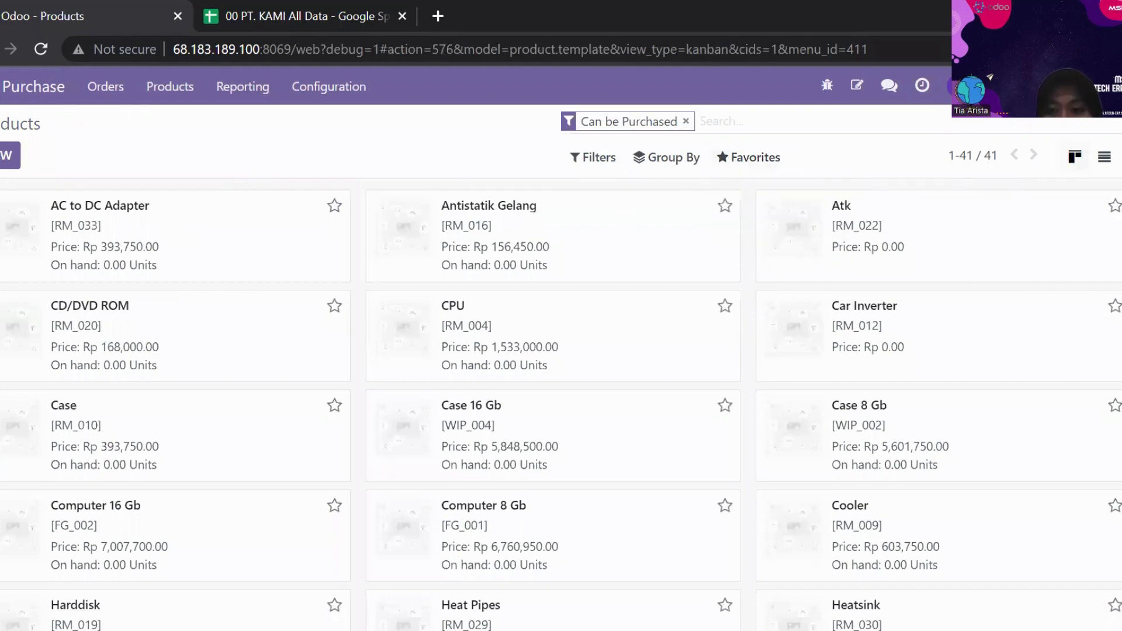
scroll(705, 572, down, 5)
scroll(390, 268, up, 5)
scroll(561, 403, down, 10)
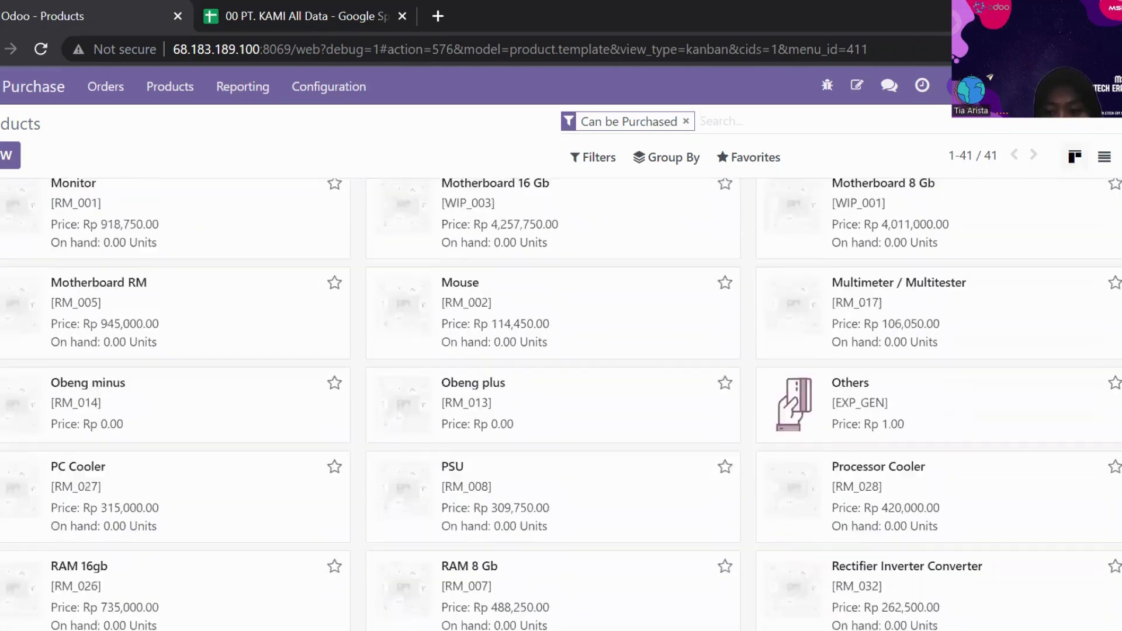
scroll(561, 404, up, 10)
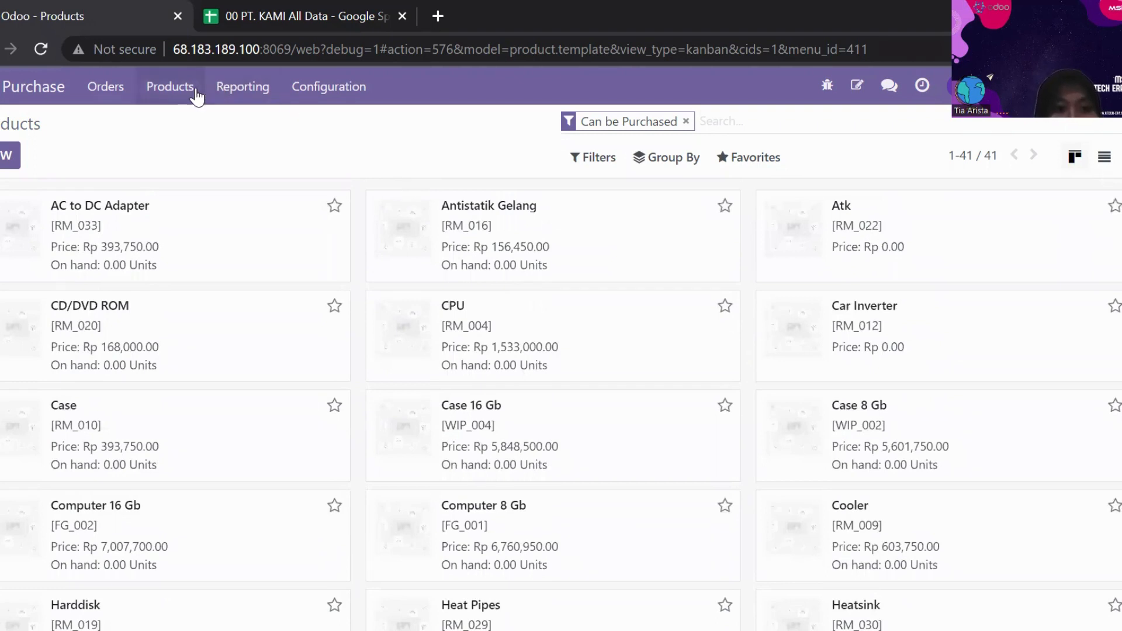
Step: Open the purchase vendors list, start a record import, and load the file 00 PT. KAMI All Data (2)
click(108, 89)
click(158, 245)
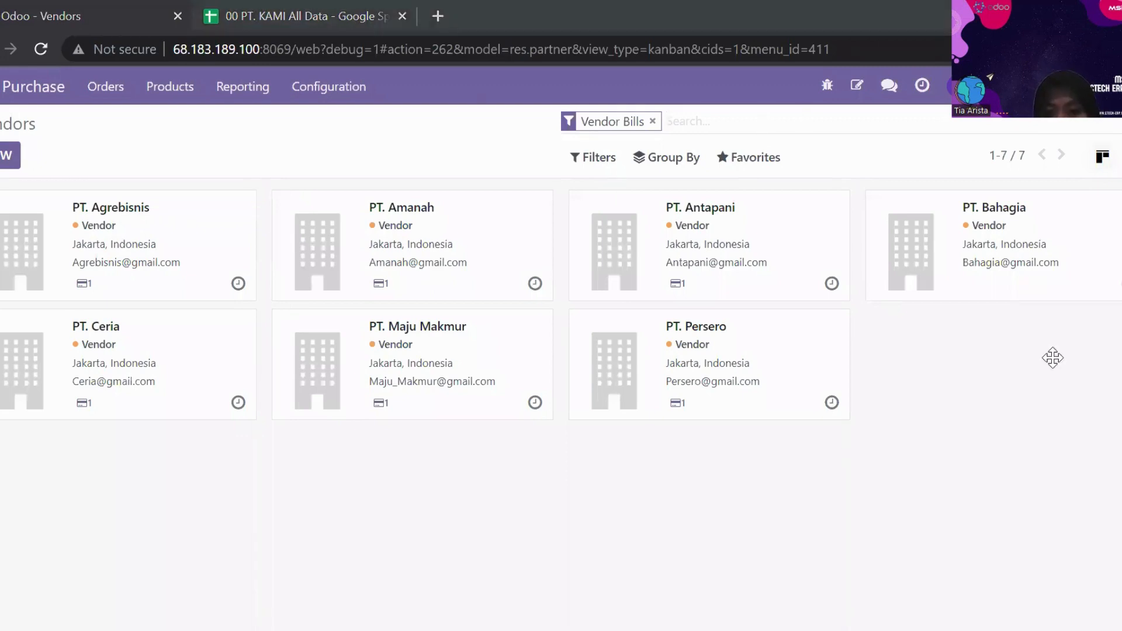
click(735, 159)
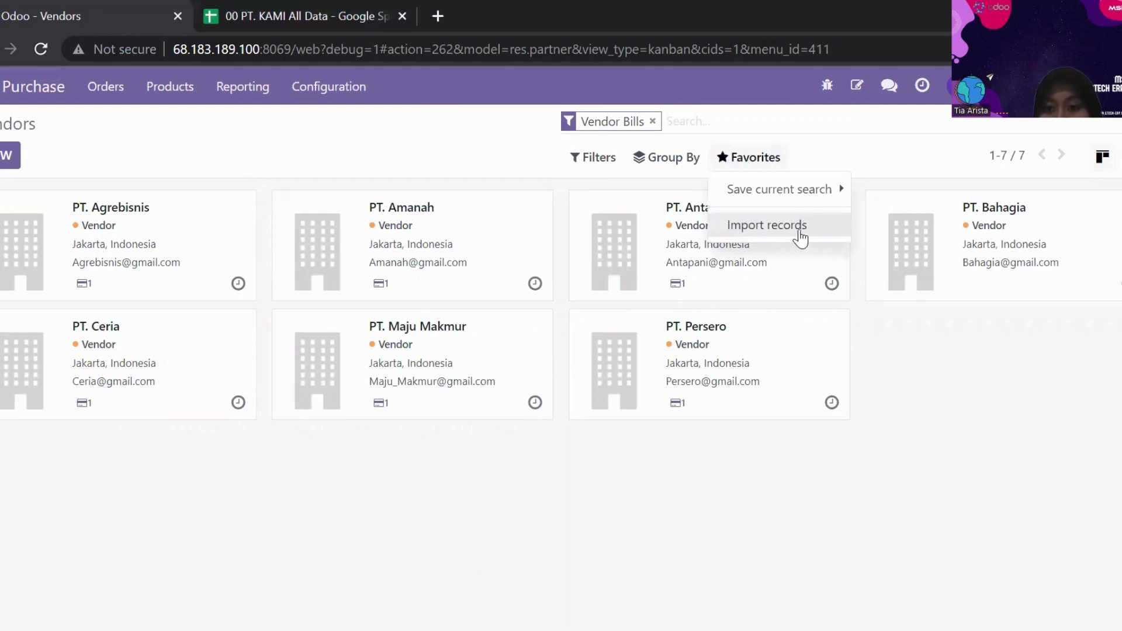
click(799, 235)
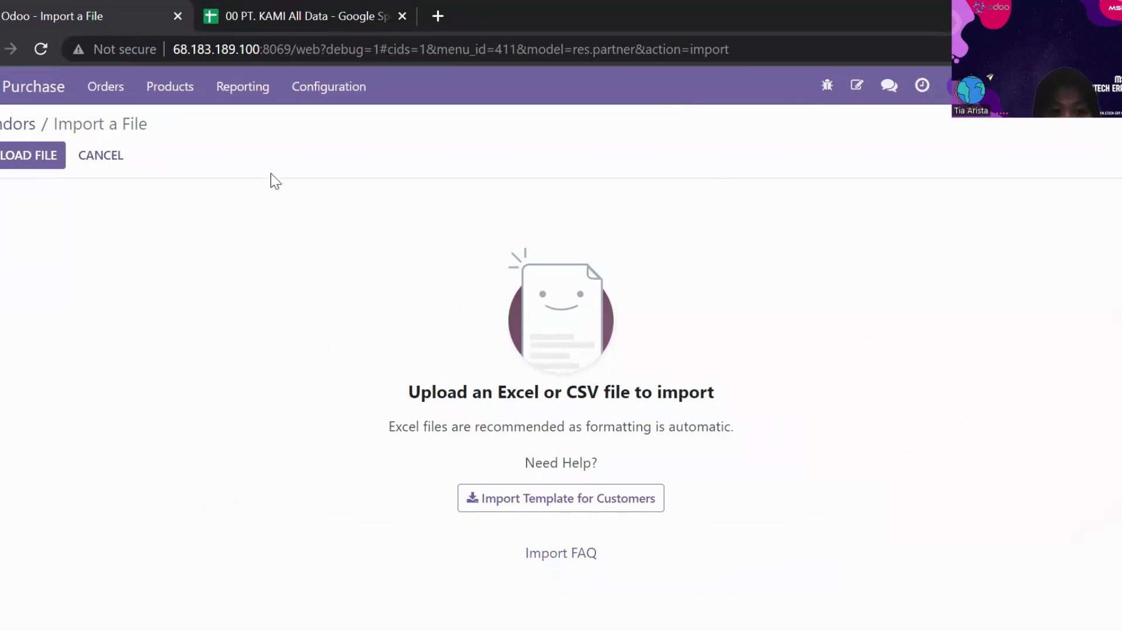
click(47, 161)
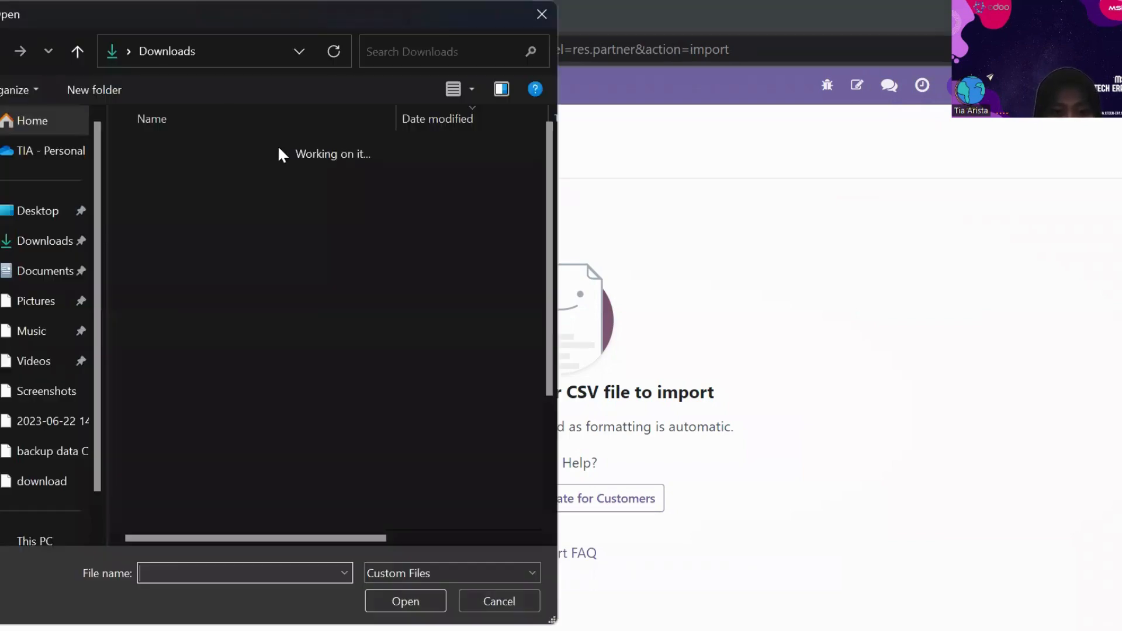
click(273, 173)
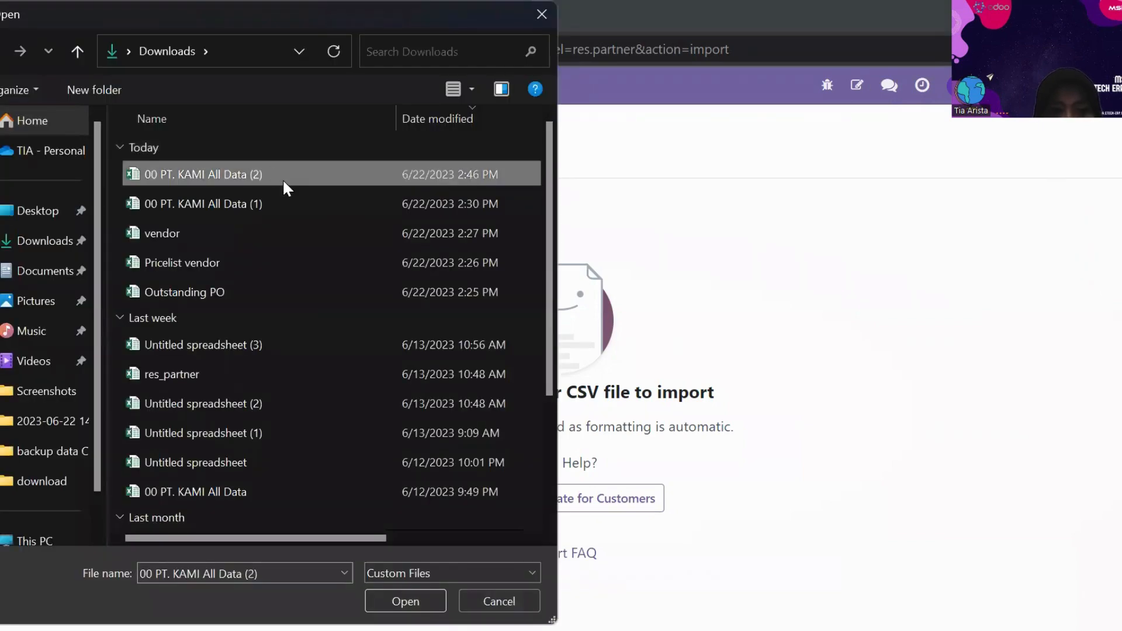
click(425, 603)
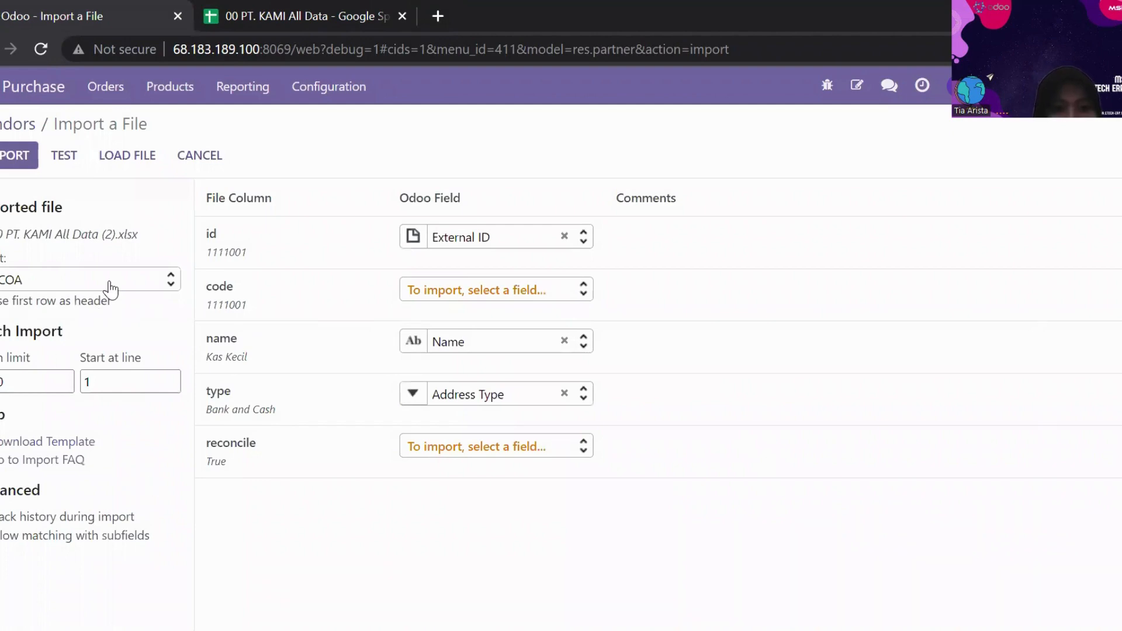
Step: Choose the 09.1 master.data.vendor sheet, test the vendor import, and cancel it
click(113, 281)
scroll(175, 358, down, 5)
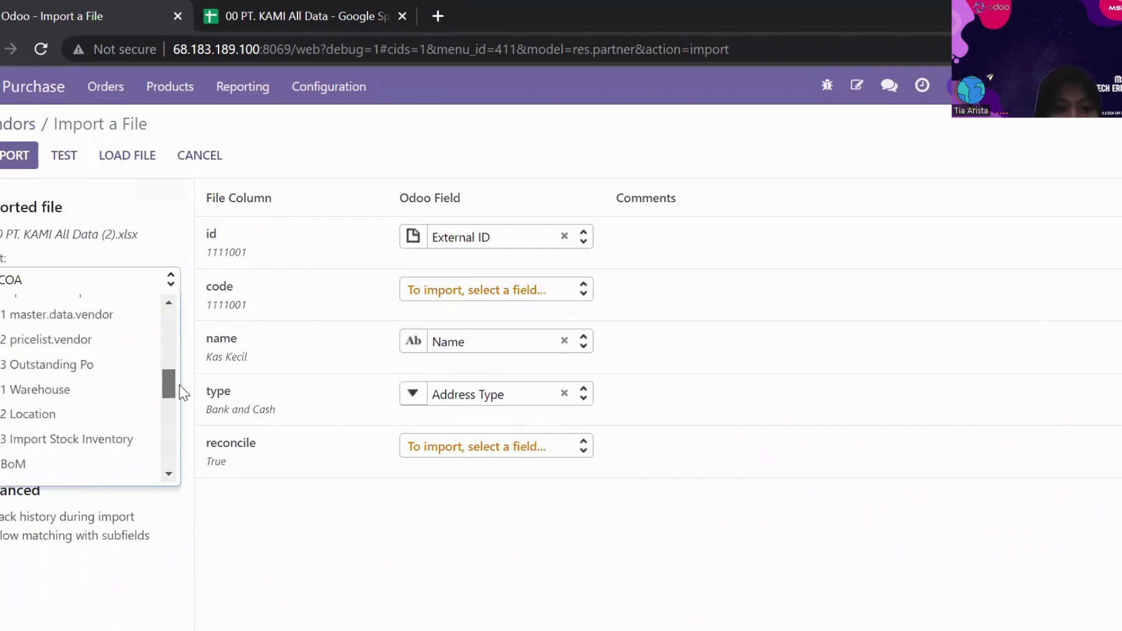
scroll(182, 390, down, 2)
scroll(182, 387, up, 3)
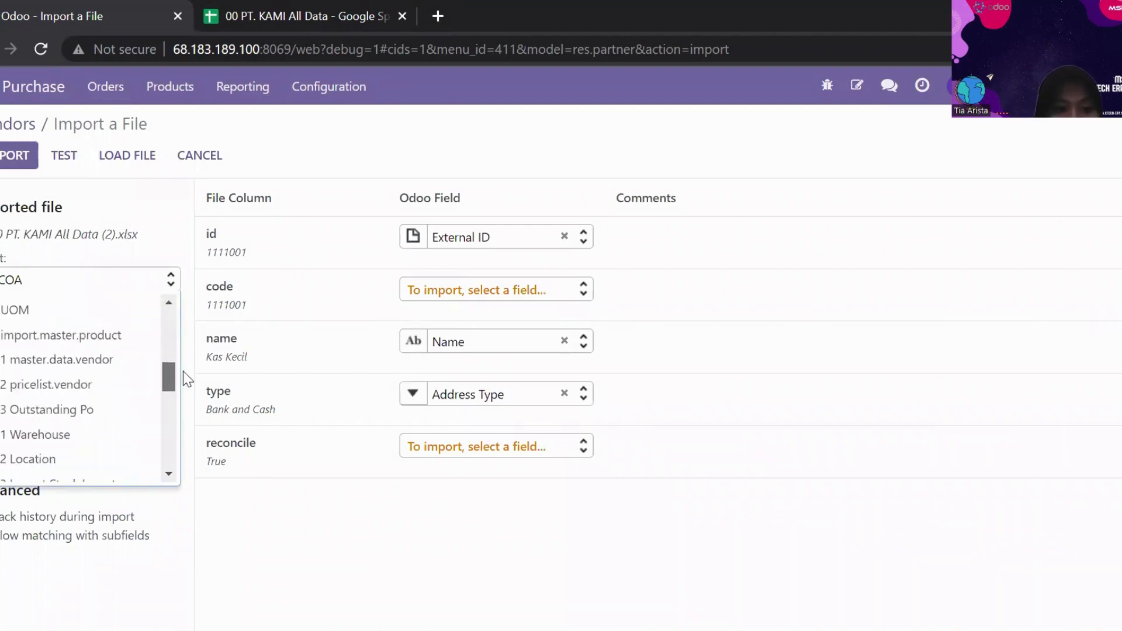
click(108, 372)
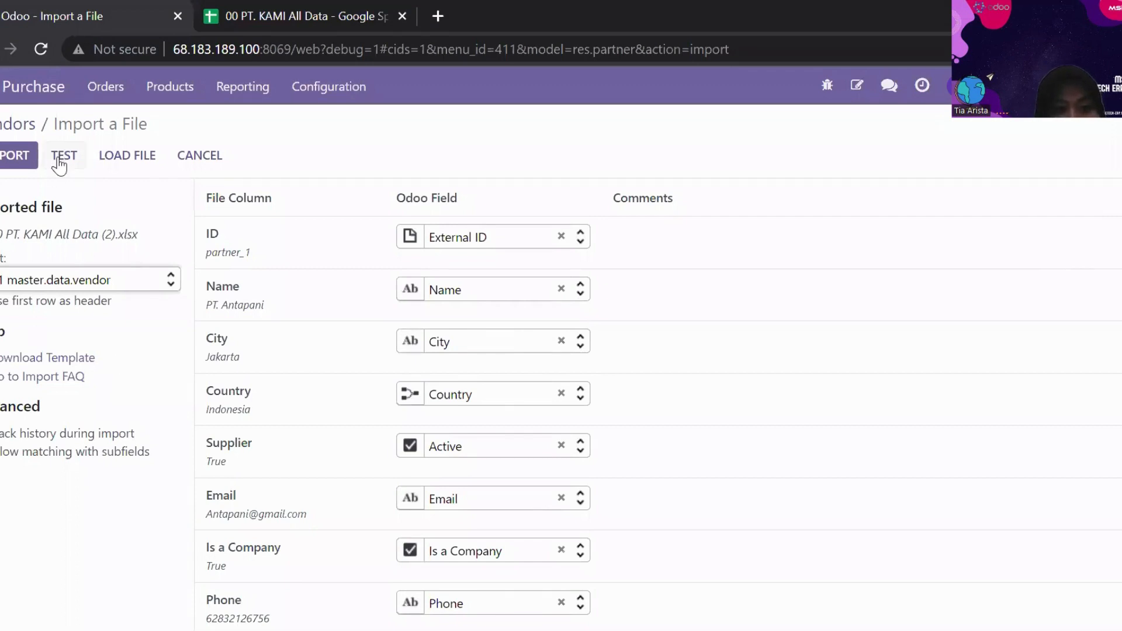
click(57, 156)
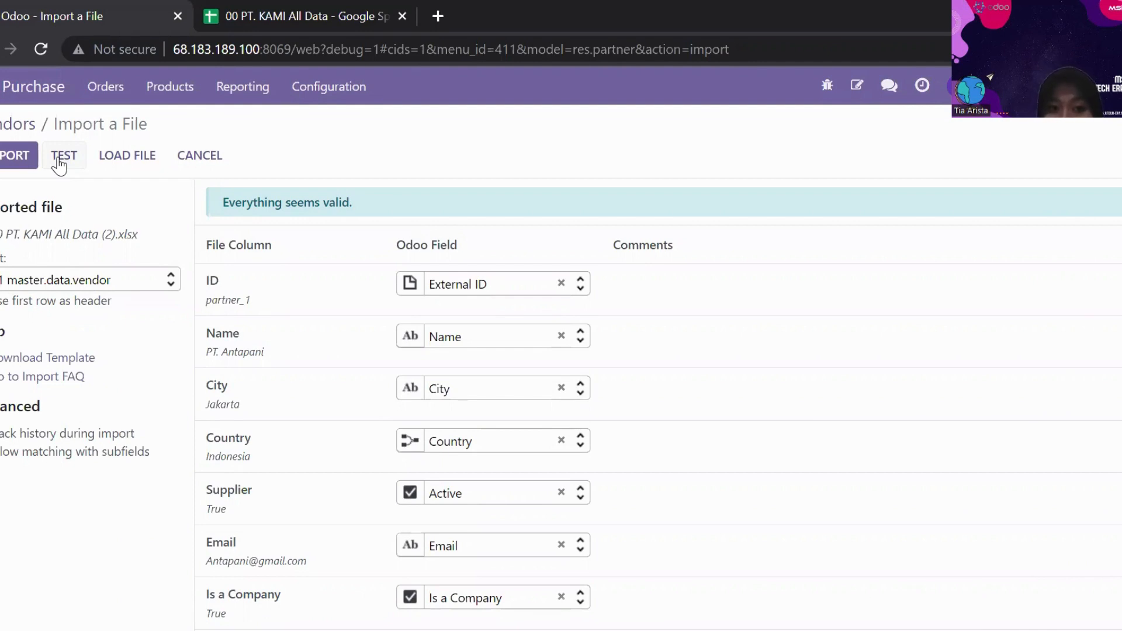
click(214, 160)
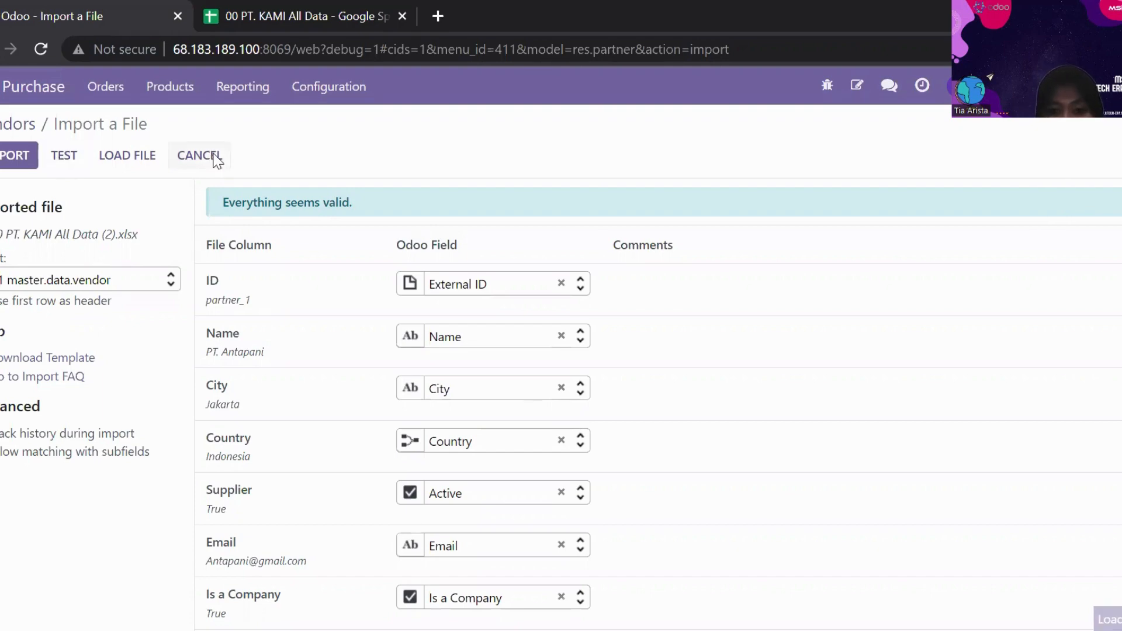
Step: Open the vendor pricelists, start a record import, and load the file 00 PT. KAMI All Data (2)
click(329, 88)
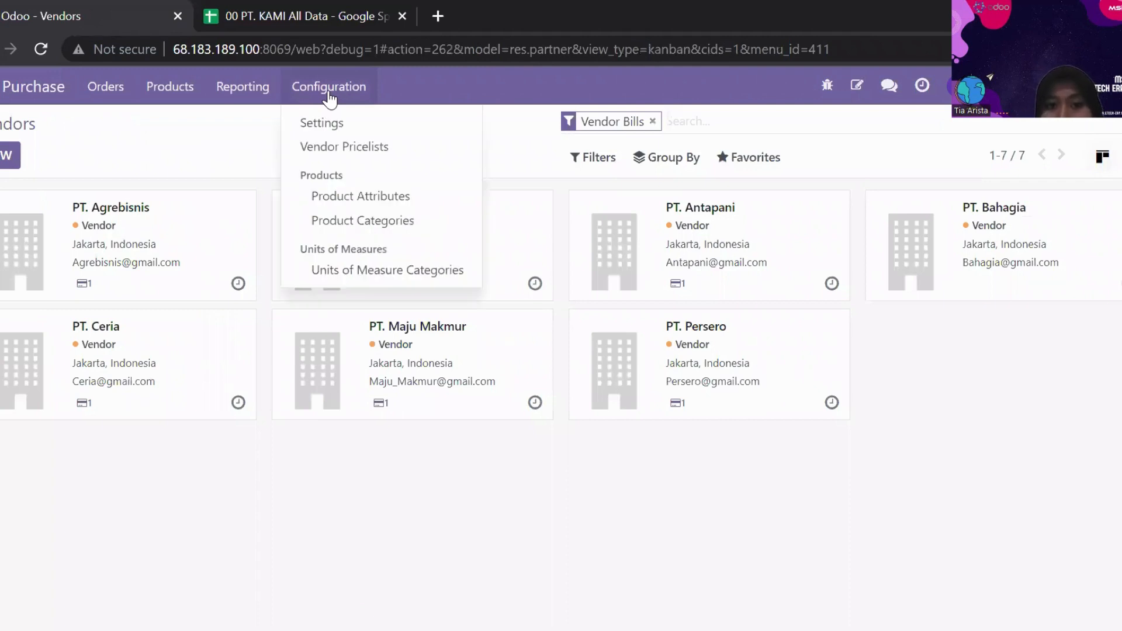
click(401, 146)
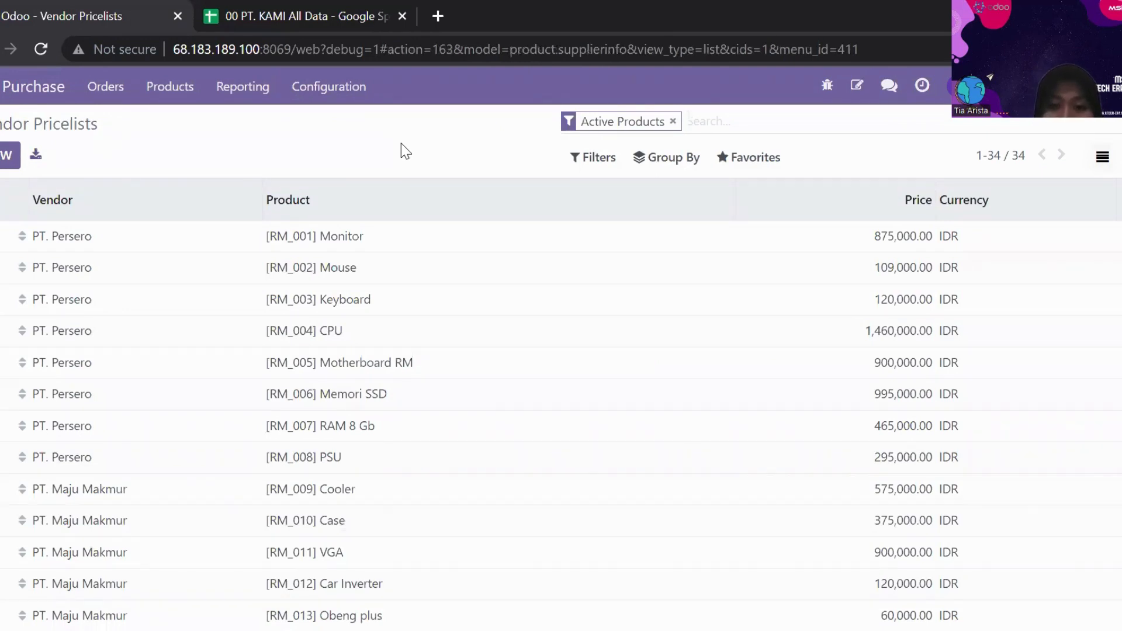
click(778, 163)
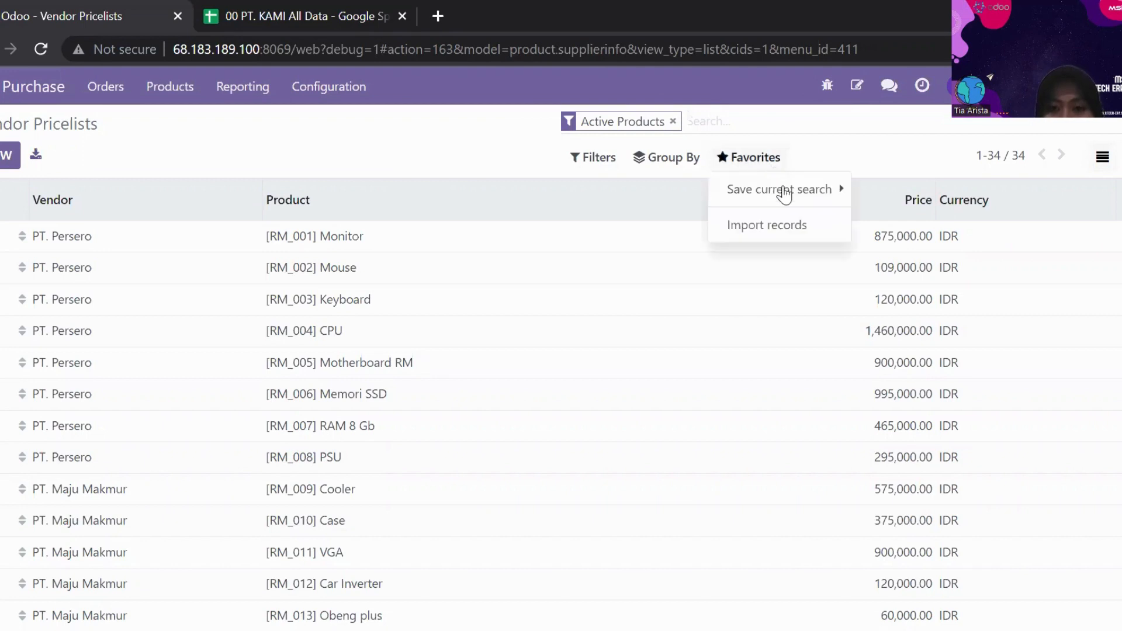
click(783, 190)
click(766, 226)
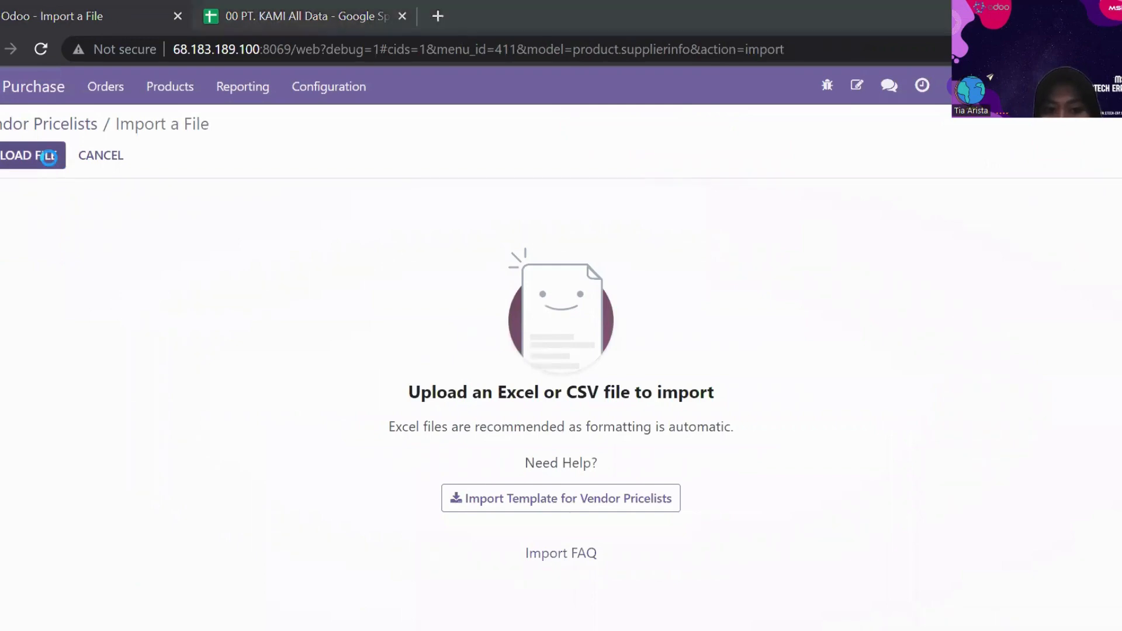
click(51, 163)
click(195, 181)
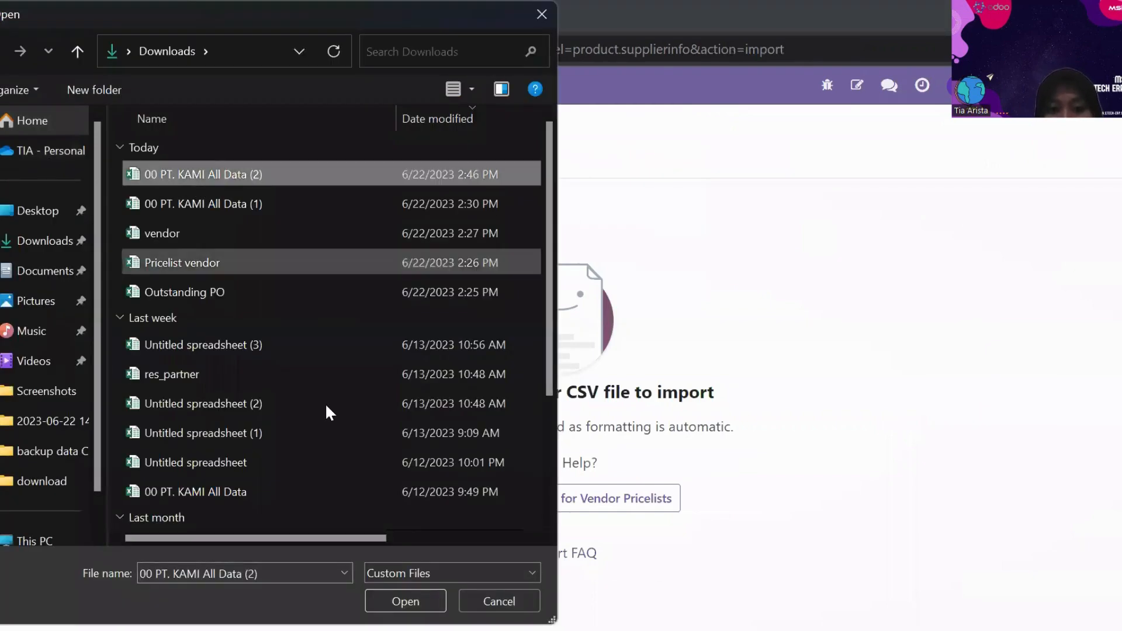
click(397, 595)
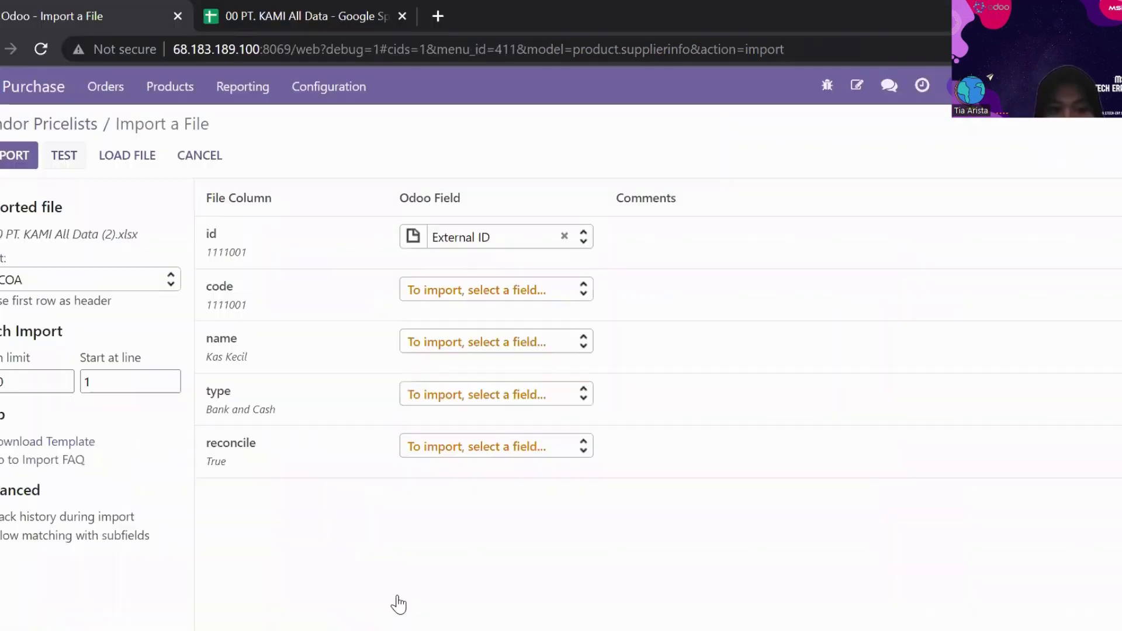
Step: Choose the 09.2 pricelist.vendor sheet, test the pricelist import, and cancel it
click(32, 279)
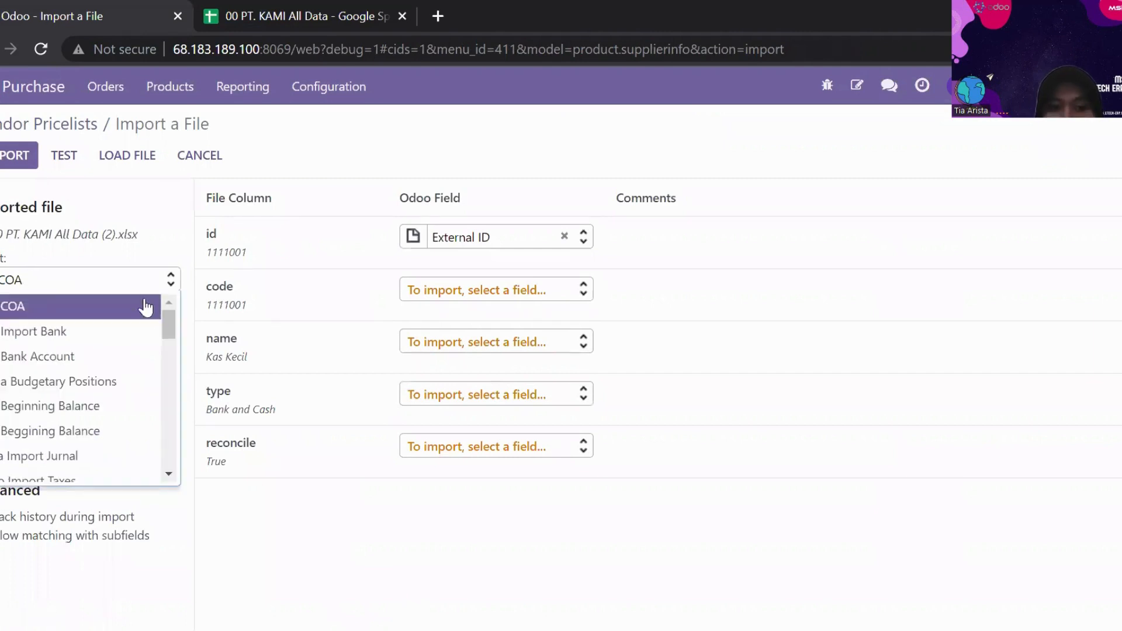
drag(172, 328, 163, 381)
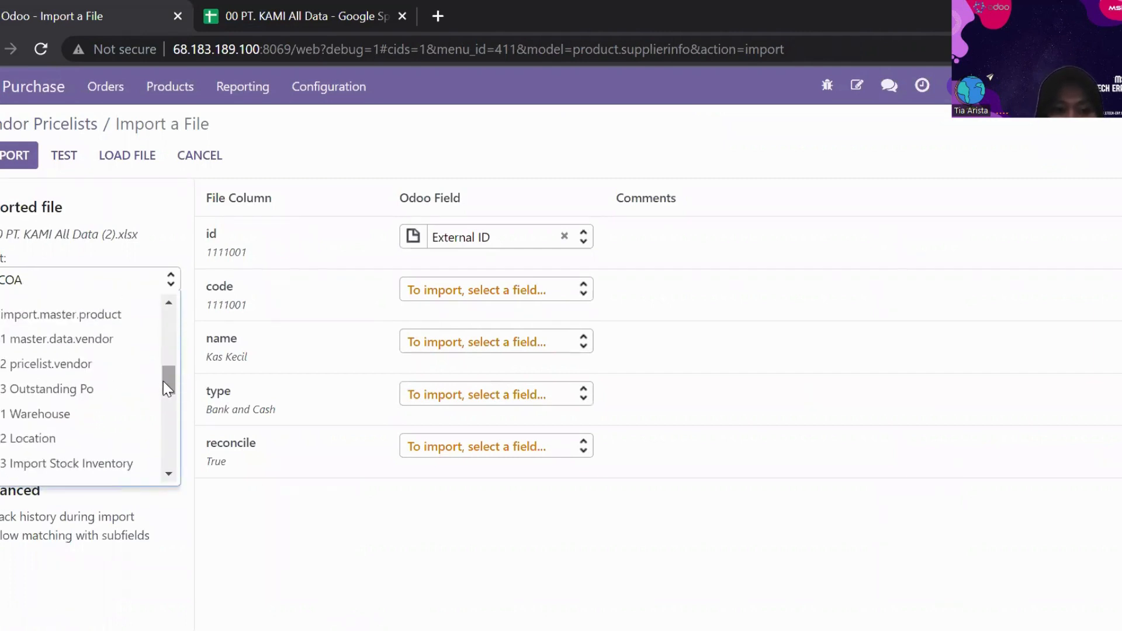
click(93, 364)
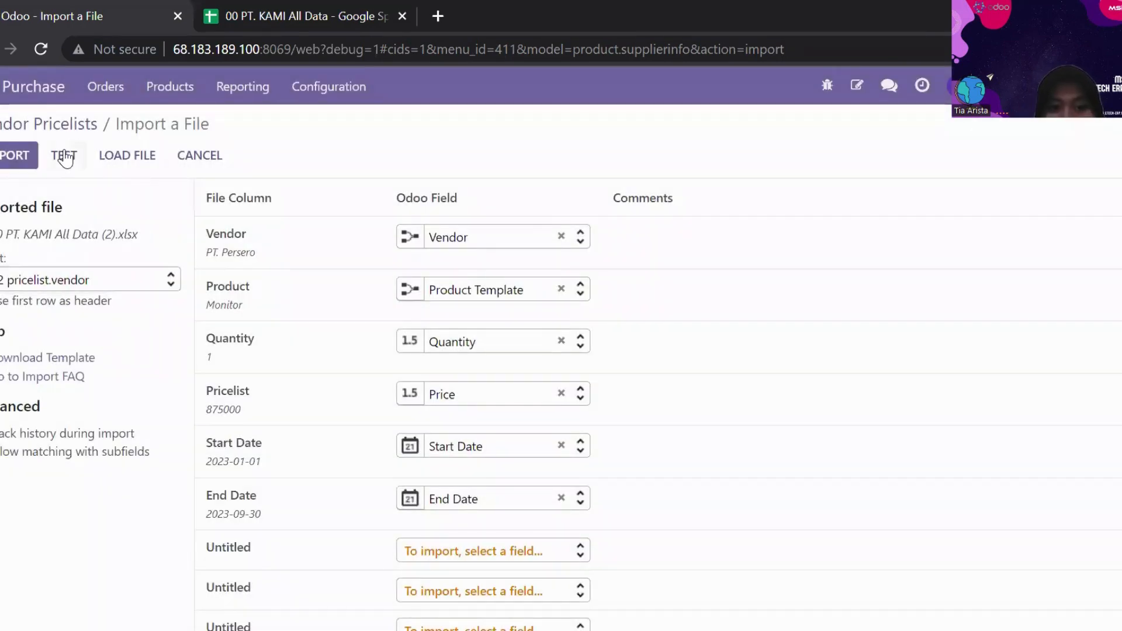
click(65, 153)
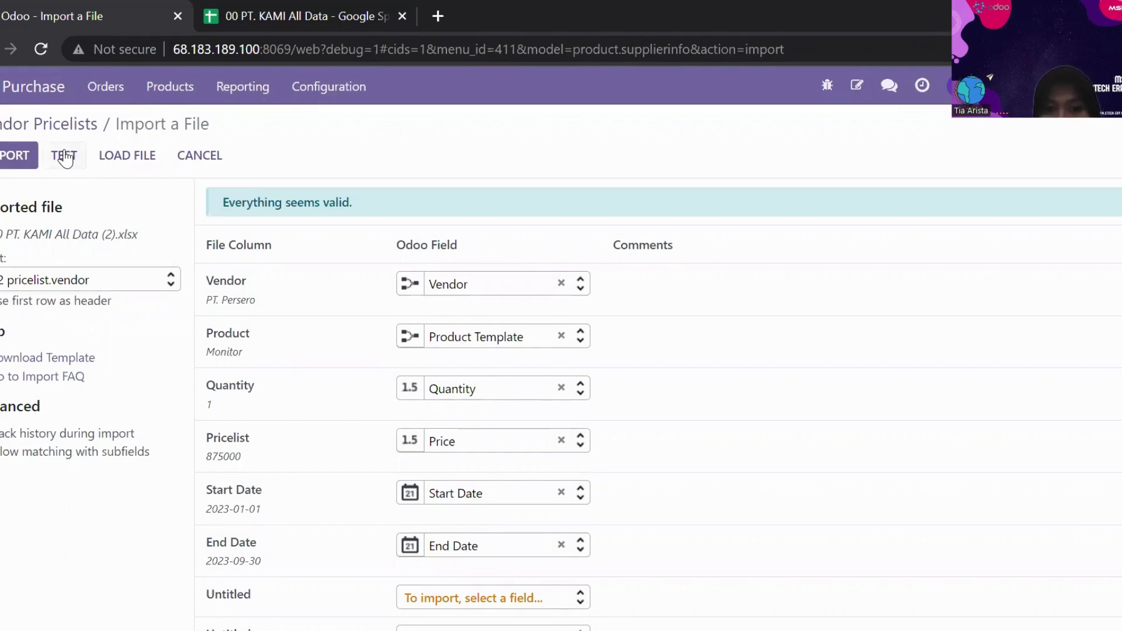
click(64, 156)
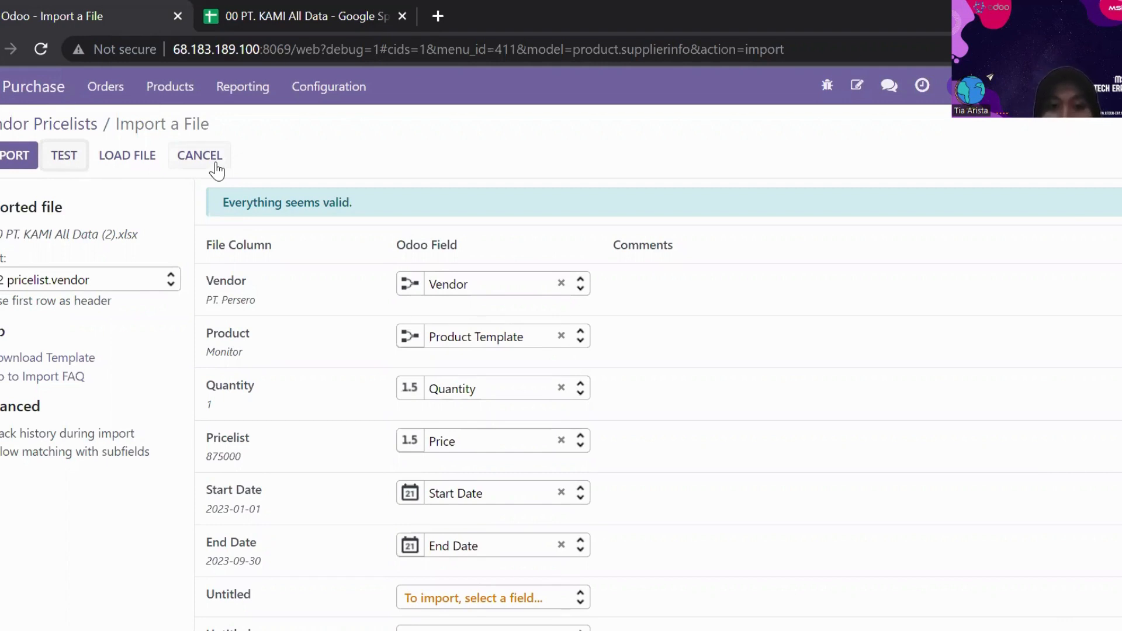
click(216, 170)
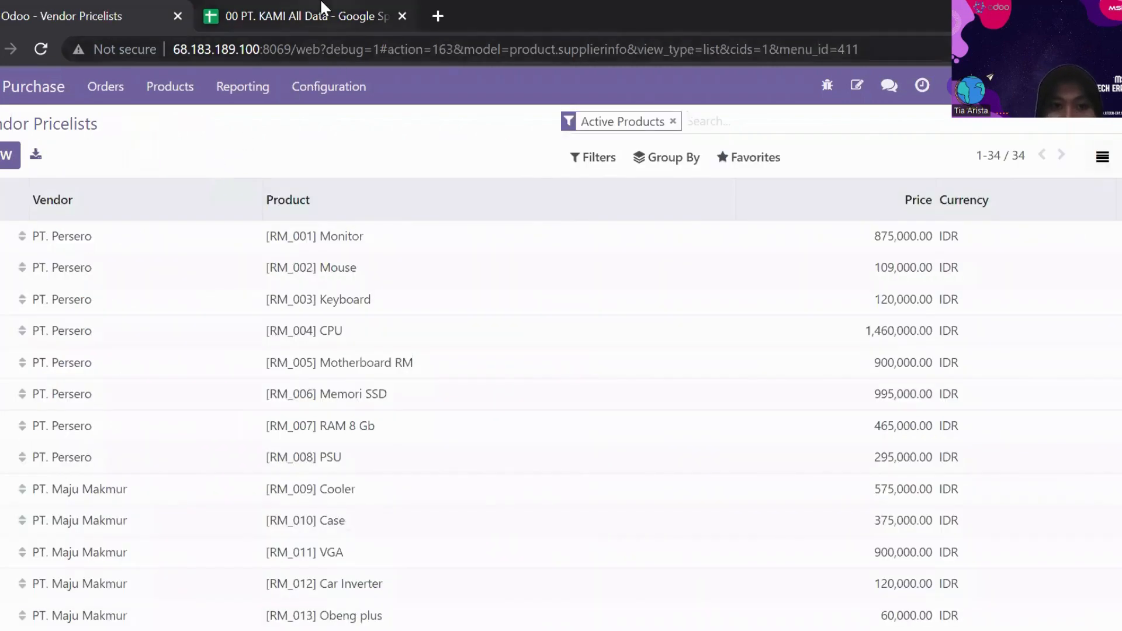
Step: Switch to the 00 PT. KAMI All Data spreadsheet and look through the order rows of the 09.3 Outstanding Po sheet
click(321, 10)
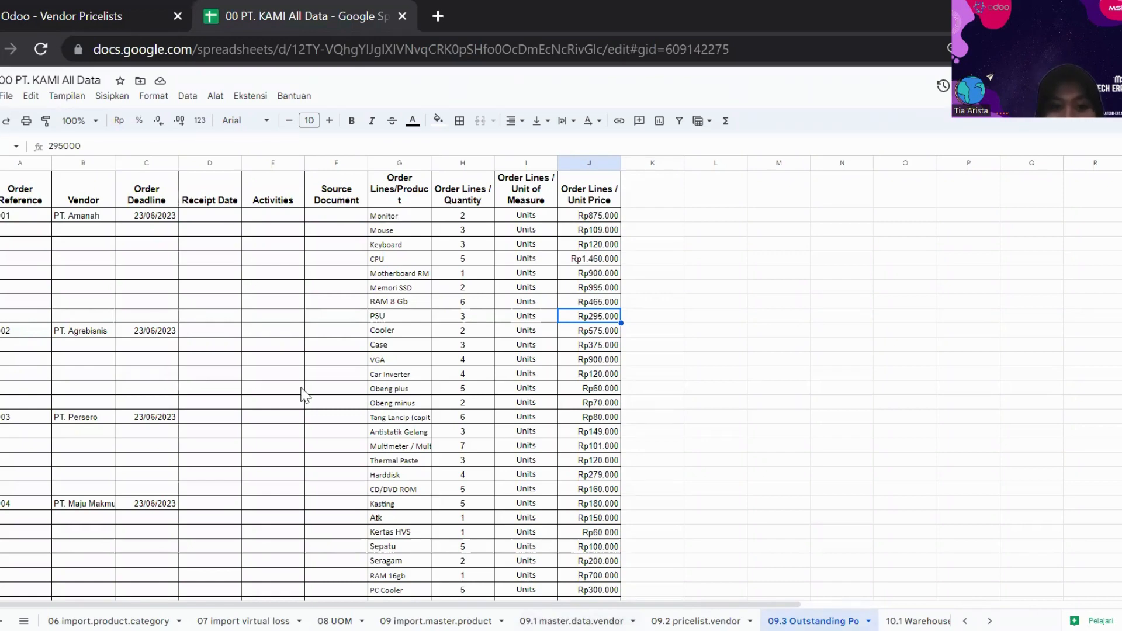
click(24, 199)
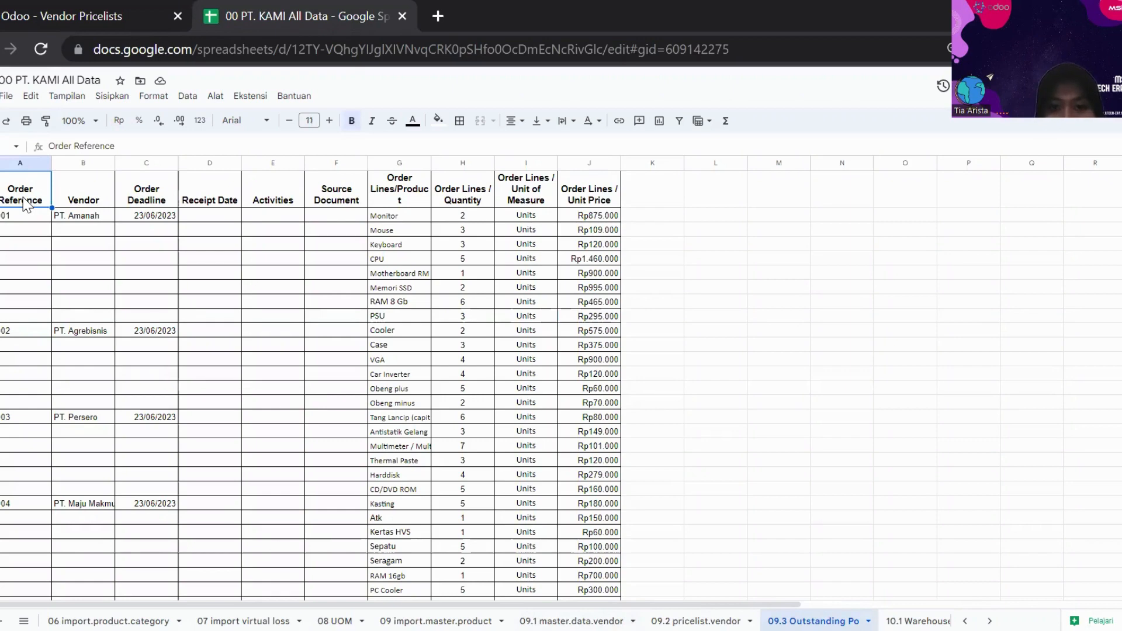
key(Down)
key(Right)
key(Right)
key(Right)
key(Down)
key(Down)
key(Down)
key(Down)
key(Down)
key(Down)
key(Down)
key(Down)
key(Down)
key(Down)
key(Down)
key(Down)
key(Down)
key(Down)
key(Down)
key(Down)
key(Down)
key(Down)
key(Down)
key(Down)
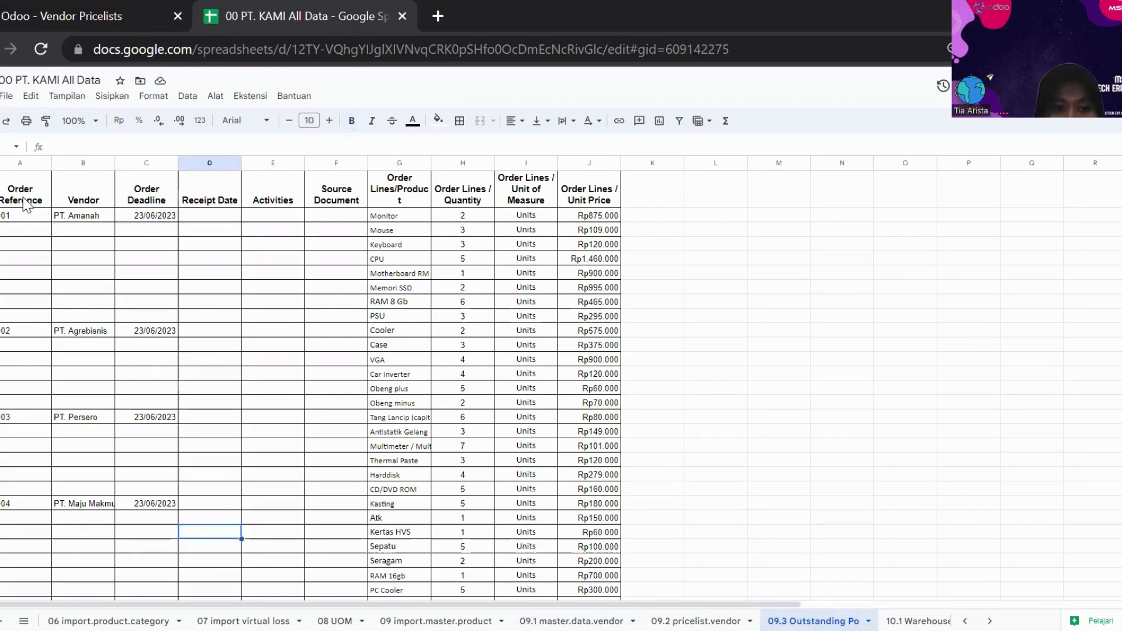
key(Down)
key(Down)
key(Down)
key(Down)
key(Down)
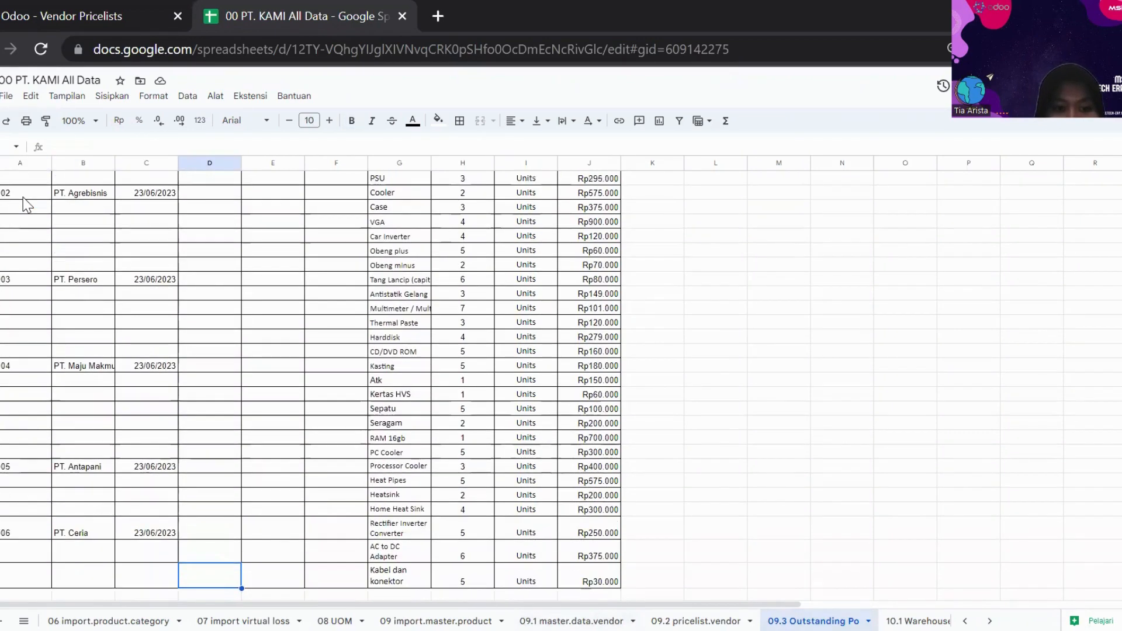
key(Up)
key(Up)
key(Up)
key(Up)
key(Up)
key(Up)
key(Up)
key(Up)
key(Up)
key(Up)
key(Up)
key(Up)
key(Up)
key(Up)
key(Up)
key(Up)
key(Up)
key(Up)
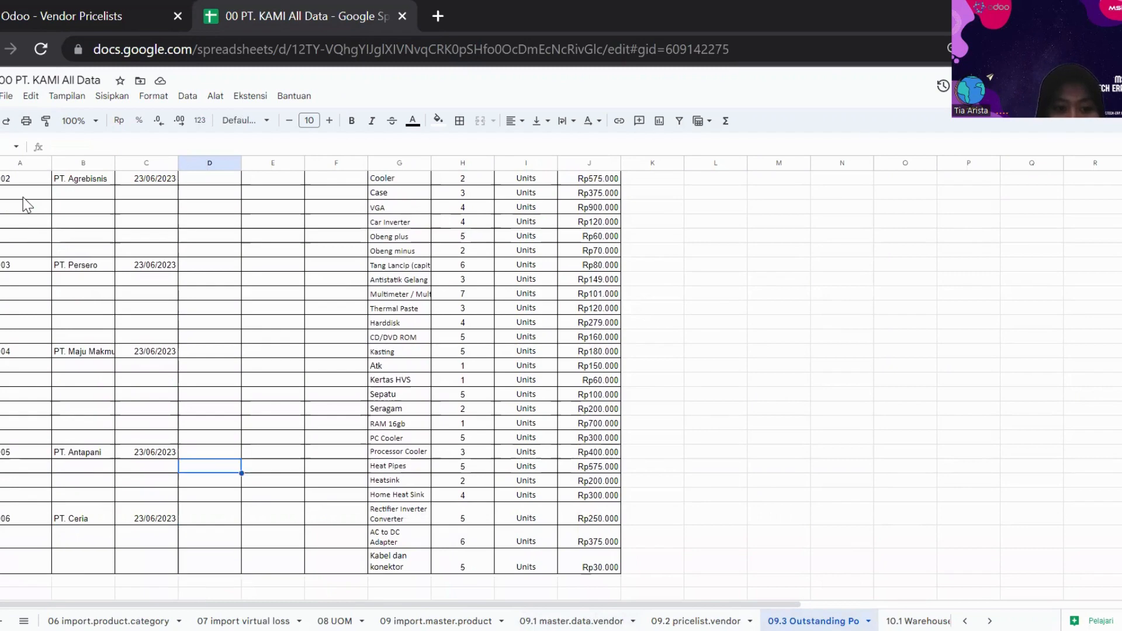
key(Up)
key(Up)
key(Up)
key(Up)
key(Up)
key(Up)
key(Up)
key(Up)
key(Up)
key(Up)
key(Up)
key(Up)
key(Up)
key(Up)
key(Up)
key(Up)
key(Up)
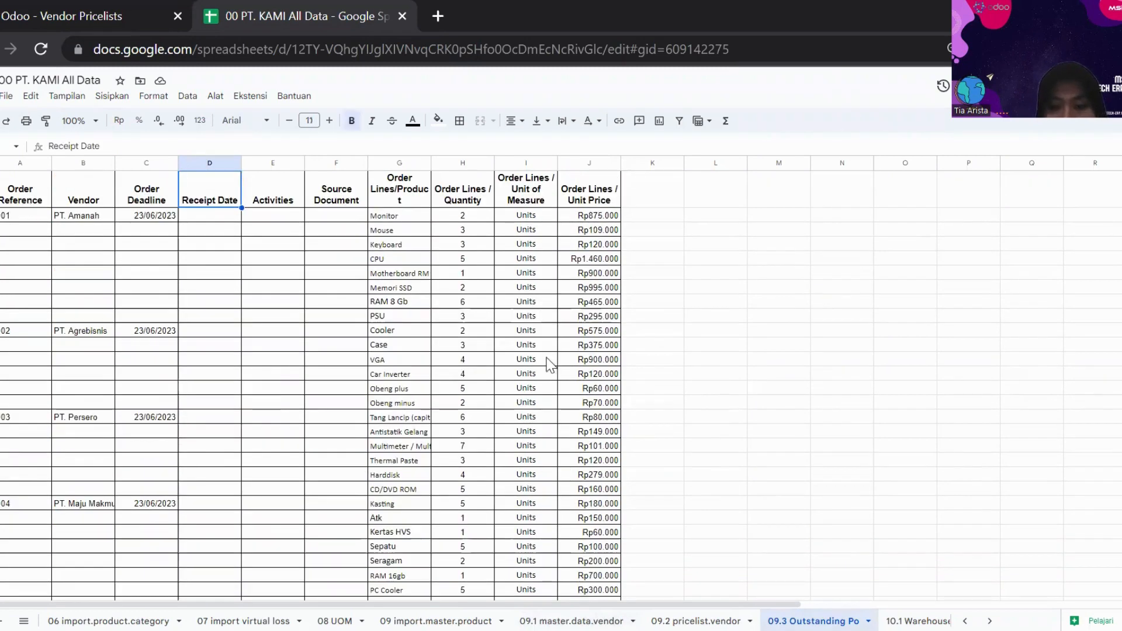
Step: Open the 09.2 pricelist.vendor sheet and look through its Vendor and Product columns
click(717, 611)
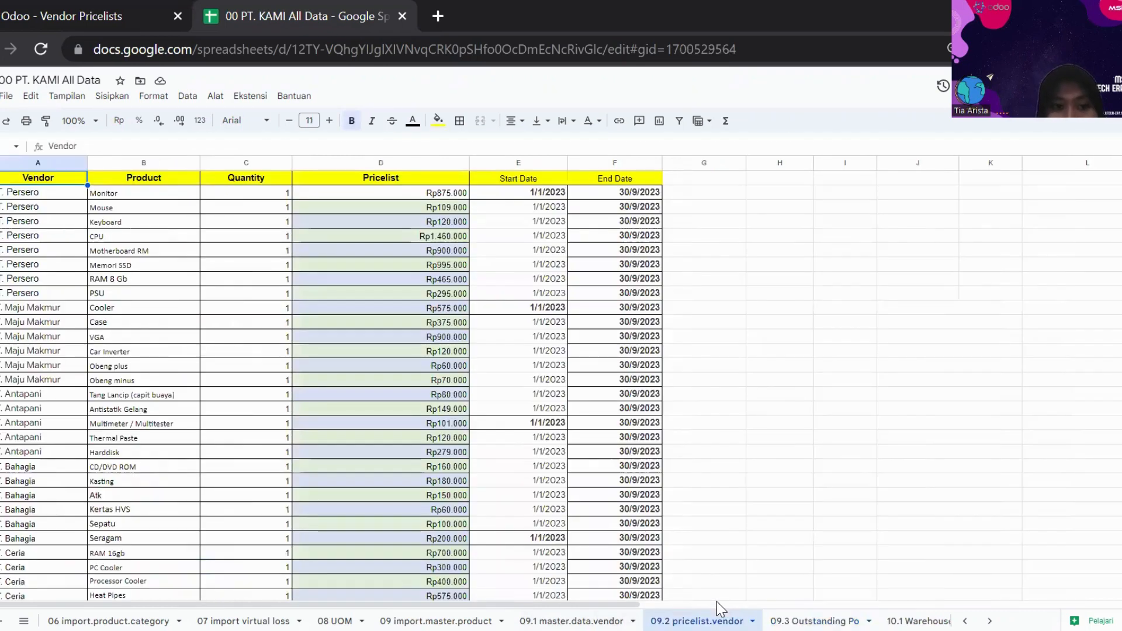
click(244, 408)
key(Left)
key(Left)
key(Down)
key(Down)
key(Down)
key(Down)
key(Down)
key(Down)
key(Down)
key(Down)
key(Down)
key(Down)
key(Down)
key(Down)
key(Down)
key(Down)
key(Down)
key(Down)
key(Down)
key(Down)
key(Down)
key(Down)
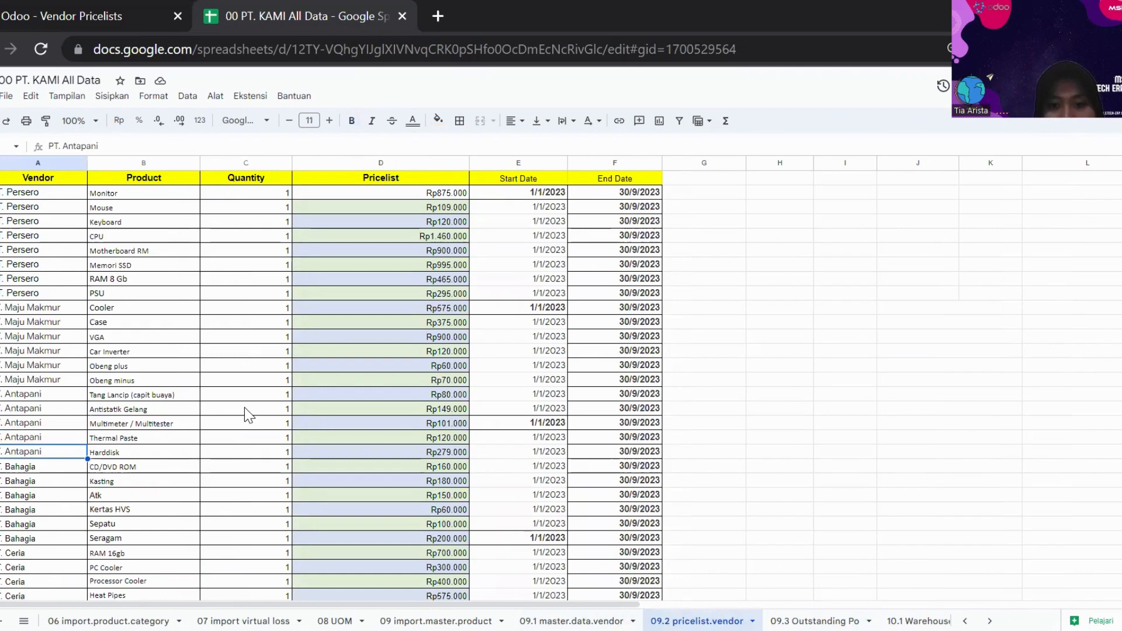
key(Right)
key(Up)
key(Up)
key(Up)
key(Up)
key(Up)
key(Up)
key(Up)
key(Up)
key(Up)
key(Up)
key(Up)
key(Up)
key(Up)
key(Up)
key(Up)
key(Up)
key(Up)
key(Up)
key(Up)
key(Up)
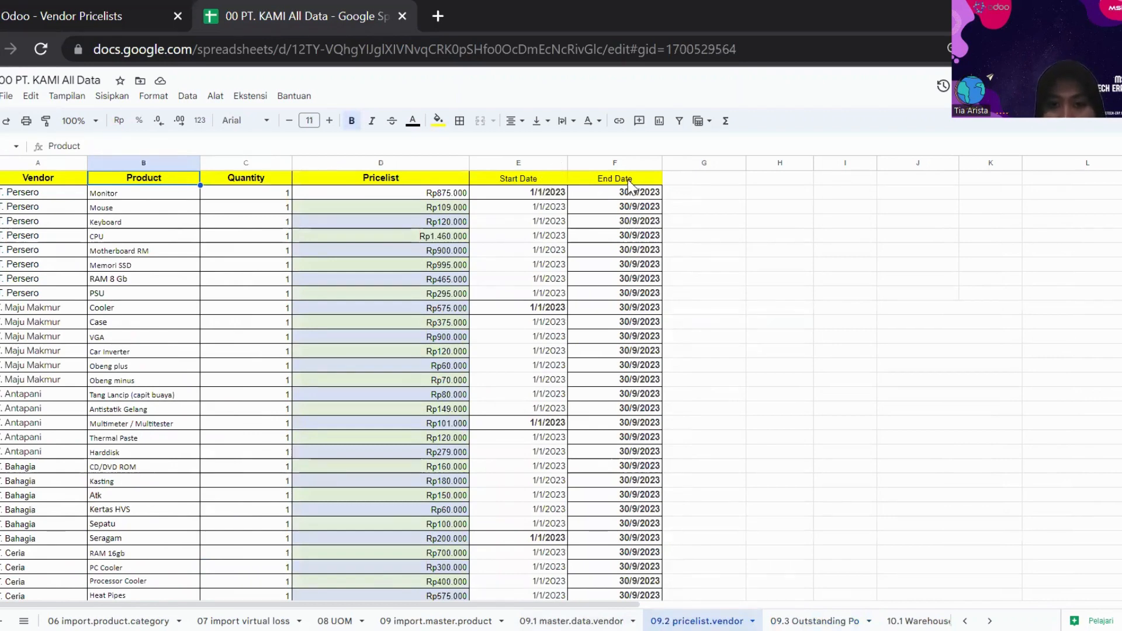
Step: View the 09.1 master.data.vendor and 09 import.master.product sheets, and return to the vendor pricelists in Odoo
click(589, 621)
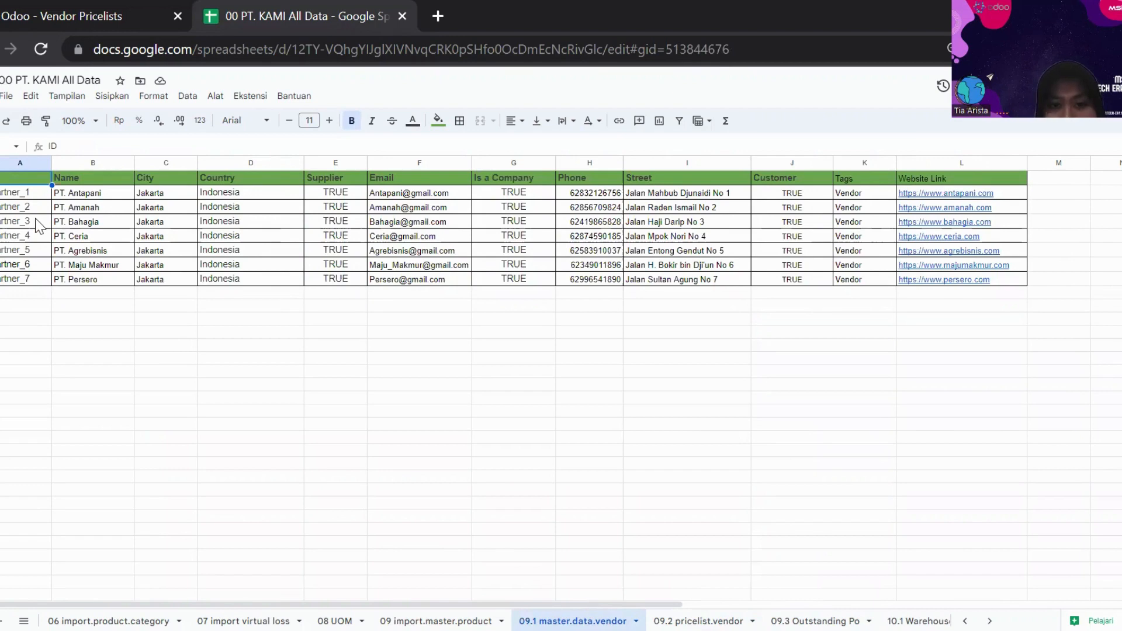
click(460, 608)
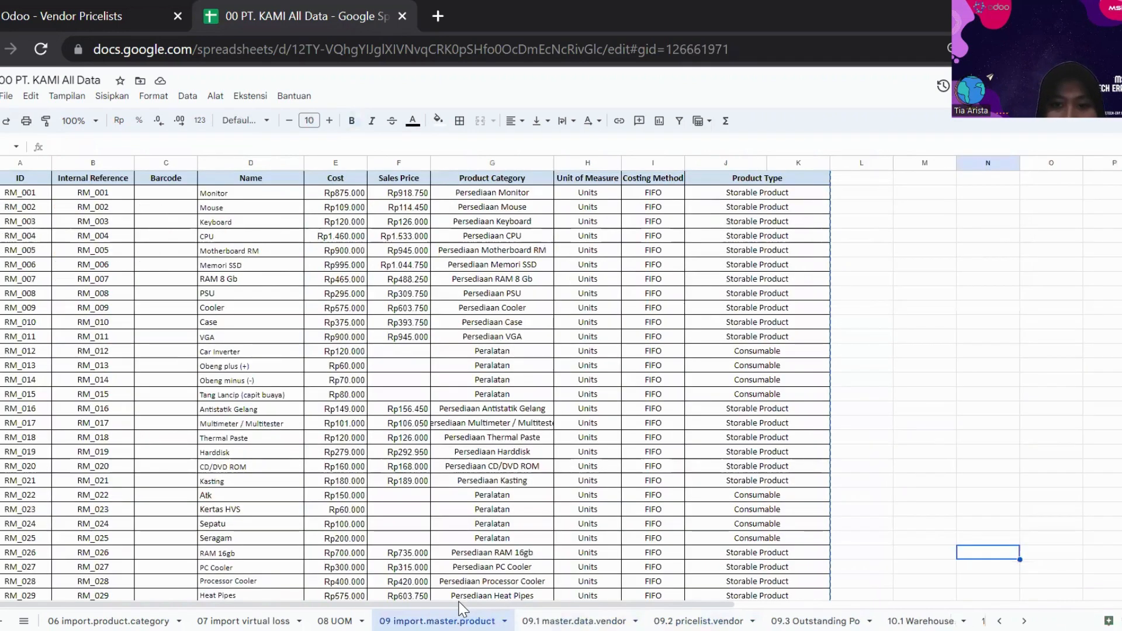
click(116, 9)
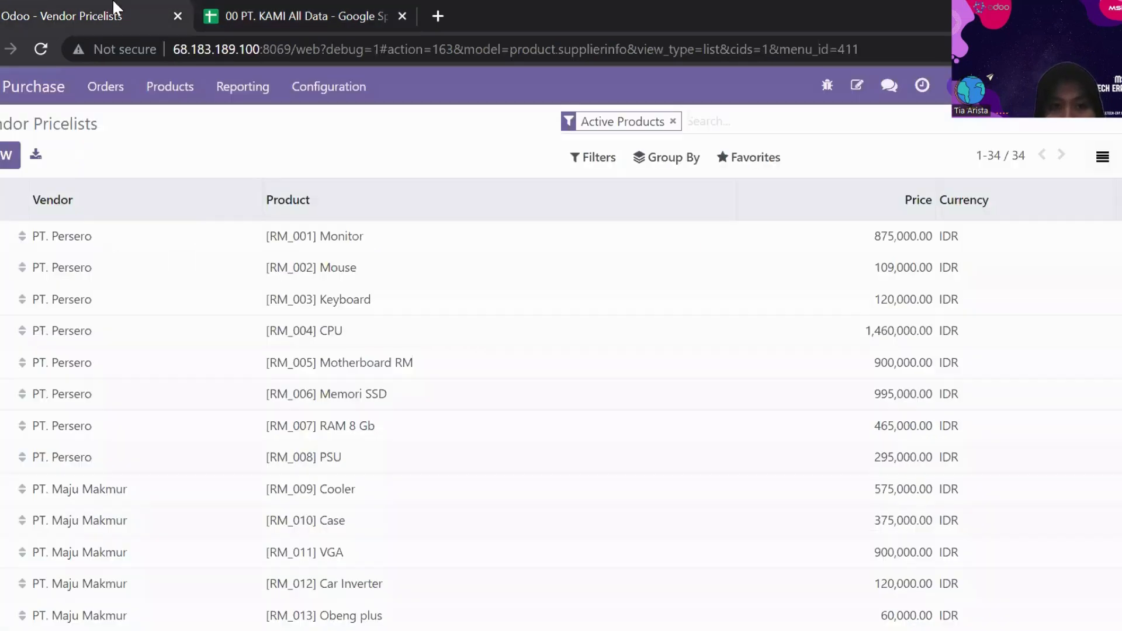
Step: Open the Purchase Requests list and check its favorites options for a record import
click(177, 87)
click(117, 83)
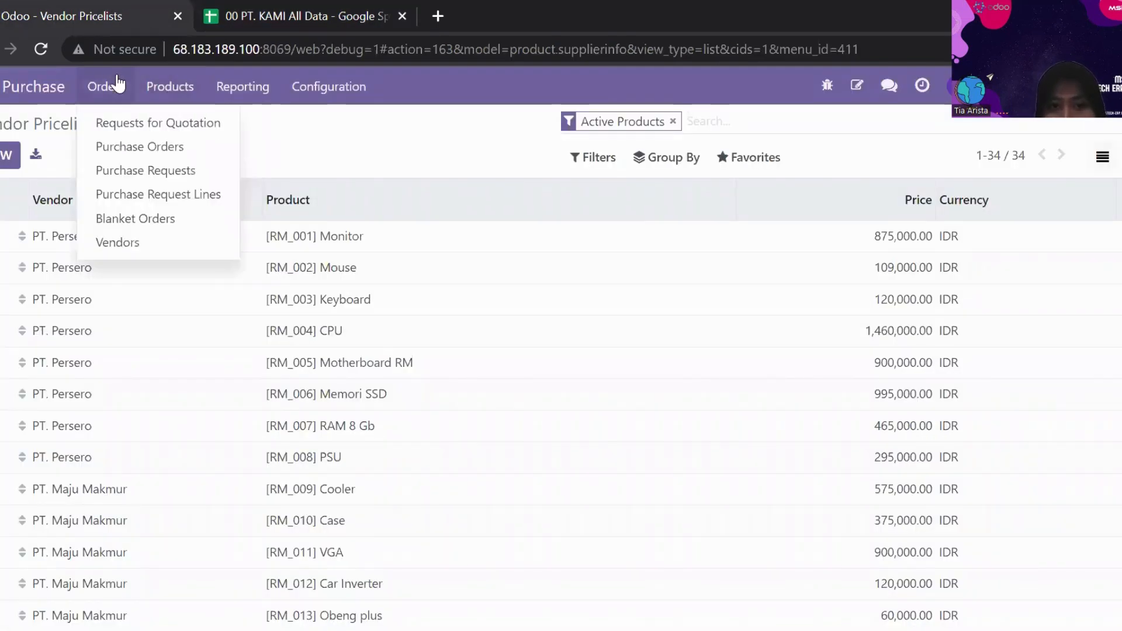
click(146, 171)
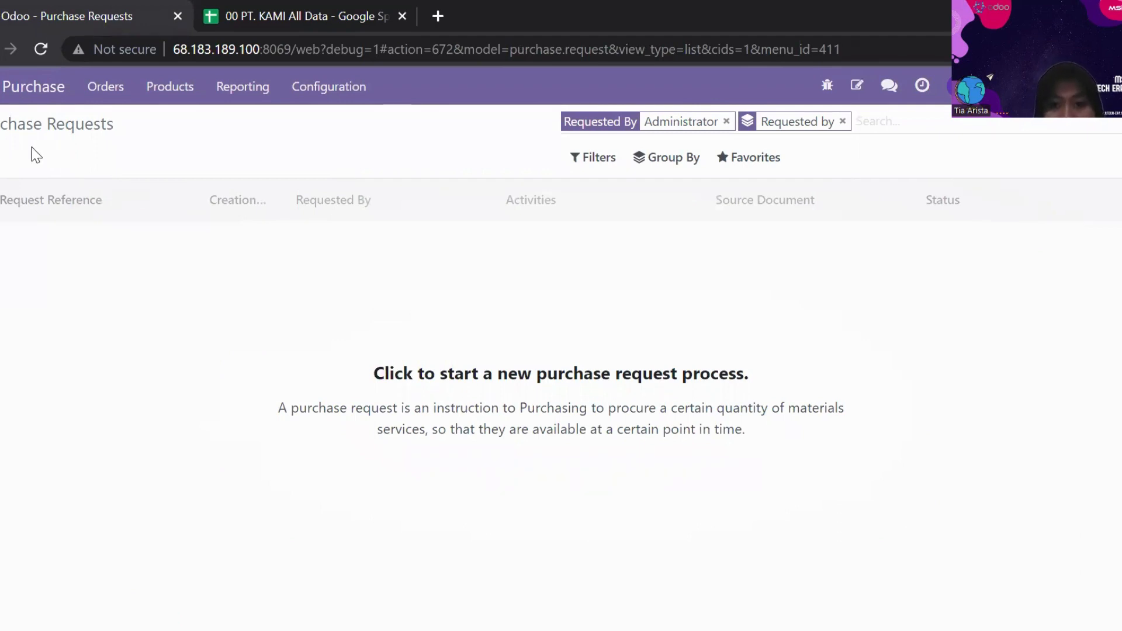
click(728, 165)
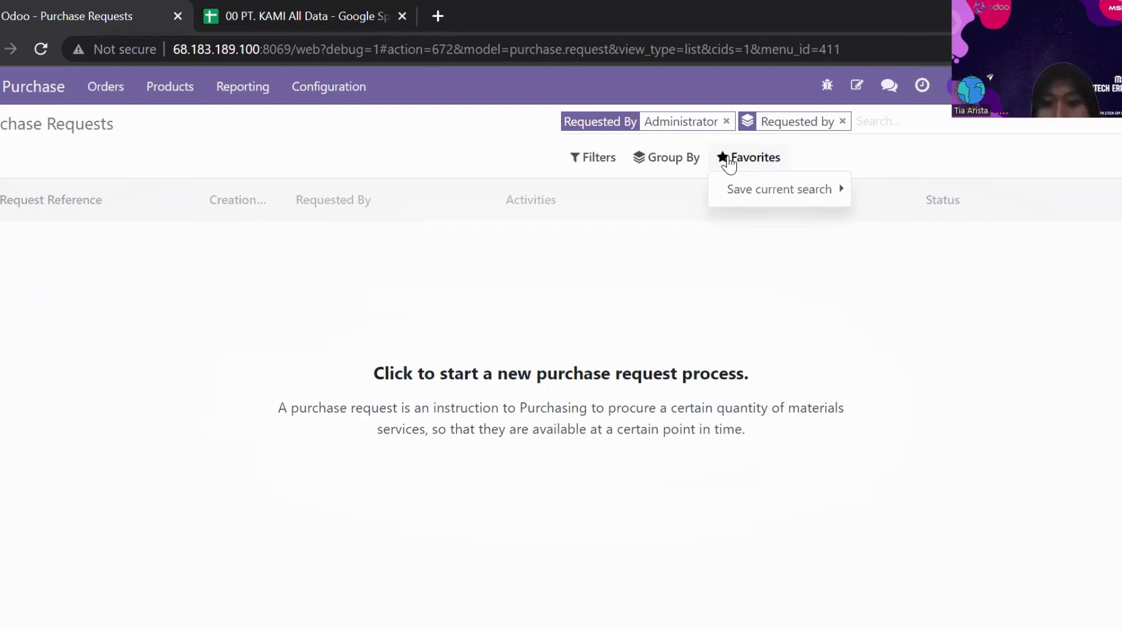
click(571, 305)
Step: Review the filter options of the purchase requests and additionally group the list by Approver
click(610, 164)
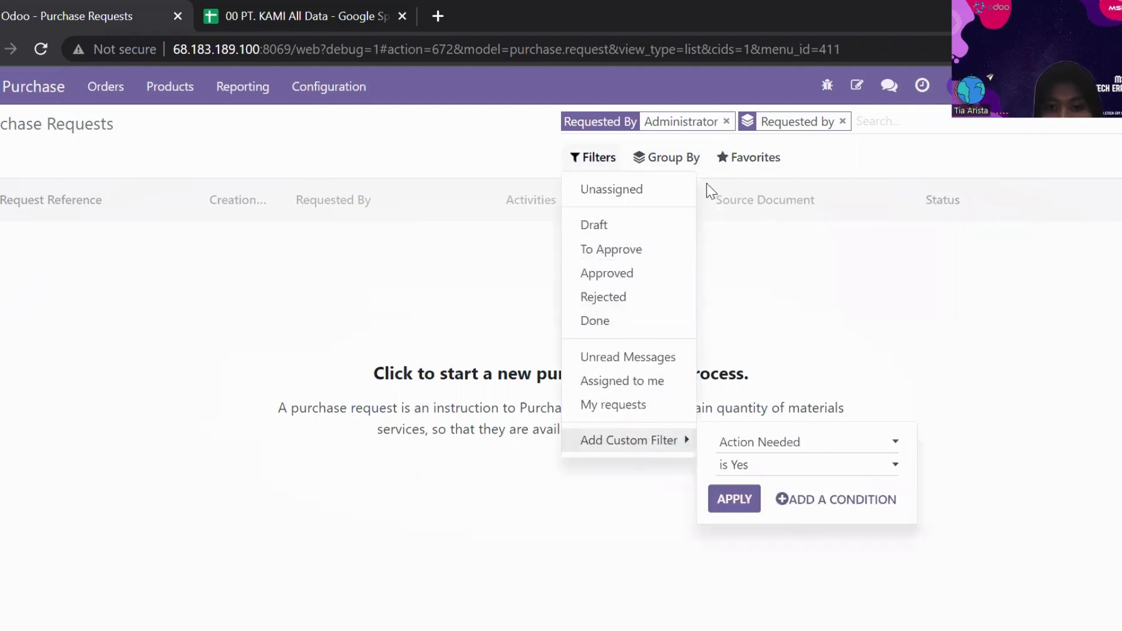
mouse_move(715, 165)
mouse_move(664, 170)
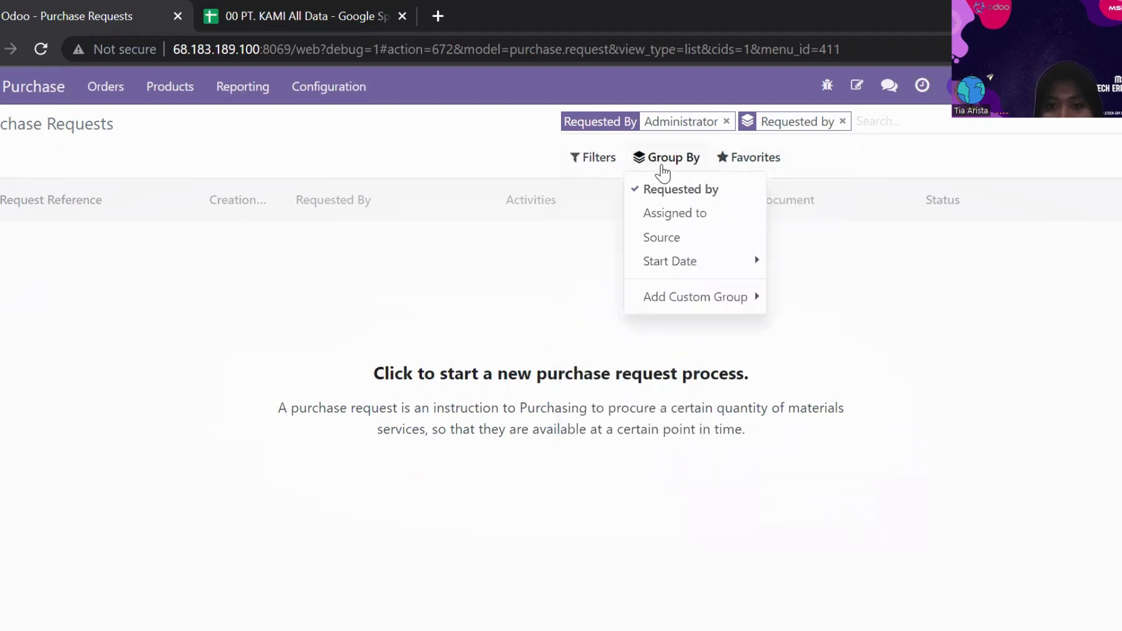
mouse_move(680, 266)
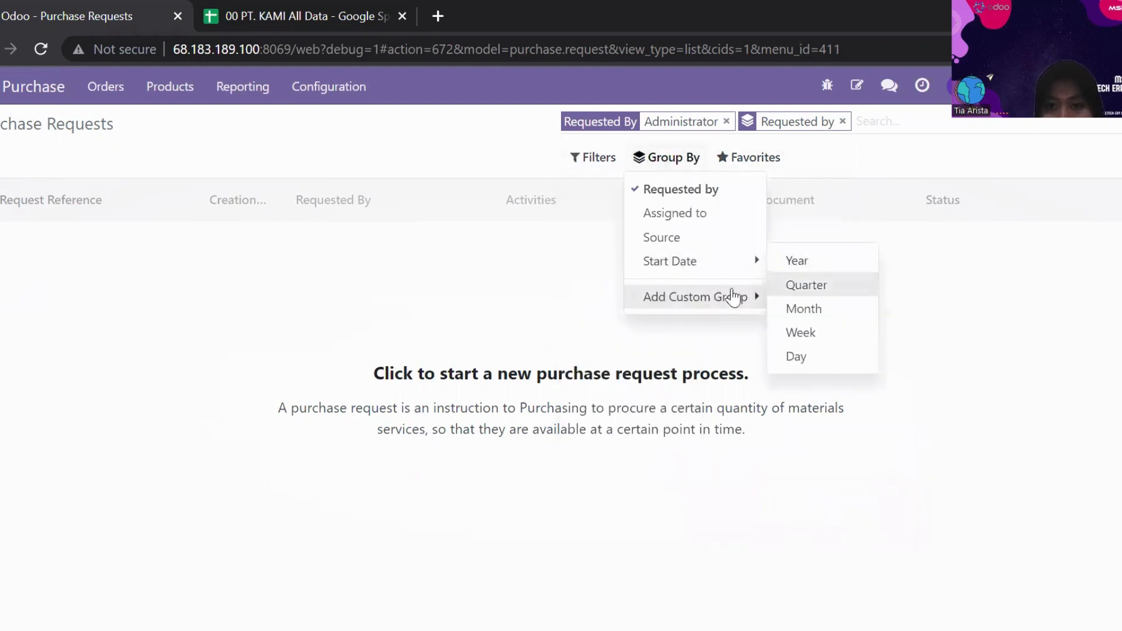
mouse_move(734, 295)
click(799, 345)
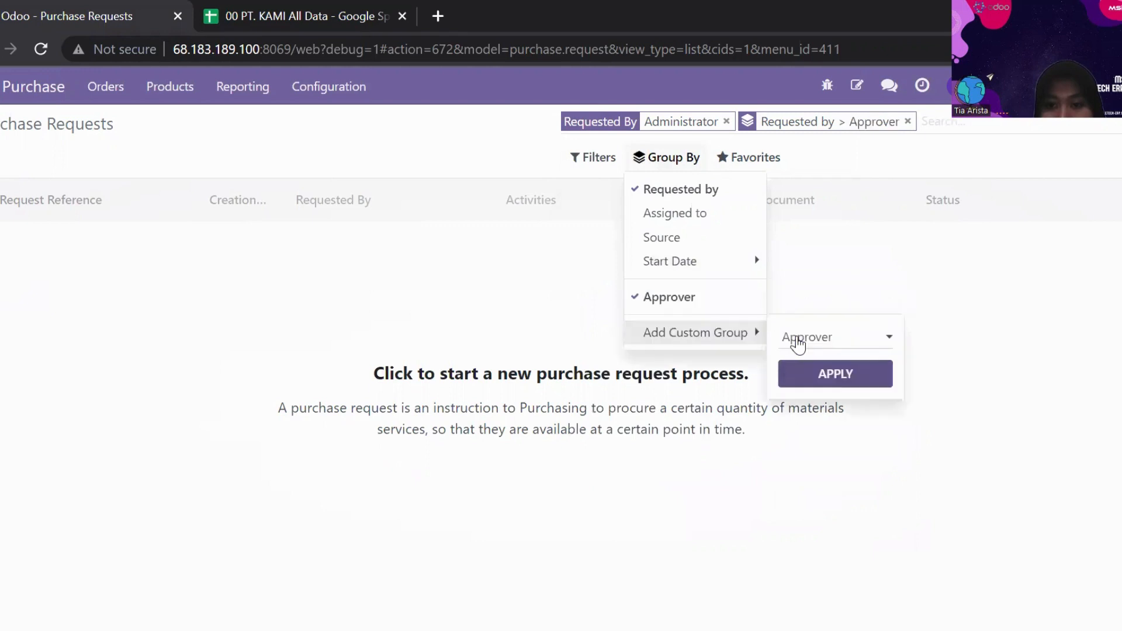
mouse_move(766, 168)
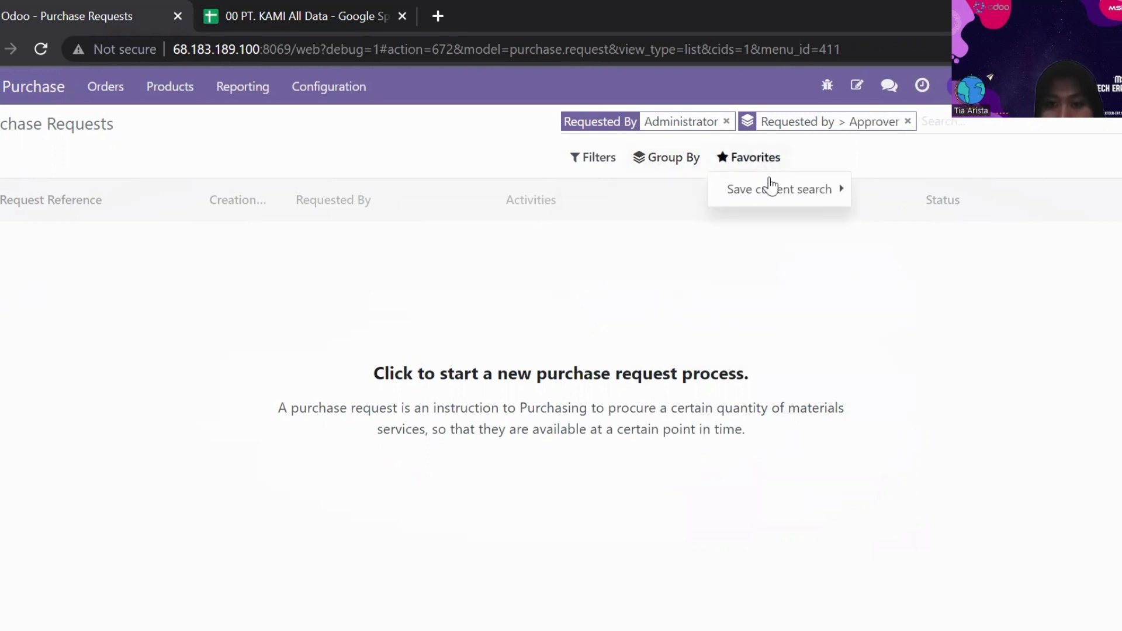
mouse_move(771, 187)
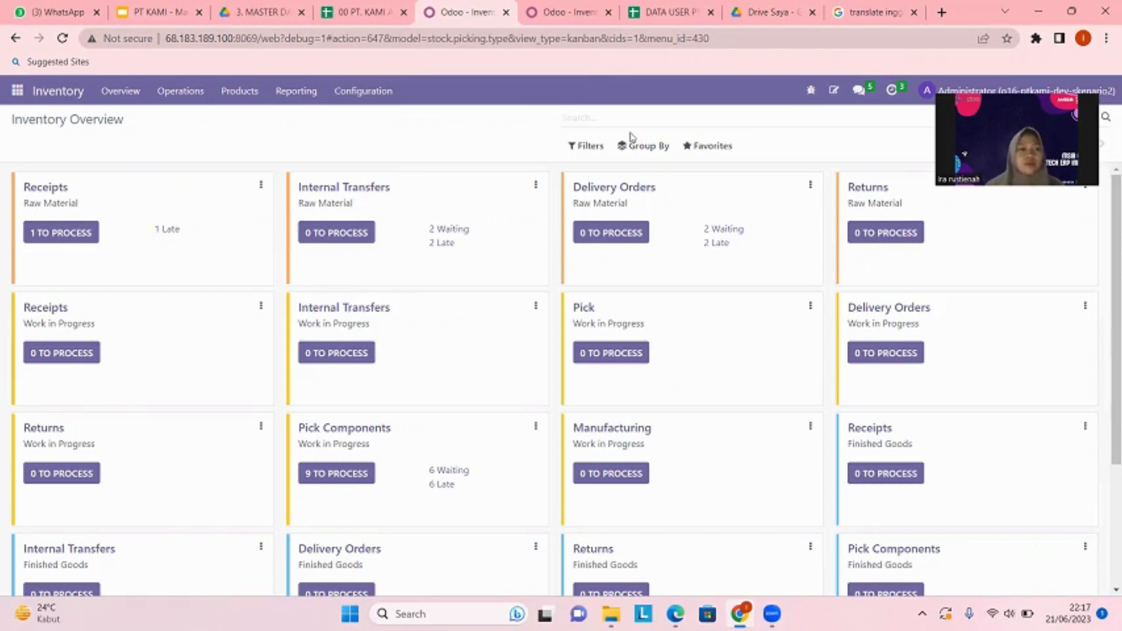
Step: Open the inventory warehouses and load the 1. Warehouse file for a record import
click(365, 96)
click(385, 169)
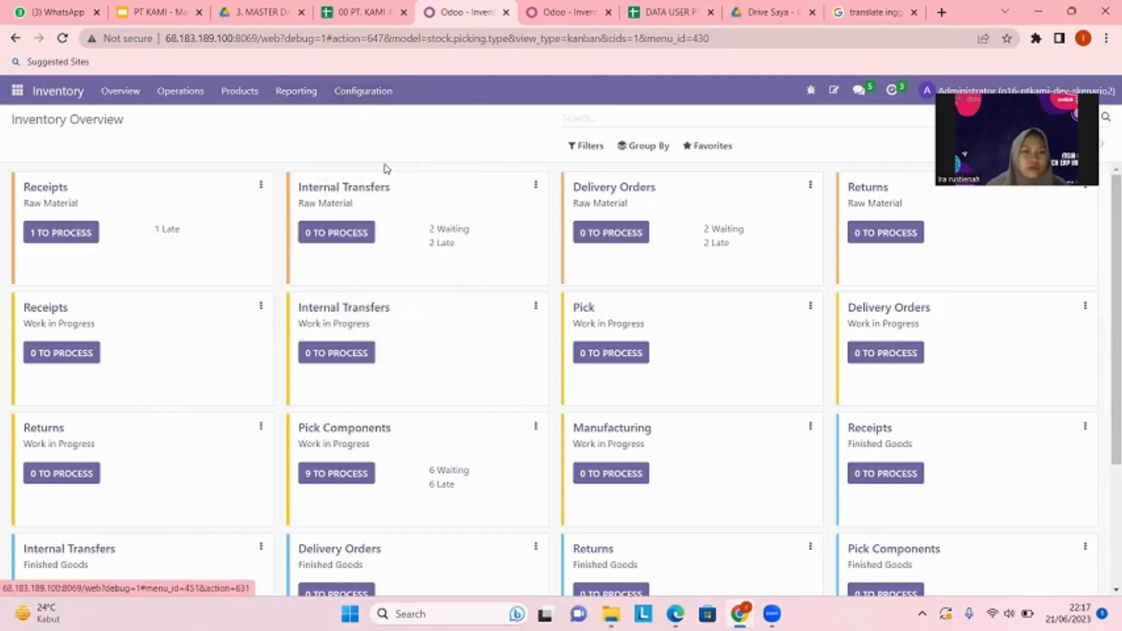
click(725, 145)
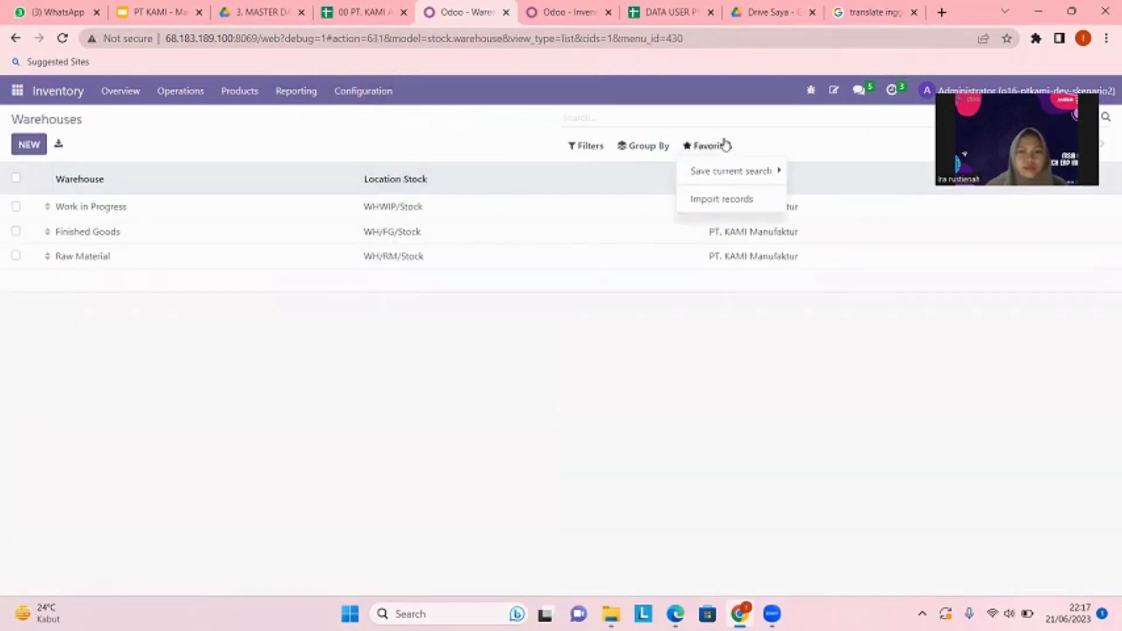
click(727, 201)
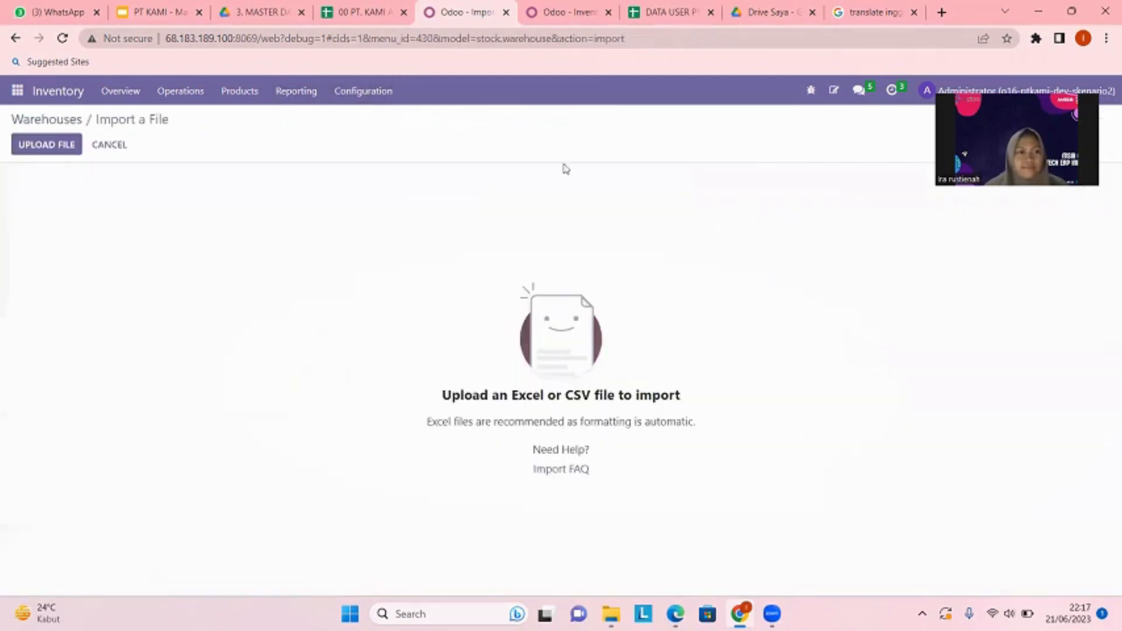
click(66, 145)
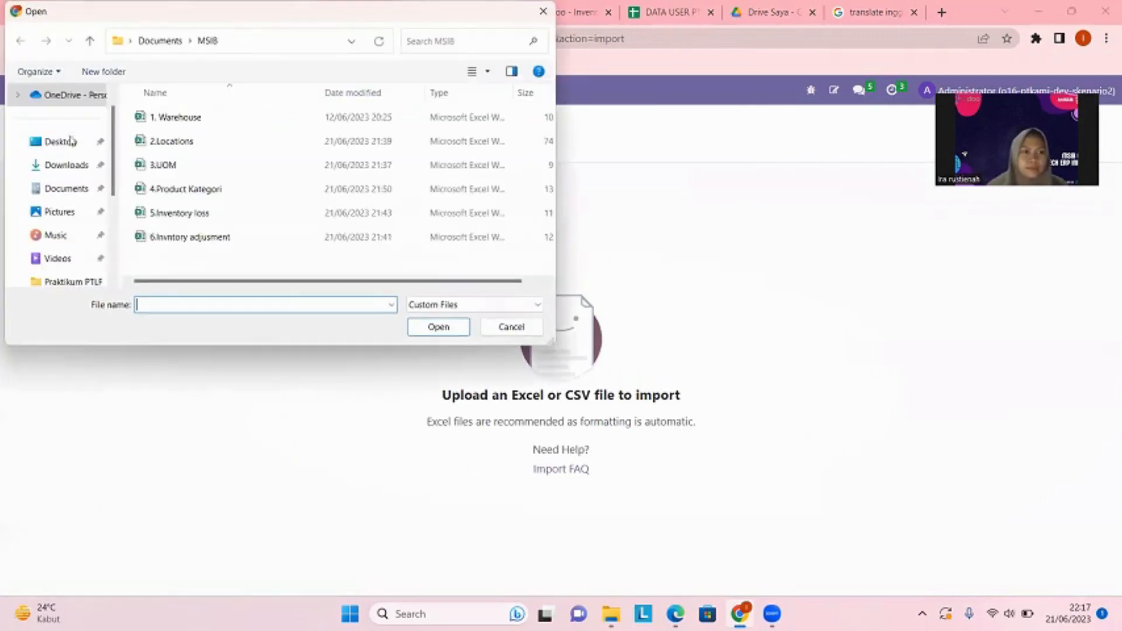
click(248, 116)
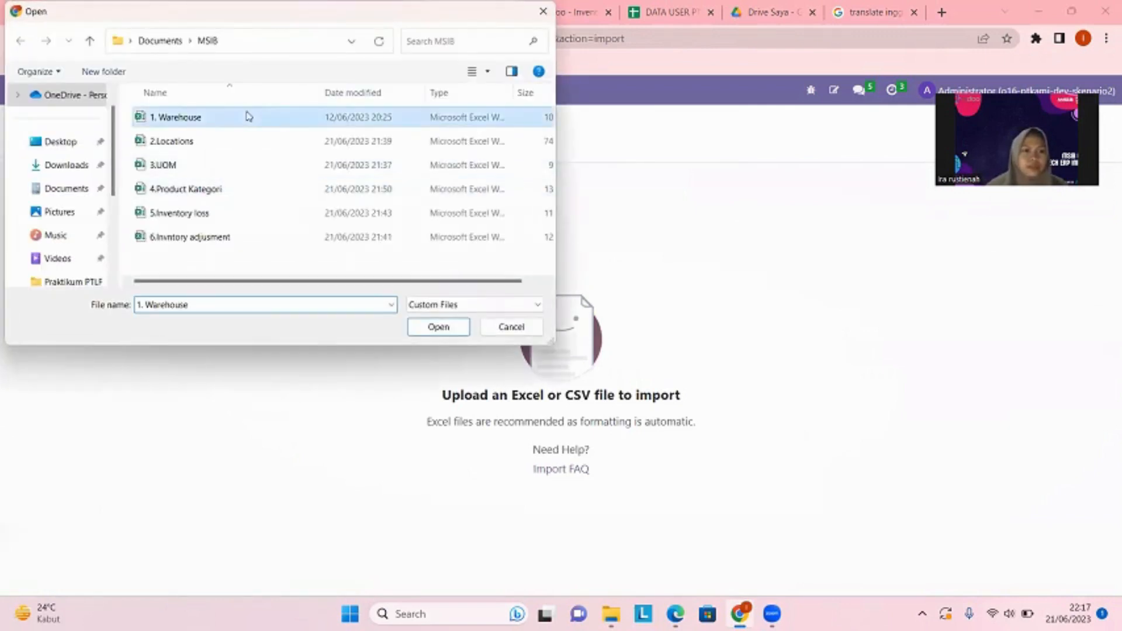
click(432, 327)
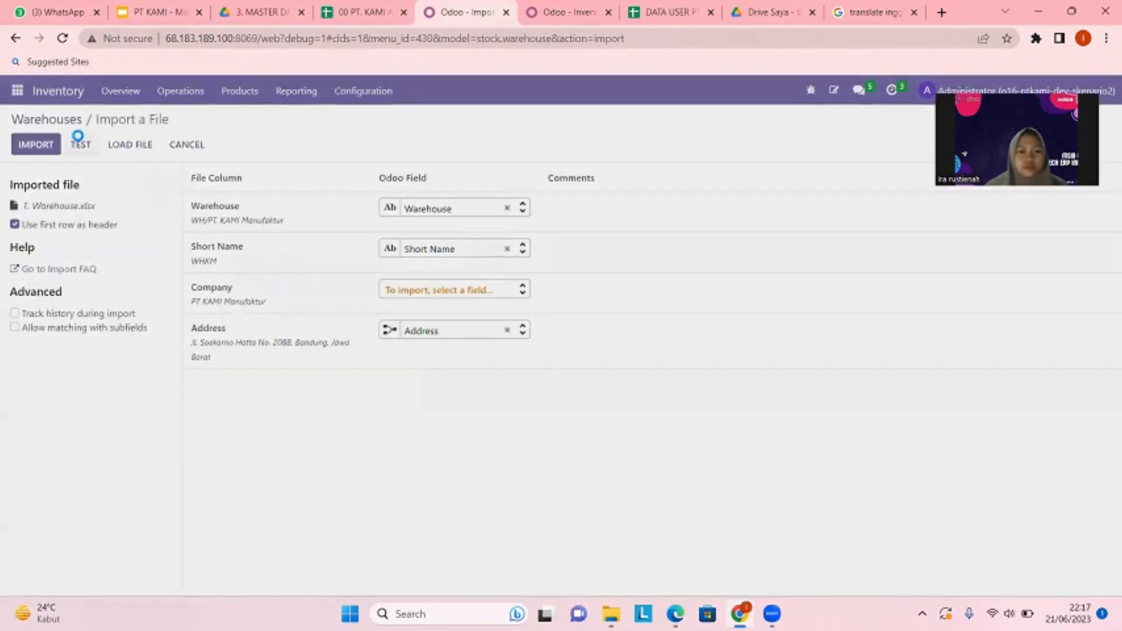
Step: Test the warehouse import, clear the Address field mapping, and cancel the import after retesting
click(79, 140)
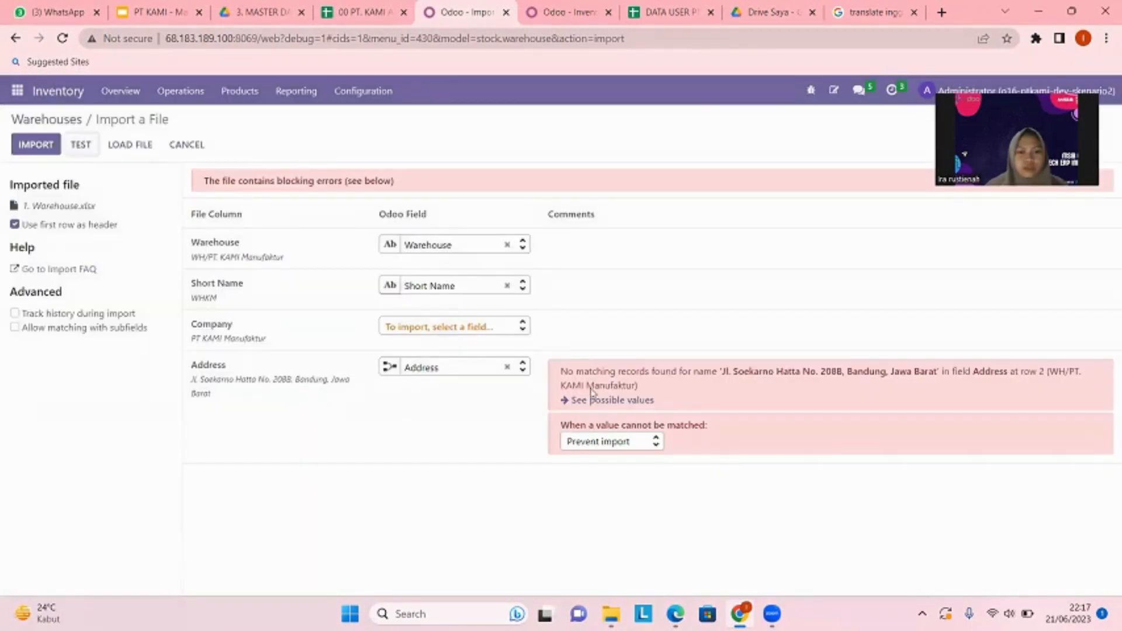
click(507, 367)
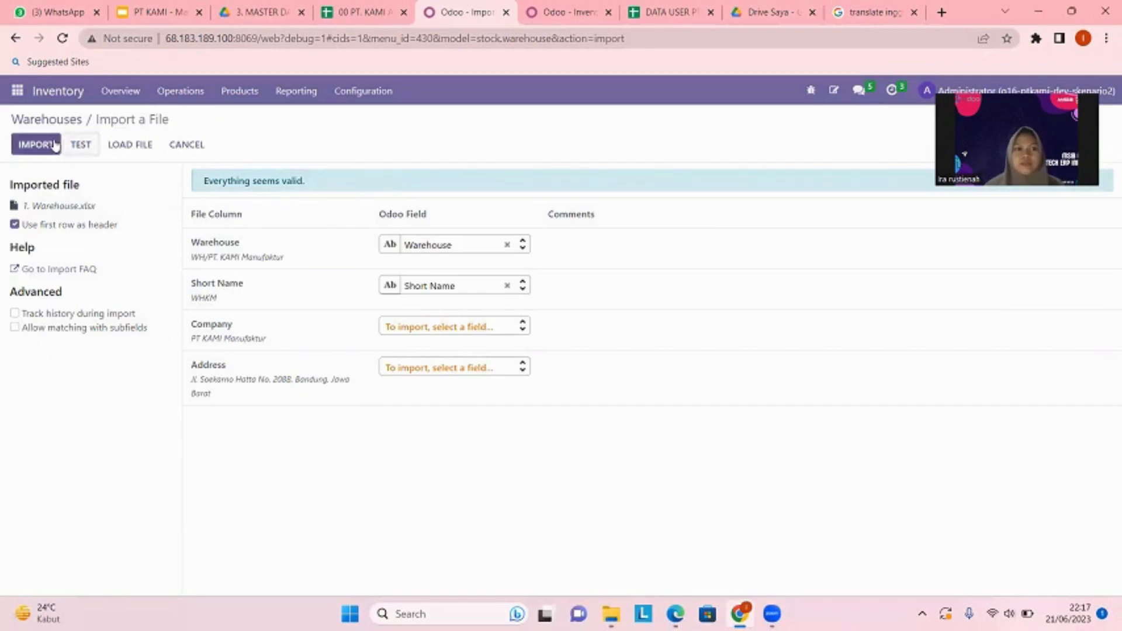
click(196, 151)
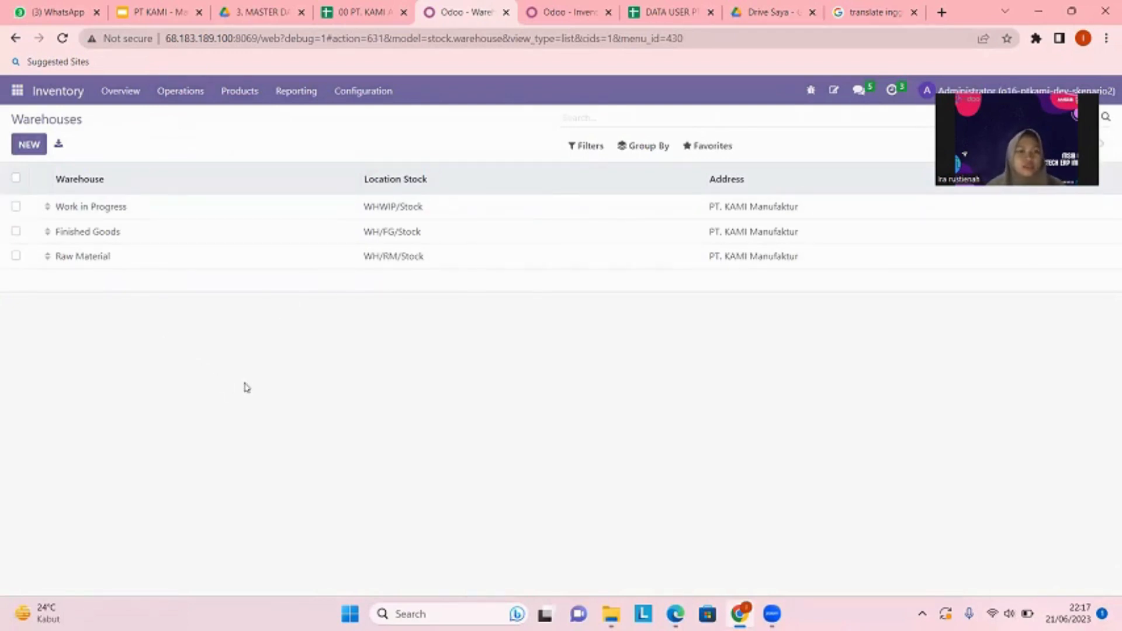
Step: Open the inventory locations and load the 2.Locations file for a record import
click(373, 94)
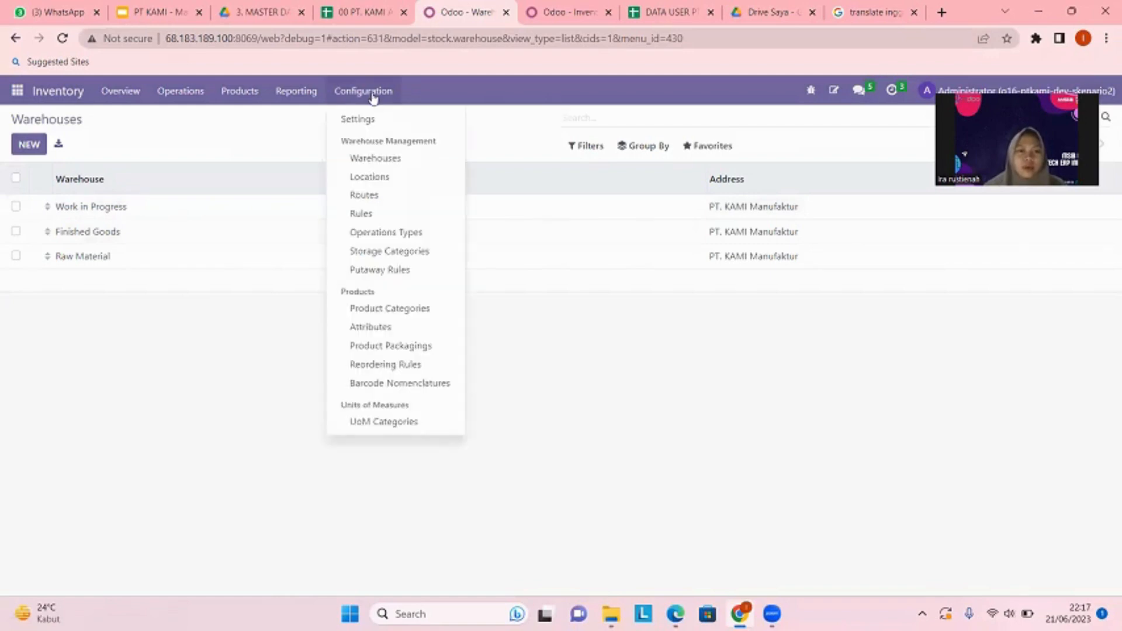
click(367, 177)
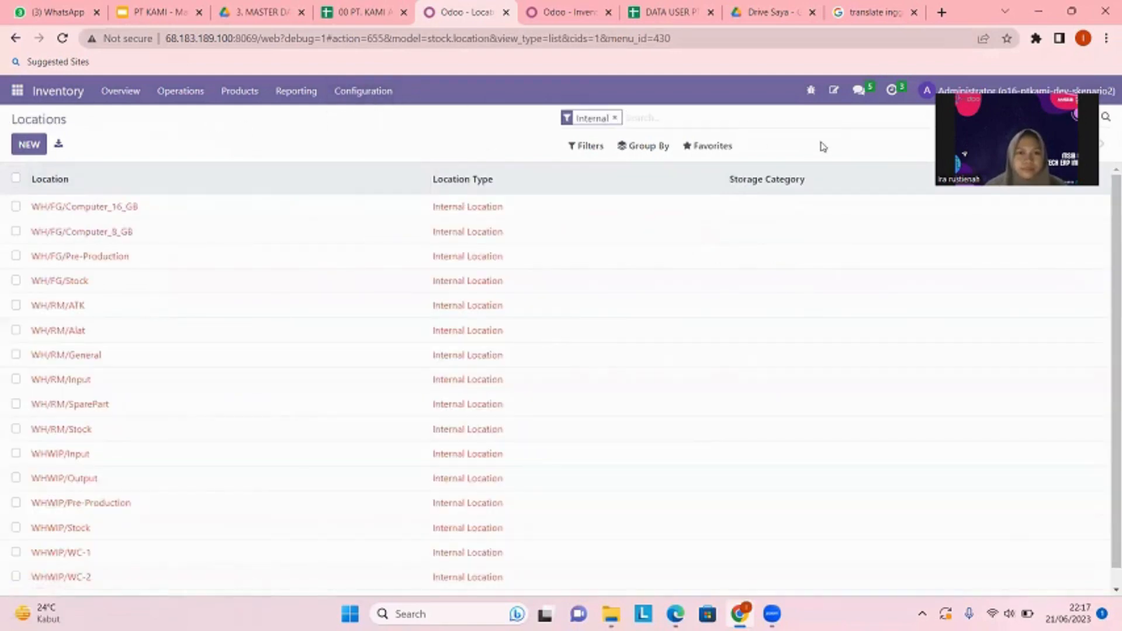
click(714, 146)
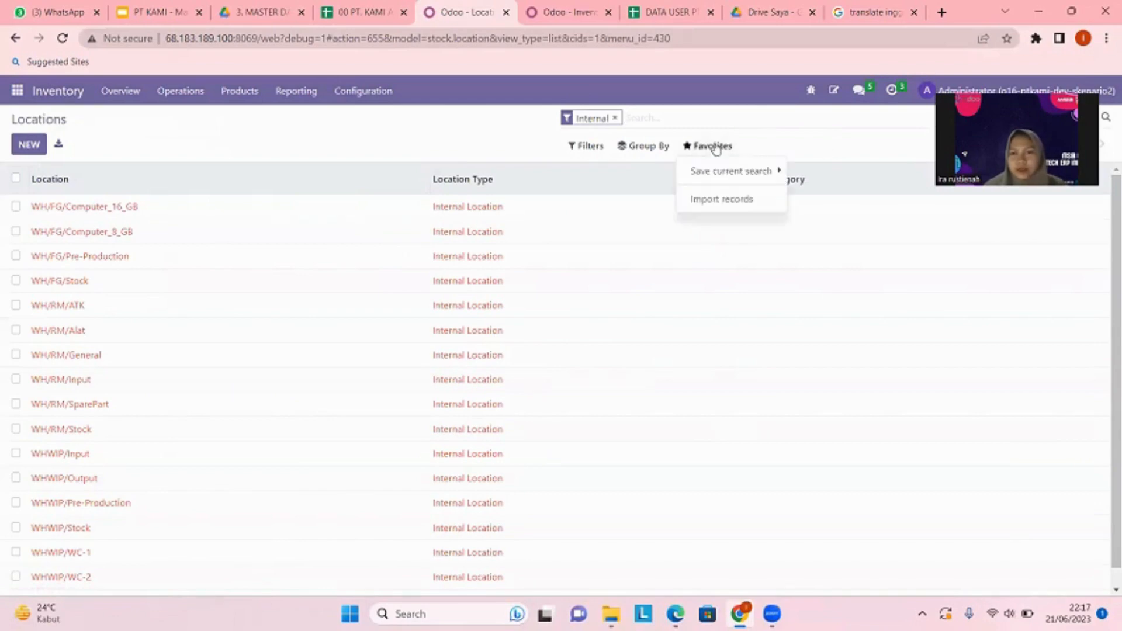
click(717, 200)
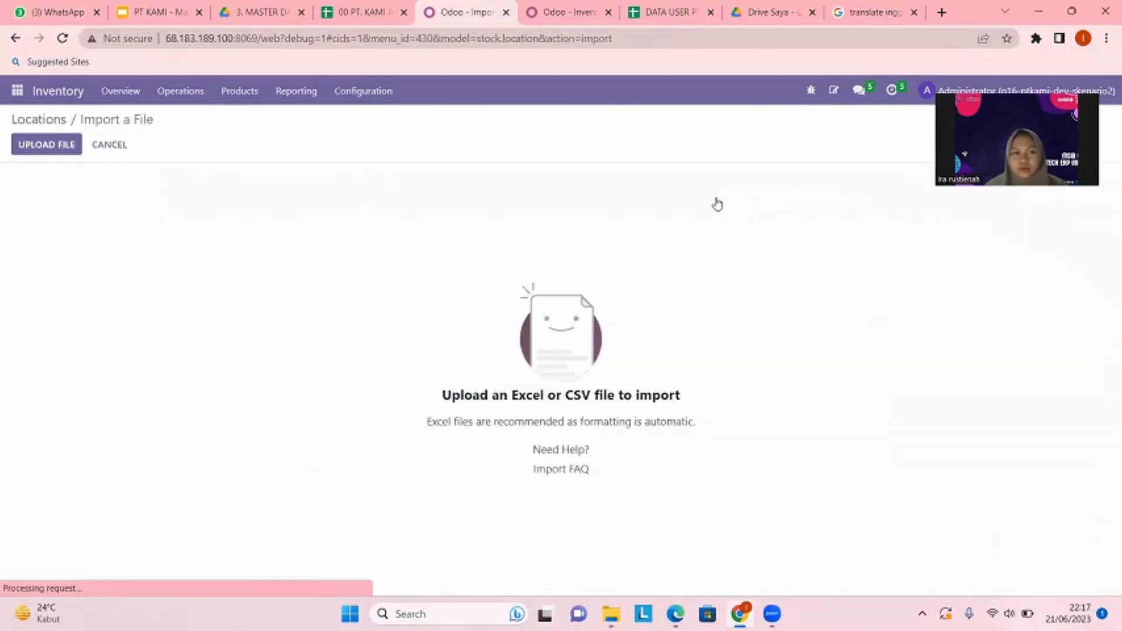
click(59, 146)
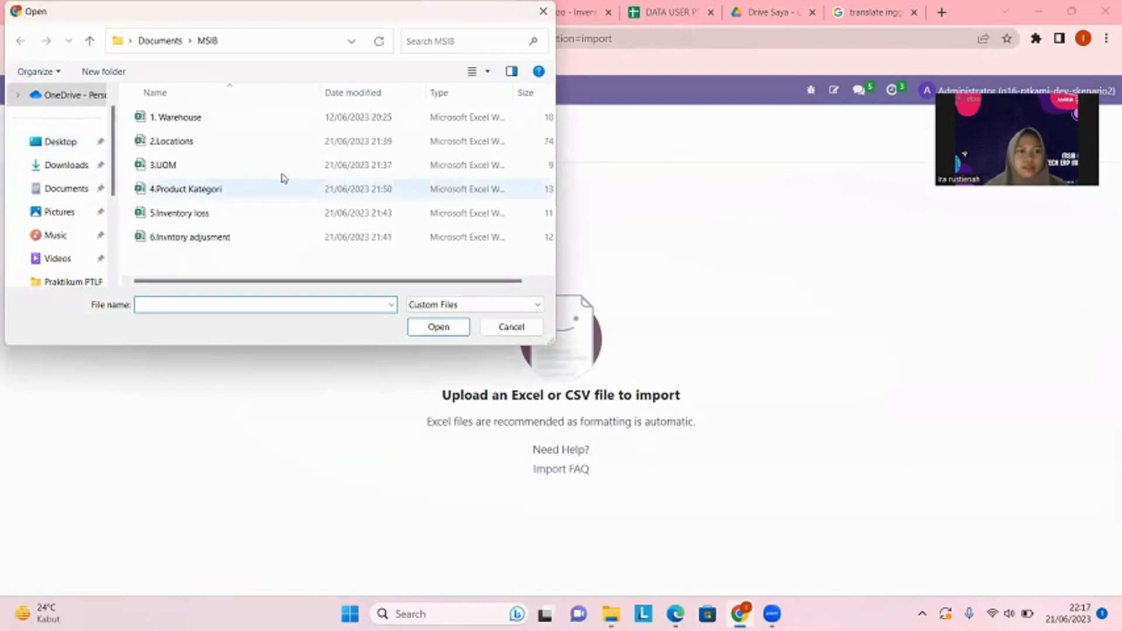
click(227, 148)
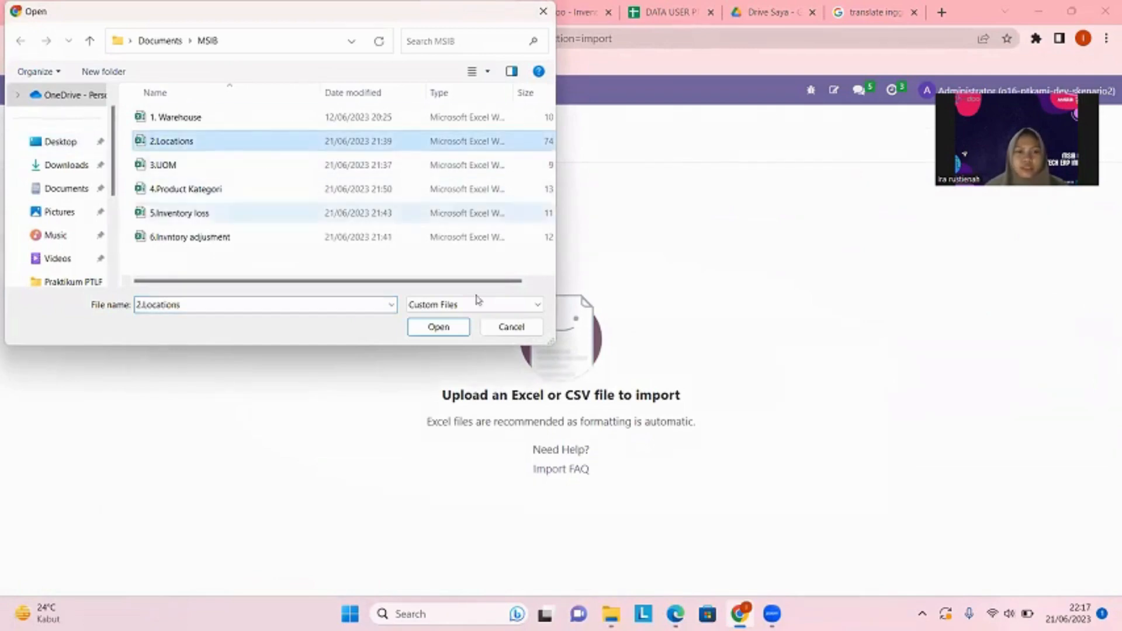
click(459, 325)
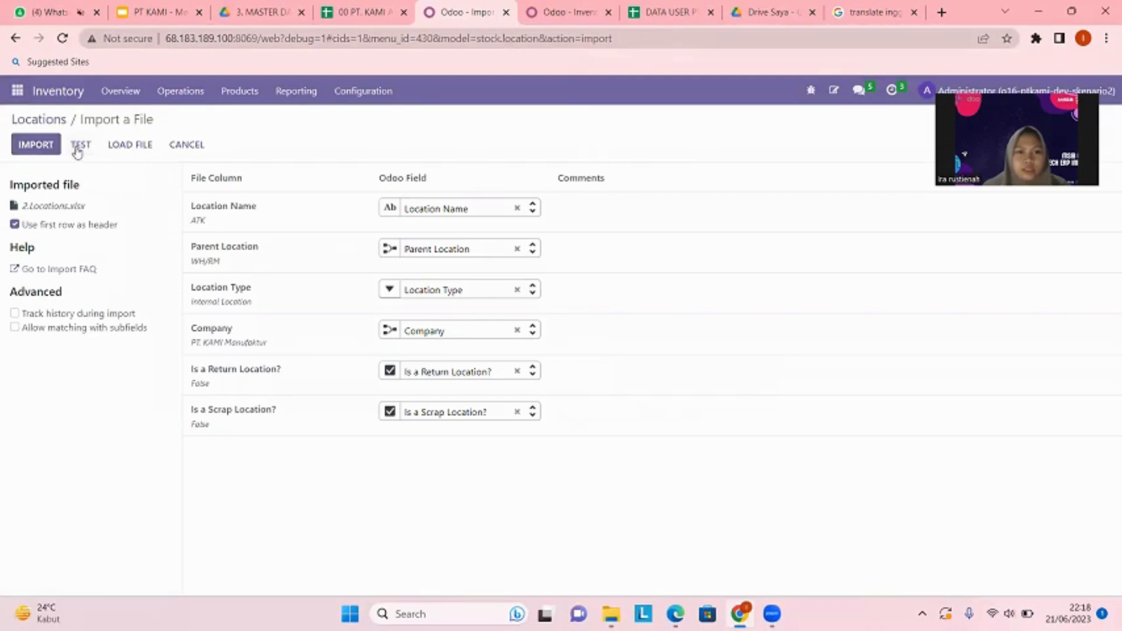
Step: Test the locations import, cancel it, and look through the internal locations list
click(77, 150)
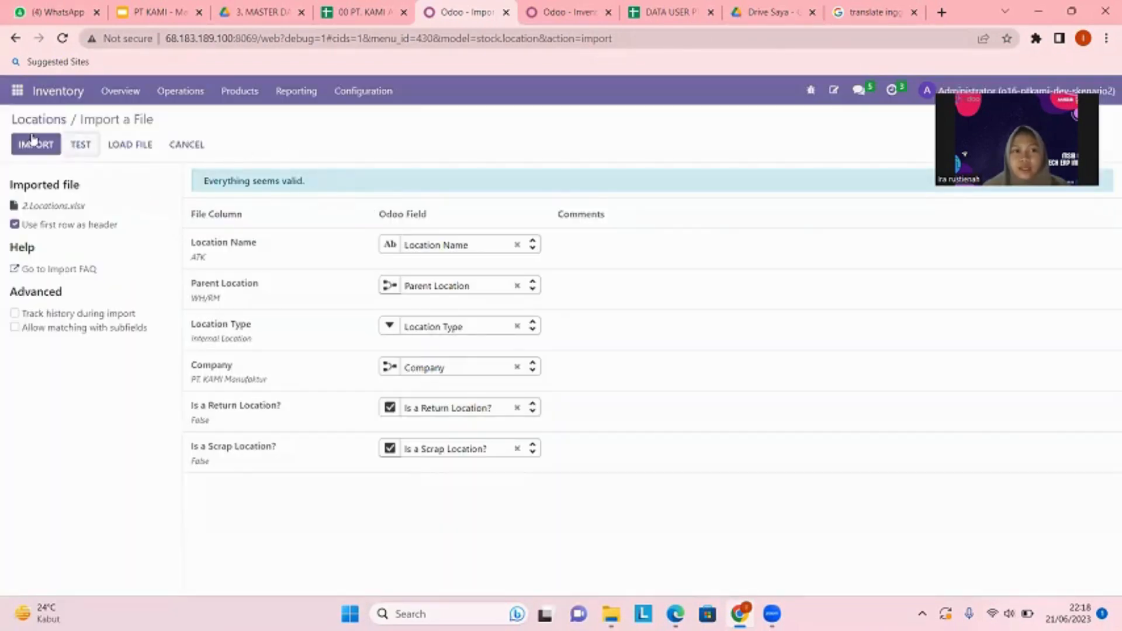
click(201, 148)
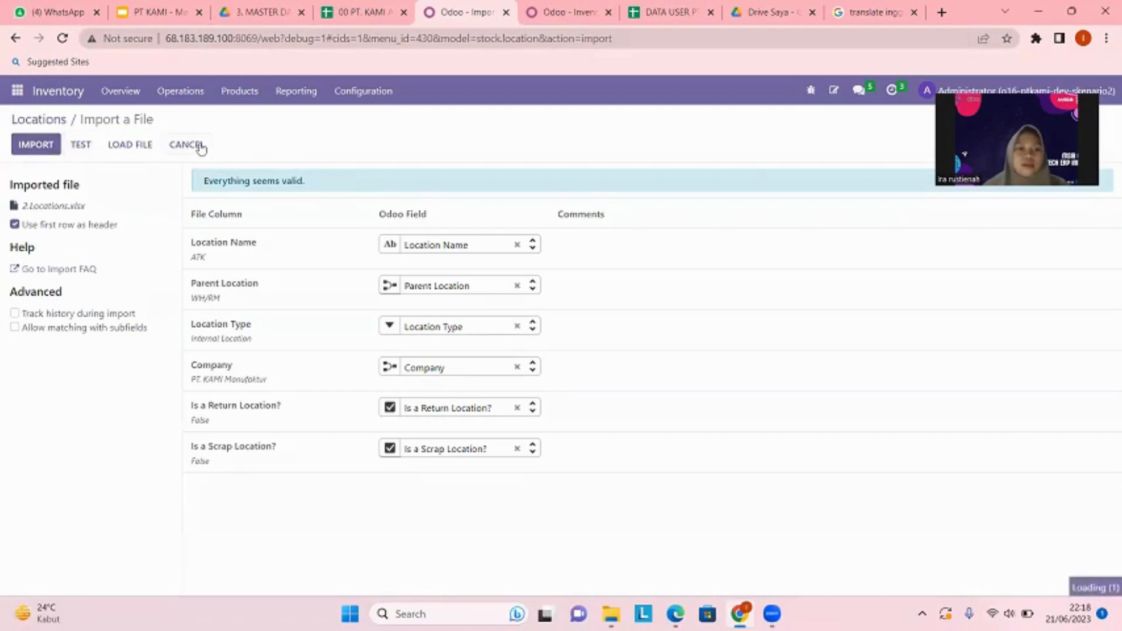
scroll(155, 394, down, 1)
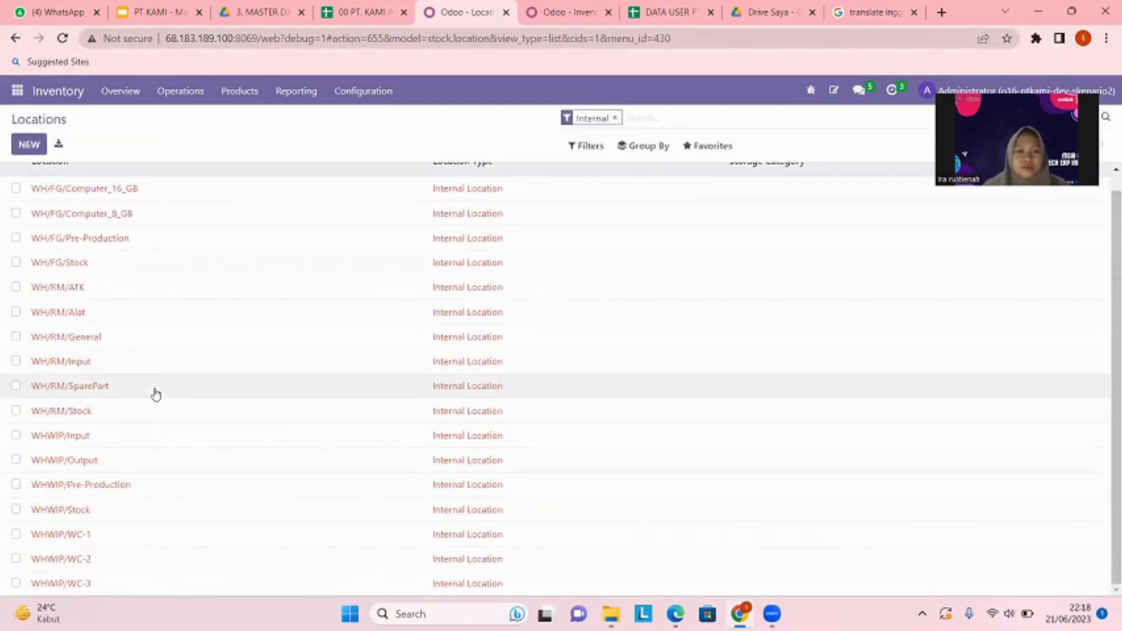
scroll(205, 313, up, 1)
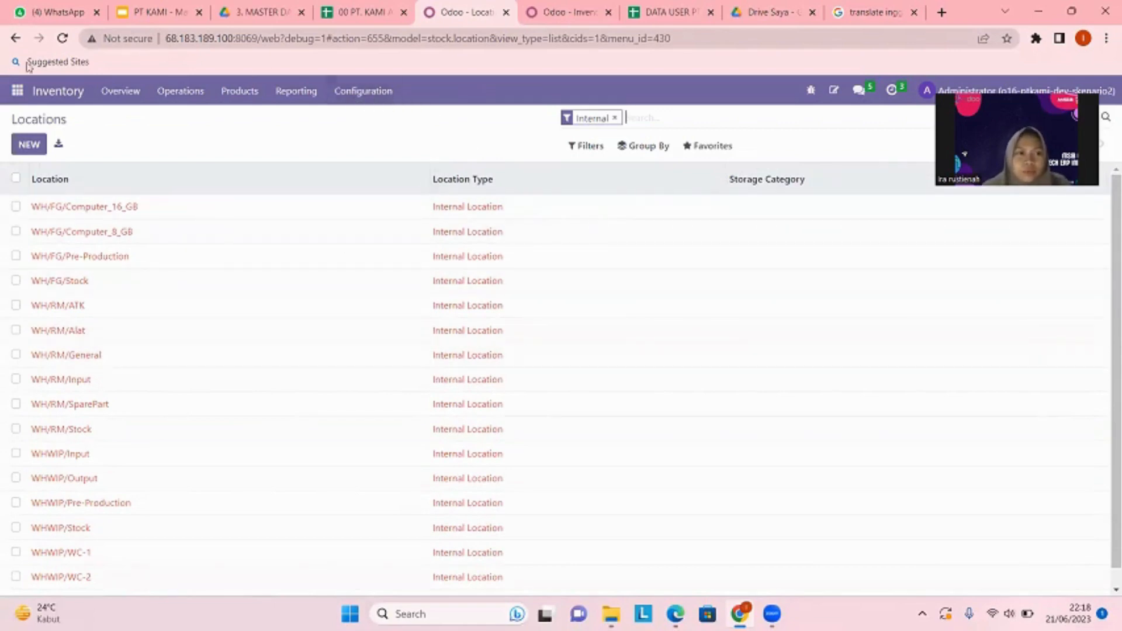
Step: Switch to the Sales module and open its units of measure list from the configuration
click(17, 91)
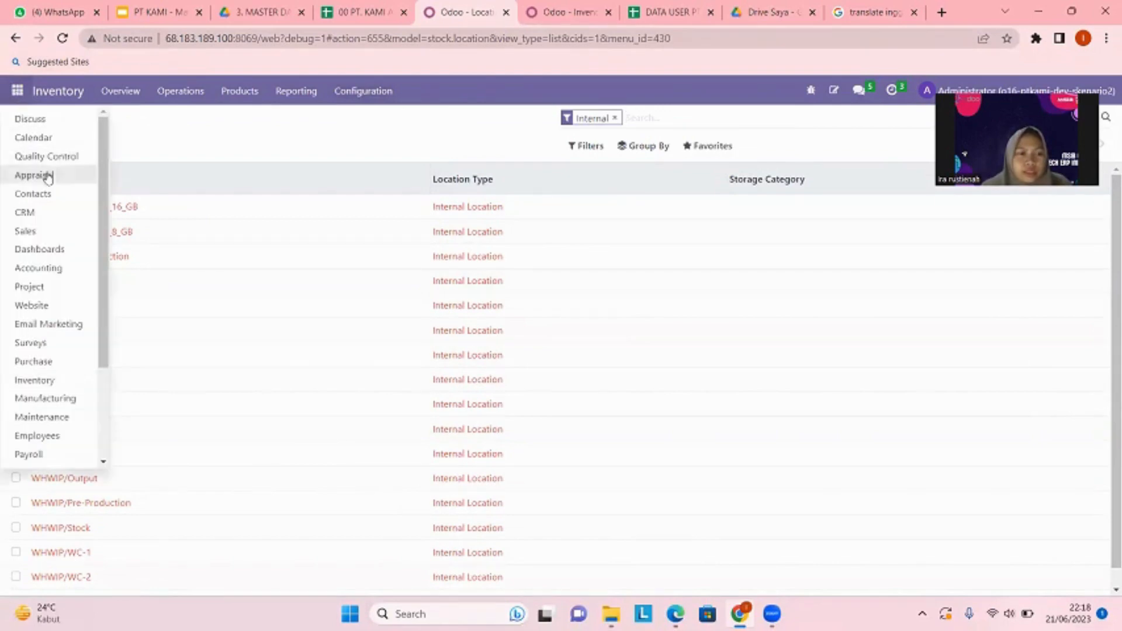
click(33, 233)
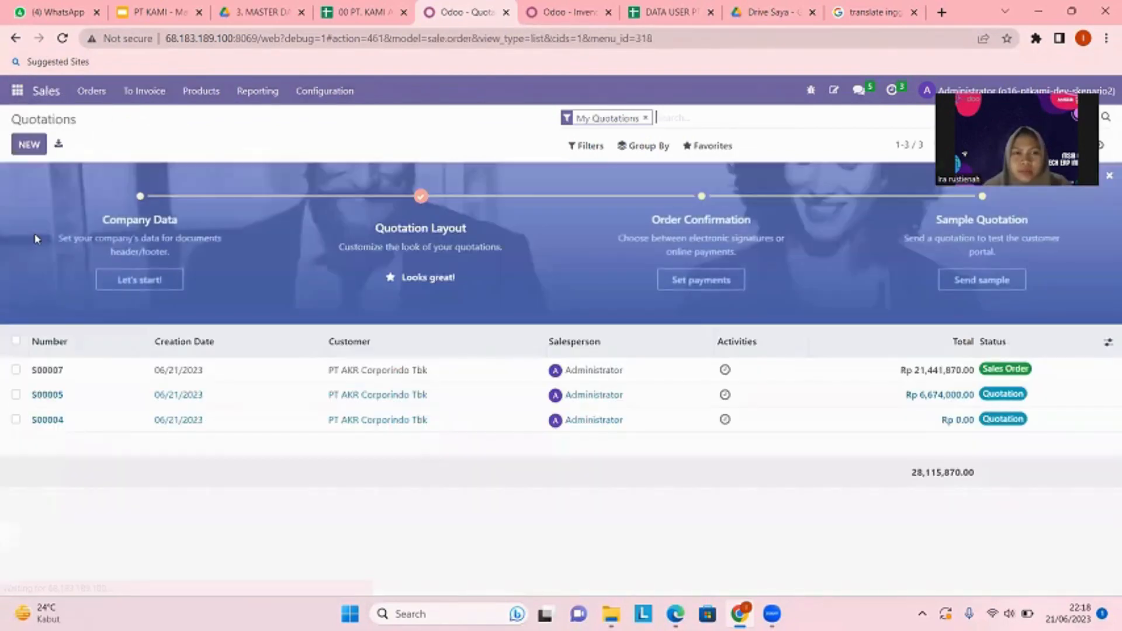
click(316, 94)
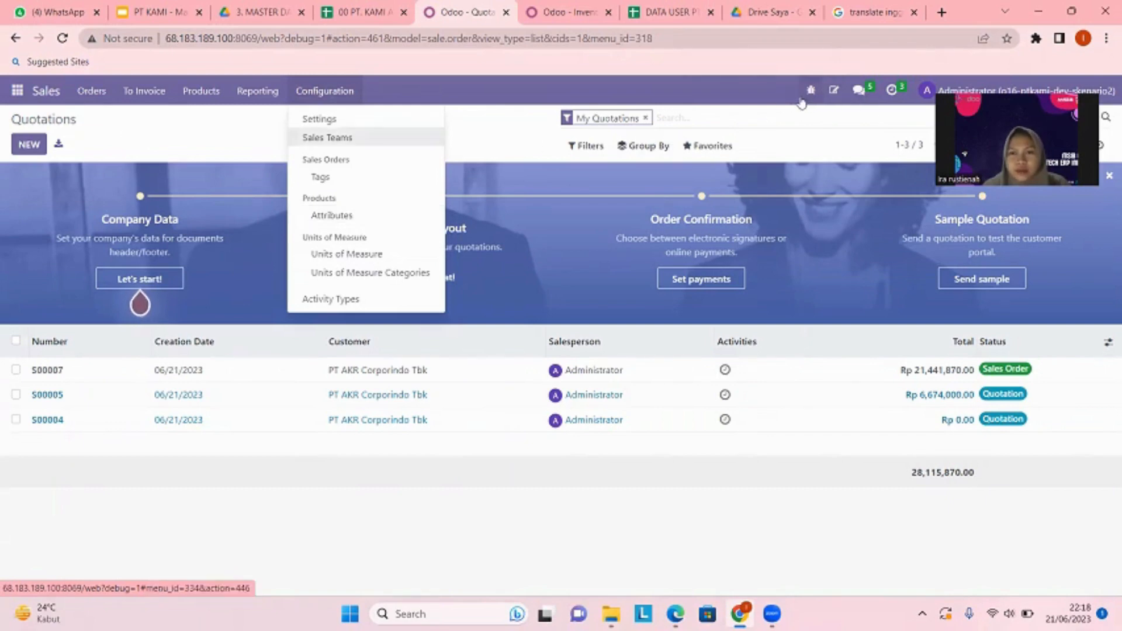
click(378, 254)
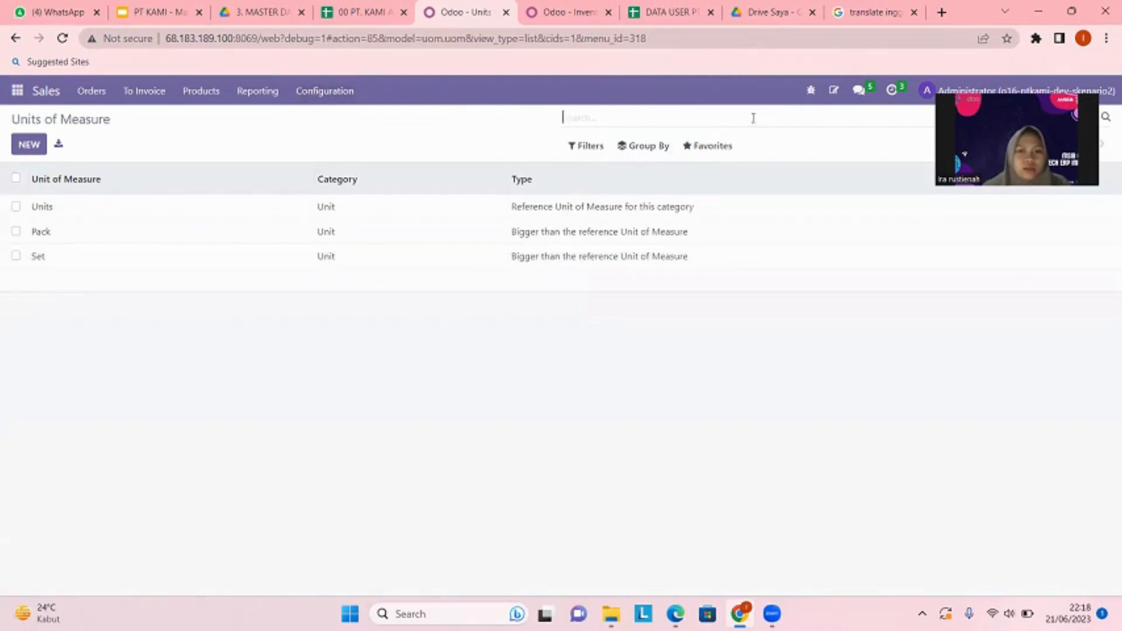
Step: Load the 3.UOM file into a units of measure record import, test it, and cancel the import
click(719, 147)
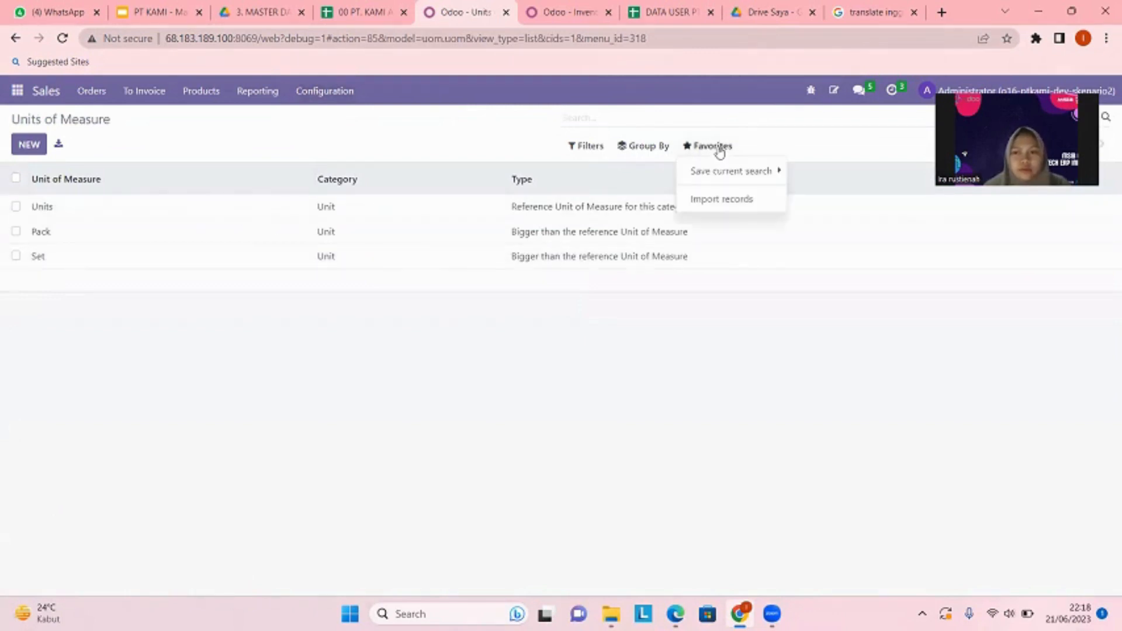
click(728, 202)
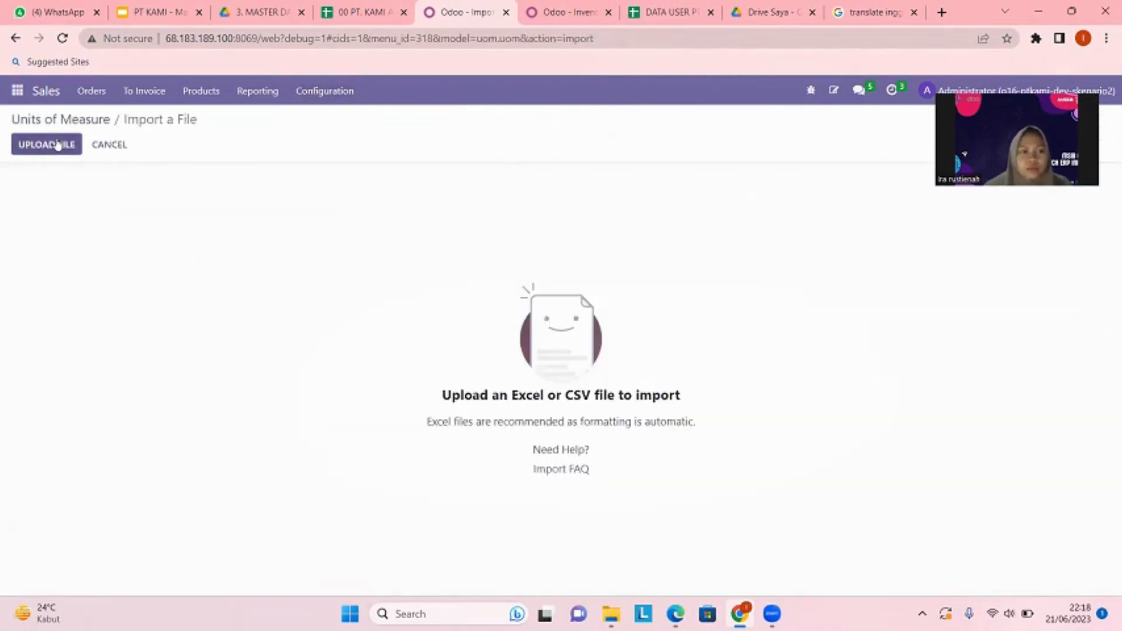
click(58, 144)
click(157, 167)
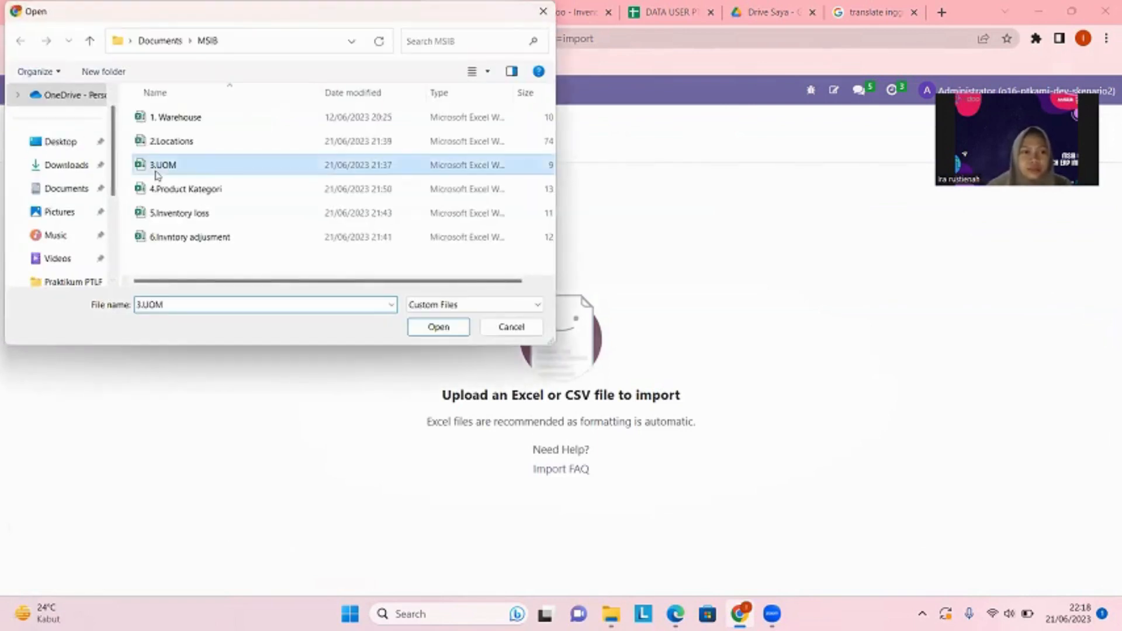
click(439, 327)
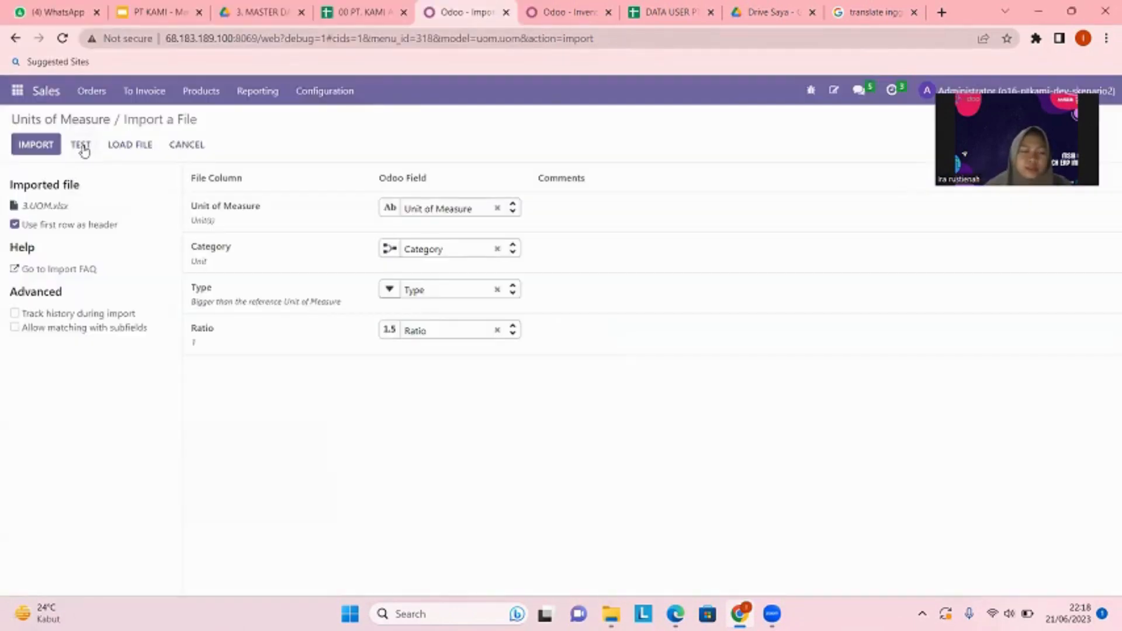
click(81, 146)
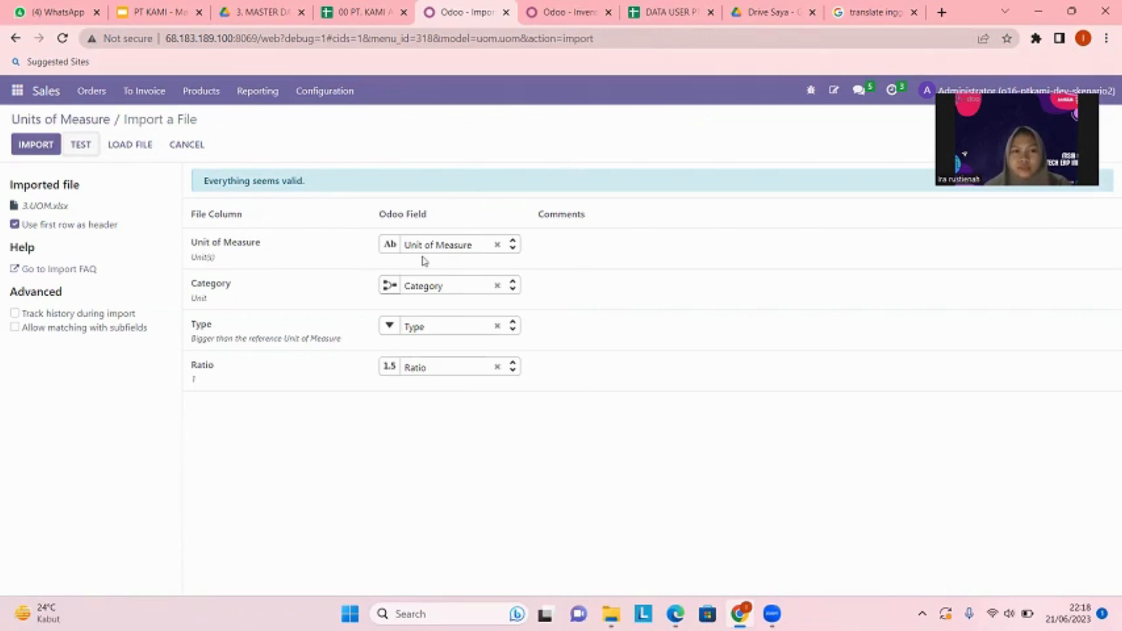
click(190, 145)
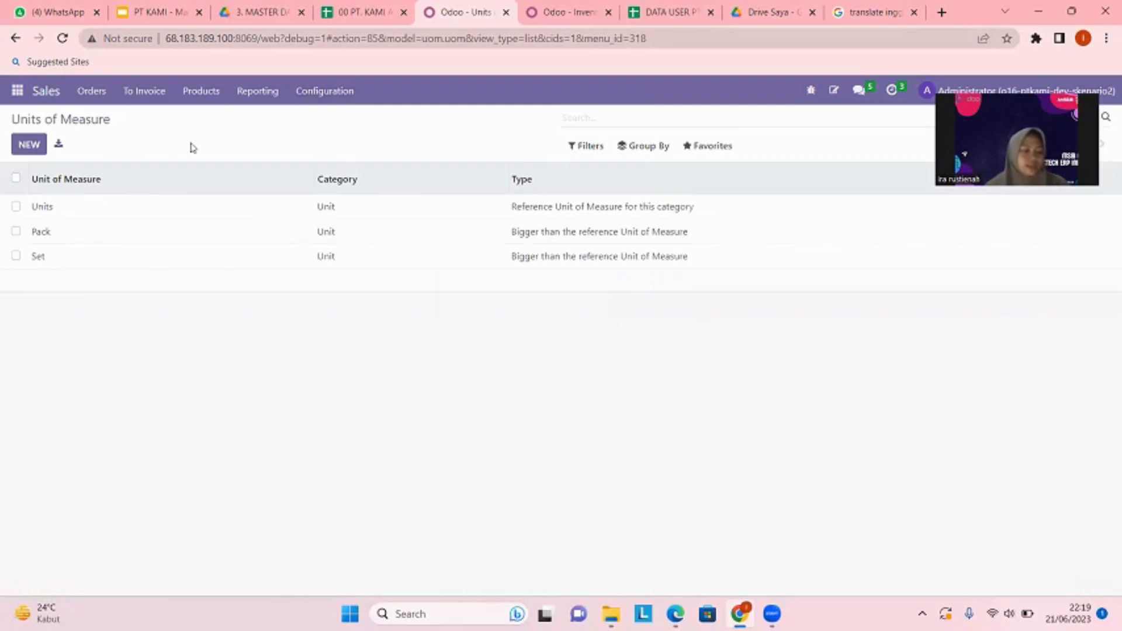
Step: Switch to the Inventory module and open the product categories list
click(19, 93)
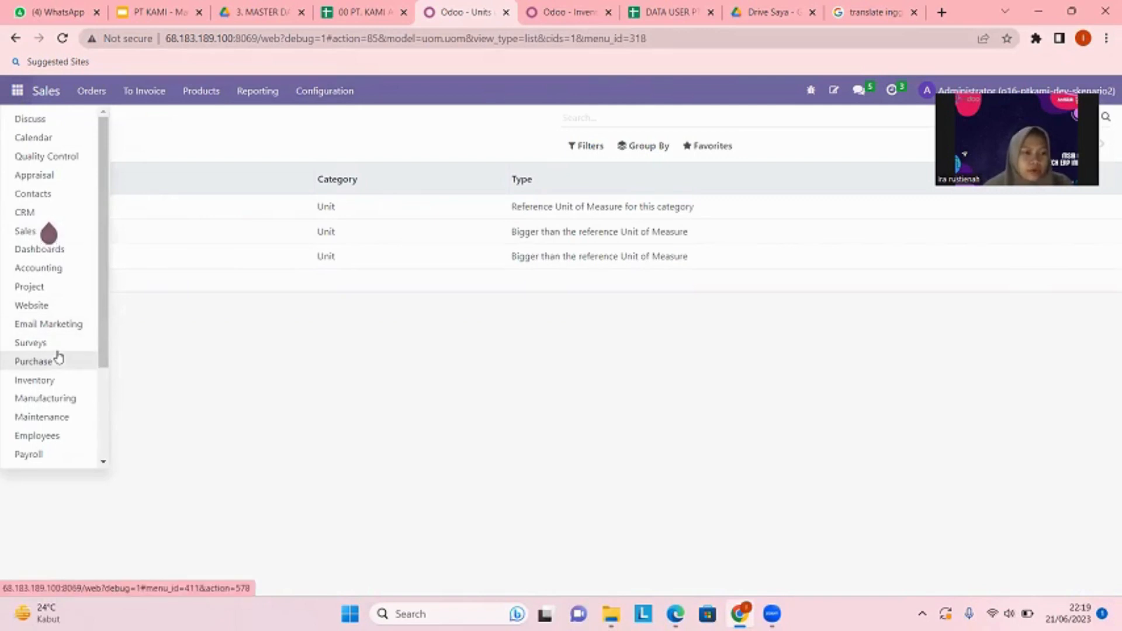
click(25, 381)
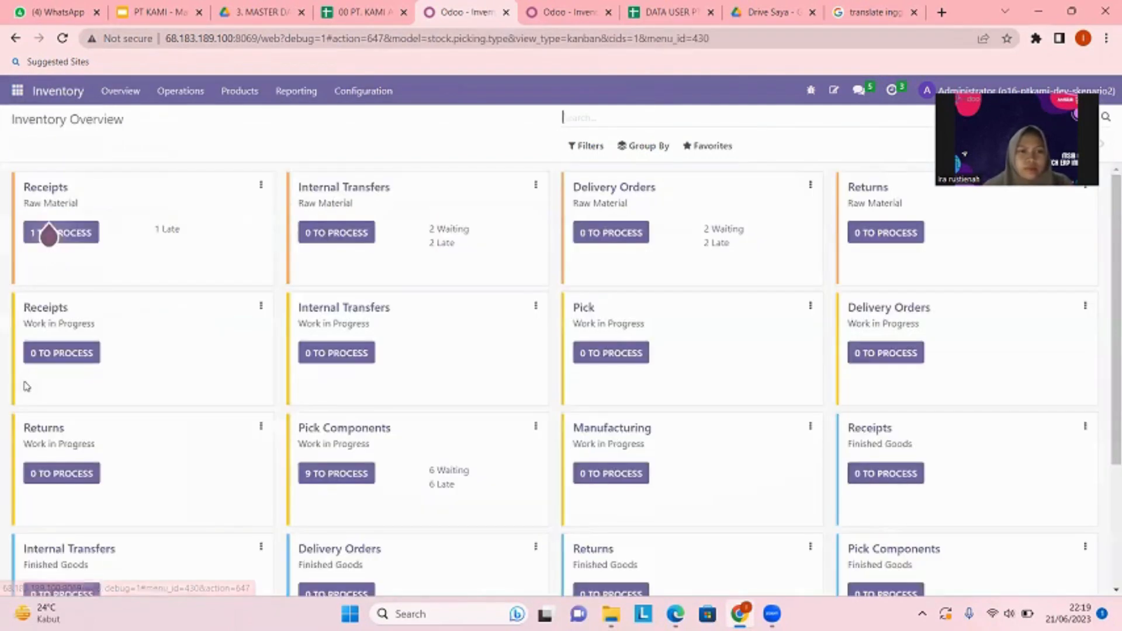
click(381, 102)
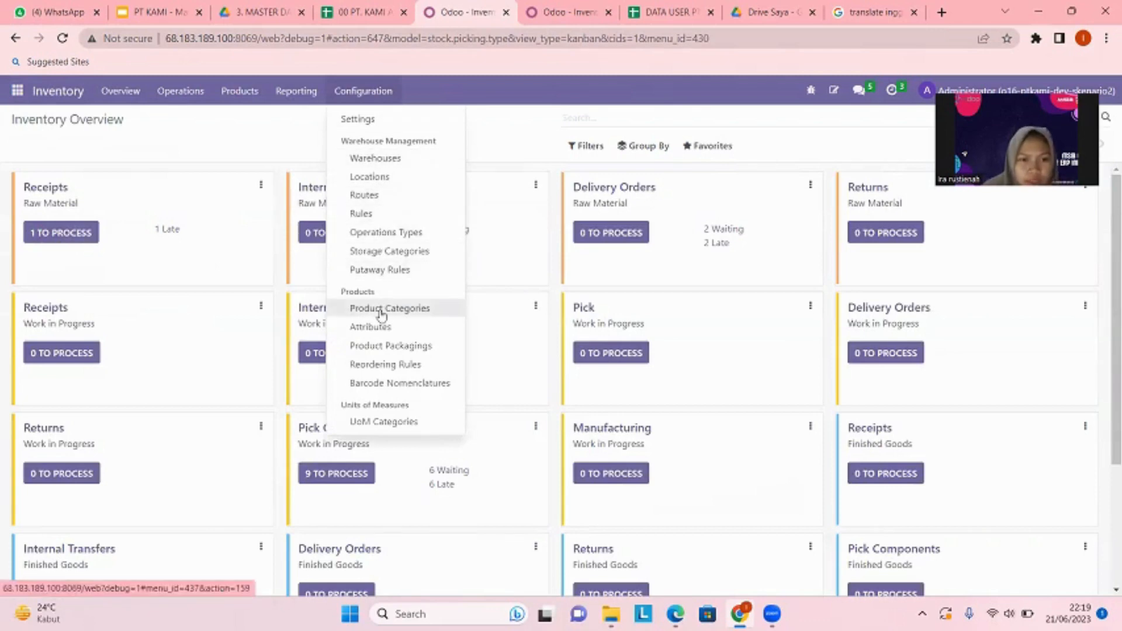
click(381, 310)
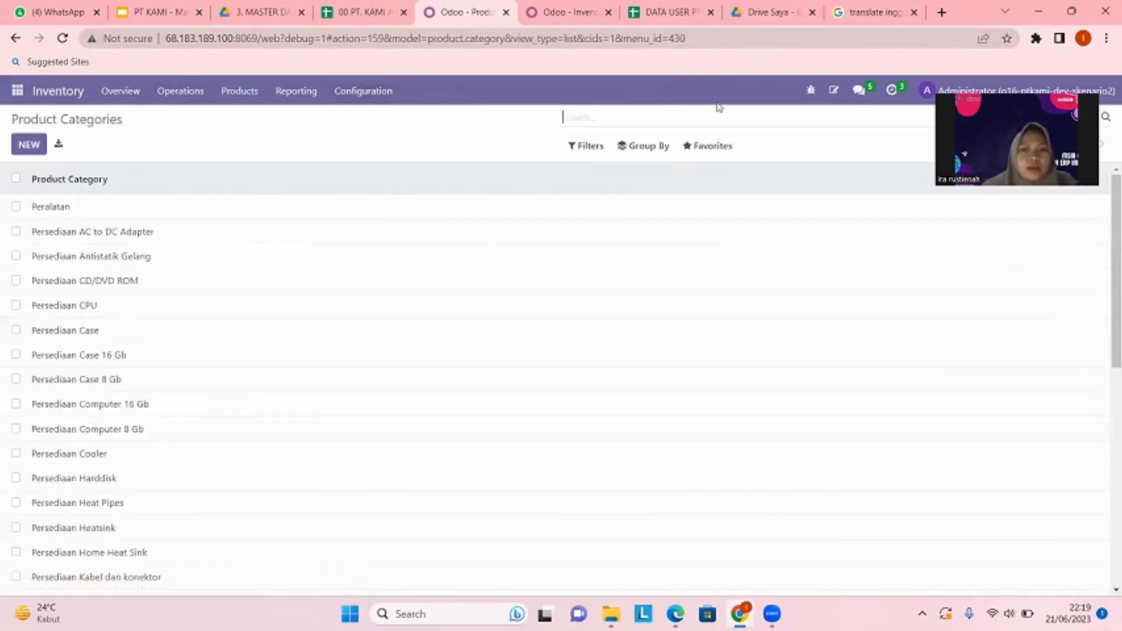
Step: Run a test import of the 4.Product Kategori file into the product categories, cancel without importing, and reopen the category list
click(720, 150)
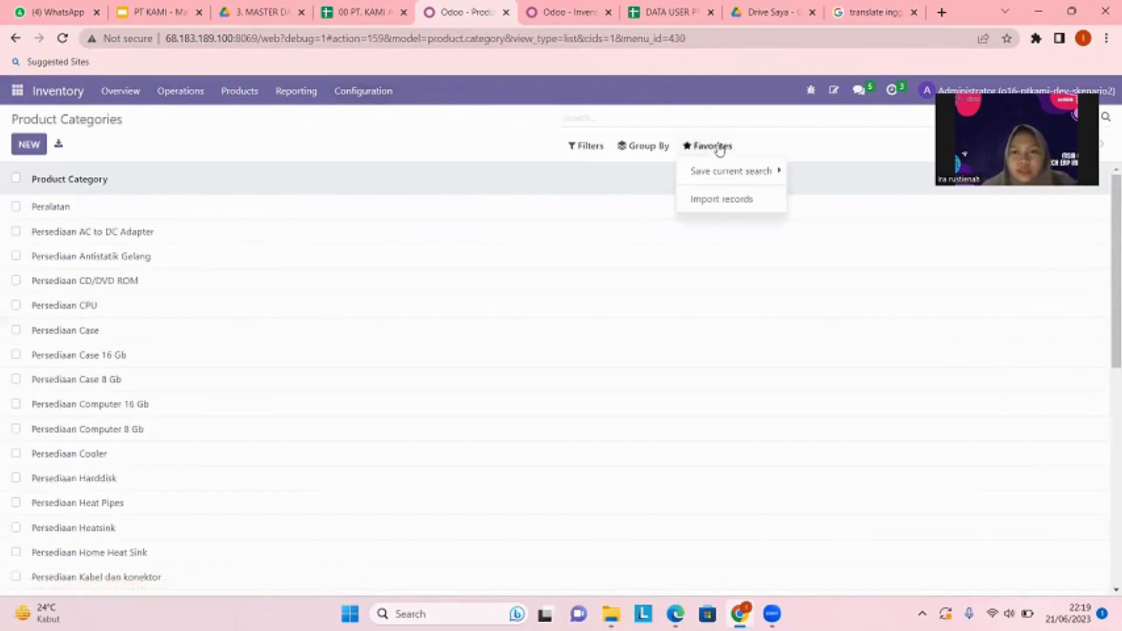
click(709, 200)
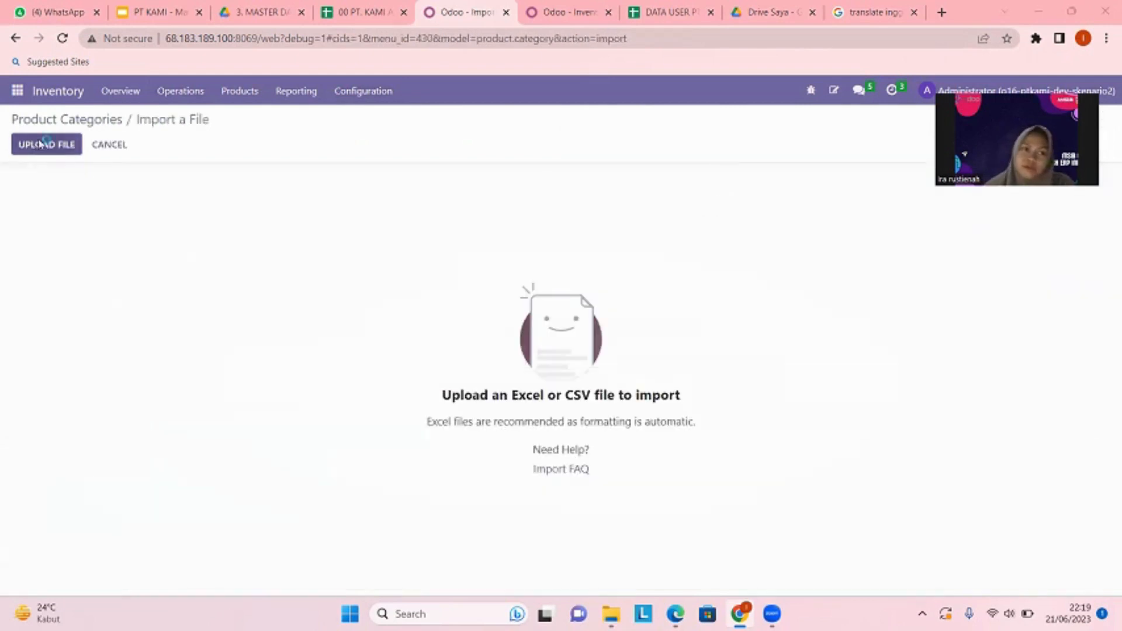
click(41, 143)
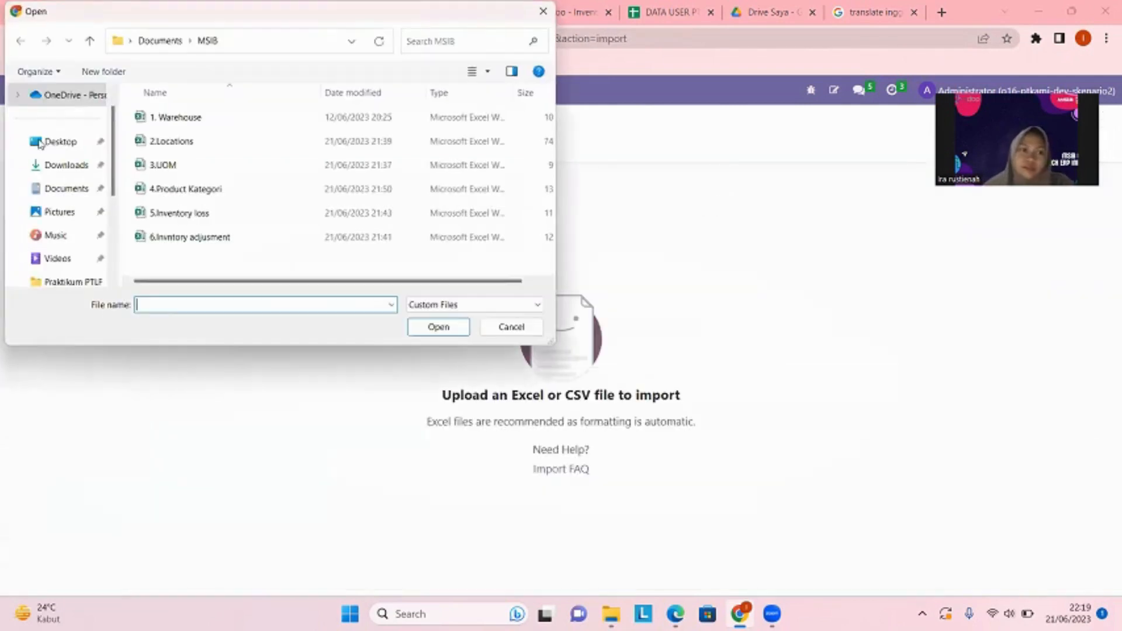
click(227, 198)
click(439, 326)
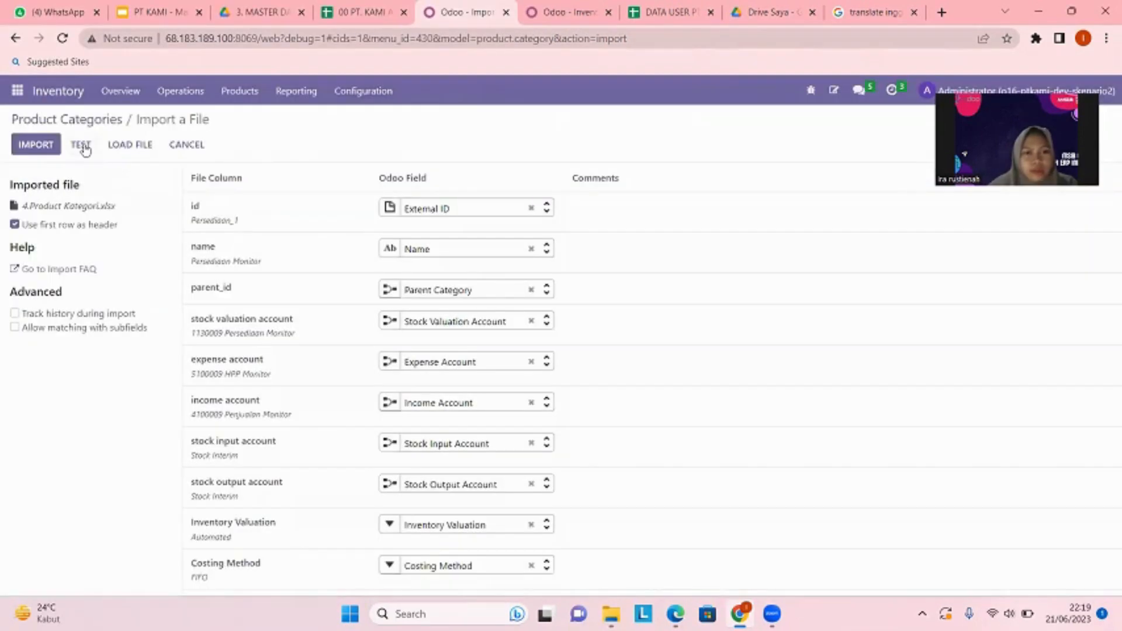
click(83, 147)
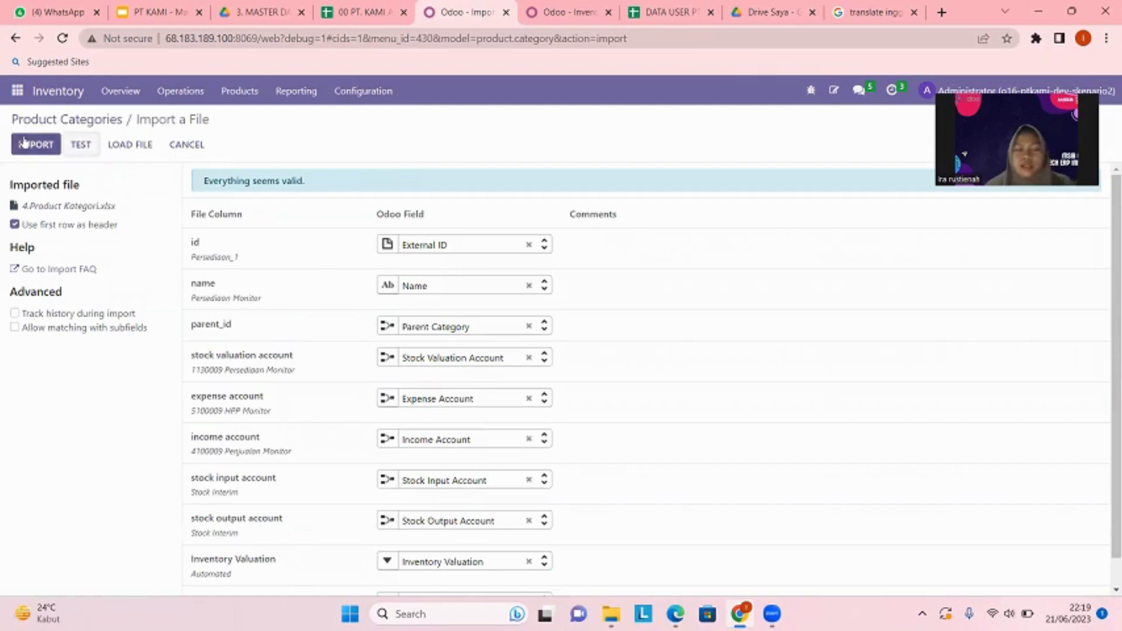
click(194, 148)
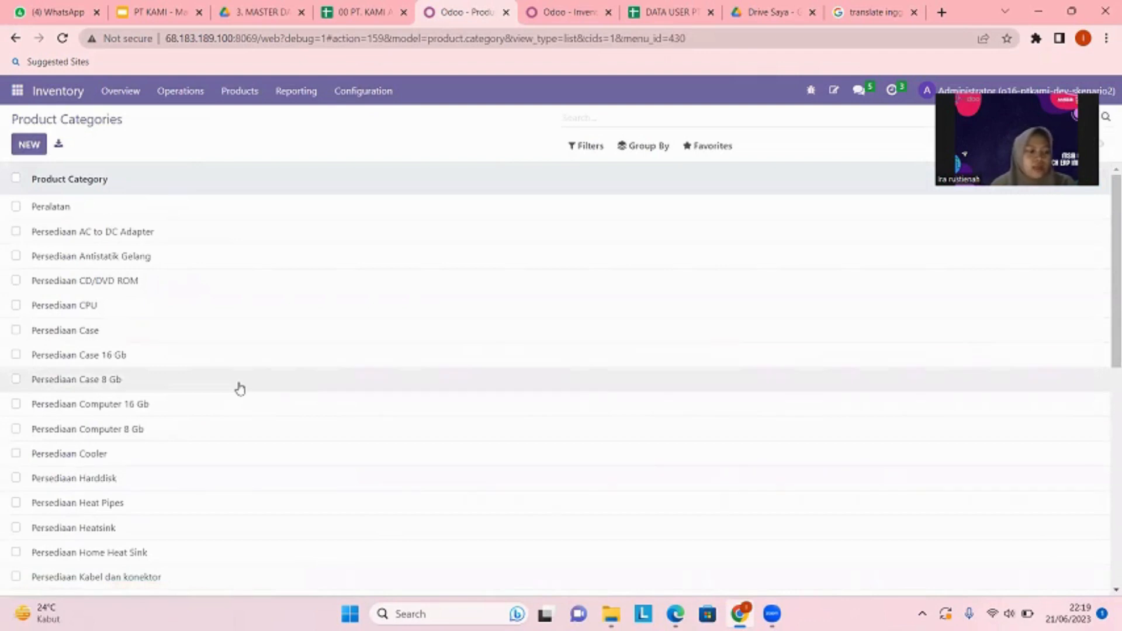
click(363, 94)
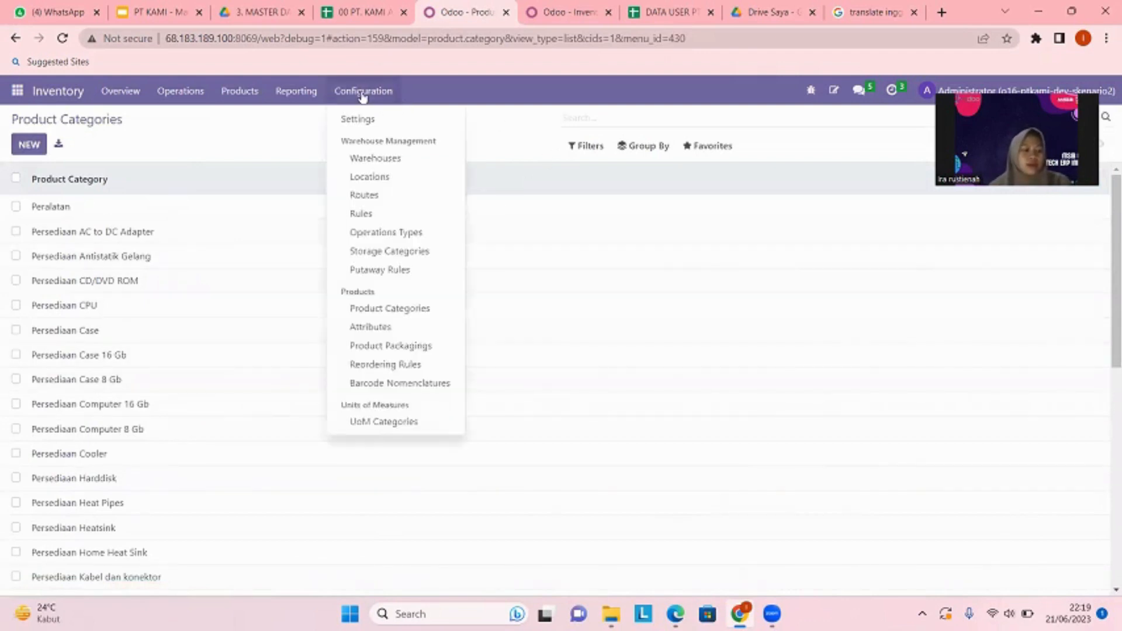
click(391, 310)
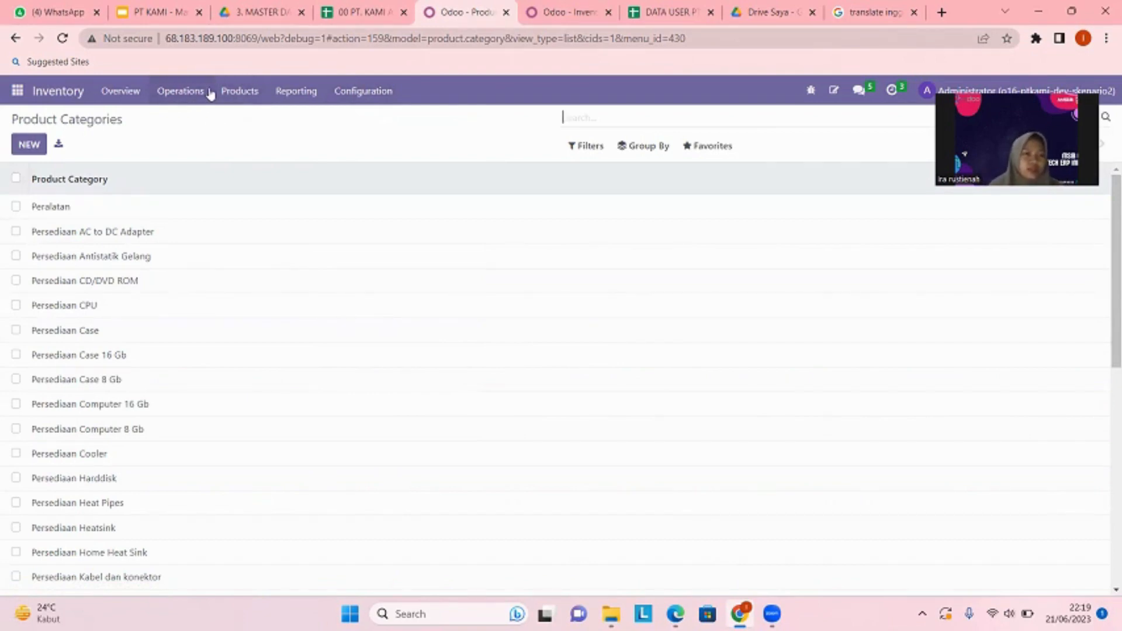
Step: Run a test import of the 5.Inventory loss file into the inventory locations, and cancel without importing
click(357, 94)
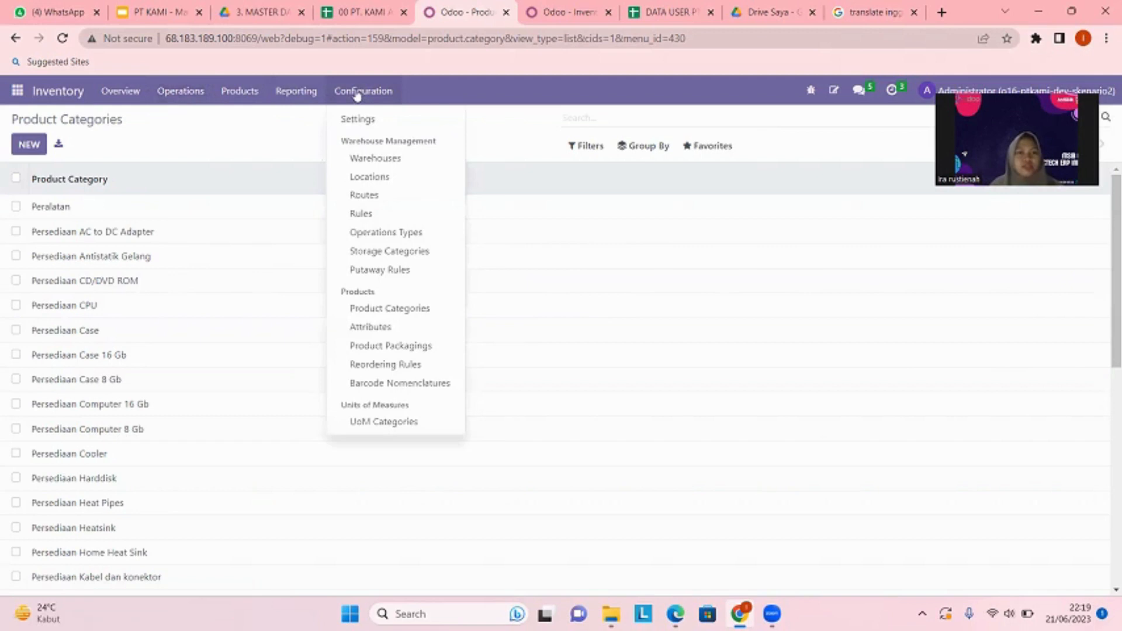
click(370, 176)
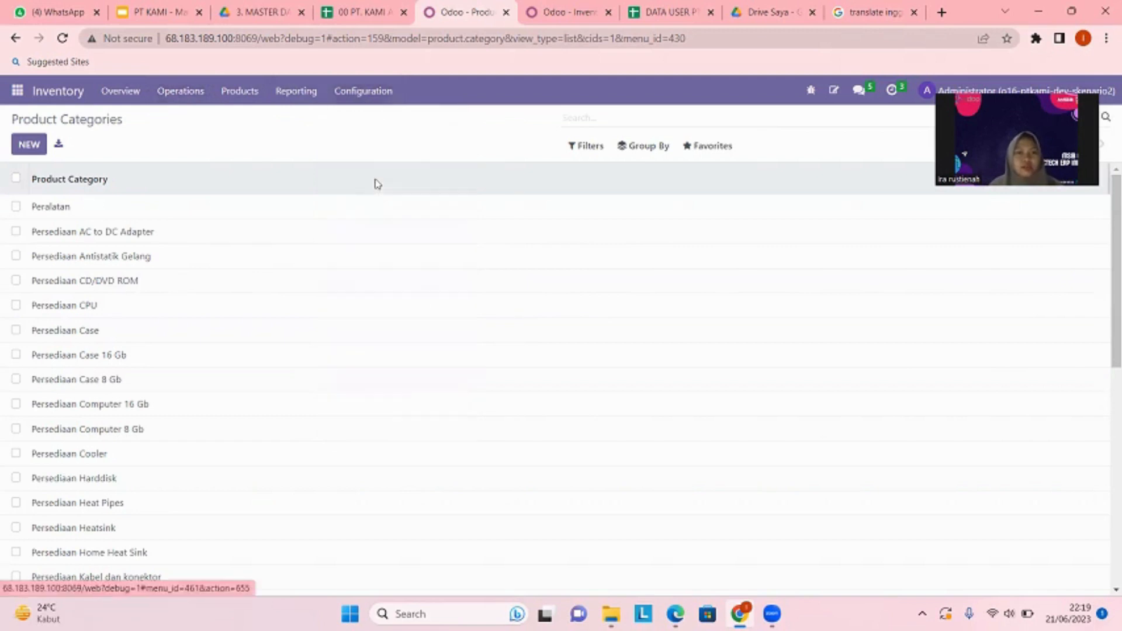
click(709, 146)
click(716, 205)
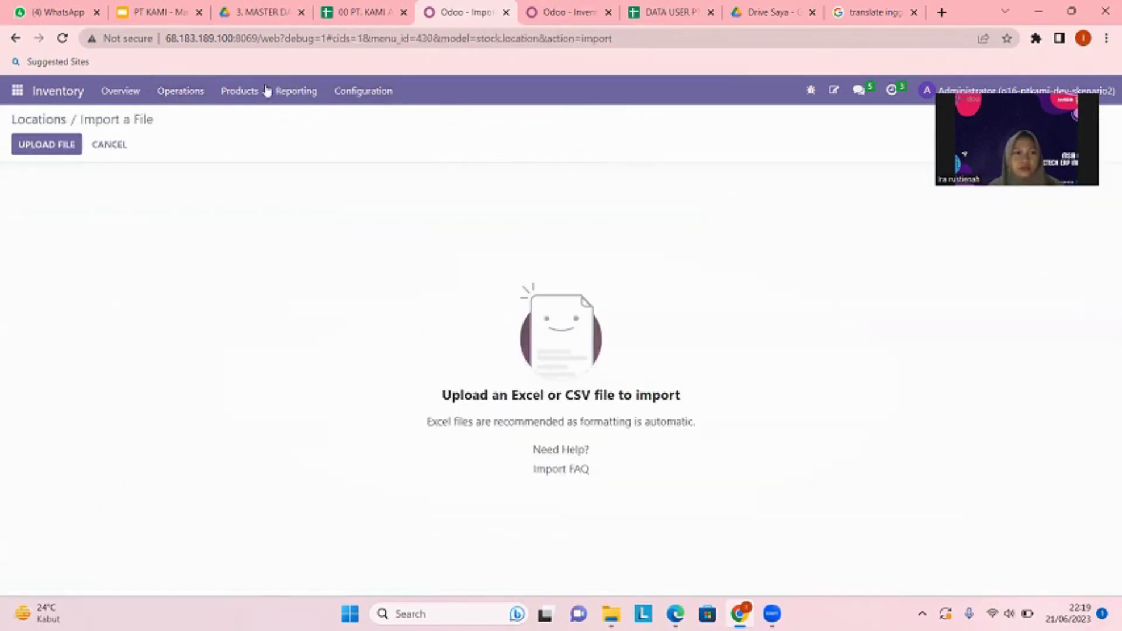
click(66, 145)
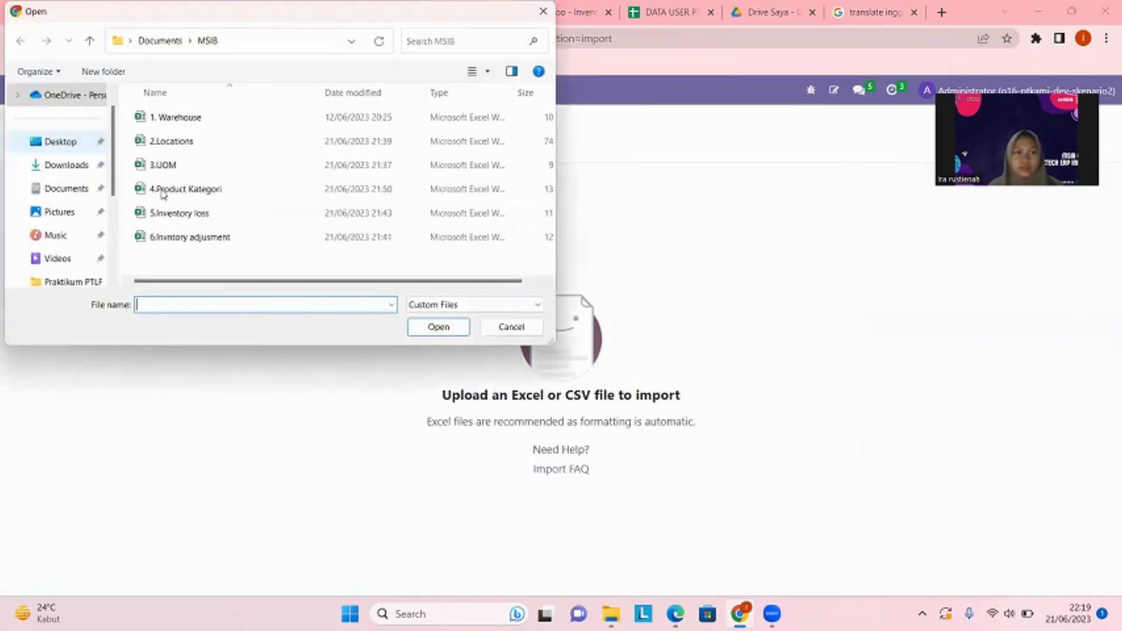
click(176, 214)
click(435, 329)
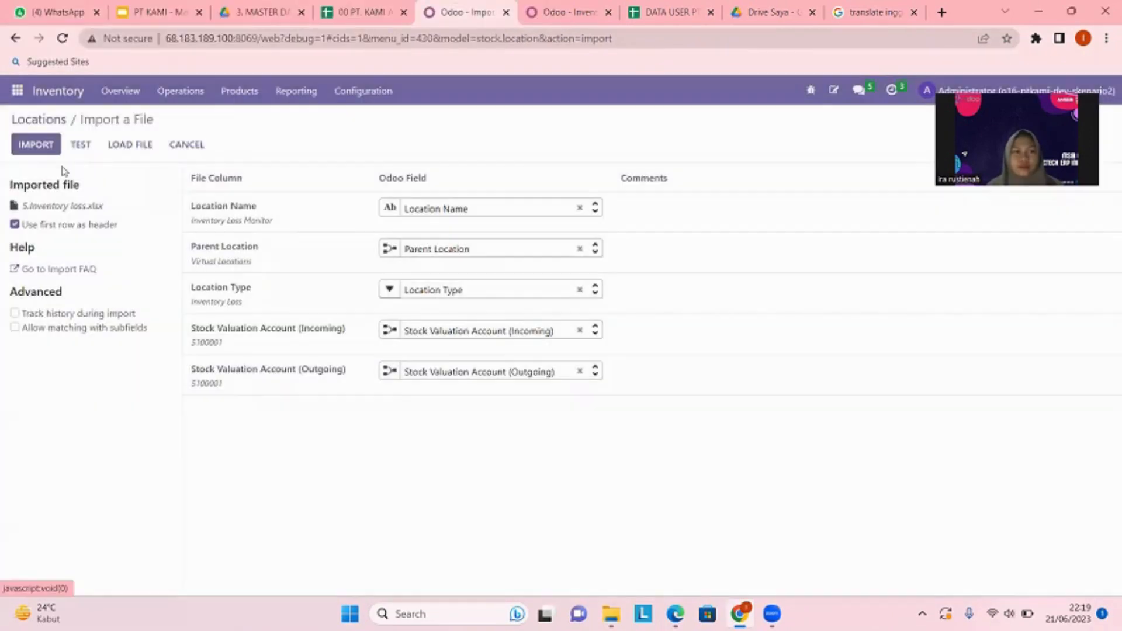
click(80, 146)
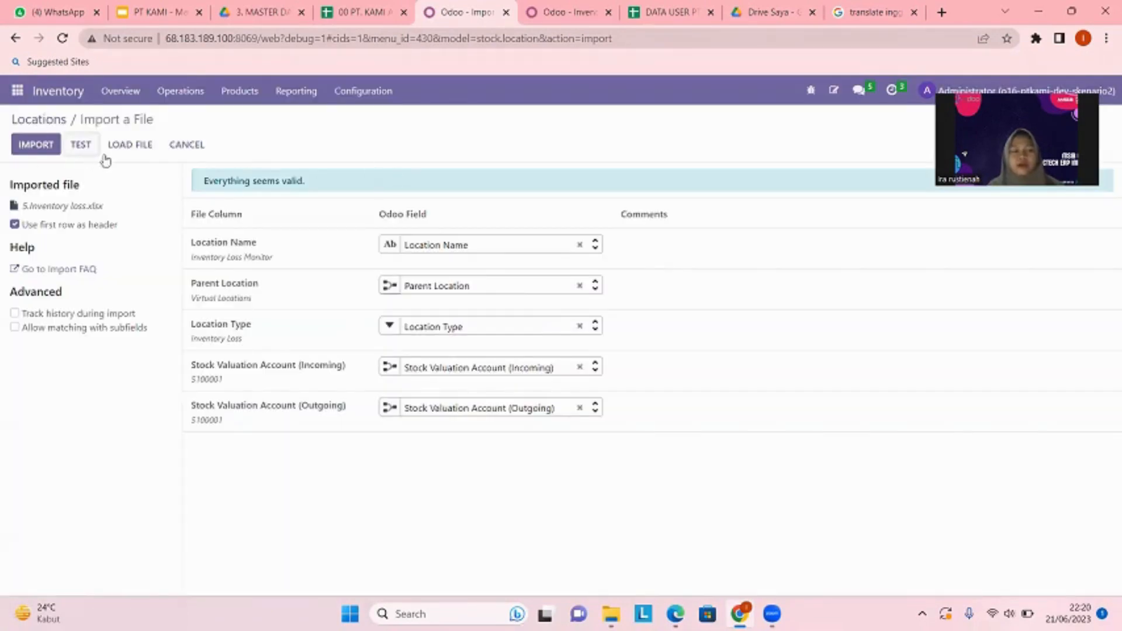
click(168, 146)
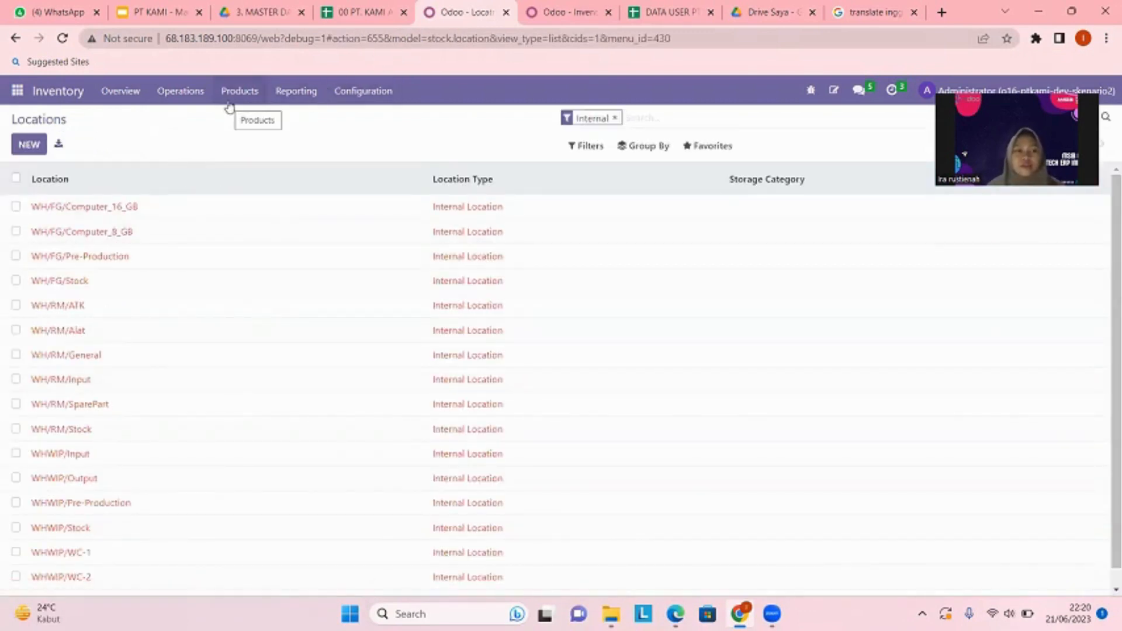
Step: Run a test import of the 6.Invntory adjusment file into the inventory adjustments, and cancel without importing
click(183, 103)
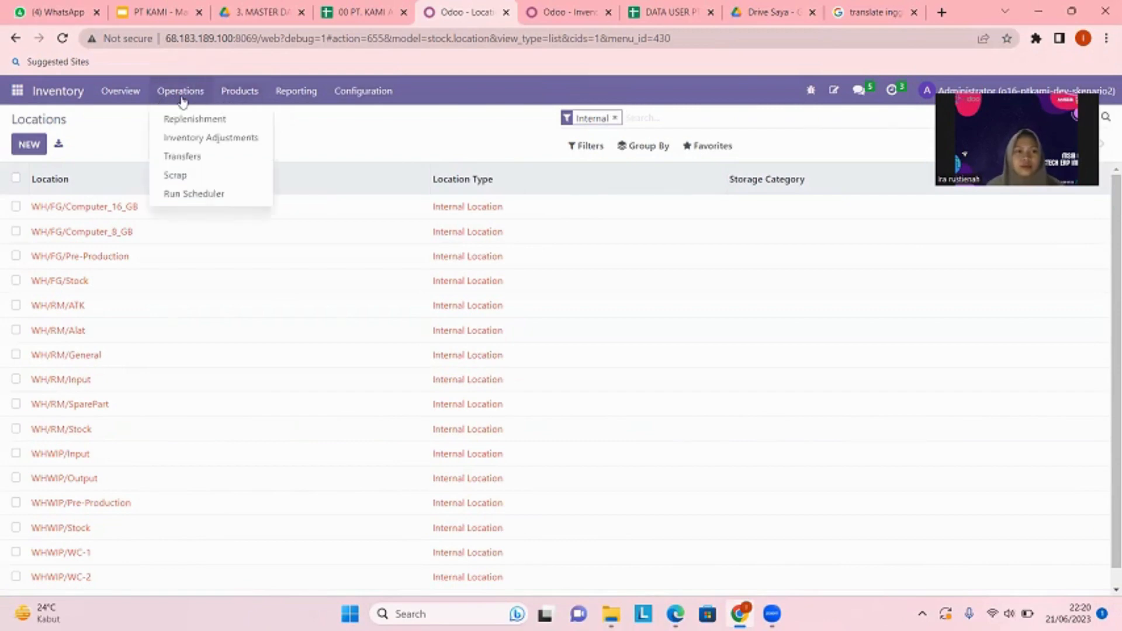
click(199, 141)
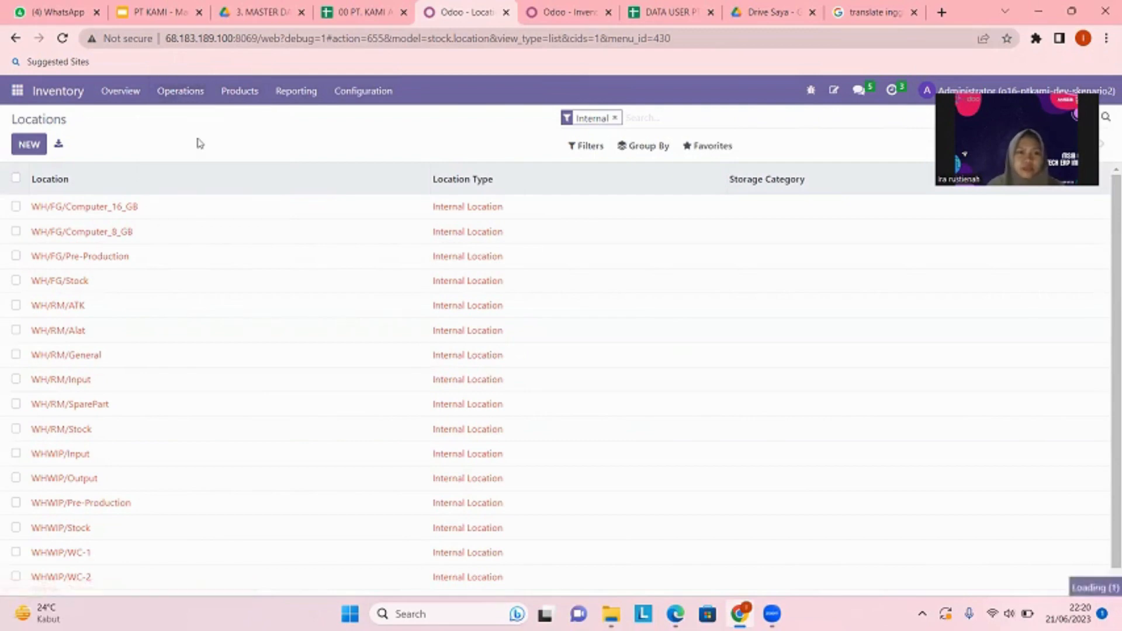
click(710, 146)
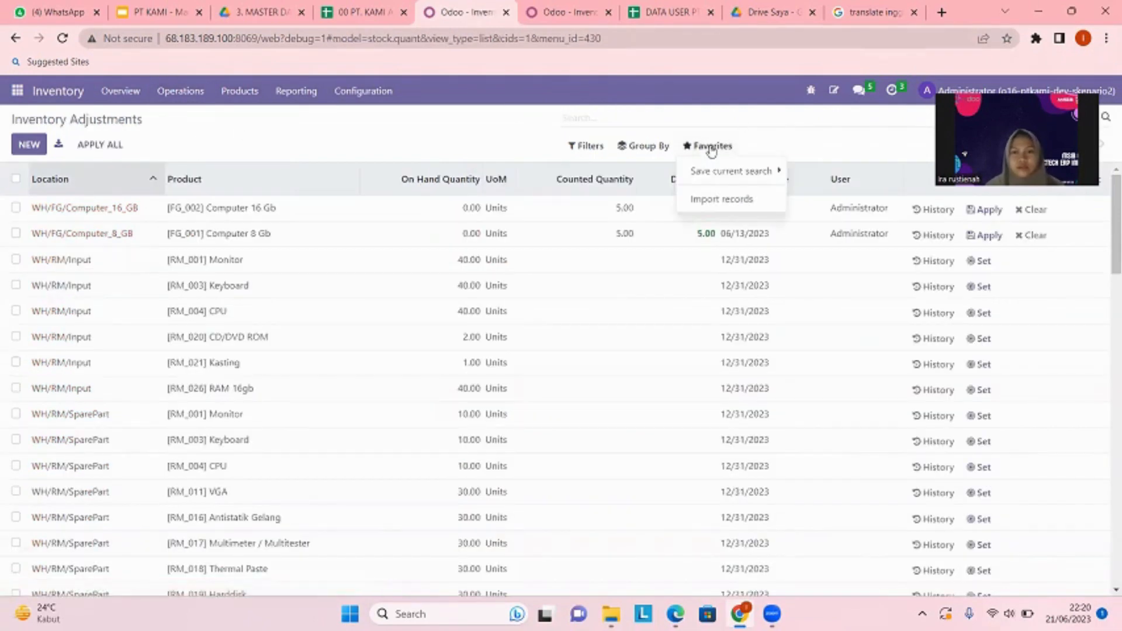
click(709, 200)
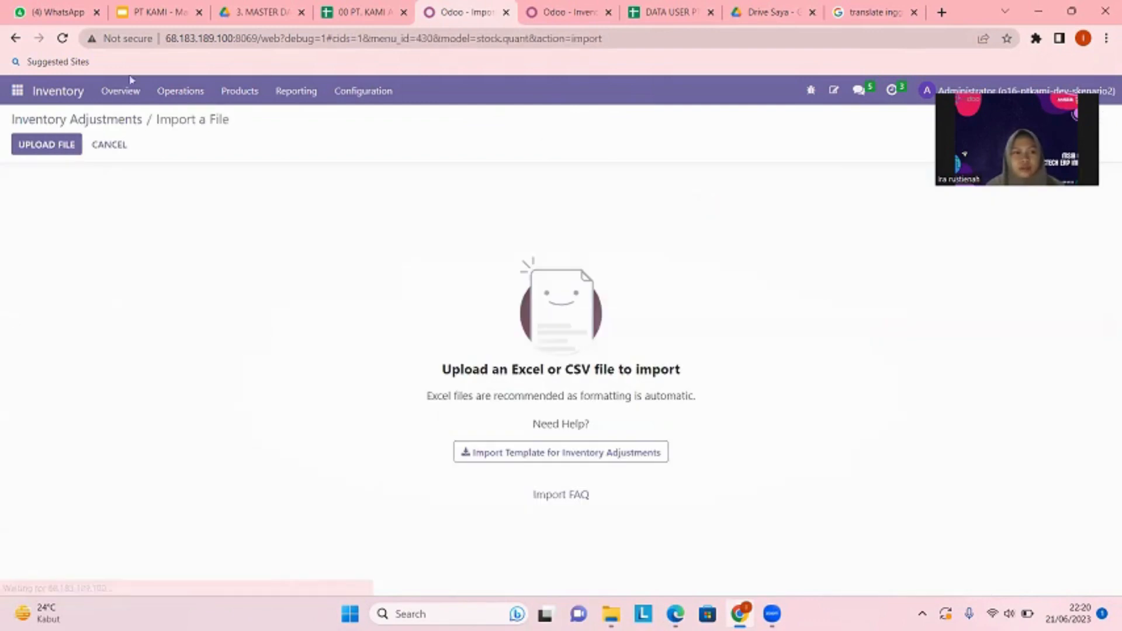
click(59, 148)
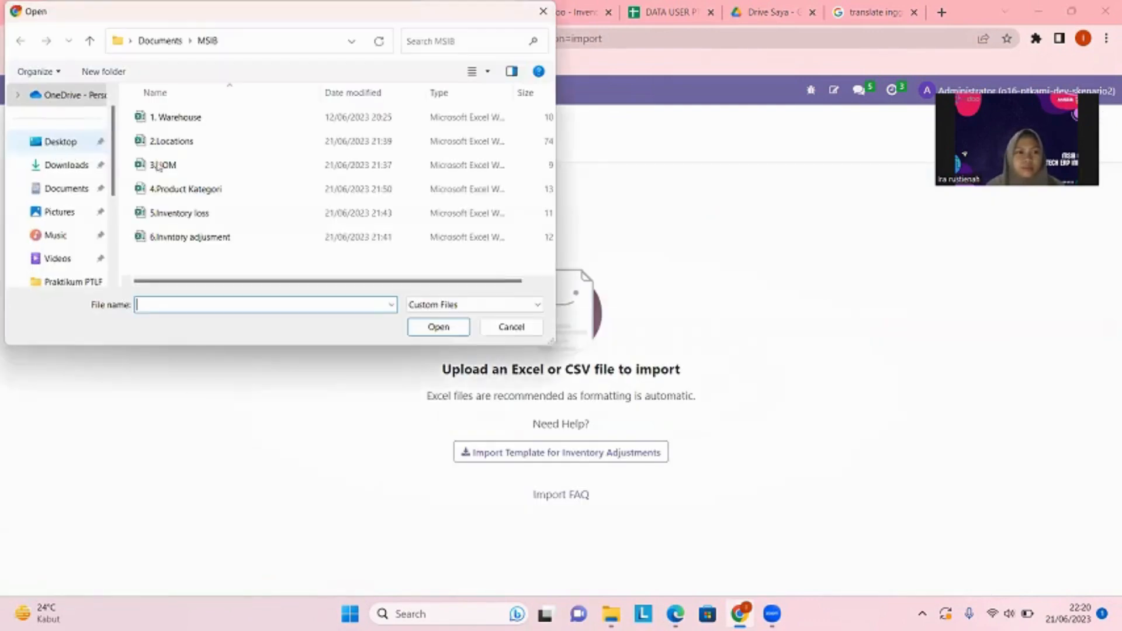
click(237, 237)
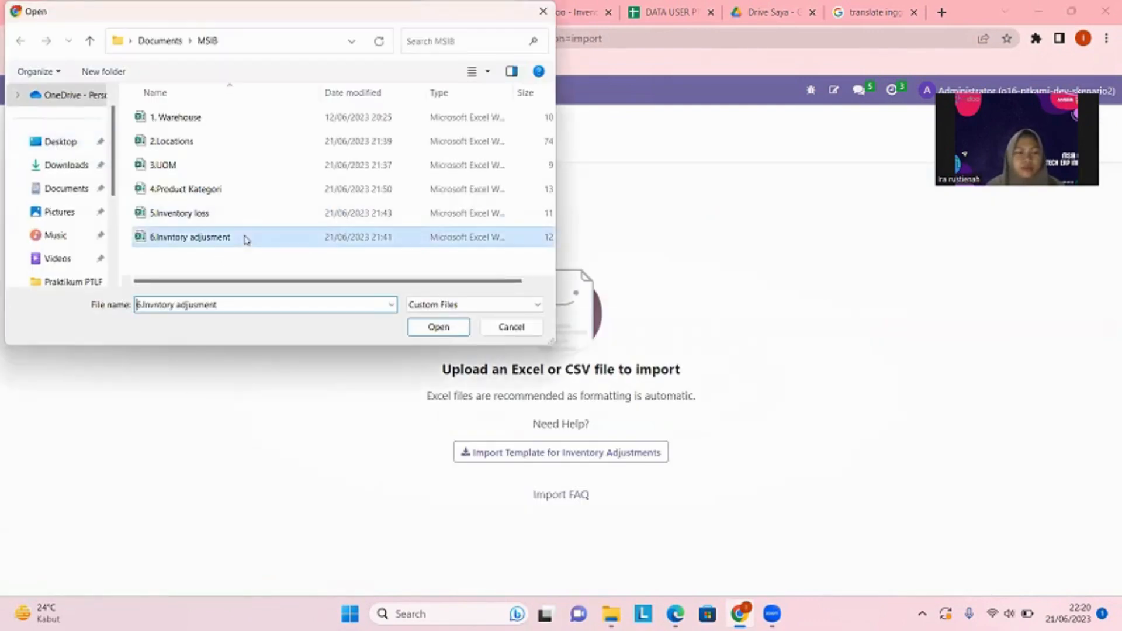
click(439, 328)
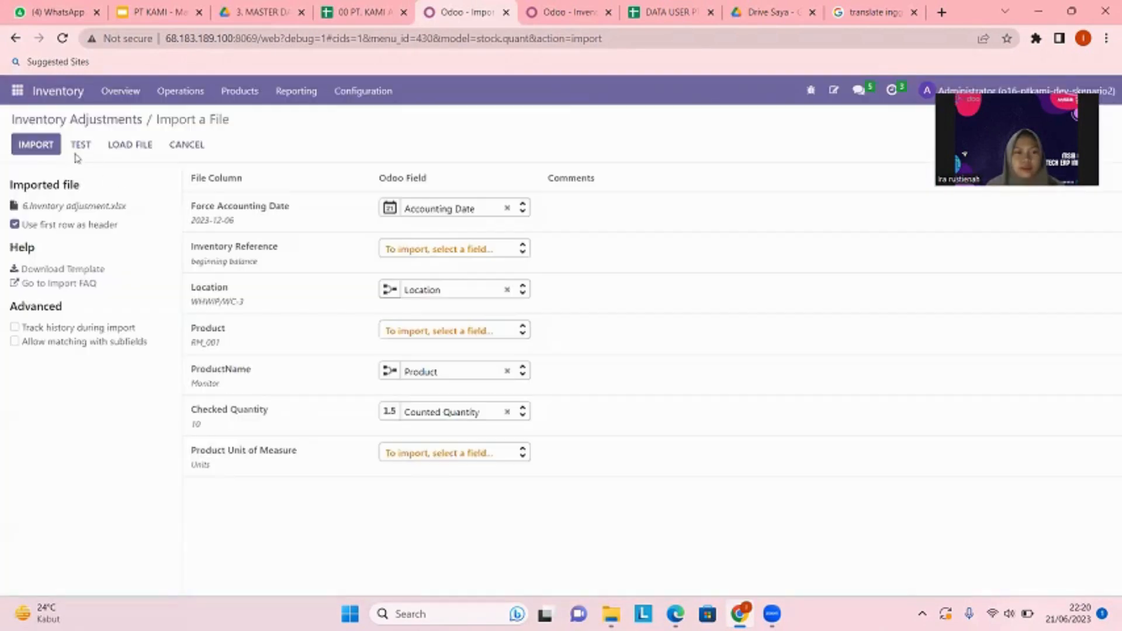
click(71, 144)
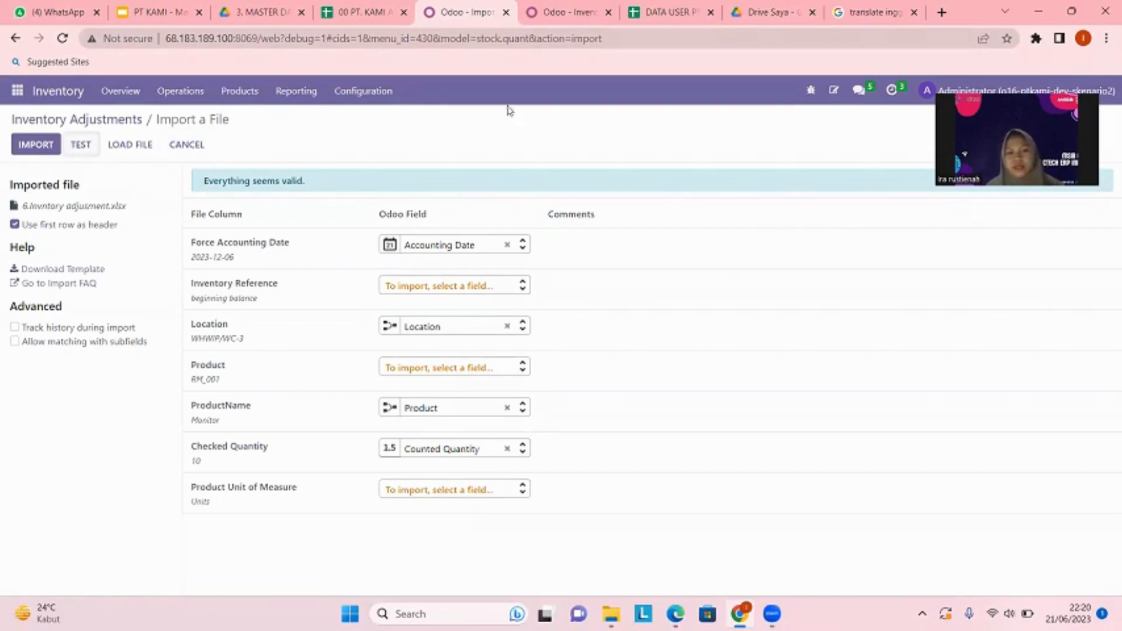
click(183, 150)
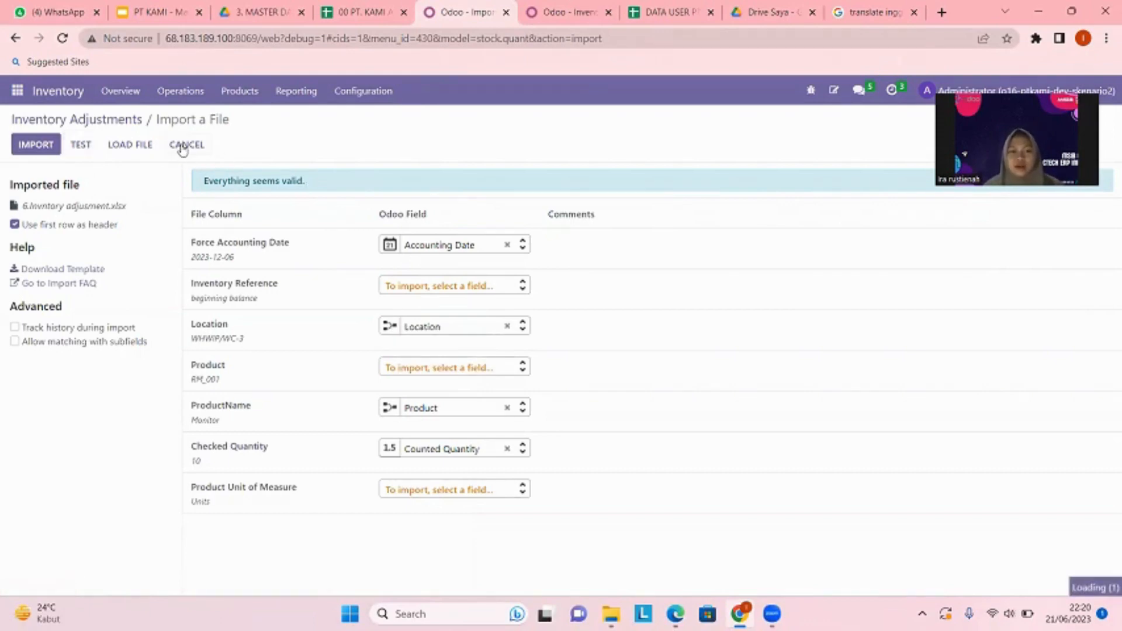
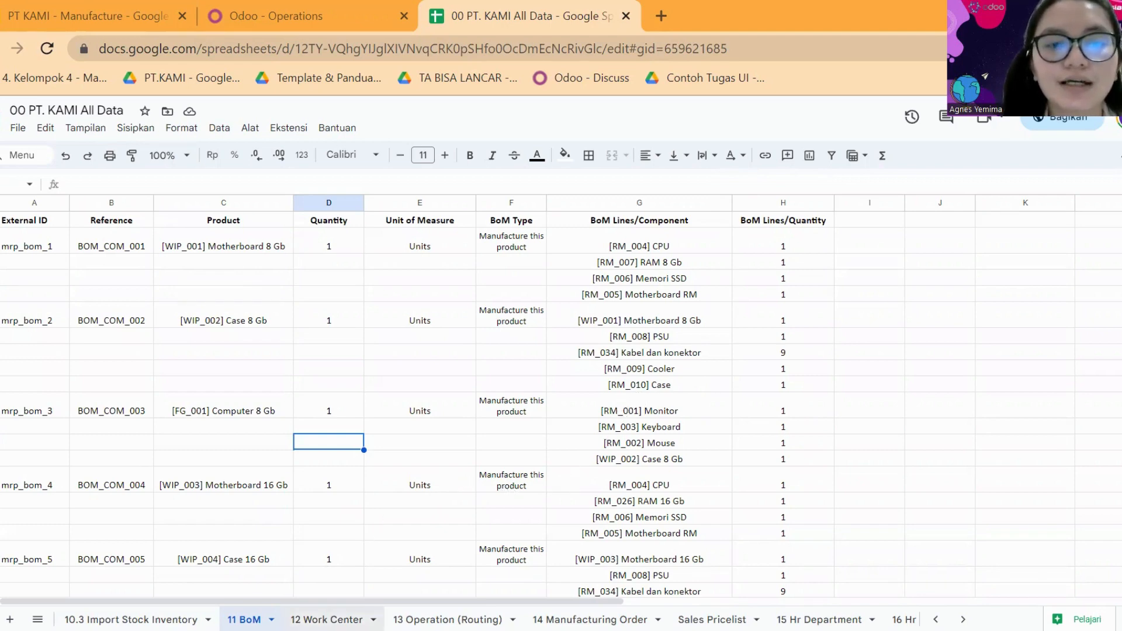
Step: In the 00 PT. KAMI All Data spreadsheet, review the BoM, Work Center, Operation (Routing) and Manufacturing Order sheets
click(328, 620)
click(447, 620)
click(590, 620)
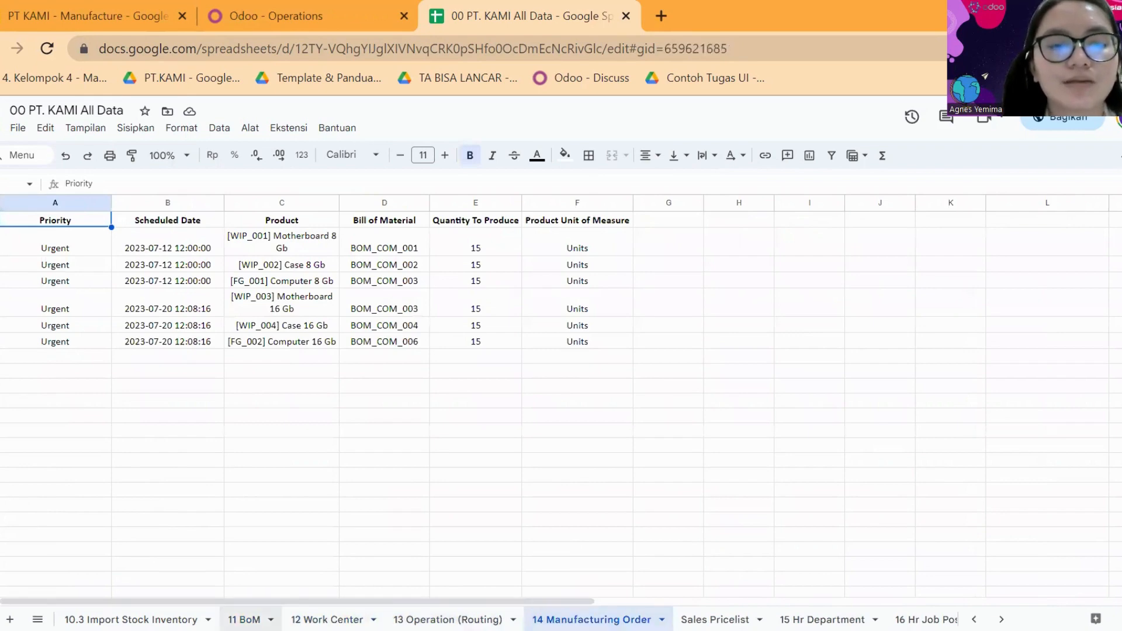
click(244, 619)
click(327, 619)
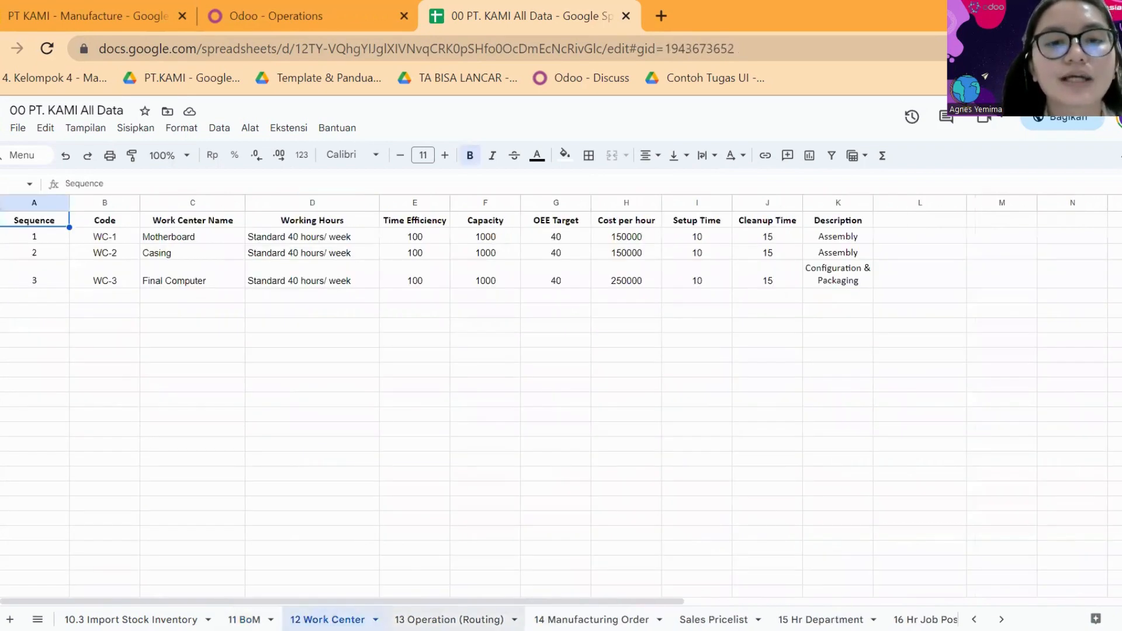
click(448, 620)
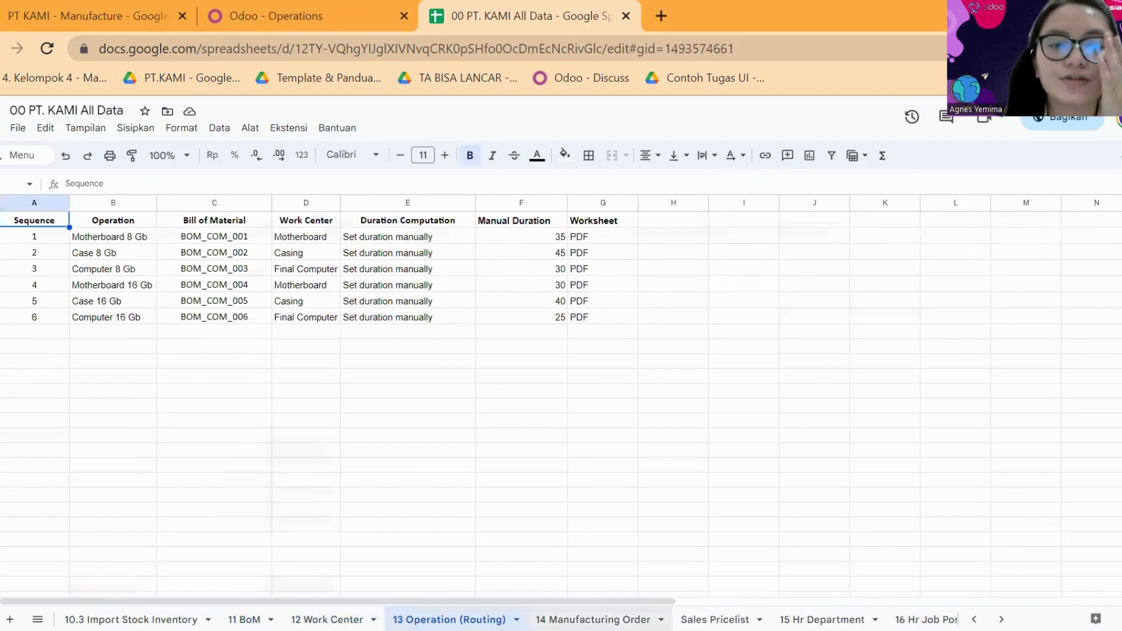
click(593, 619)
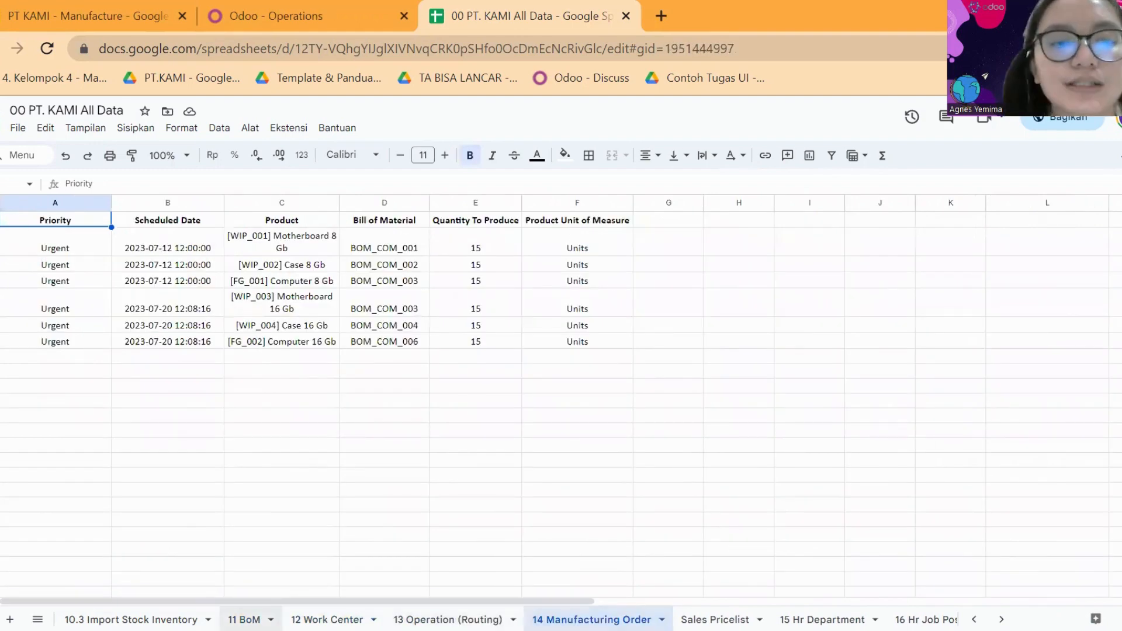
Step: Examine the finished and work-in-progress products in the 11 BoM sheet, and switch to the manufacturing Operations list in Odoo
click(244, 620)
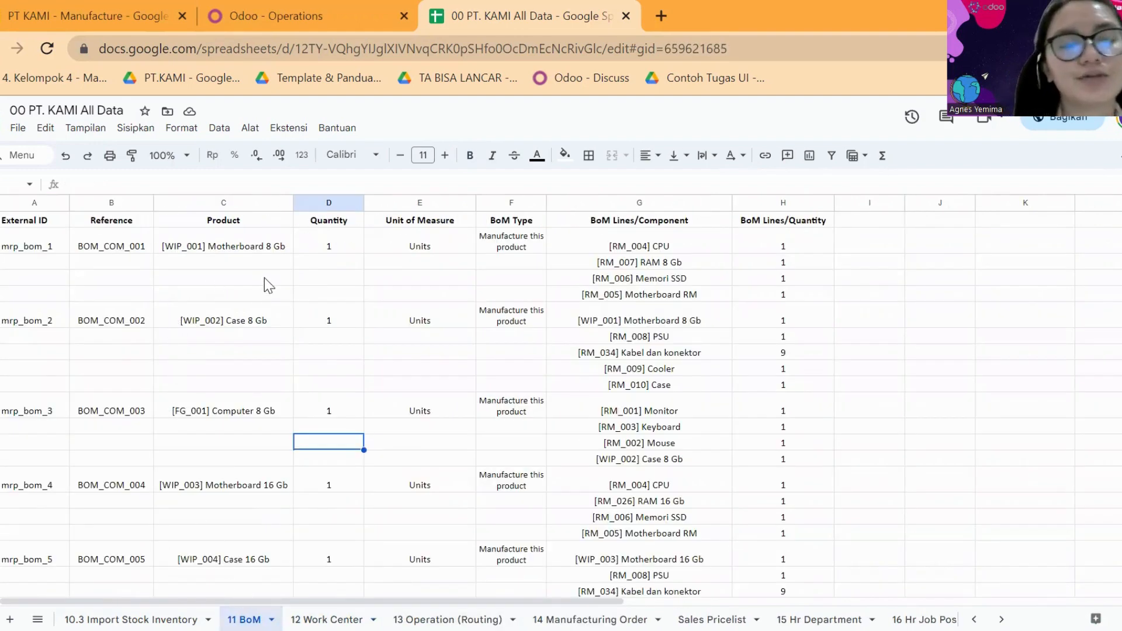
click(253, 410)
scroll(246, 526, down, 1)
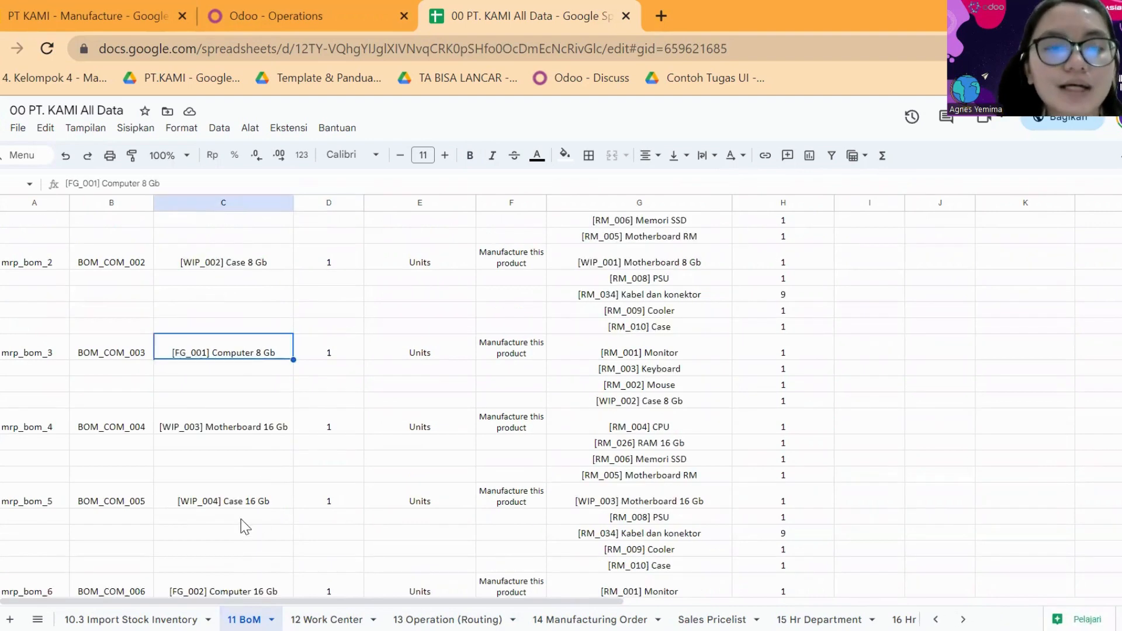
scroll(242, 520, down, 1)
click(243, 517)
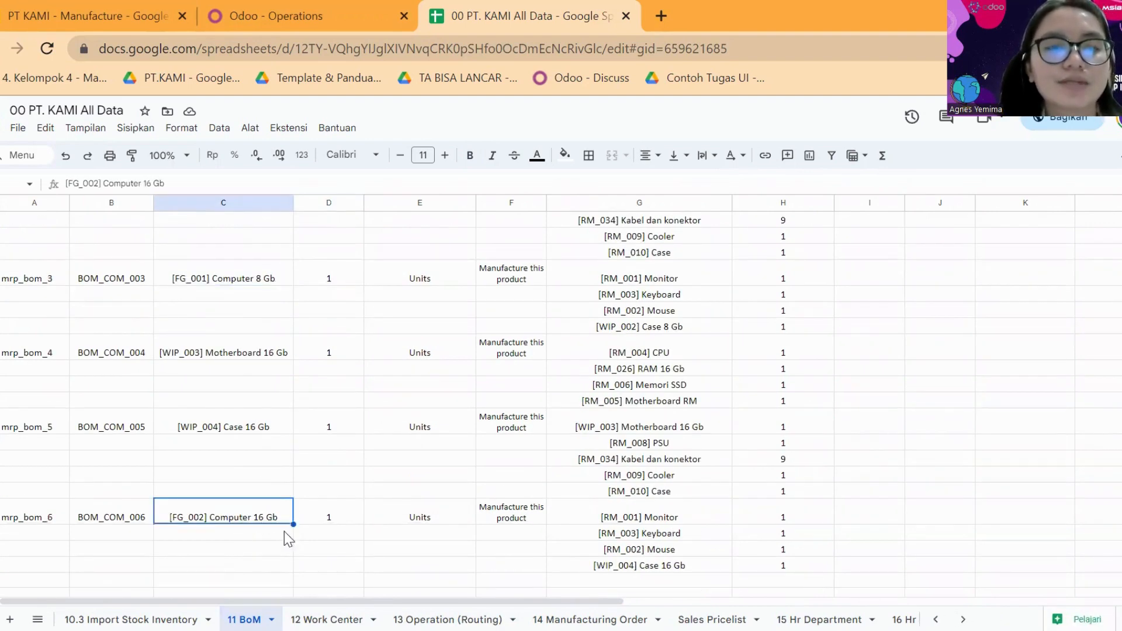
scroll(223, 353, up, 2)
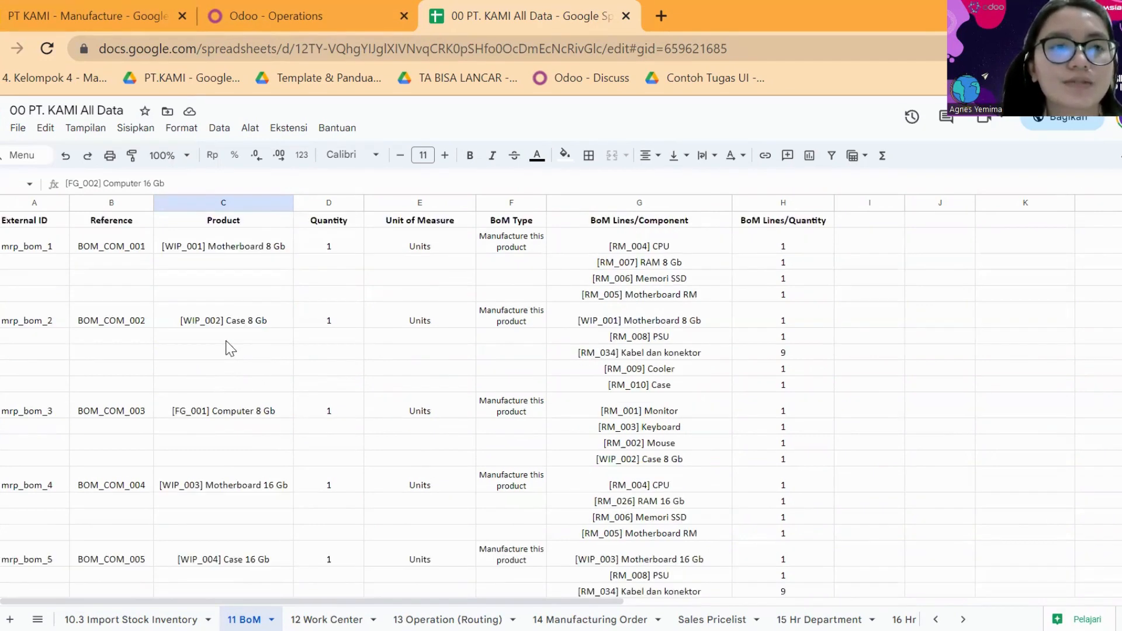
click(260, 248)
click(260, 325)
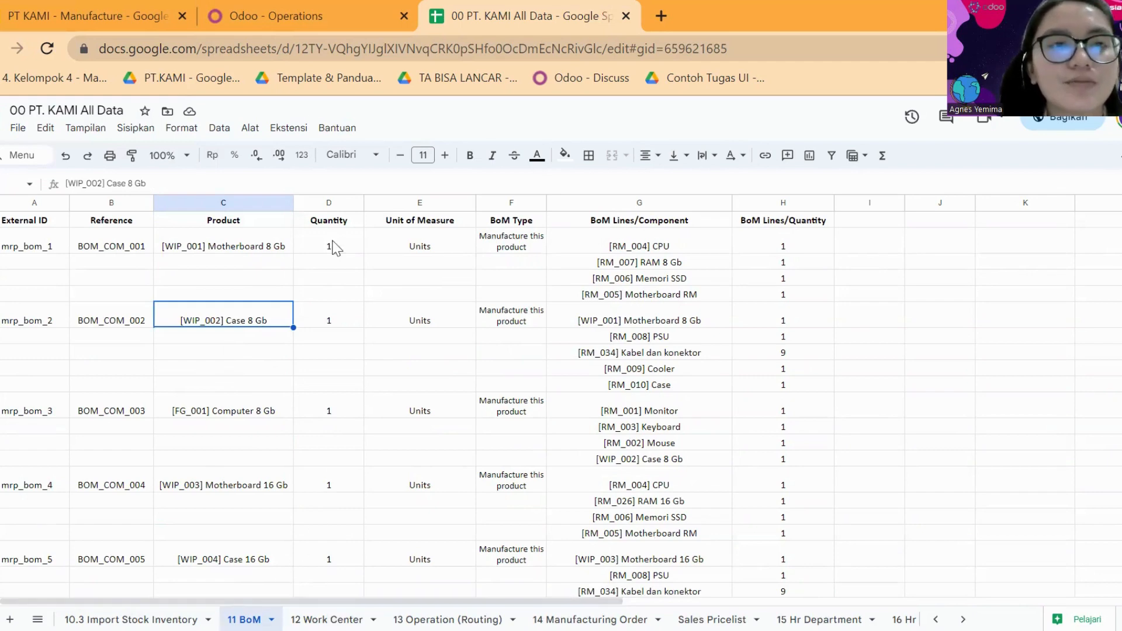
click(299, 16)
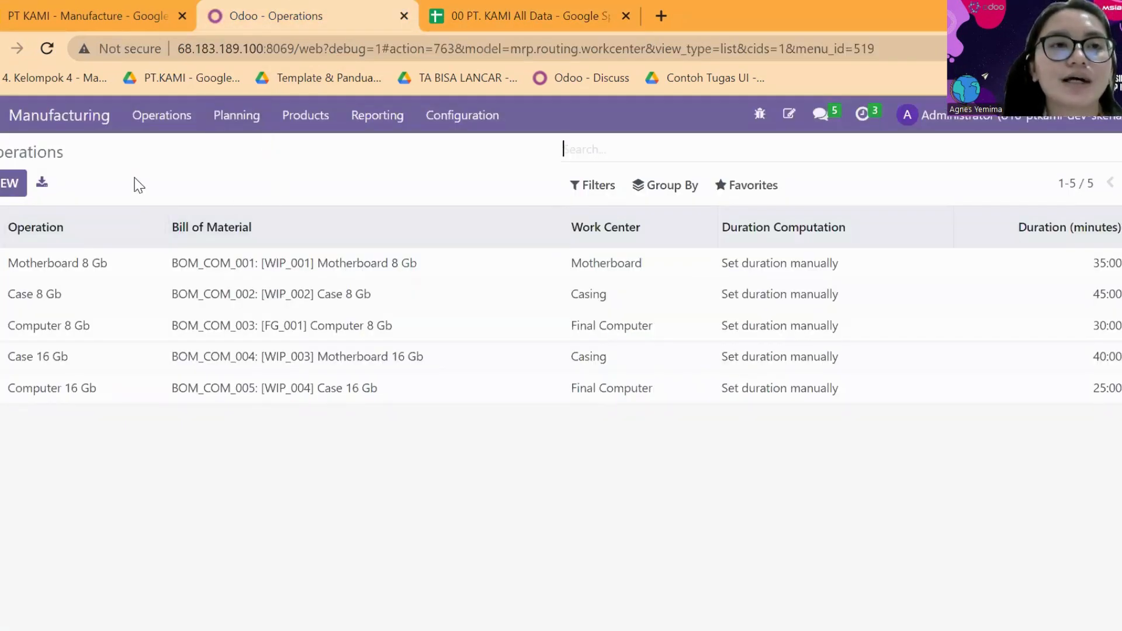
Step: Open the Bills of Materials list in the Manufacturing app
click(13, 115)
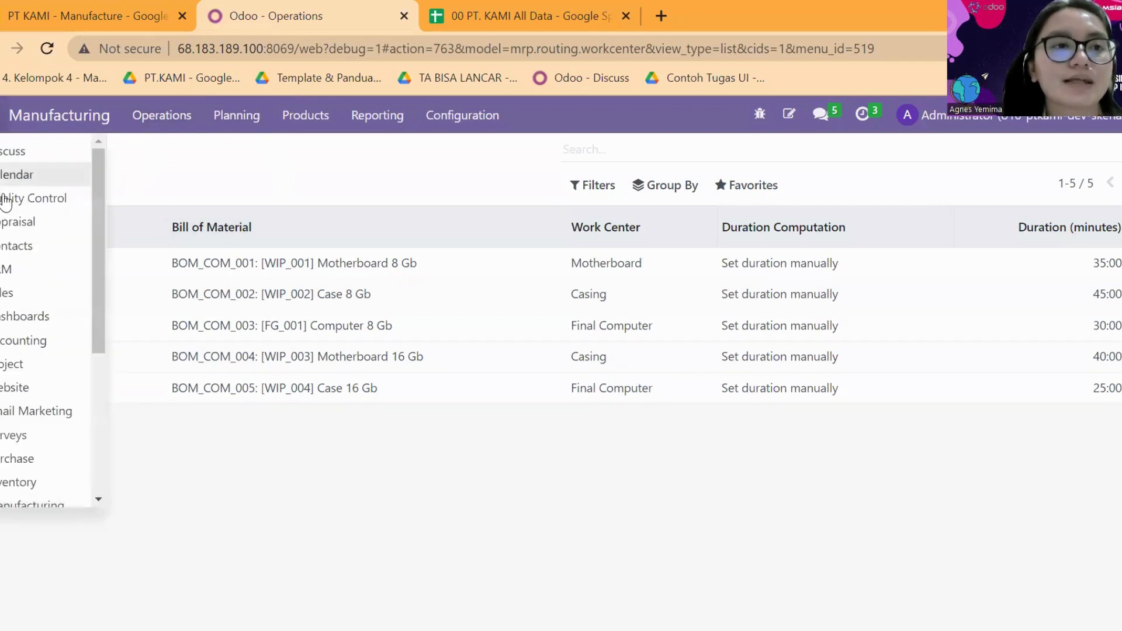
scroll(58, 418, down, 3)
click(32, 323)
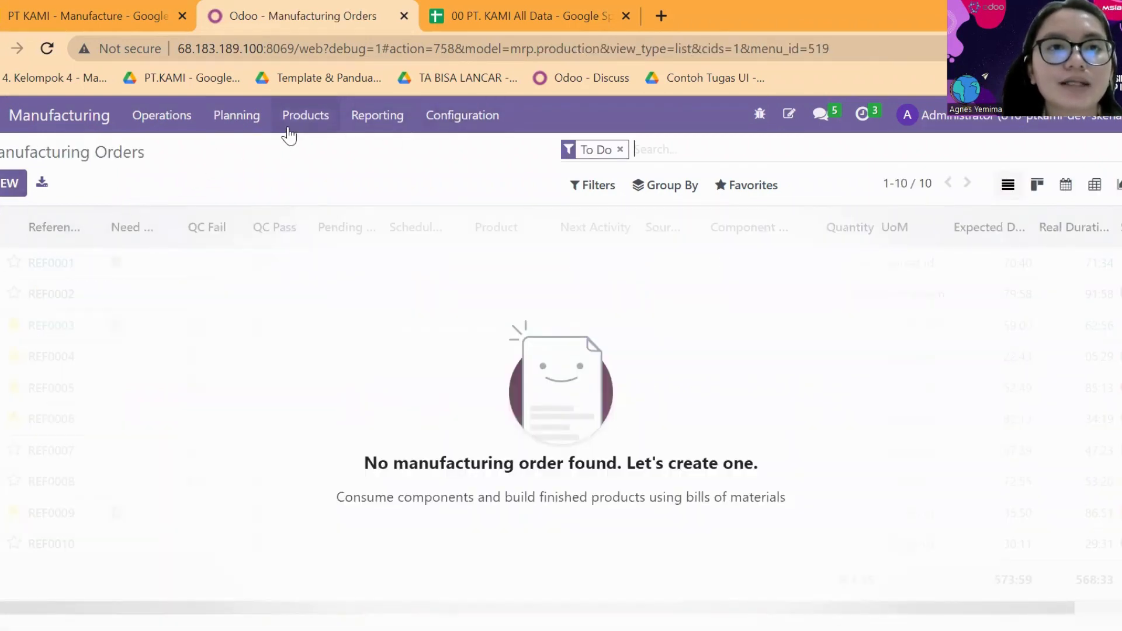
click(303, 120)
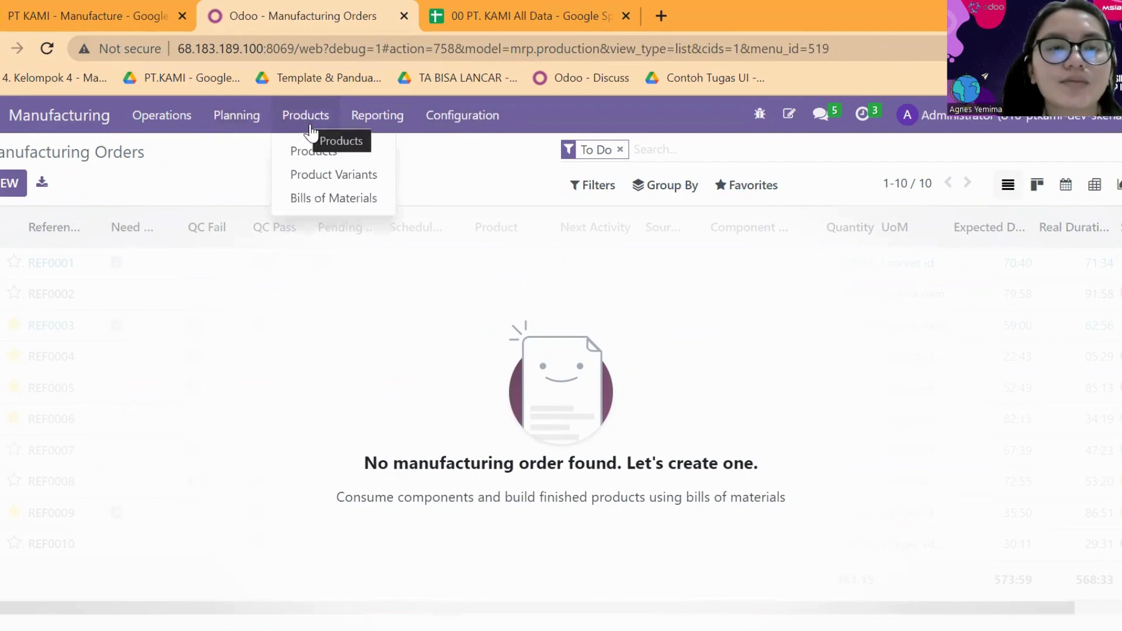
click(339, 202)
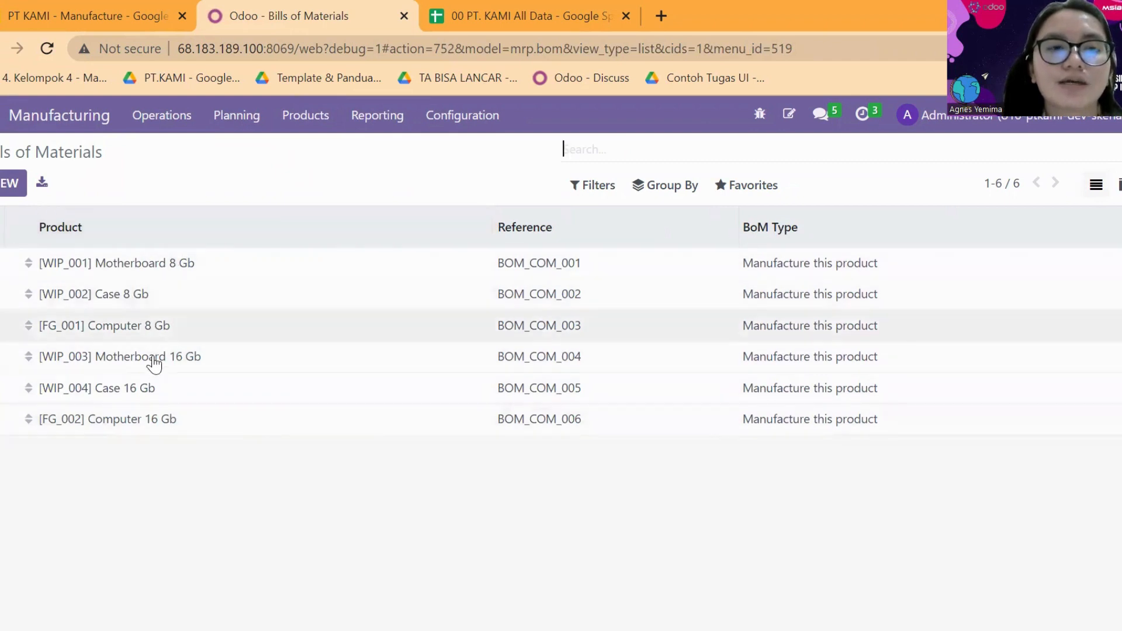
Step: Start a record import for the bills of materials and try to upload the 00 PT. KAMI All Data - 11 BoM file
click(743, 196)
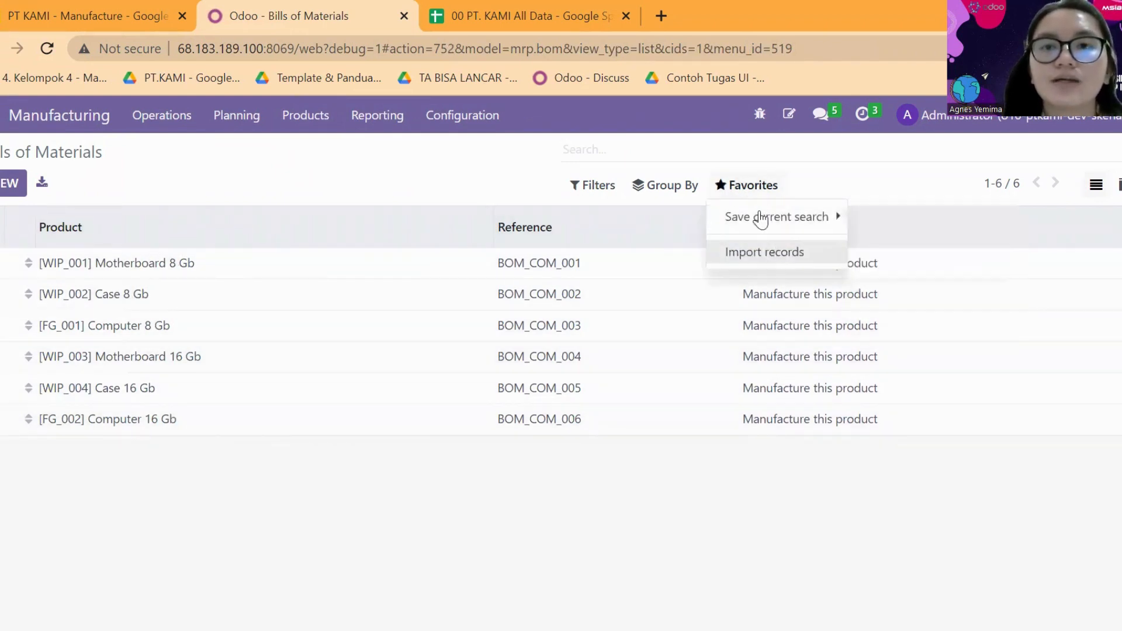
click(751, 253)
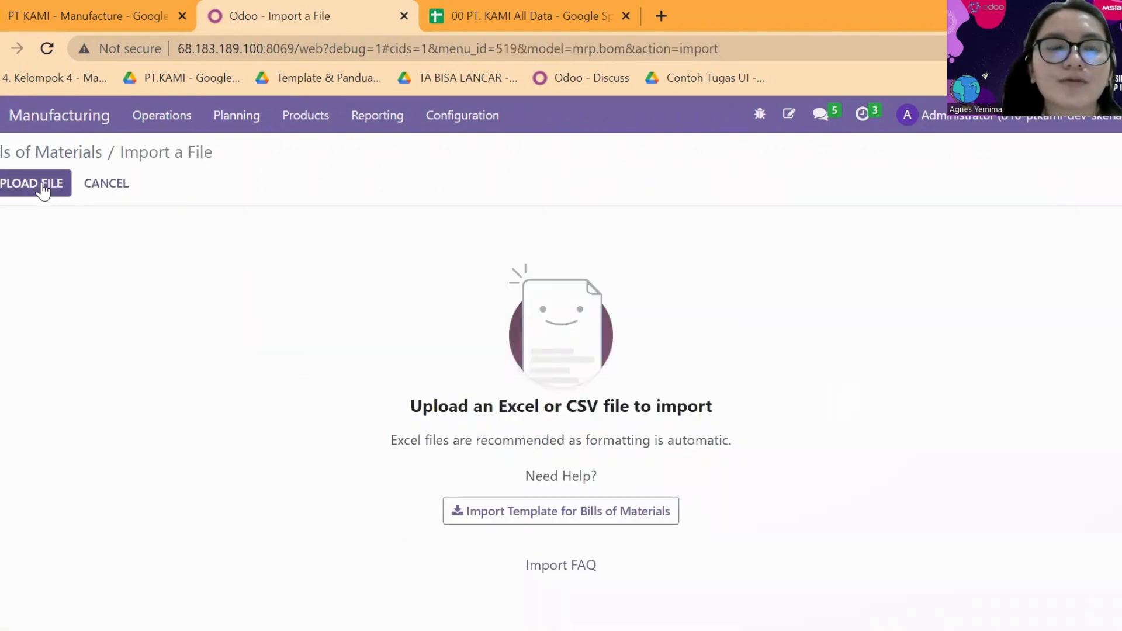
click(41, 188)
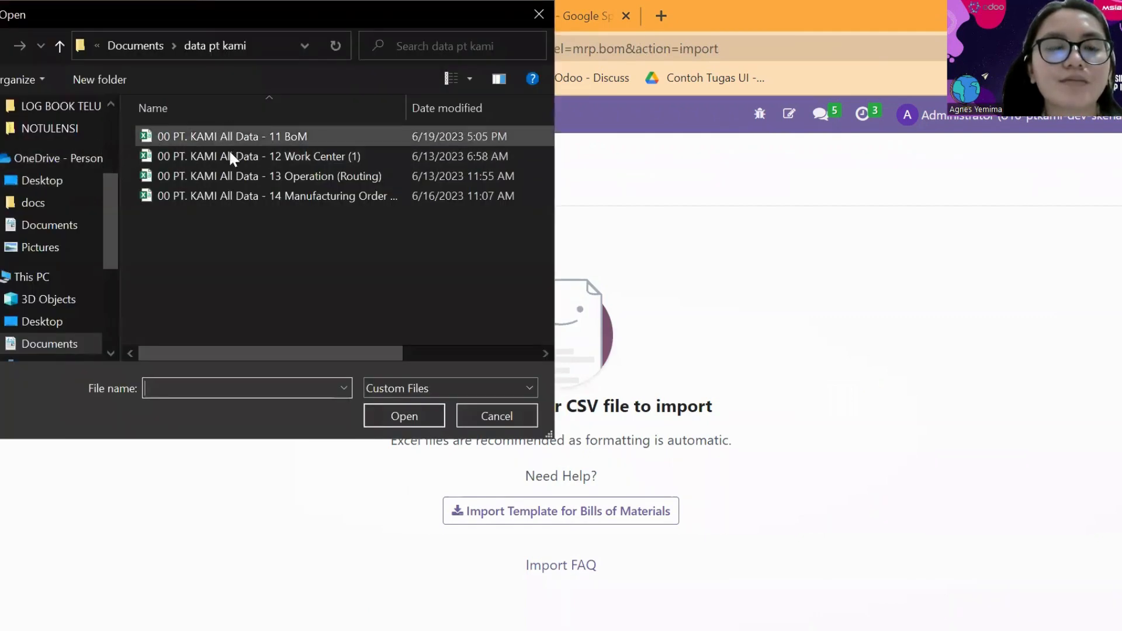
click(277, 138)
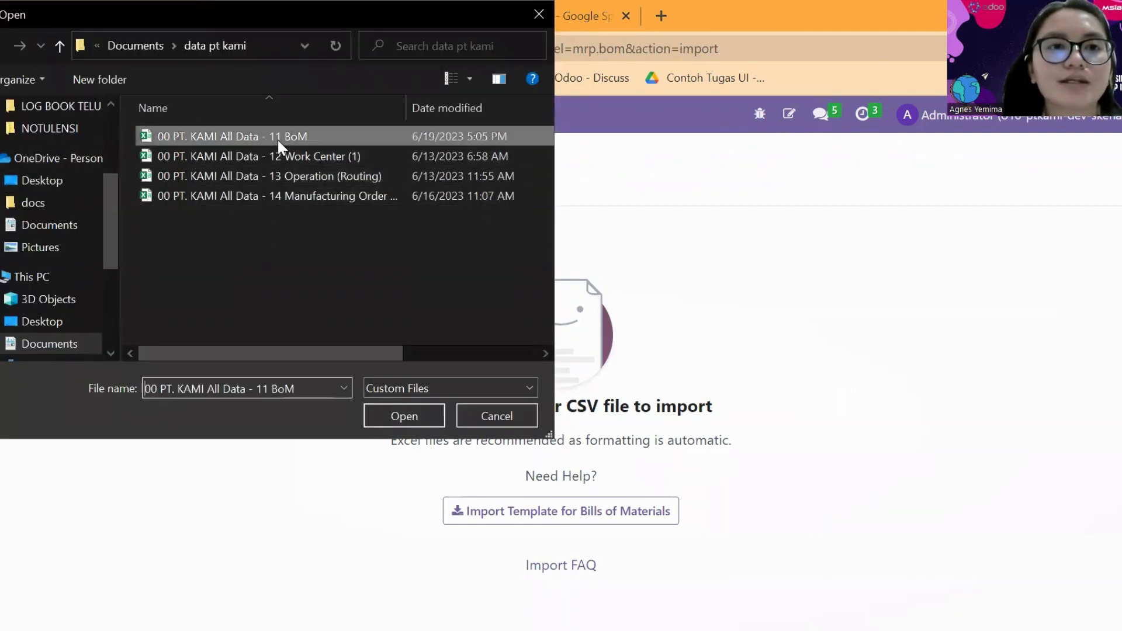
click(395, 419)
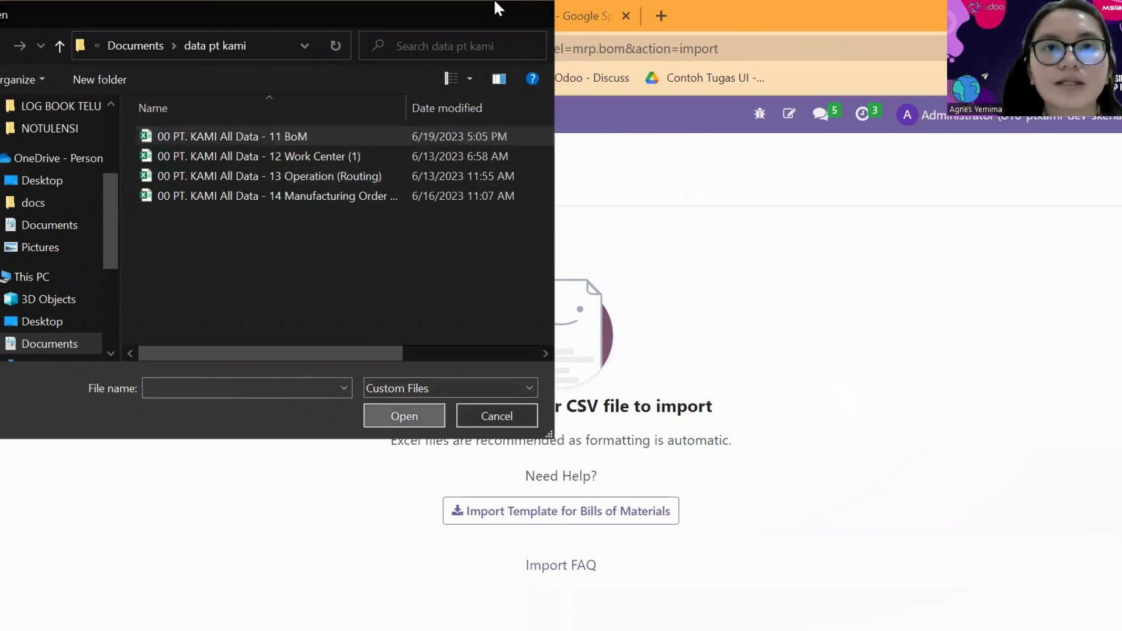
Step: Check the 11 BoM sheet in the 00 PT. KAMI All Data spreadsheet, and return to the bills of materials import in Odoo
click(512, 12)
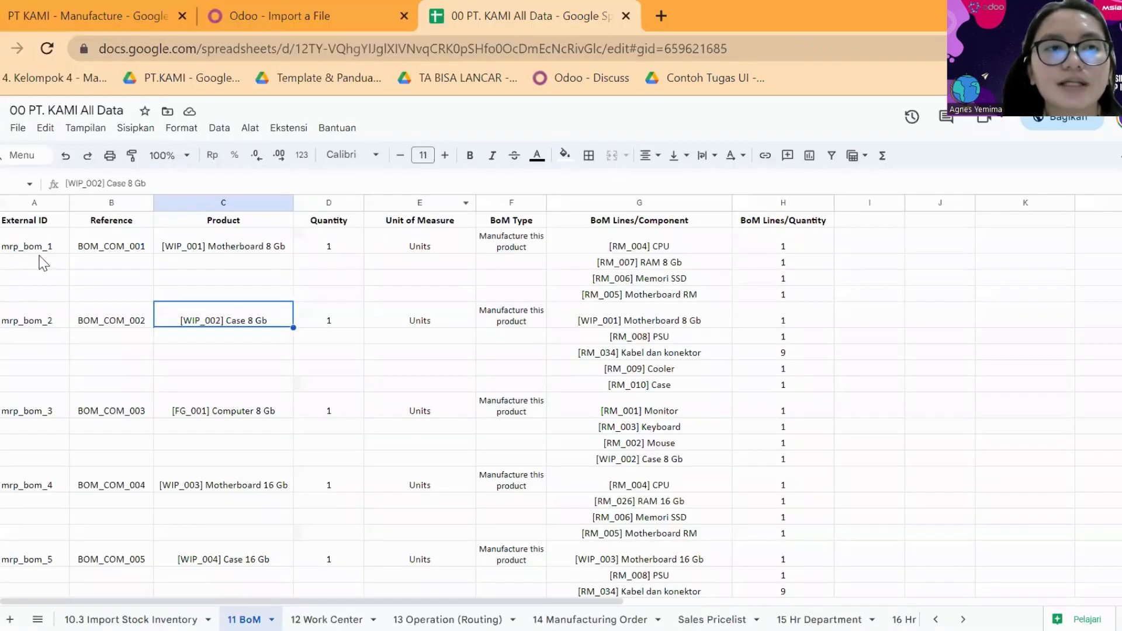
click(41, 260)
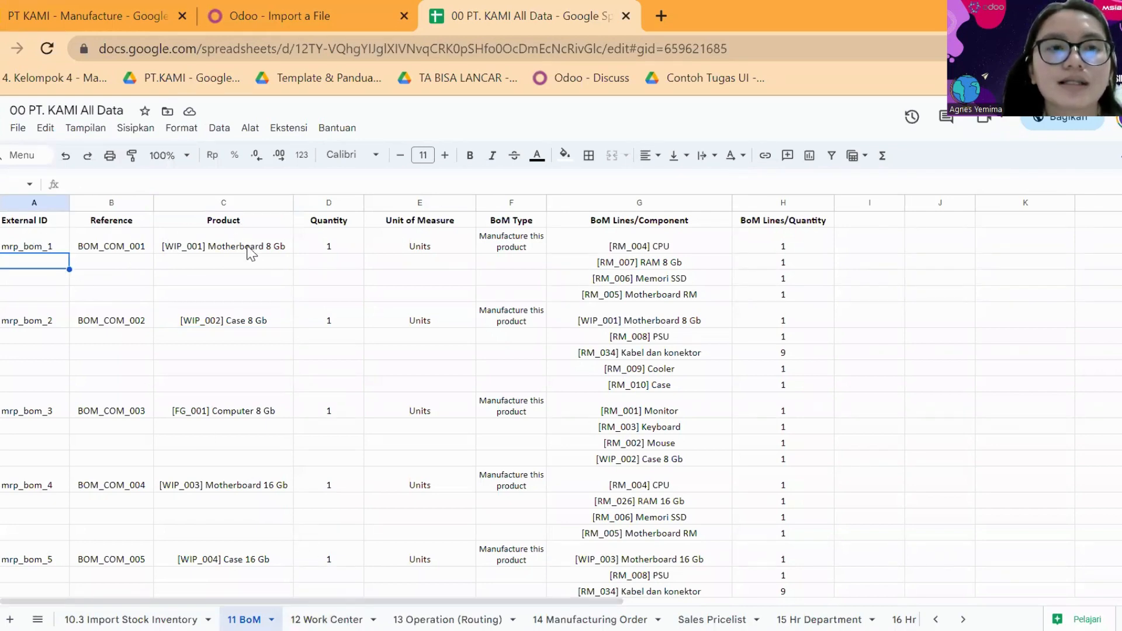
click(272, 5)
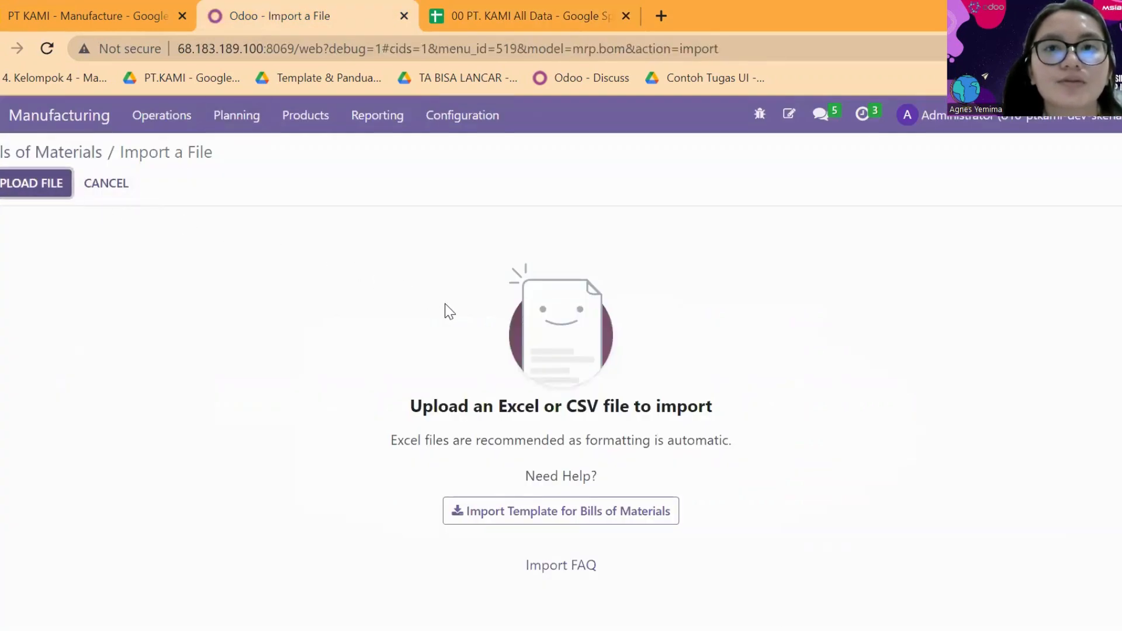
Step: Load the 00 PT. KAMI All Data - 11 BoM file into the bills of materials import
click(48, 187)
click(248, 136)
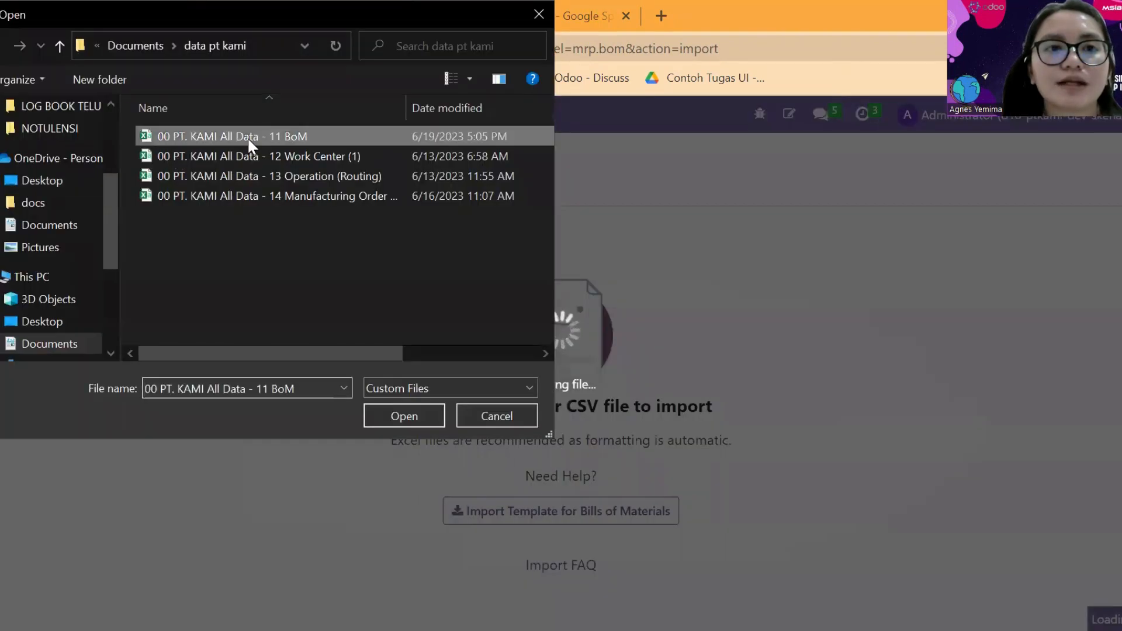
click(388, 410)
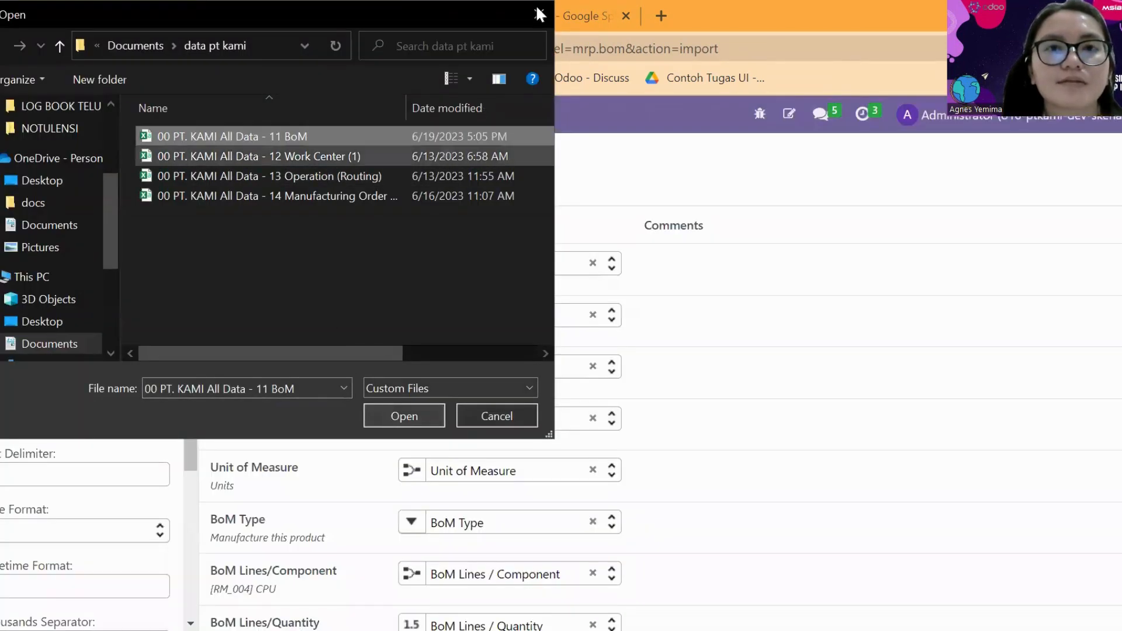
click(539, 14)
Step: Run a test of the bills of materials import, check its field mapping, and cancel without importing
scroll(441, 317, down, 1)
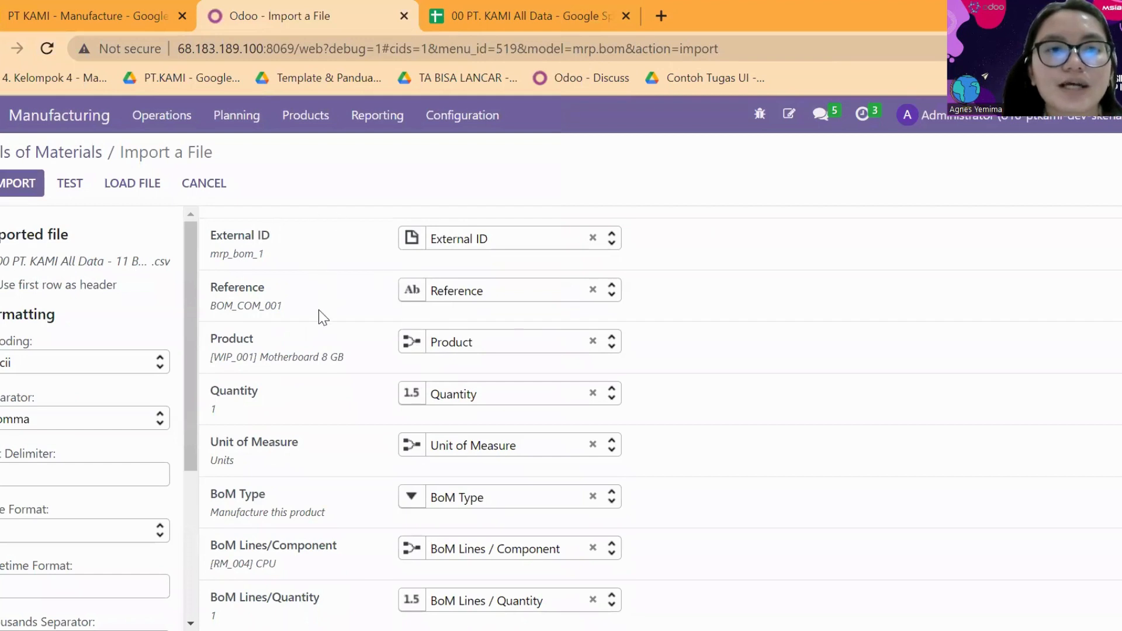
click(76, 192)
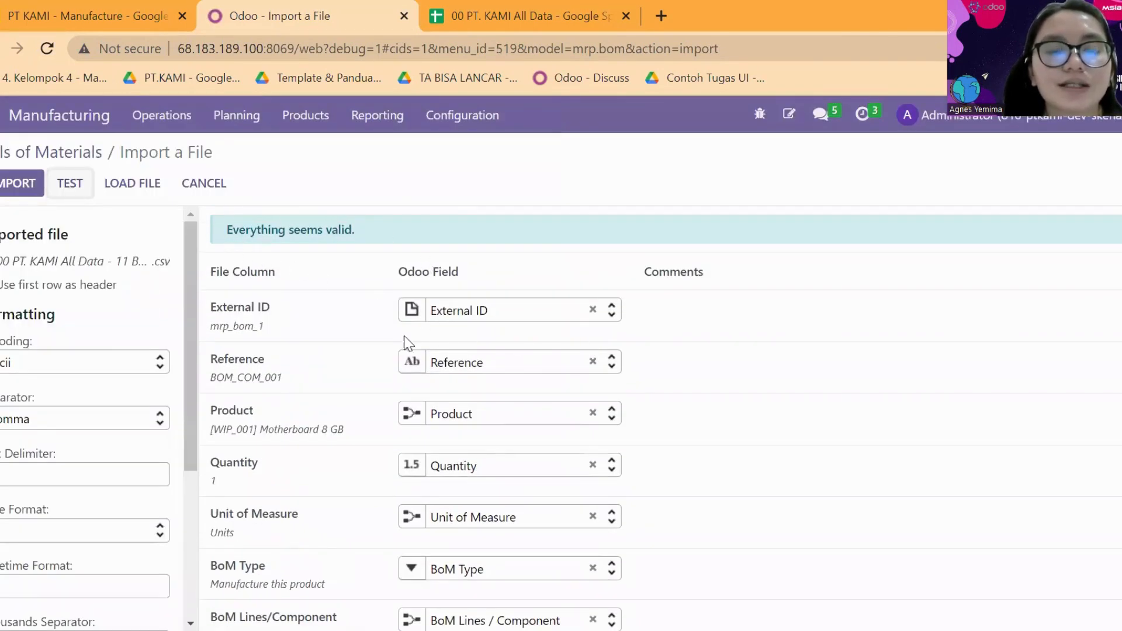
scroll(377, 362, down, 1)
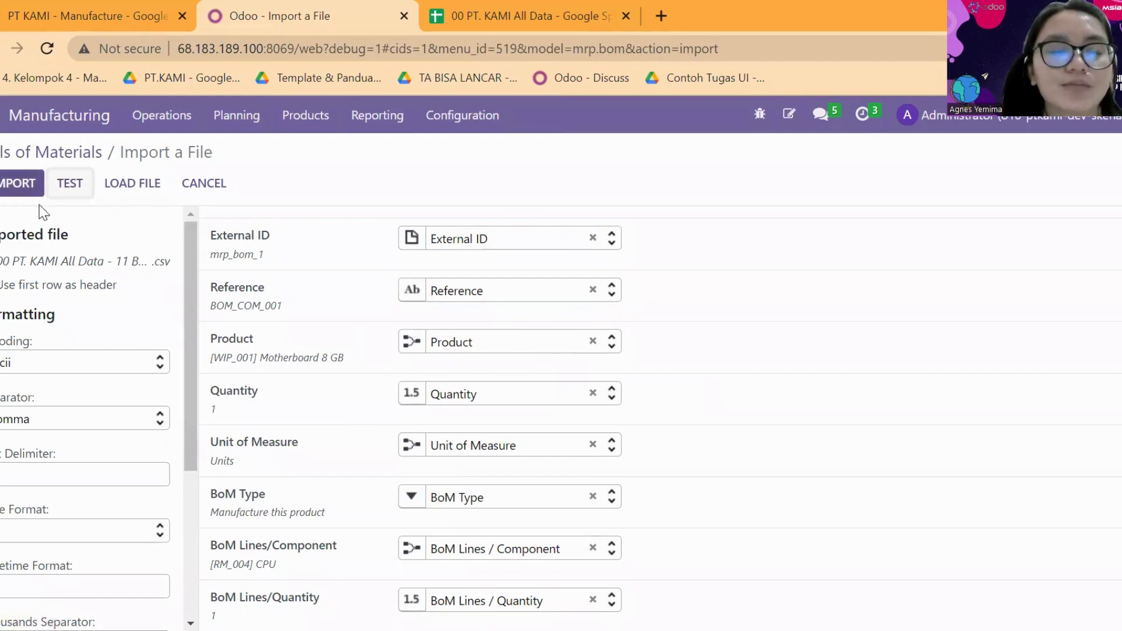
click(196, 193)
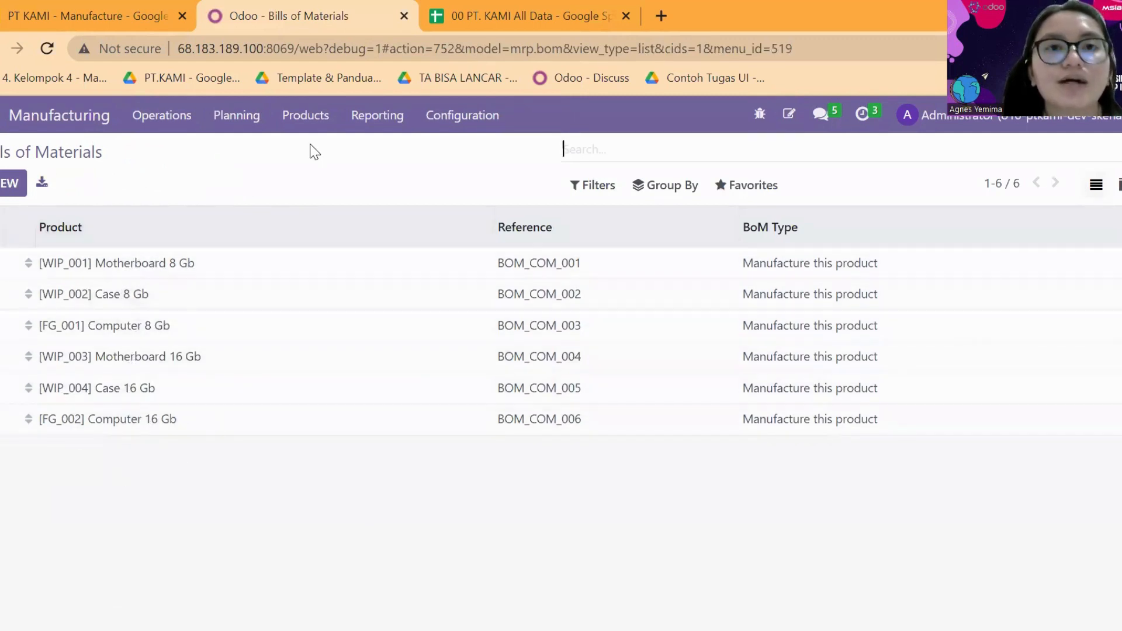
Step: Examine the Motherboard, Casing and Final Computer entries in the spreadsheet's 12 Work Center sheet, and switch back to Odoo
click(478, 14)
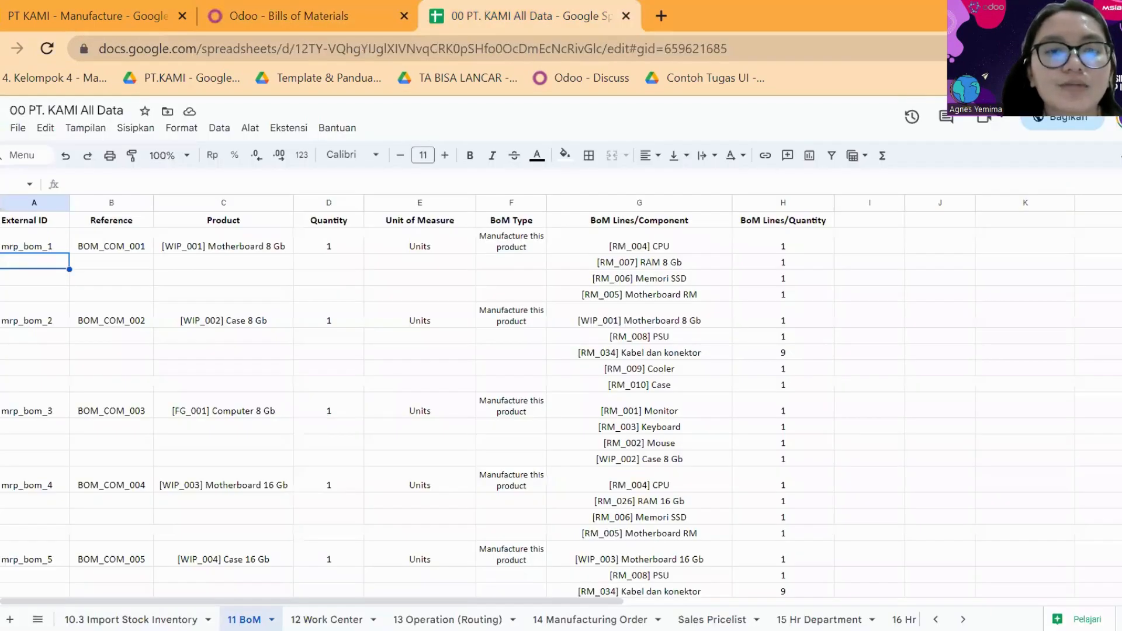
click(327, 619)
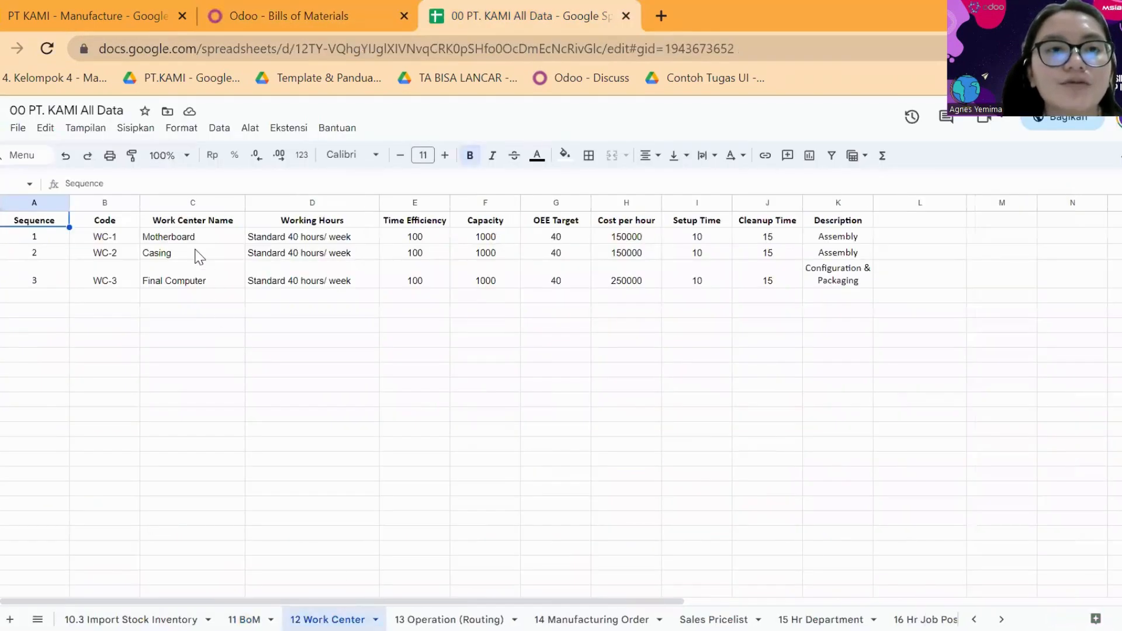
click(212, 235)
click(216, 253)
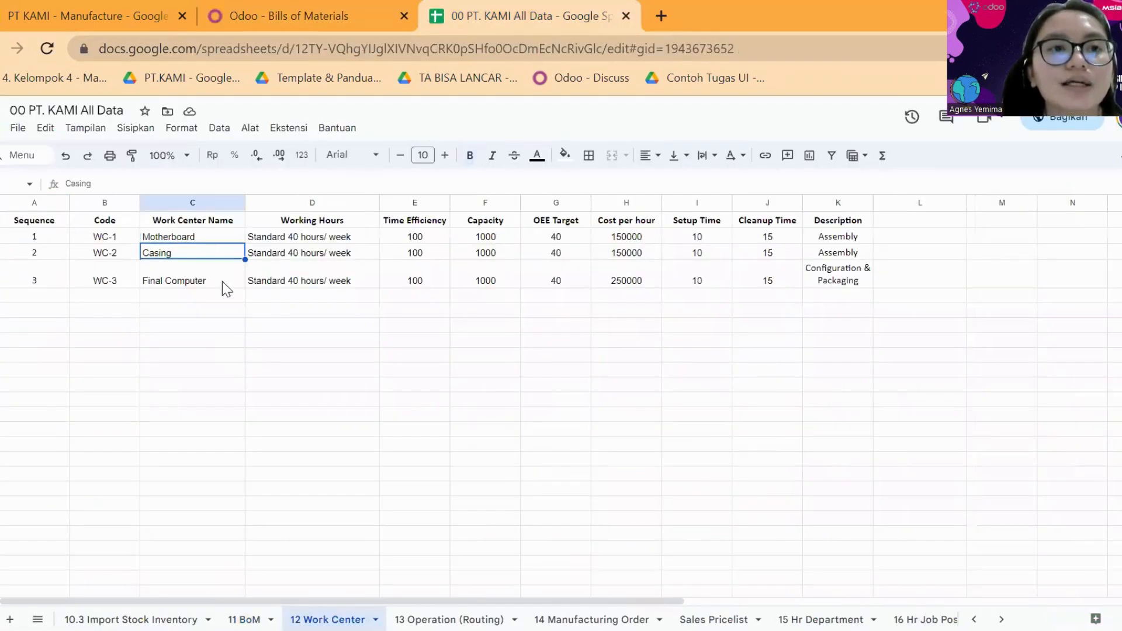
click(217, 240)
click(220, 257)
click(220, 281)
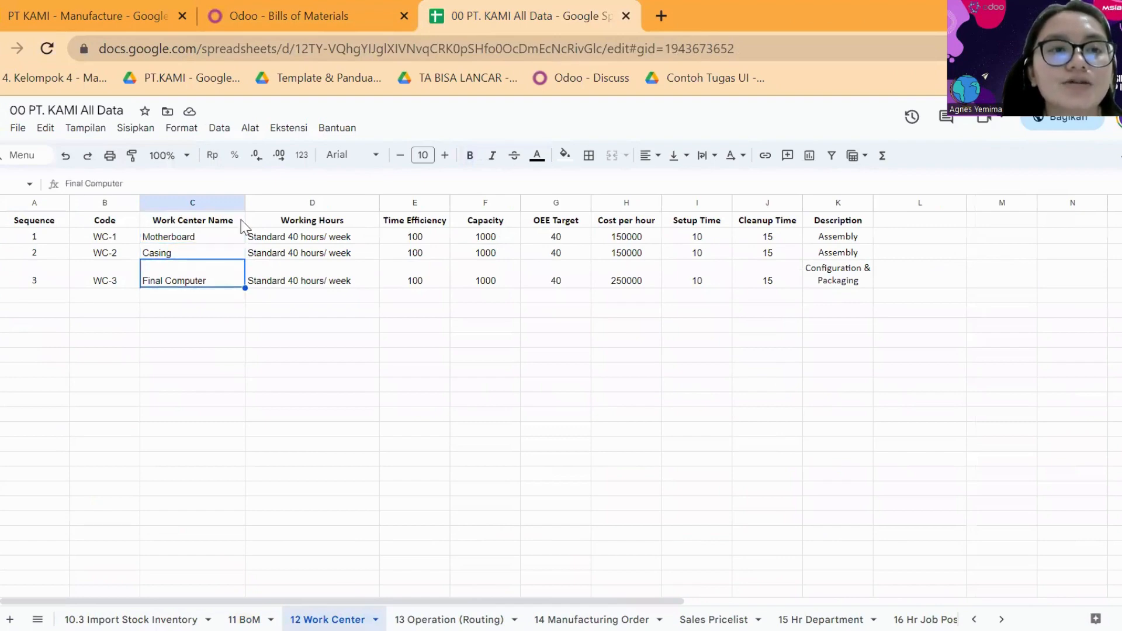
click(315, 12)
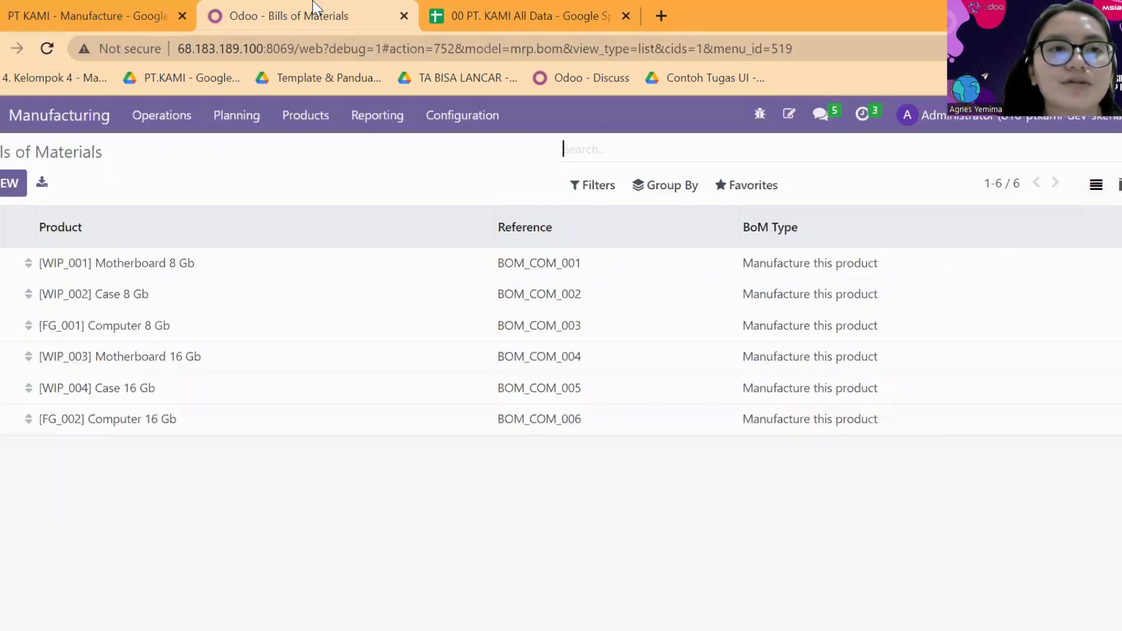
Step: Start a record import for the manufacturing work centers and load the 00 PT. KAMI All Data - 12 Work Center (1) file
click(459, 120)
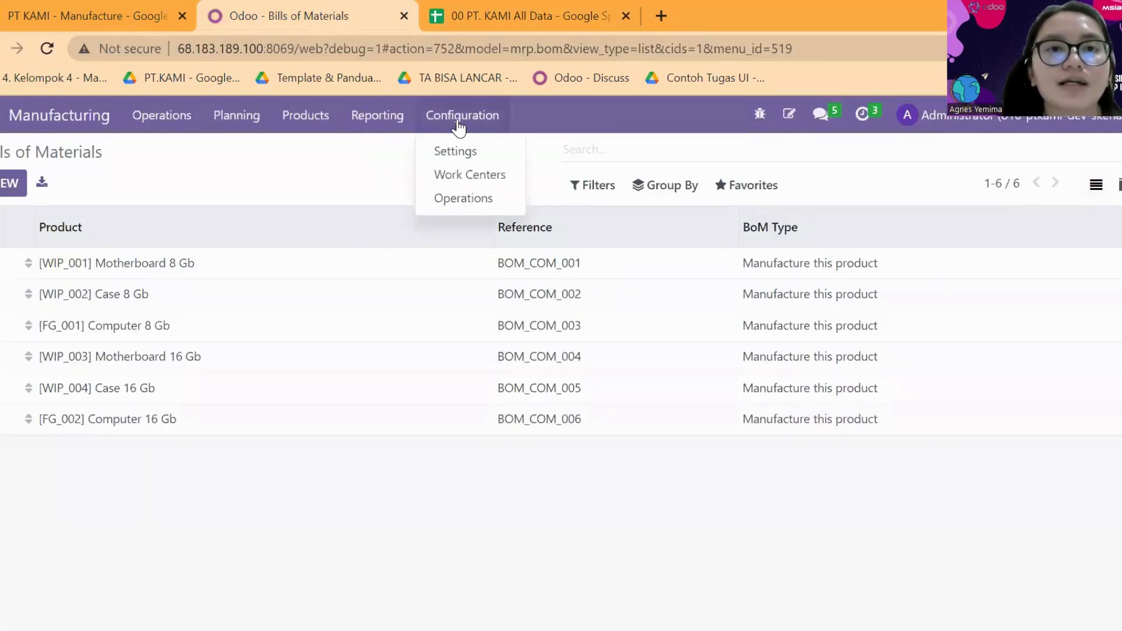
click(476, 175)
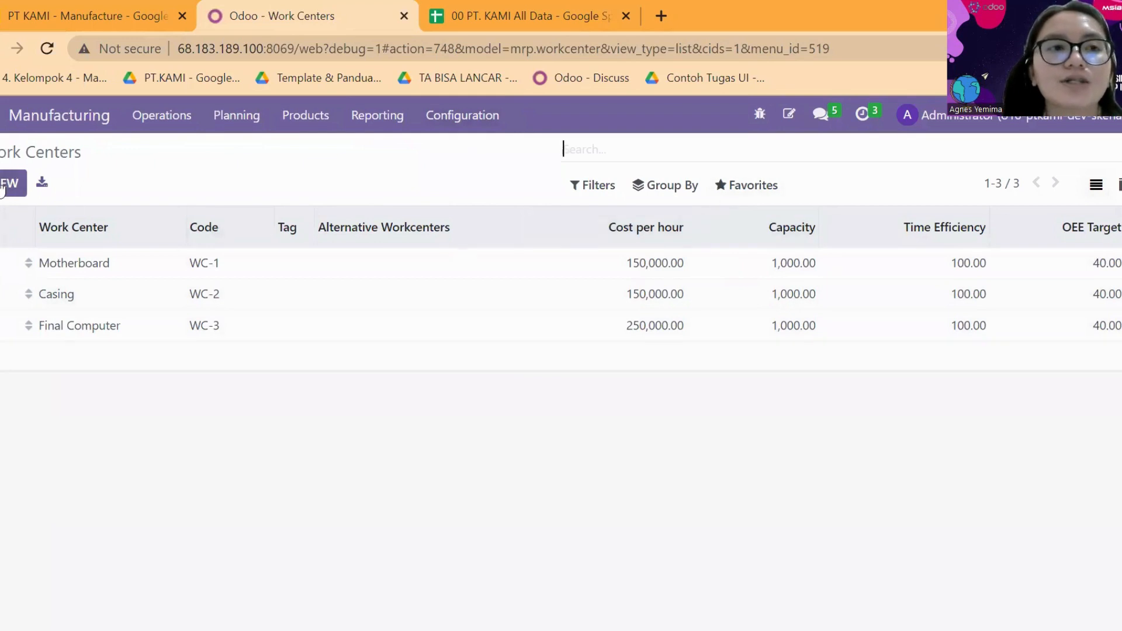
click(724, 189)
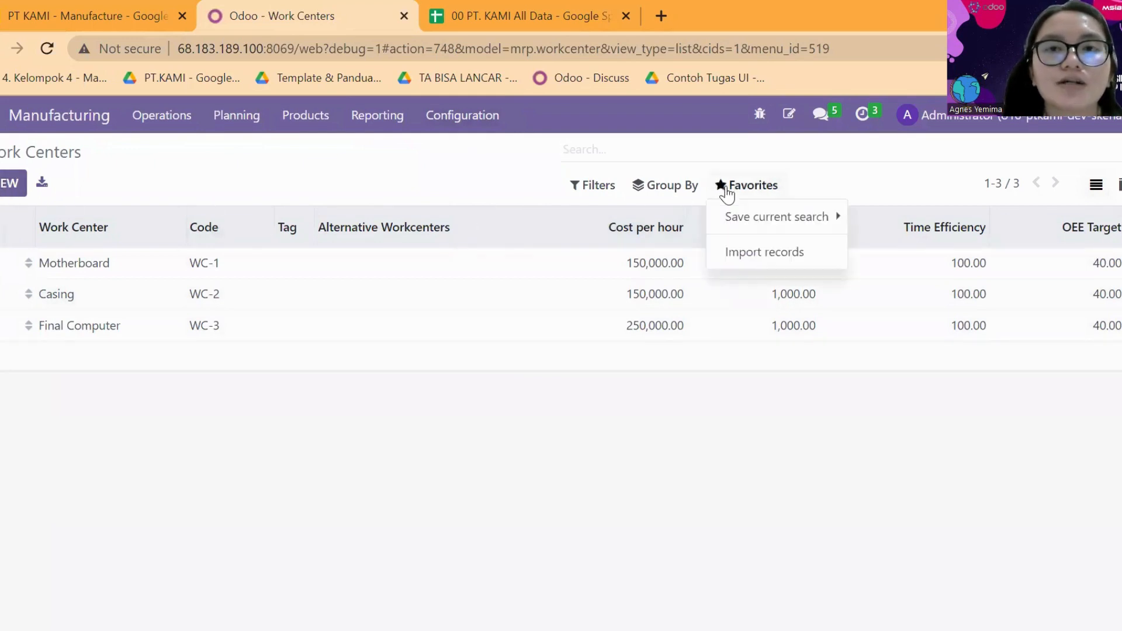
click(752, 255)
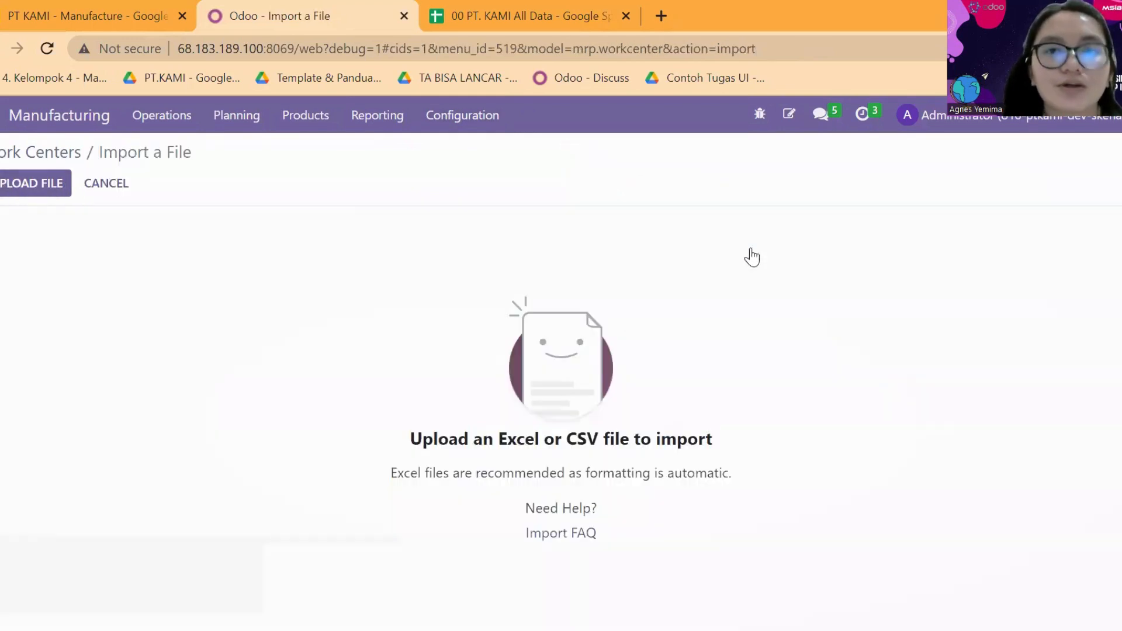
click(50, 190)
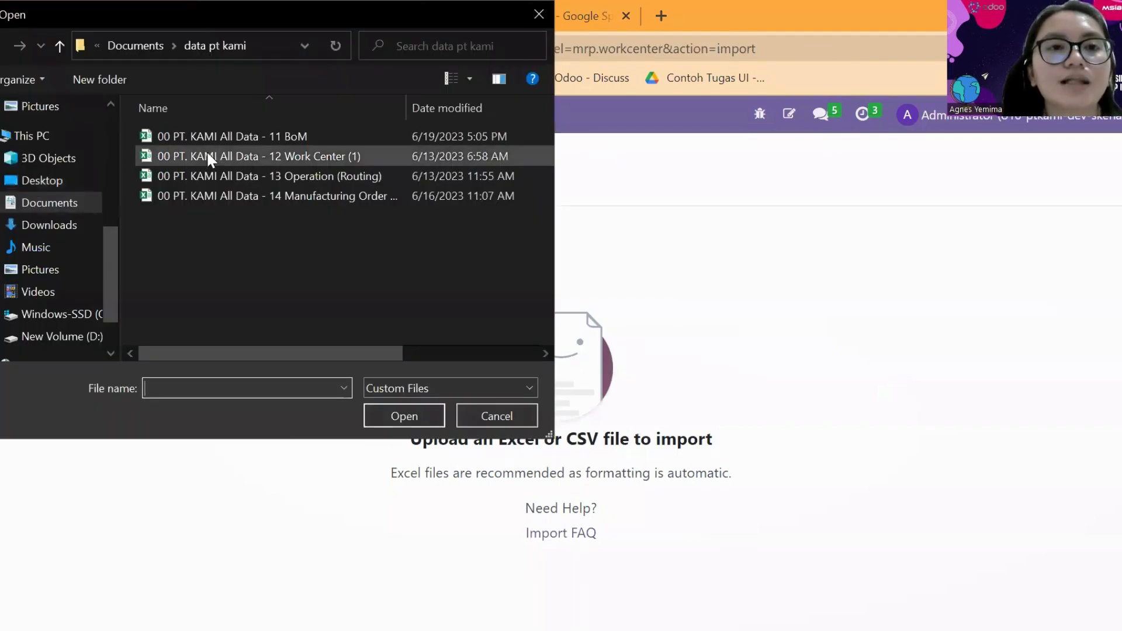
click(226, 156)
click(391, 404)
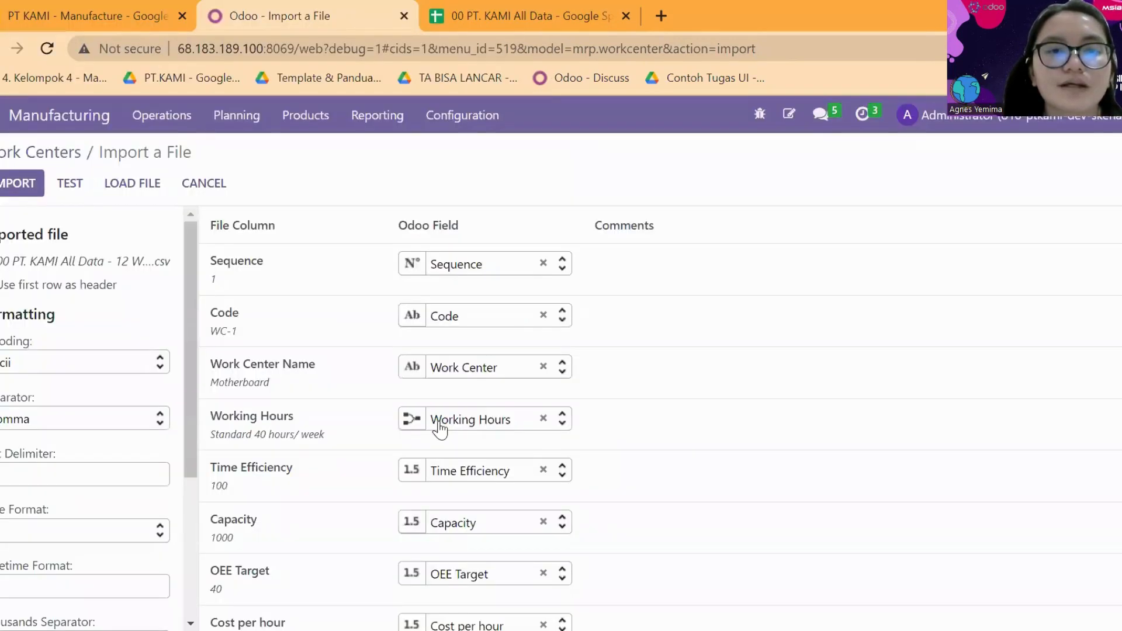
Step: Clear the field mapping of the Working Hours column, run a test of the work center import, and cancel without importing
click(543, 419)
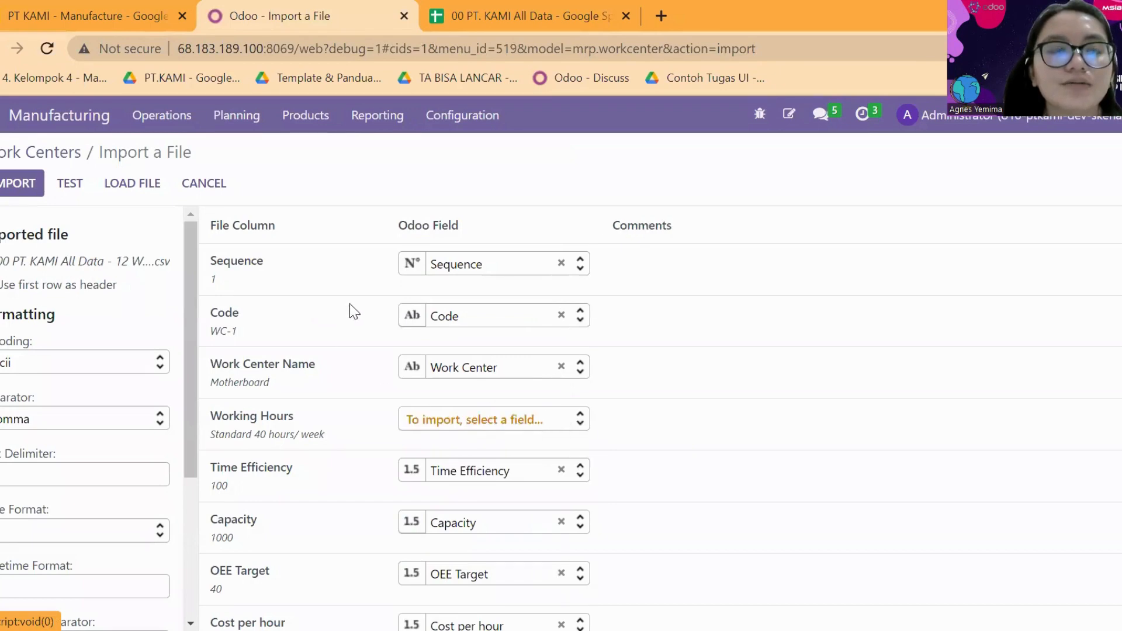
scroll(317, 297, down, 3)
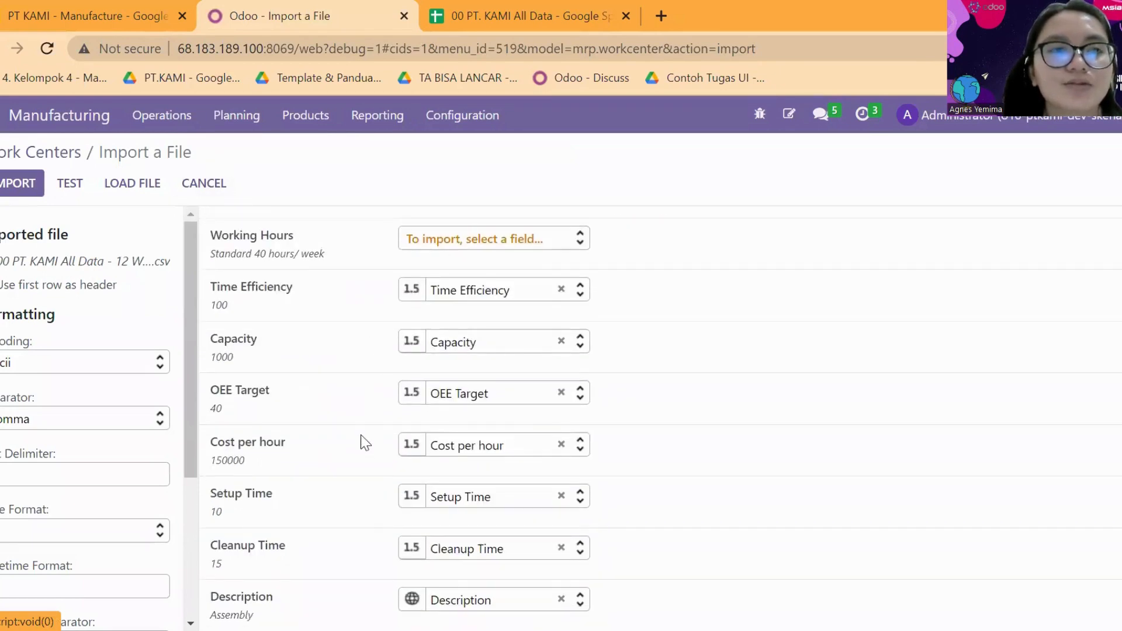
scroll(363, 443, up, 3)
click(70, 185)
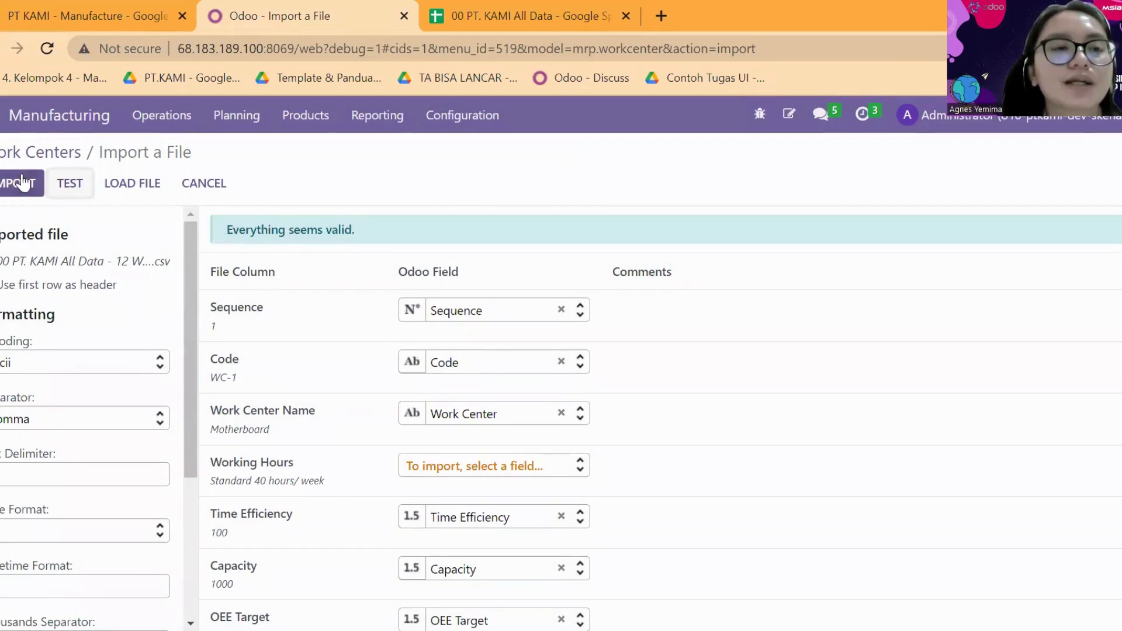
click(211, 182)
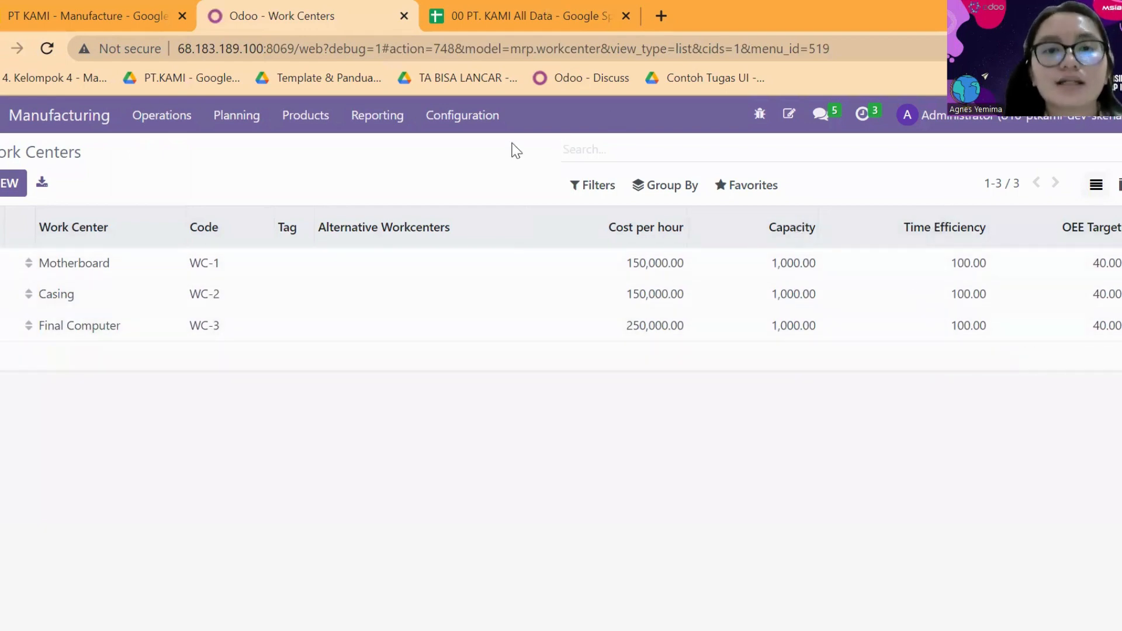
Step: Revisit the work center data in the 12 Work Center sheet, and return to the Work Centers list in Odoo
key(ctrl+Tab)
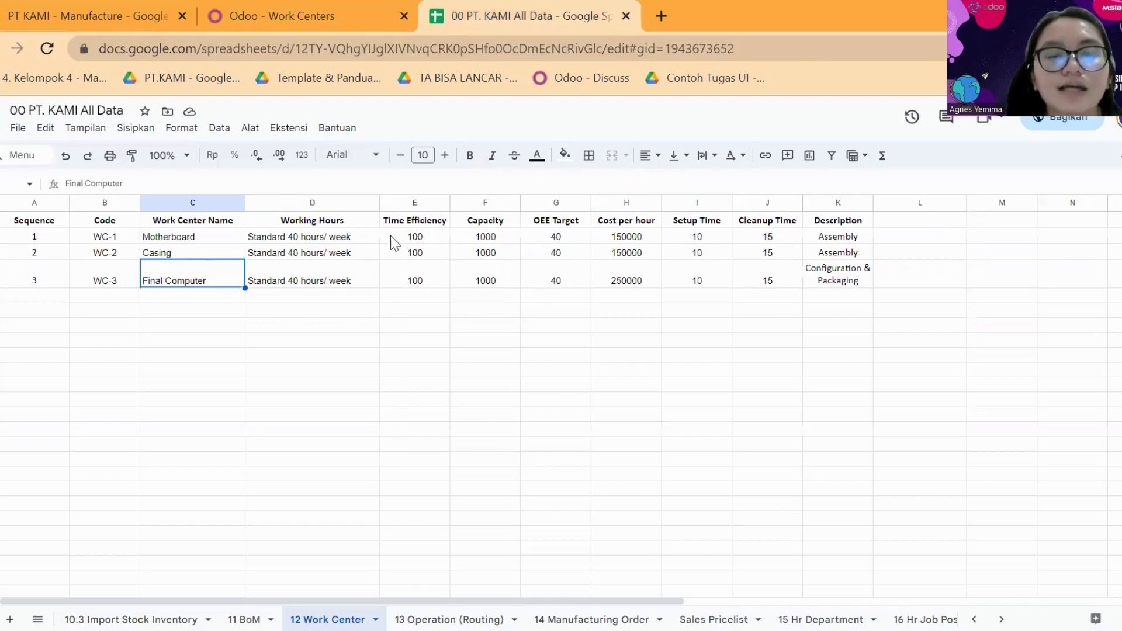
click(284, 2)
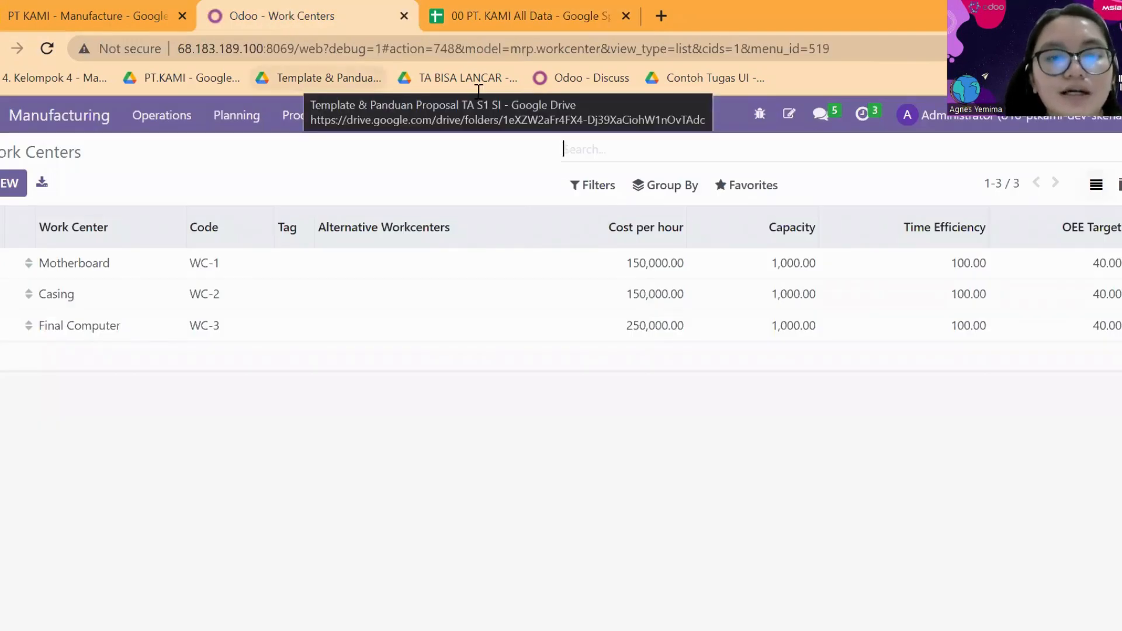
Step: Examine the routing data in the spreadsheet's 13 Operation (Routing) sheet, and open the manufacturing Operations list in Odoo
click(506, 12)
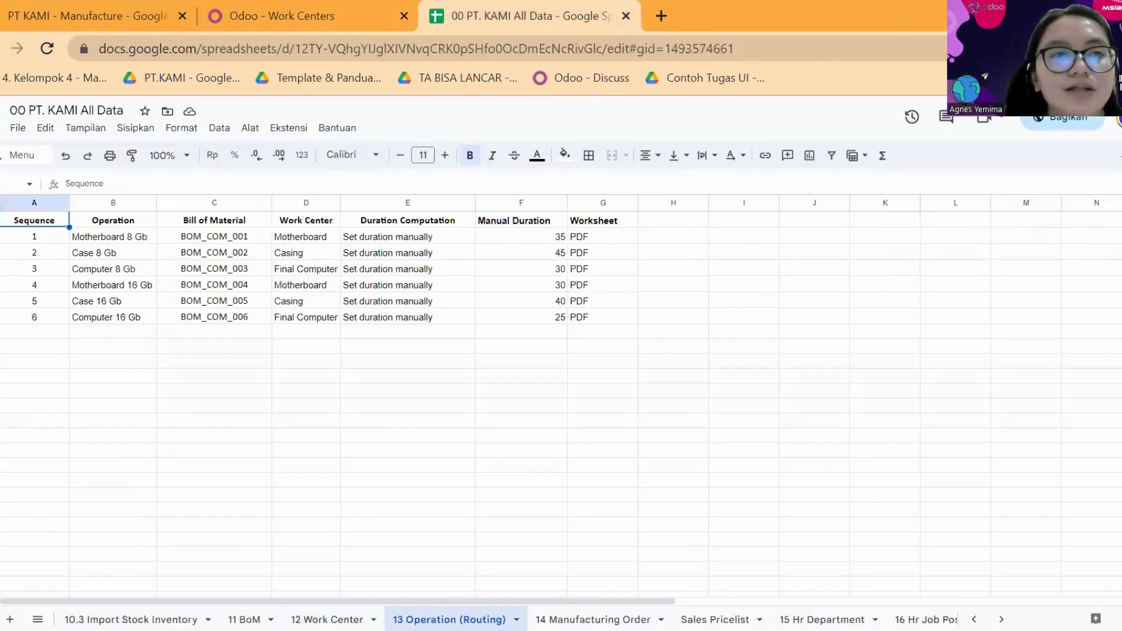
click(266, 6)
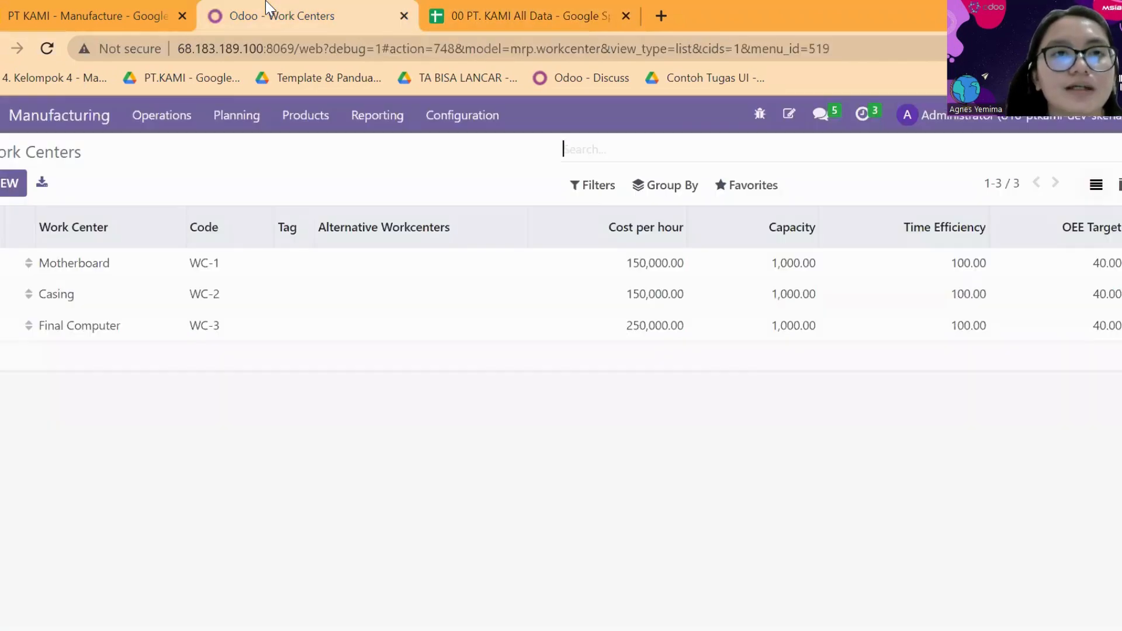
click(459, 120)
click(471, 198)
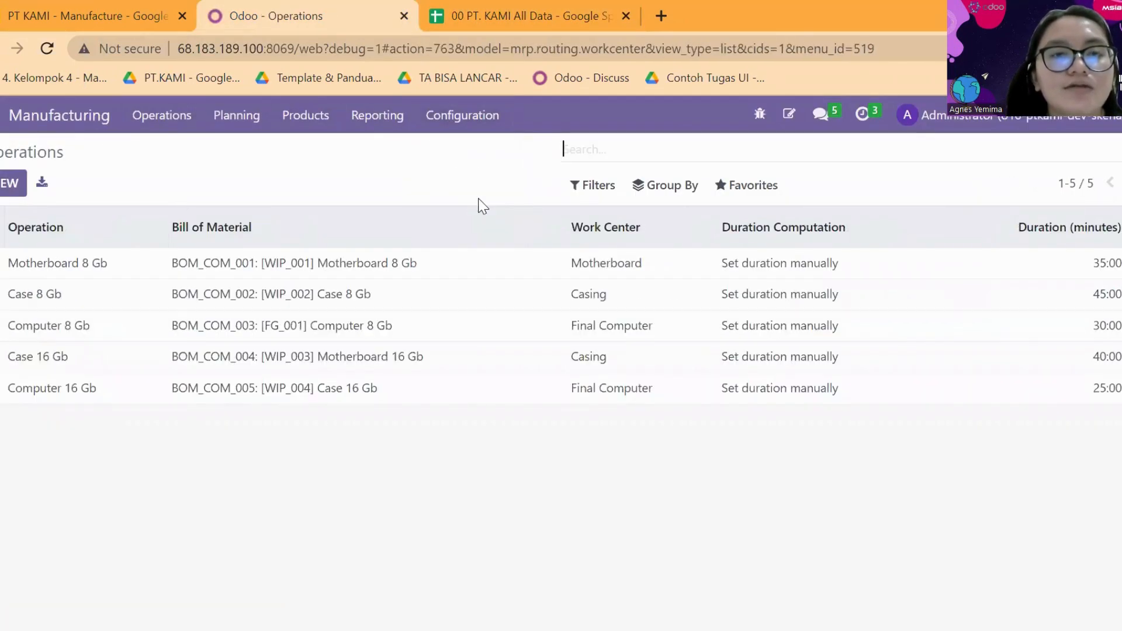
Step: Start a record import for the manufacturing operations and load the 00 PT. KAMI All Data - 13 Operation (Routing) file
click(730, 186)
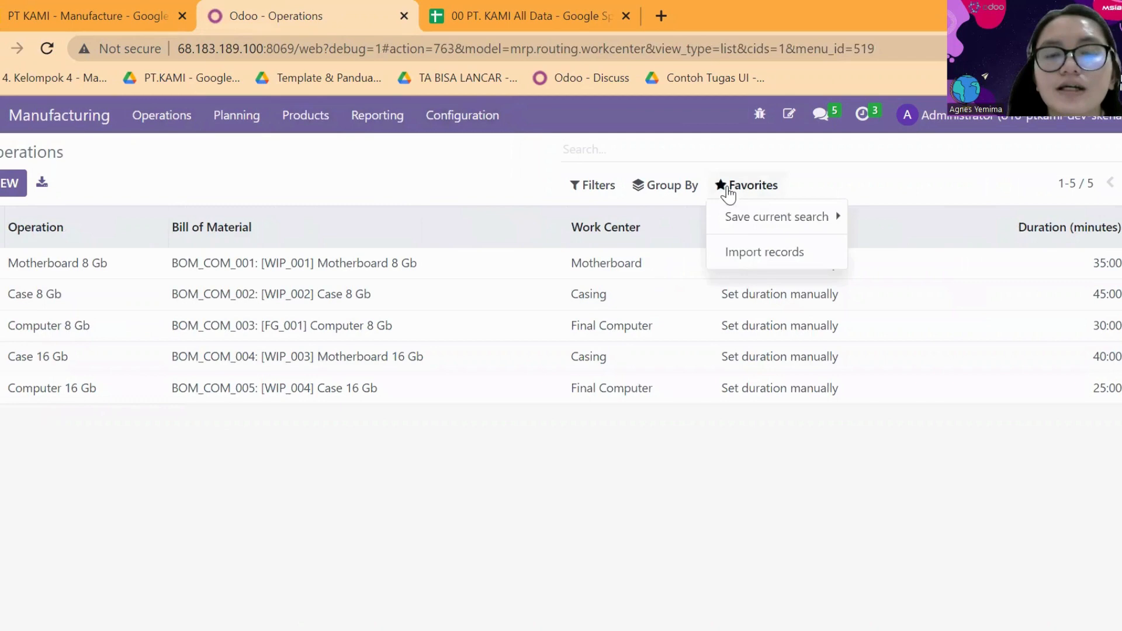
click(766, 266)
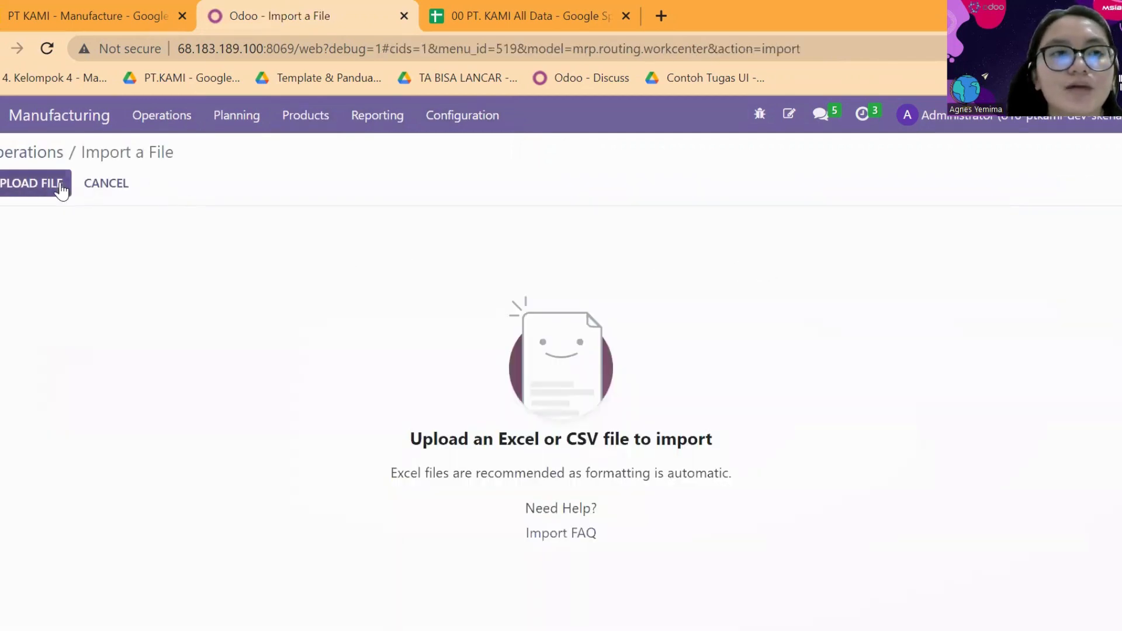
click(60, 190)
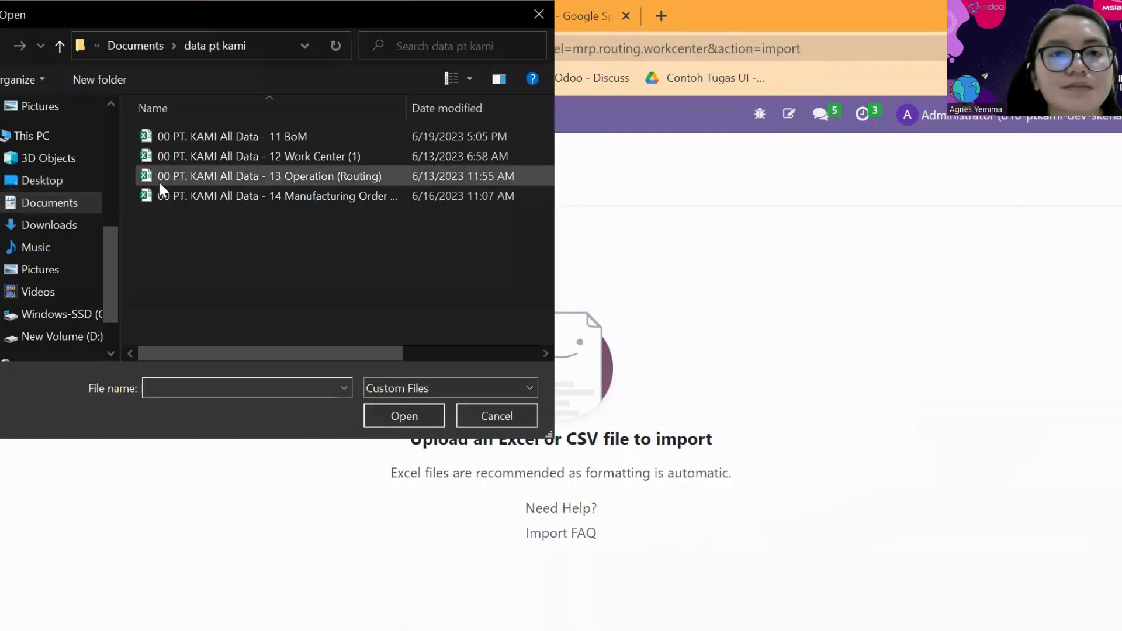
click(287, 175)
click(391, 420)
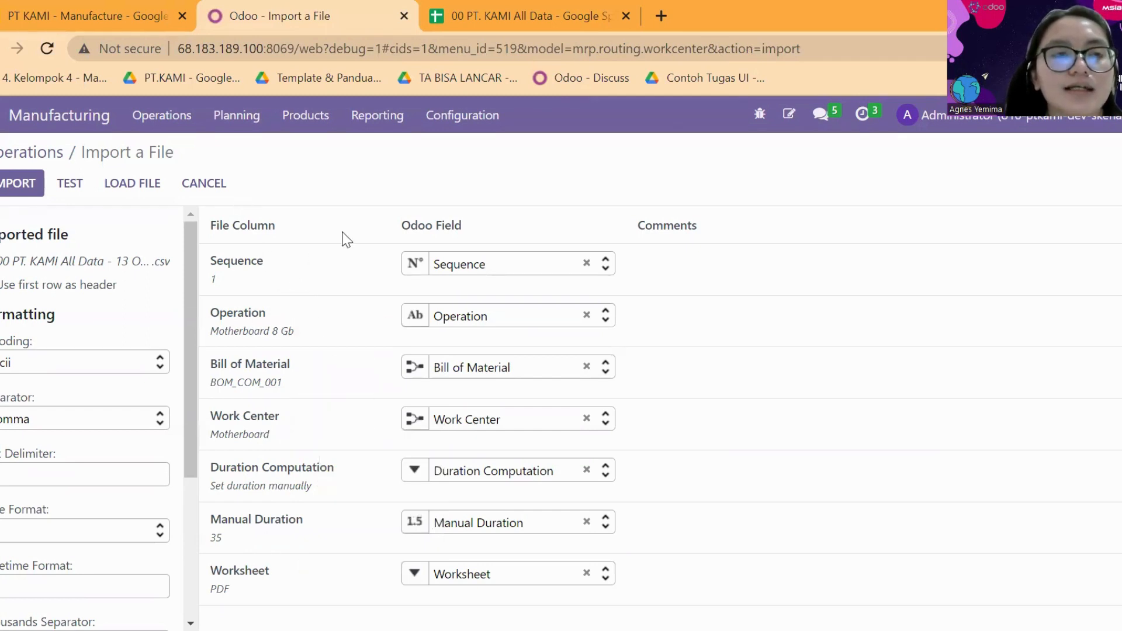
Step: Run a test of the operations import, review the column mapping, and cancel without importing
click(73, 182)
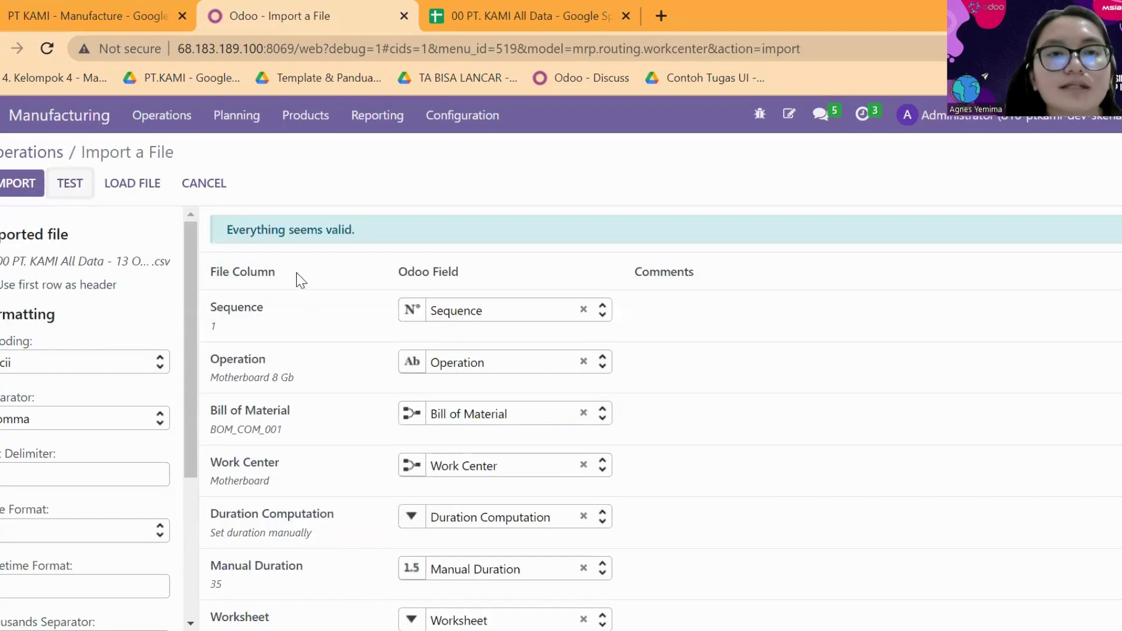
scroll(296, 273, down, 1)
scroll(318, 416, up, 1)
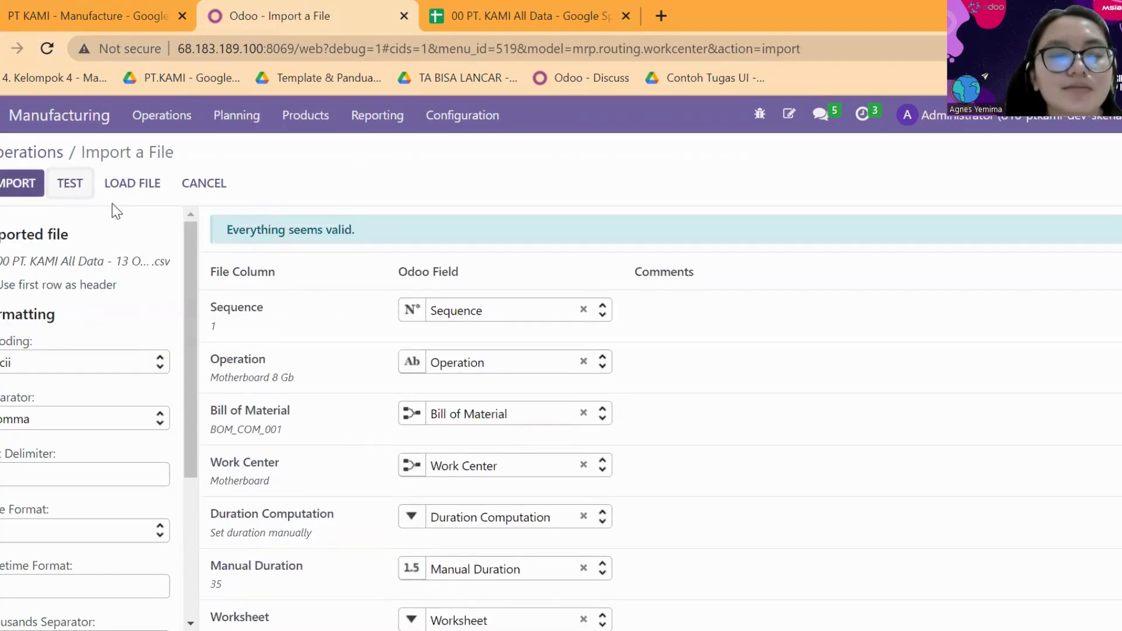
click(217, 189)
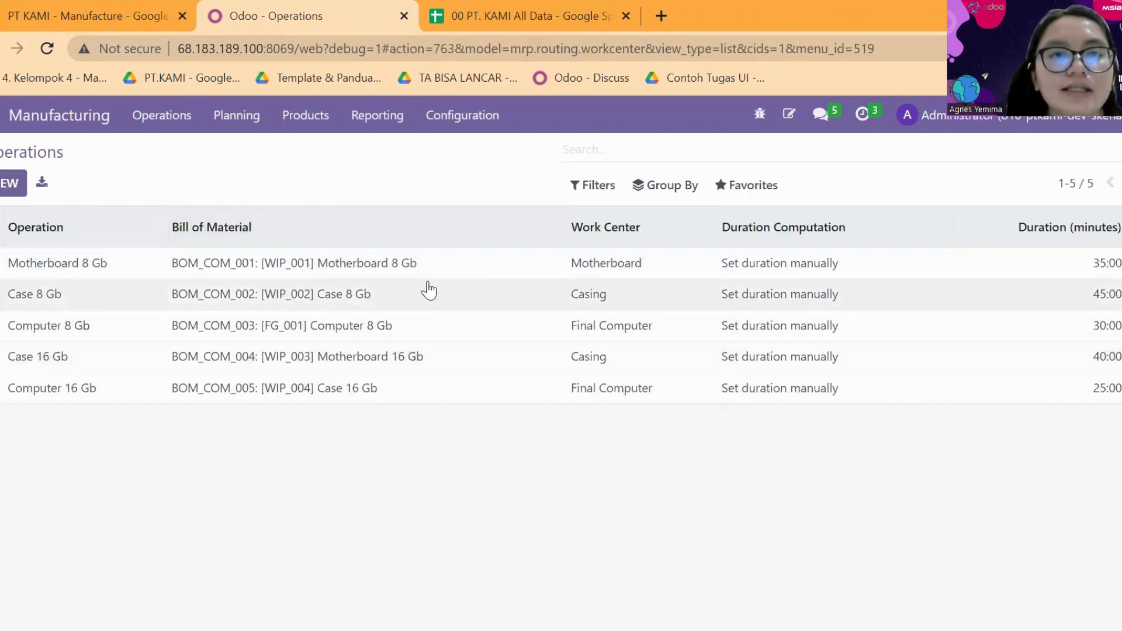
Step: Examine the Motherboard 8 Gb operation's details and its PDF worksheet, and return to the Operations list
click(347, 281)
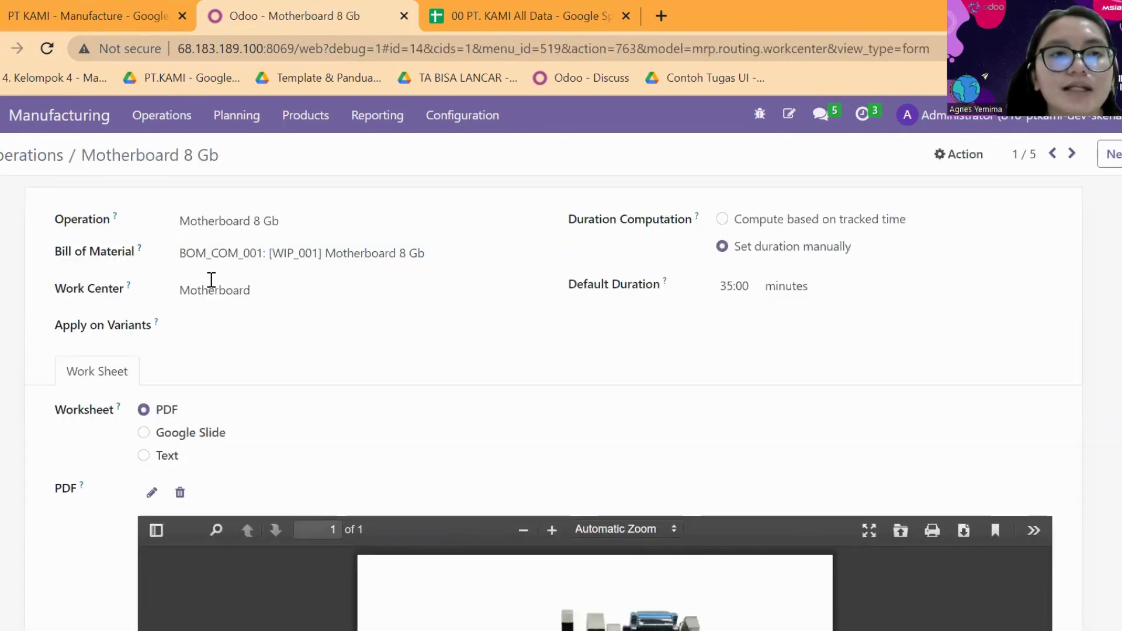
scroll(529, 381, down, 5)
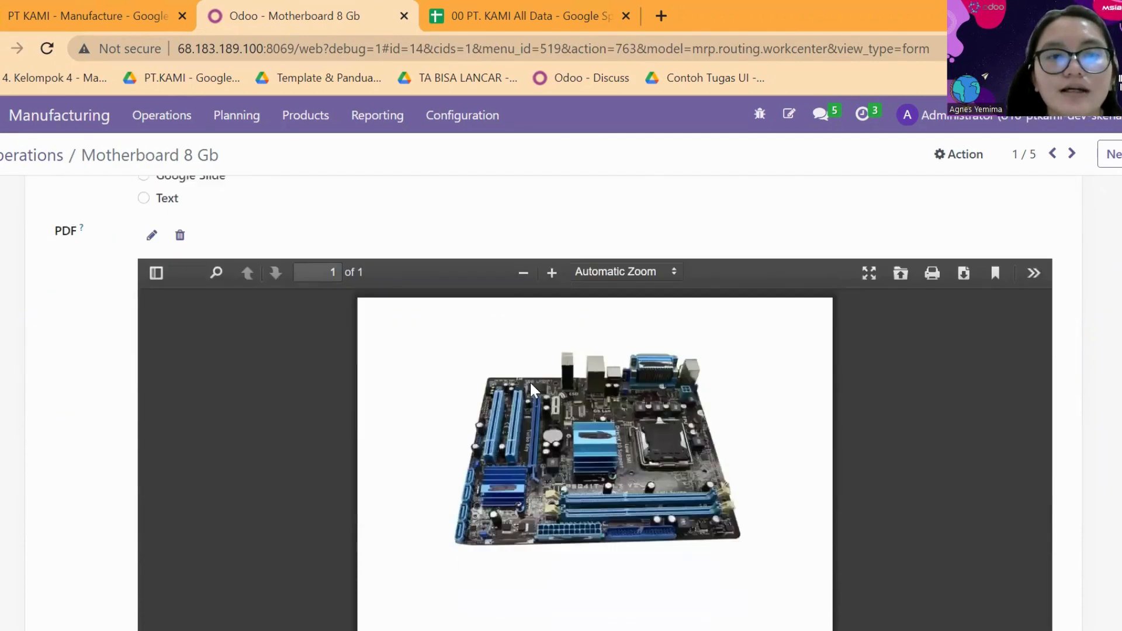
scroll(422, 291, up, 5)
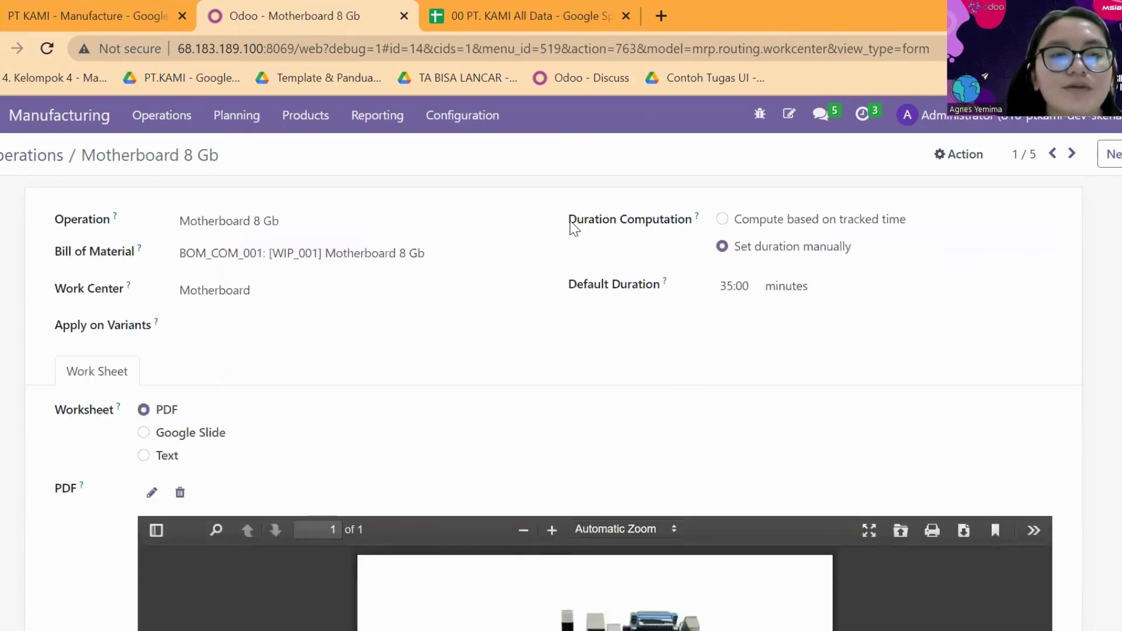
click(1, 48)
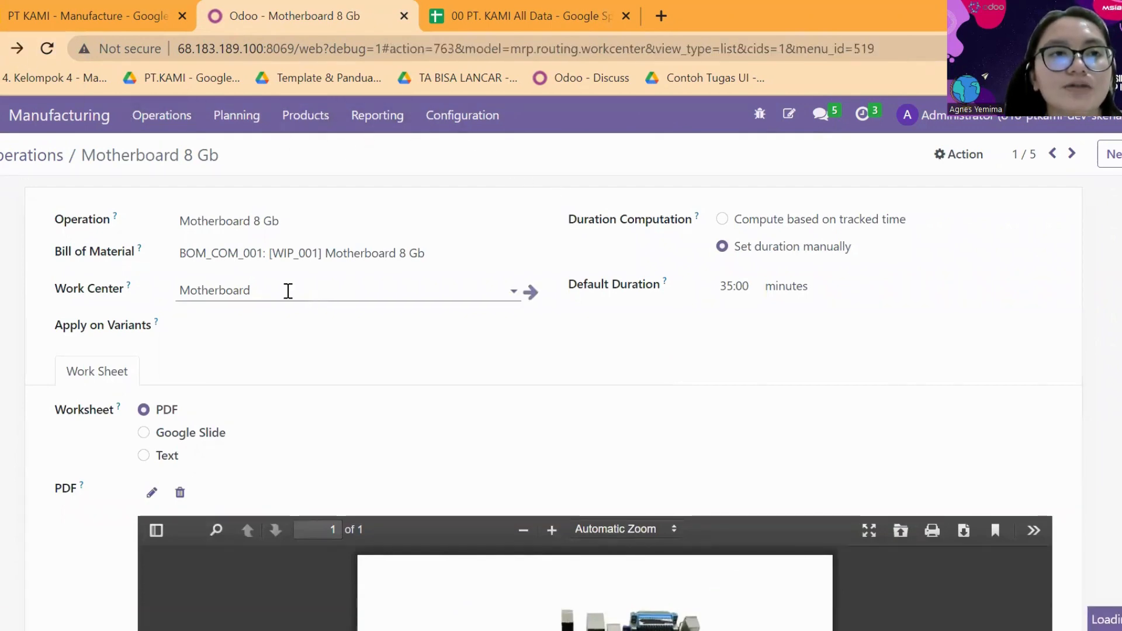
Step: Open the Bills of Materials list and examine the components of BOM_COM_001 for Motherboard 8 Gb
click(298, 120)
click(326, 201)
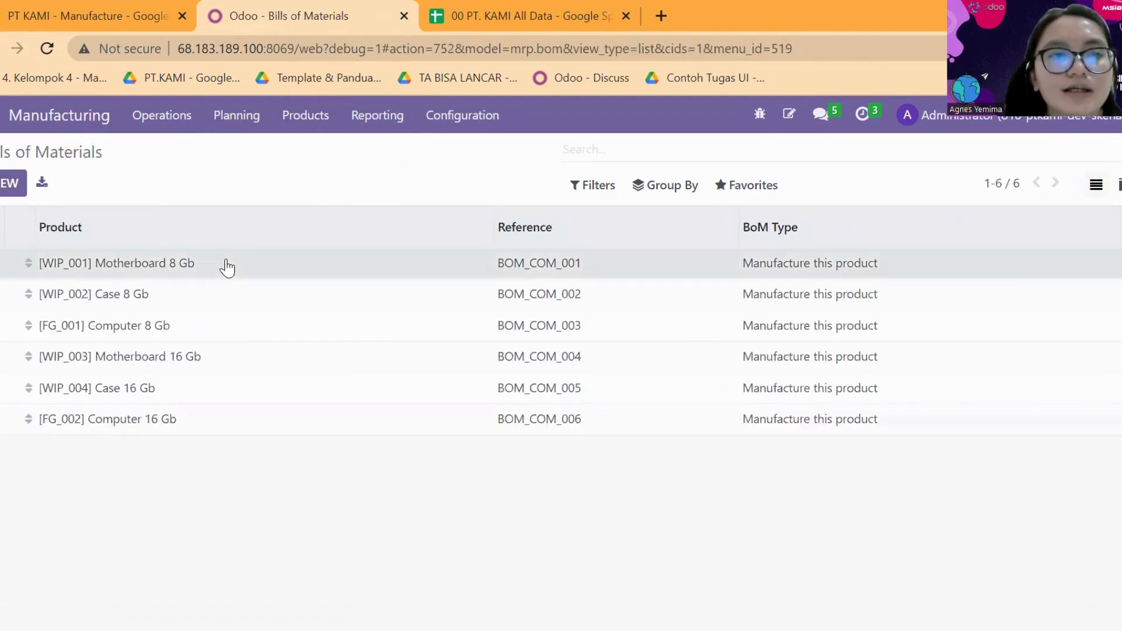
click(227, 268)
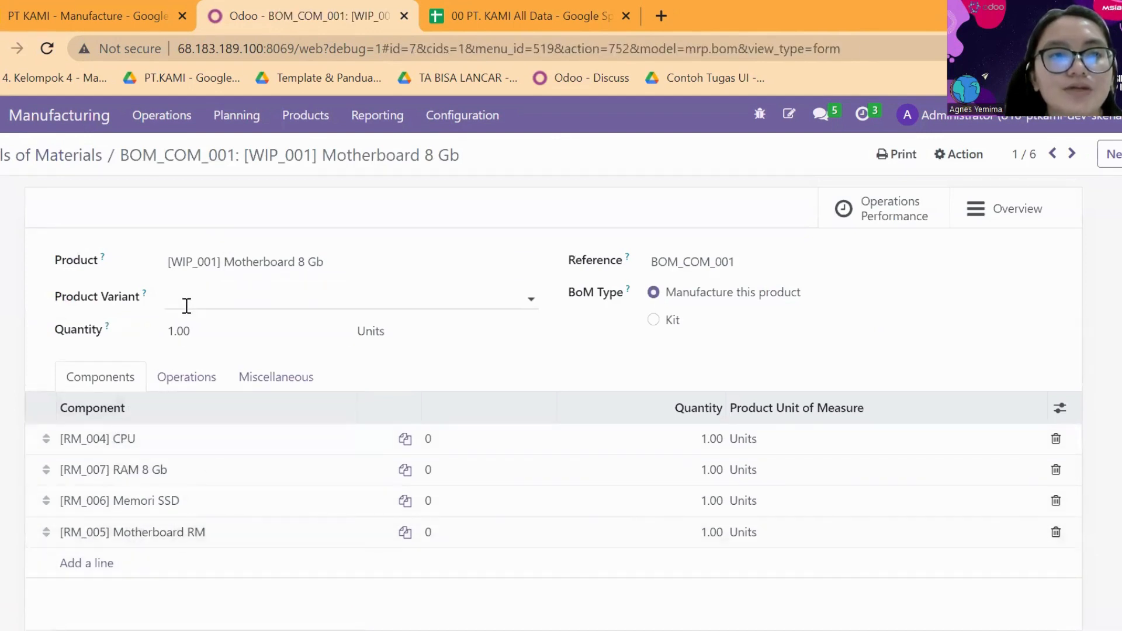
scroll(200, 468, down, 2)
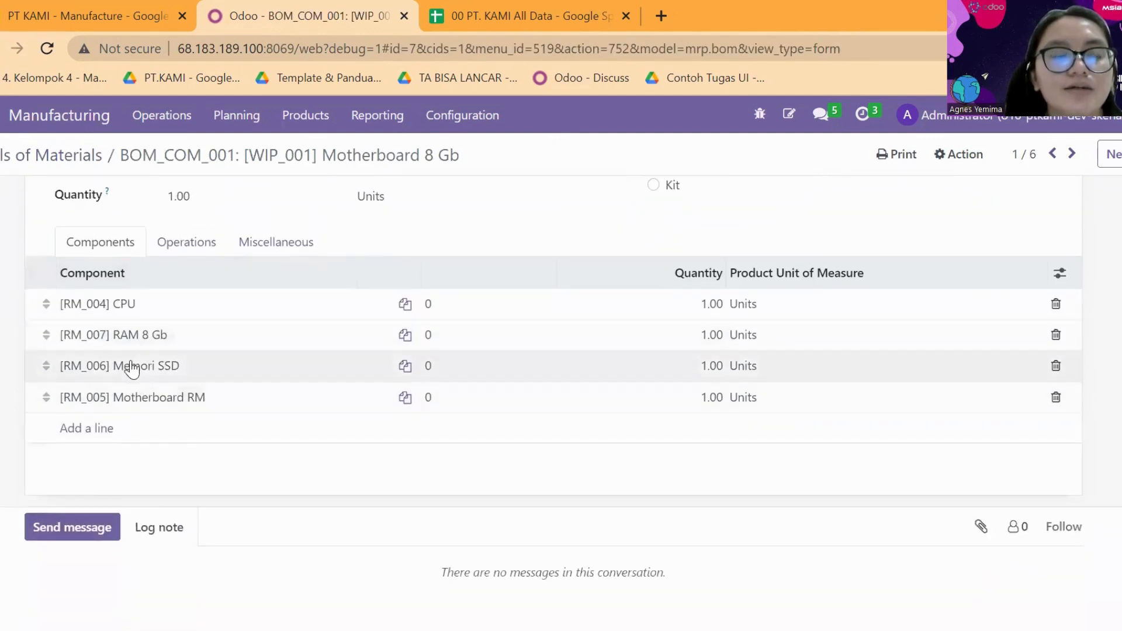
scroll(129, 362, up, 2)
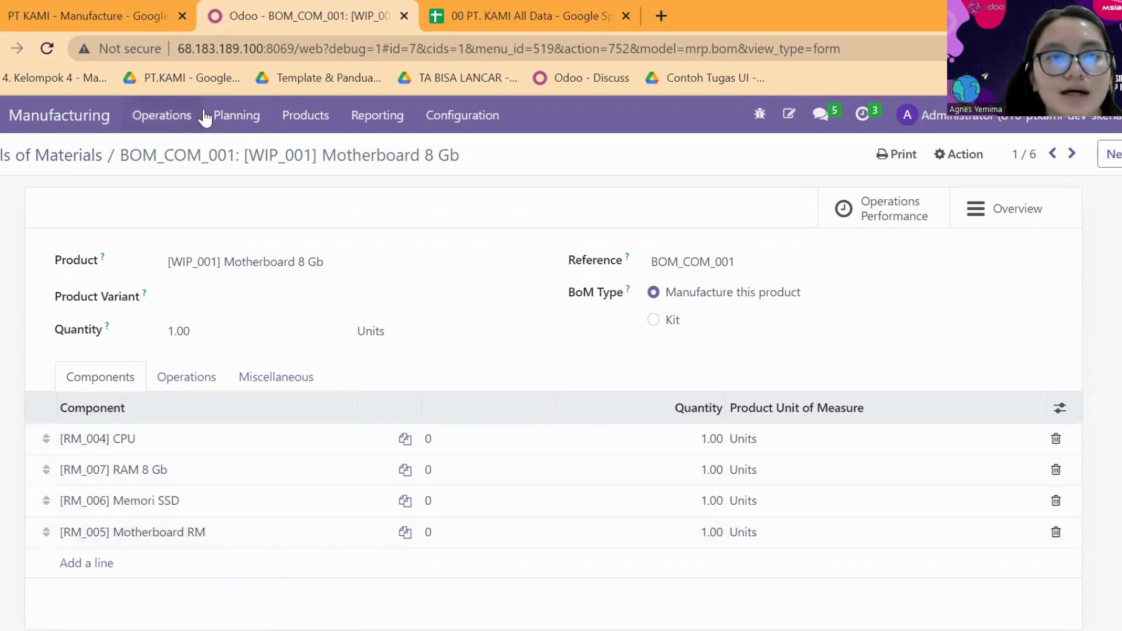
Step: Open the Work Centers list and examine the Motherboard work center's production and costing information
click(457, 128)
click(479, 175)
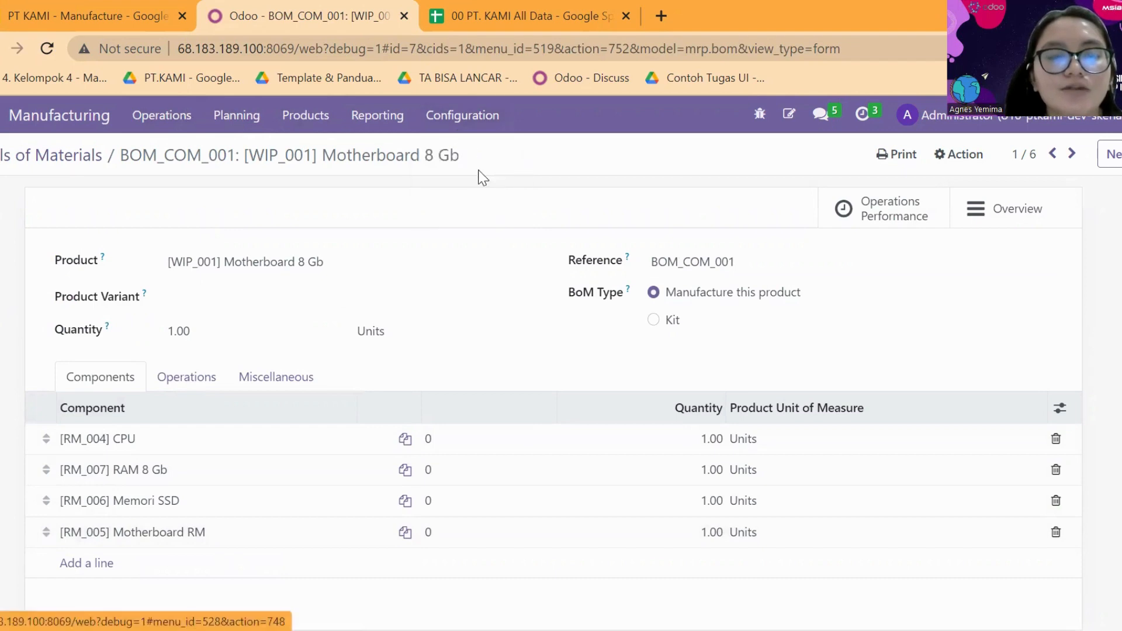
click(235, 266)
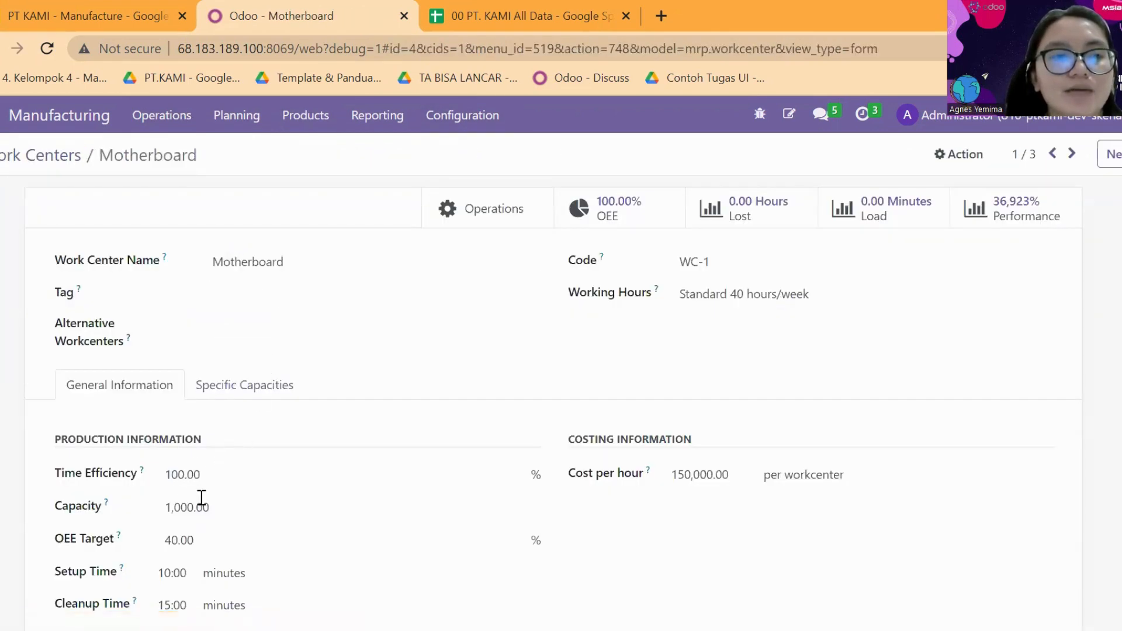
scroll(327, 535, down, 2)
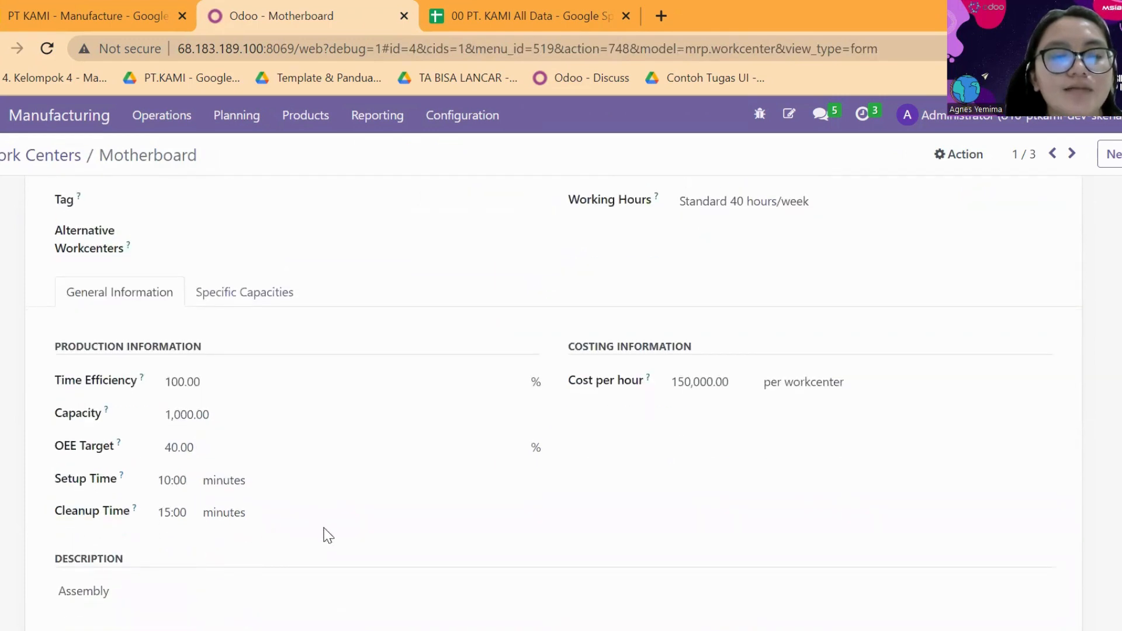
scroll(276, 532, up, 2)
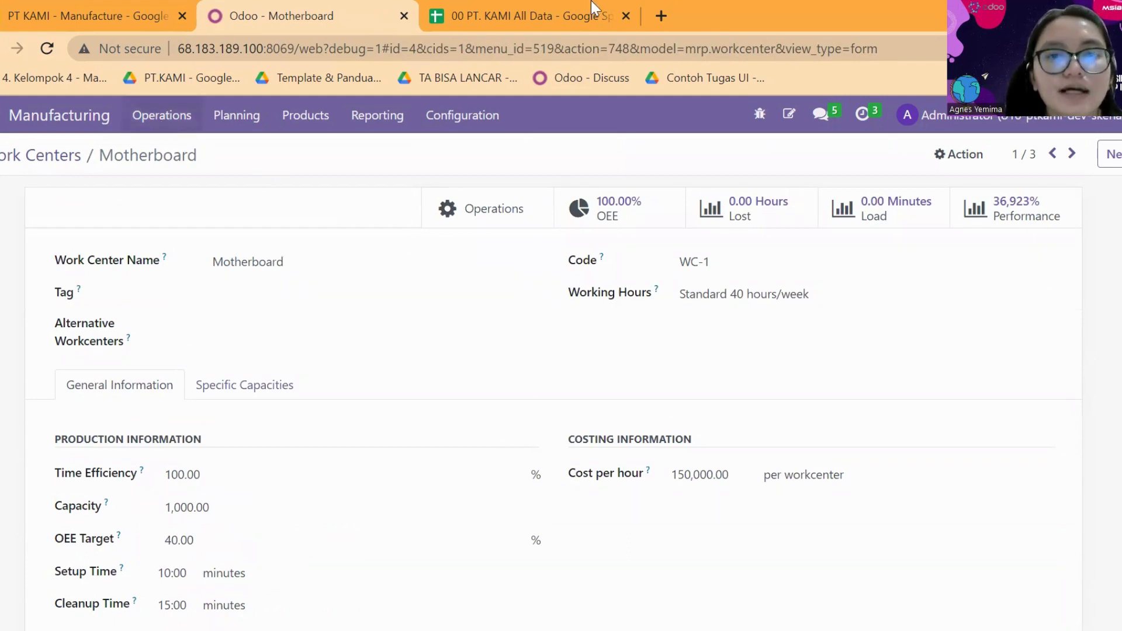
Step: Examine the product entries in the spreadsheet's 14 Manufacturing Order sheet, and switch back to Odoo
click(531, 16)
click(592, 619)
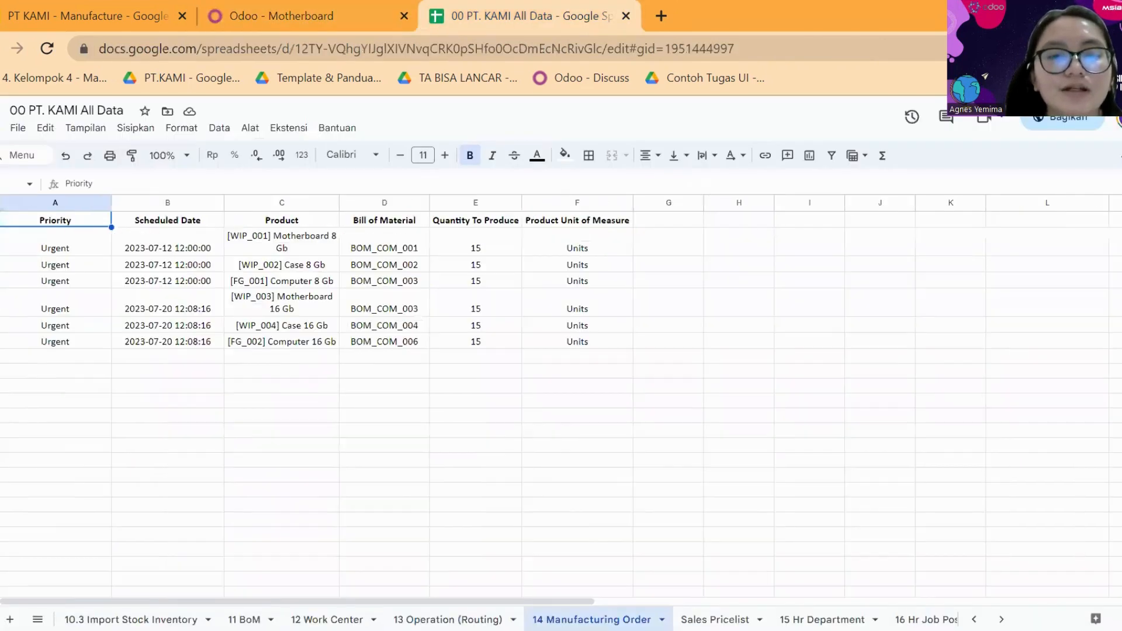
click(330, 248)
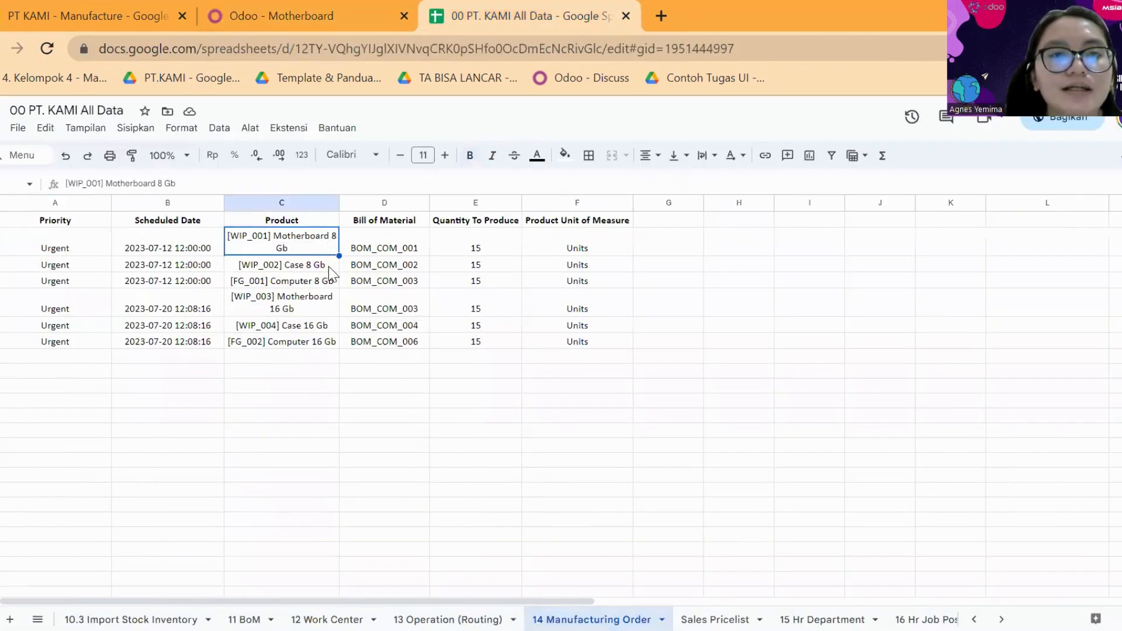
click(334, 304)
click(275, 1)
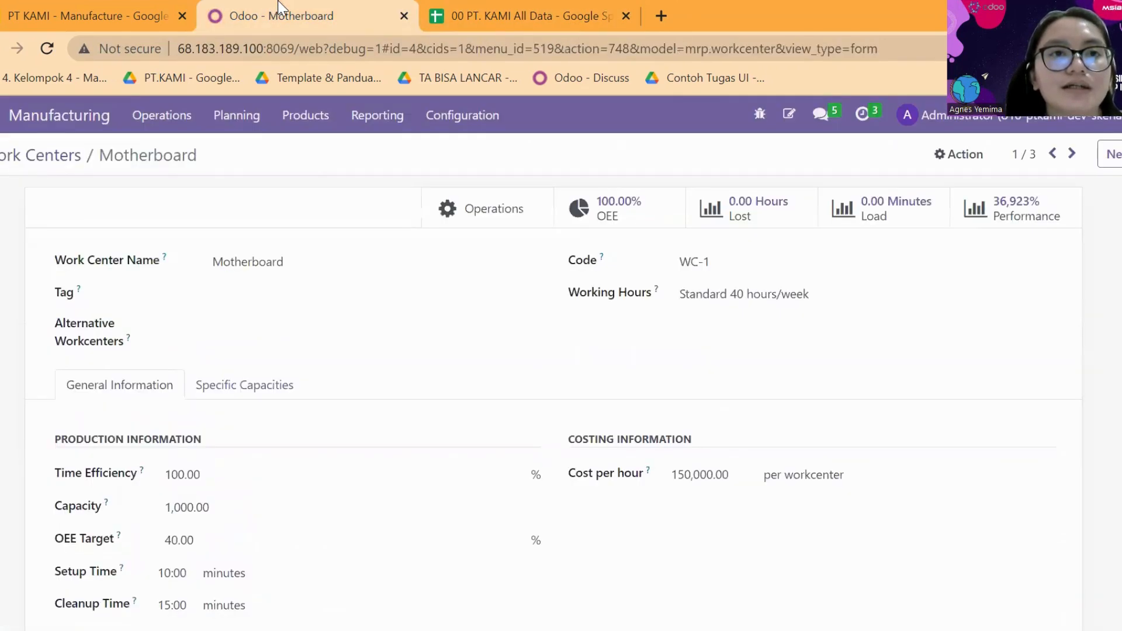
Step: Start a record import for the manufacturing orders and load the 00 PT. KAMI All Data - 14 Manufacturing Order (1) file
click(162, 115)
click(196, 156)
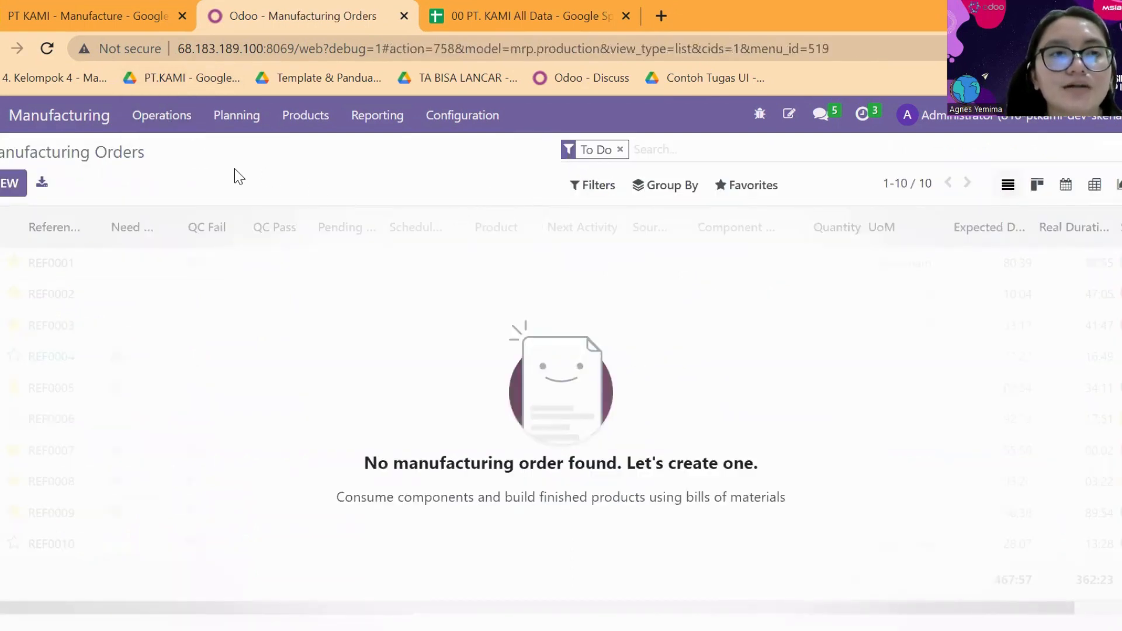
click(735, 187)
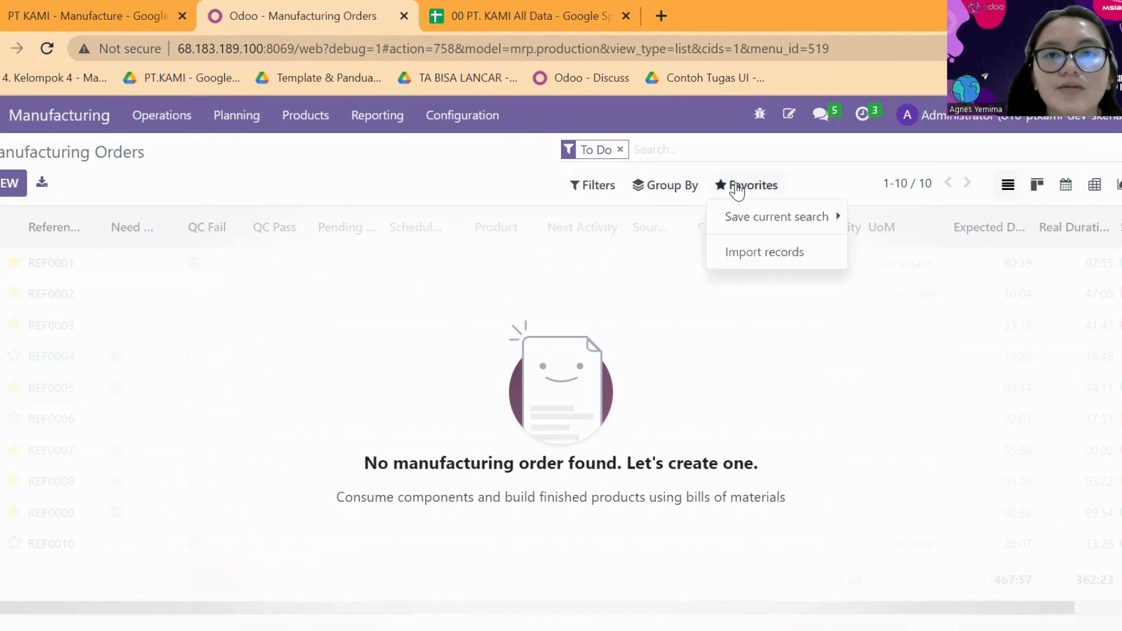
click(754, 251)
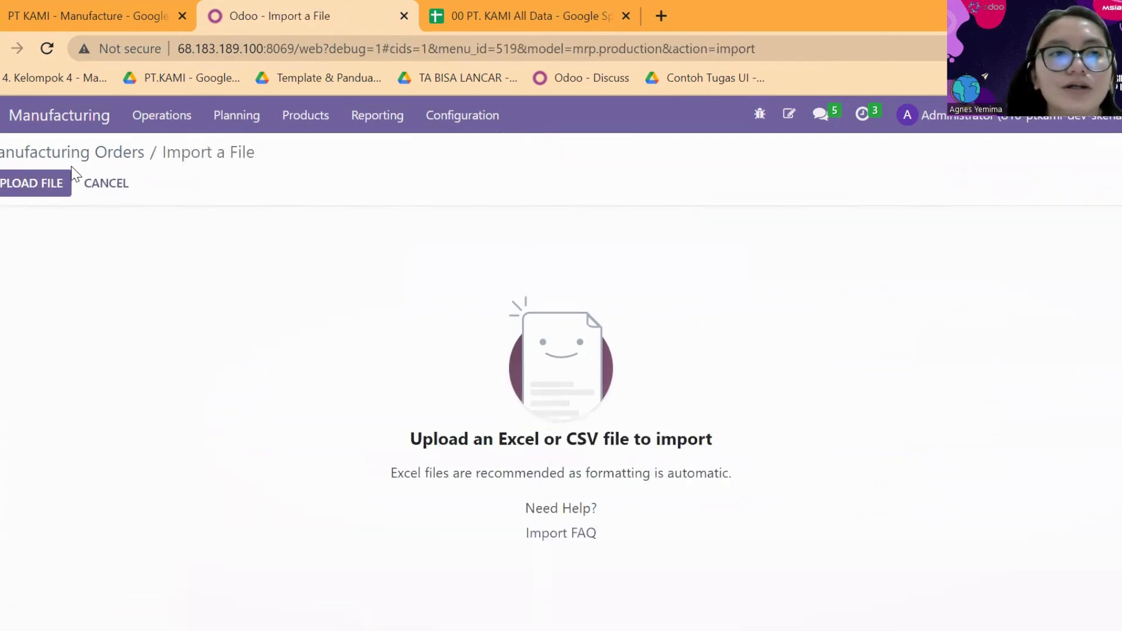
click(59, 186)
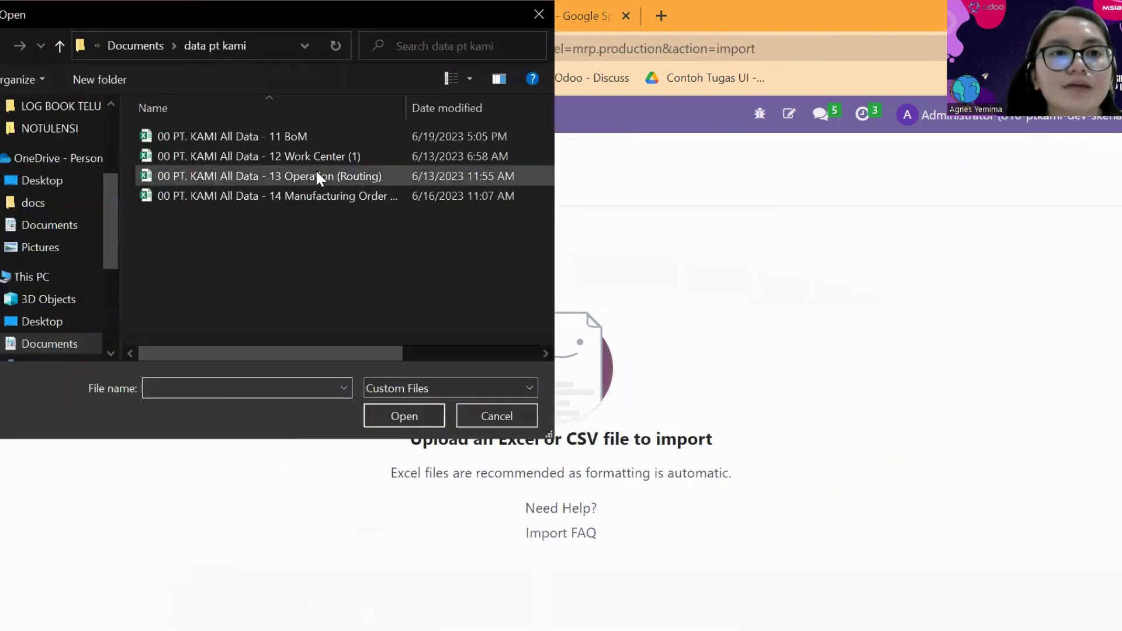
click(335, 194)
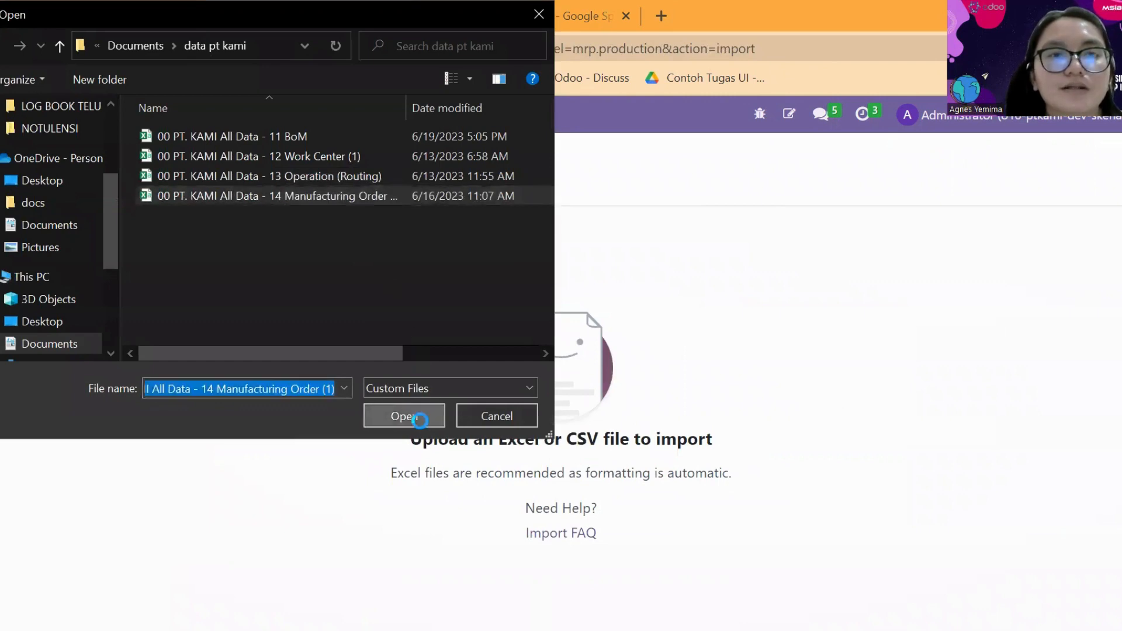
click(418, 419)
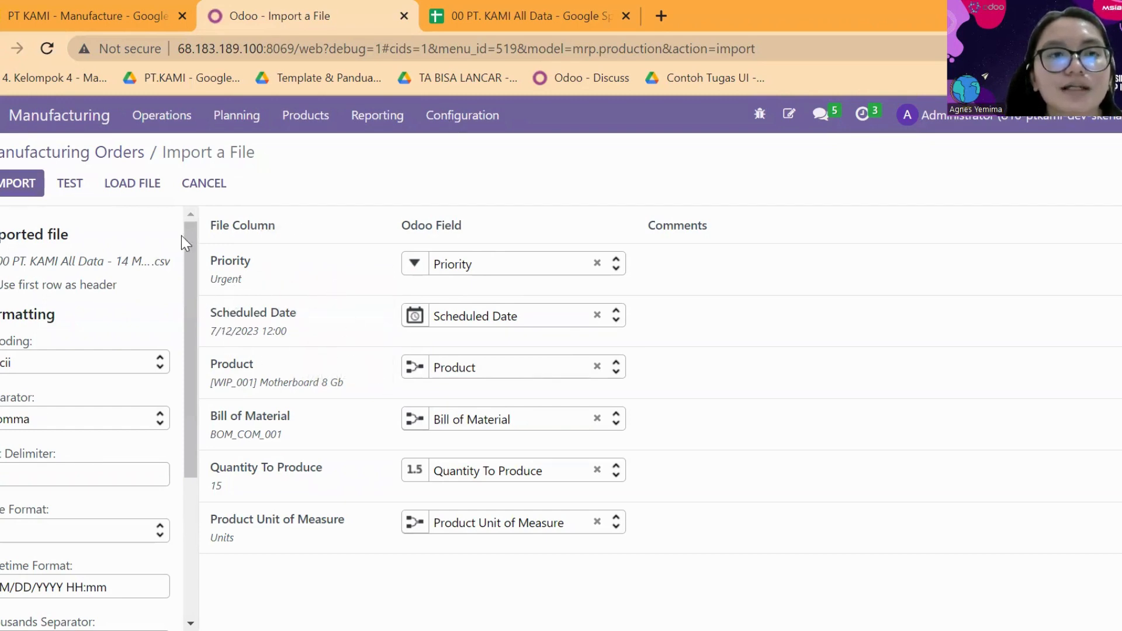
Step: Check the Scheduled Date entries in the 14 Manufacturing Order sheet against the loaded import data in Odoo
key(ctrl+Tab)
click(188, 280)
click(185, 324)
click(316, 8)
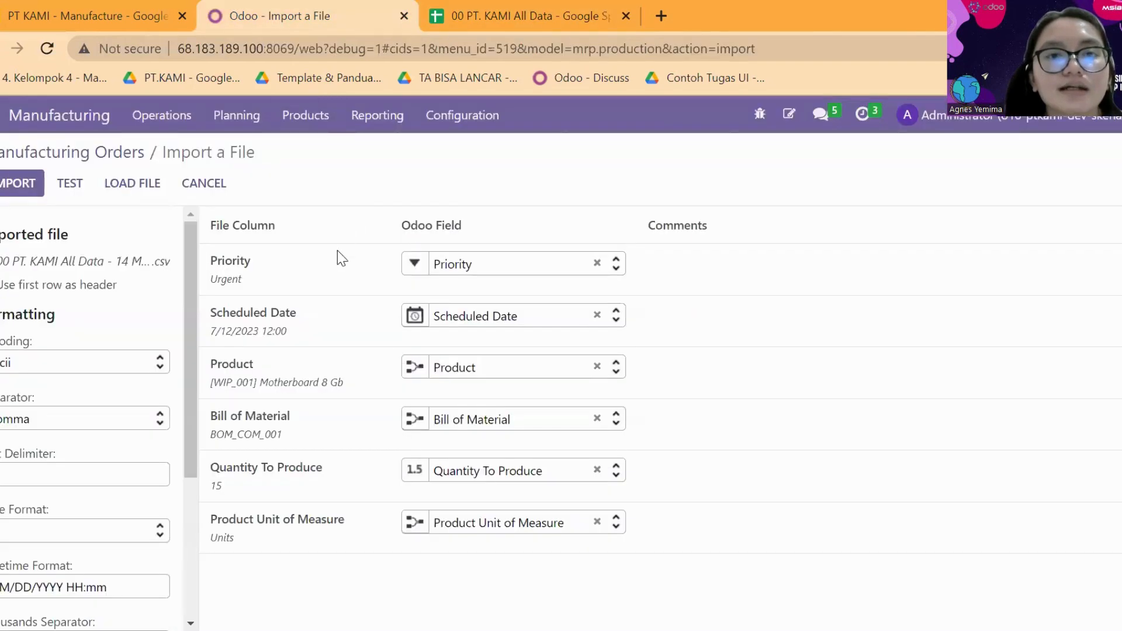
Step: Run a test of the manufacturing order import and return to the Manufacturing Orders list without importing
mouse_move(324, 387)
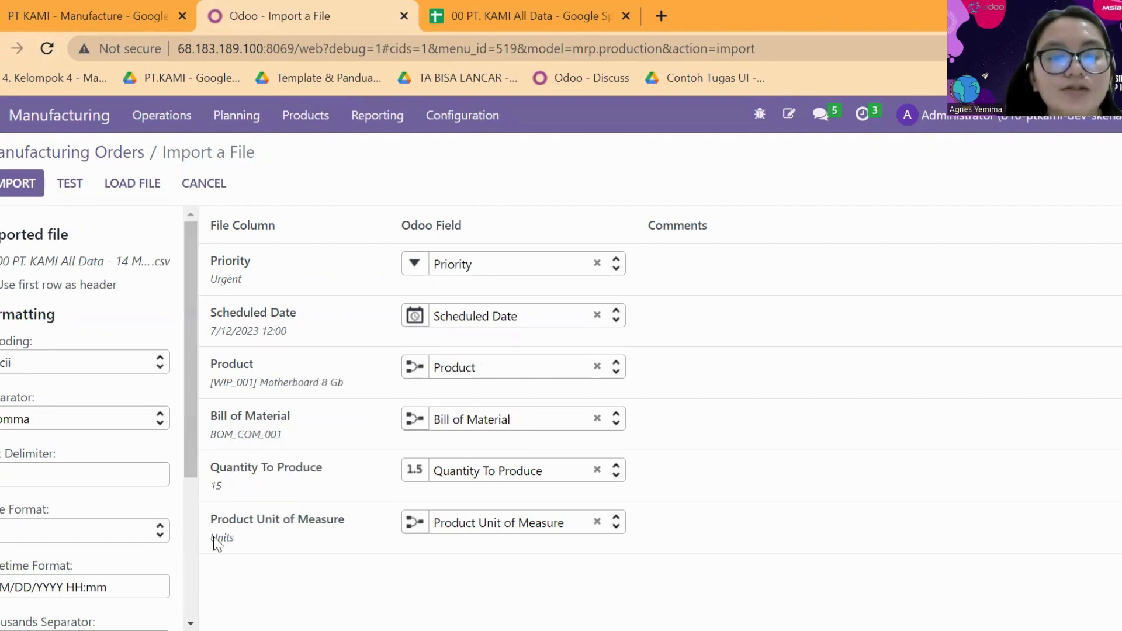
click(71, 183)
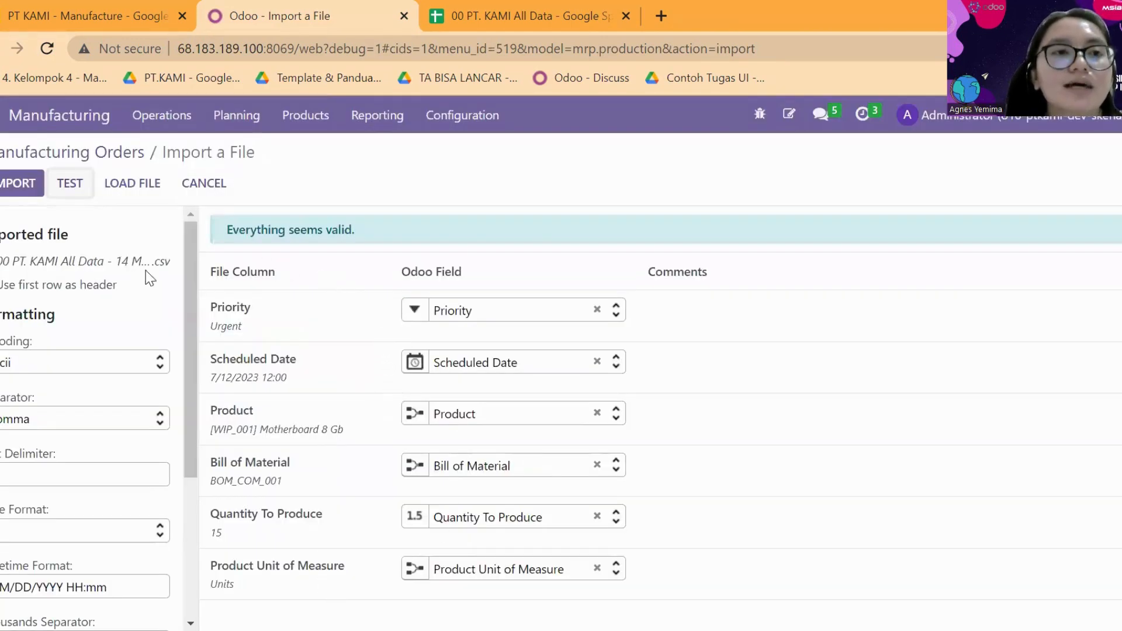
click(27, 188)
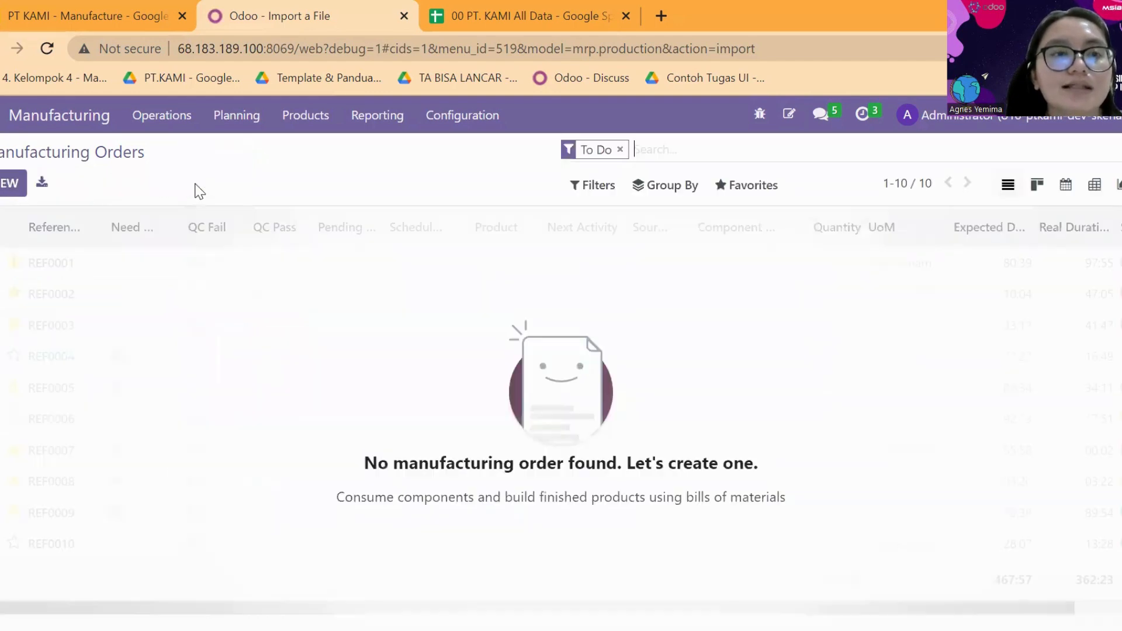
Step: Remove the To Do filter from the Manufacturing Orders list and review all the existing orders
click(620, 150)
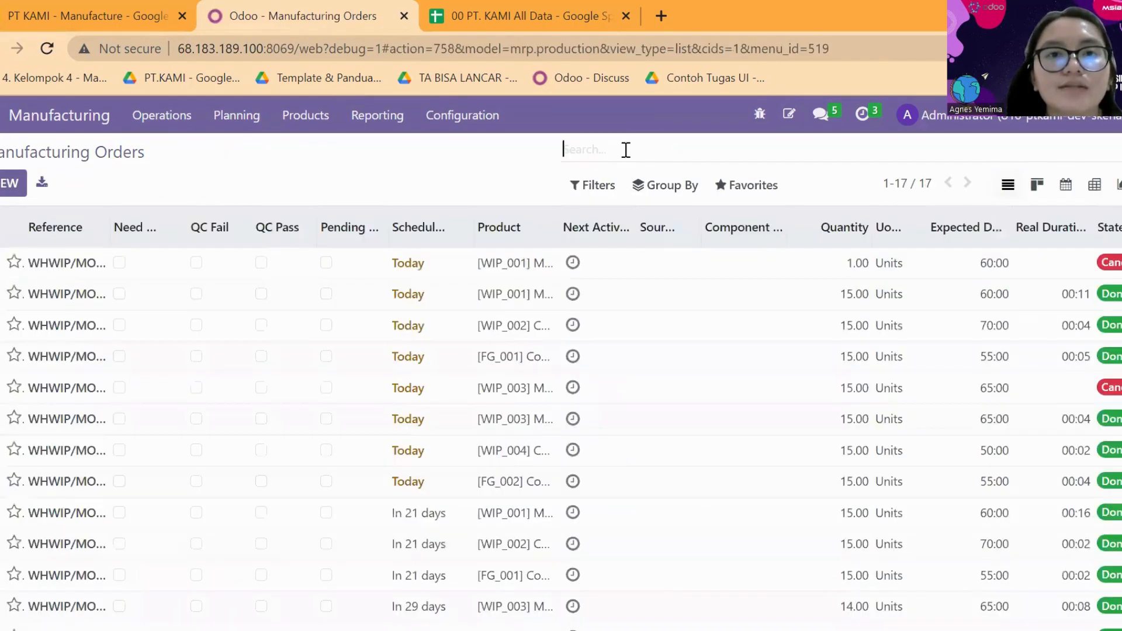
scroll(537, 311, down, 3)
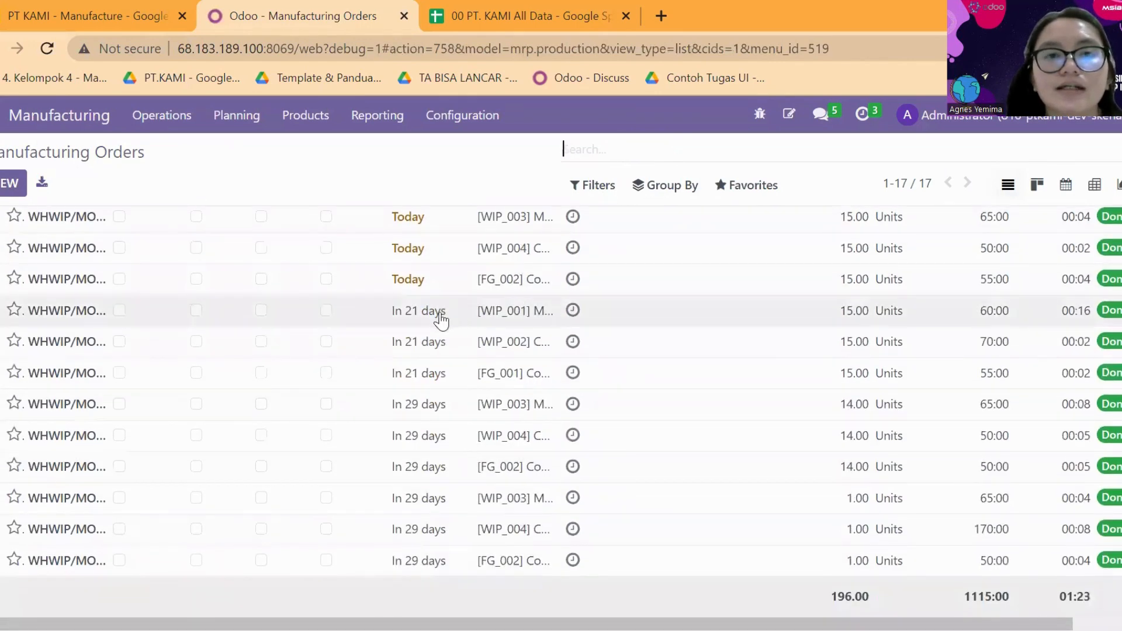
scroll(447, 367, up, 1)
scroll(433, 295, up, 5)
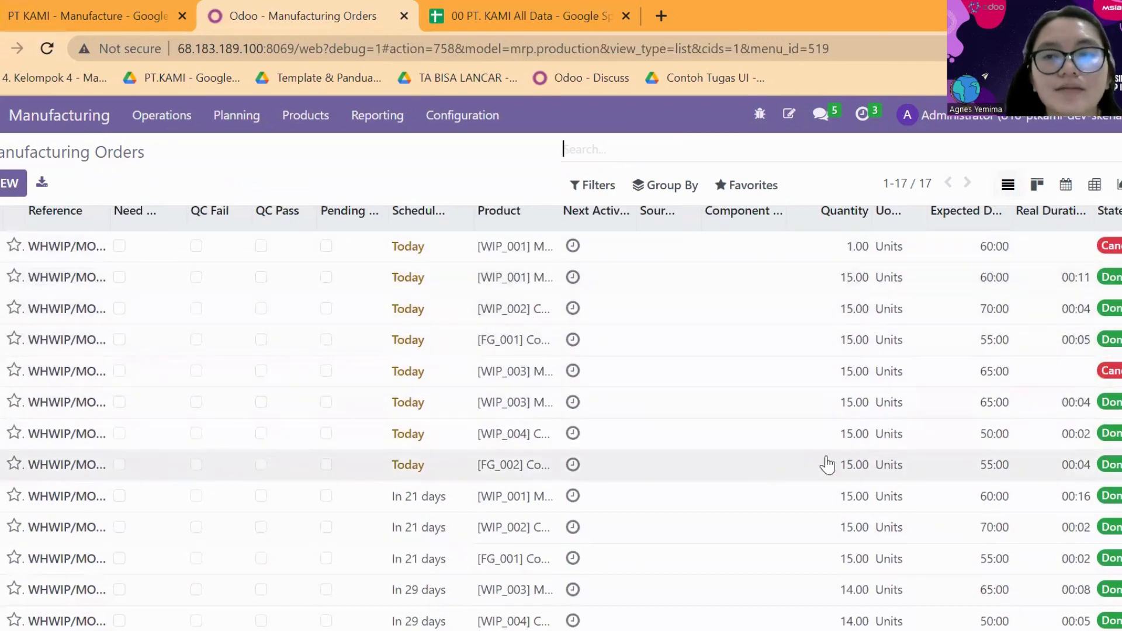
Step: Load the 00 PT. KAMI All Data - 14 Manufacturing Order file for the manufacturing orders, test it and import its records
click(725, 185)
click(744, 258)
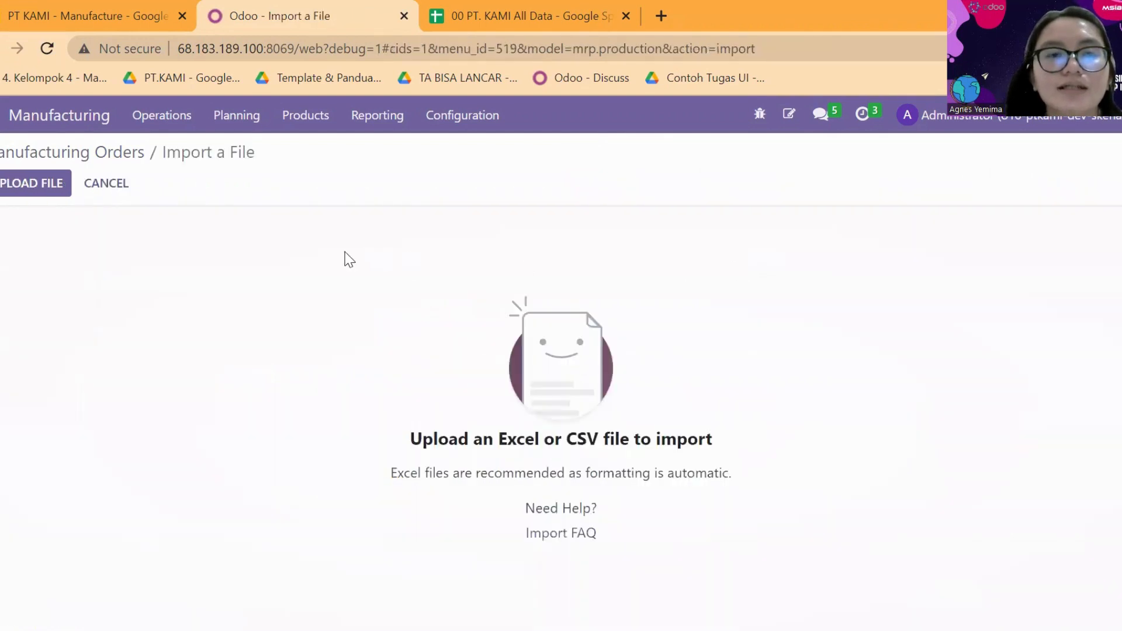
click(52, 186)
click(258, 195)
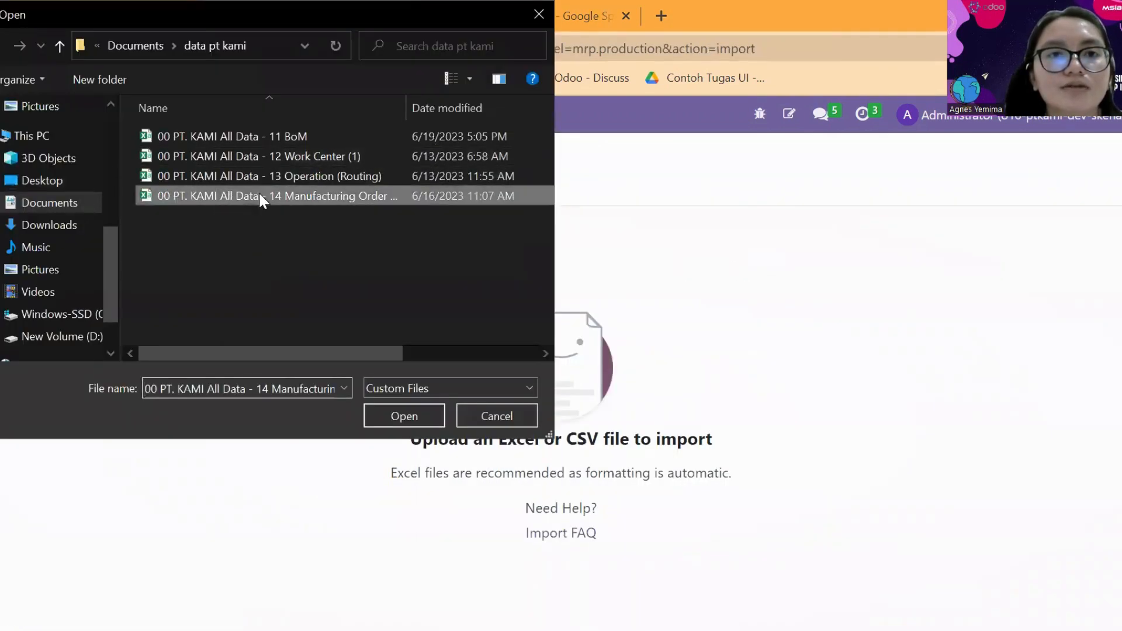
click(378, 413)
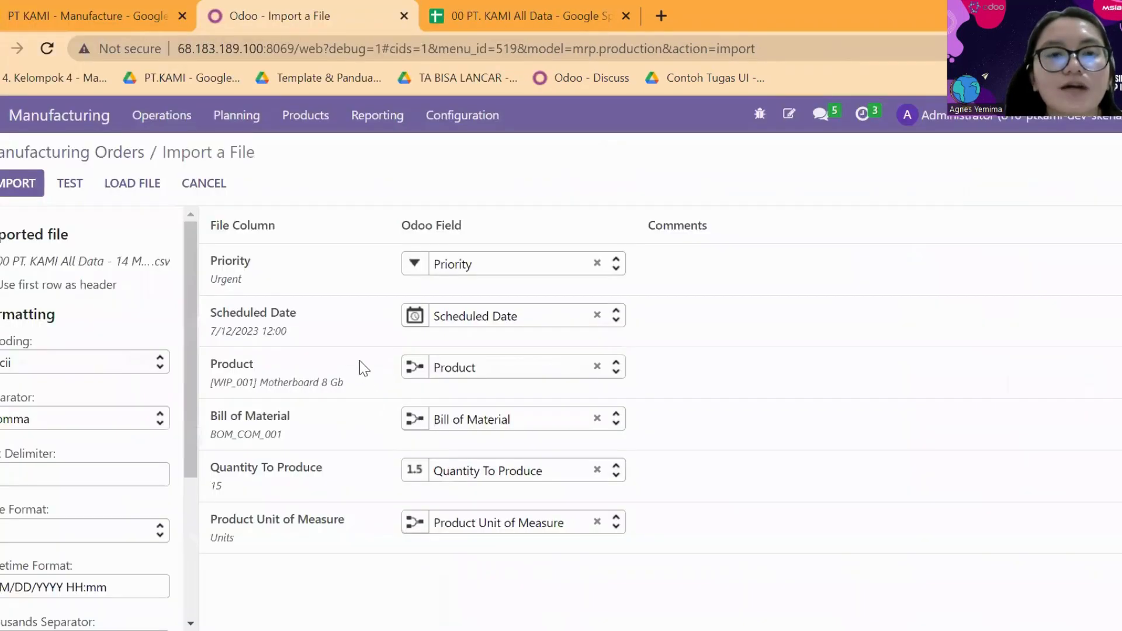
click(81, 196)
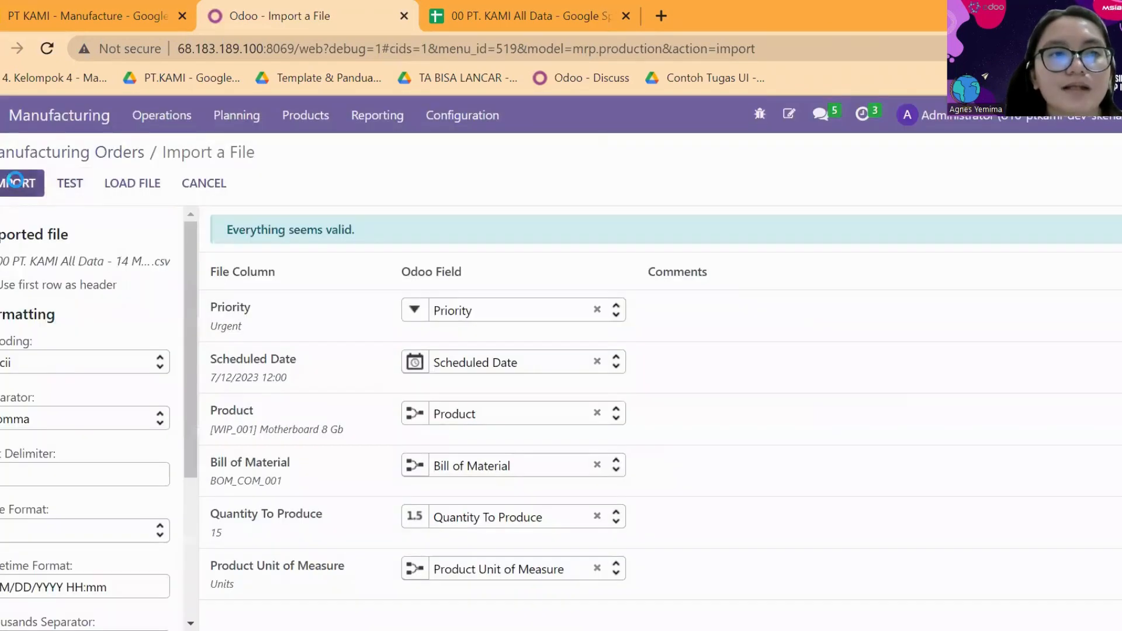
click(23, 185)
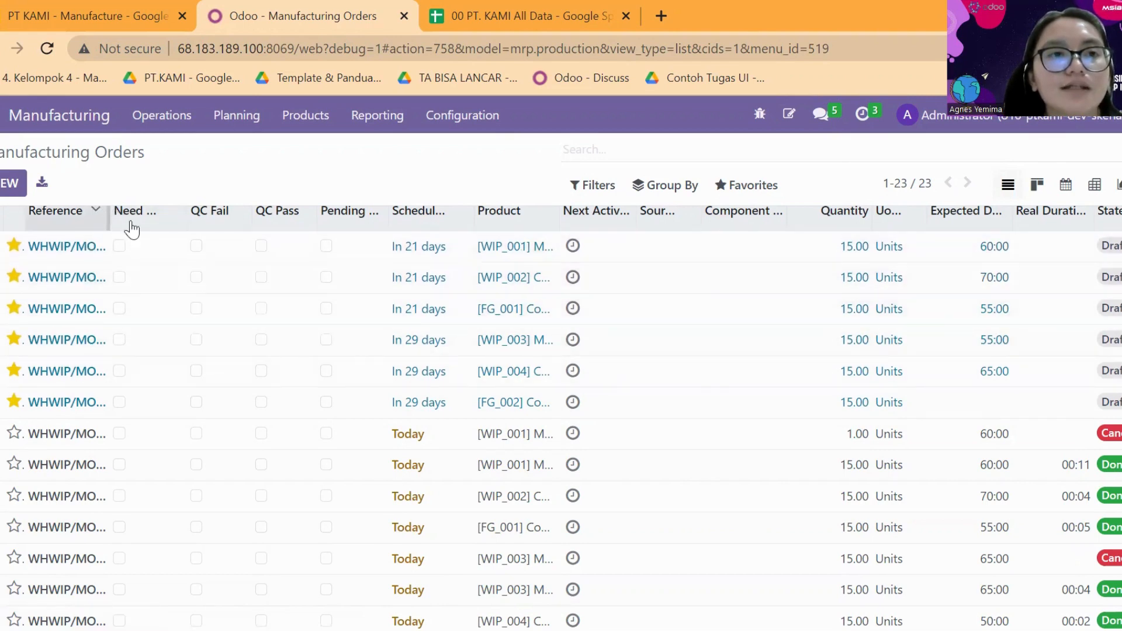
Step: Widen the Reference column to show full order references and open the imported [WIP_001] Motherboard 8 Gb order to check its details
drag(112, 221, 159, 221)
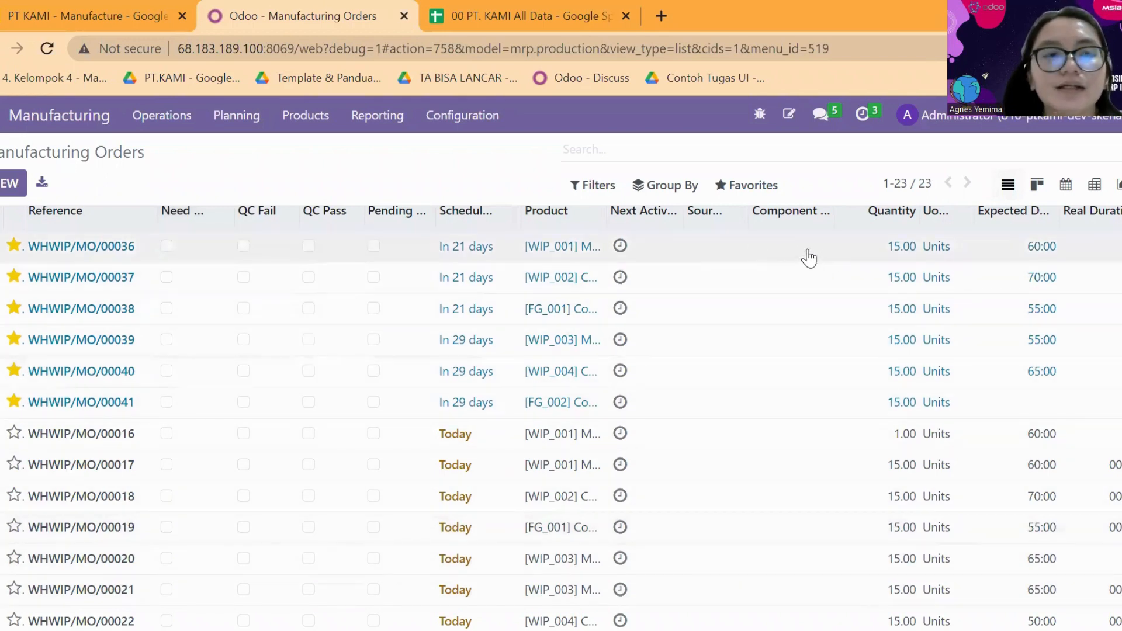
click(188, 125)
mouse_move(237, 117)
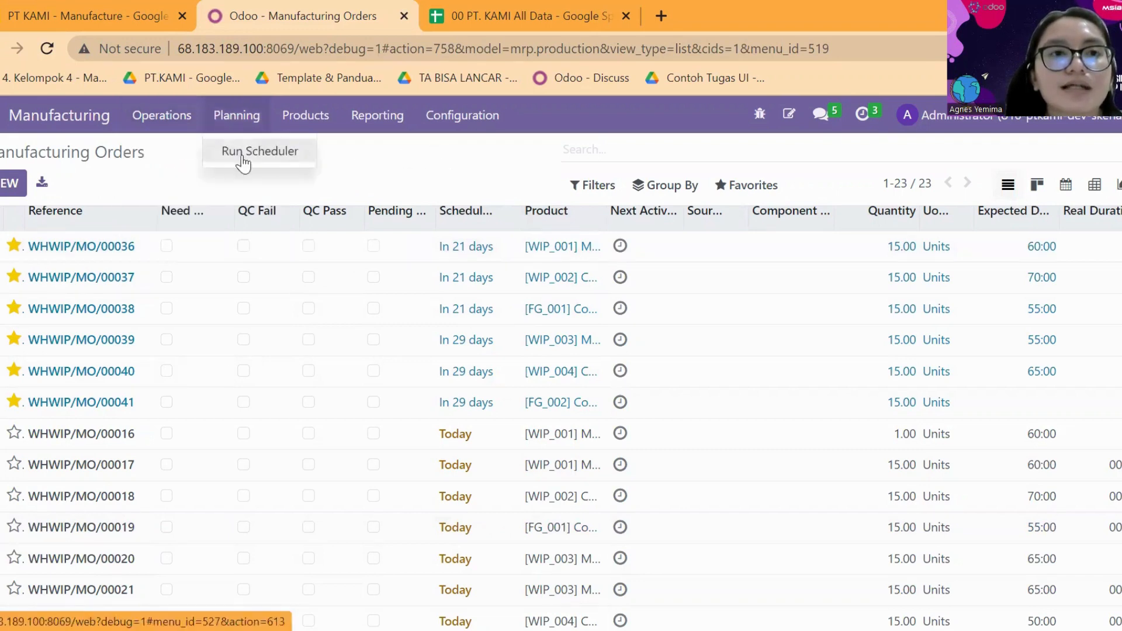
mouse_move(164, 127)
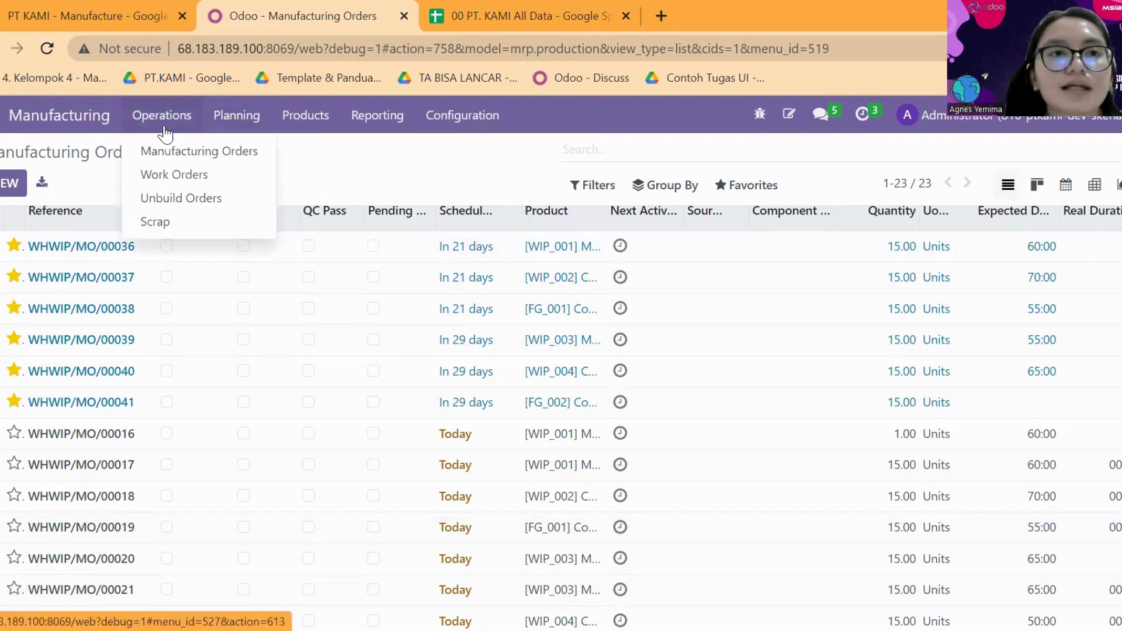
click(409, 257)
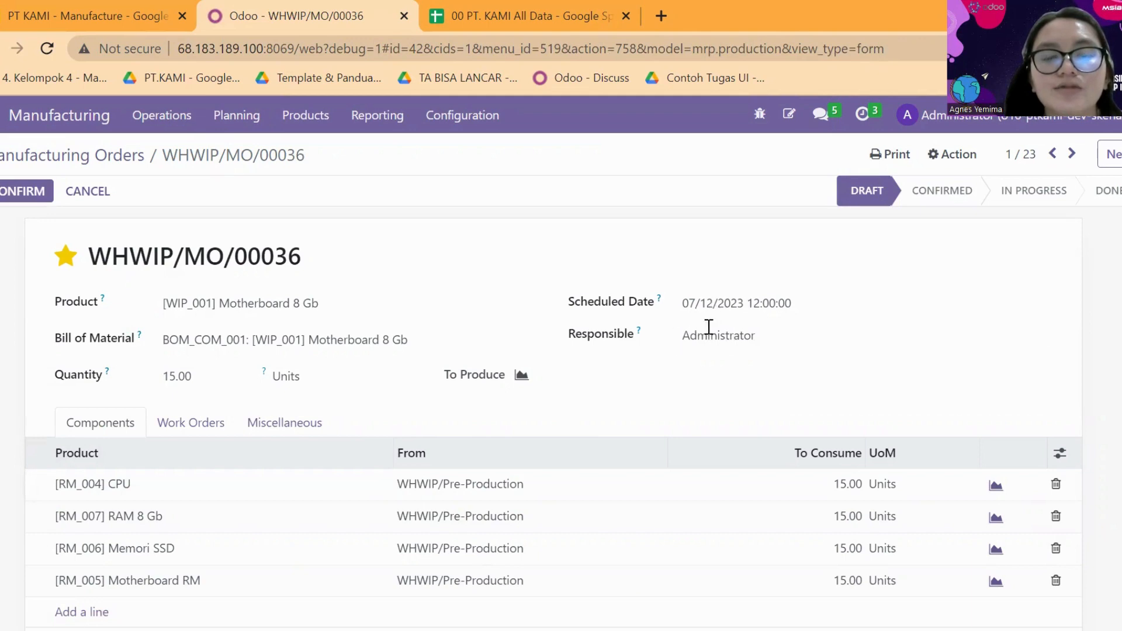
click(168, 114)
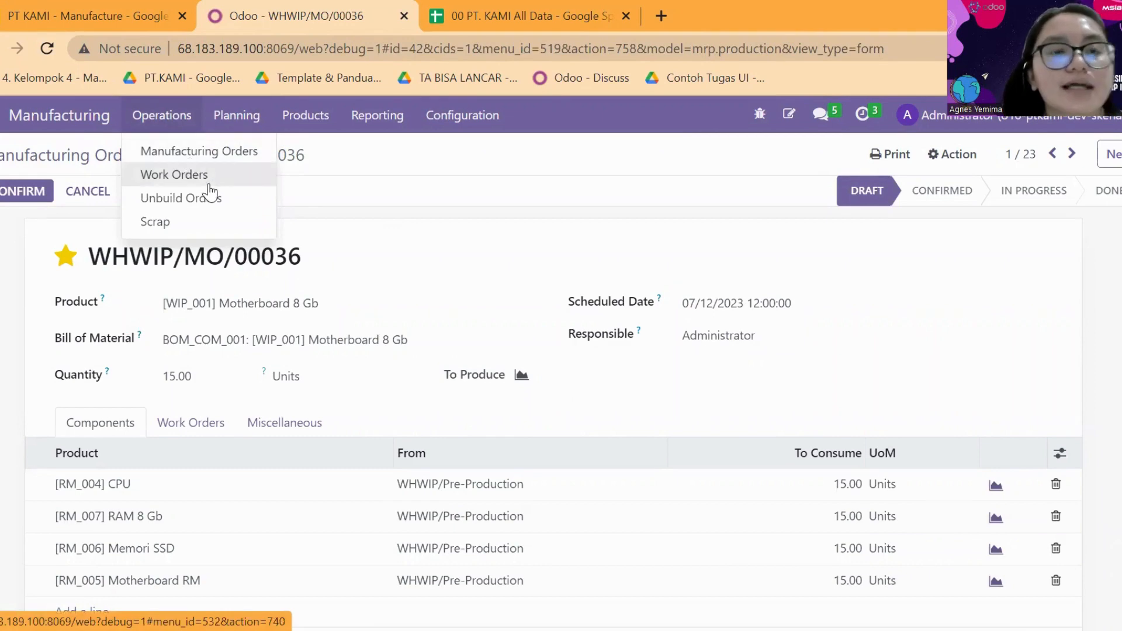
click(305, 115)
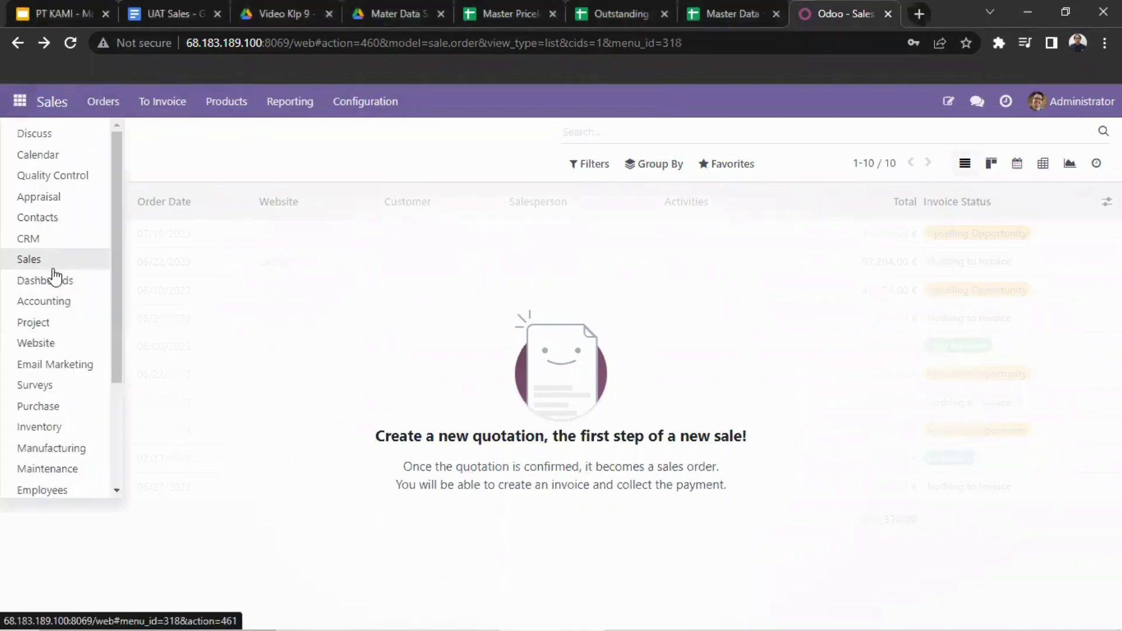
Step: Open the Customers list in the Sales application
click(54, 265)
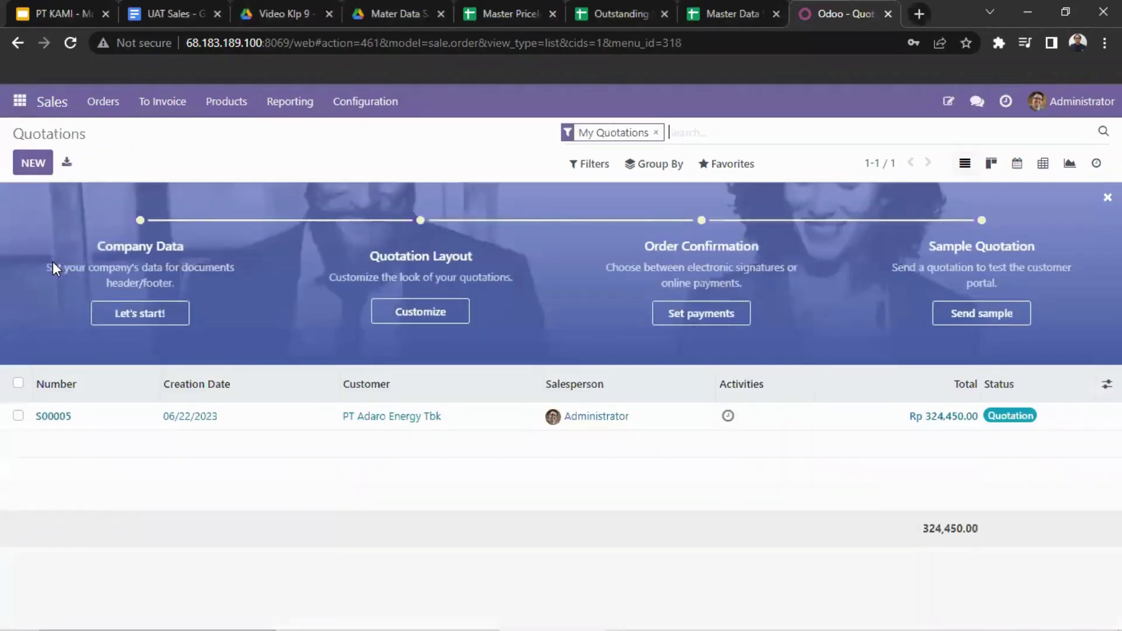
click(104, 104)
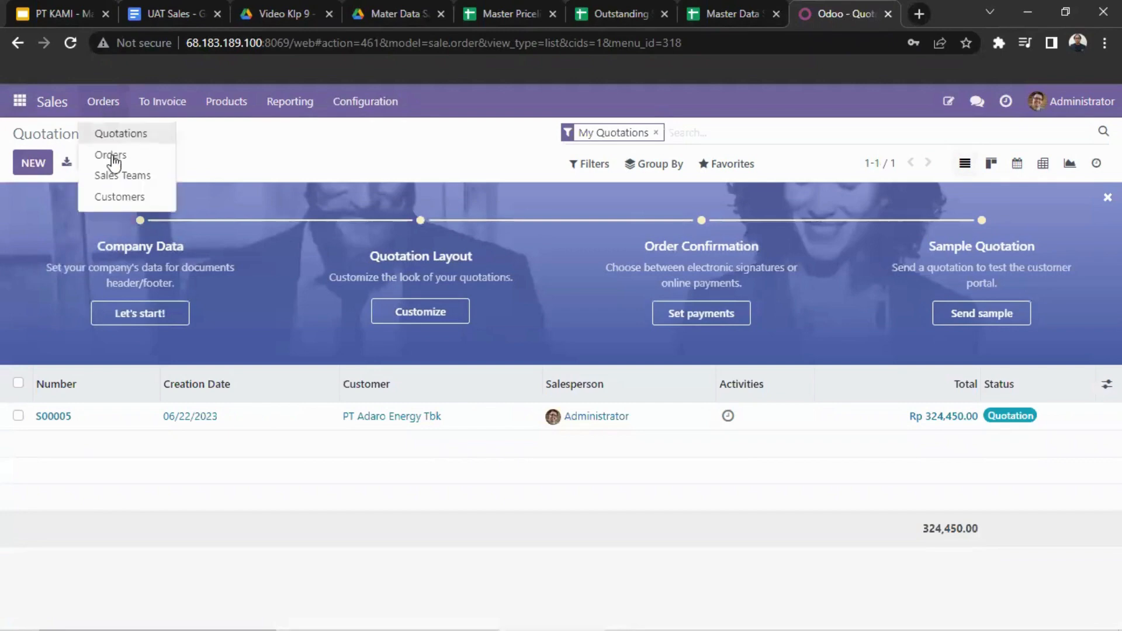
click(108, 196)
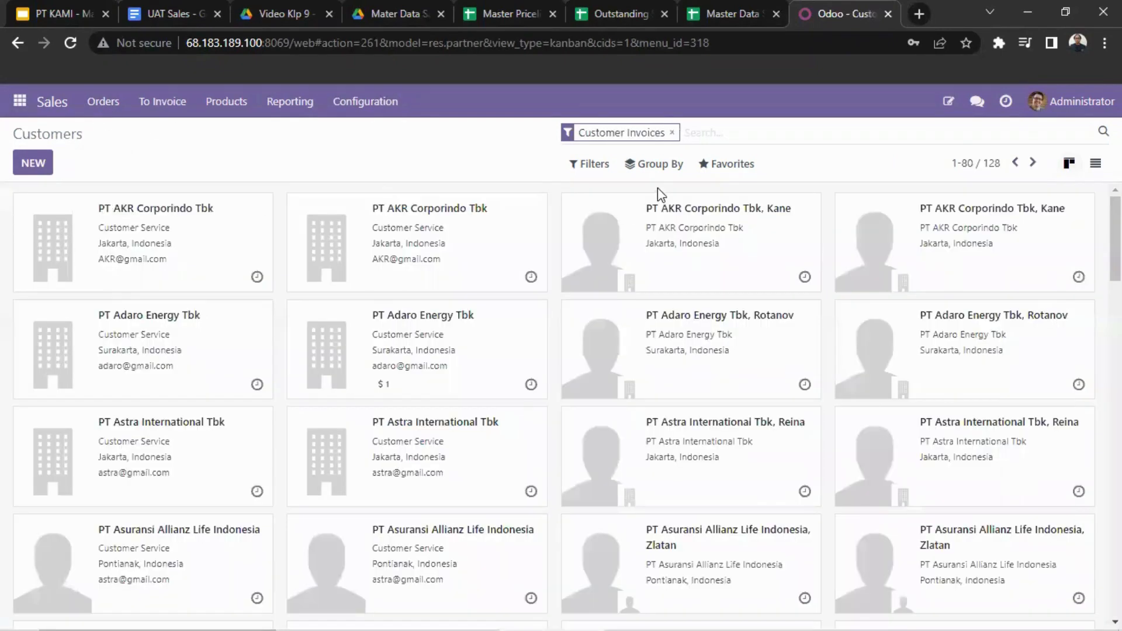
Step: Start a record import for the customers and load the Master Data Sales file
click(716, 166)
click(719, 224)
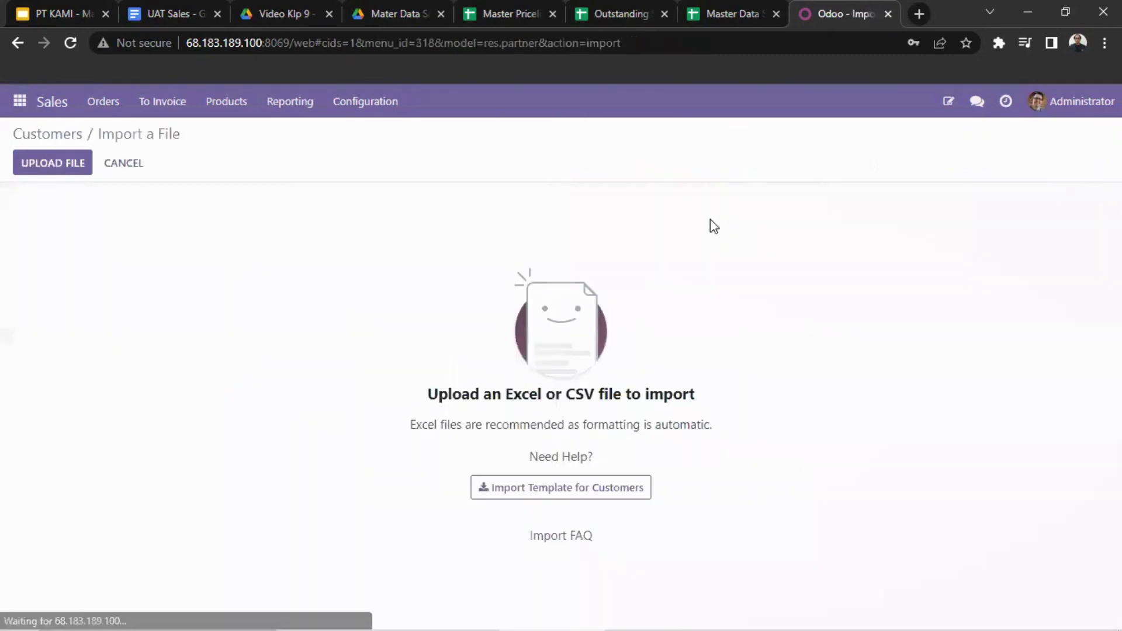
click(59, 173)
scroll(218, 435, down, 2)
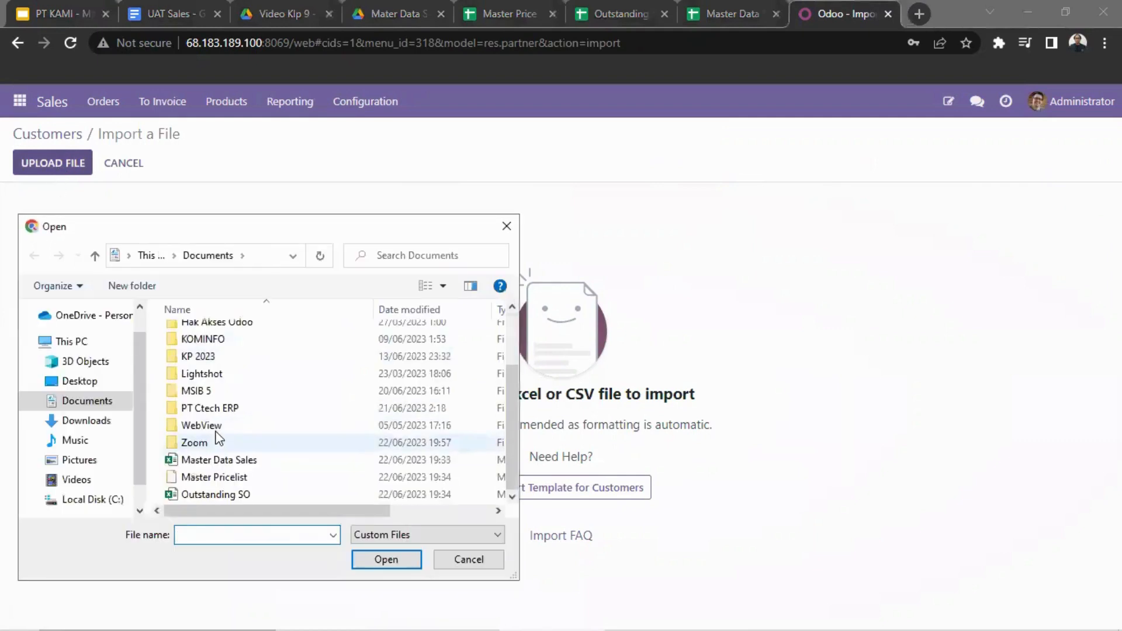
click(234, 463)
click(387, 560)
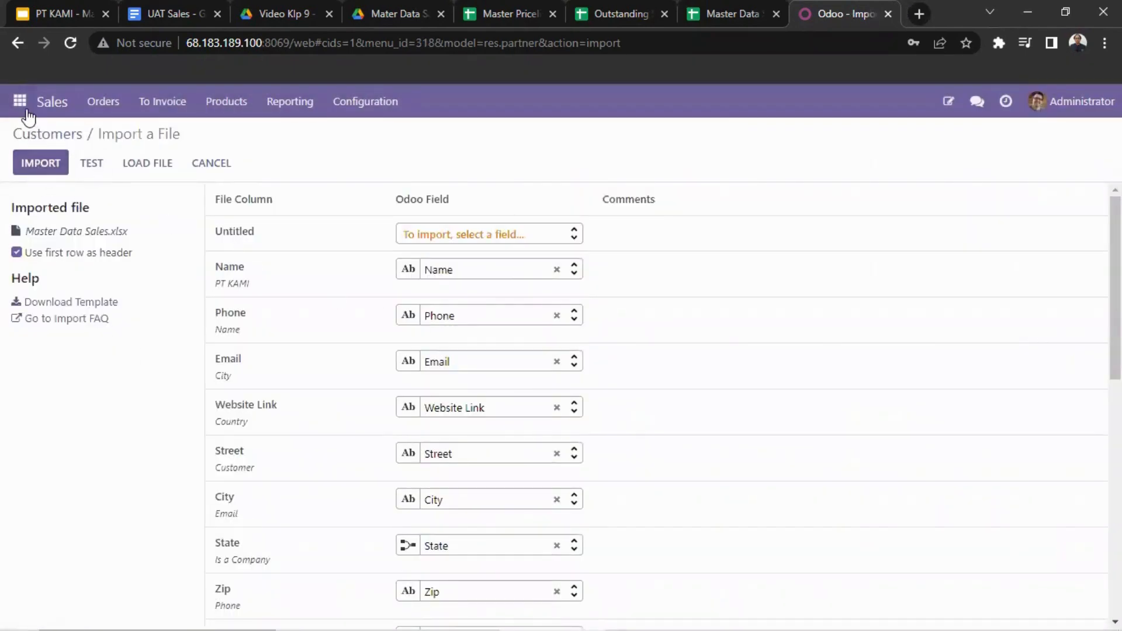
Step: Return to the Customers list without importing and look through the customer records
click(97, 106)
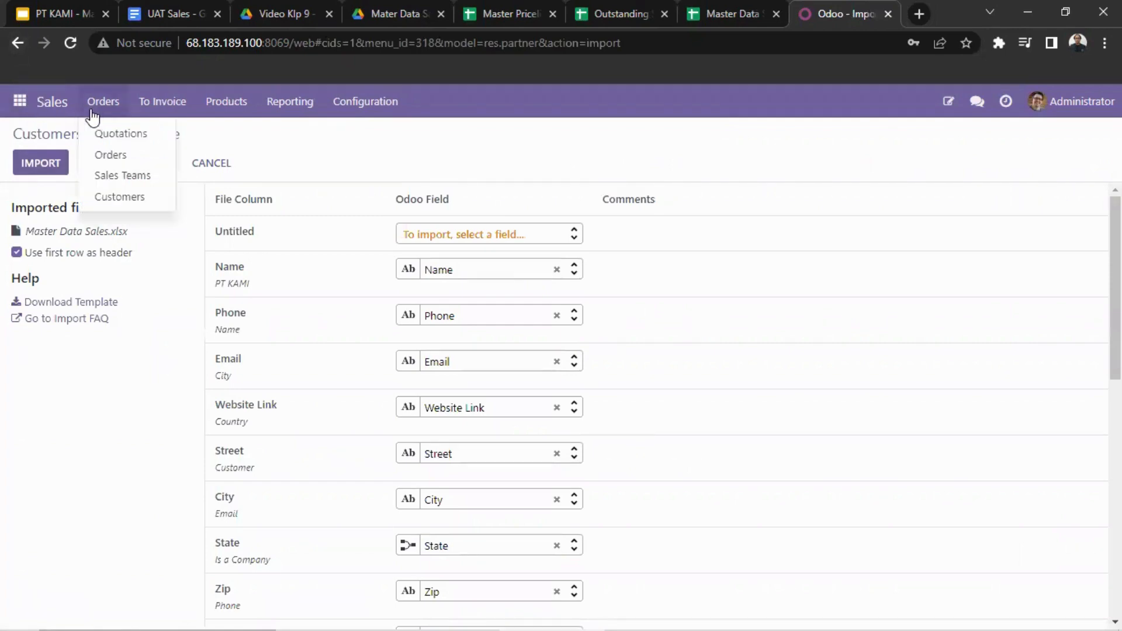
click(144, 199)
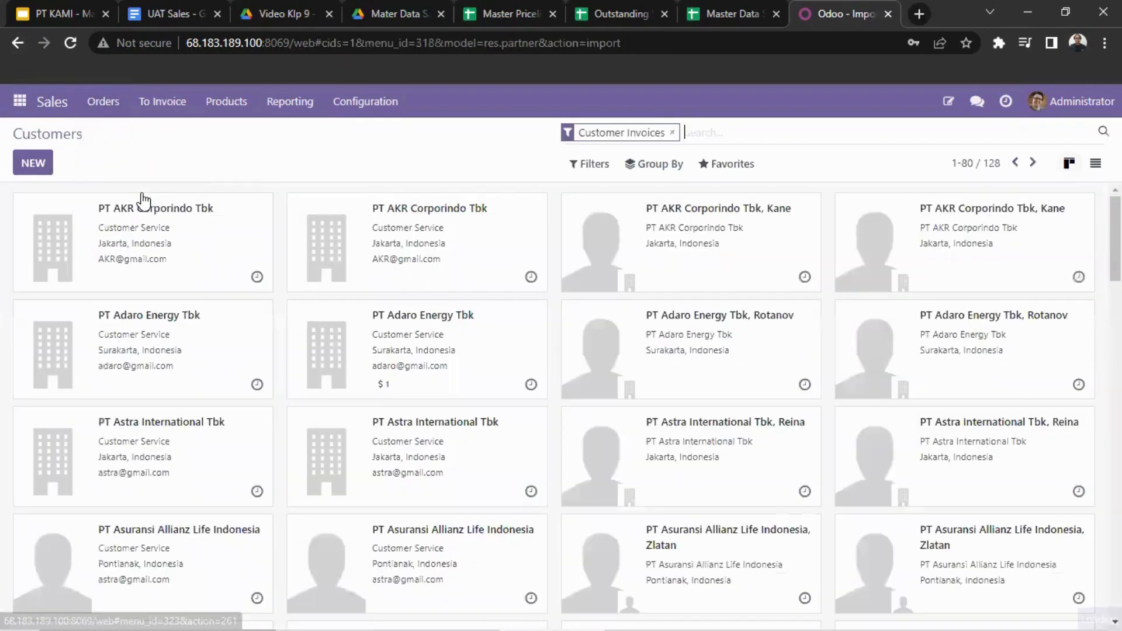
scroll(95, 364, down, 10)
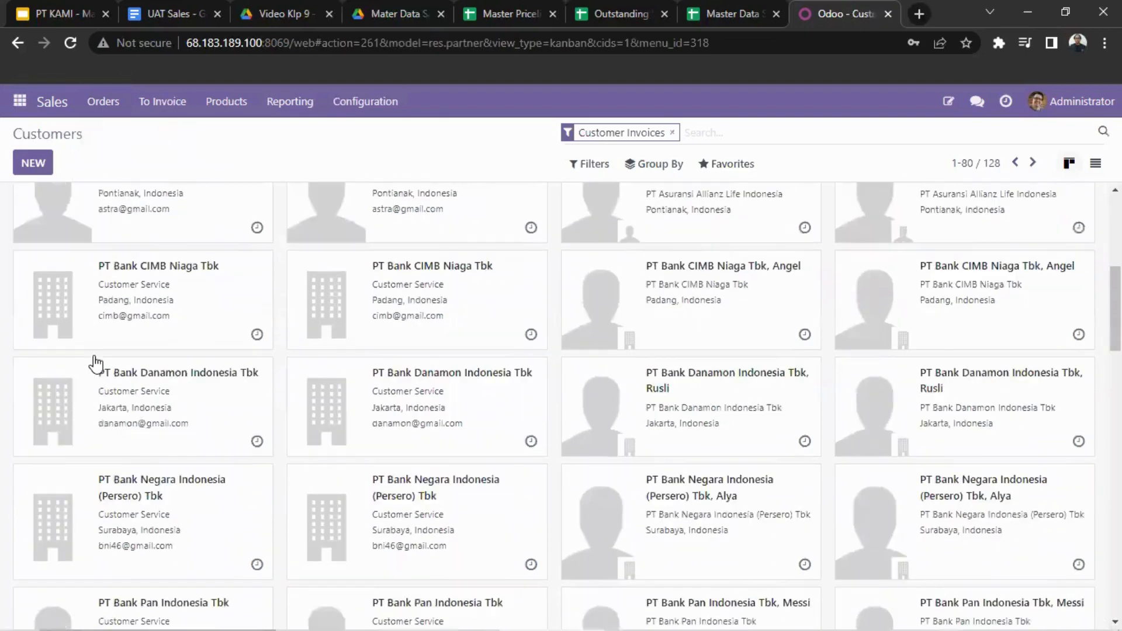
scroll(96, 364, up, 12)
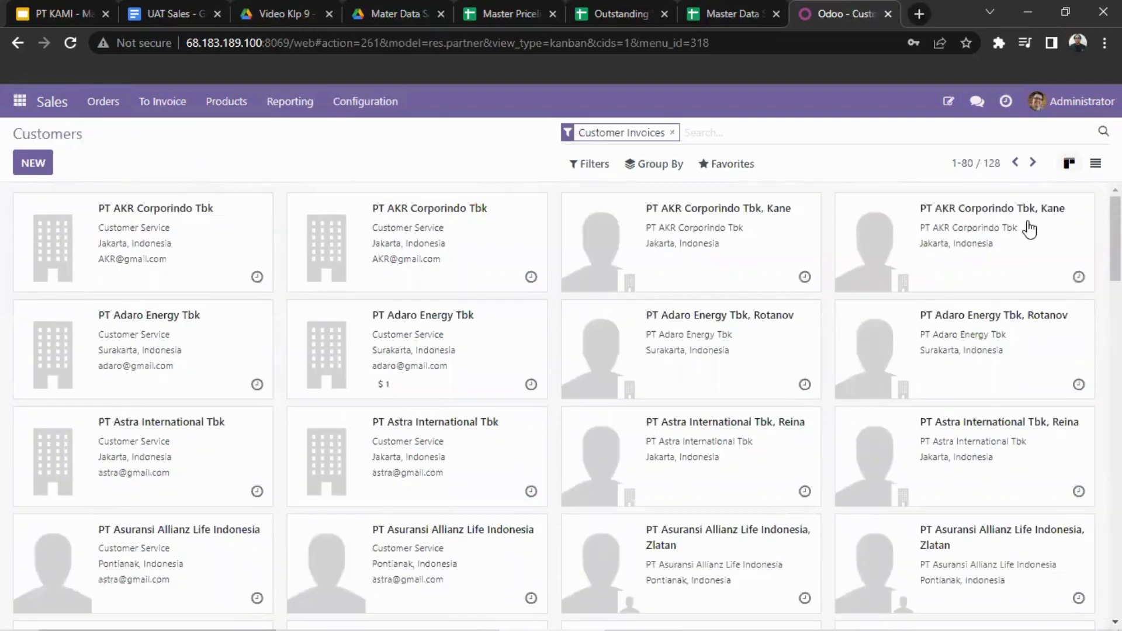
scroll(1030, 230, down, 15)
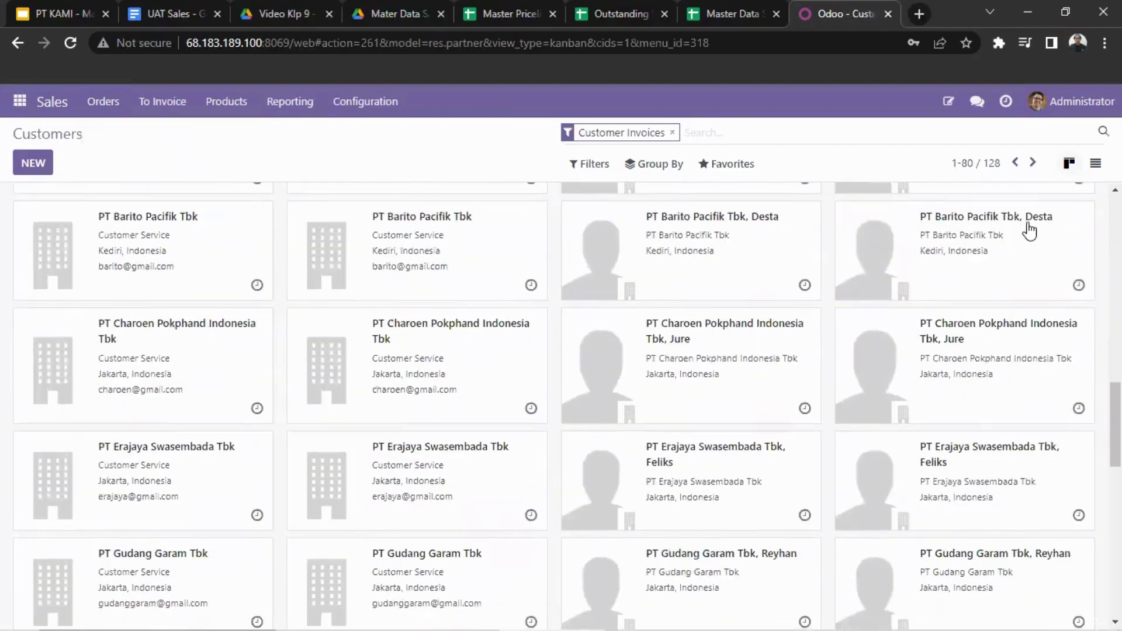
scroll(1029, 229, down, 10)
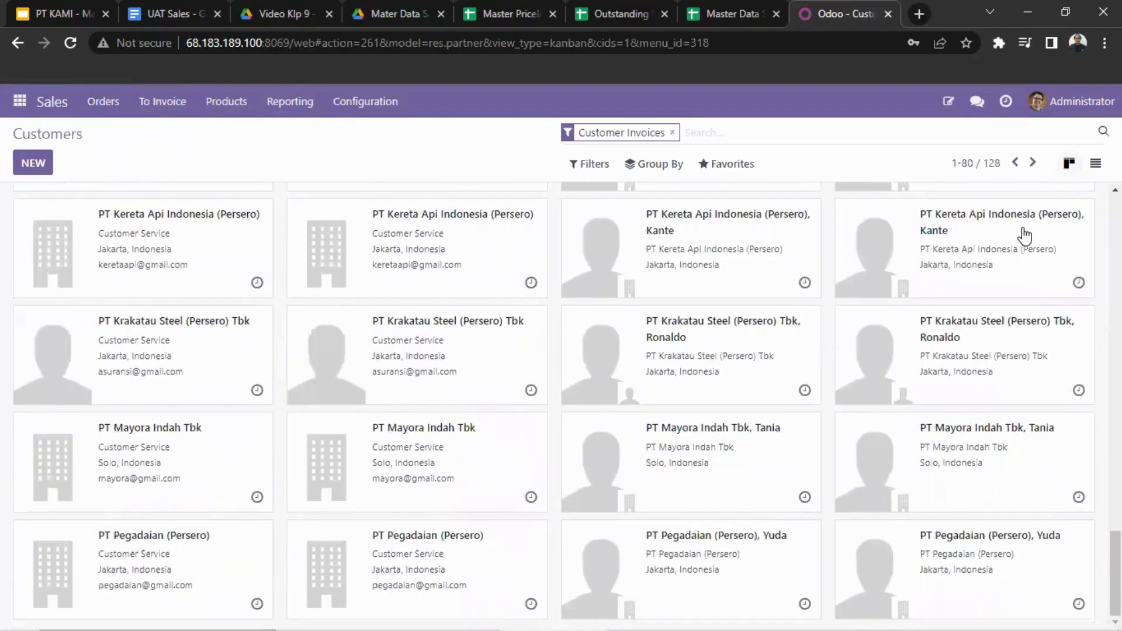
scroll(729, 451, up, 15)
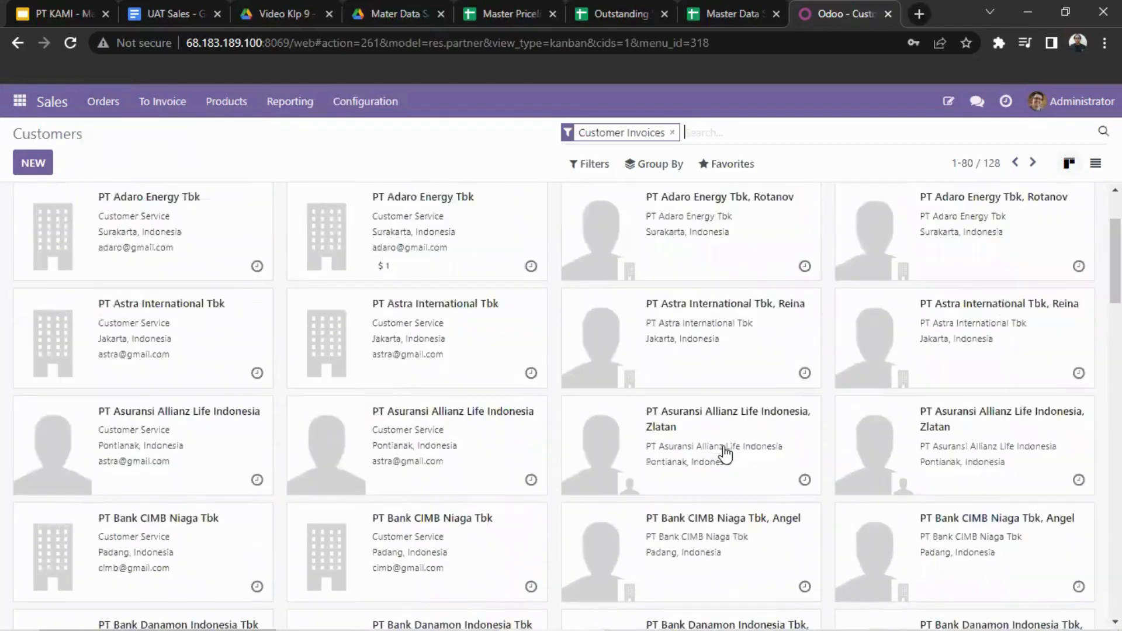
scroll(725, 453, up, 3)
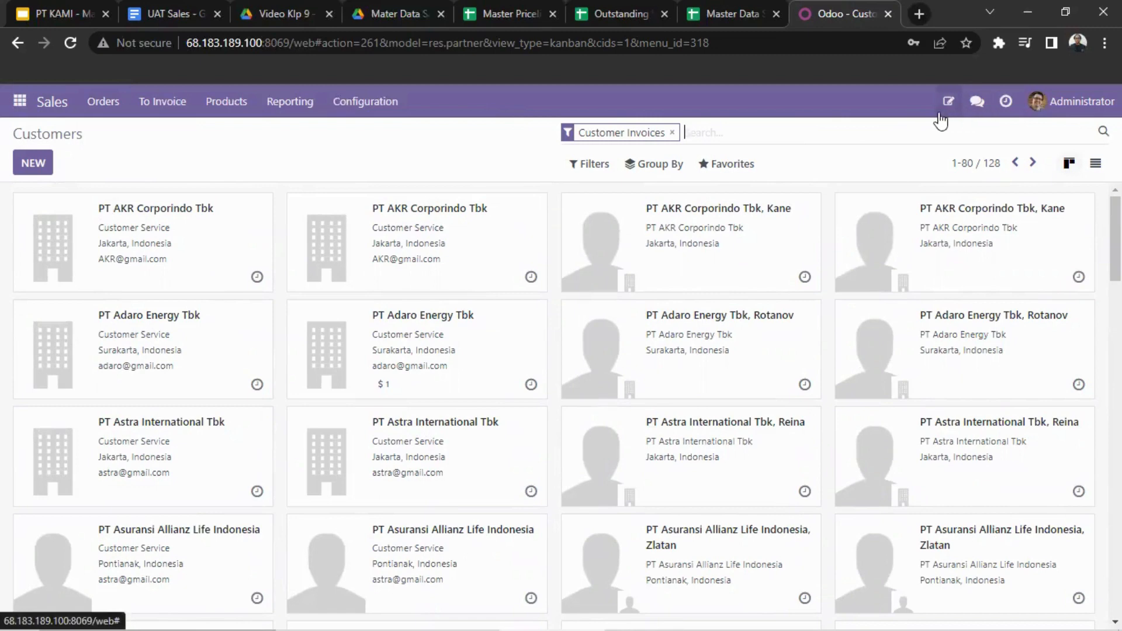
Step: Switch to the Master Pricelist spreadsheet and examine the product, validity date and fixed price entries in Sheet1
drag(938, 113, 734, 512)
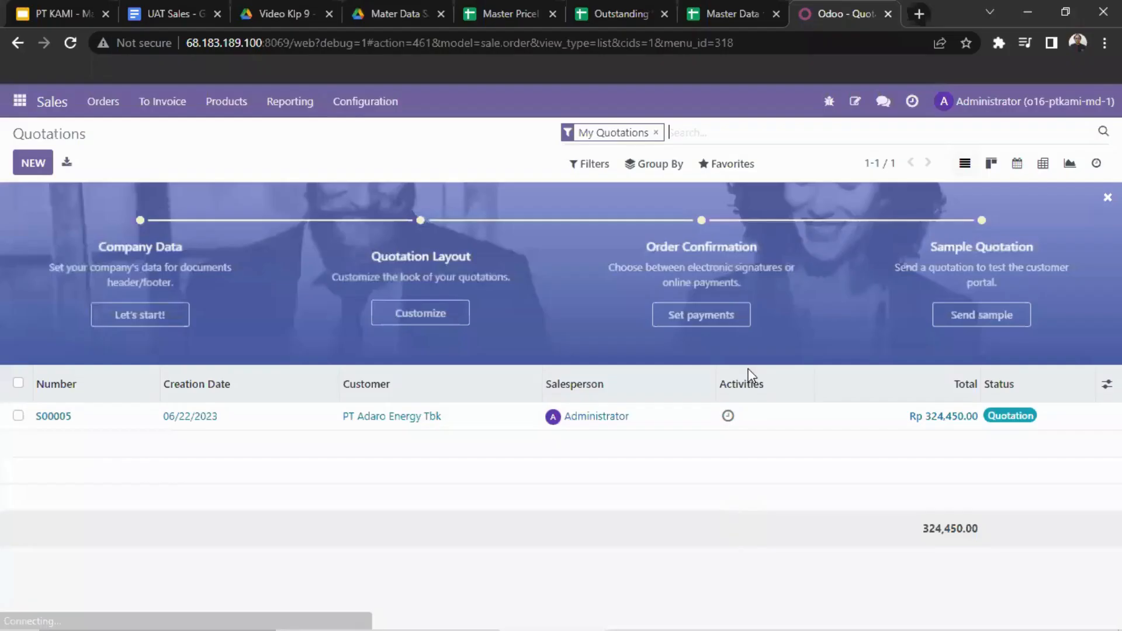
mouse_move(751, 376)
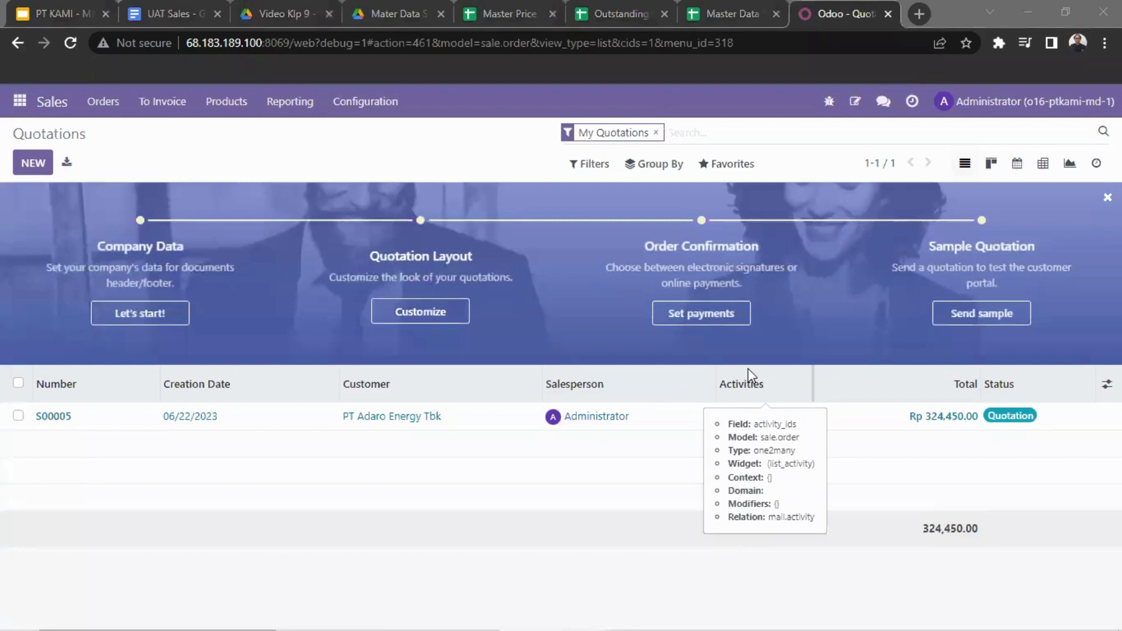
click(490, 8)
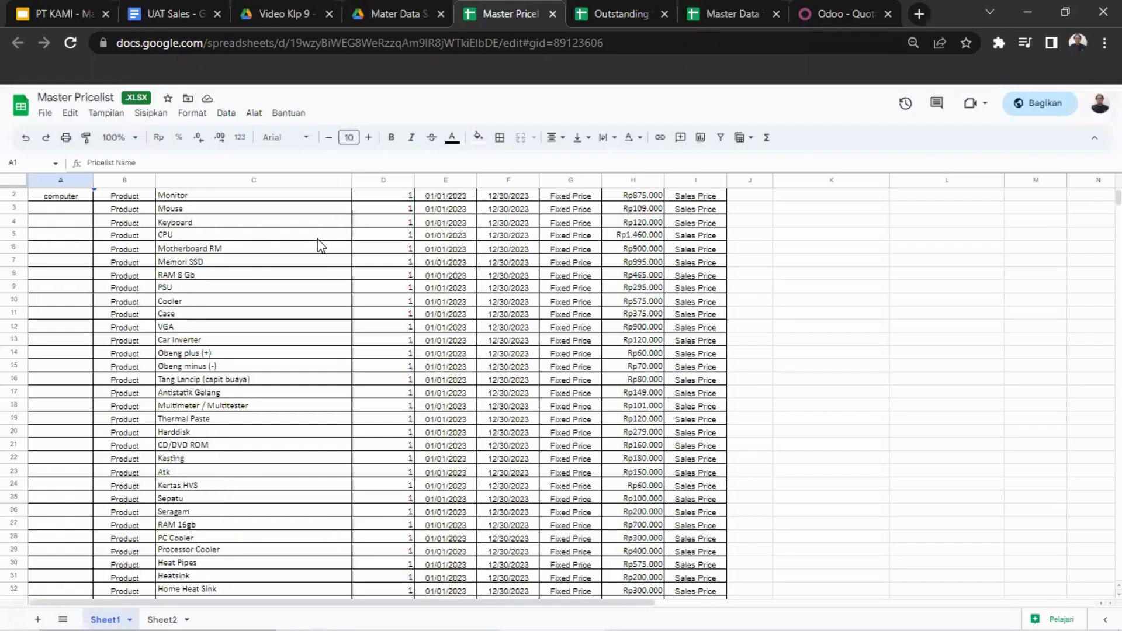
scroll(320, 245, up, 1)
scroll(320, 246, down, 3)
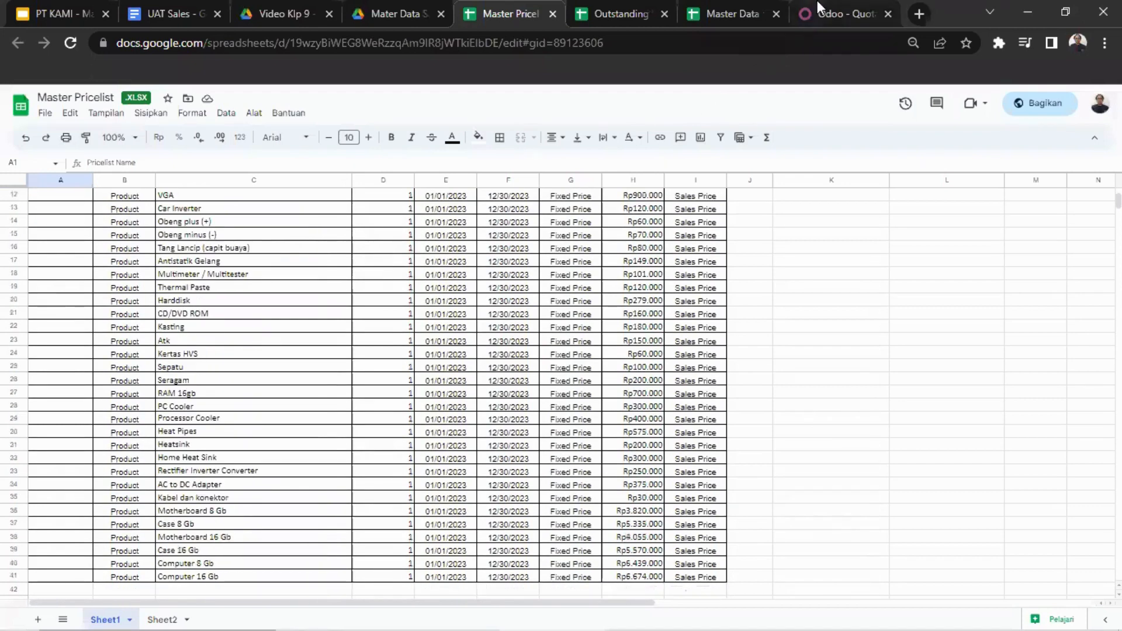
Step: Switch to Odoo and open the Pricelists list in the Sales application
click(833, 11)
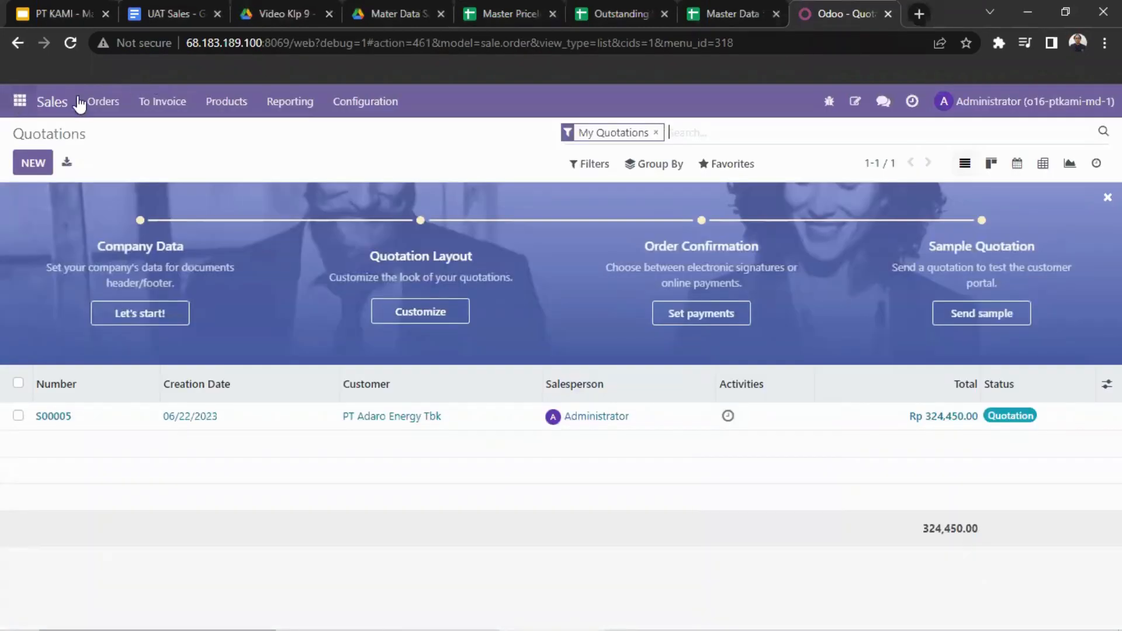
click(238, 107)
click(244, 175)
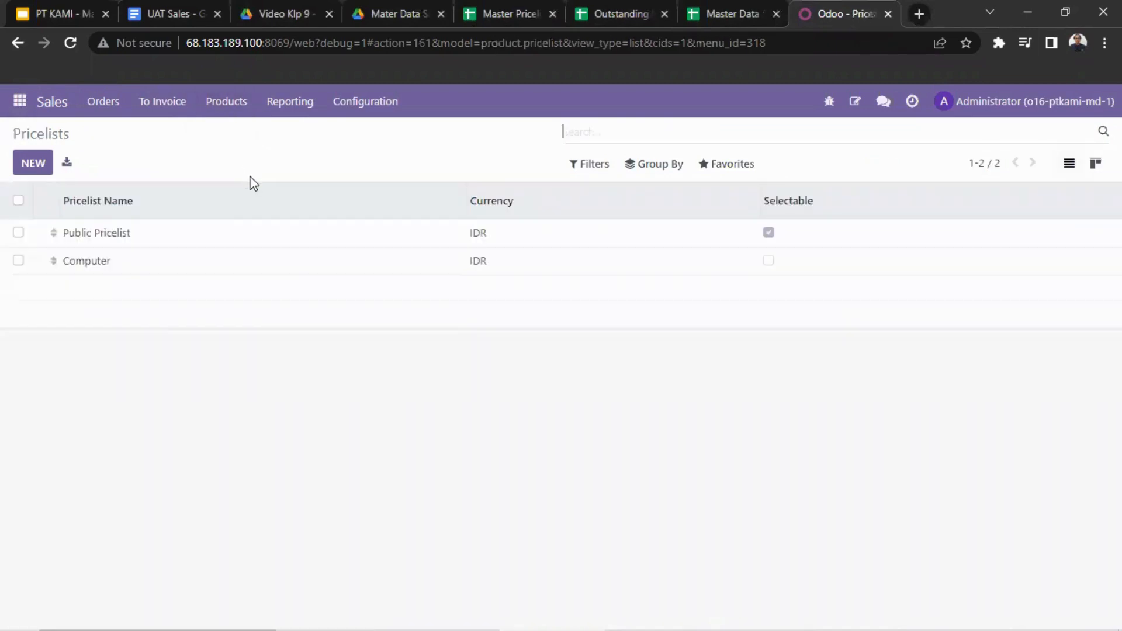
Step: Start a record import for the pricelists and load the Master Pricelist file
click(753, 166)
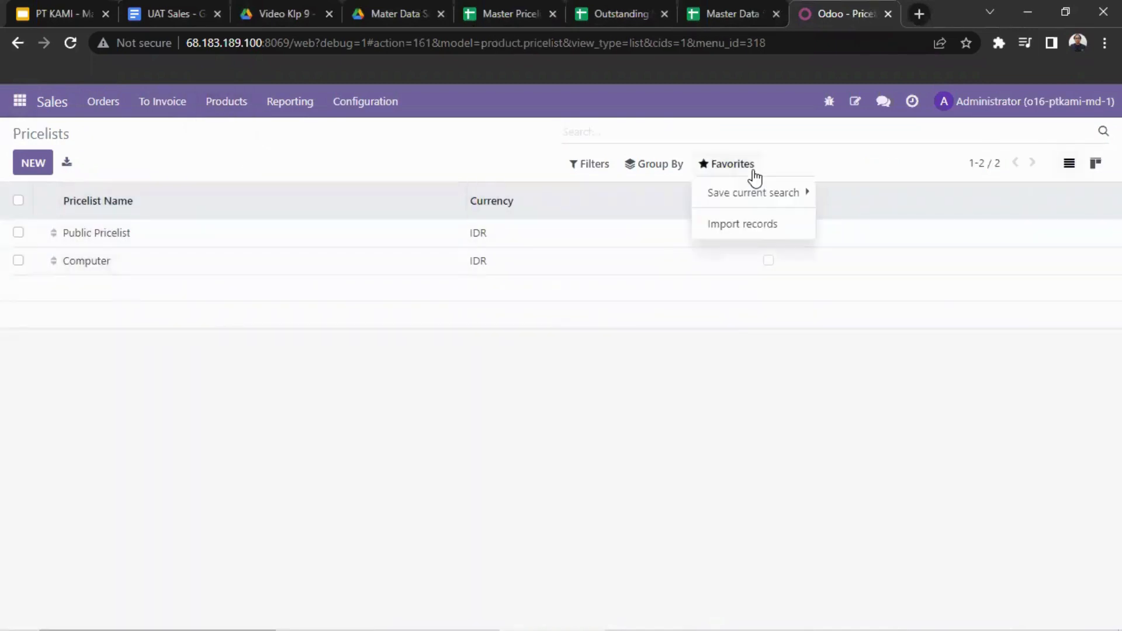
click(745, 226)
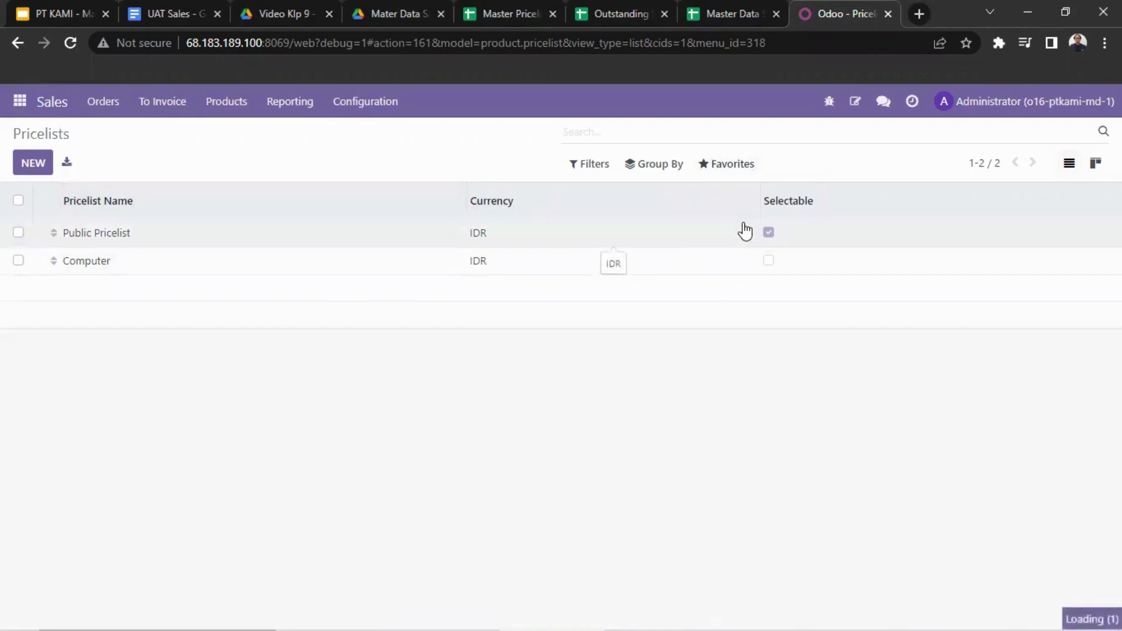
click(65, 170)
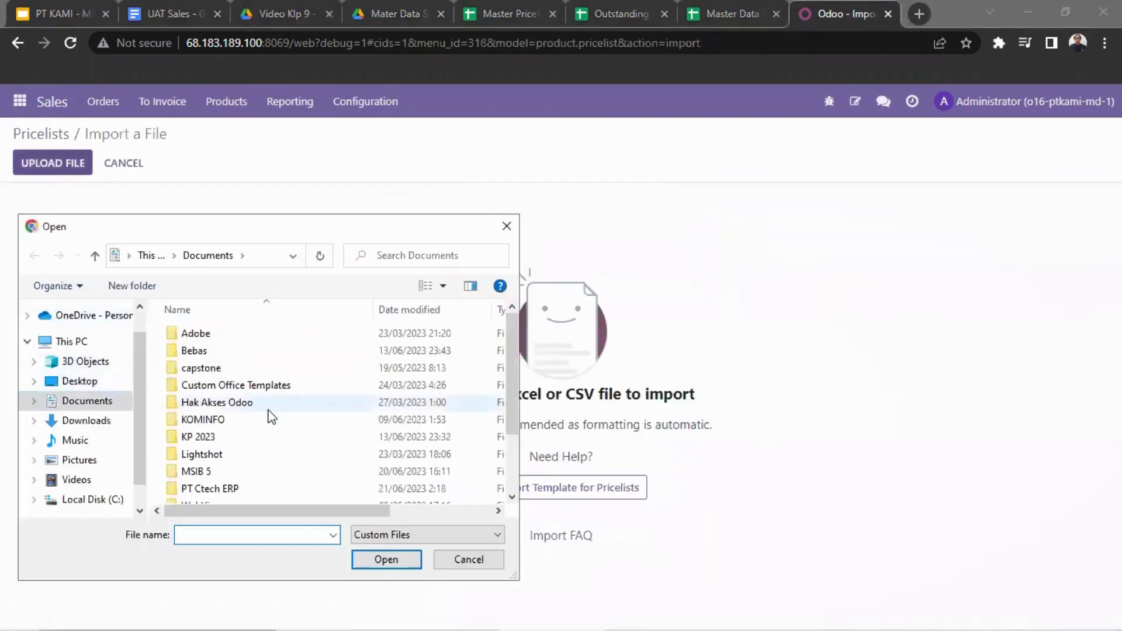
scroll(268, 415, down, 2)
click(263, 477)
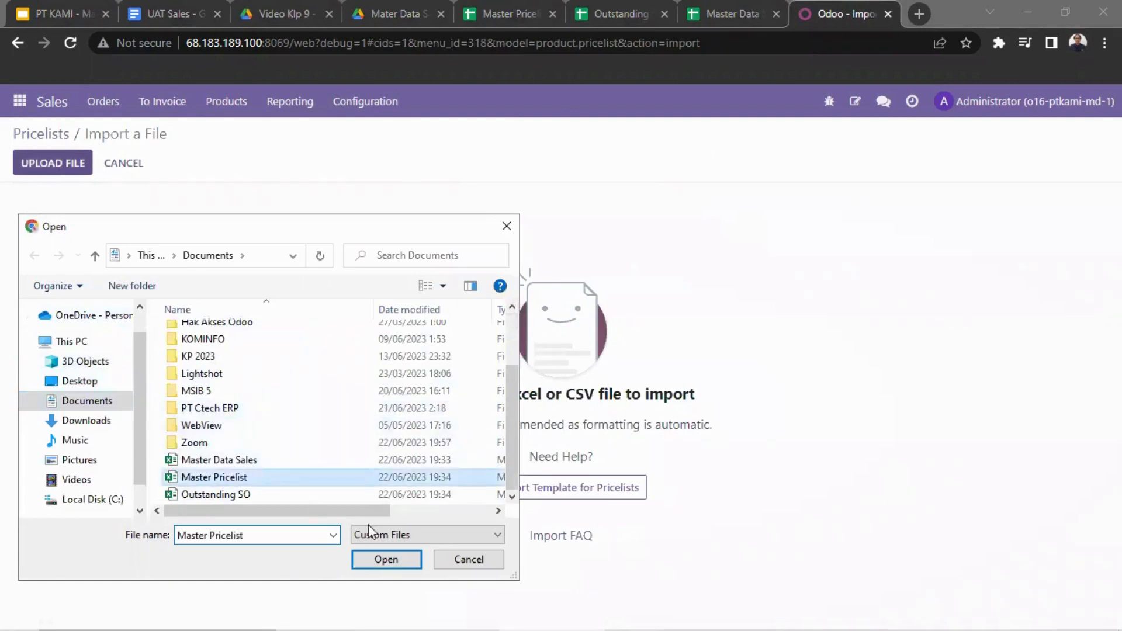
click(387, 559)
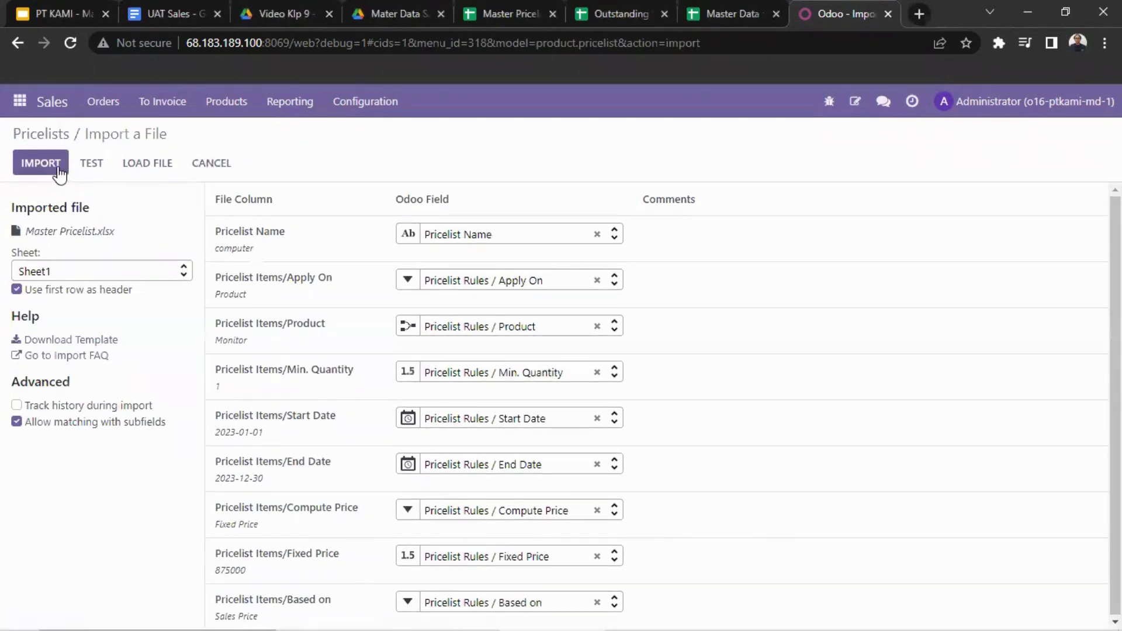
Step: Return to the Pricelists list without importing and review the price rules of the Computer pricelist
click(20, 101)
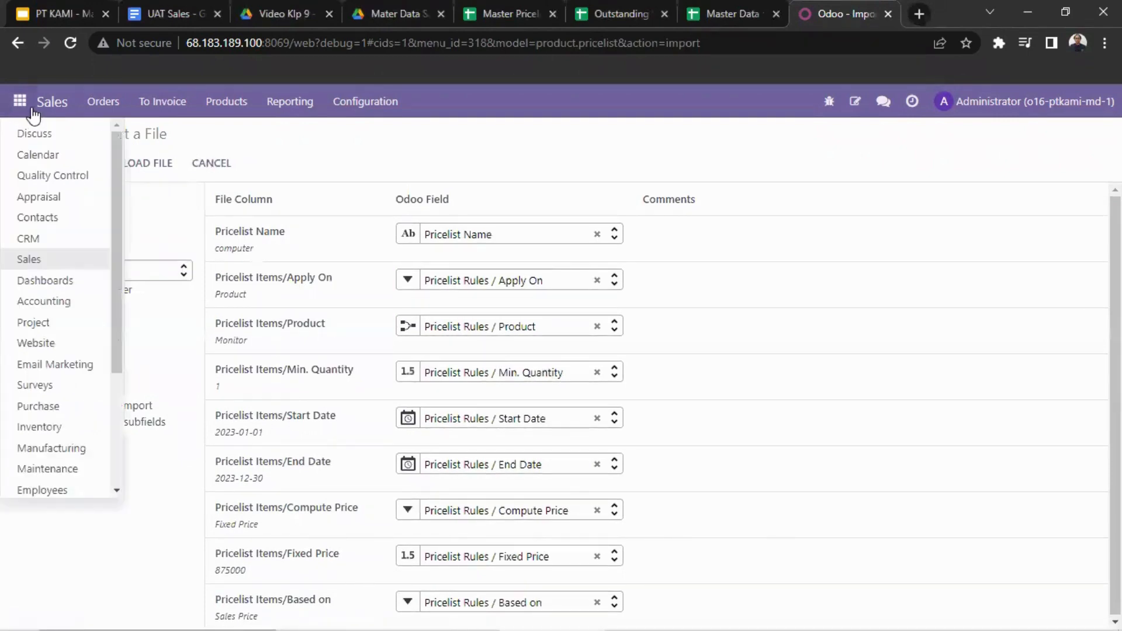
click(22, 49)
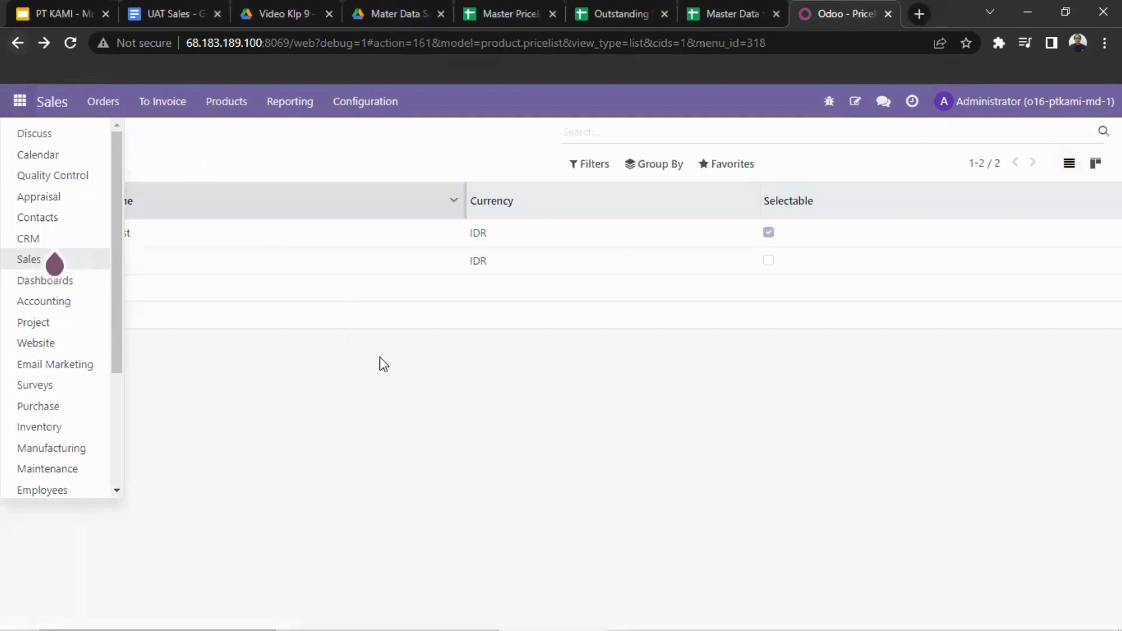
click(308, 270)
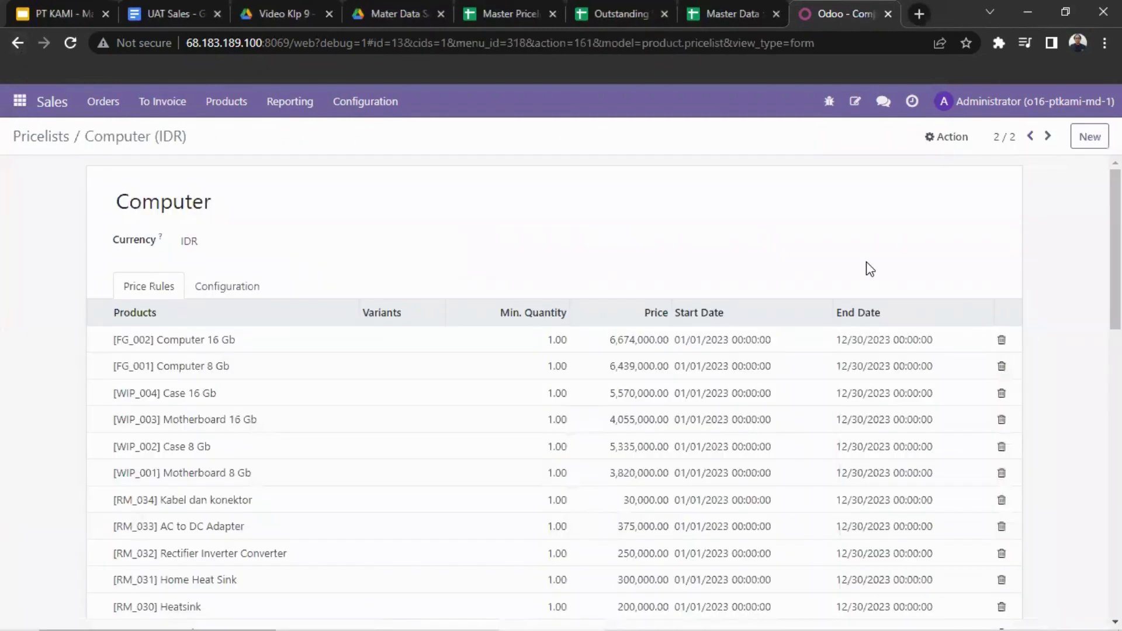
scroll(867, 265, down, 13)
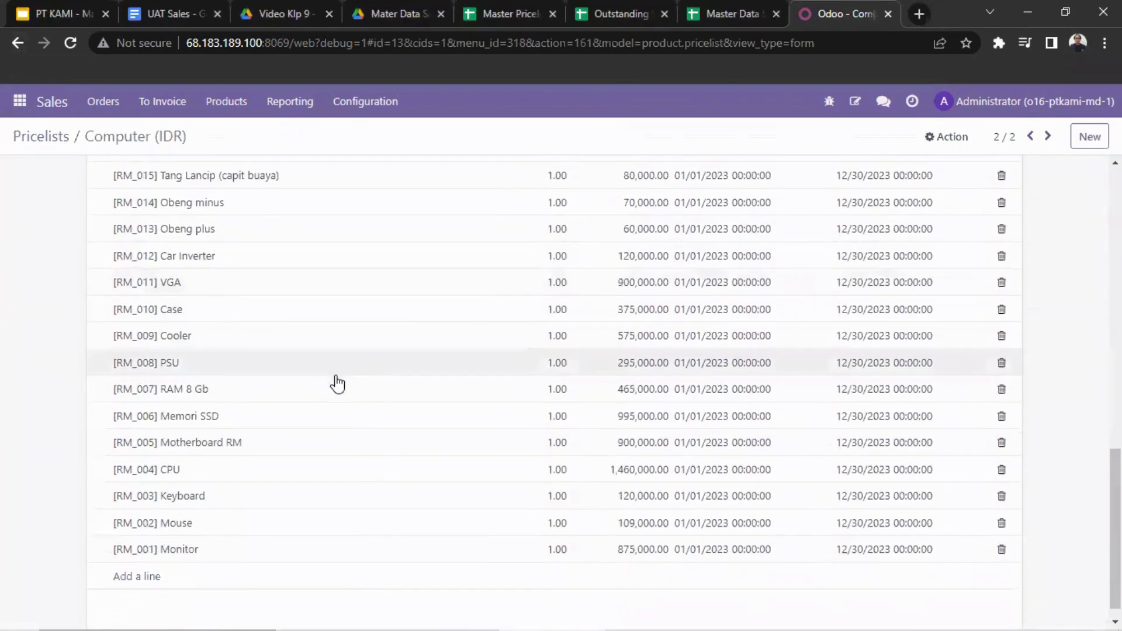
scroll(283, 534, up, 10)
scroll(285, 534, up, 4)
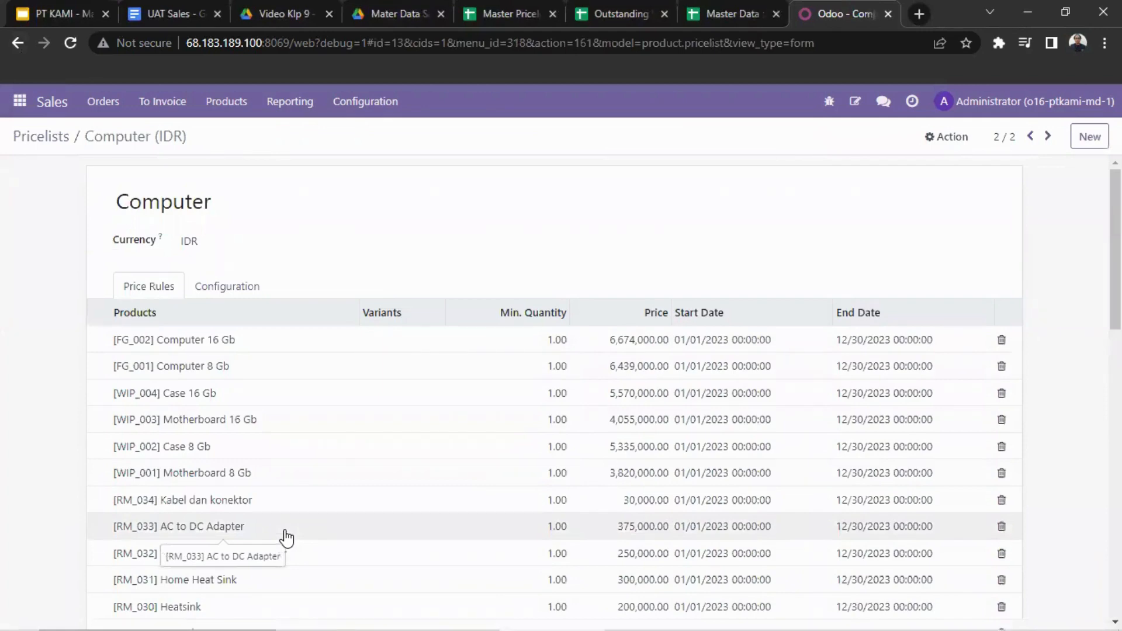
scroll(287, 538, down, 14)
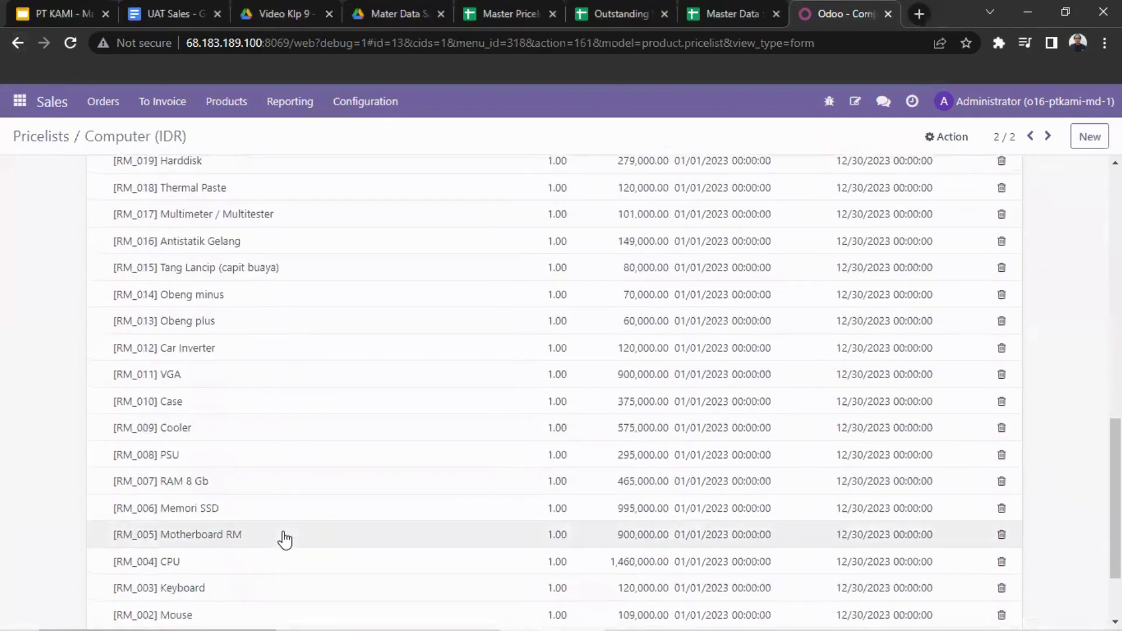
scroll(285, 535, up, 13)
scroll(285, 536, up, 1)
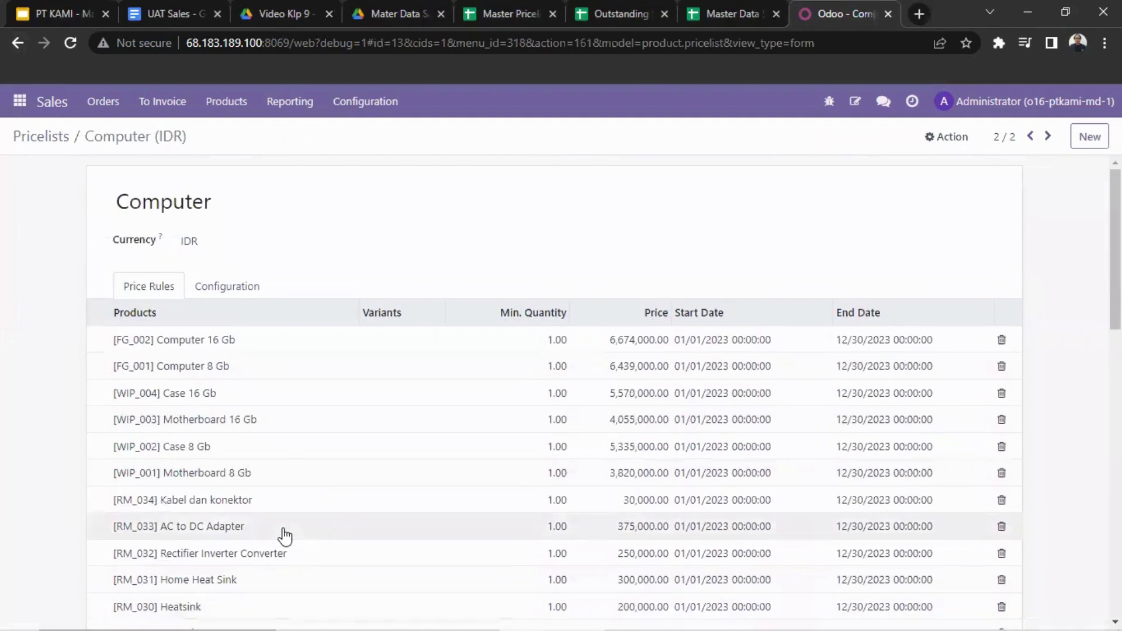
Step: Switch to Odoo and open the Departments overview in the Employees application
mouse_move(774, 7)
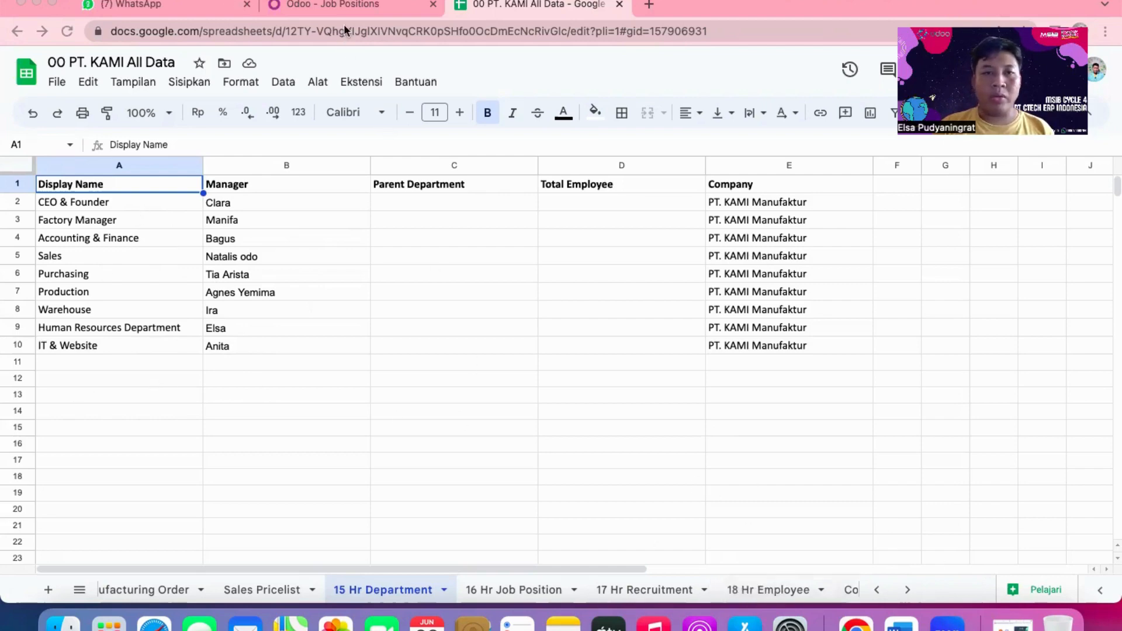
click(354, 5)
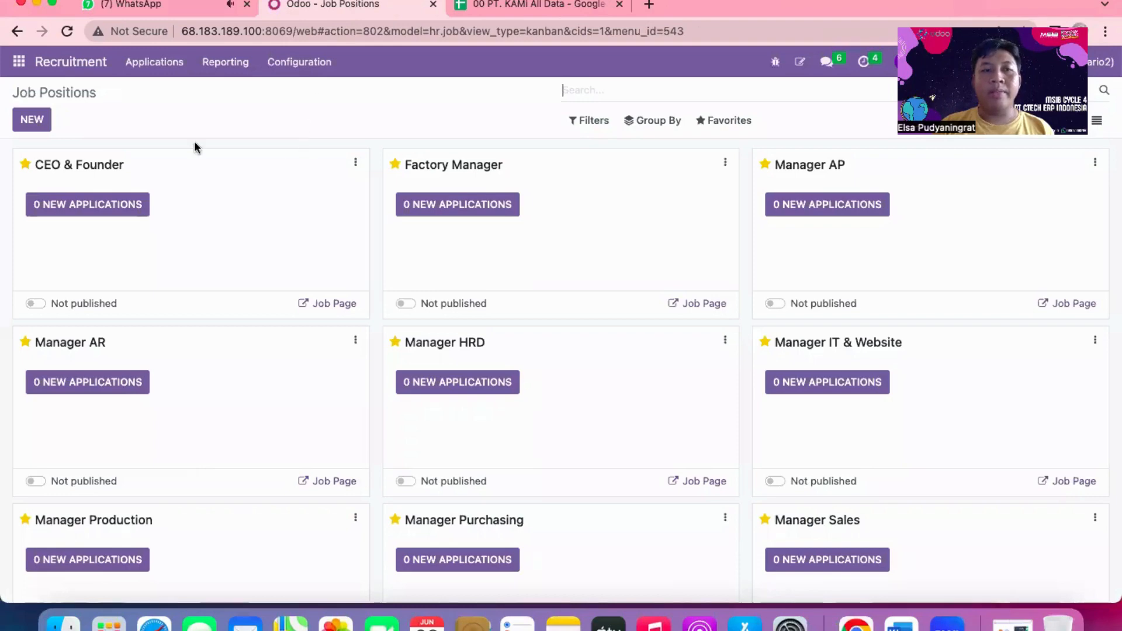
click(19, 63)
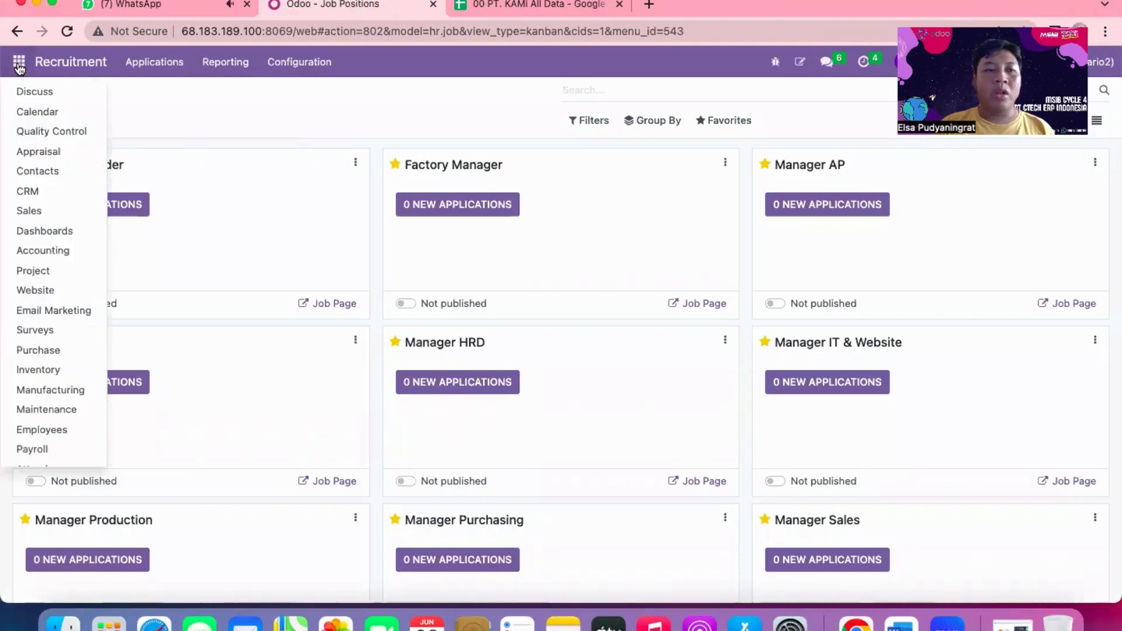
click(197, 97)
click(17, 65)
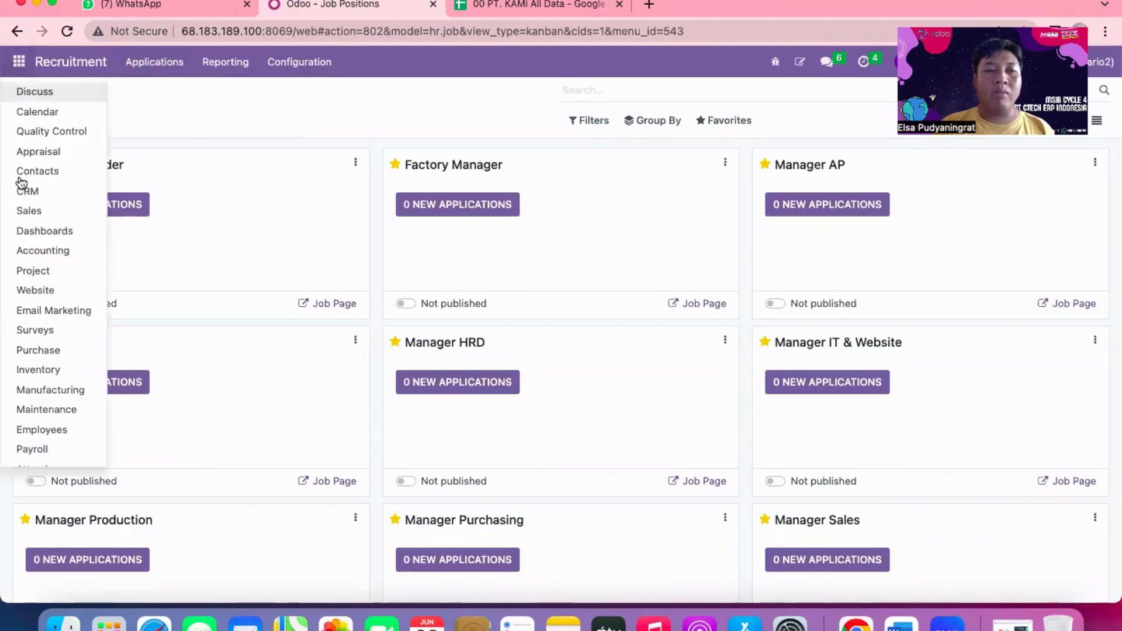
scroll(22, 252, down, 5)
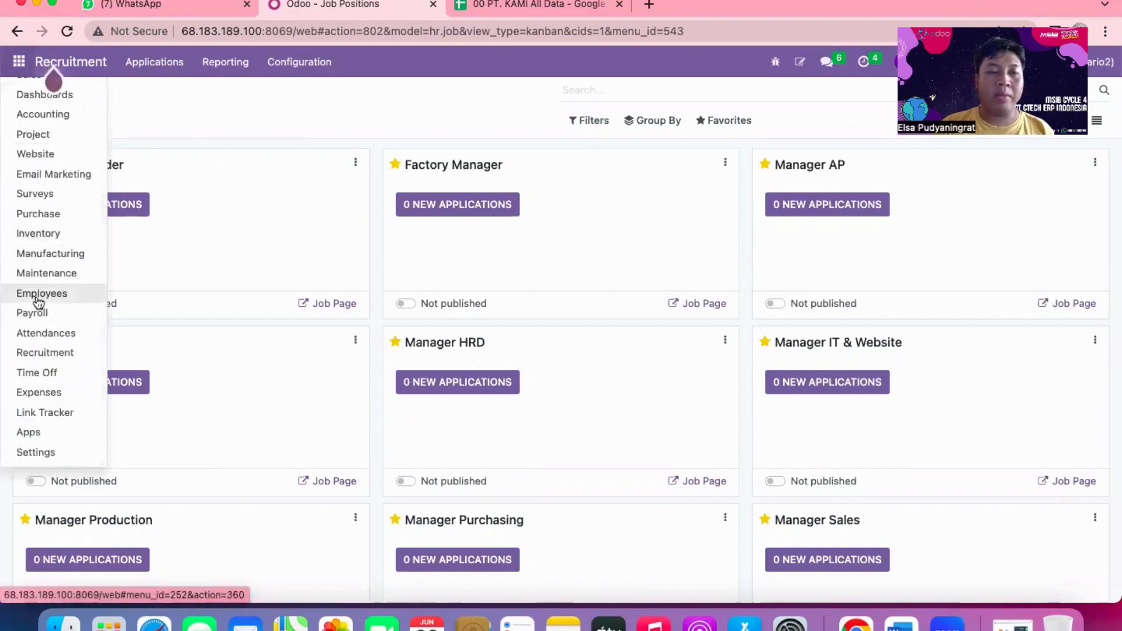
click(38, 294)
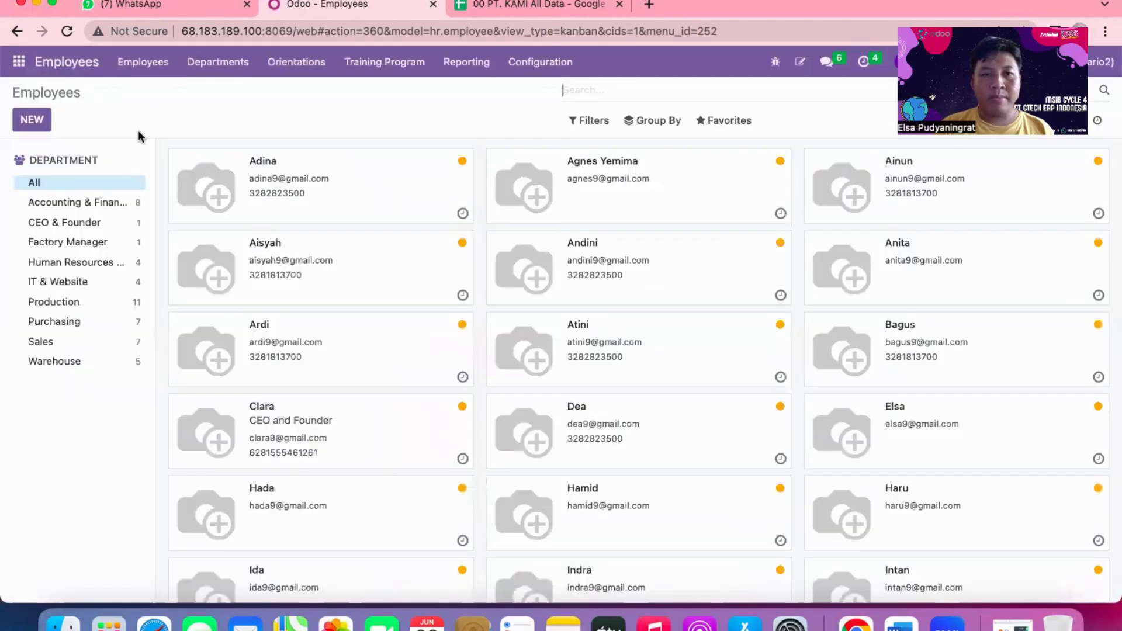
click(212, 66)
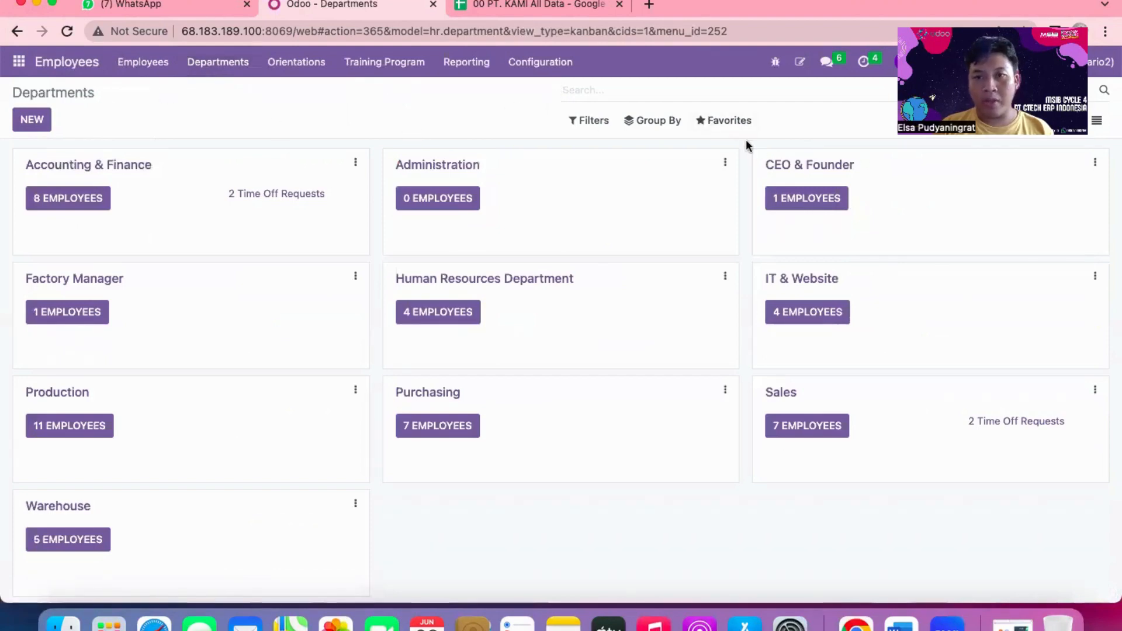
Step: Start a record import for the departments, dismiss the file selection and return to the Departments overview
click(730, 131)
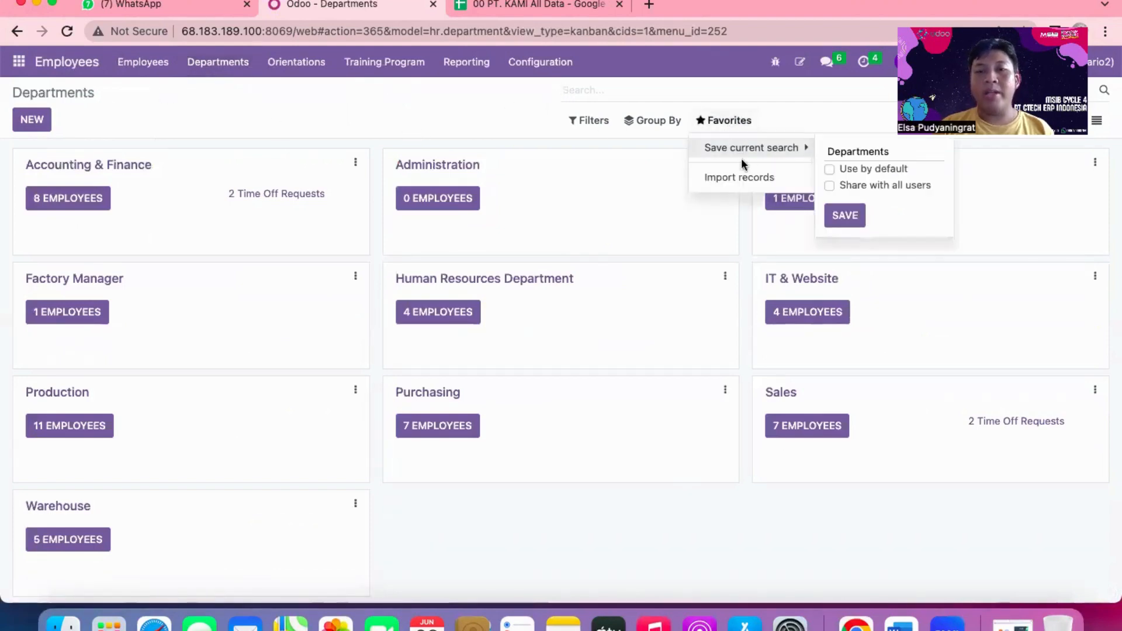
click(742, 177)
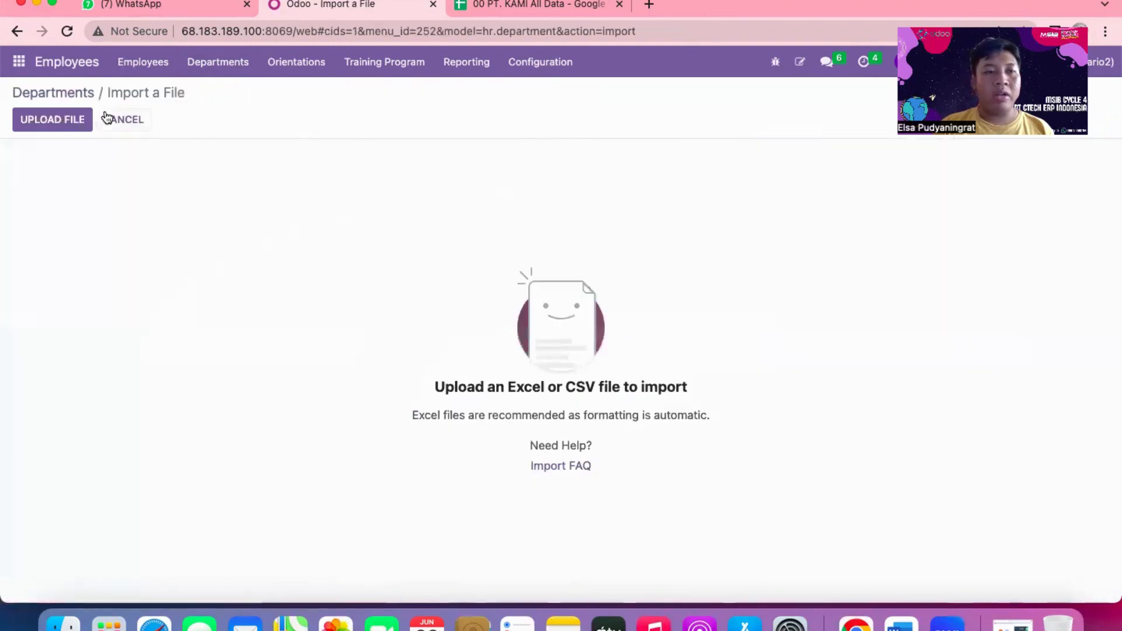
click(71, 121)
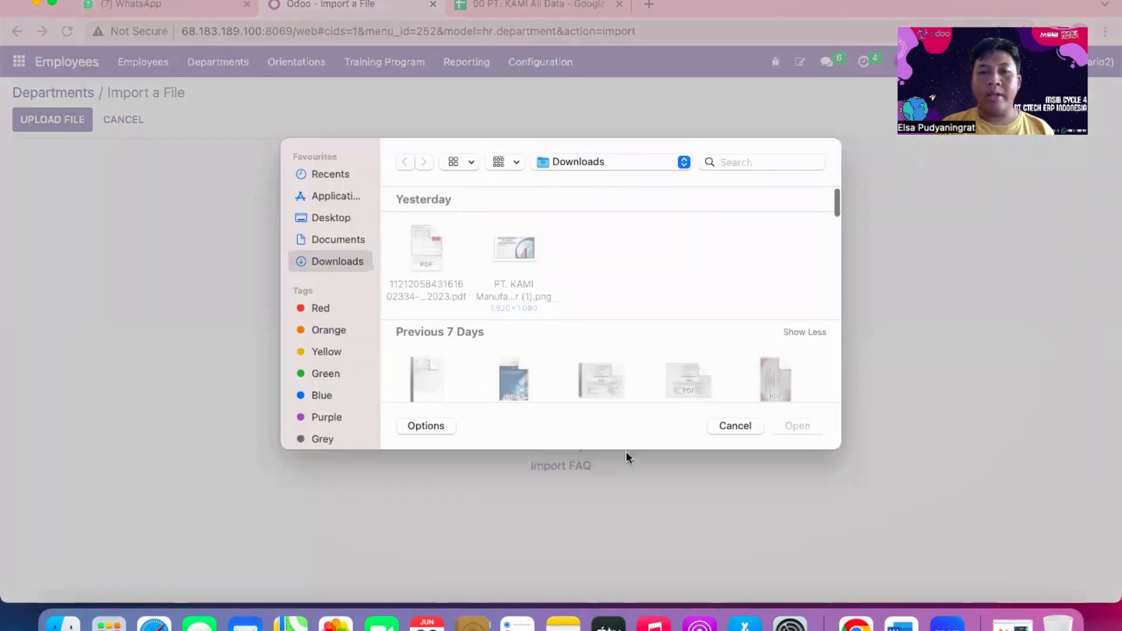
click(748, 425)
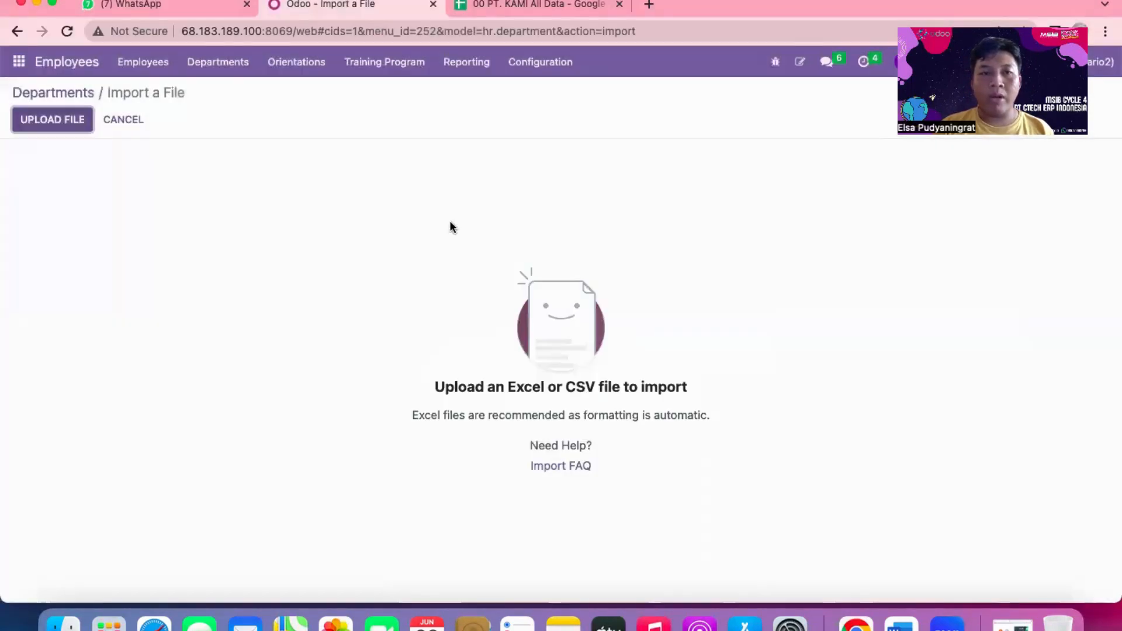
click(190, 63)
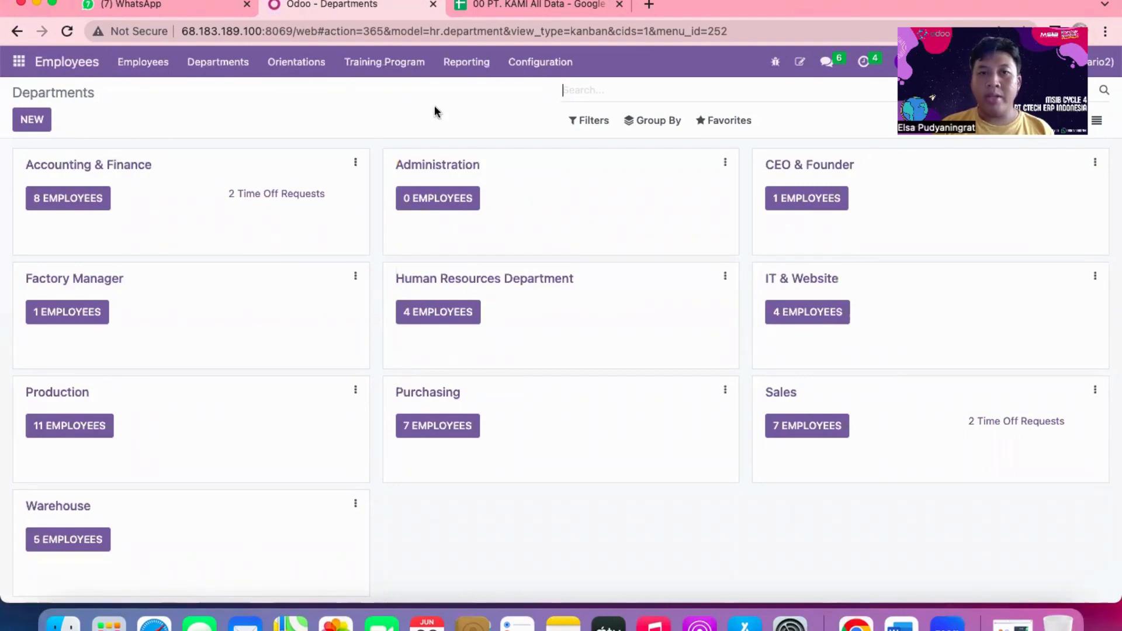
Step: Switch to the 00 PT. KAMI All Data spreadsheet and examine all columns of the 16 Hr Job Position sheet
click(543, 13)
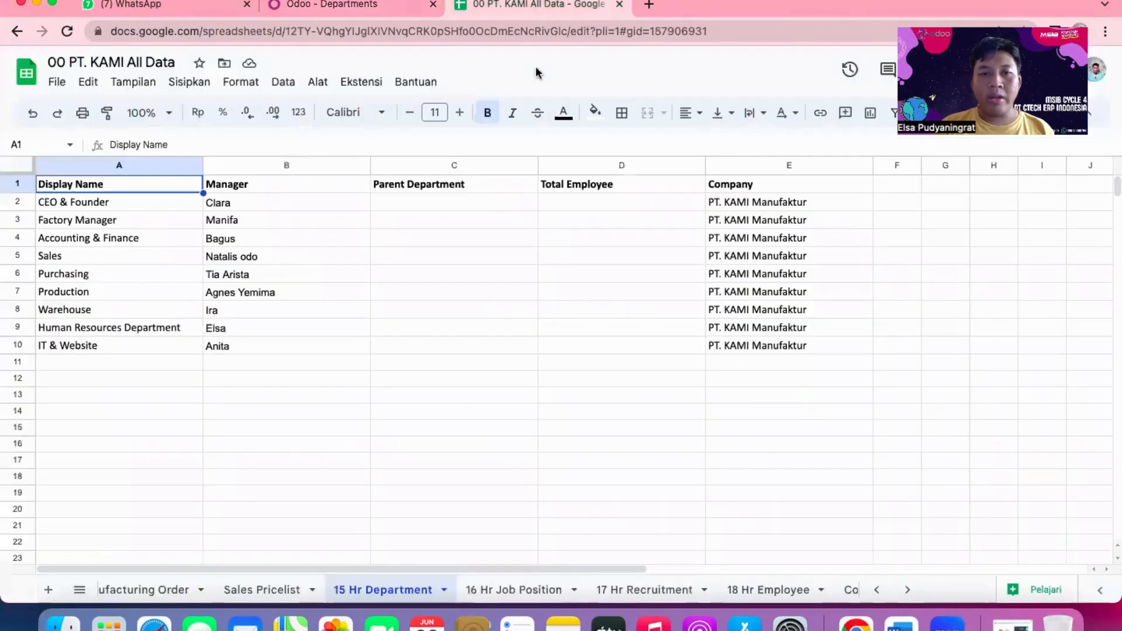
click(489, 587)
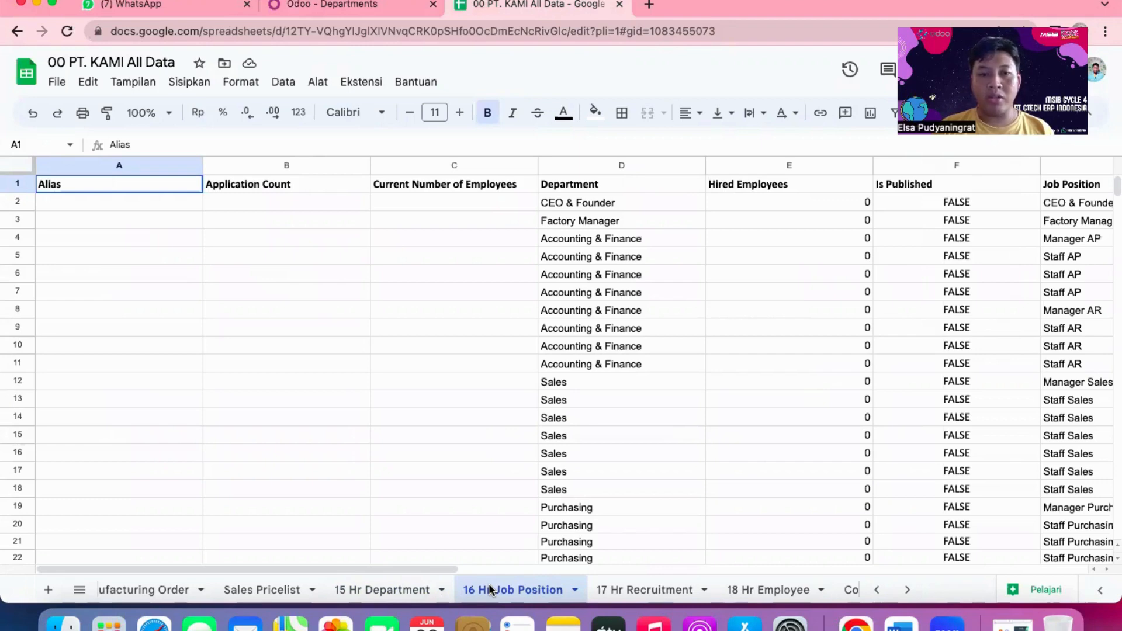
scroll(616, 486, down, 2)
scroll(616, 486, up, 2)
scroll(616, 487, right, 3)
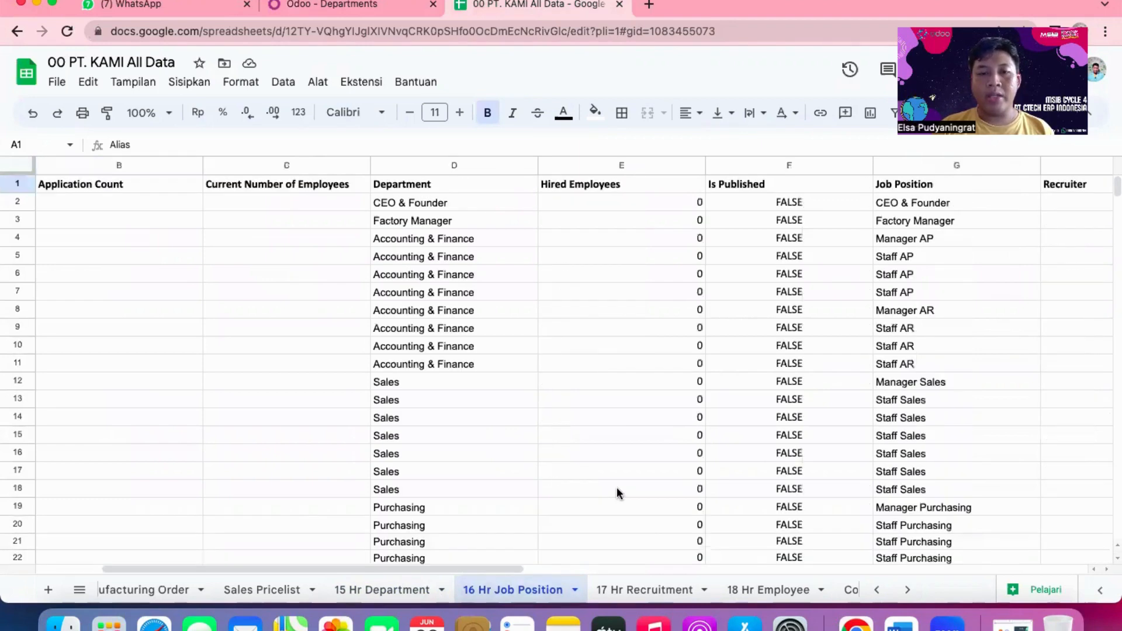
scroll(616, 486, right, 4)
scroll(616, 486, left, 5)
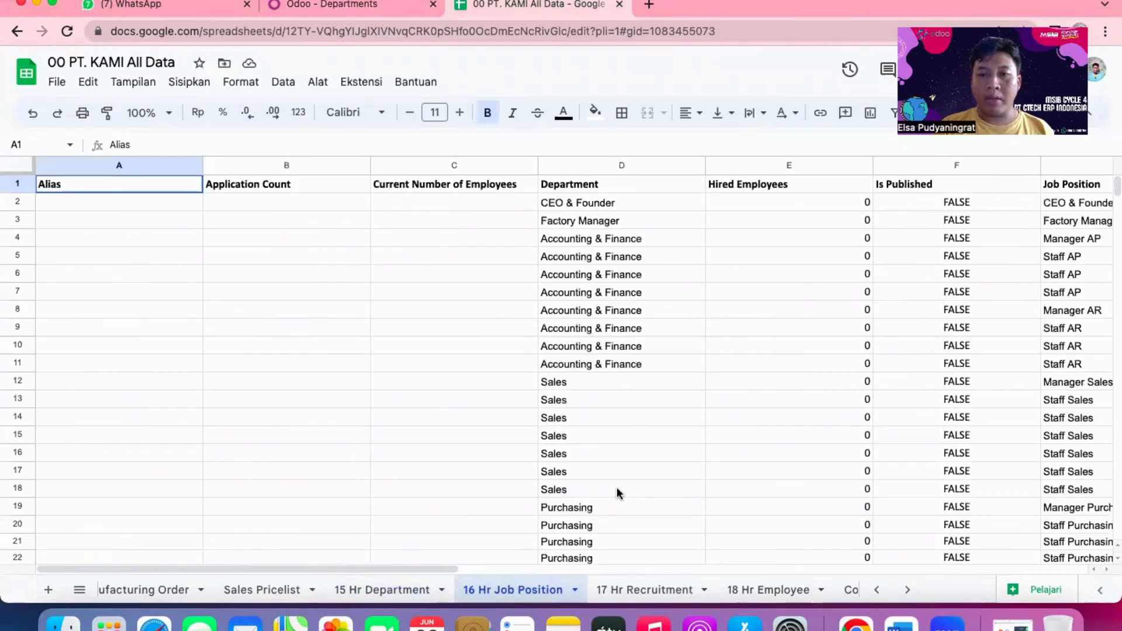
scroll(616, 492, right, 1)
scroll(618, 493, right, 3)
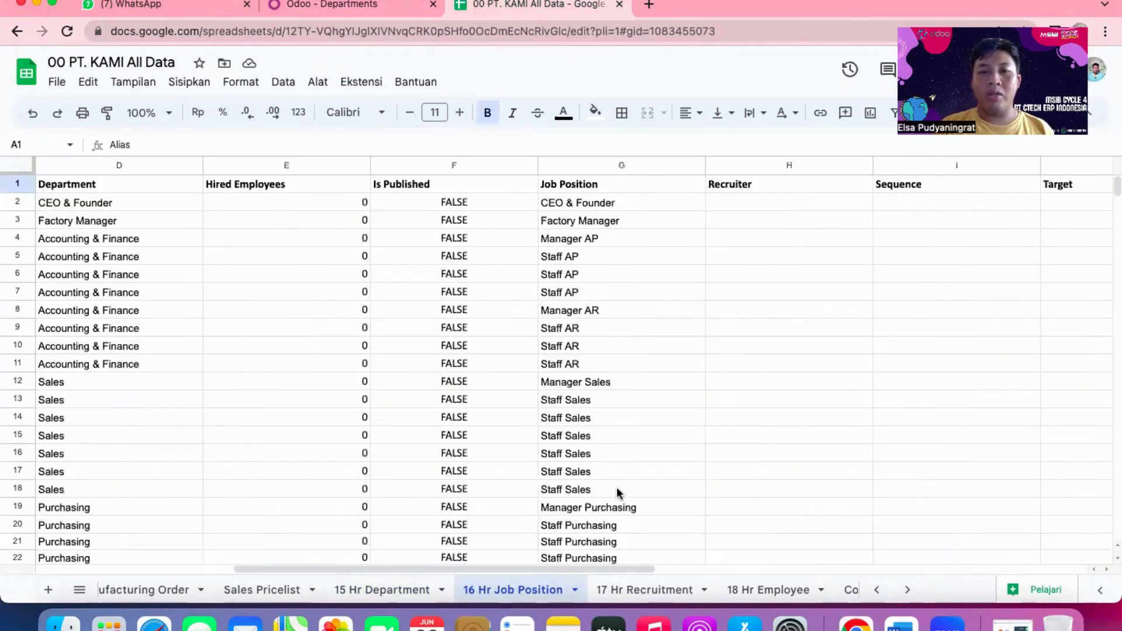
scroll(616, 494, right, 1)
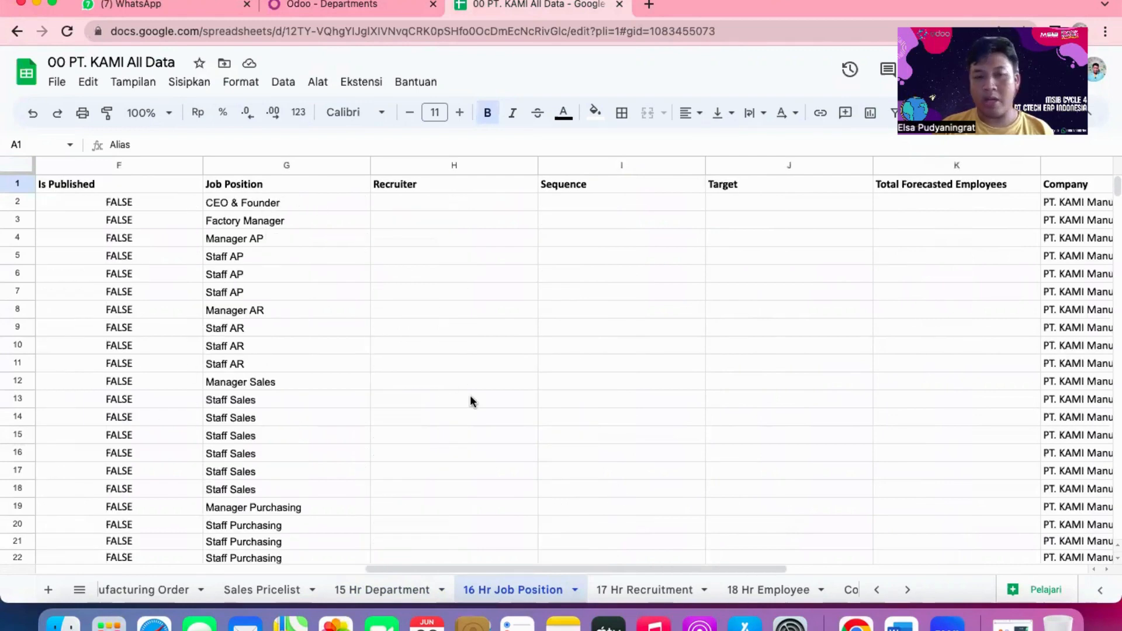
scroll(469, 395, right, 4)
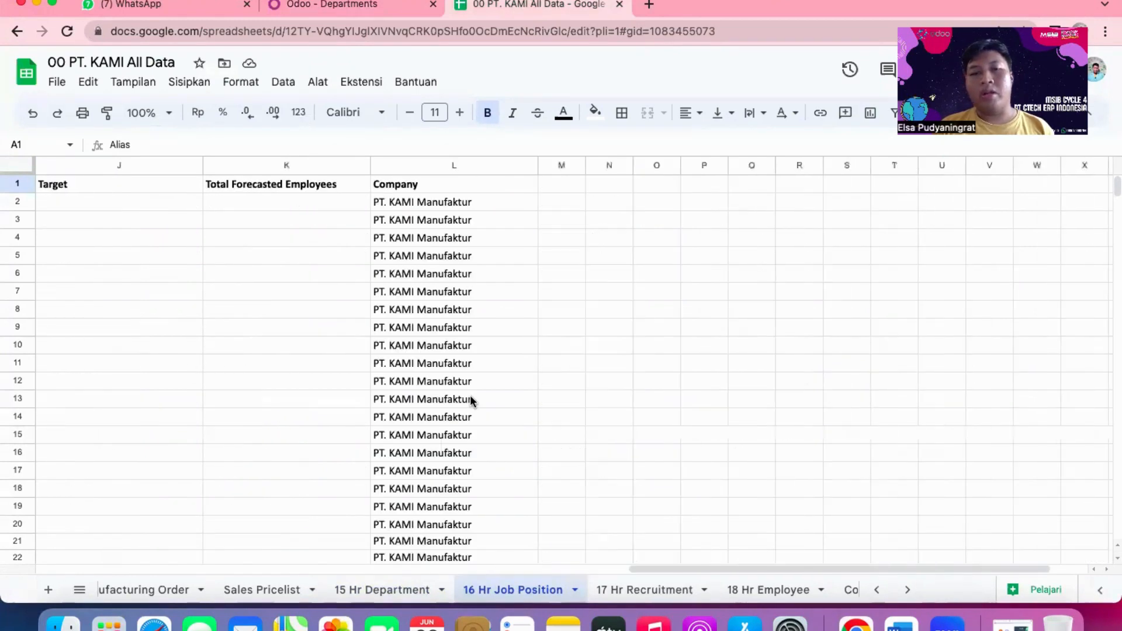
scroll(469, 395, left, 9)
scroll(470, 395, right, 10)
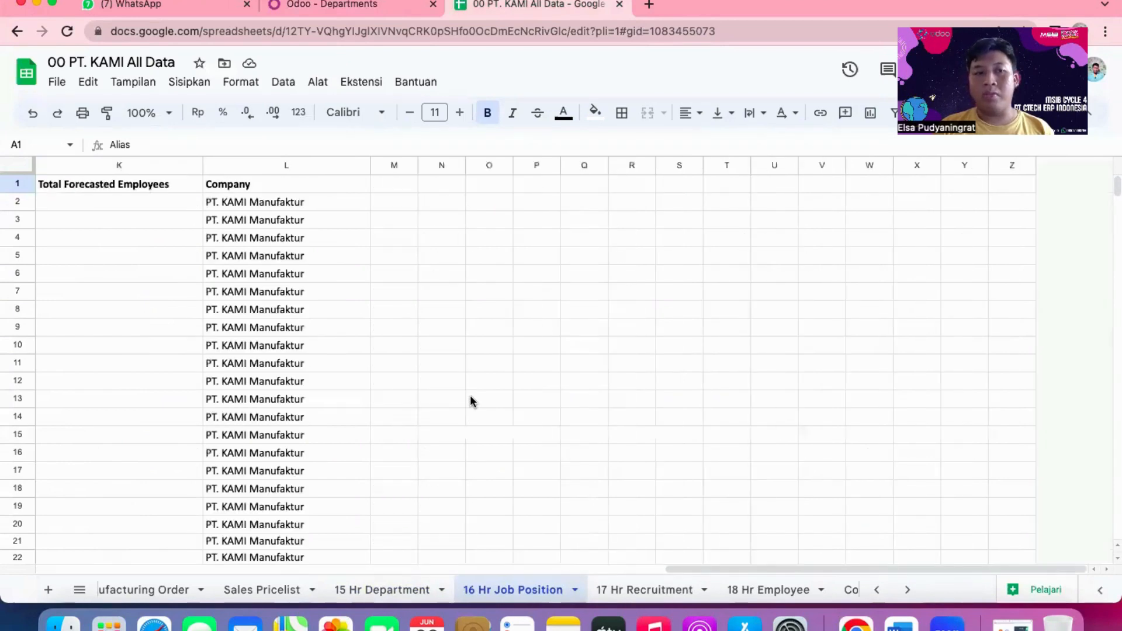
scroll(470, 395, left, 10)
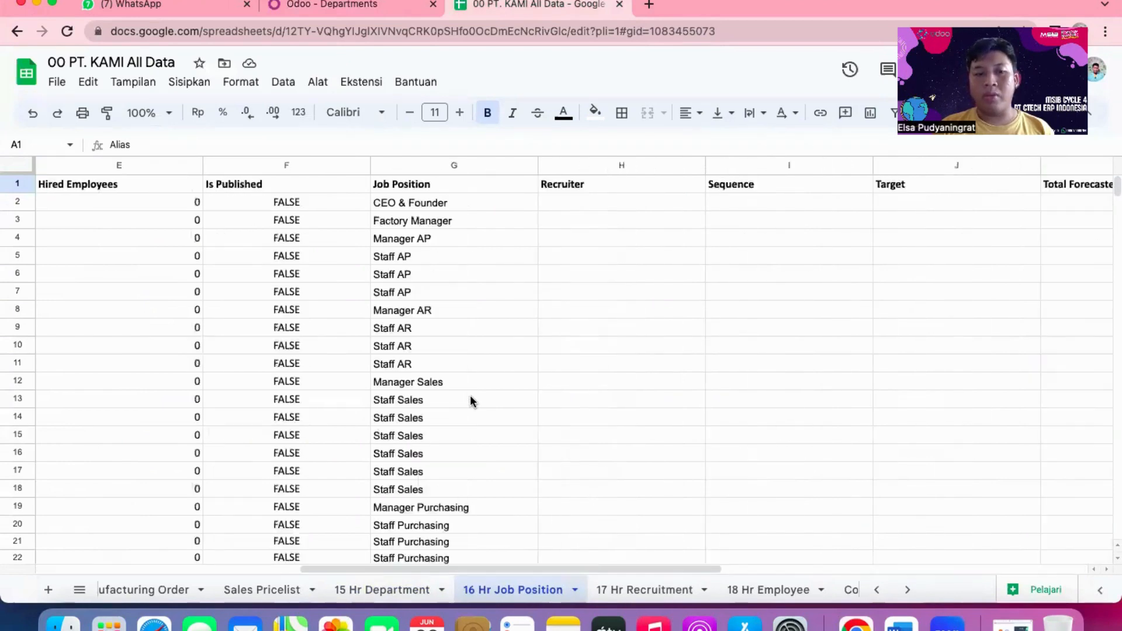
Step: Switch to Odoo and open the Job Positions overview in the Recruitment application
click(342, 4)
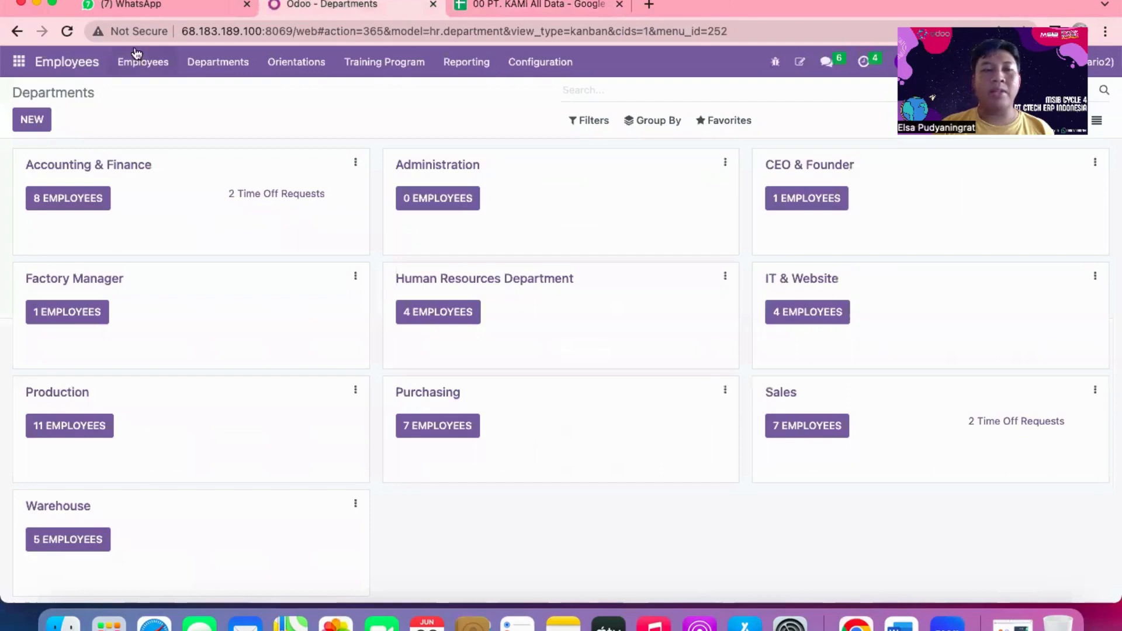
click(28, 62)
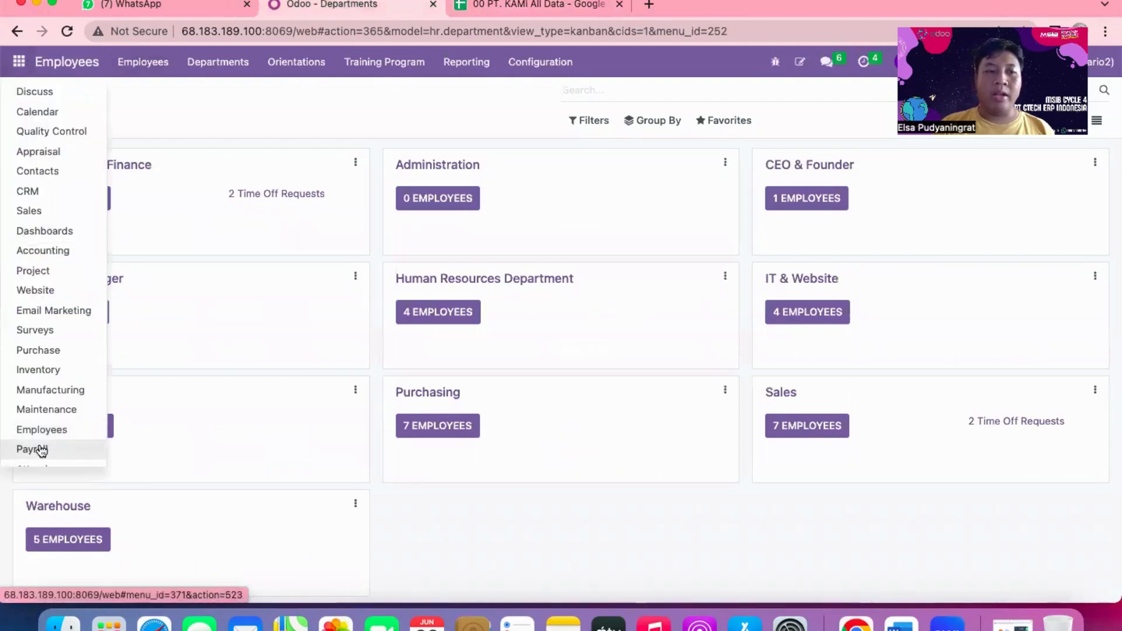
scroll(41, 451, down, 3)
click(49, 354)
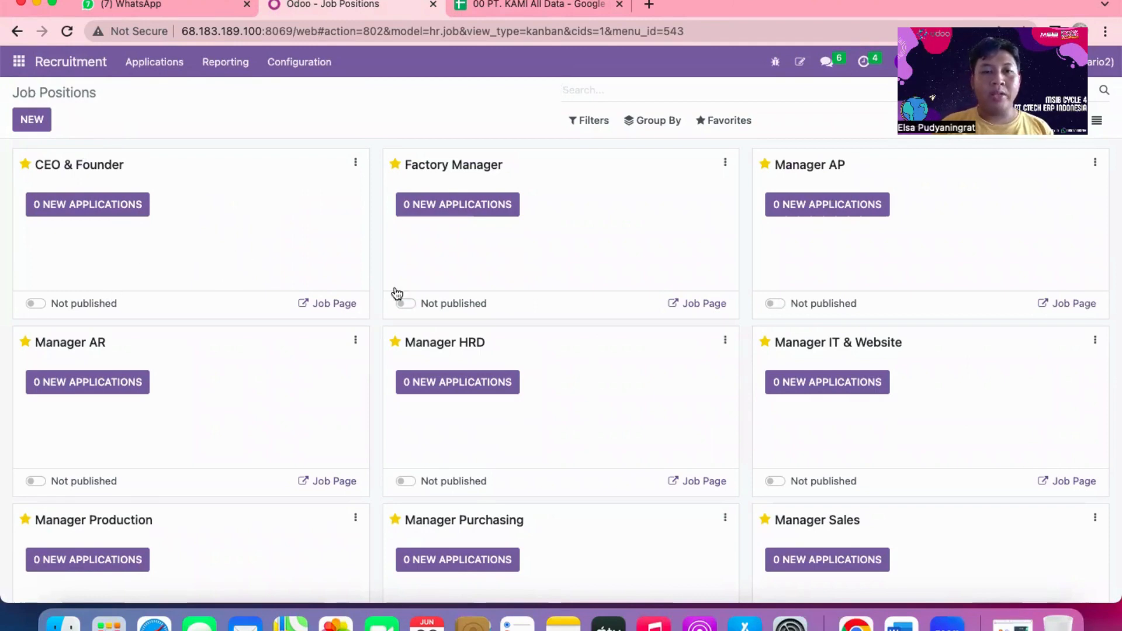
Step: Review all the job position cards in the Recruitment overview, from CEO & Founder to Staff Accounting
scroll(196, 357, down, 20)
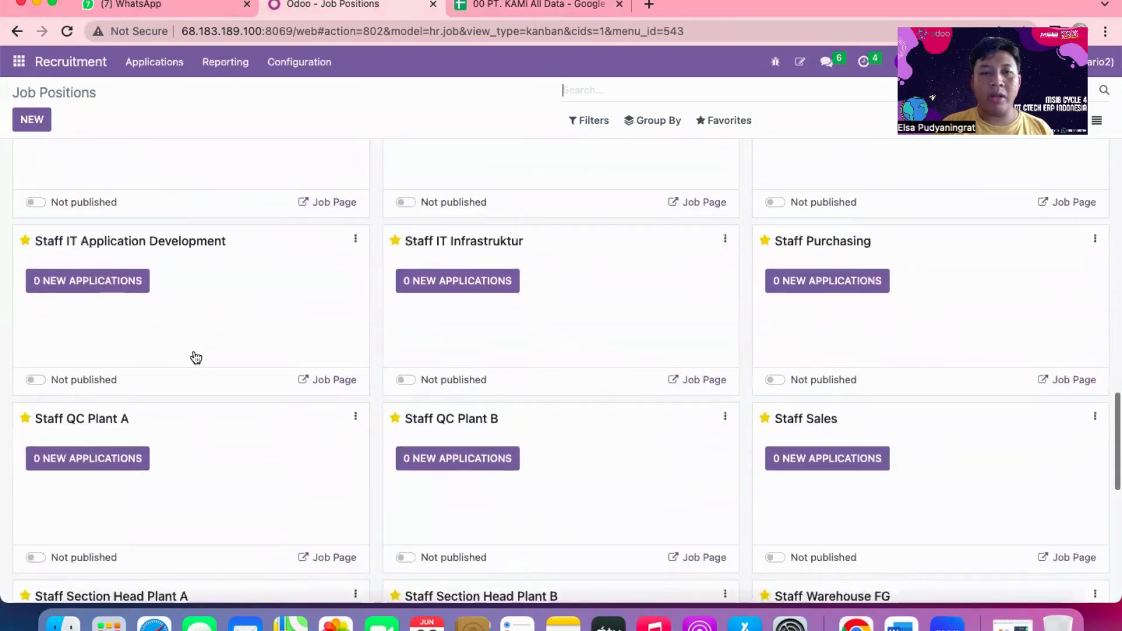
scroll(195, 358, up, 15)
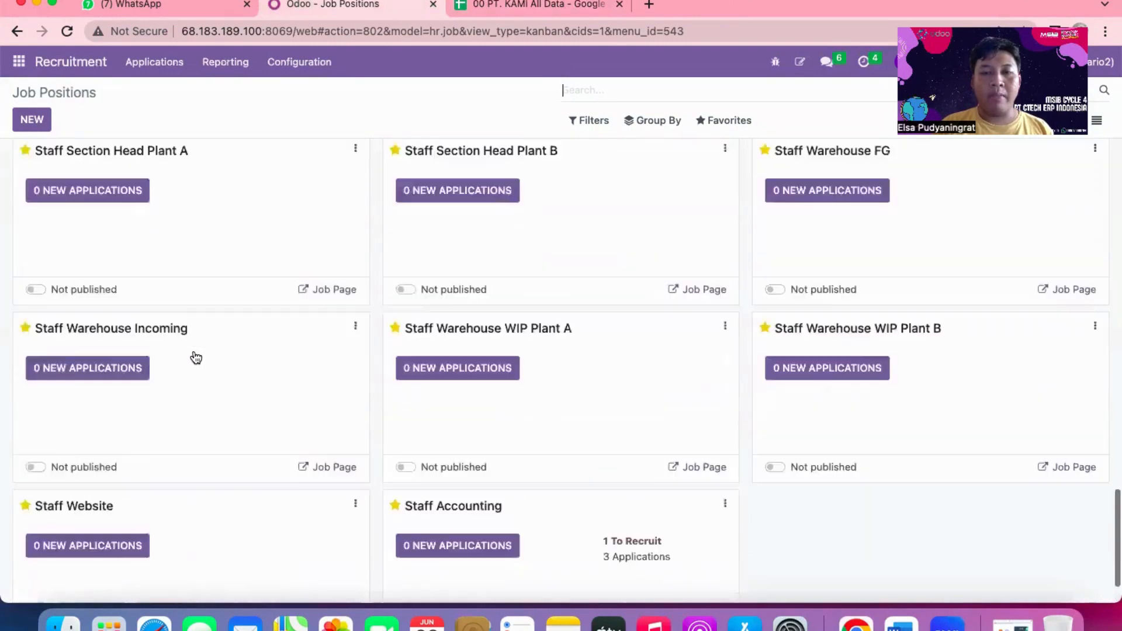
scroll(196, 357, up, 3)
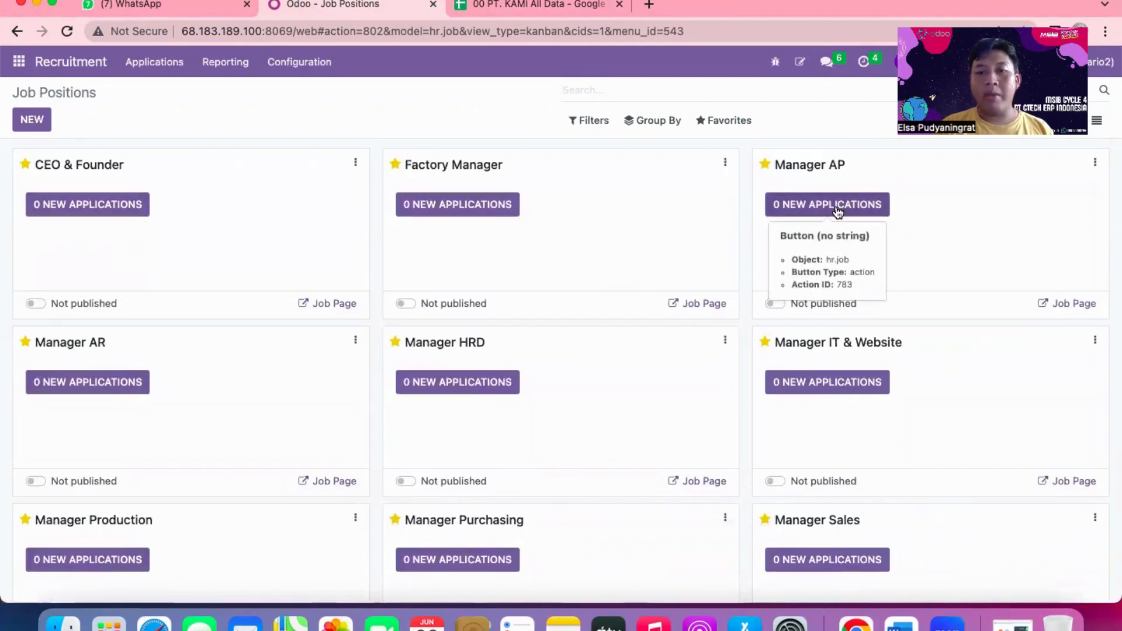
scroll(839, 212, down, 6)
scroll(838, 211, down, 5)
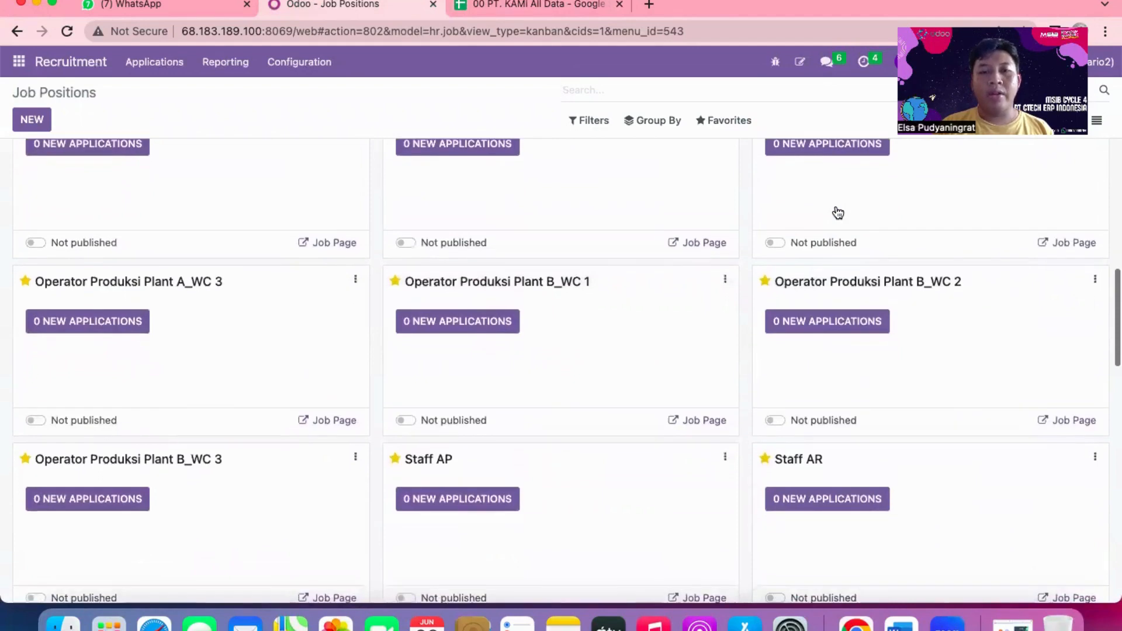
scroll(837, 211, down, 5)
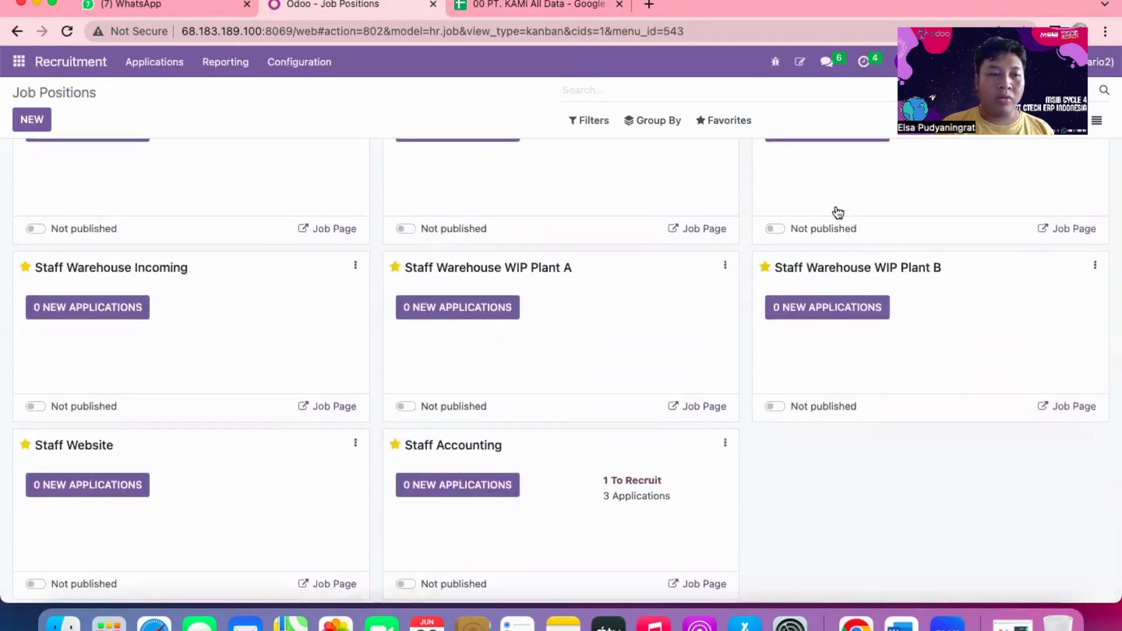
scroll(503, 393, up, 3)
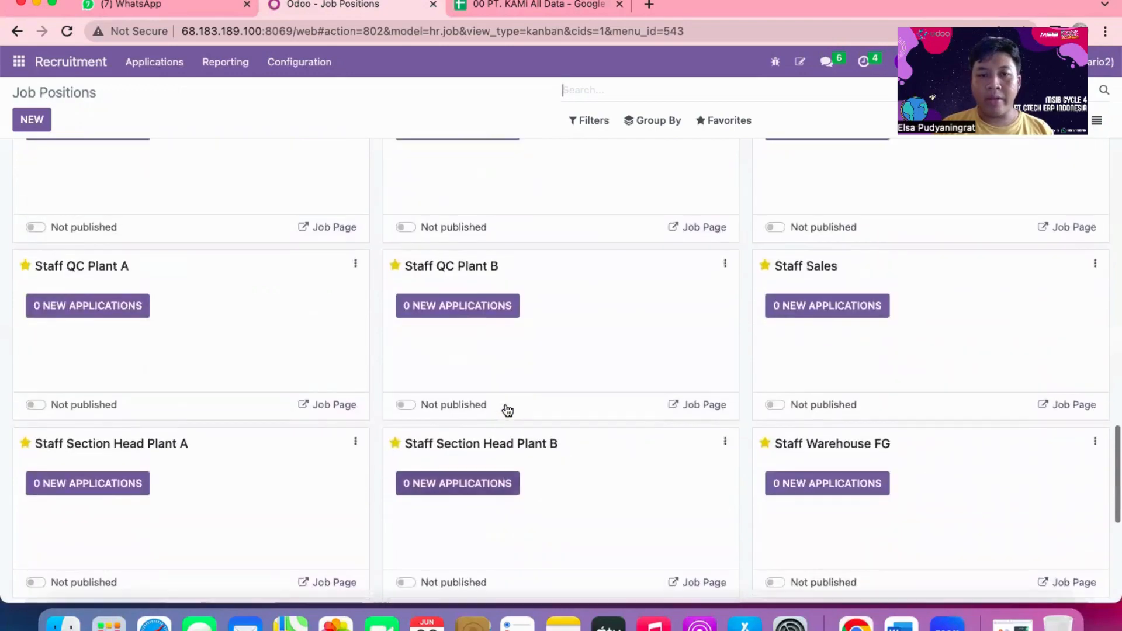
scroll(502, 376, up, 3)
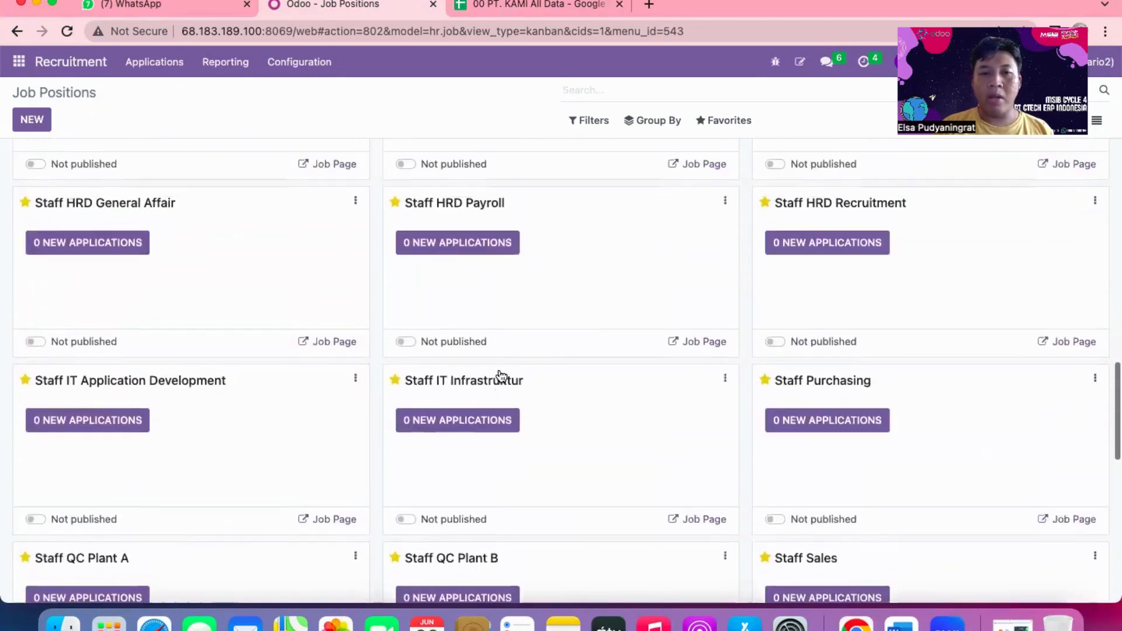
scroll(502, 376, up, 3)
scroll(501, 376, up, 5)
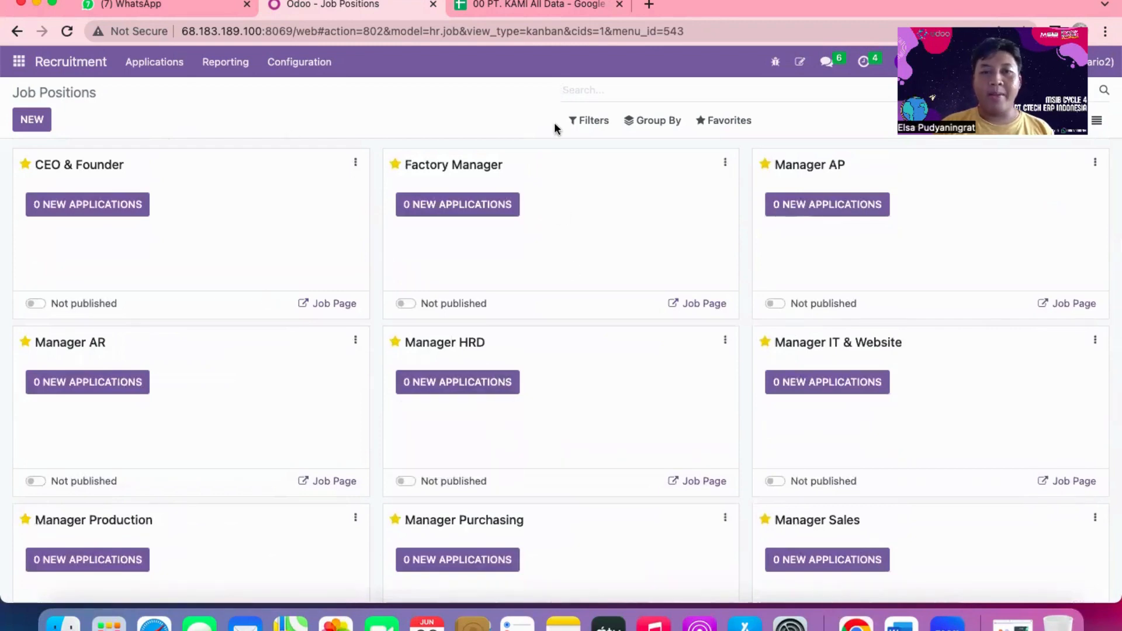
Step: Switch to the 00 PT. KAMI All Data spreadsheet and examine all applicant columns of the 17 Hr Recruitment sheet
click(537, 6)
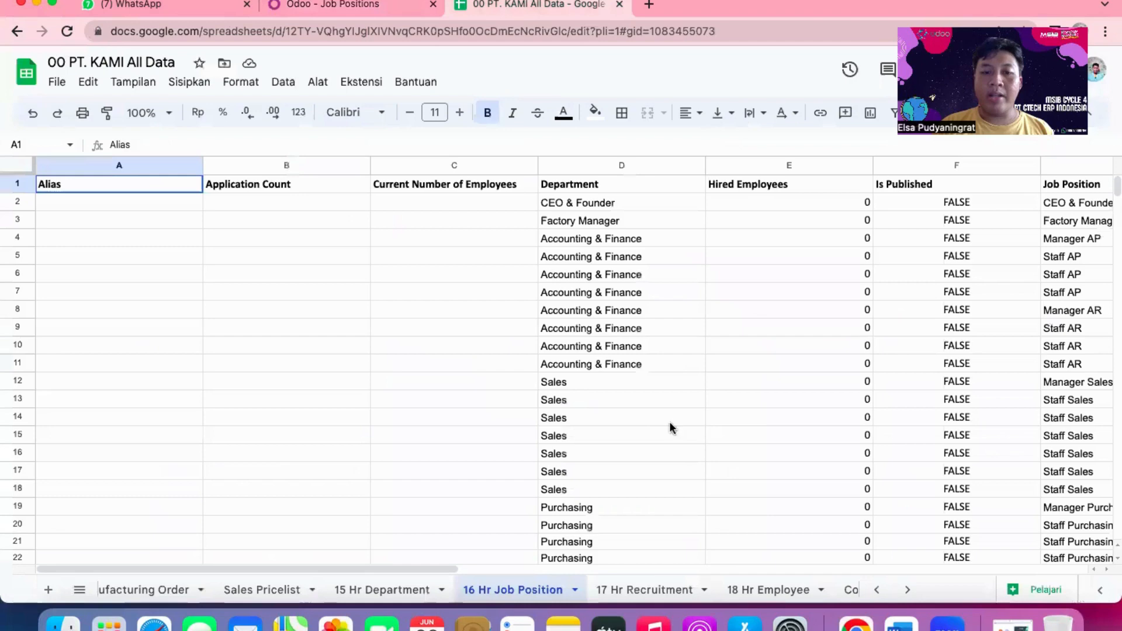
click(650, 591)
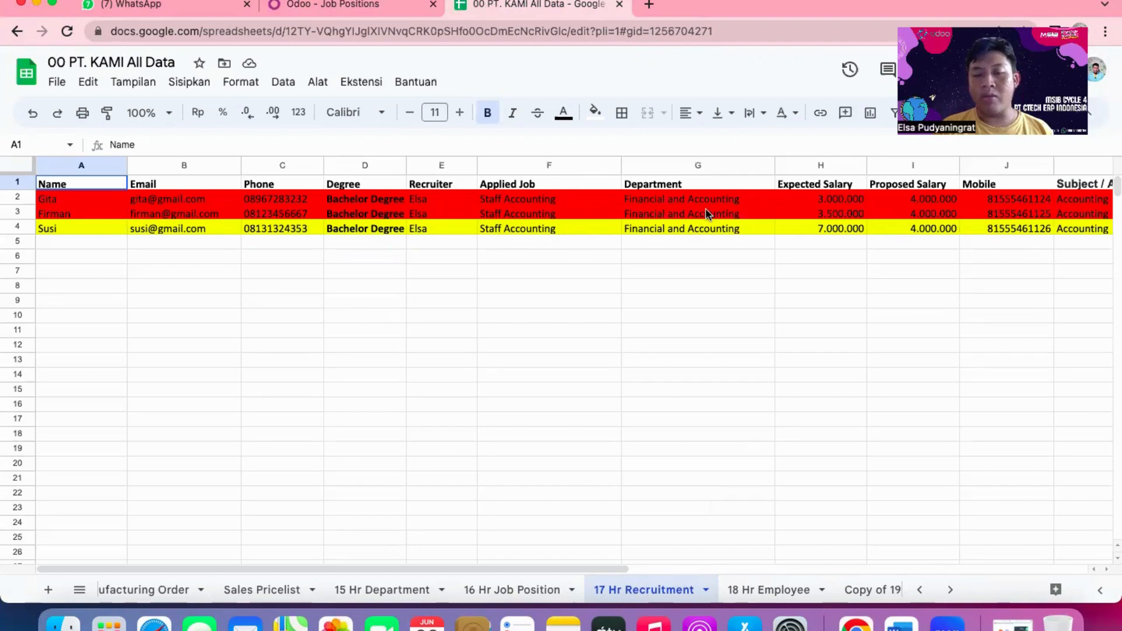
scroll(708, 213, right, 4)
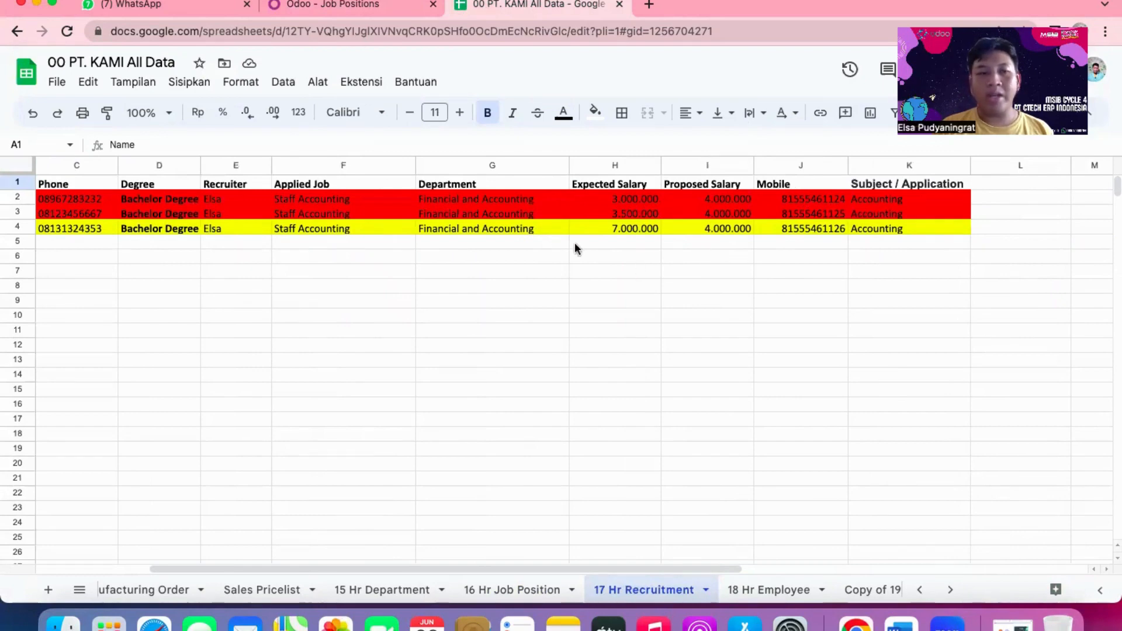
scroll(543, 242, left, 4)
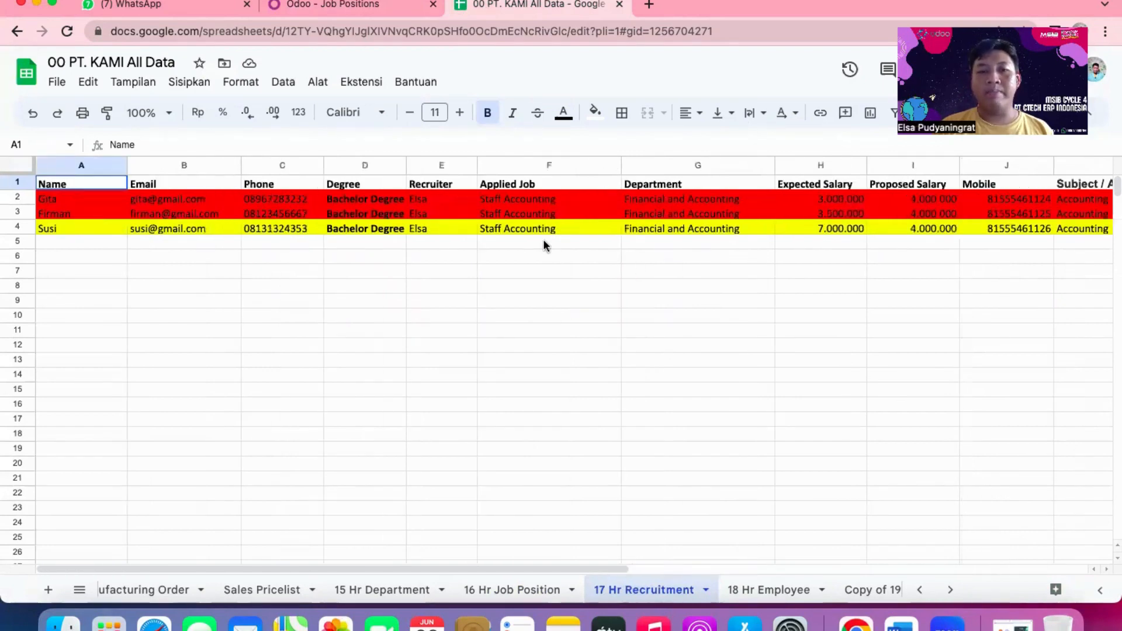
scroll(543, 244, right, 8)
scroll(543, 244, left, 8)
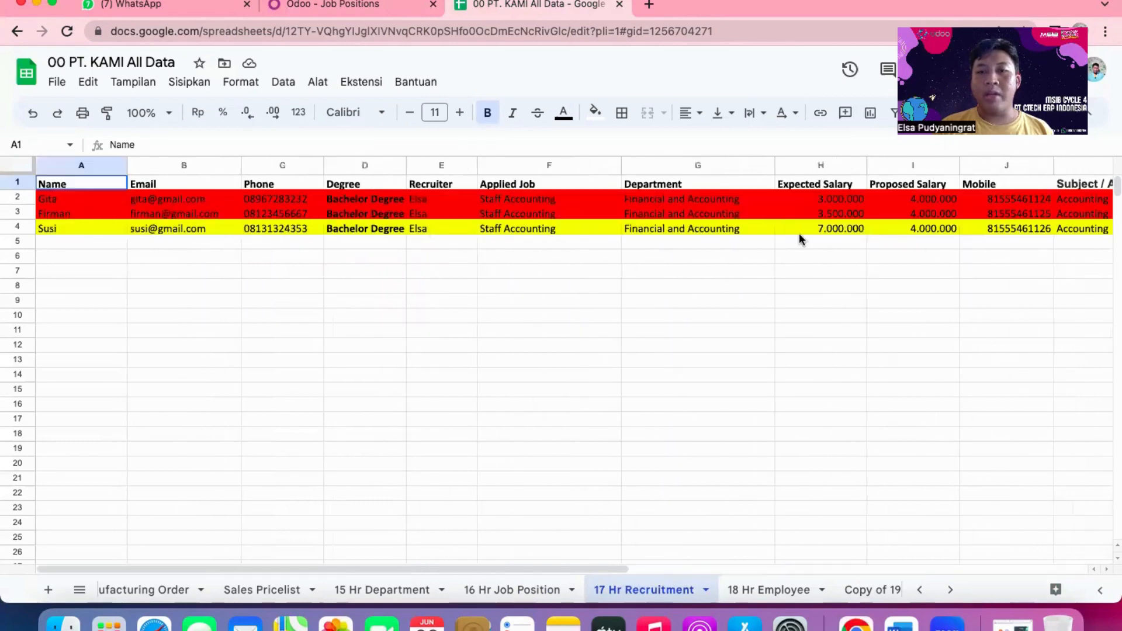
scroll(800, 239, right, 8)
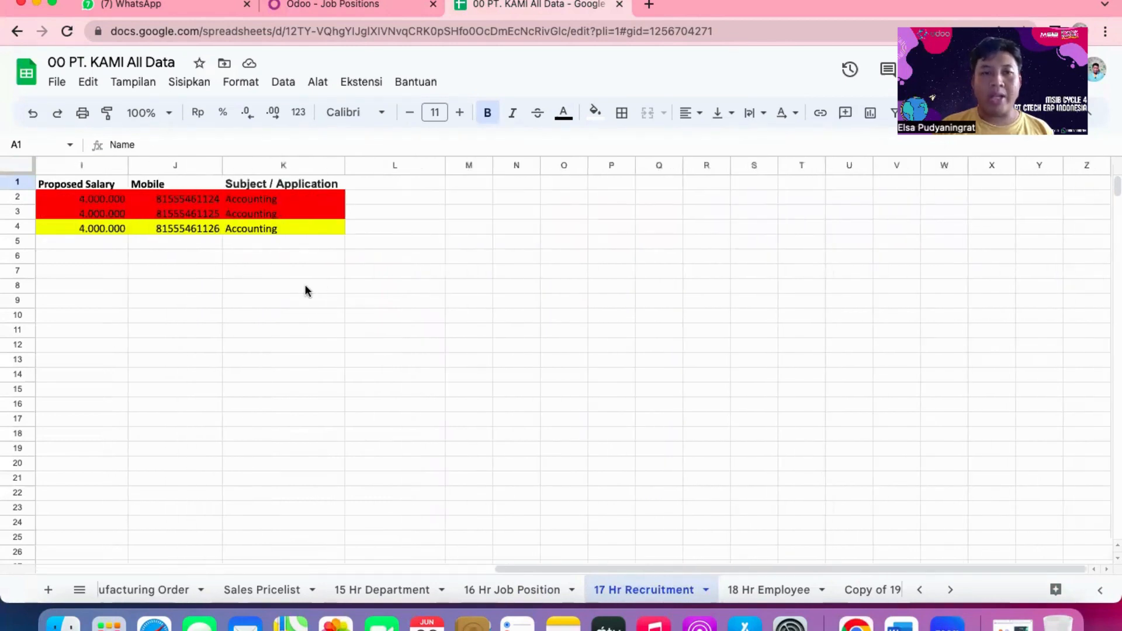
scroll(305, 287, left, 8)
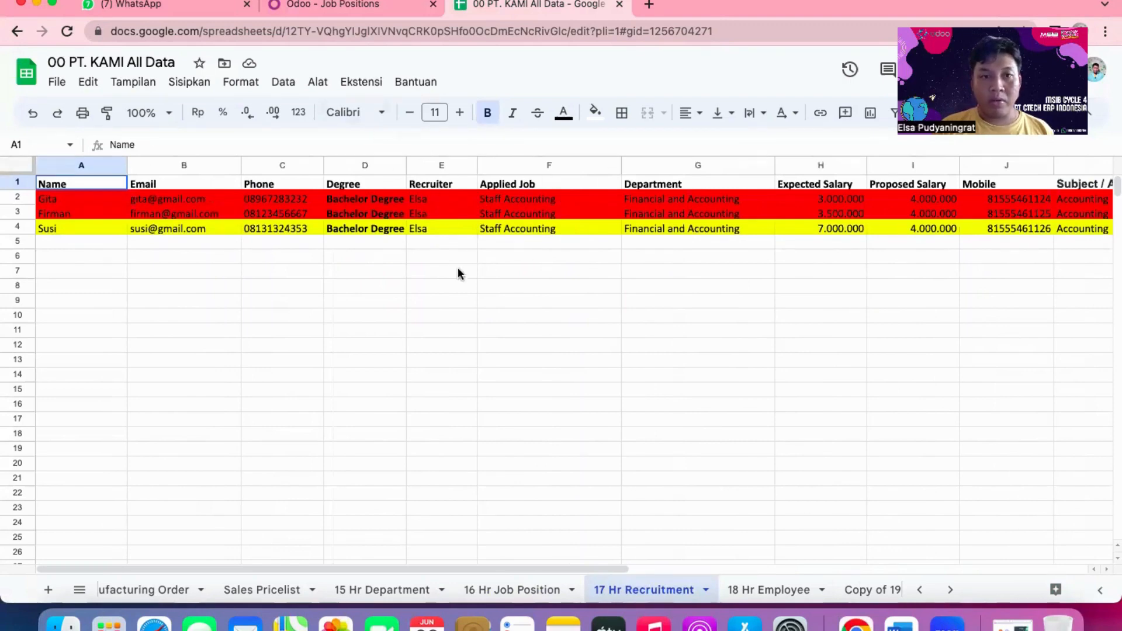
Step: Switch to Odoo and display the Recruitment applications as a kanban board grouped by stage
click(335, 7)
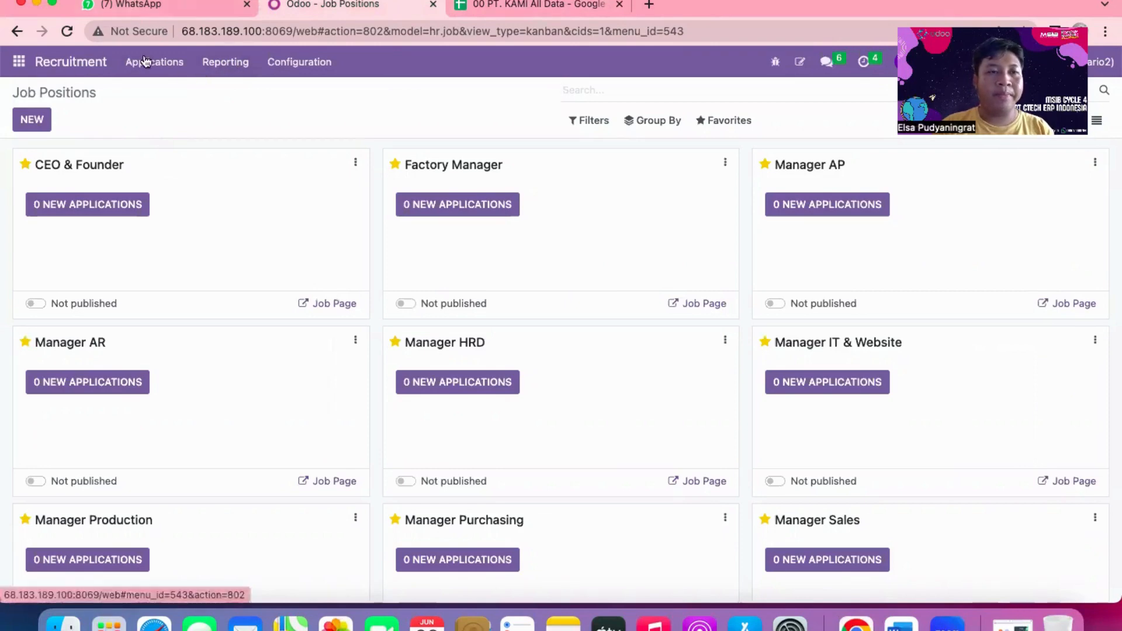
click(158, 69)
click(161, 111)
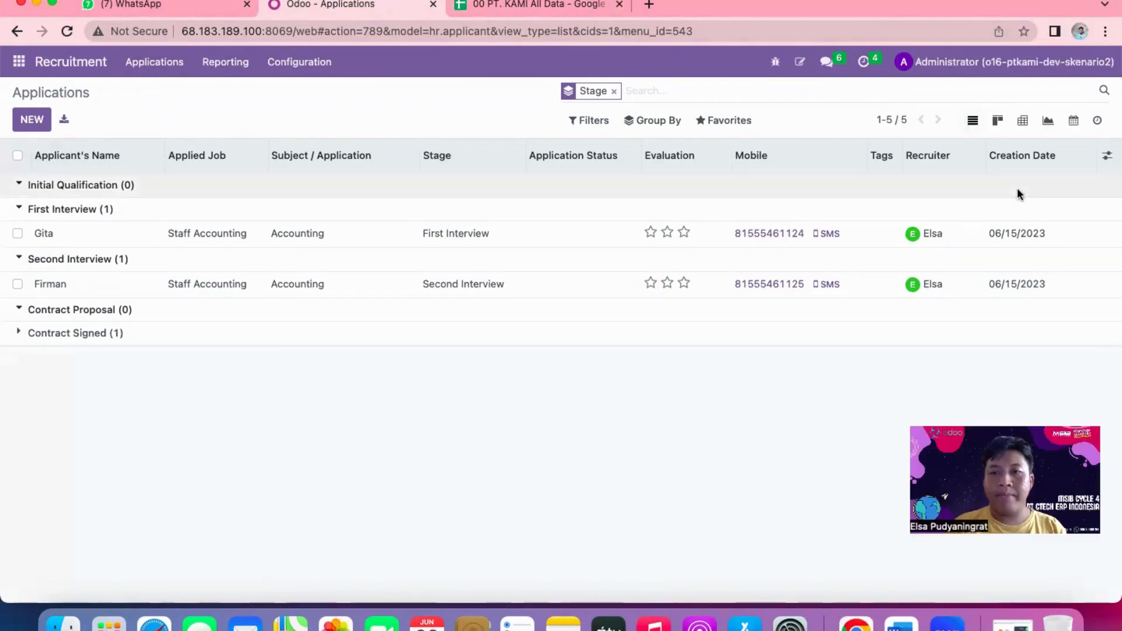
click(997, 121)
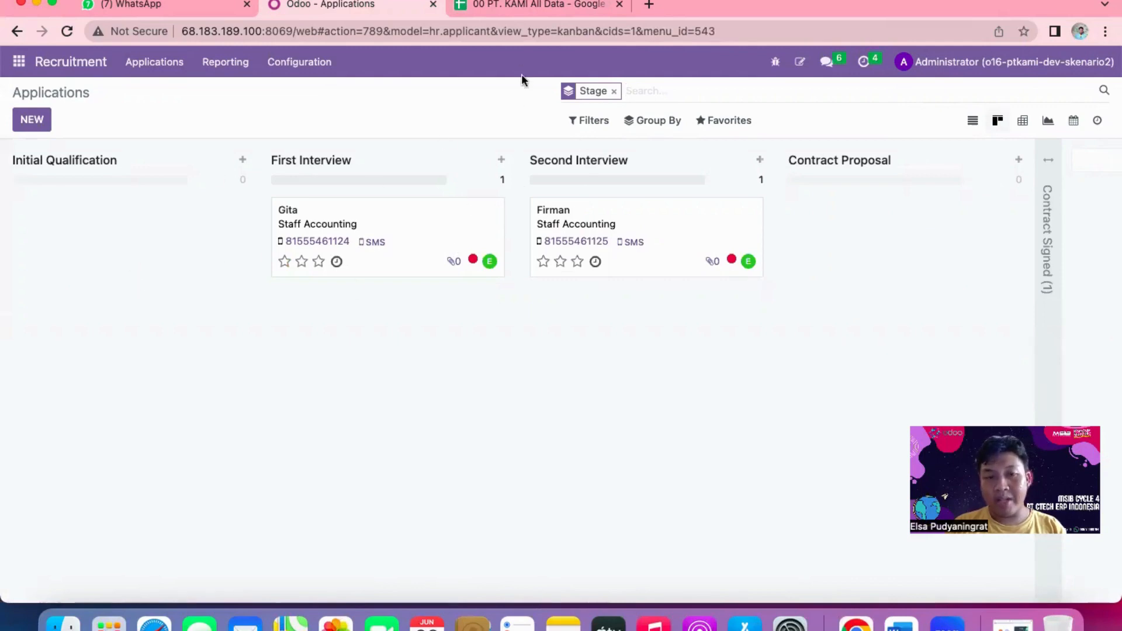
Step: Move both interview-stage applicants to Initial Qualification and back, one to First Interview and the other to Second Interview
drag(423, 229, 162, 234)
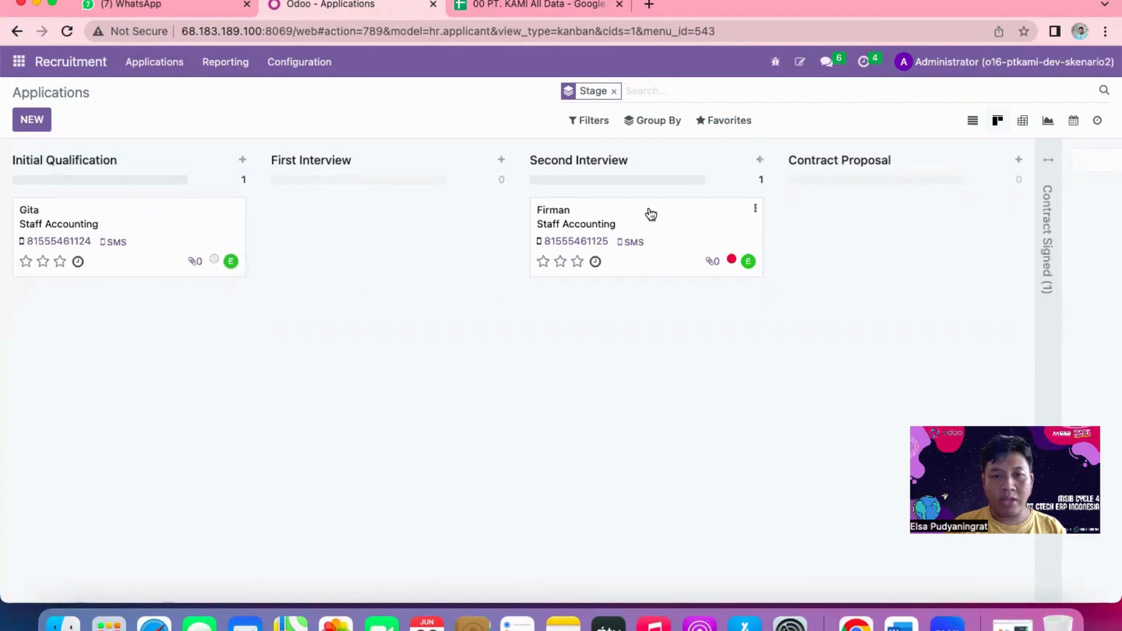
drag(650, 213, 60, 320)
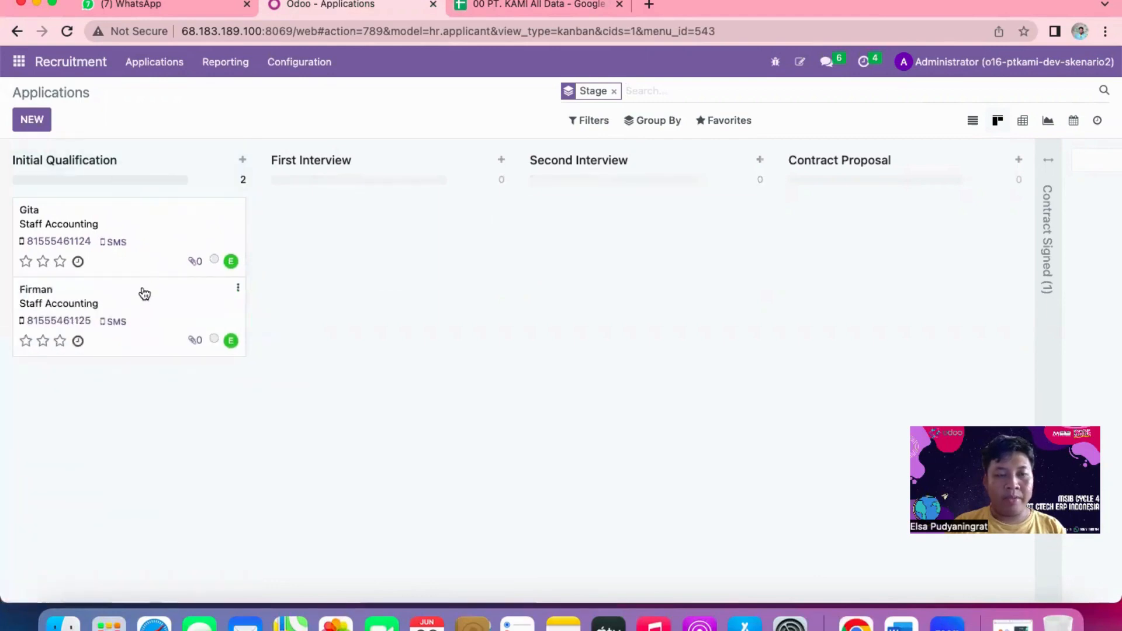
drag(142, 293, 627, 204)
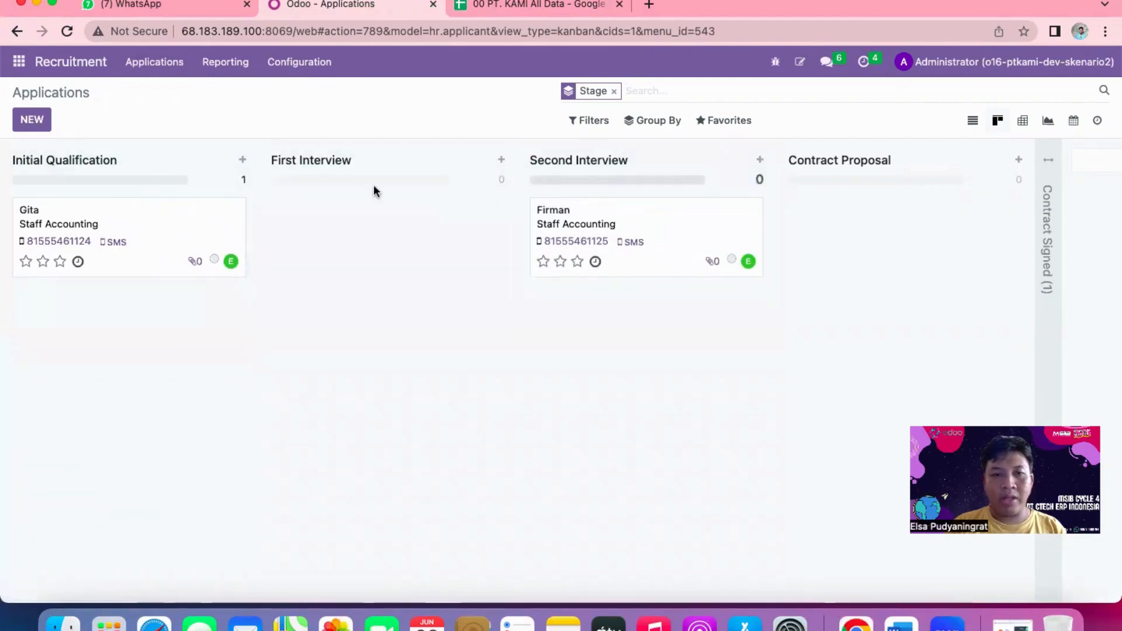
drag(187, 220, 461, 217)
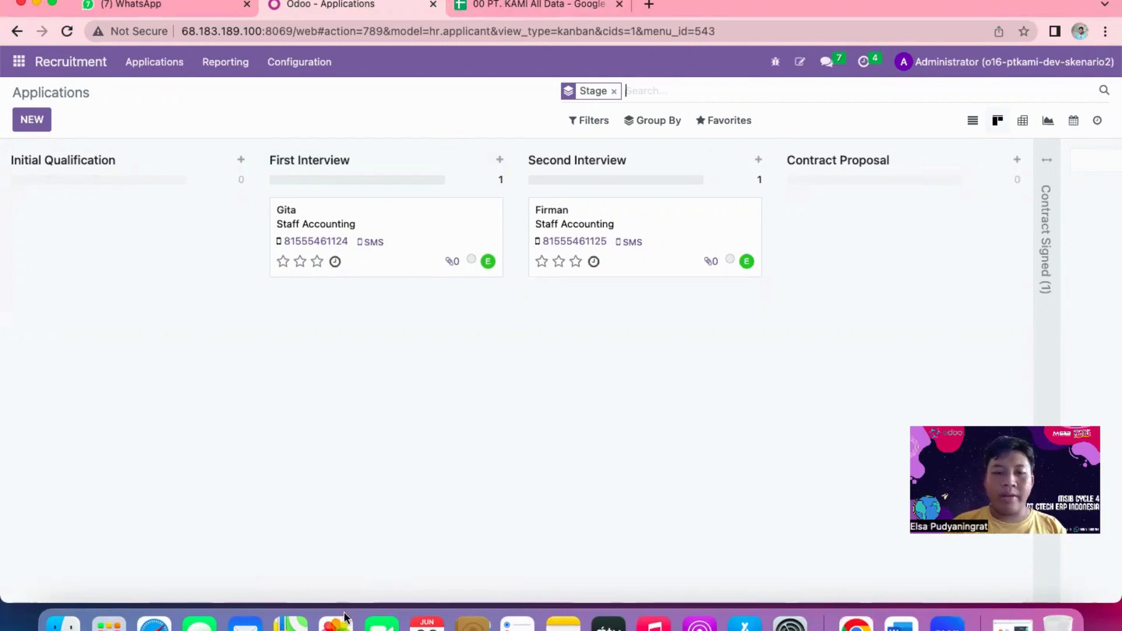
Step: Switch to the 00 PT. KAMI All Data spreadsheet and examine the 18 Hr Employee sheet's columns from External ID to Company
click(506, 6)
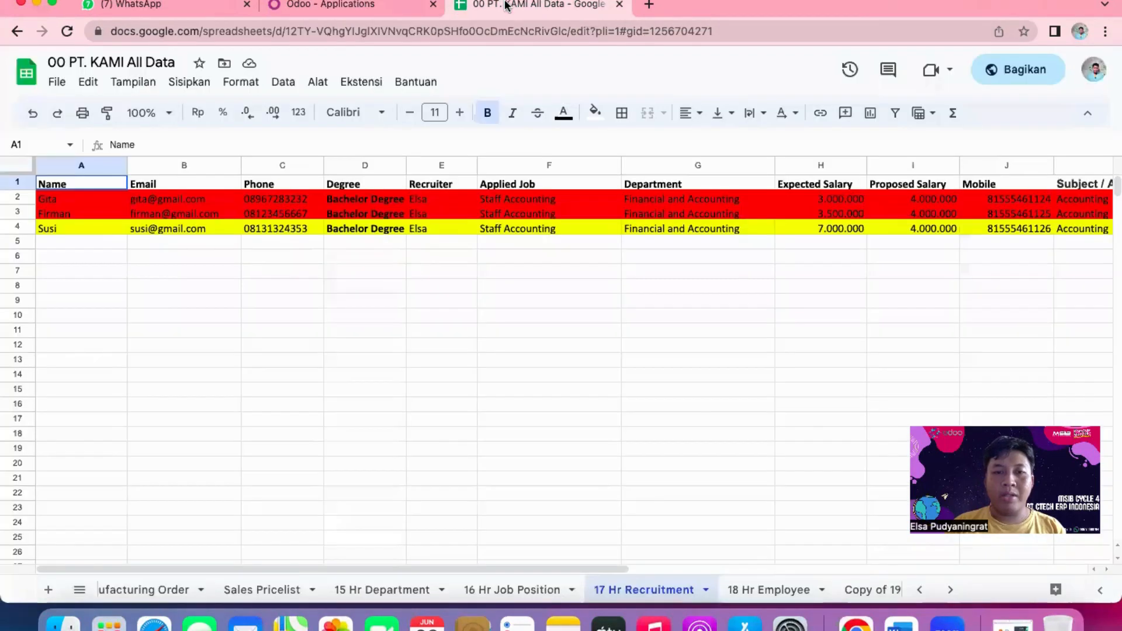
click(768, 602)
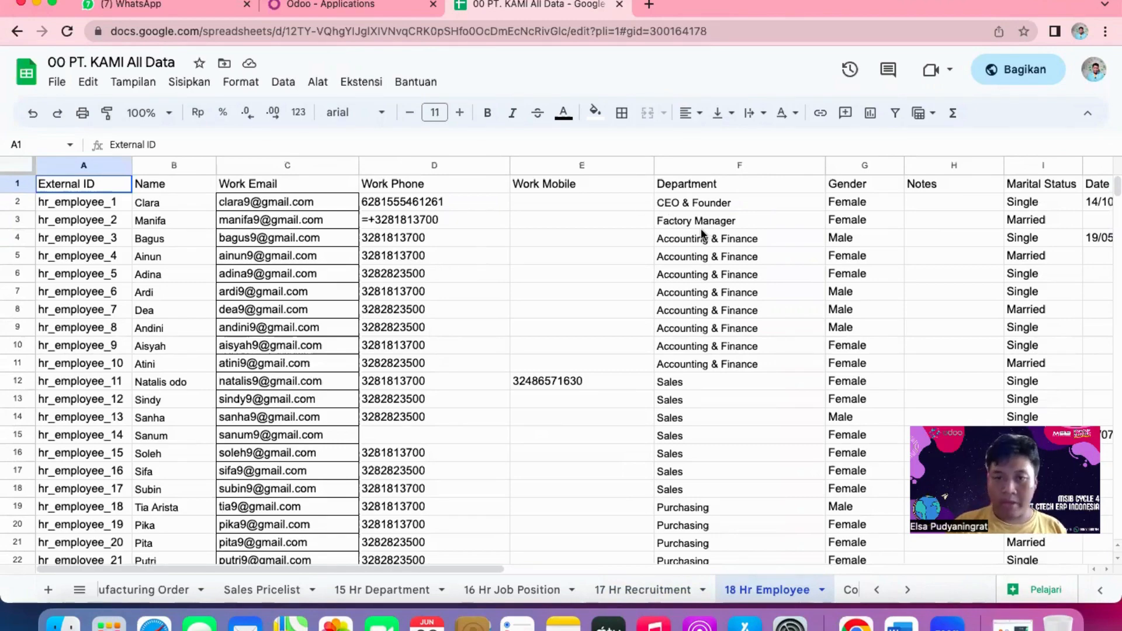
scroll(702, 234, right, 2)
scroll(701, 232, right, 2)
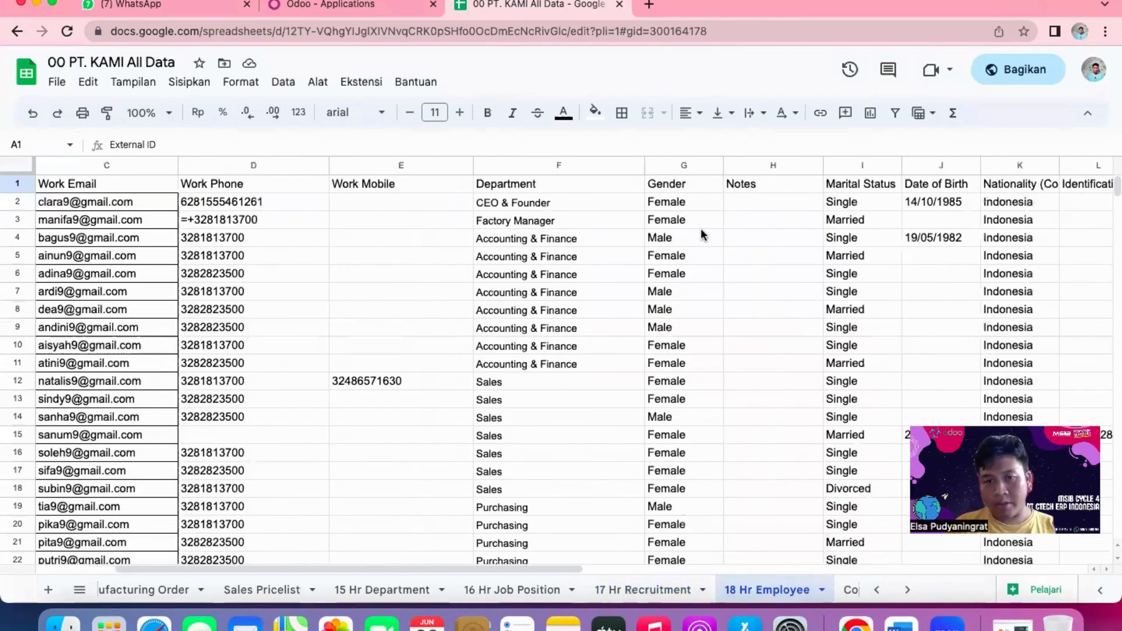
scroll(701, 234, right, 2)
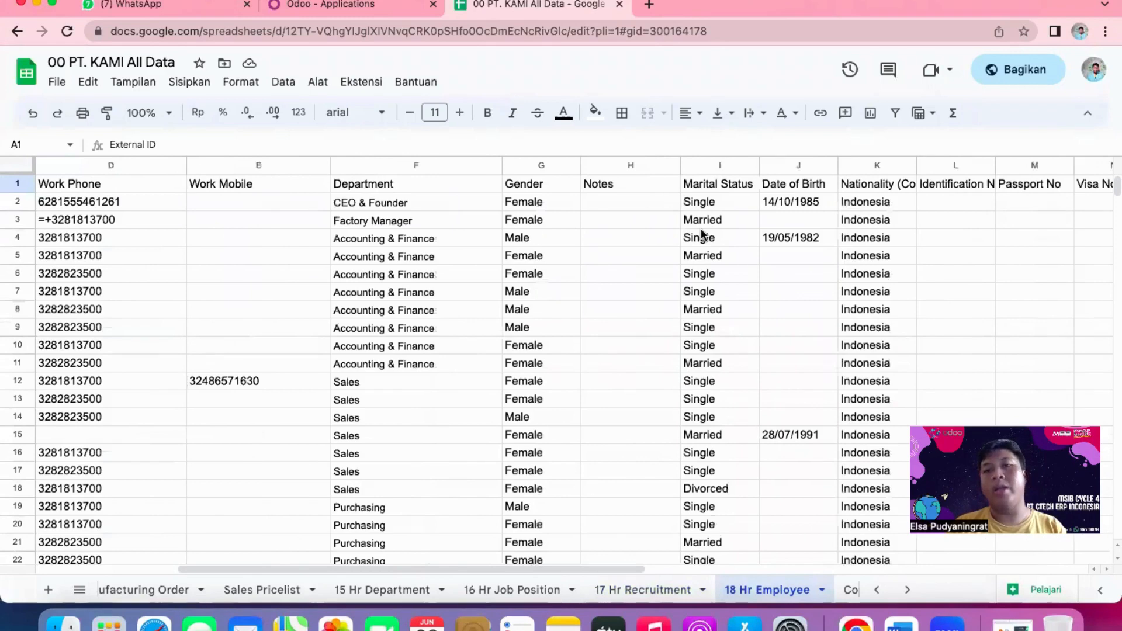
scroll(700, 233, right, 2)
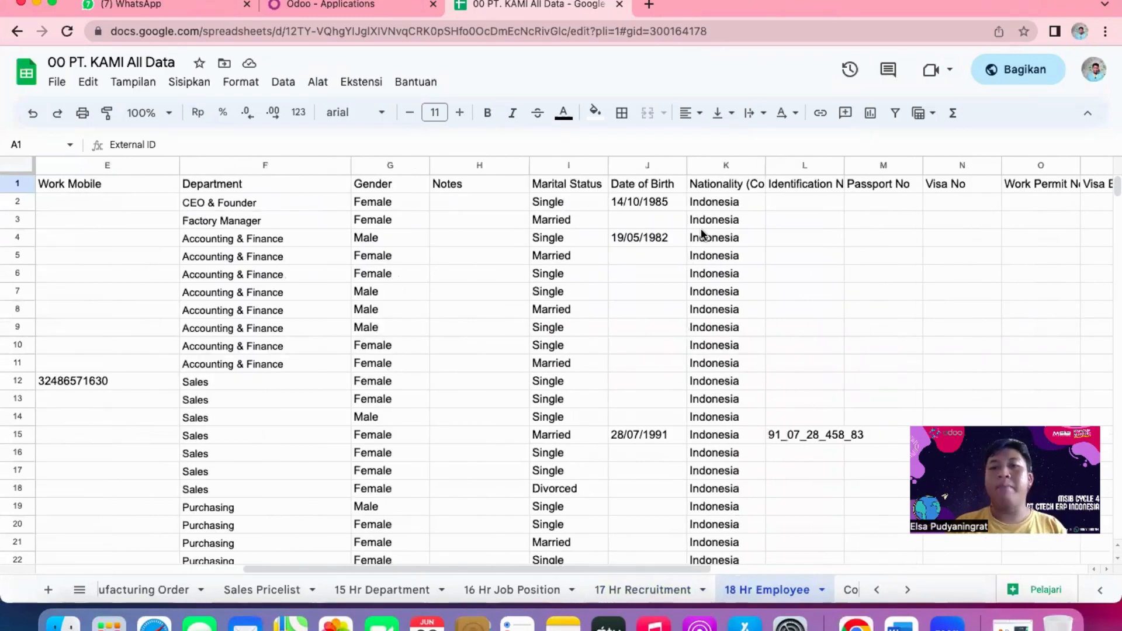
scroll(702, 234, right, 8)
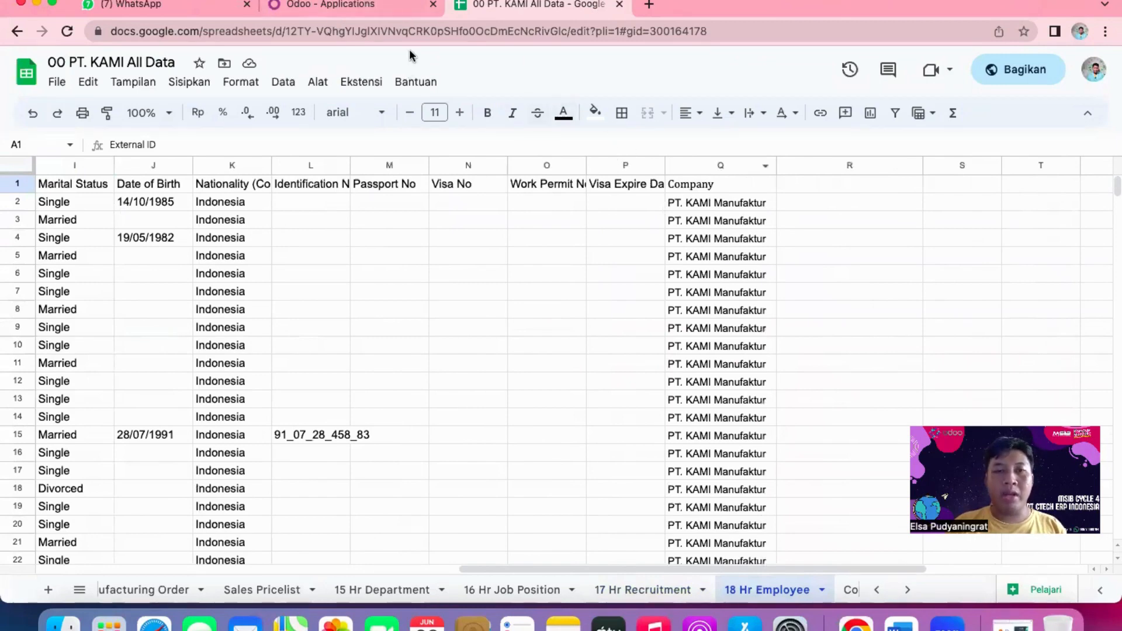
Step: Switch to Odoo, open the Employees application and review the employee cards of all departments
click(325, 8)
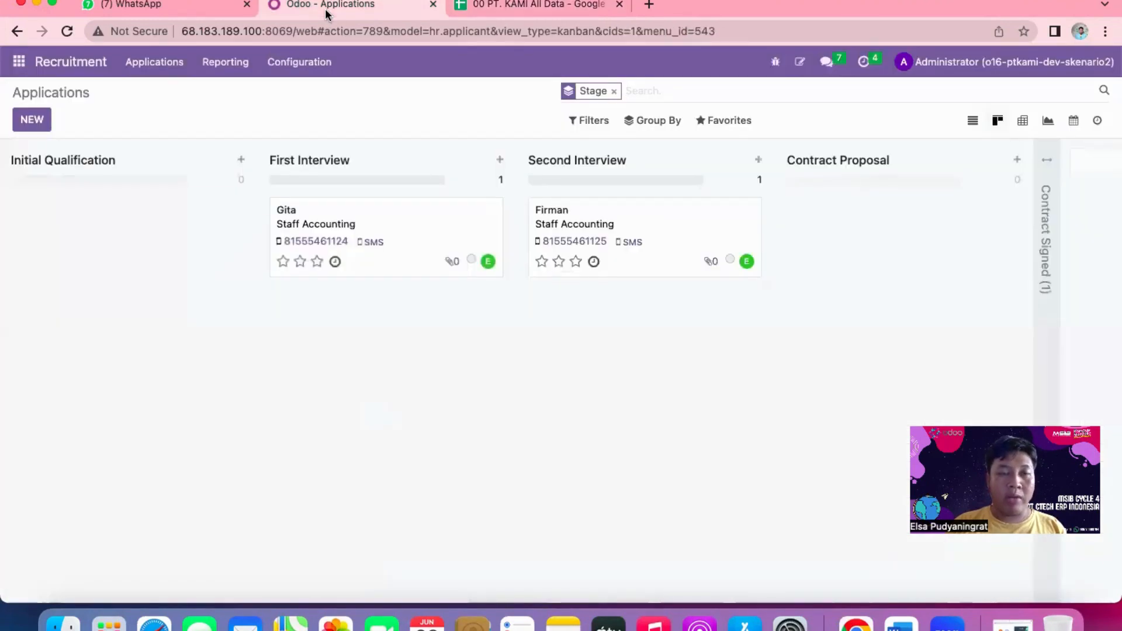
click(18, 61)
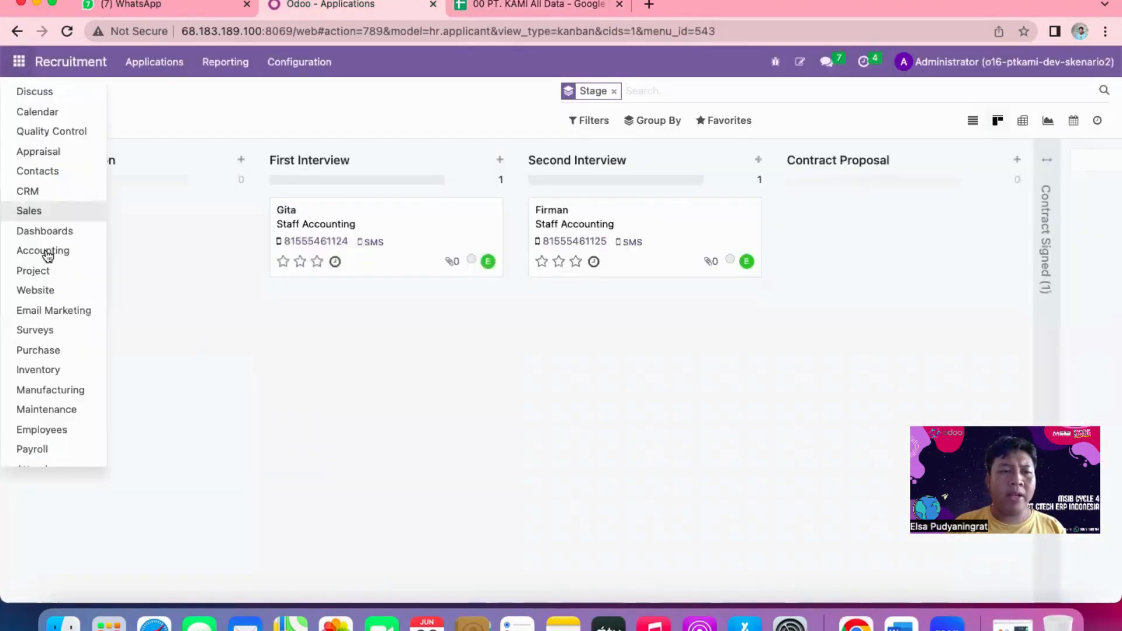
scroll(45, 251, down, 5)
click(44, 295)
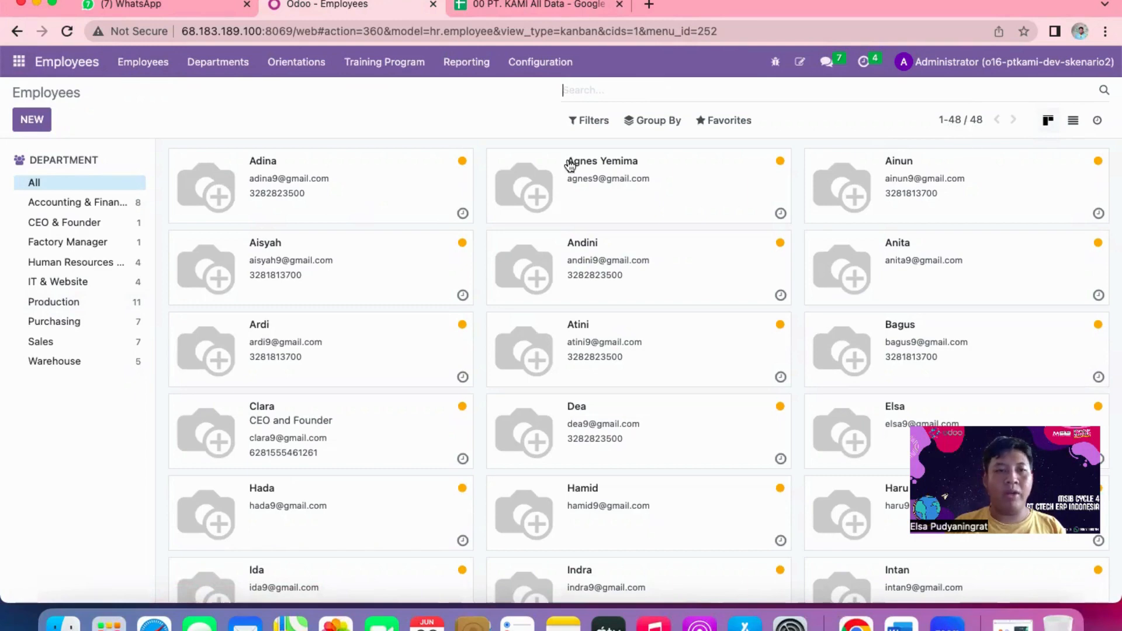
scroll(416, 199, down, 15)
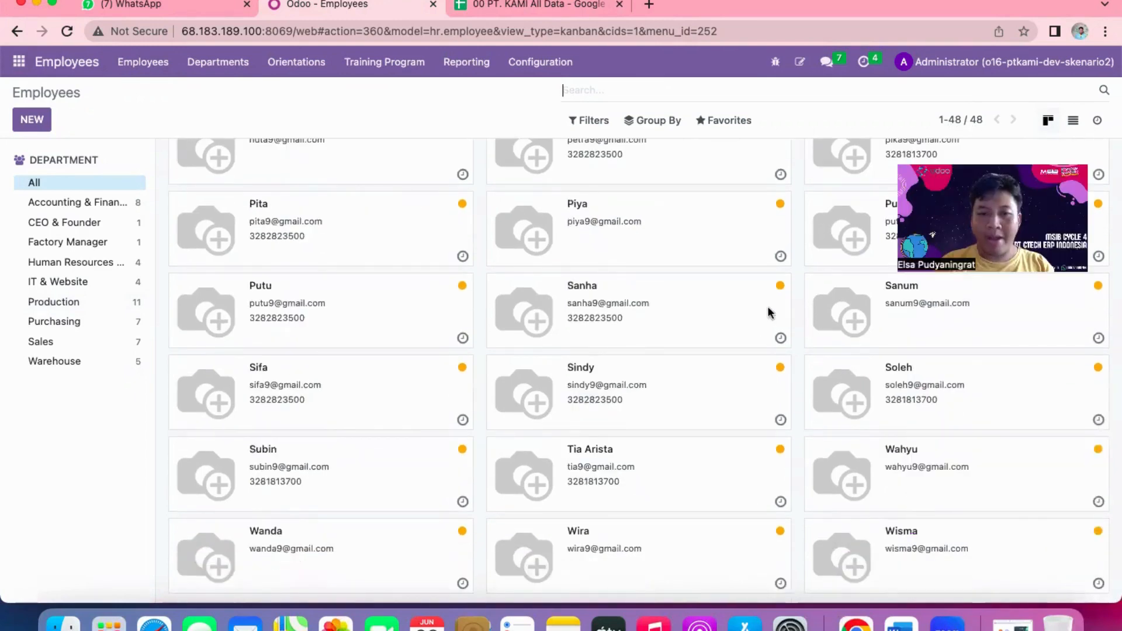
Step: Switch to the 00 PT. KAMI All Data spreadsheet and examine the Copy of 19 Hr Contract History sheet's columns from External ID to Status
scroll(644, 346, up, 15)
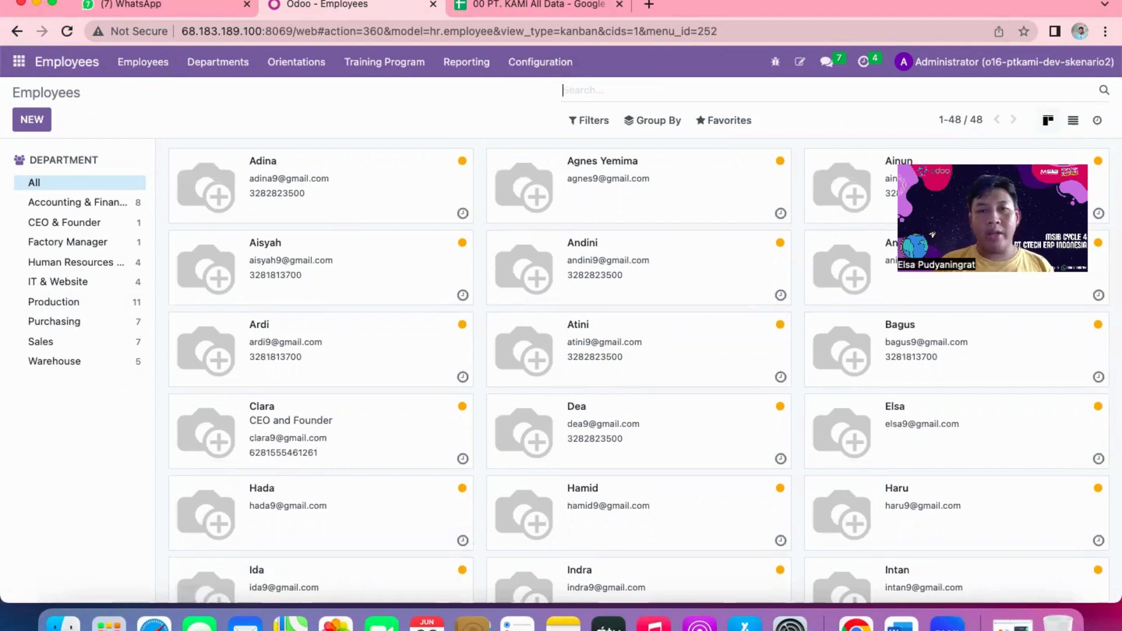
click(529, 6)
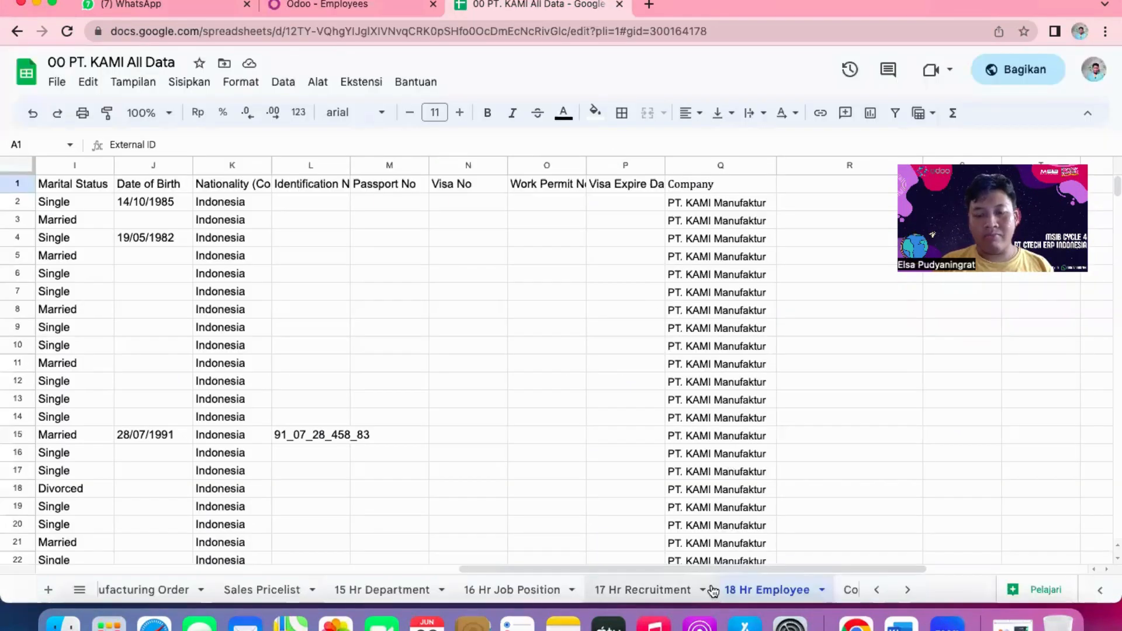
scroll(712, 590, right, 5)
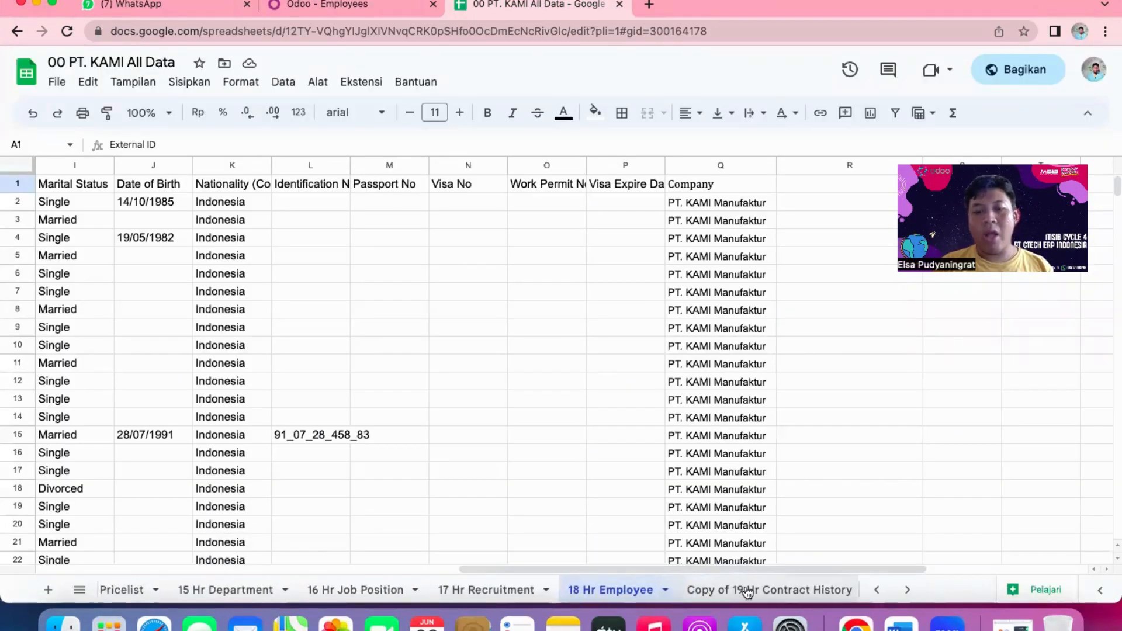
click(765, 591)
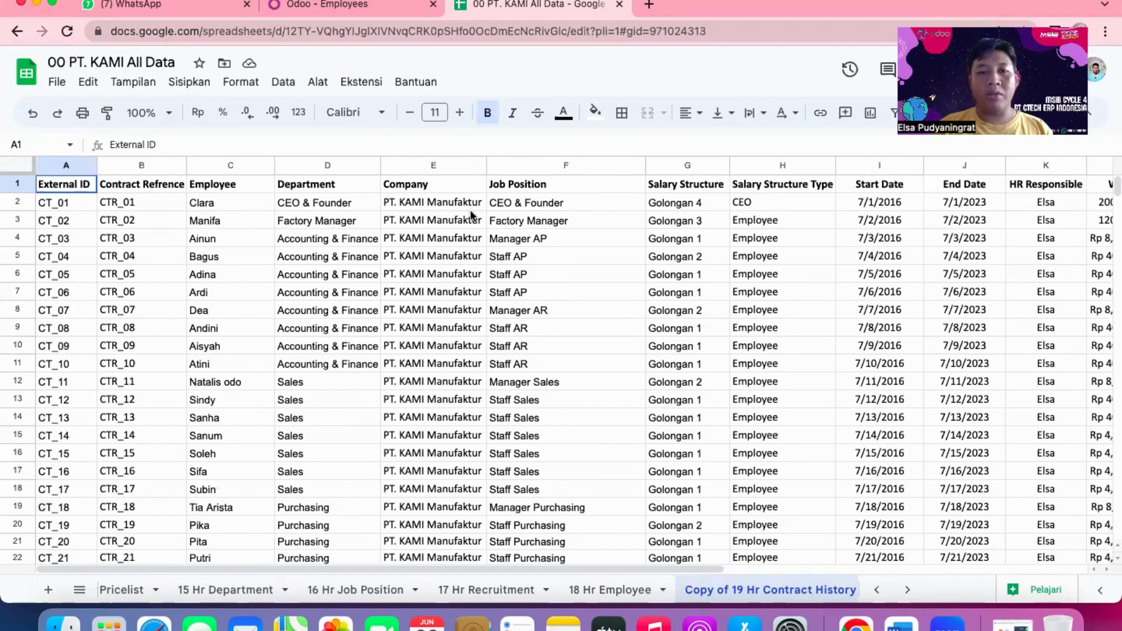
scroll(671, 242, right, 5)
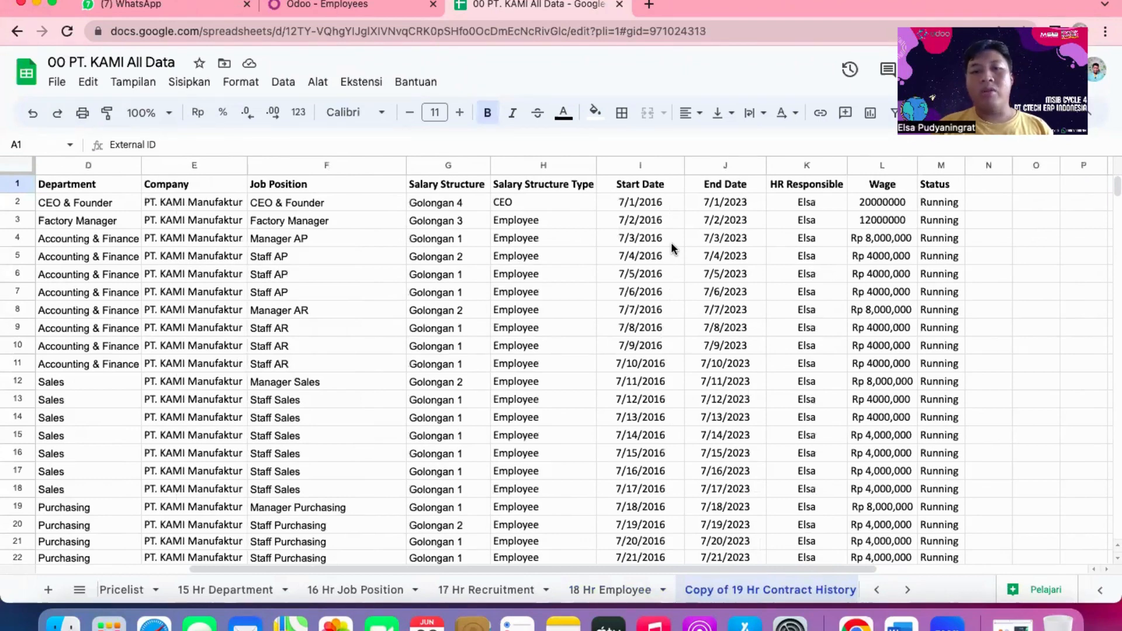
scroll(671, 242, right, 2)
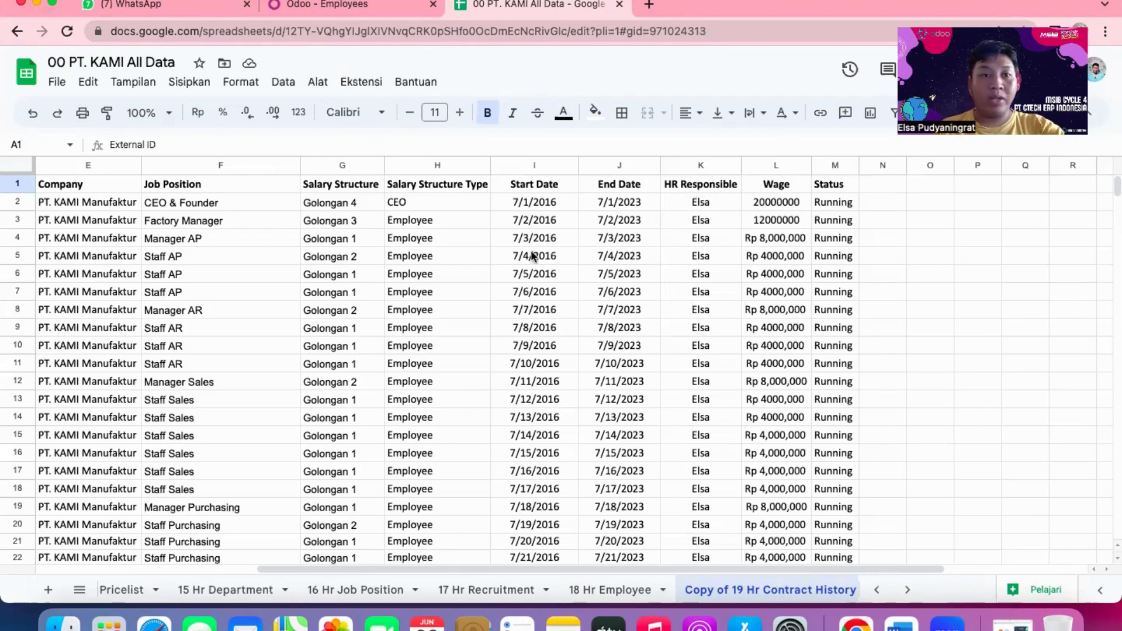
Step: Switch to Odoo, open the employee contract history and review all contracts in the Running group
click(345, 5)
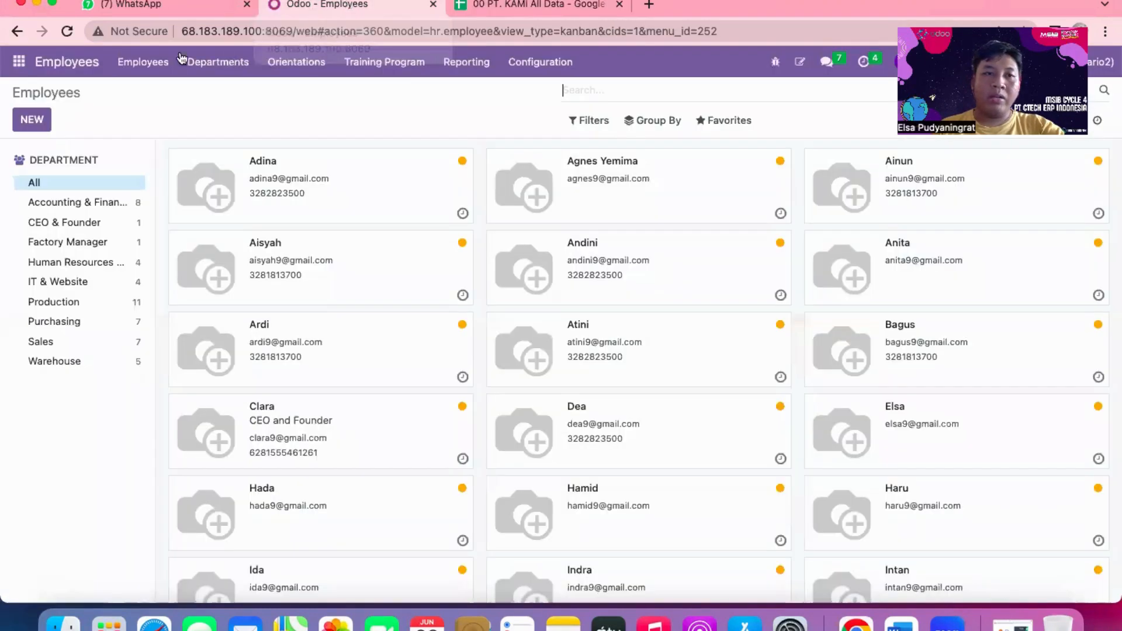
click(158, 65)
click(154, 110)
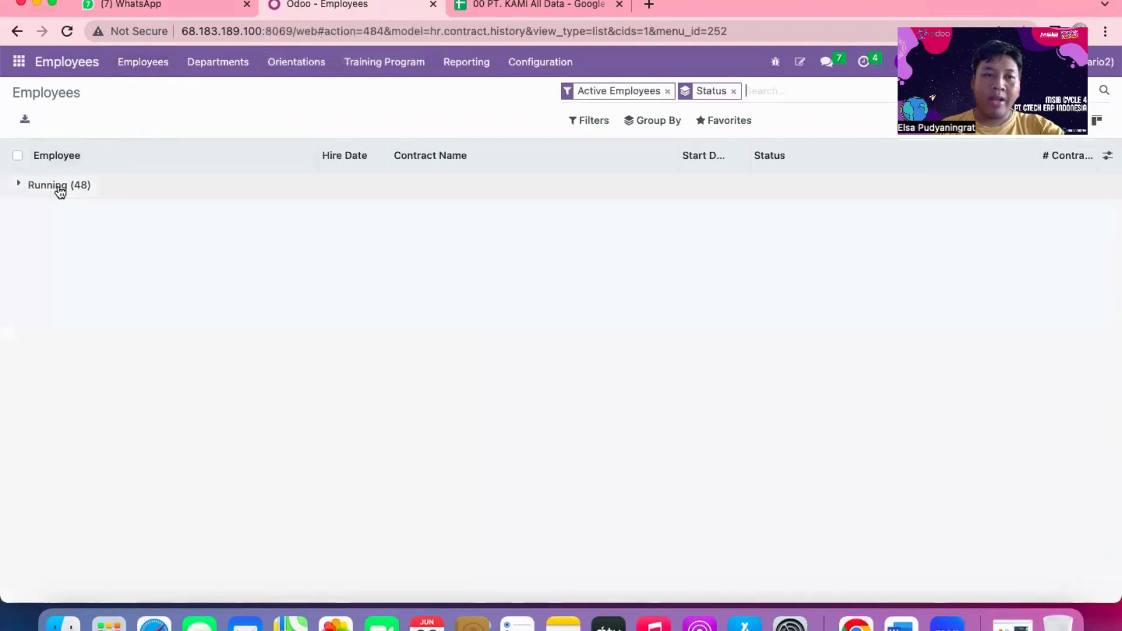
click(61, 188)
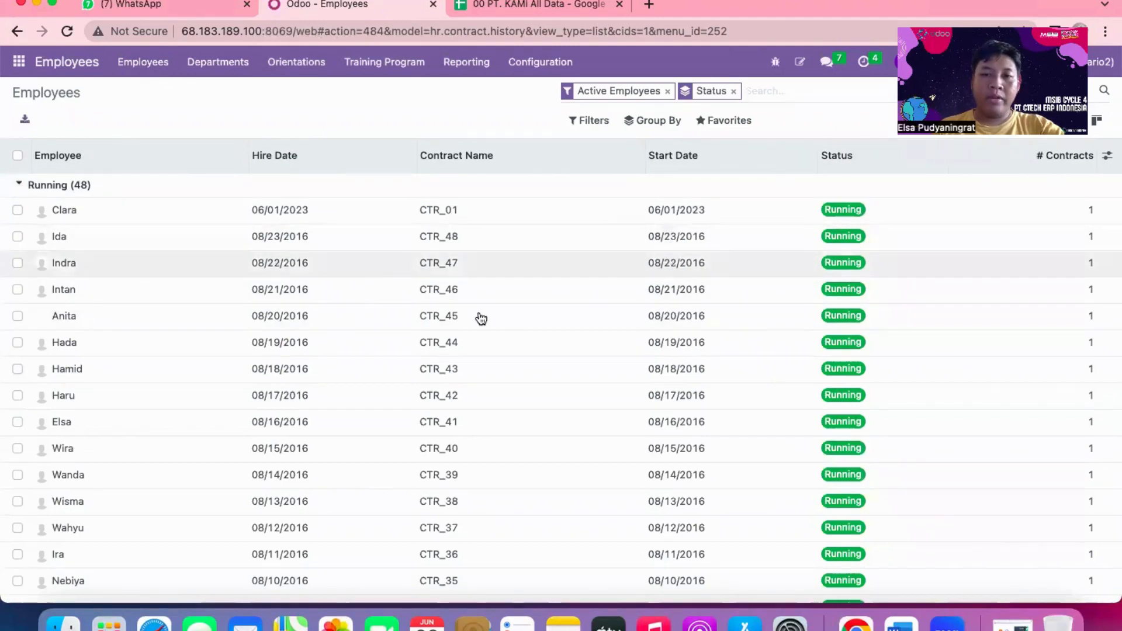
scroll(377, 227, down, 1)
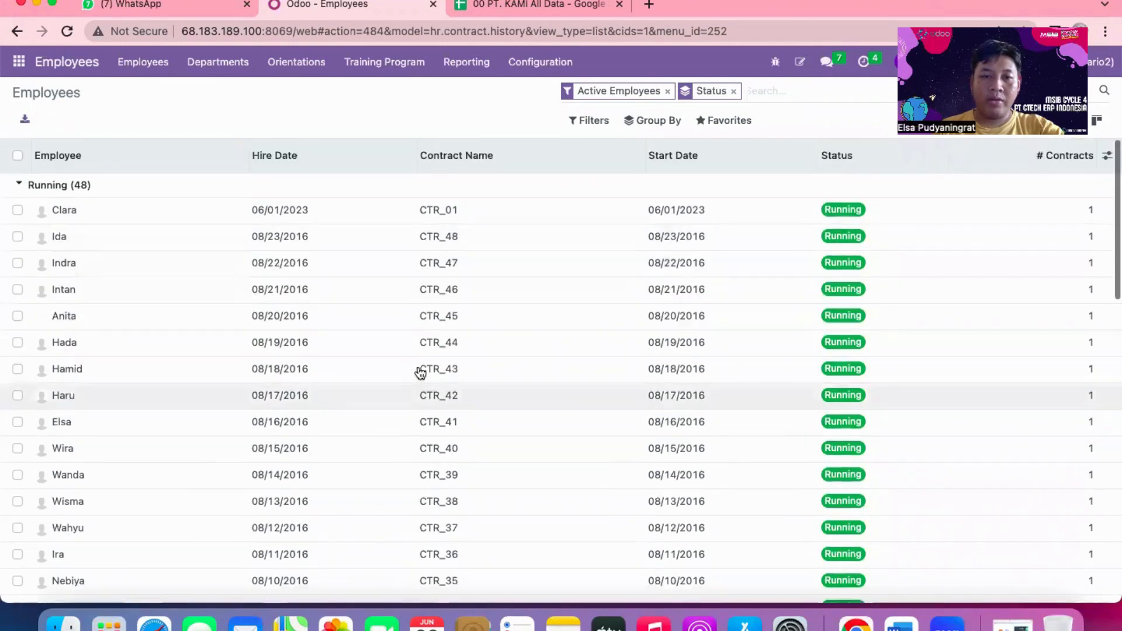
scroll(420, 373, down, 10)
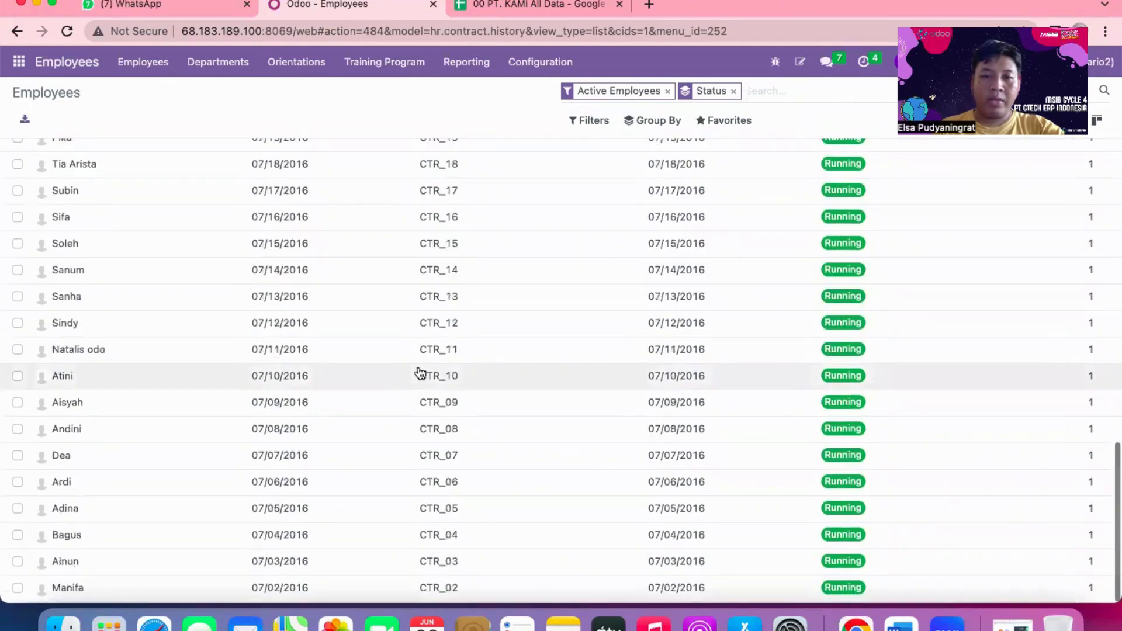
scroll(420, 372, up, 10)
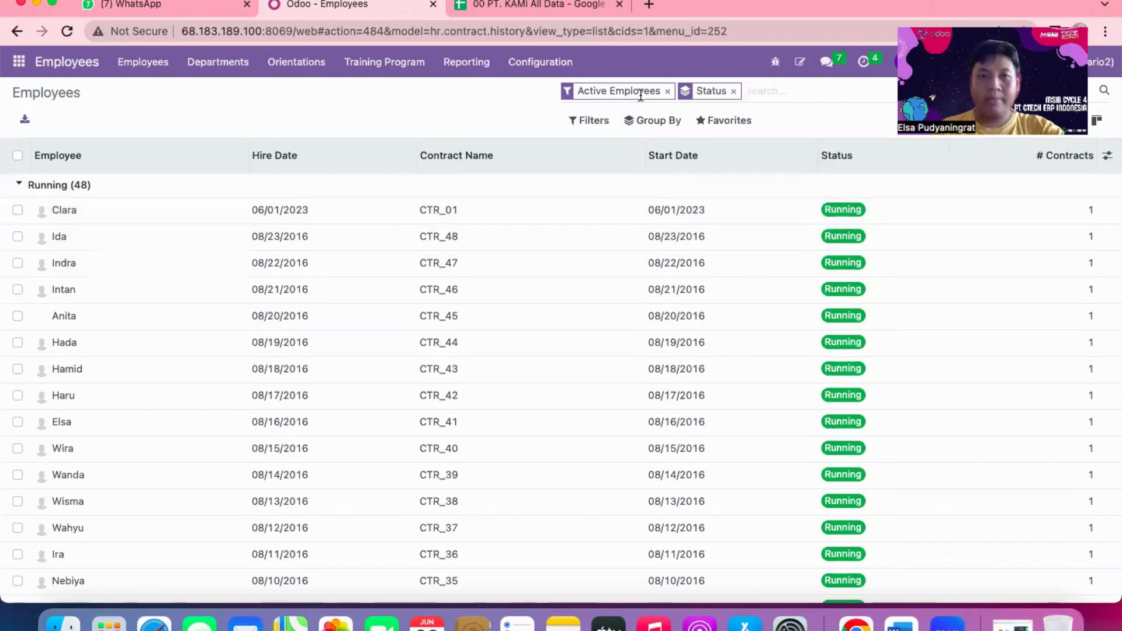
Step: Switch to the 00 PT. KAMI All Data spreadsheet and examine the 20 Hr Training sheet
click(531, 4)
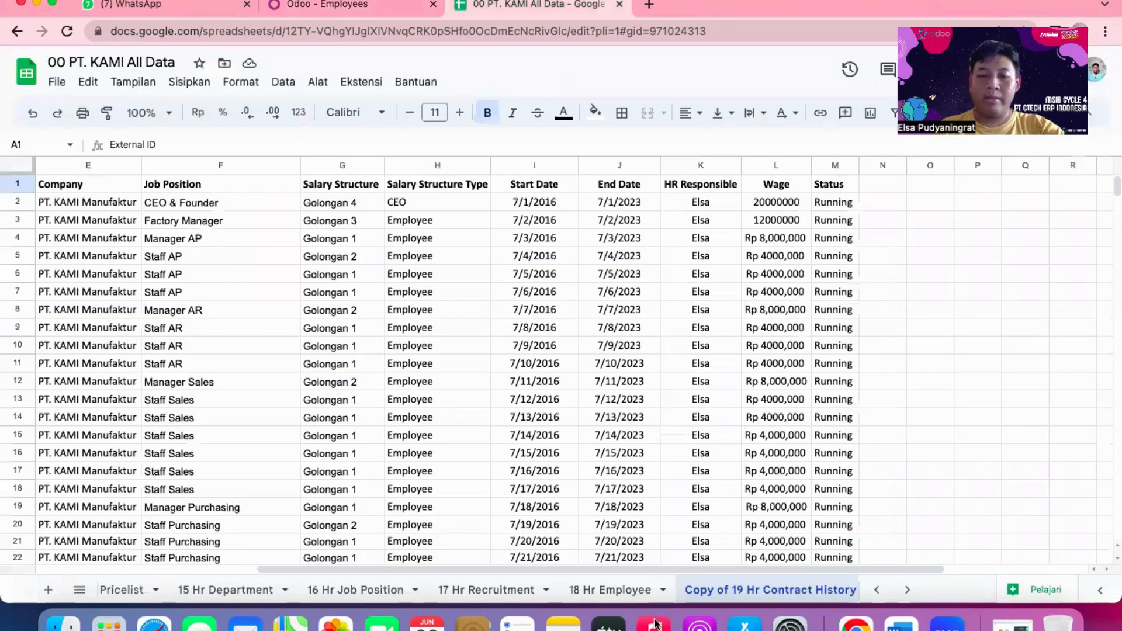
scroll(702, 591, right, 3)
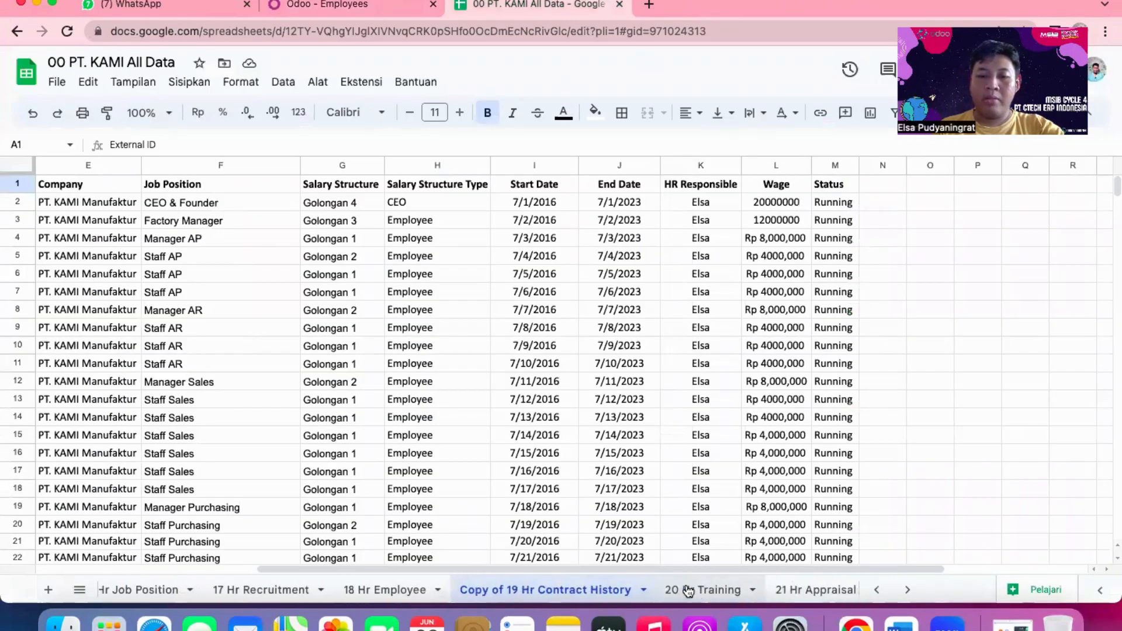
click(697, 592)
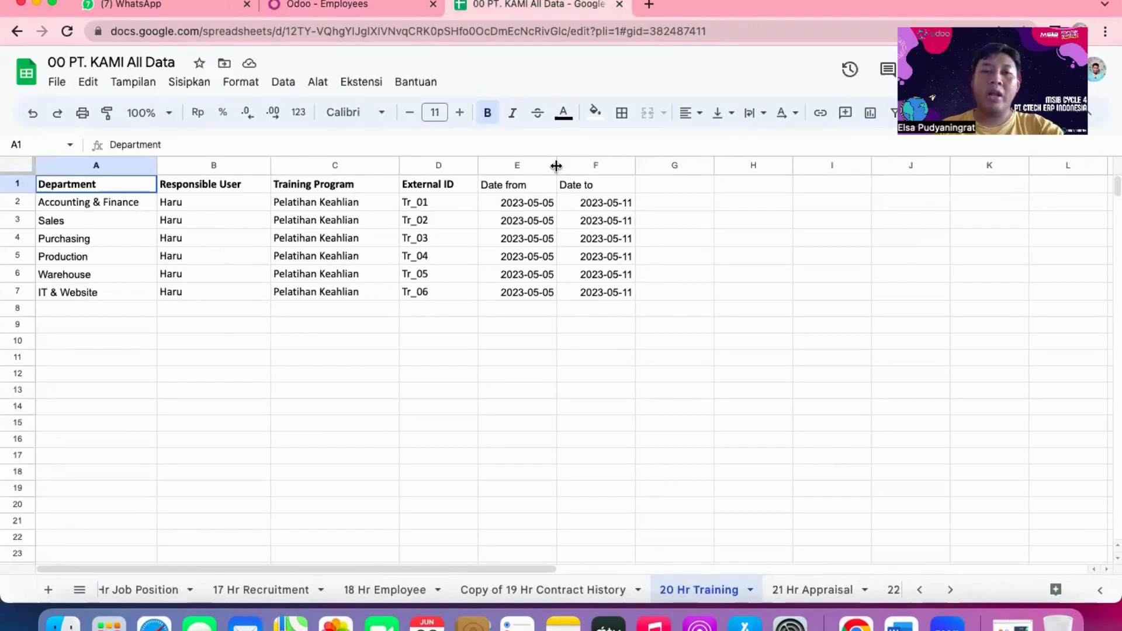
Step: Switch to Odoo, inspect the Pelatihan Keahlian Accounting record among the employee training programs, and return to the list
click(345, 4)
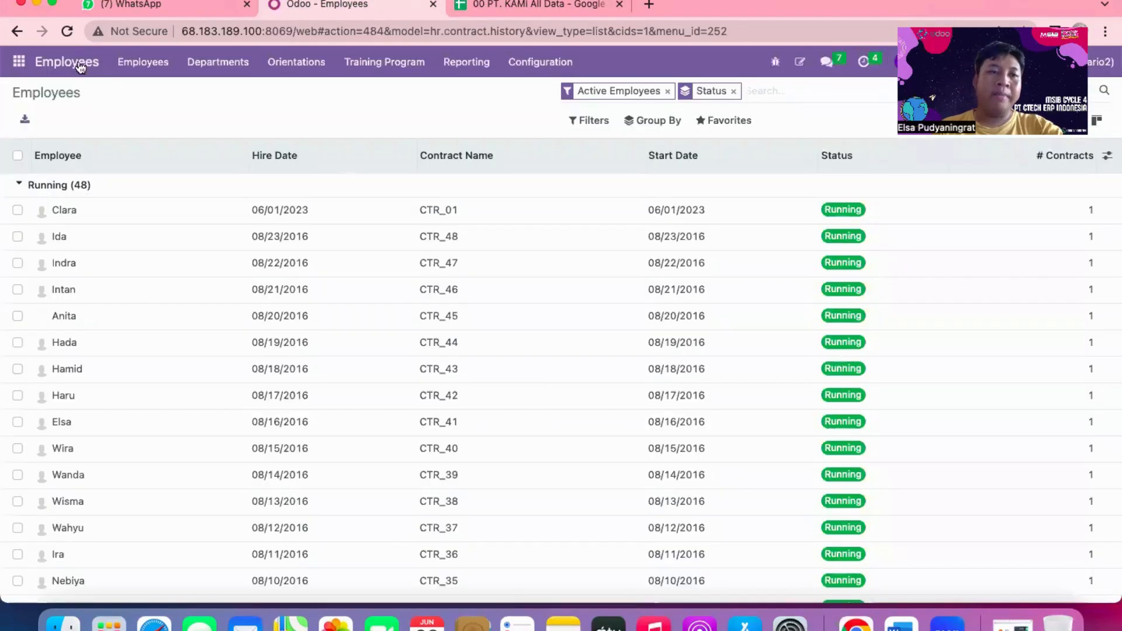
click(368, 63)
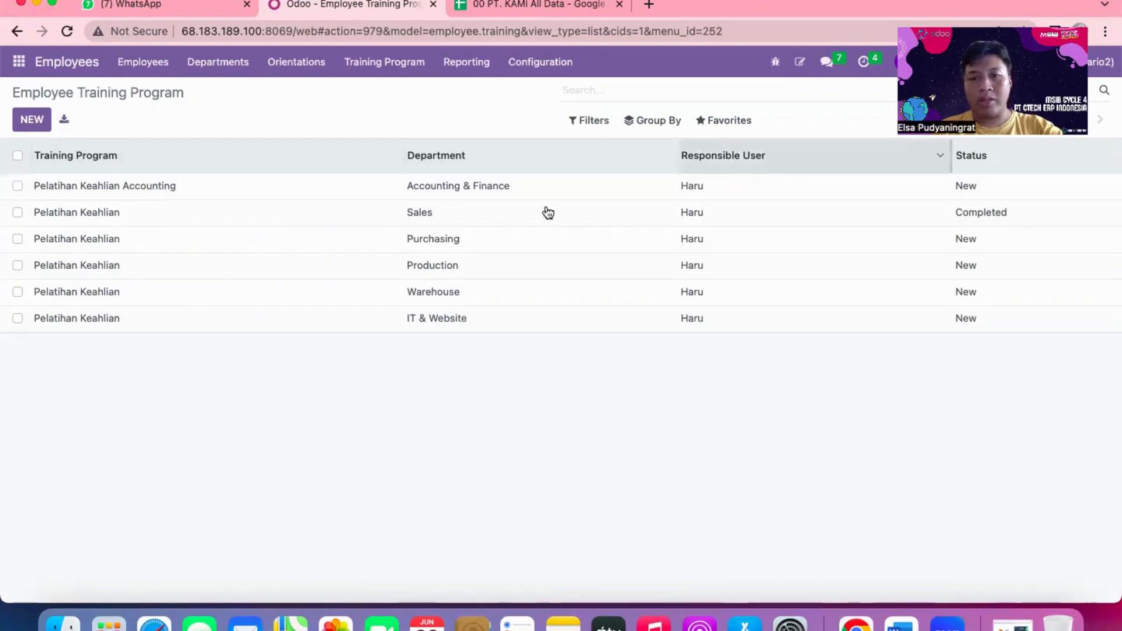
click(428, 187)
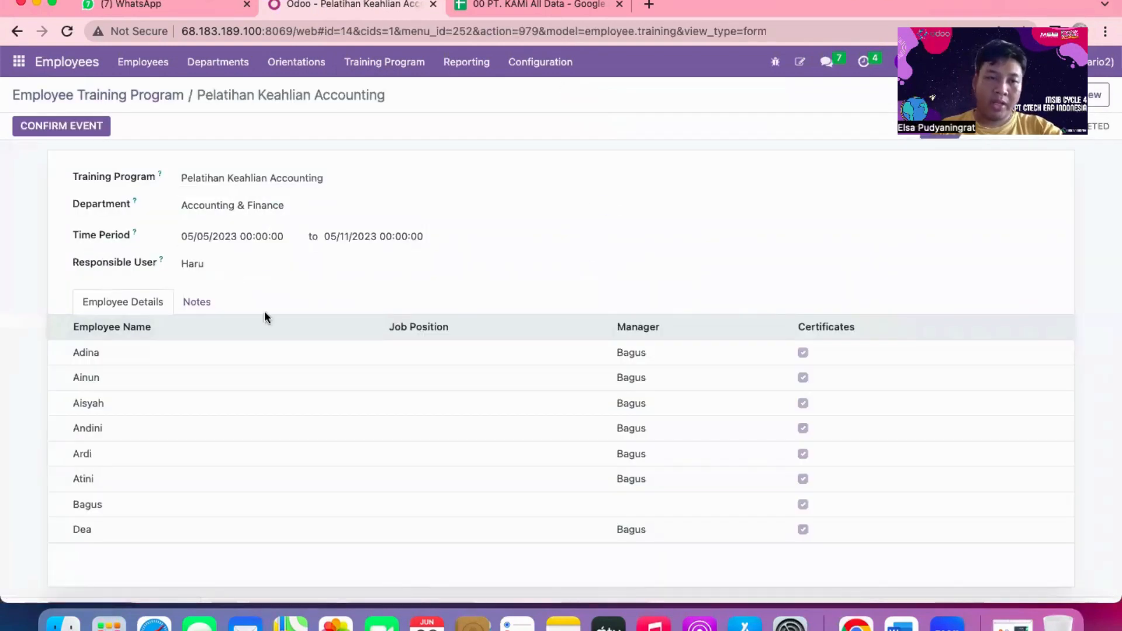
click(17, 28)
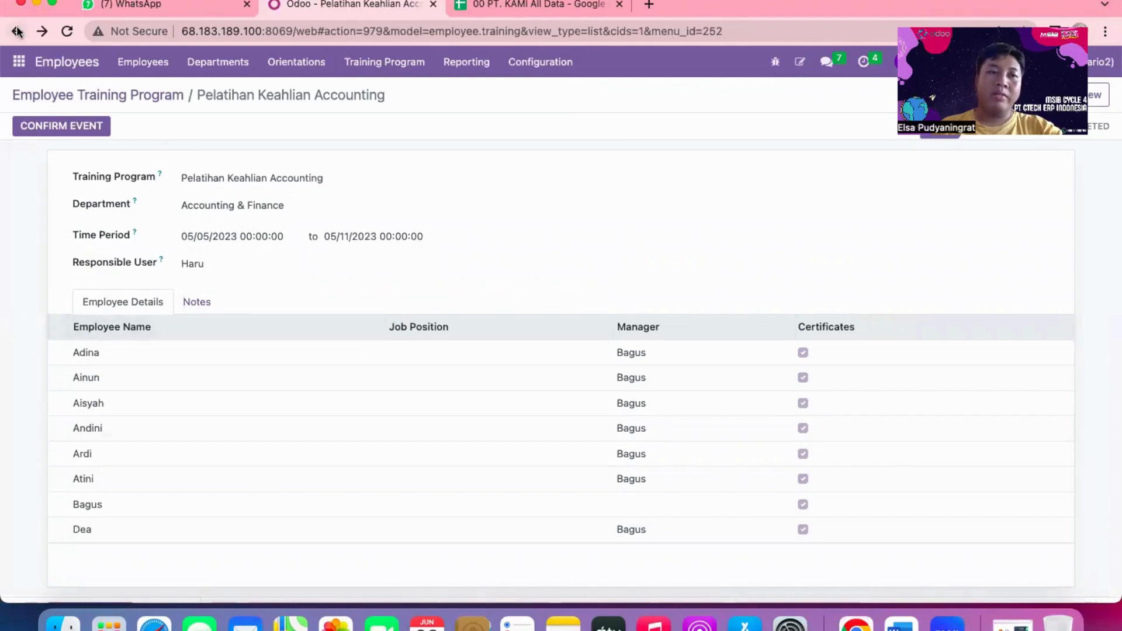
Step: Switch to the 00 PT. KAMI All Data spreadsheet and review the rows of the 21 Hr Appraisal sheet
click(492, 9)
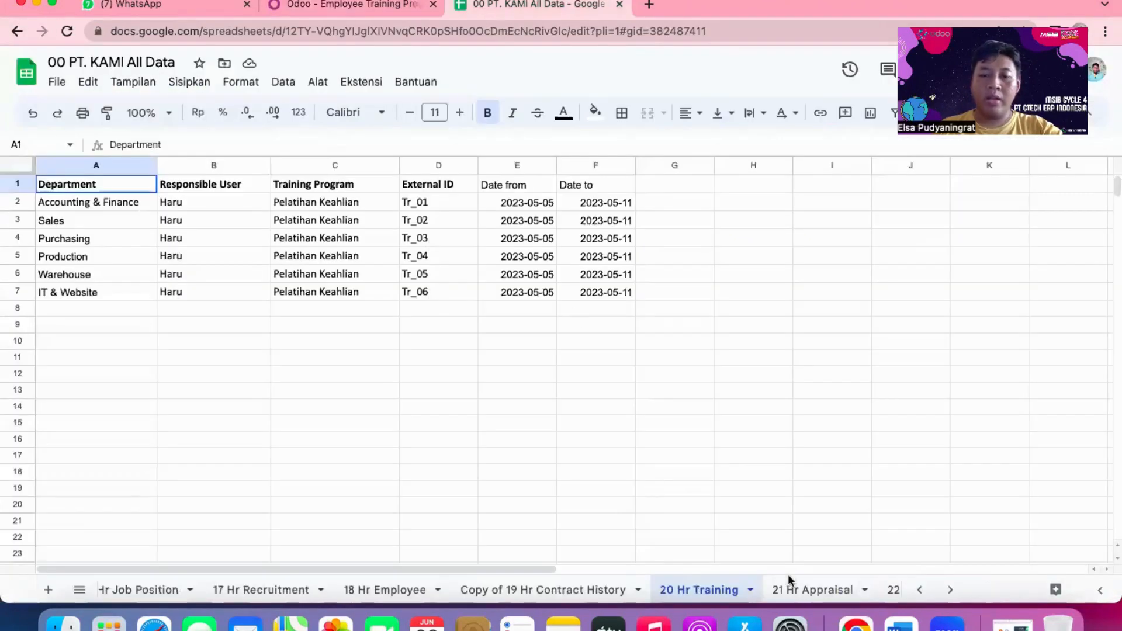
click(809, 590)
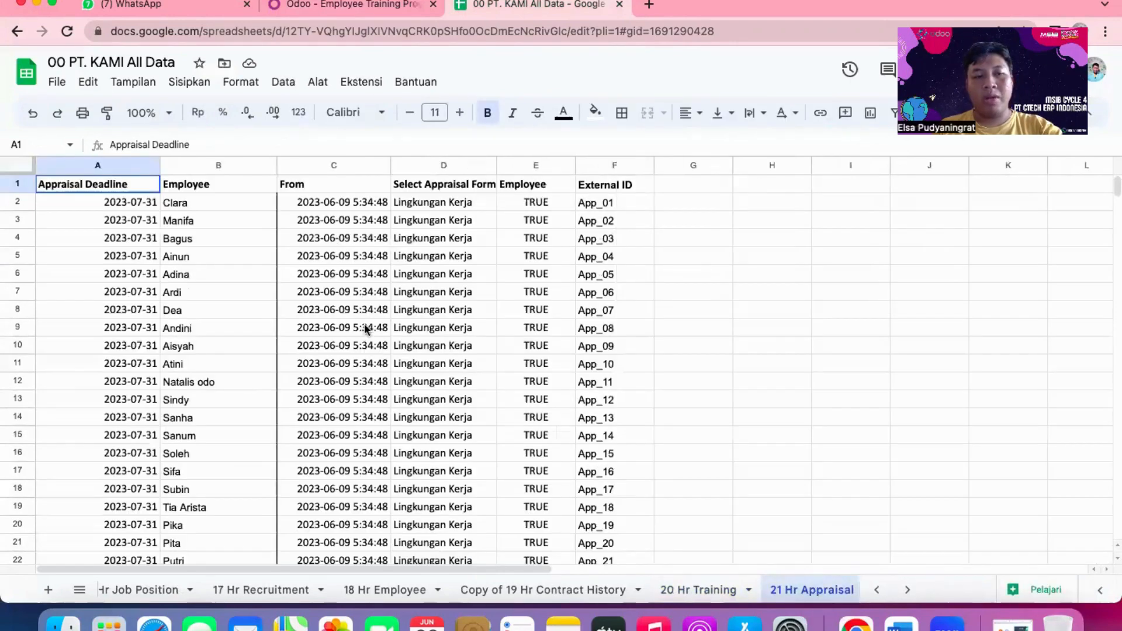
scroll(365, 328, down, 15)
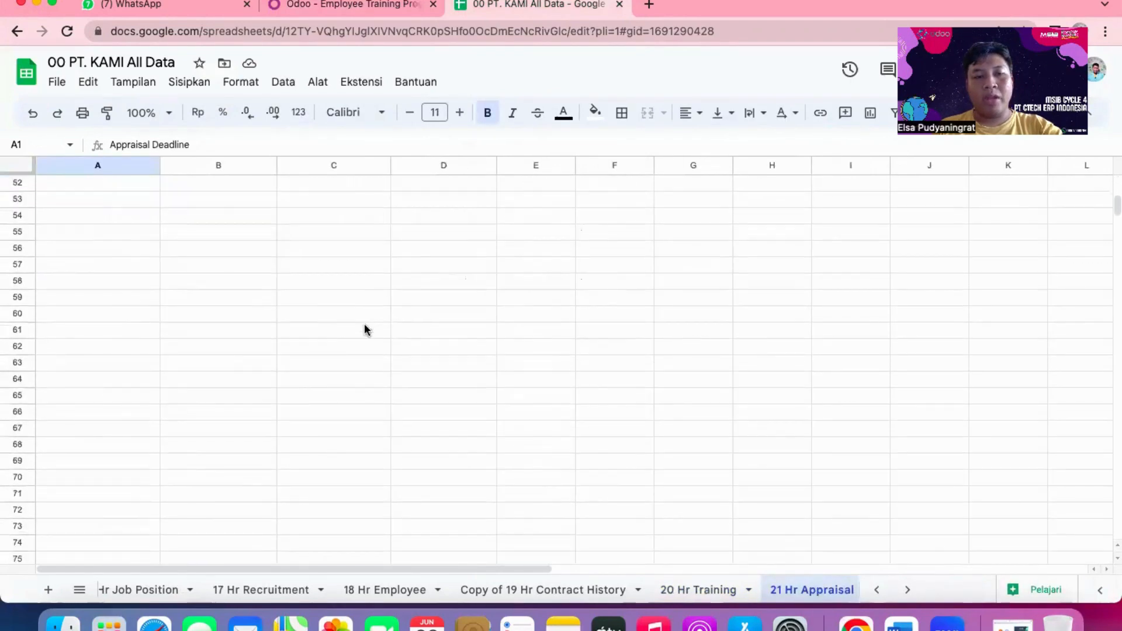
scroll(365, 328, up, 15)
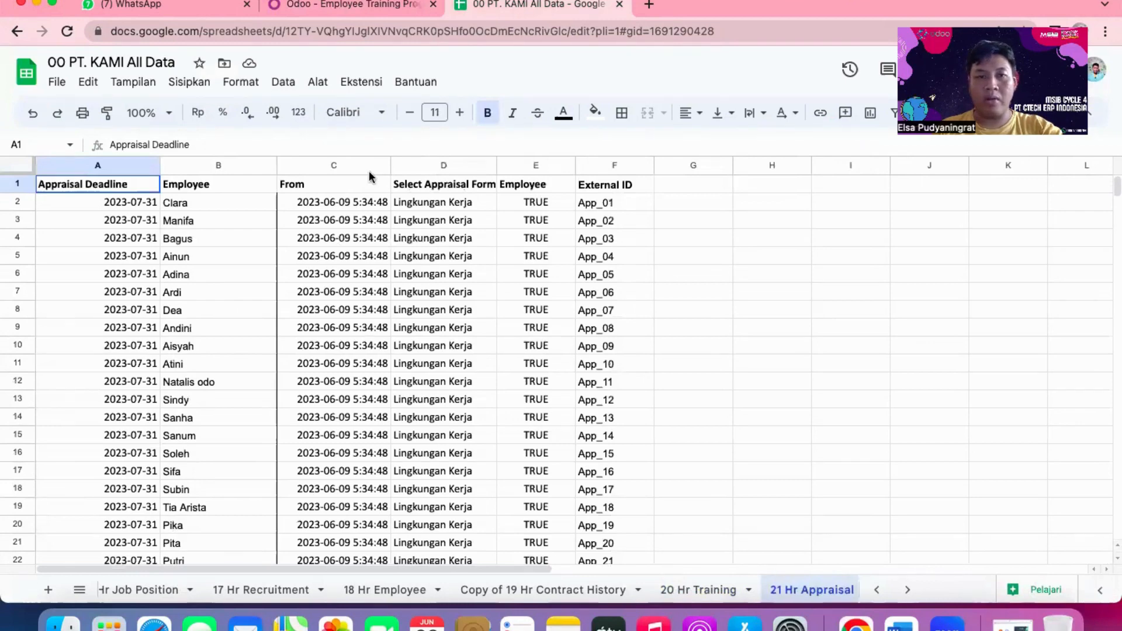
Step: Switch to Odoo, open the Sent Mail appraisal in the Appraisal application and view its Lingkungan Kerja survey questions
click(342, 5)
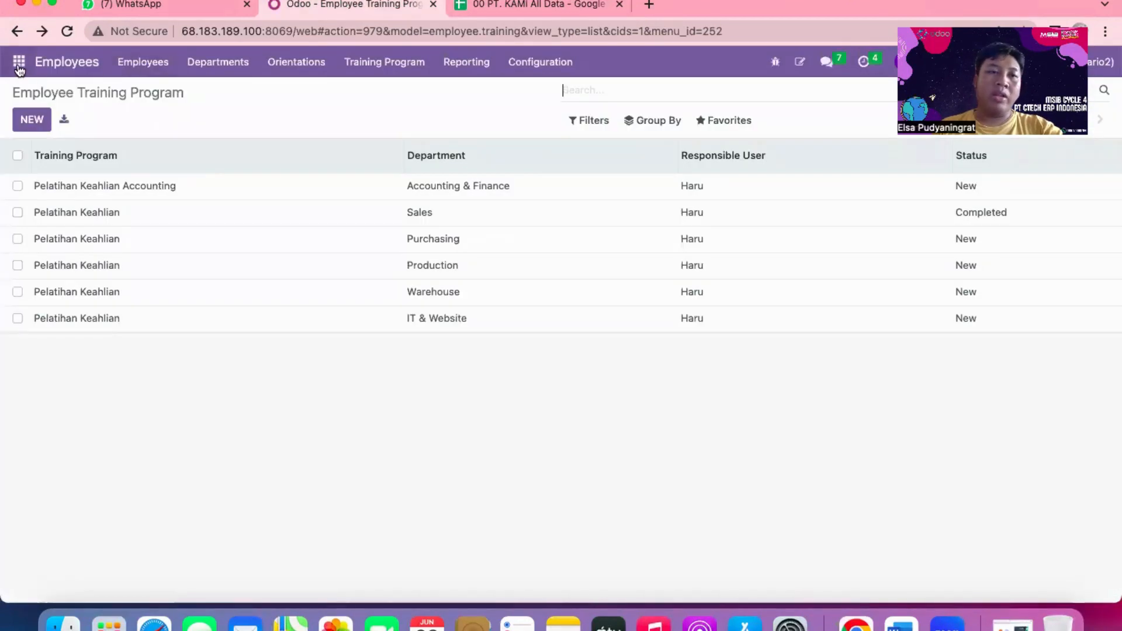
click(19, 64)
click(31, 152)
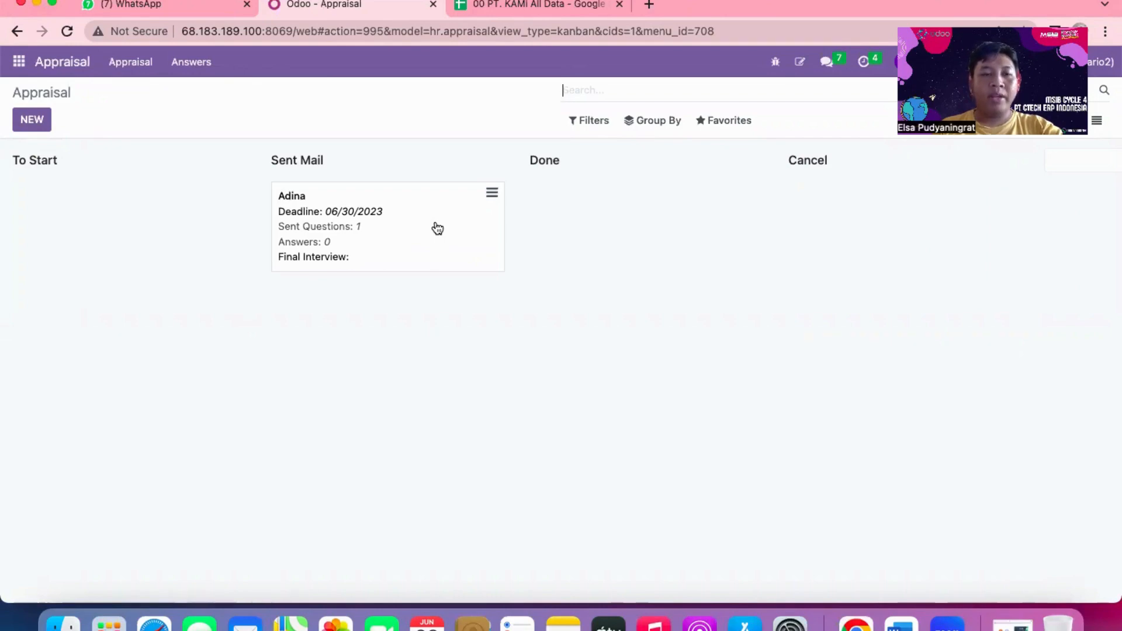
click(437, 228)
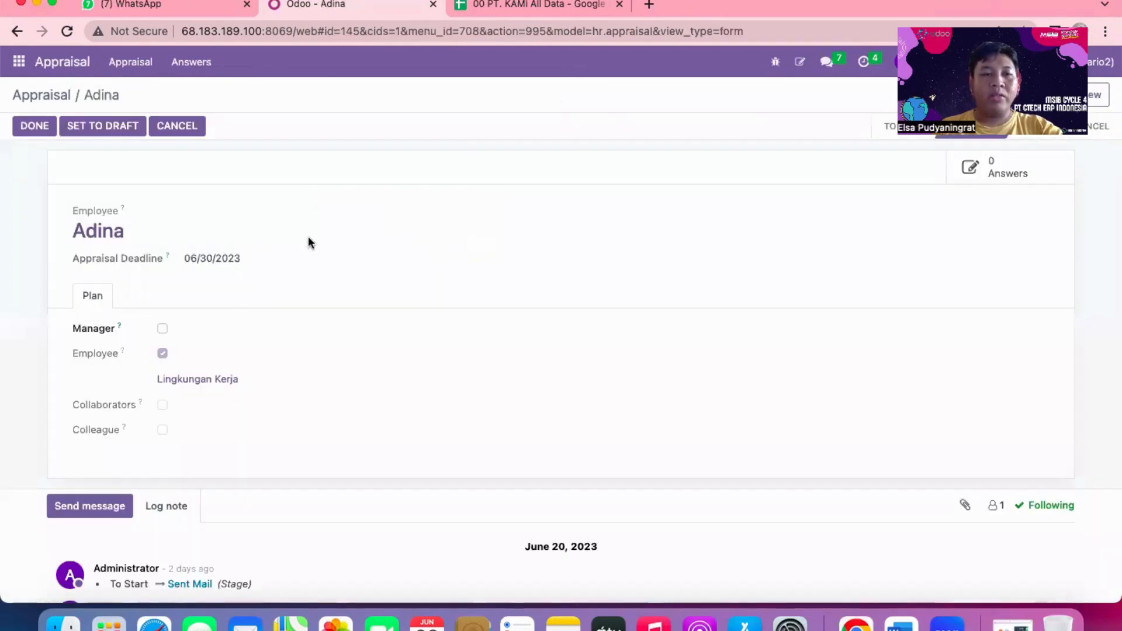
click(213, 383)
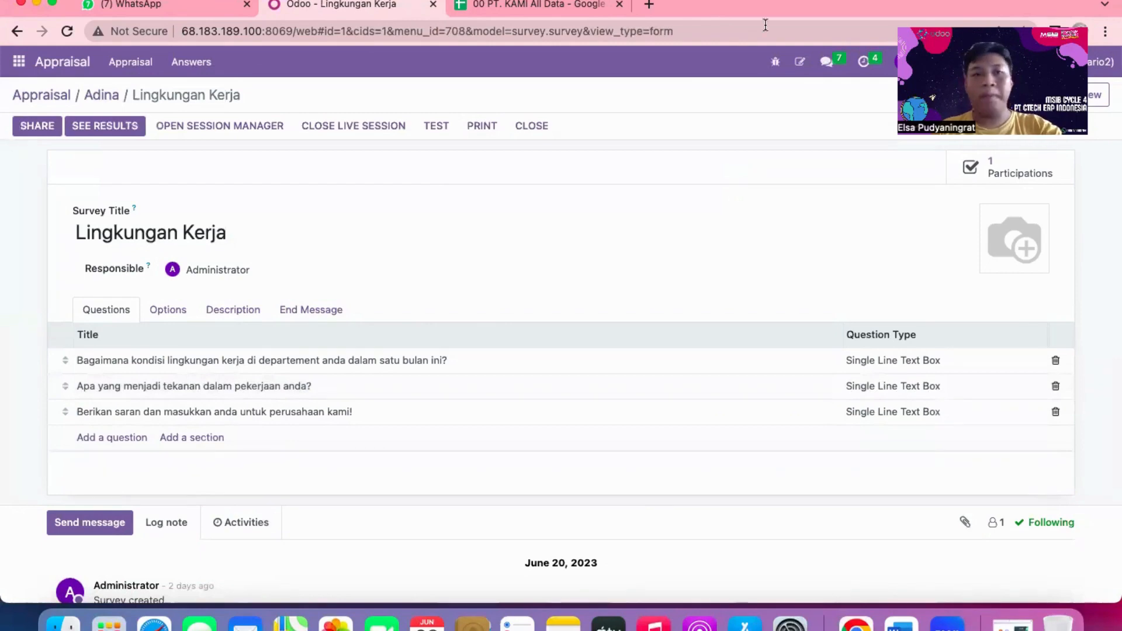
Step: Switch to the 00 PT. KAMI All Data spreadsheet and examine the 22 Hr Attendance sheet's check-in and check-out data
click(566, 9)
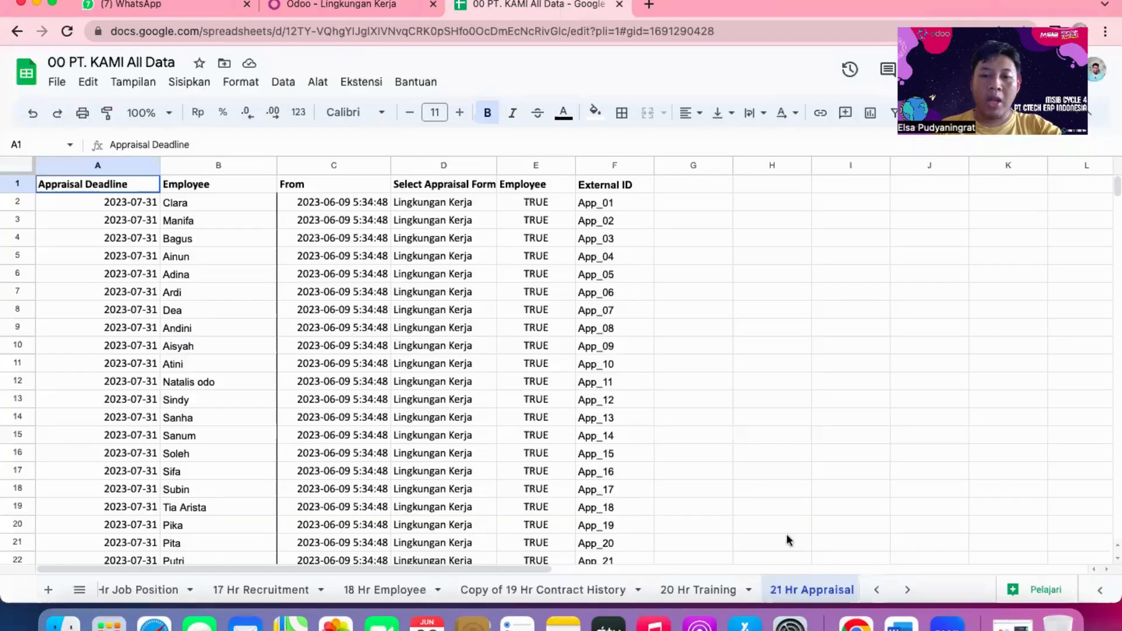
scroll(752, 599, right, 3)
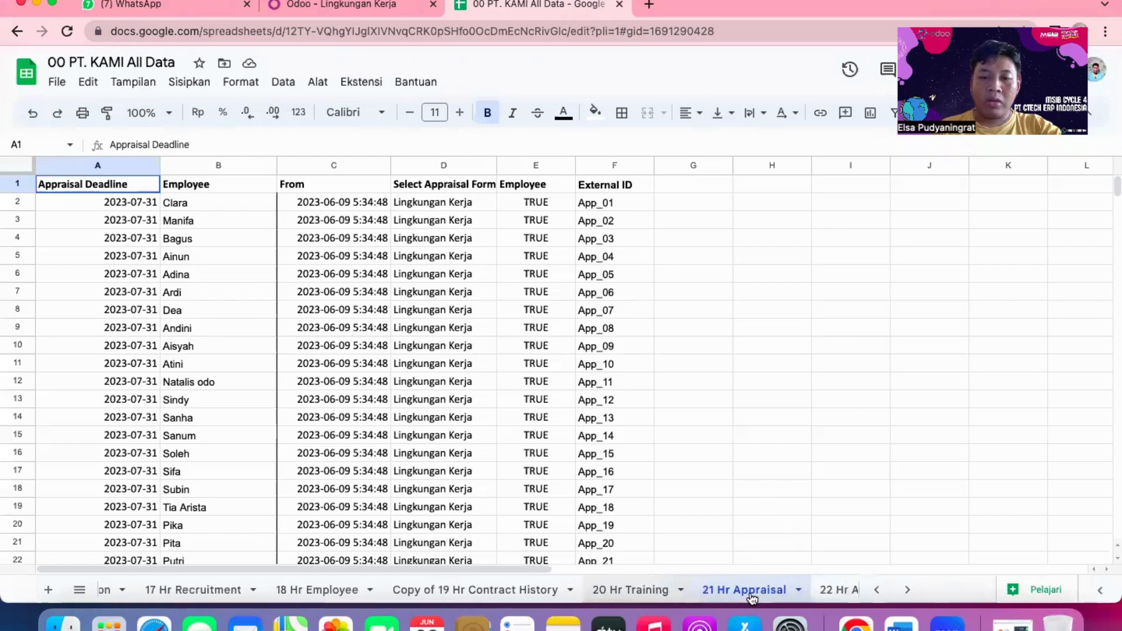
click(754, 598)
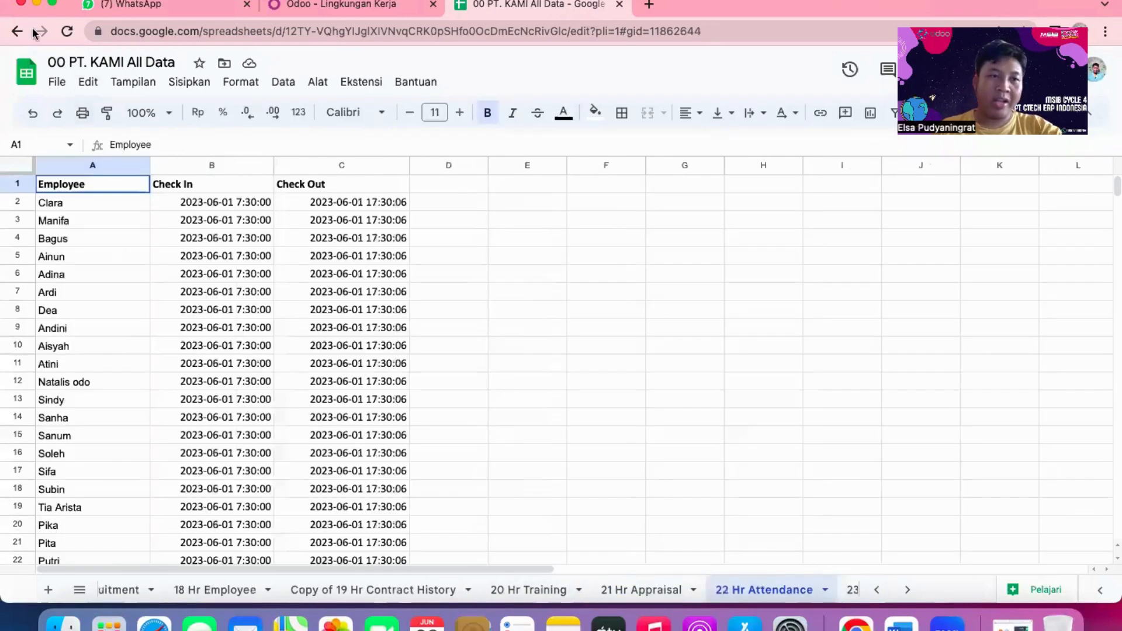
Step: Switch to Odoo and open the list of employee check-in and check-out records in the Attendances application
click(326, 6)
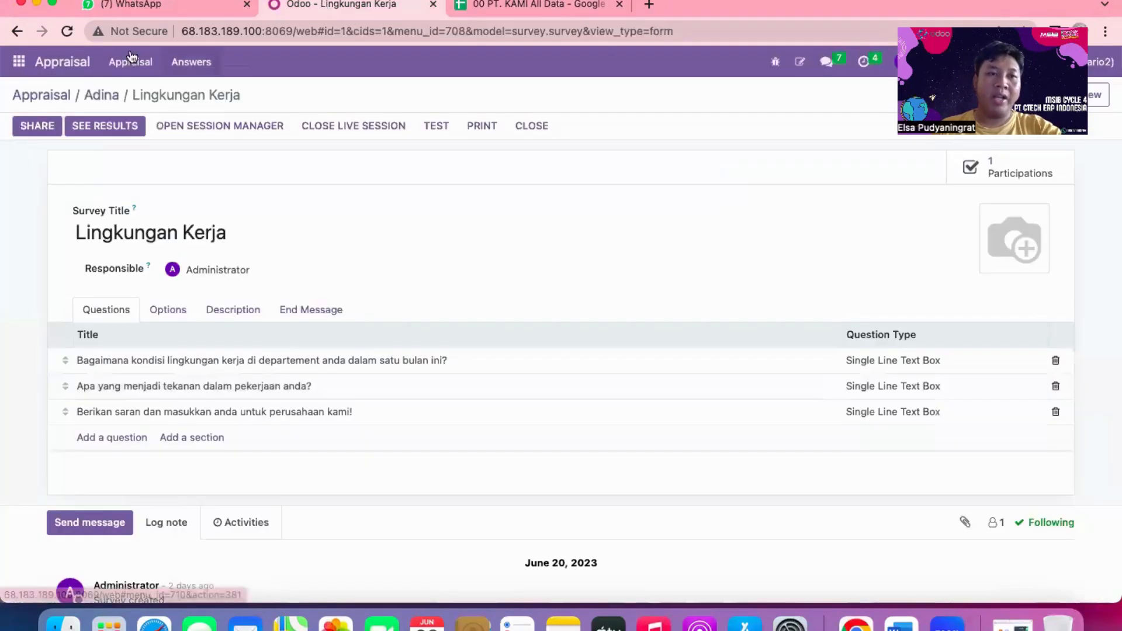
click(18, 60)
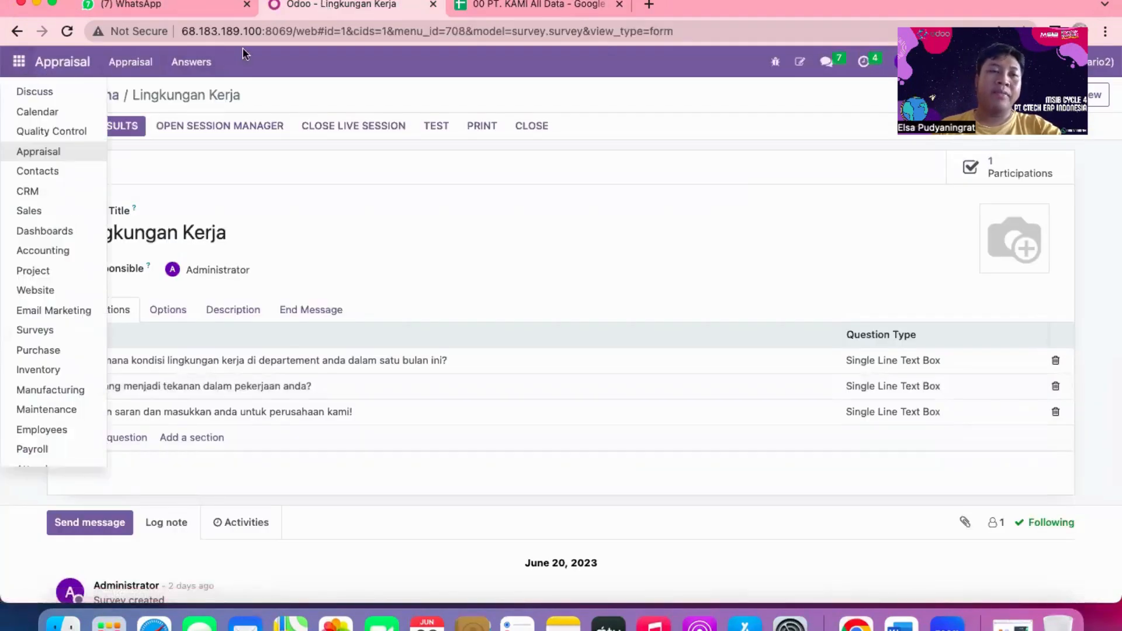
click(542, 4)
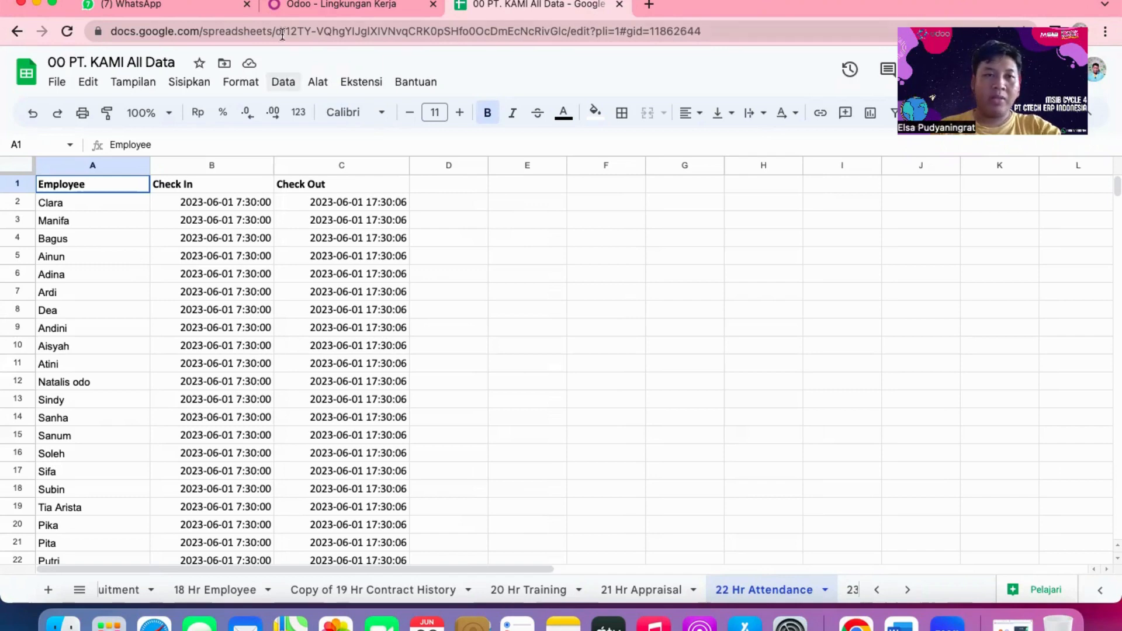
click(308, 10)
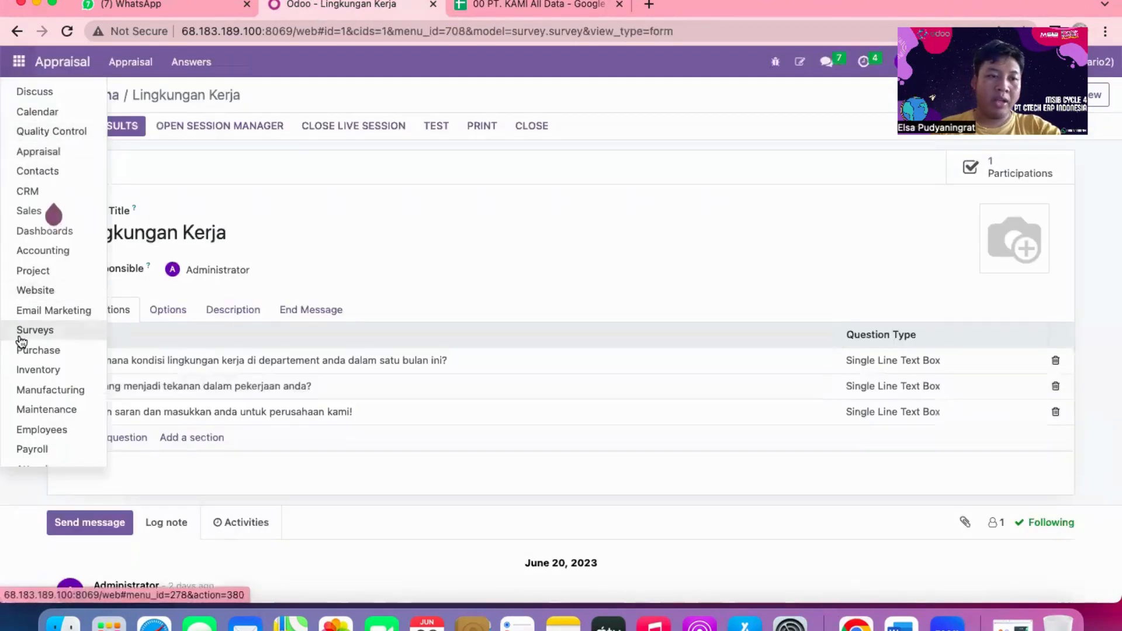
scroll(21, 342, down, 3)
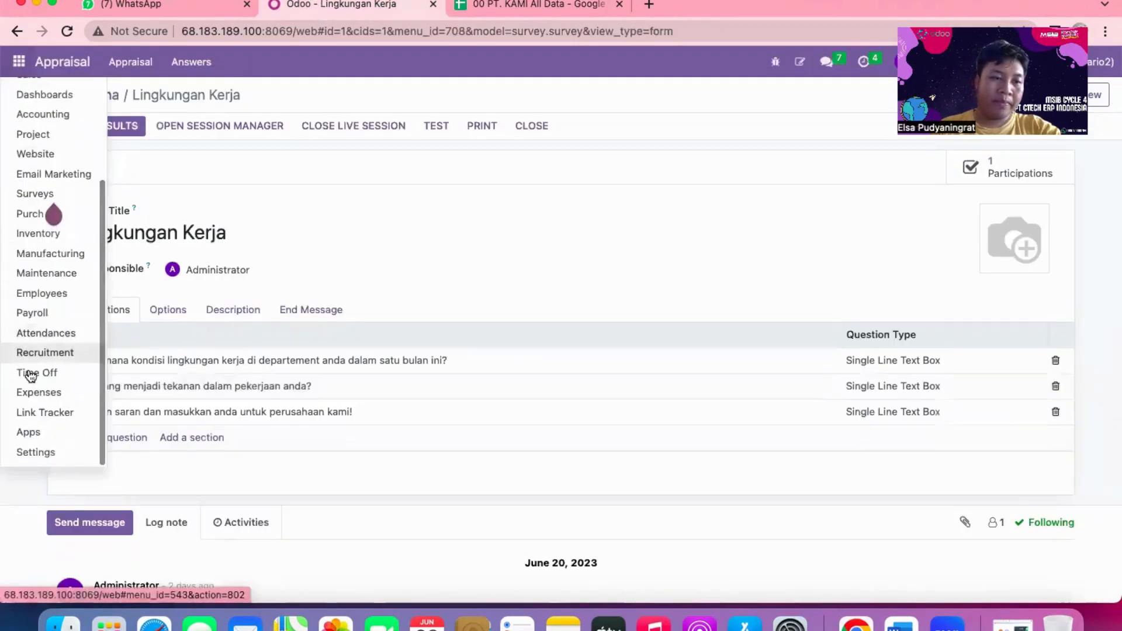
click(42, 333)
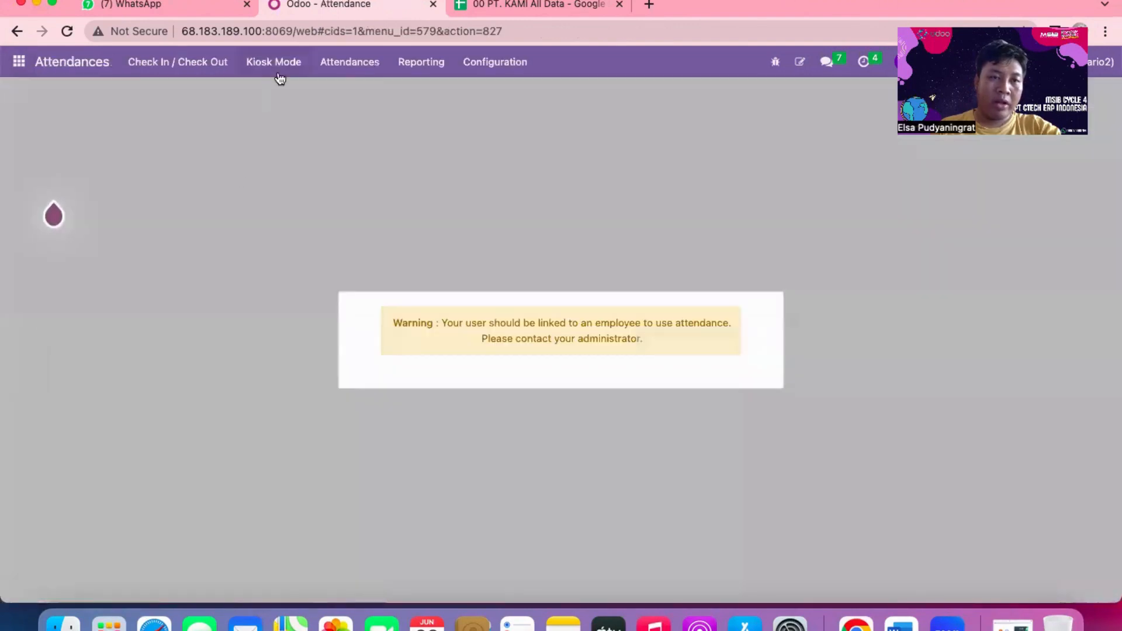
click(374, 60)
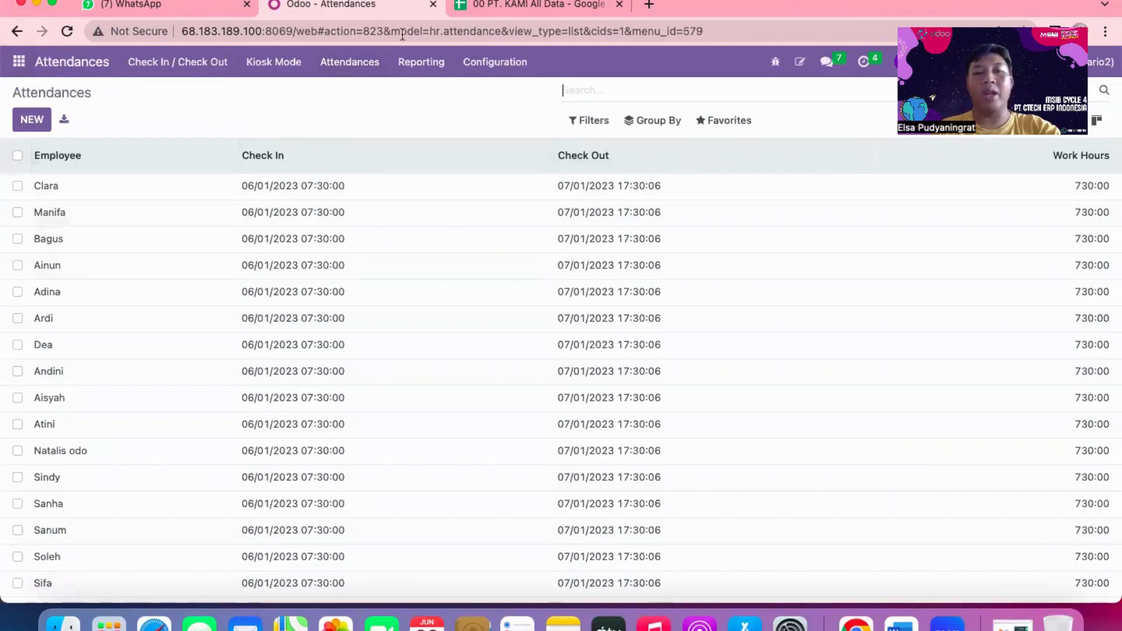
Step: Switch to the 00 PT. KAMI All Data spreadsheet and review the leave requests on the 23 Time off sheet
click(520, 3)
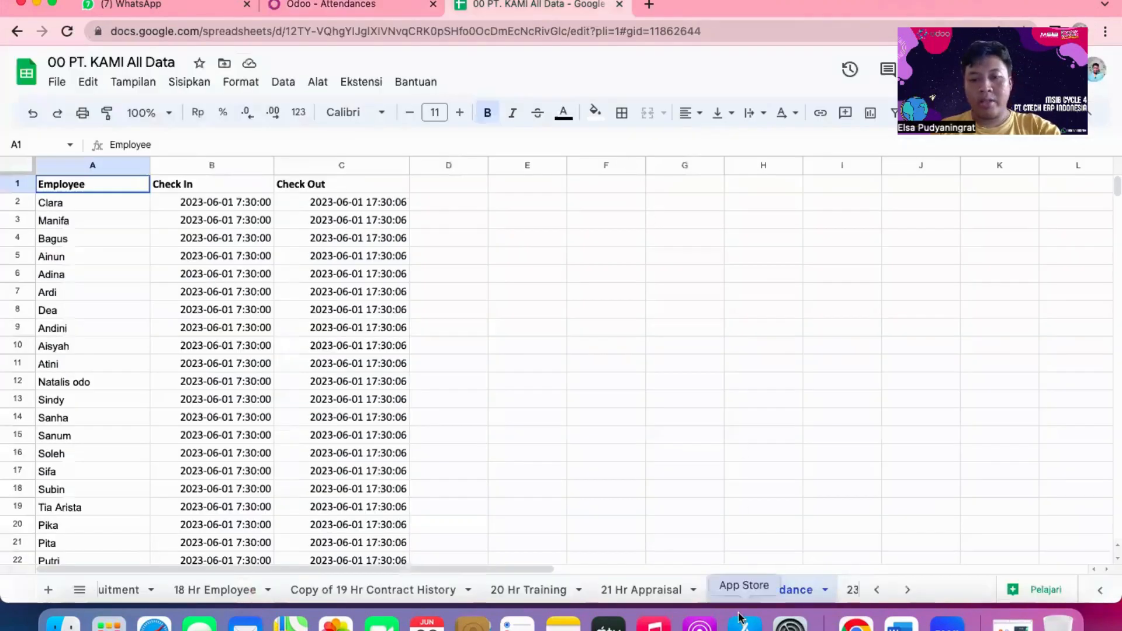
scroll(749, 586, right, 3)
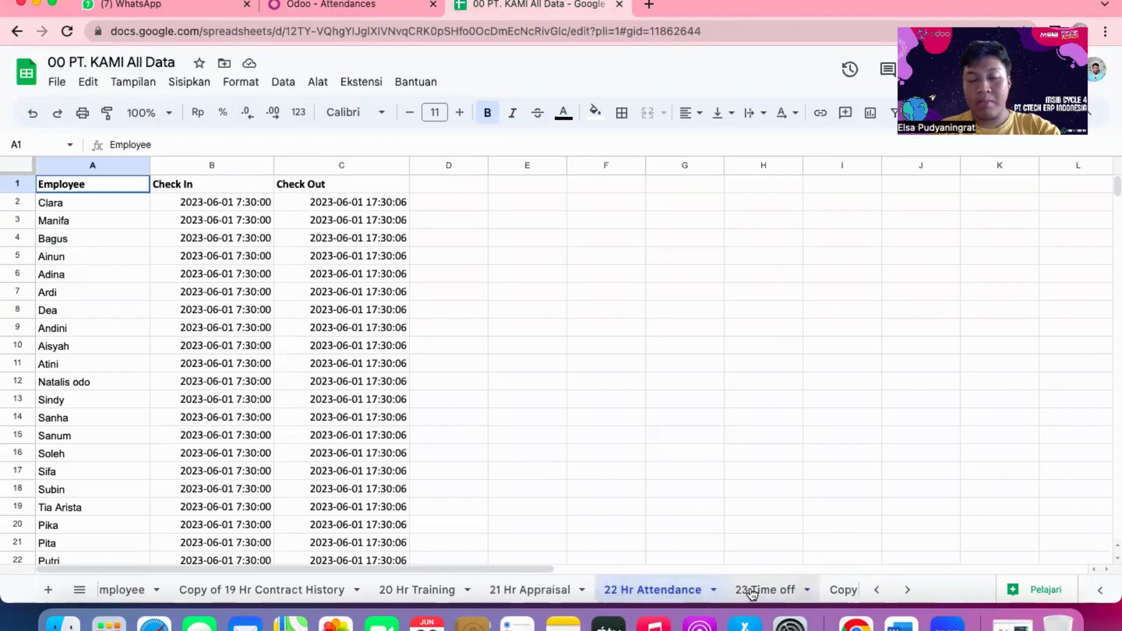
scroll(750, 593, right, 2)
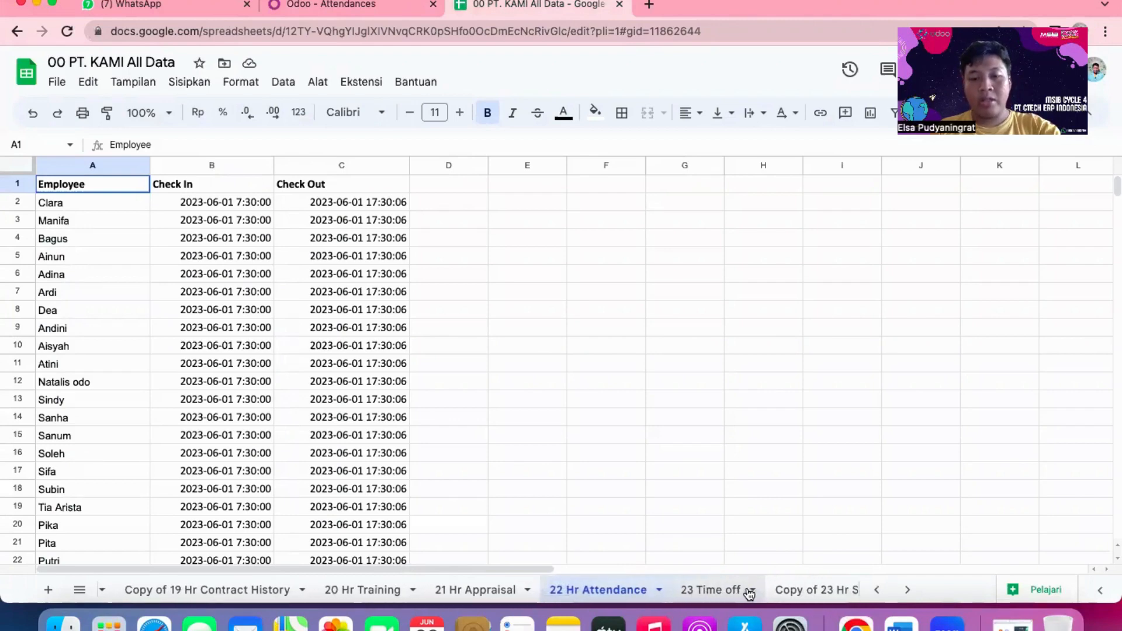
click(714, 591)
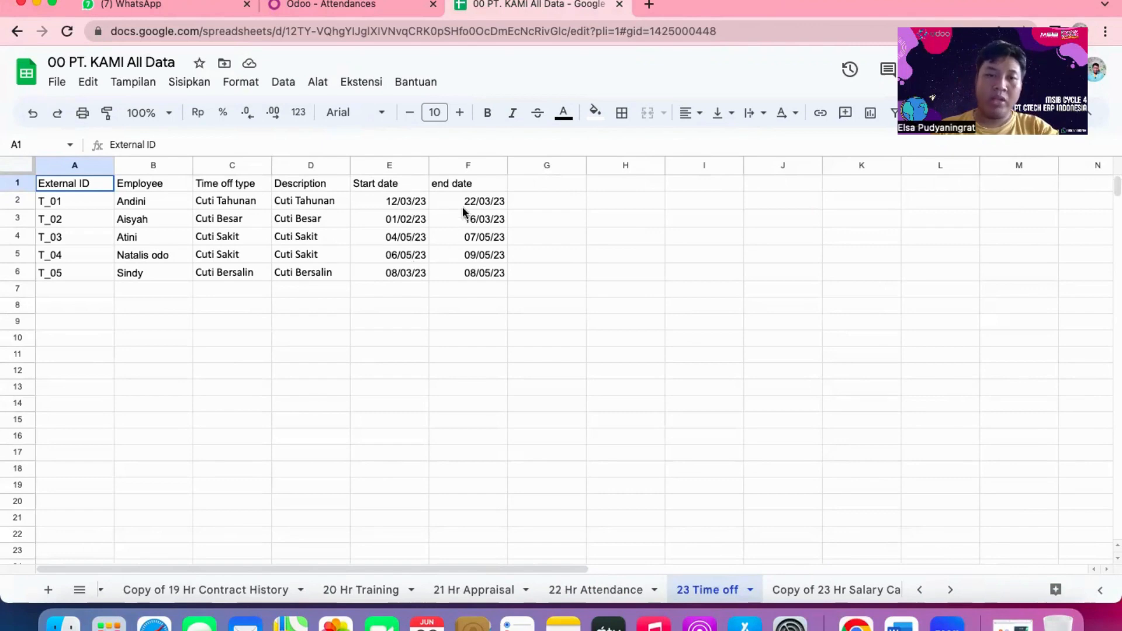
Step: Switch to Odoo, open Time Off's approval requests and remove the Active Employee, Active Time Off and My Team filters to view them
click(375, 2)
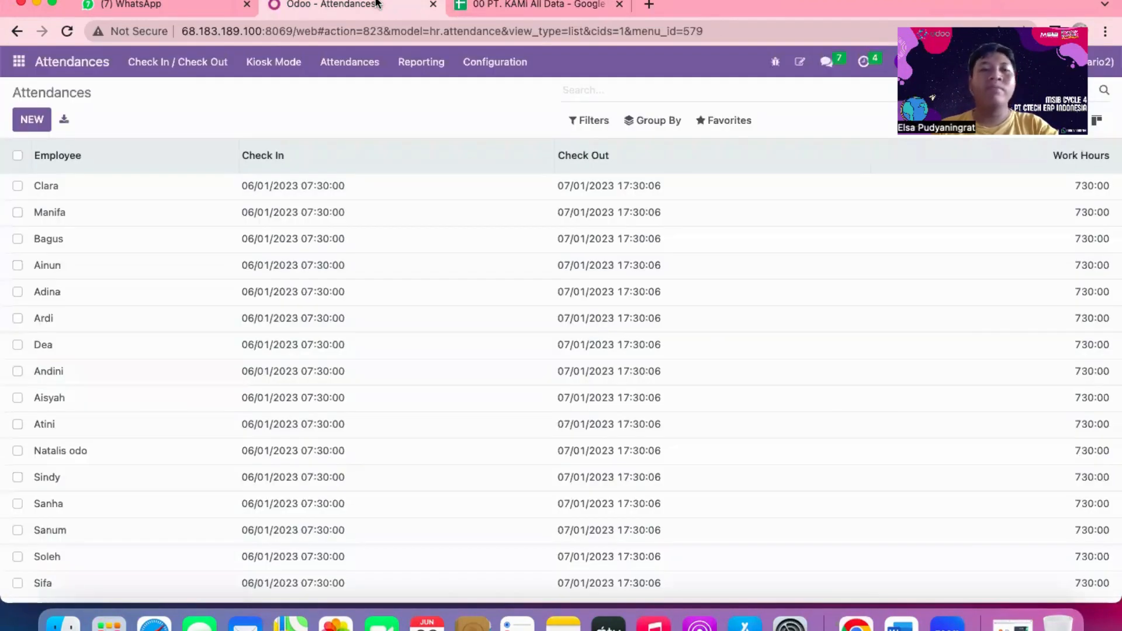
click(19, 60)
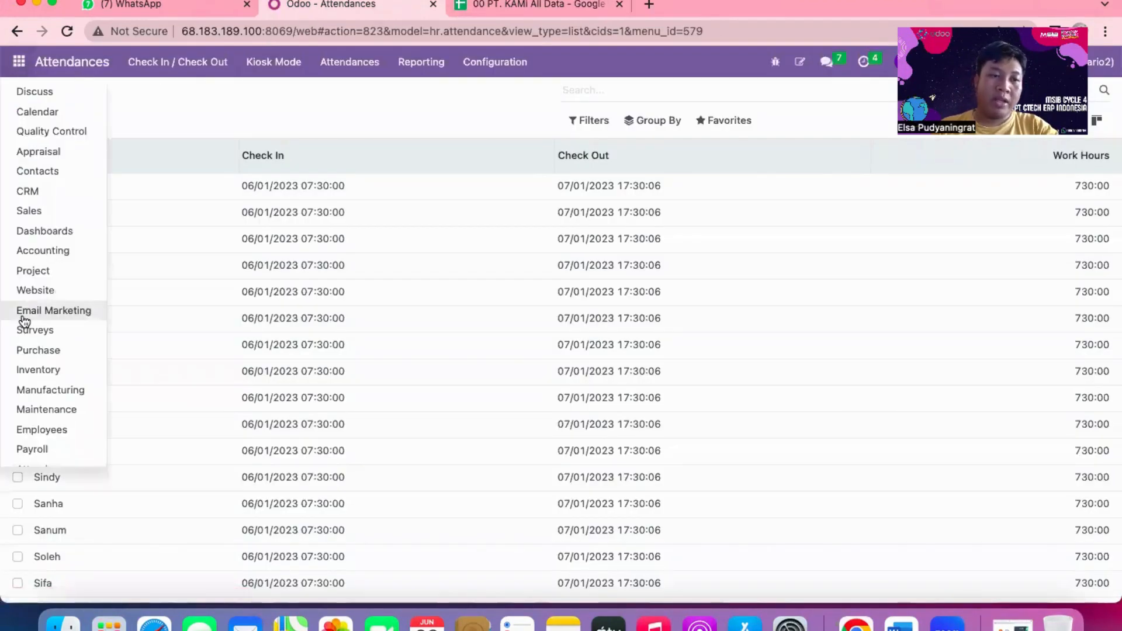
scroll(26, 345, down, 3)
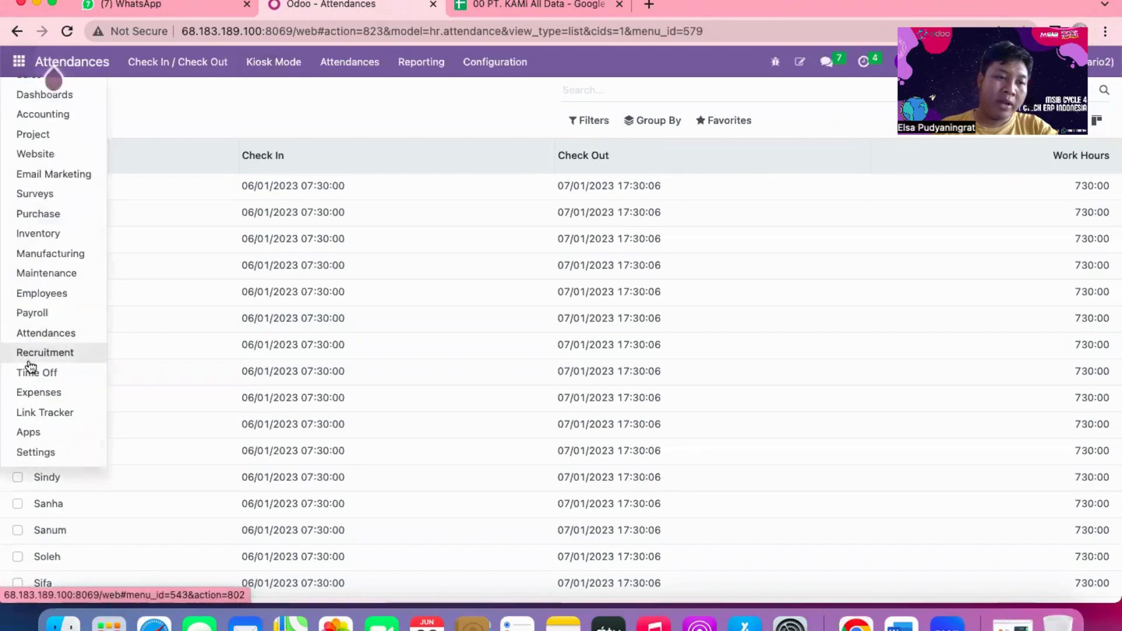
click(30, 374)
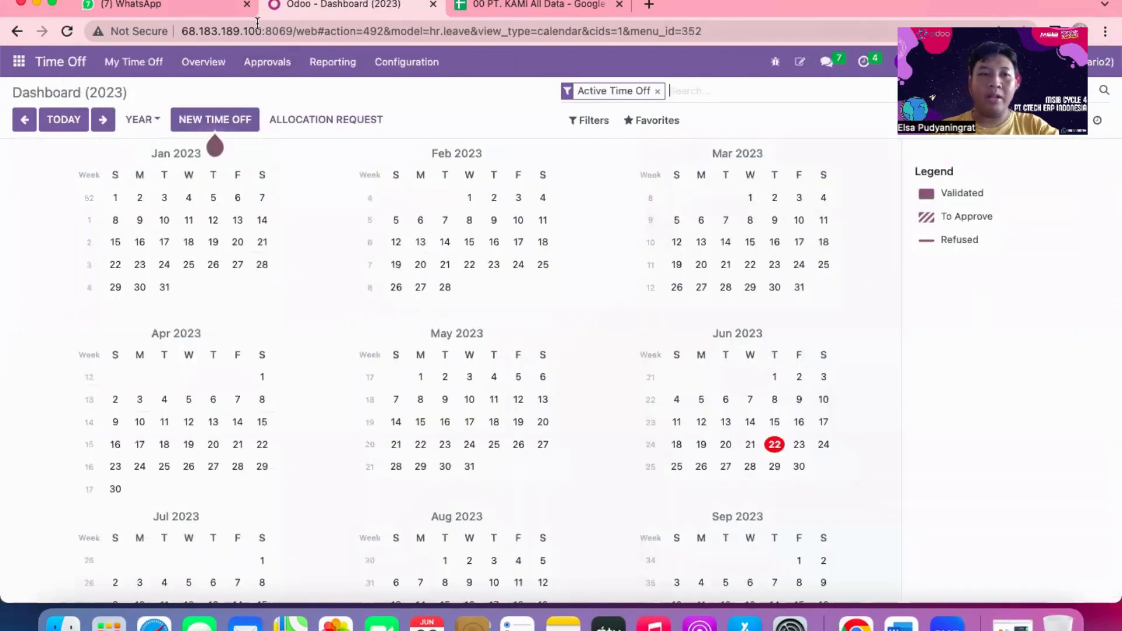
click(245, 62)
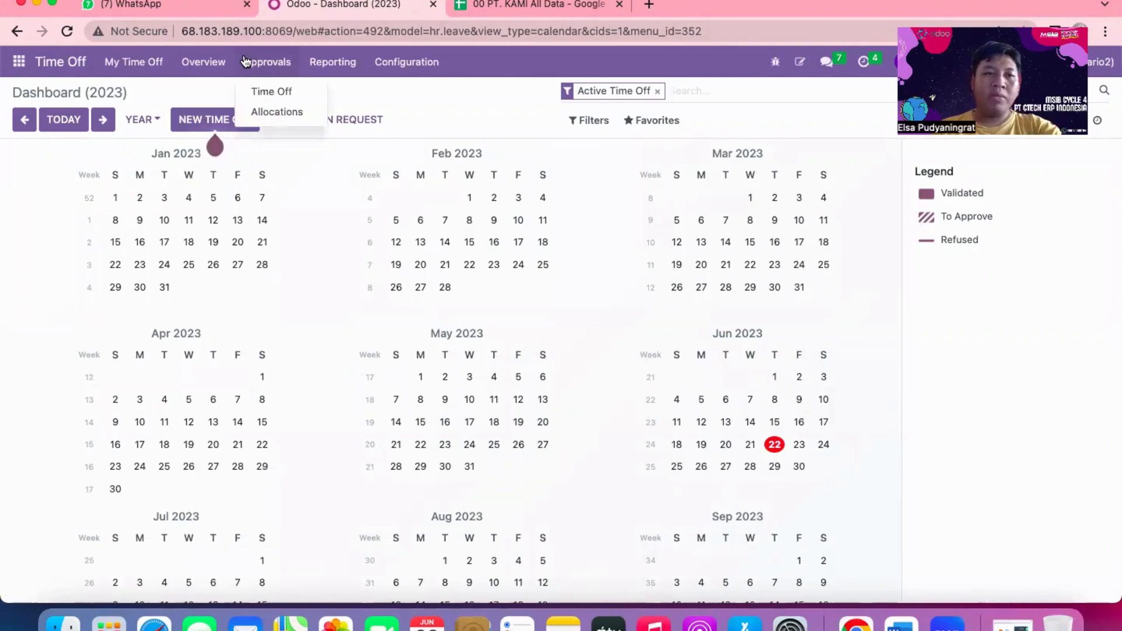
click(255, 90)
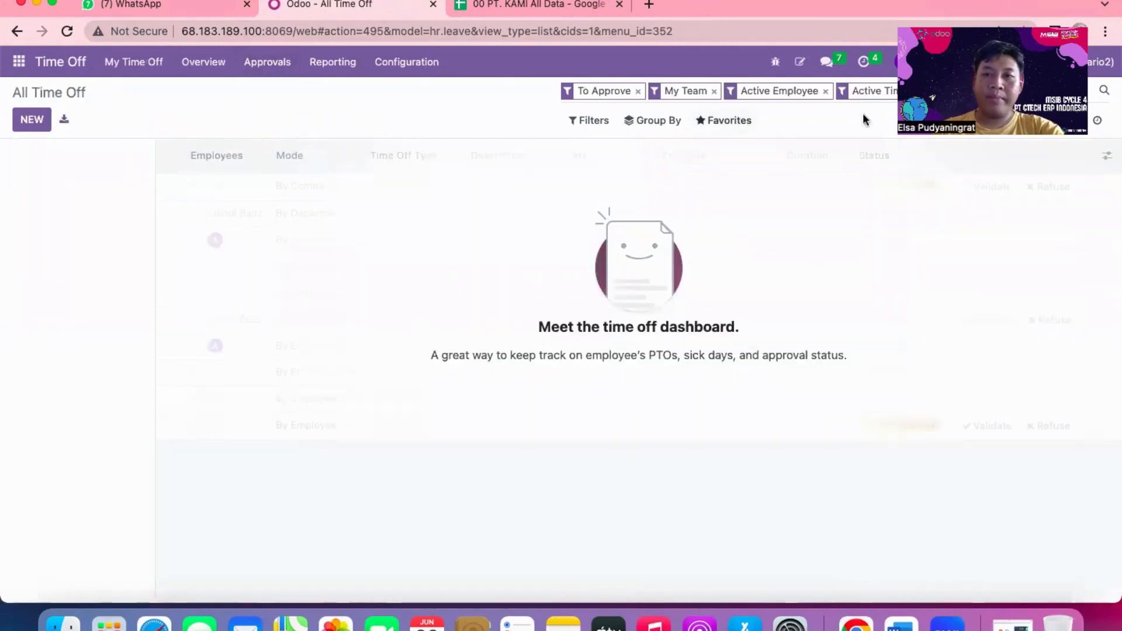
click(825, 91)
click(822, 91)
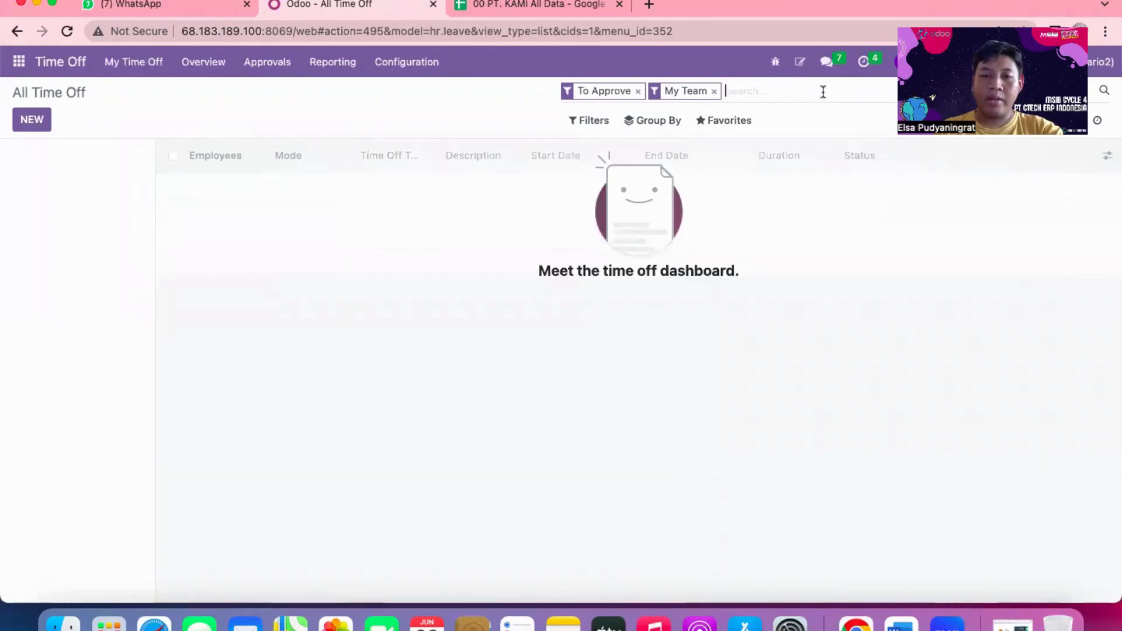
click(715, 91)
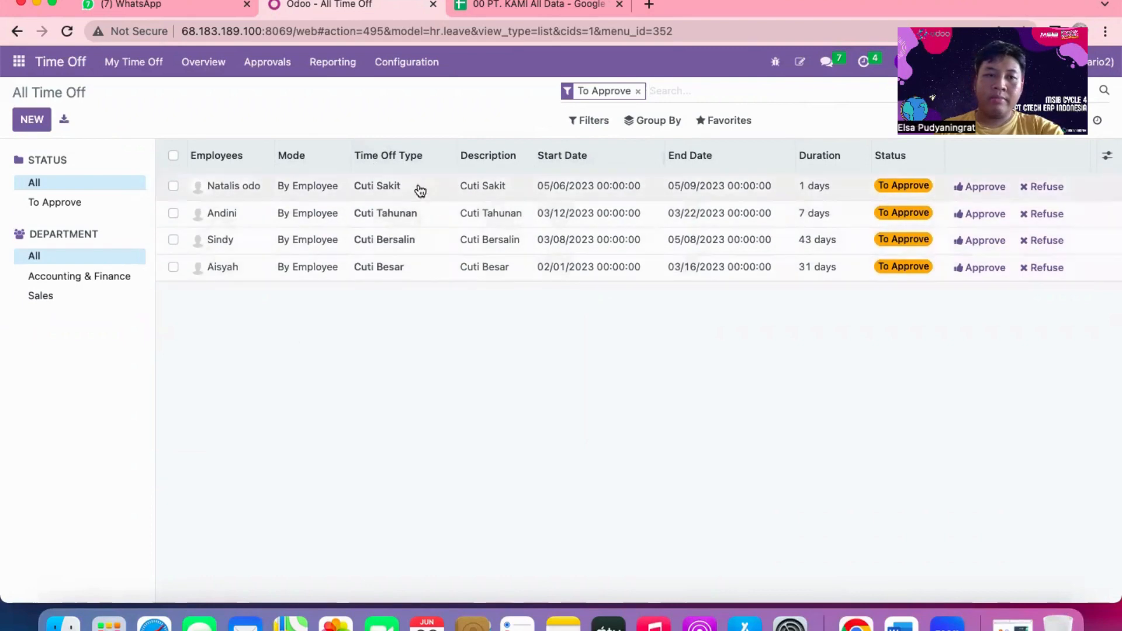
Step: Open the time off allocations for approval, clear the Active Employee and My Team filters, and review the allocation list
click(283, 68)
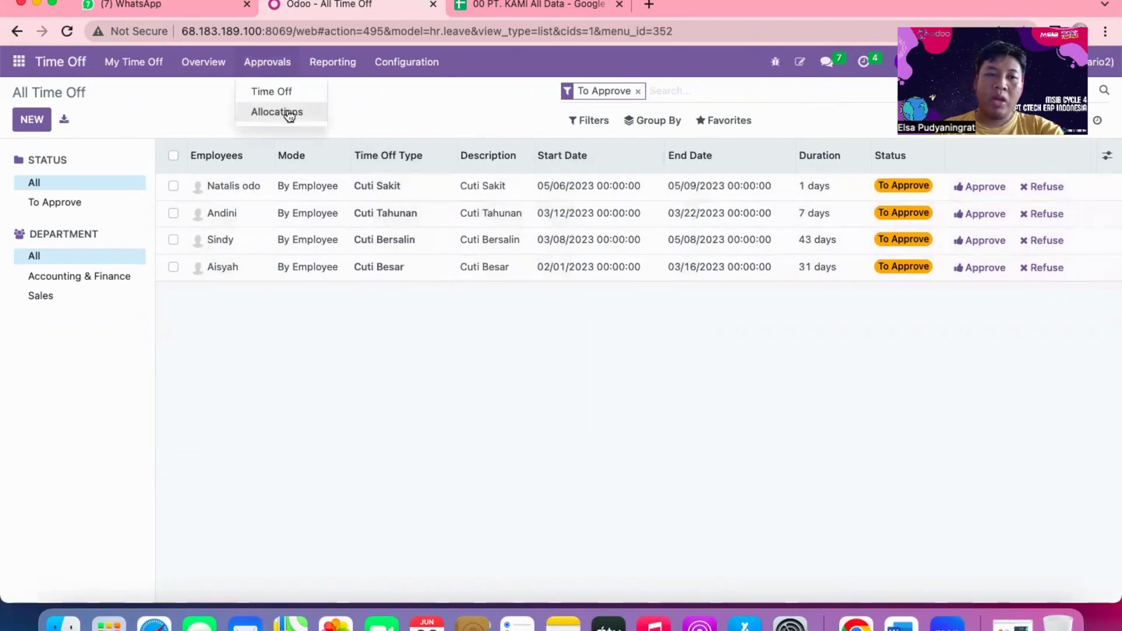
click(286, 111)
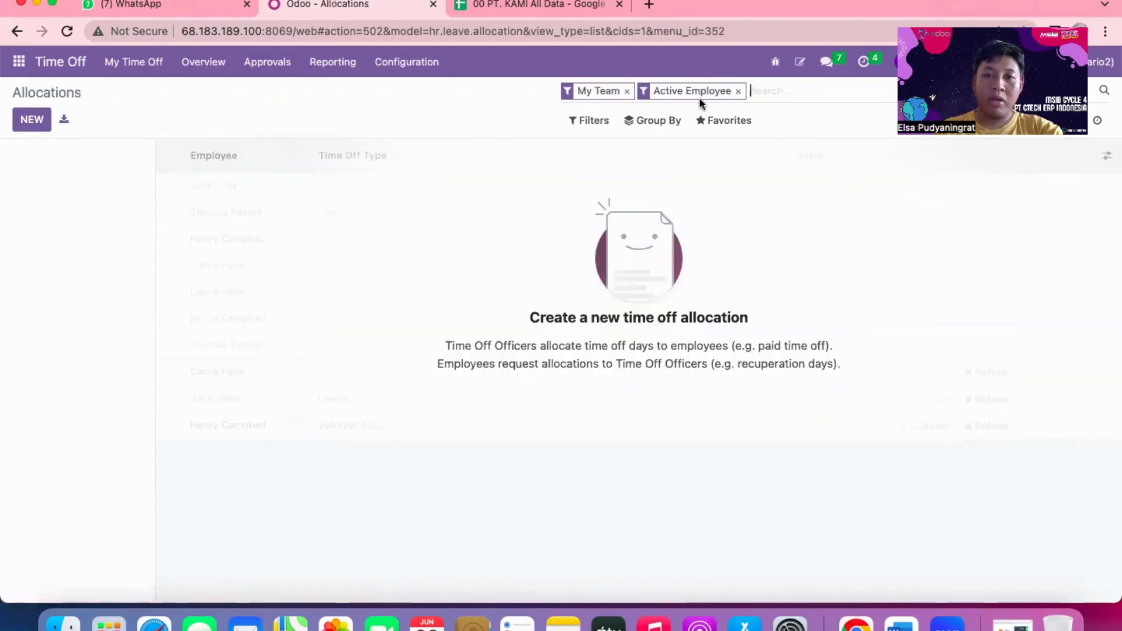
click(740, 92)
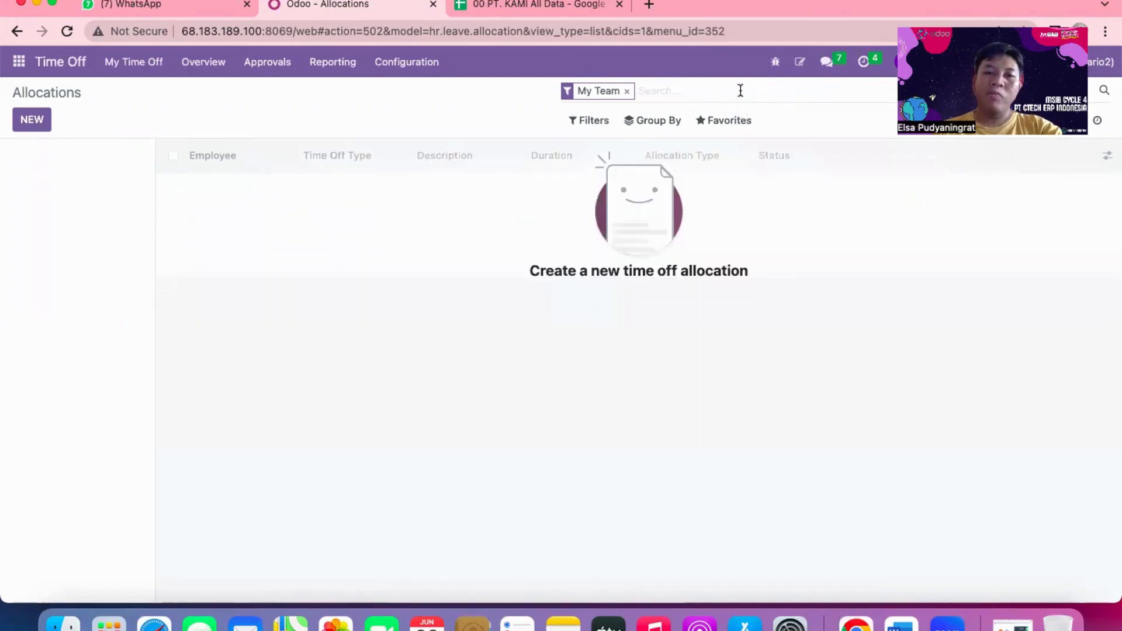
click(628, 93)
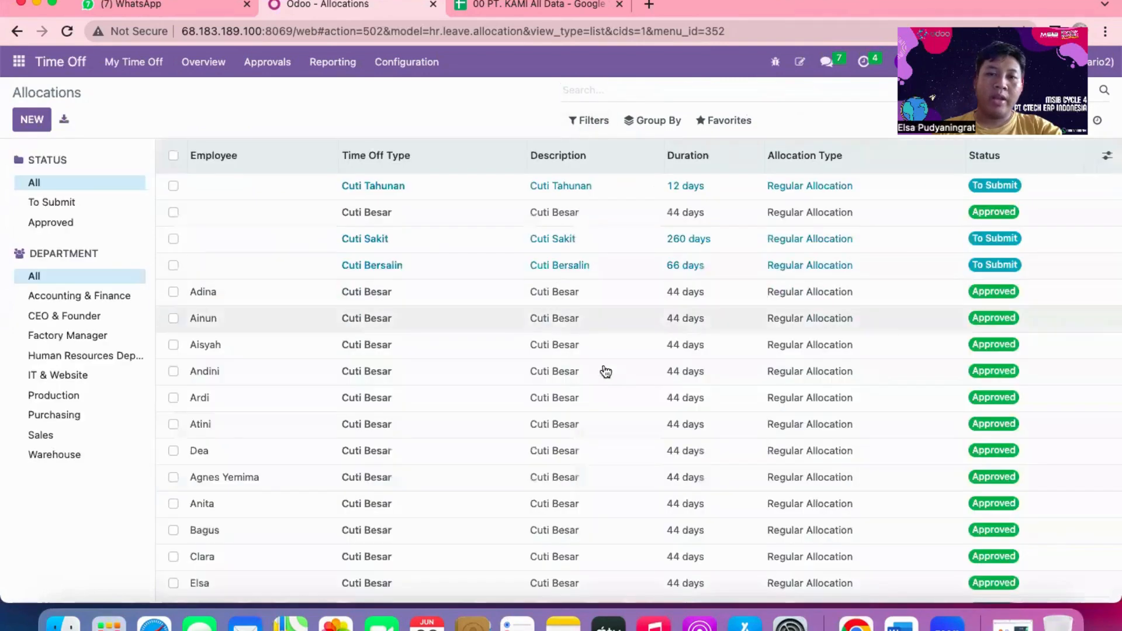
scroll(605, 372, down, 10)
scroll(606, 372, up, 5)
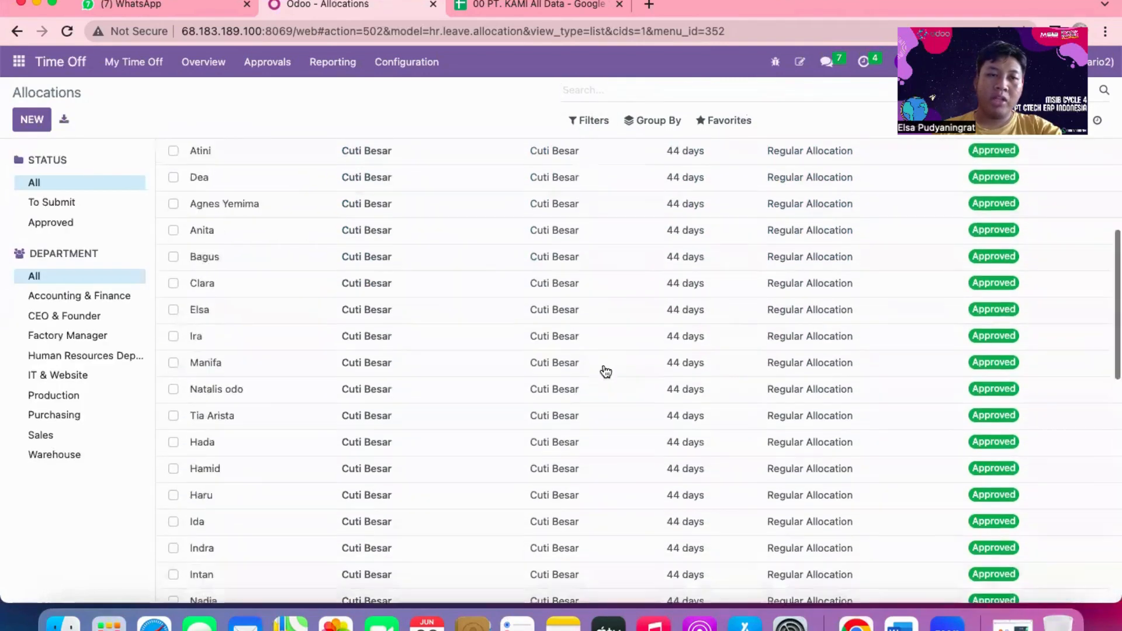
scroll(606, 372, up, 5)
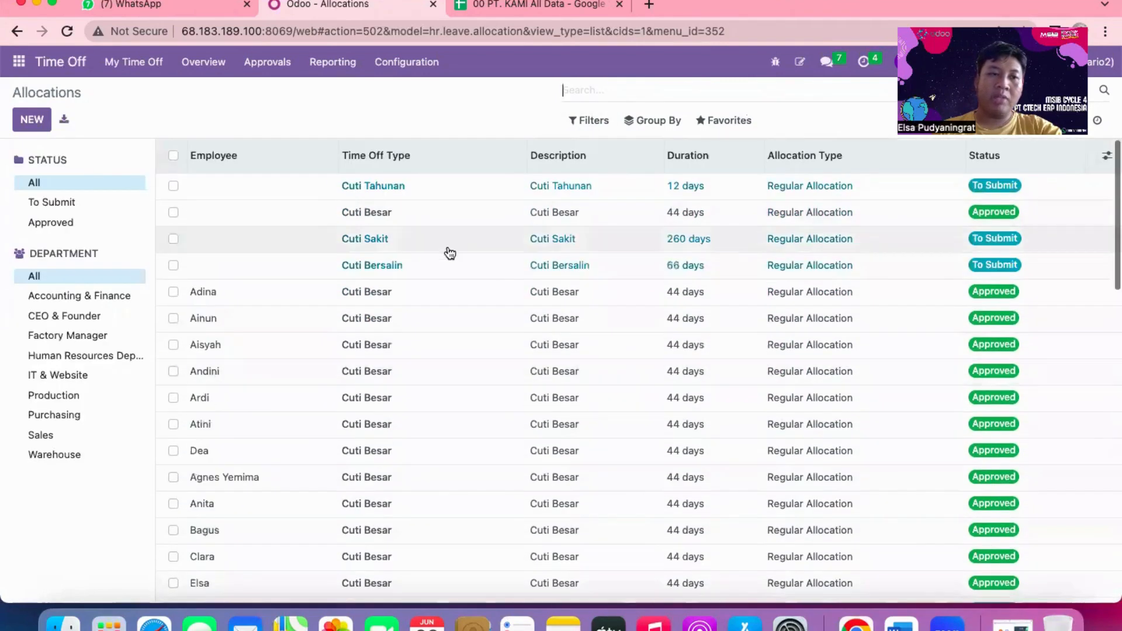
Step: Switch to the 00 PT. KAMI All Data spreadsheet and examine the codes and names on the Copy of 23 Hr Salary Category sheet
click(20, 62)
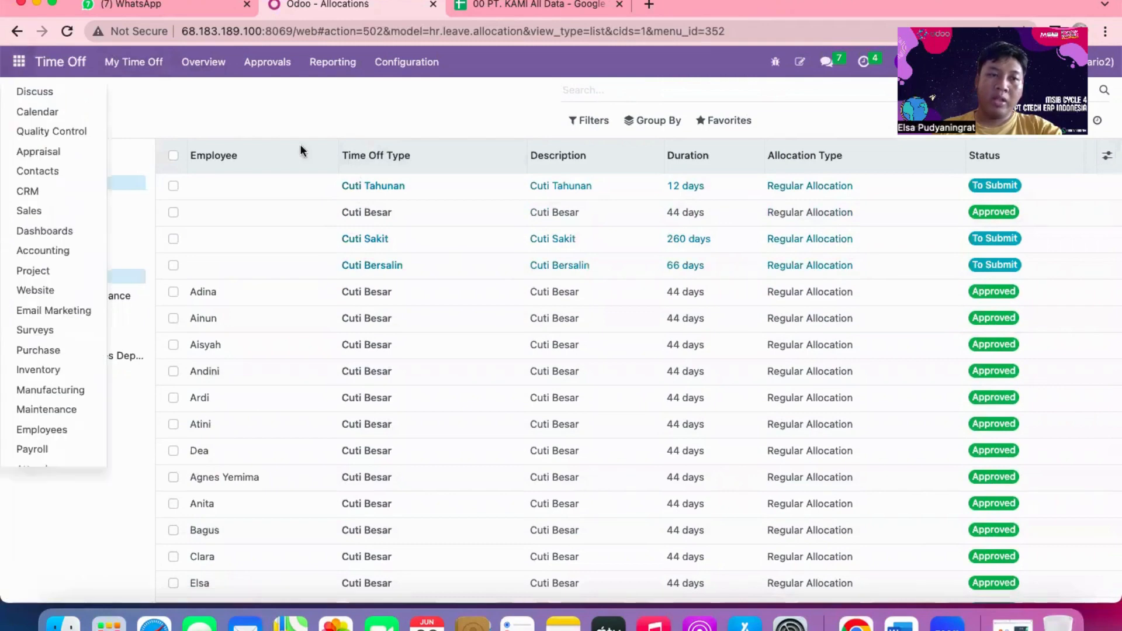
click(516, 8)
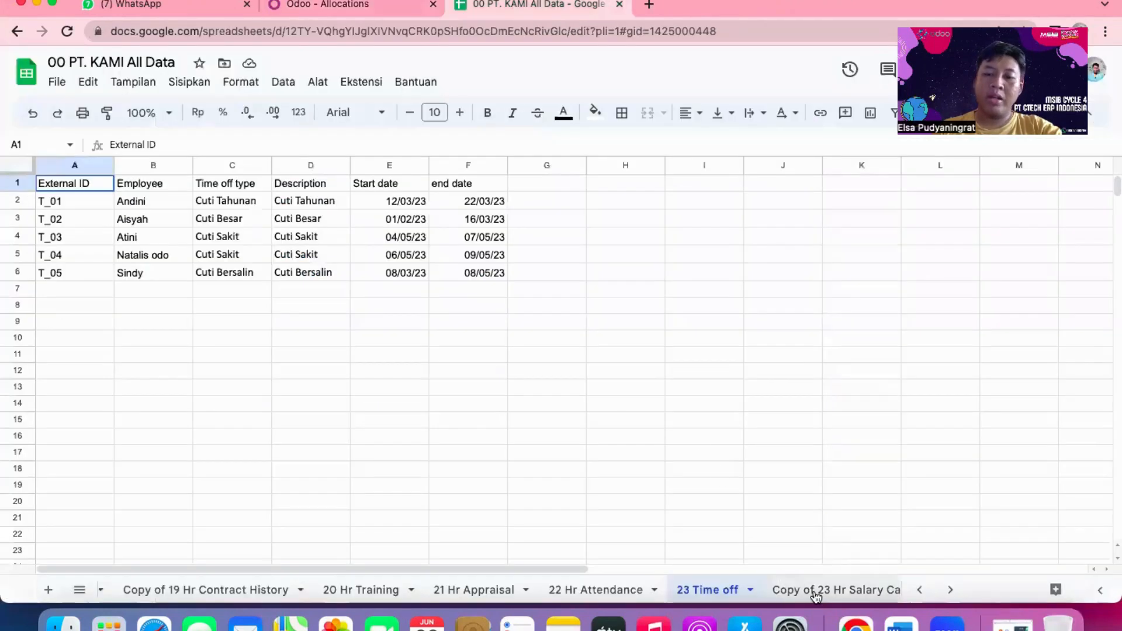
scroll(816, 590, right, 3)
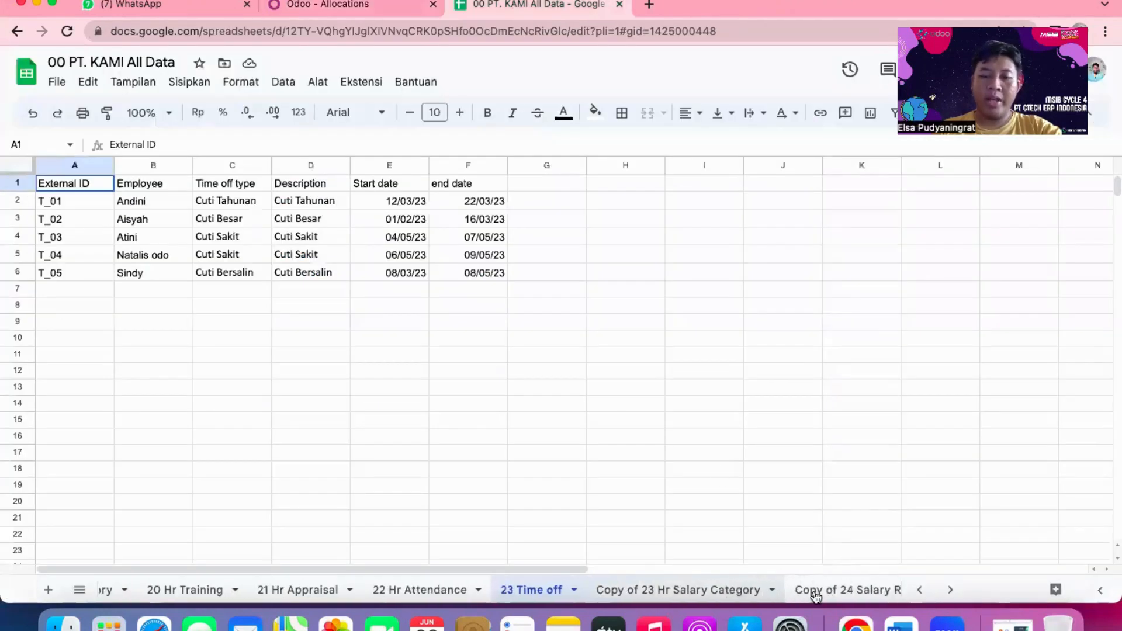
click(704, 596)
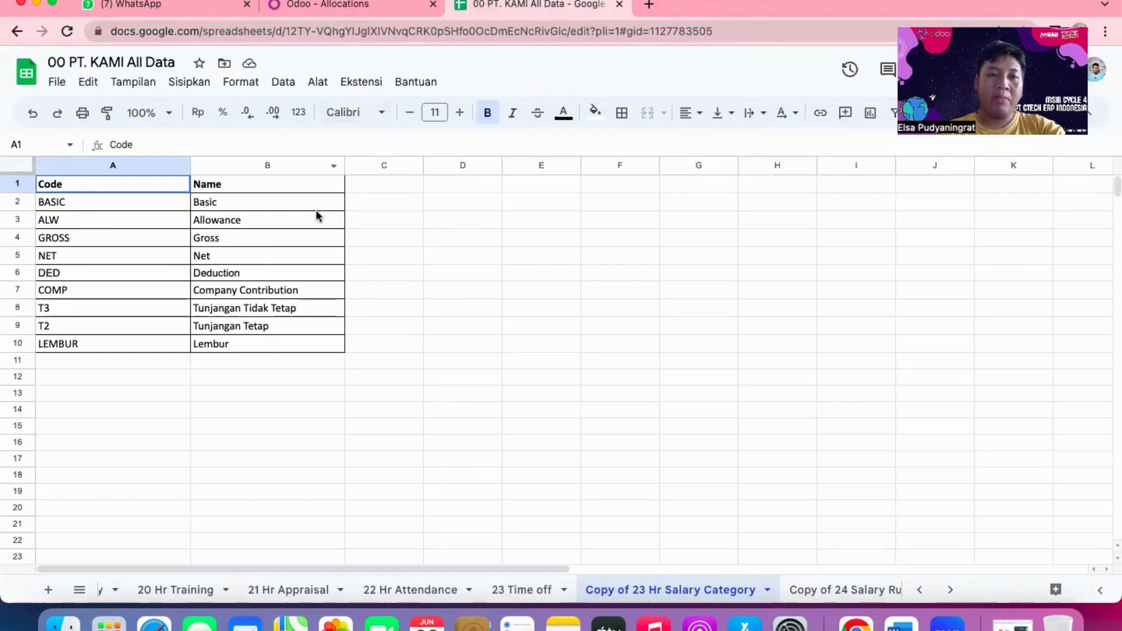
Step: Switch to Odoo and view the Salary Structures list in the Payroll application's configuration
click(311, 3)
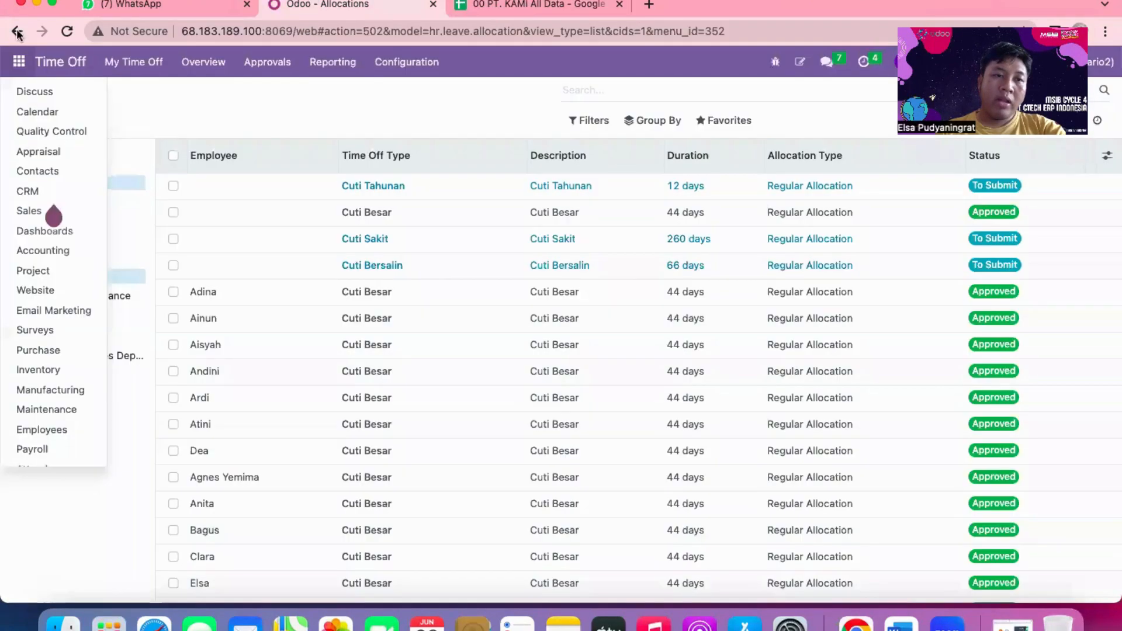
click(20, 64)
click(19, 64)
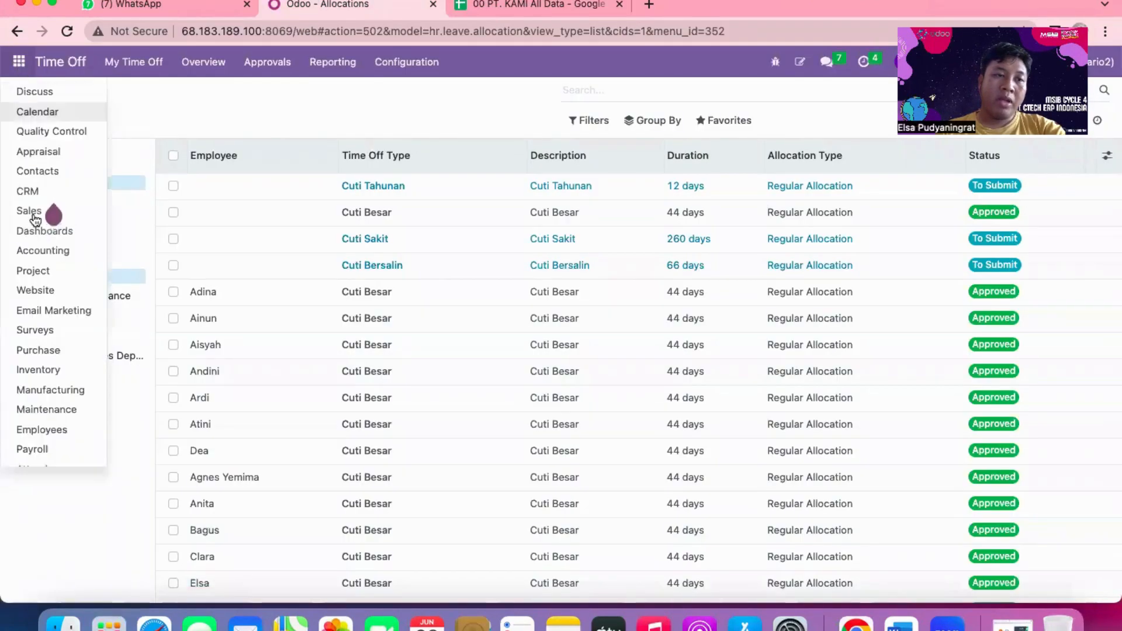
scroll(41, 193, down, 5)
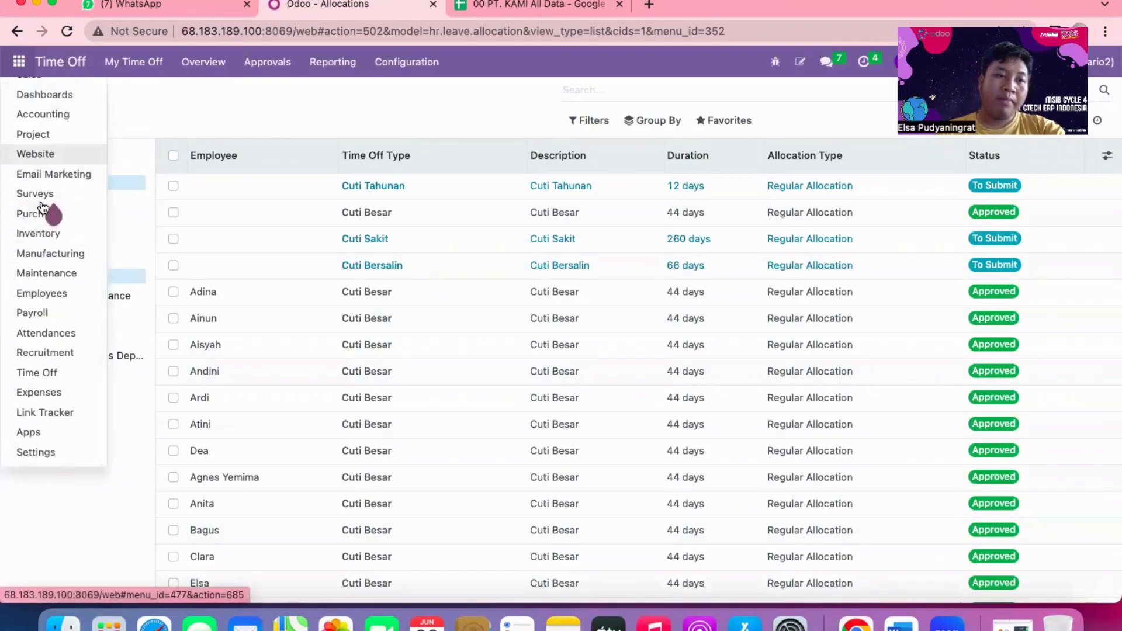
click(39, 314)
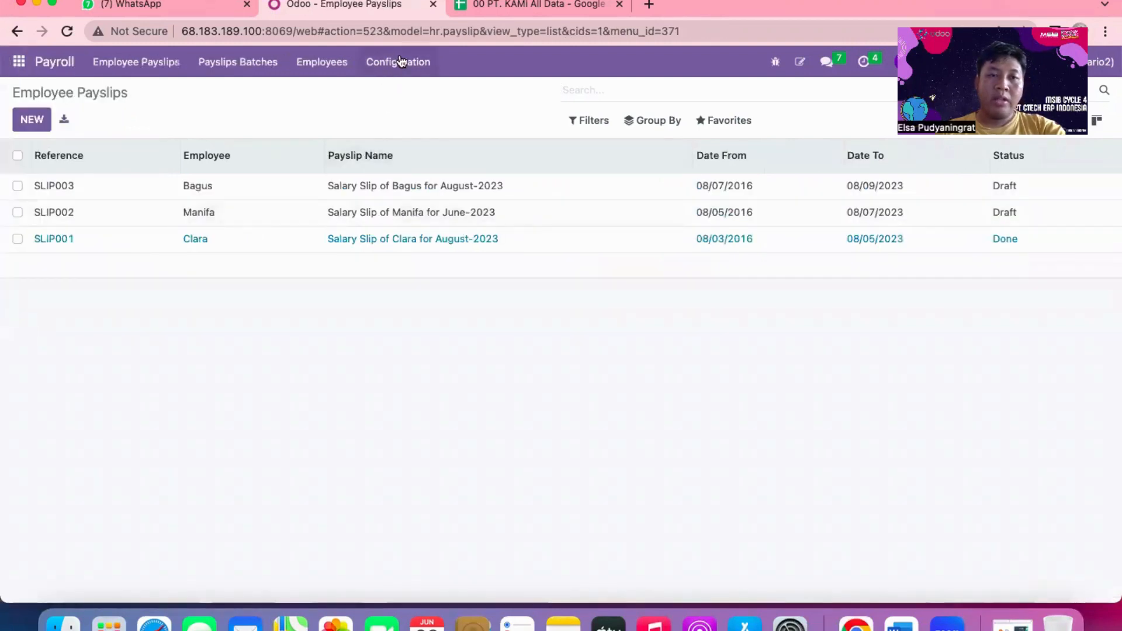
click(400, 62)
click(426, 113)
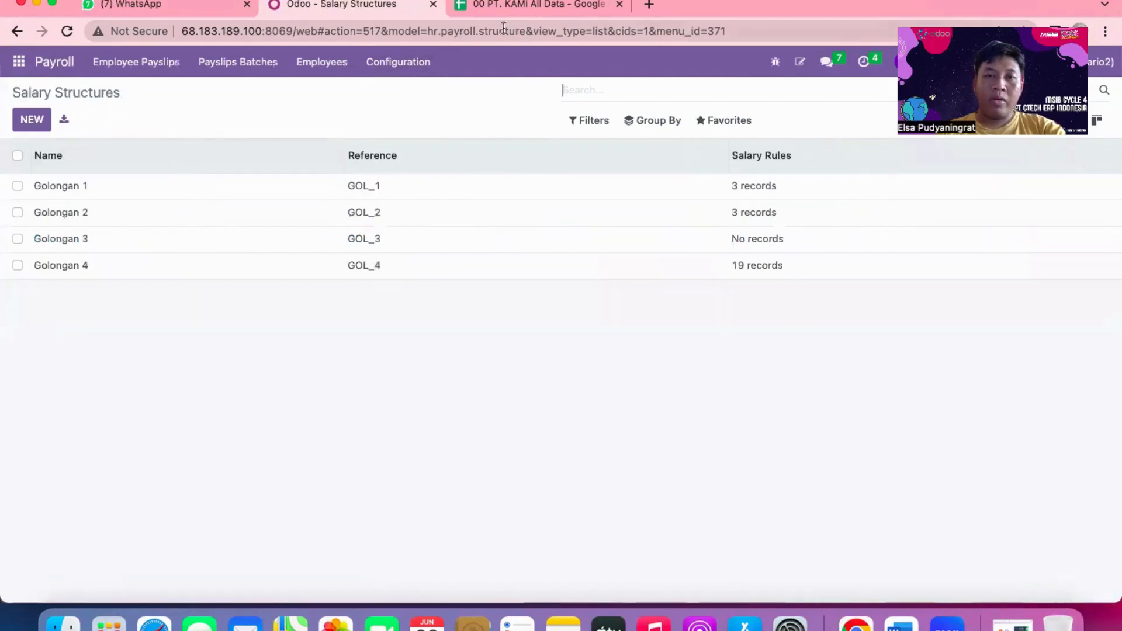
Step: Recheck the salary category sheet in the 00 PT. KAMI All Data spreadsheet, and view Payroll's Salary Rule Categories in Odoo
click(498, 4)
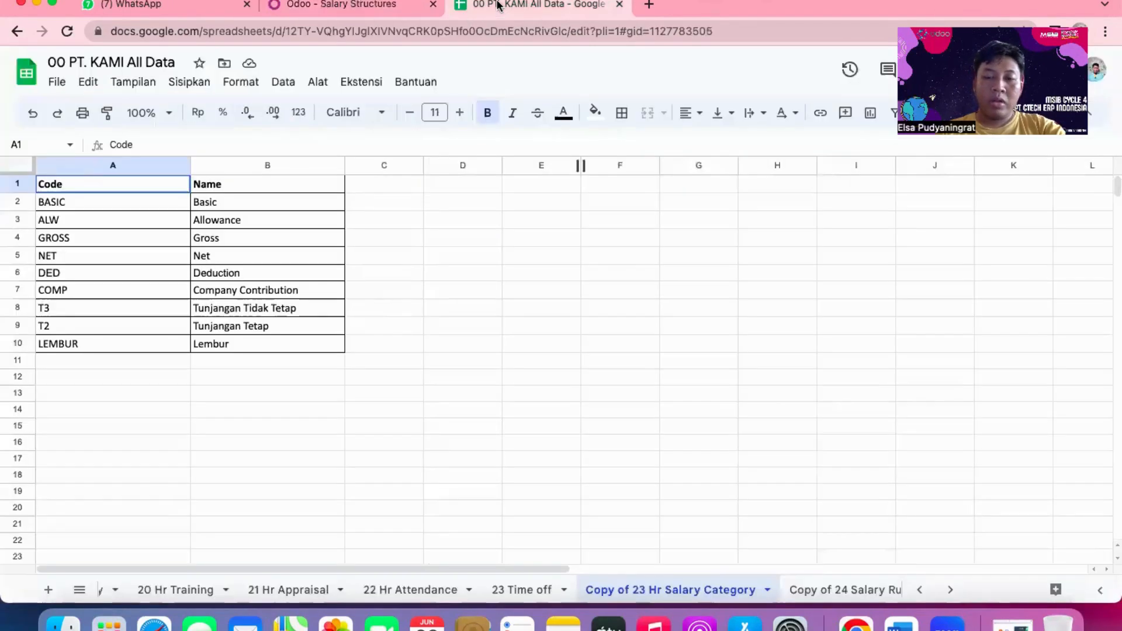
click(360, 5)
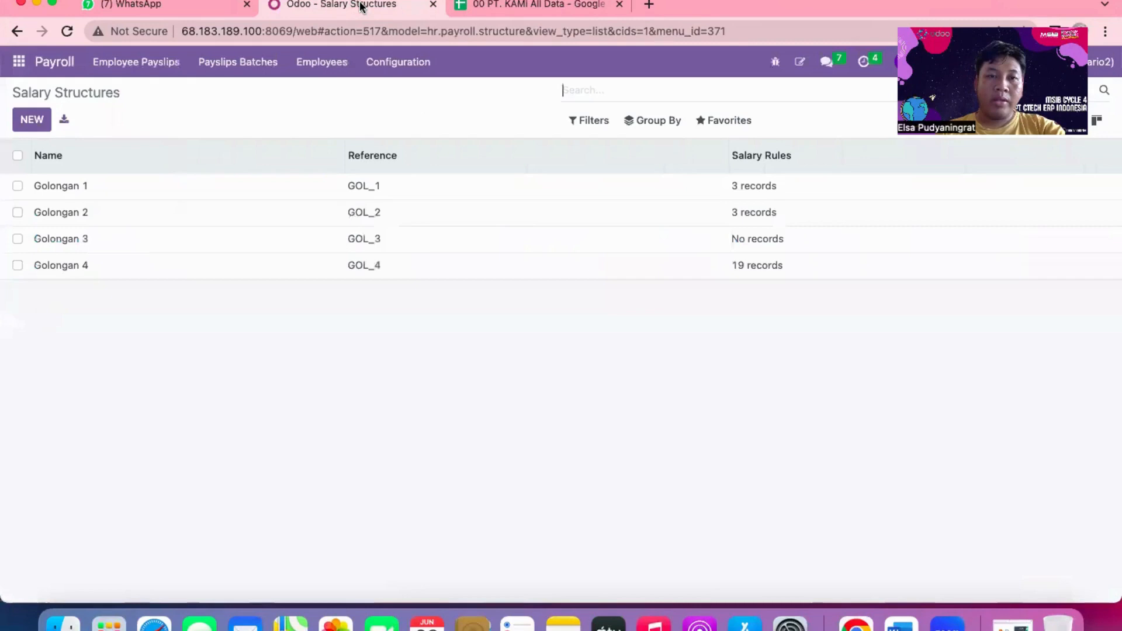
click(386, 65)
click(388, 113)
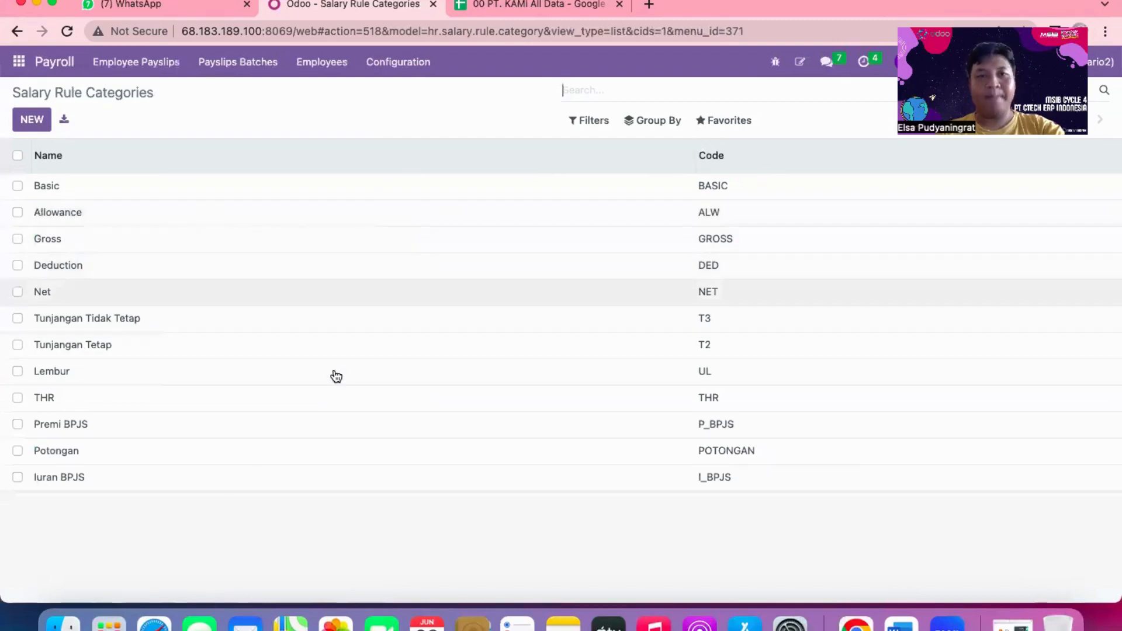
Step: Reopen Payroll's Salary Structures list, and switch to the spreadsheet's Copy of 24 Hr Salary Structure sheet to review its rows
click(397, 63)
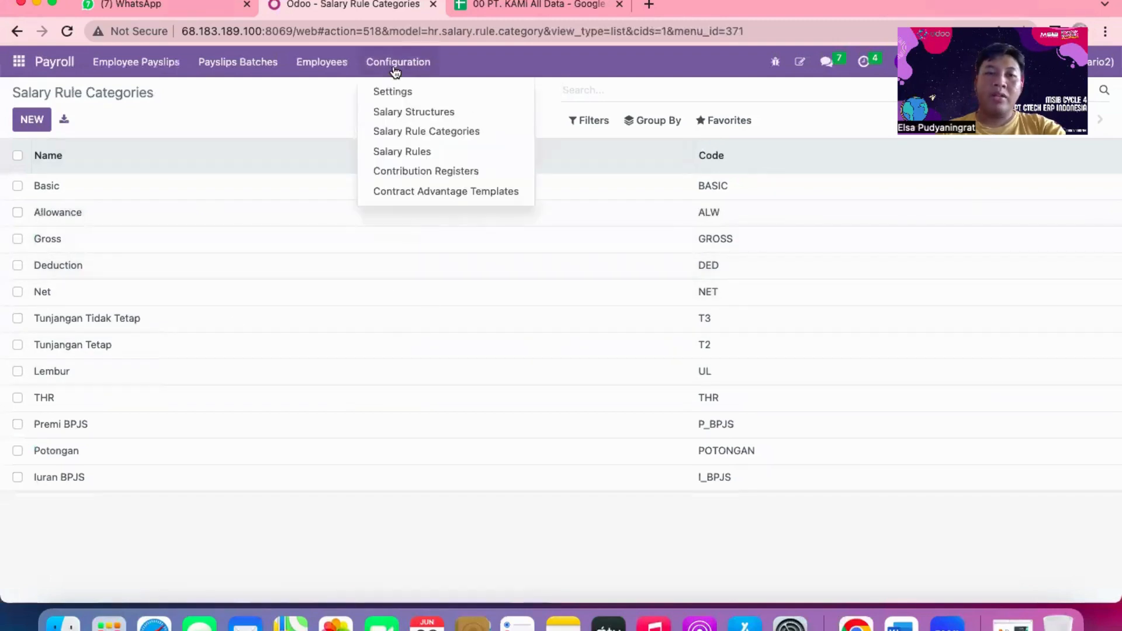
click(407, 111)
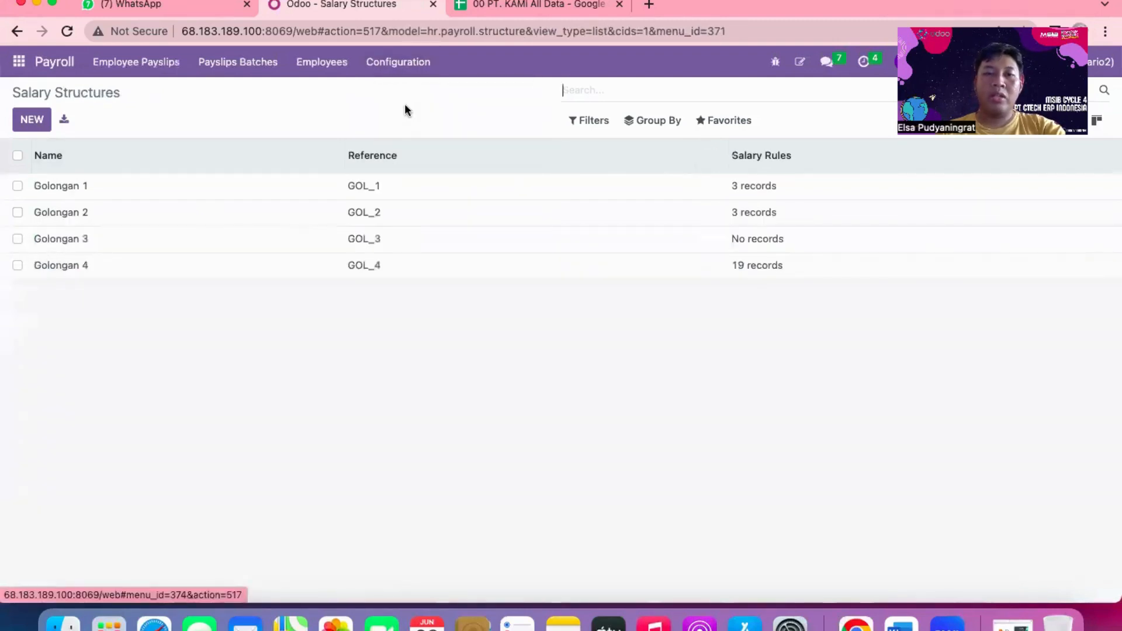
click(532, 4)
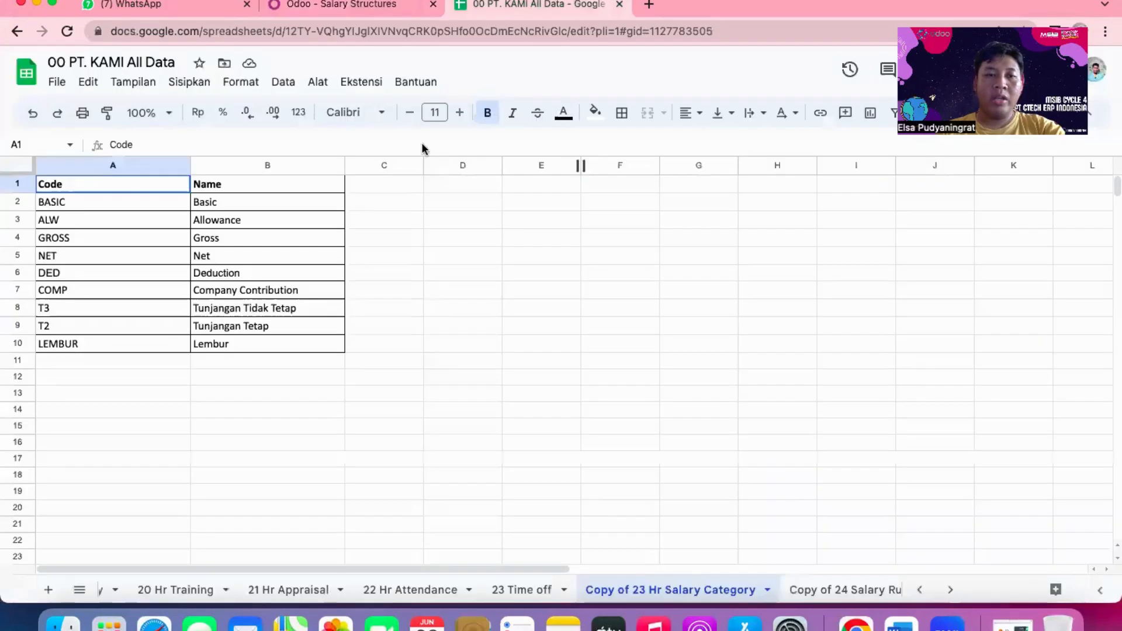
scroll(846, 590, right, 5)
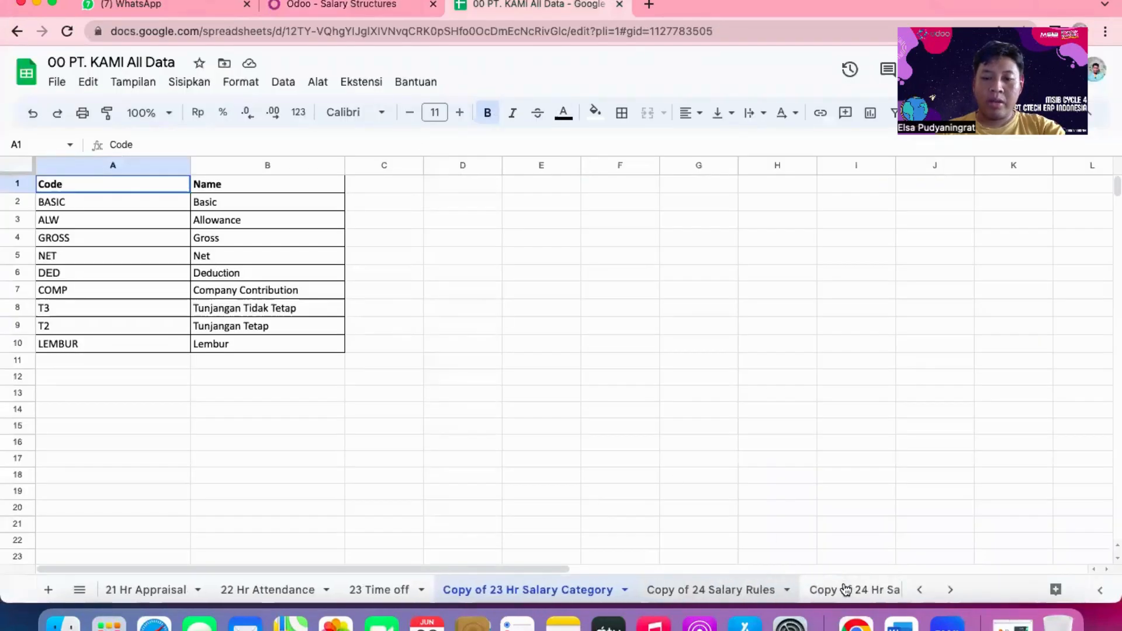
click(828, 591)
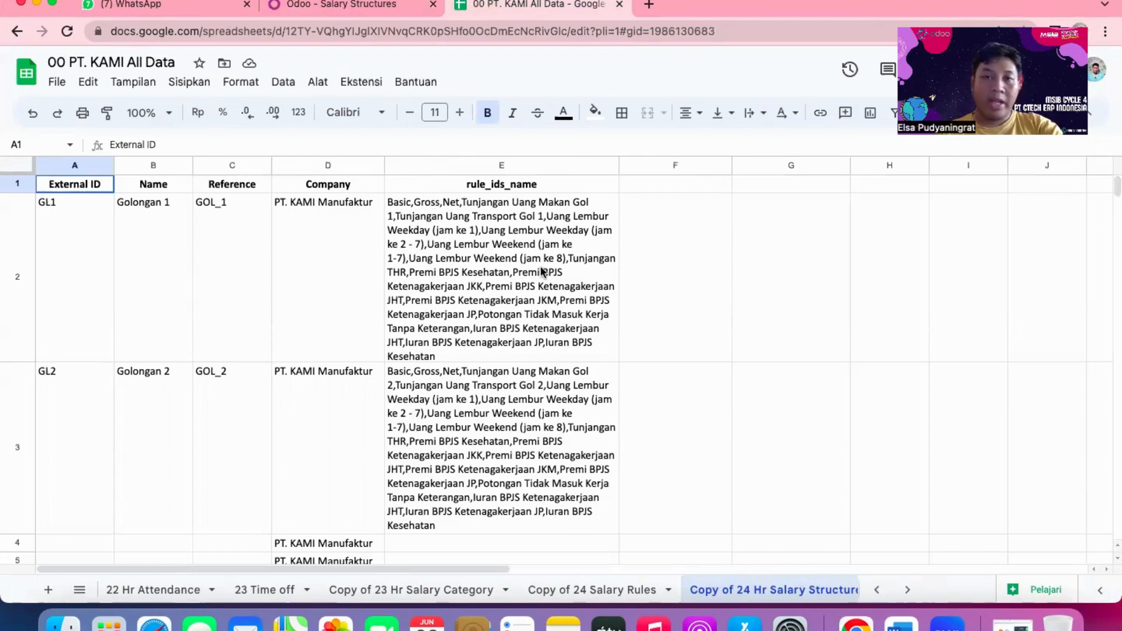
Step: Switch to Odoo, view the salary rules of the Golongan 1 structure, and open Payroll's Salary Rules list
click(362, 8)
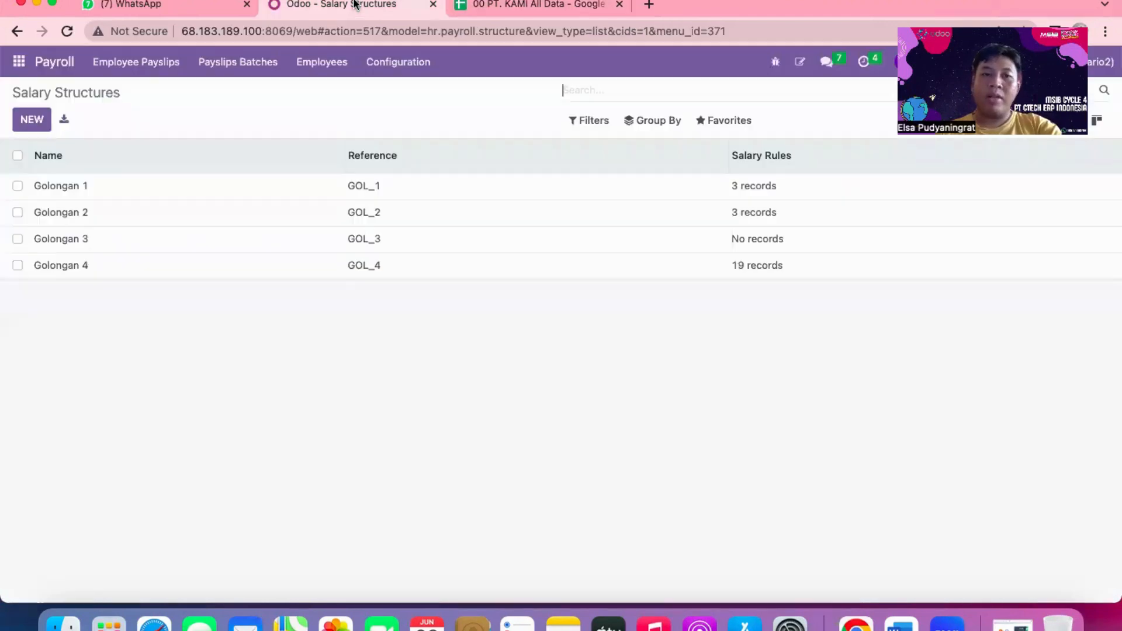
click(353, 187)
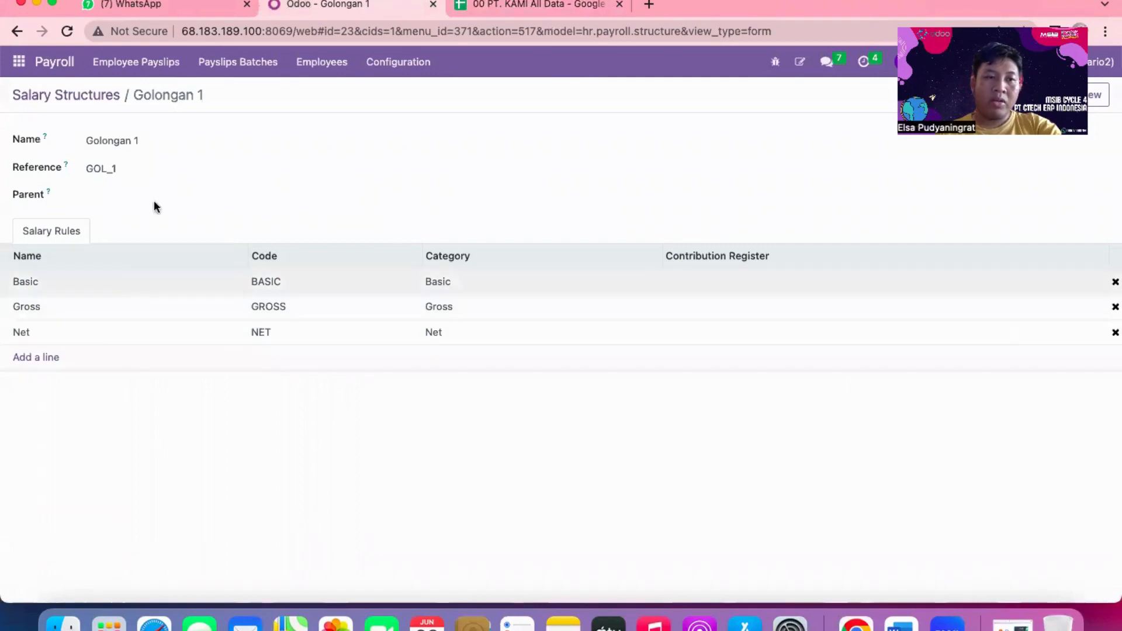
click(363, 64)
click(394, 154)
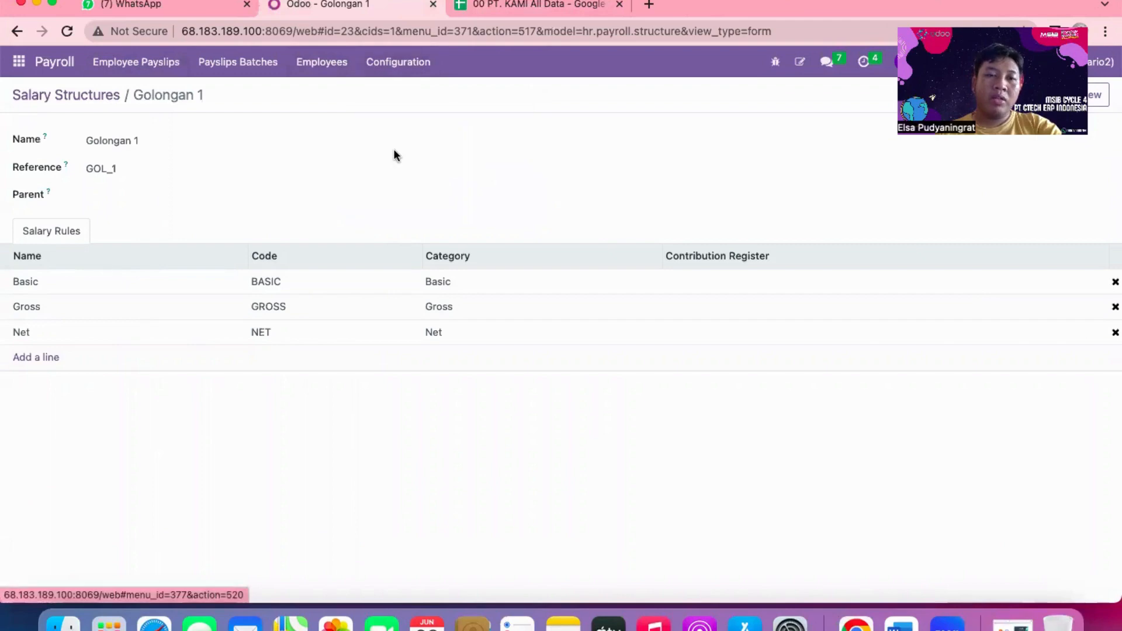
Step: Switch to the spreadsheet and examine the Copy of 24 Salary Rules sheet, from rule names and Python code through the Debit and Credit accounts
click(537, 5)
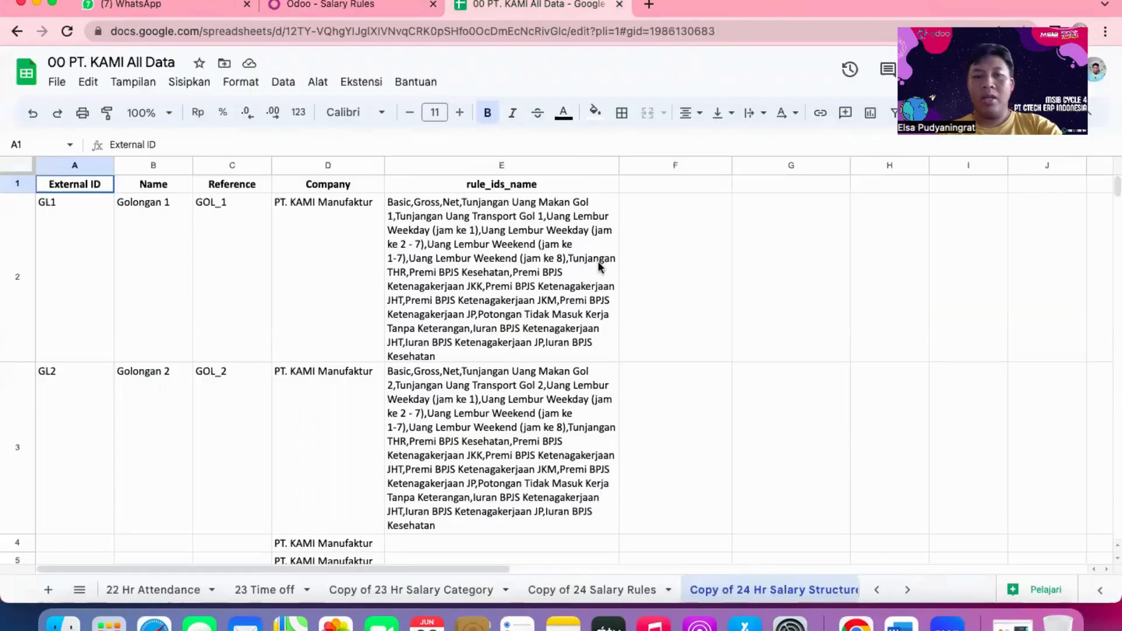
click(612, 590)
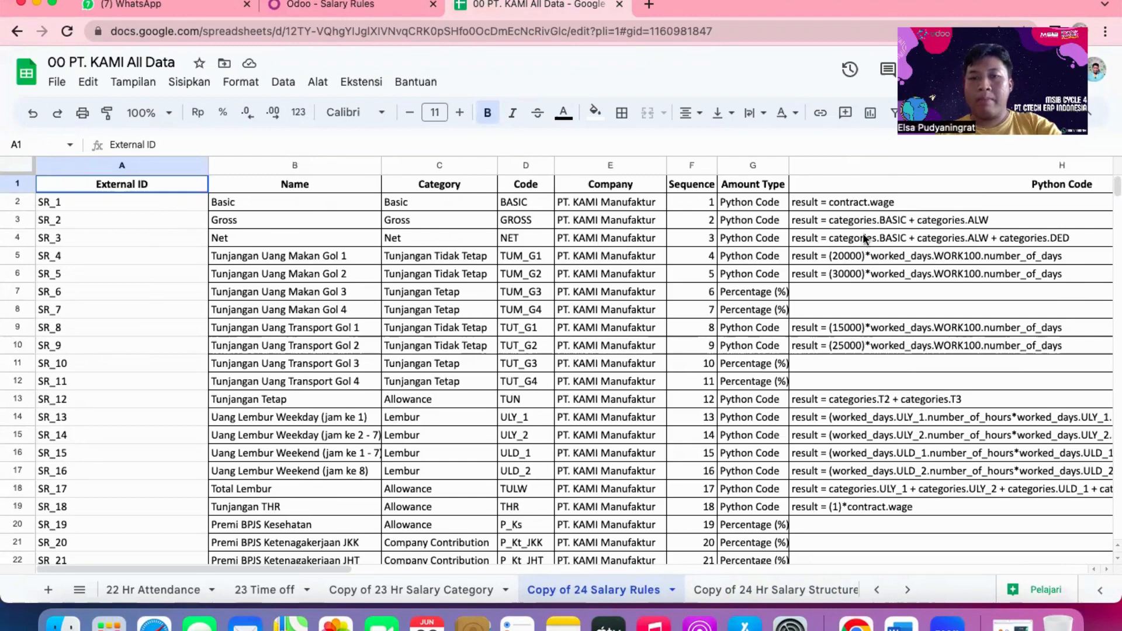
scroll(920, 281, right, 5)
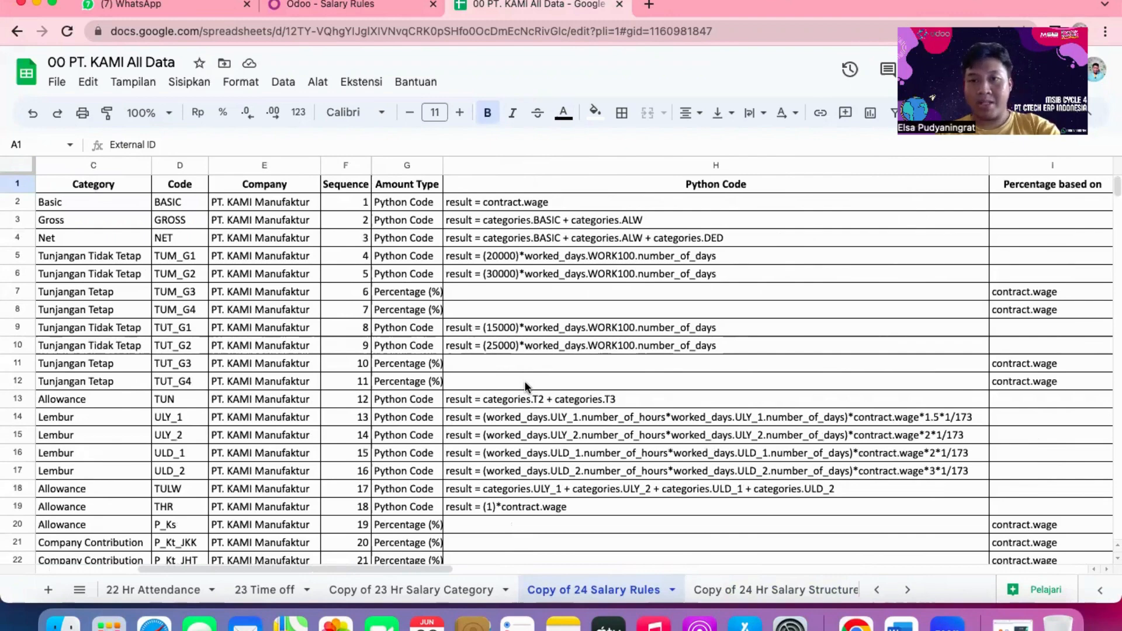
scroll(568, 381, right, 10)
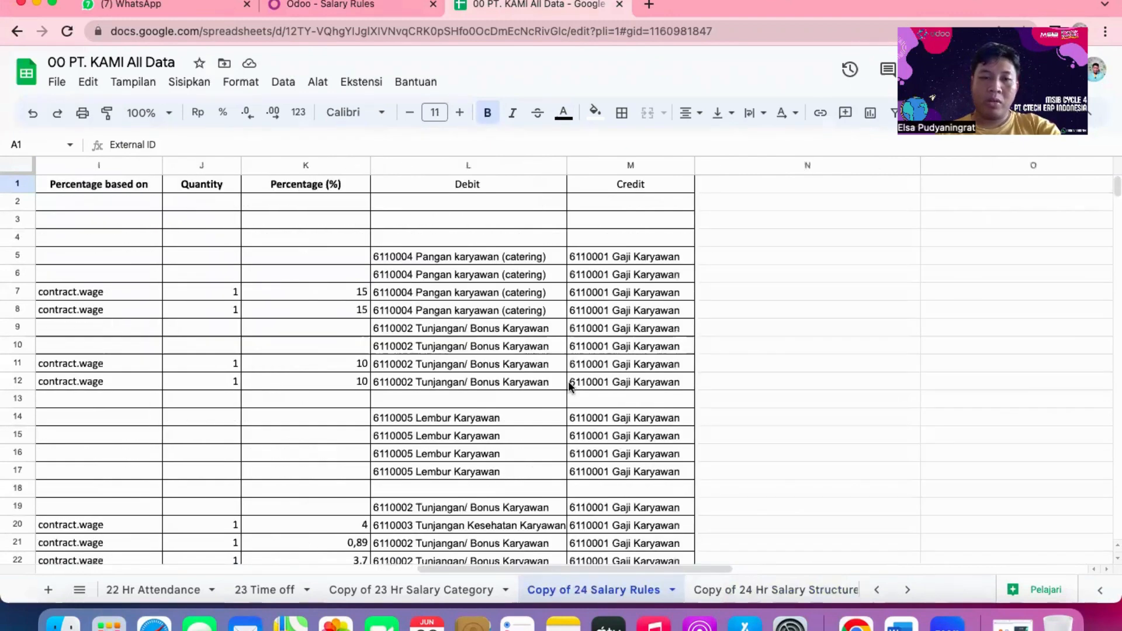
scroll(297, 394, left, 15)
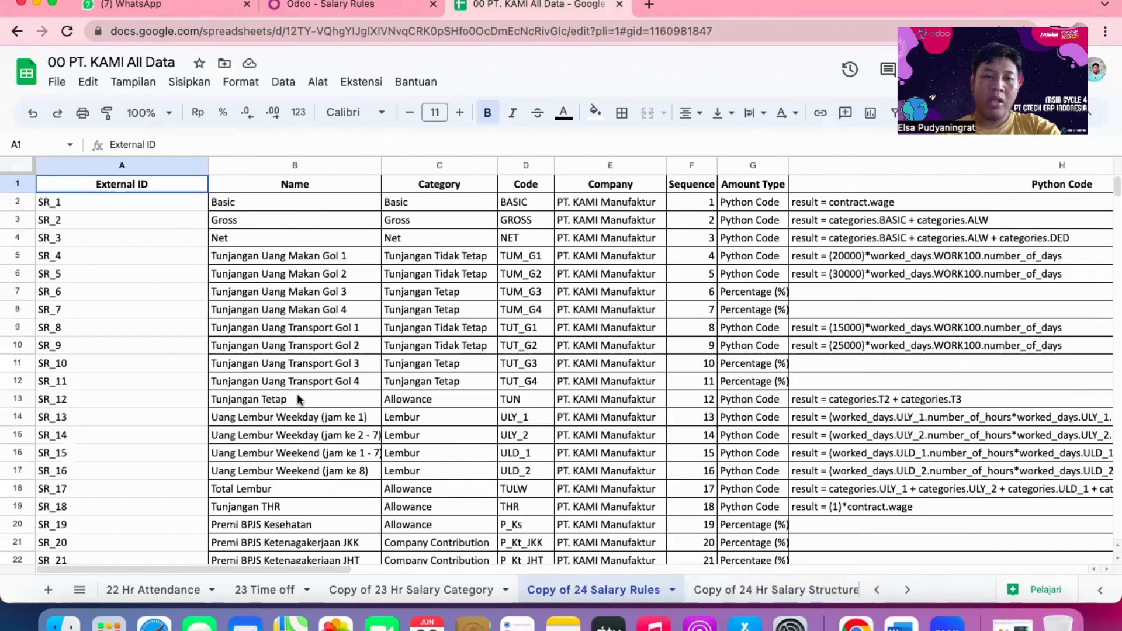
scroll(297, 394, right, 12)
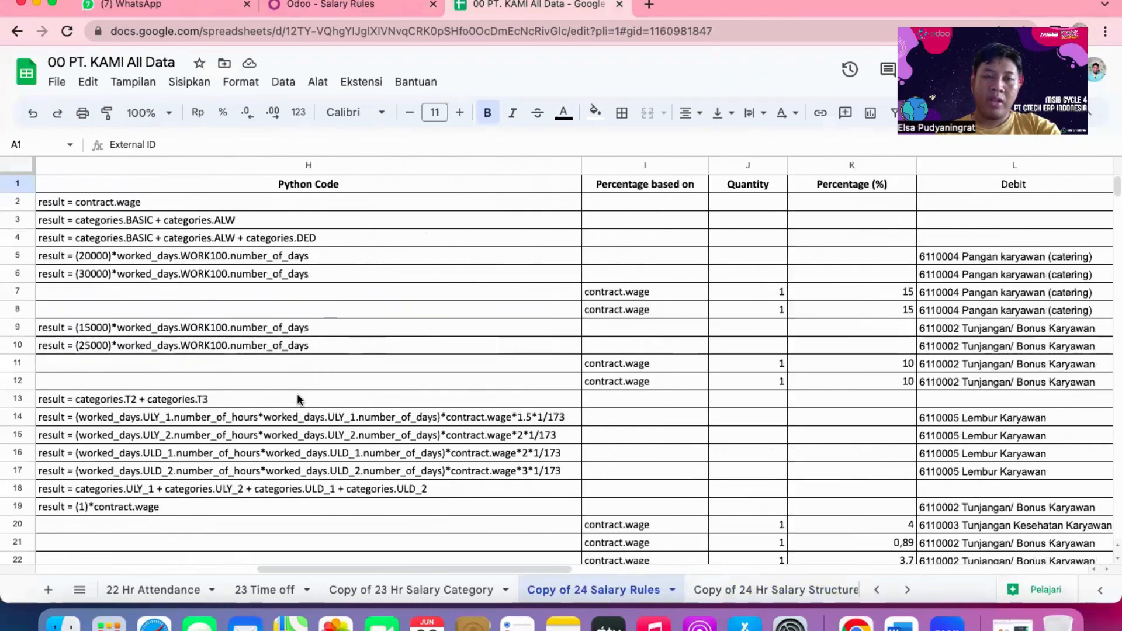
scroll(297, 394, right, 4)
scroll(297, 394, left, 10)
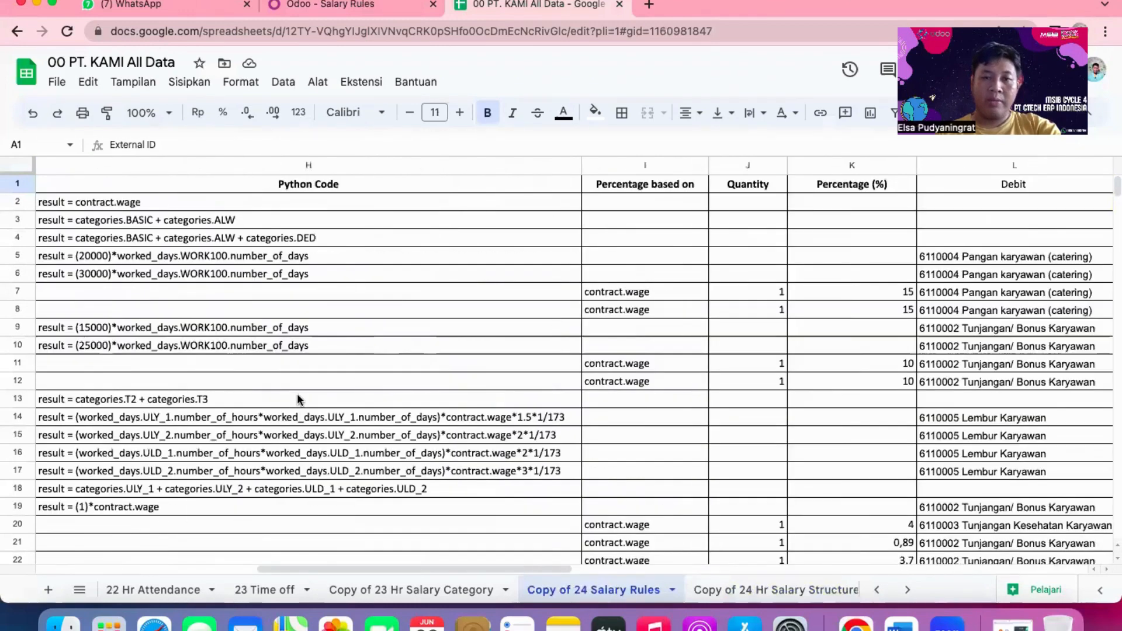
scroll(297, 400, right, 4)
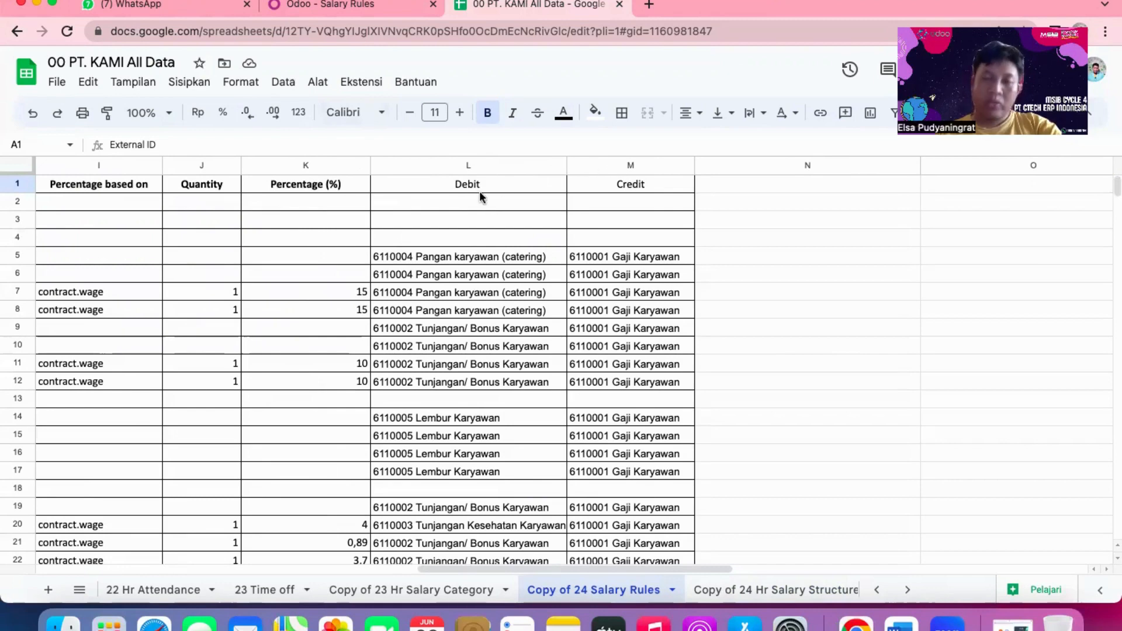
scroll(588, 308, left, 10)
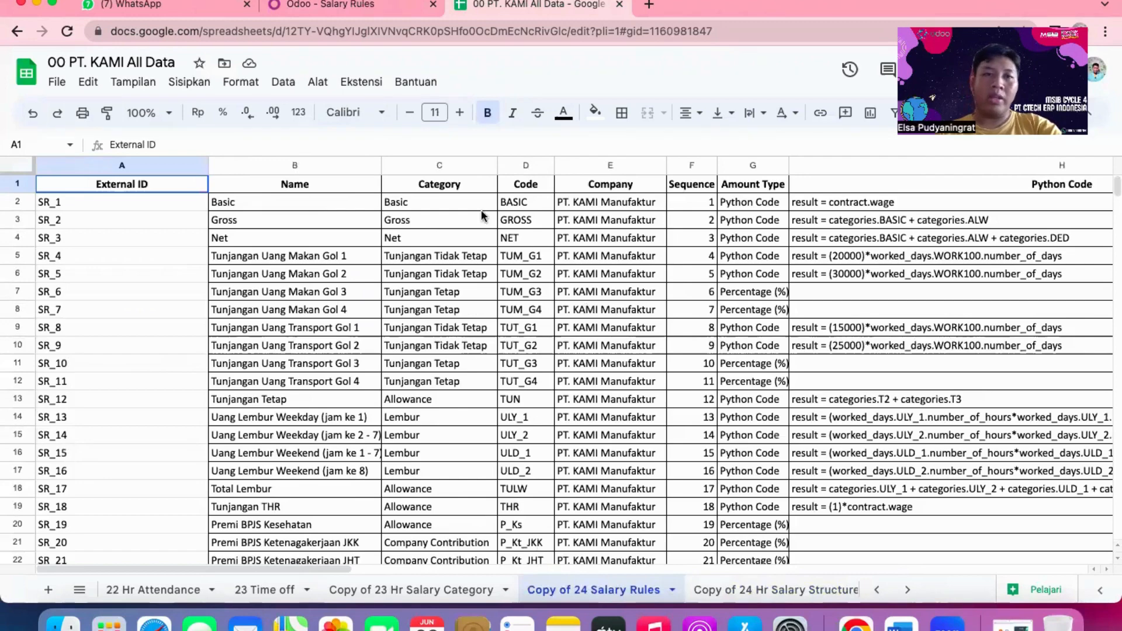
Step: Switch to Odoo, review the Salary Rules list, and open the Employee Payslips list
click(357, 7)
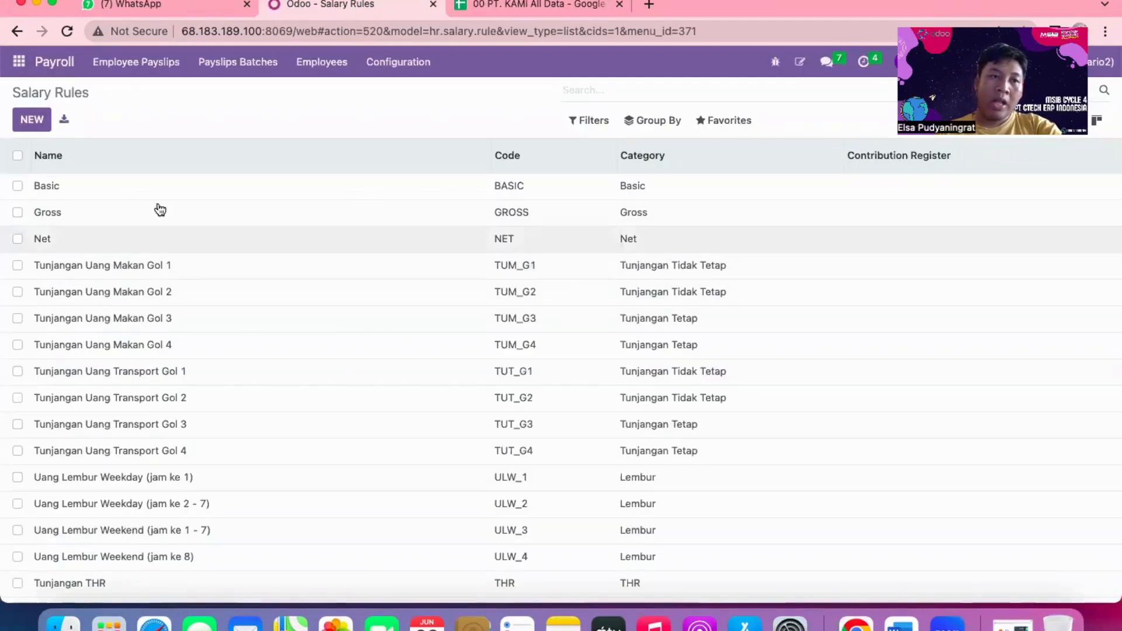
click(416, 62)
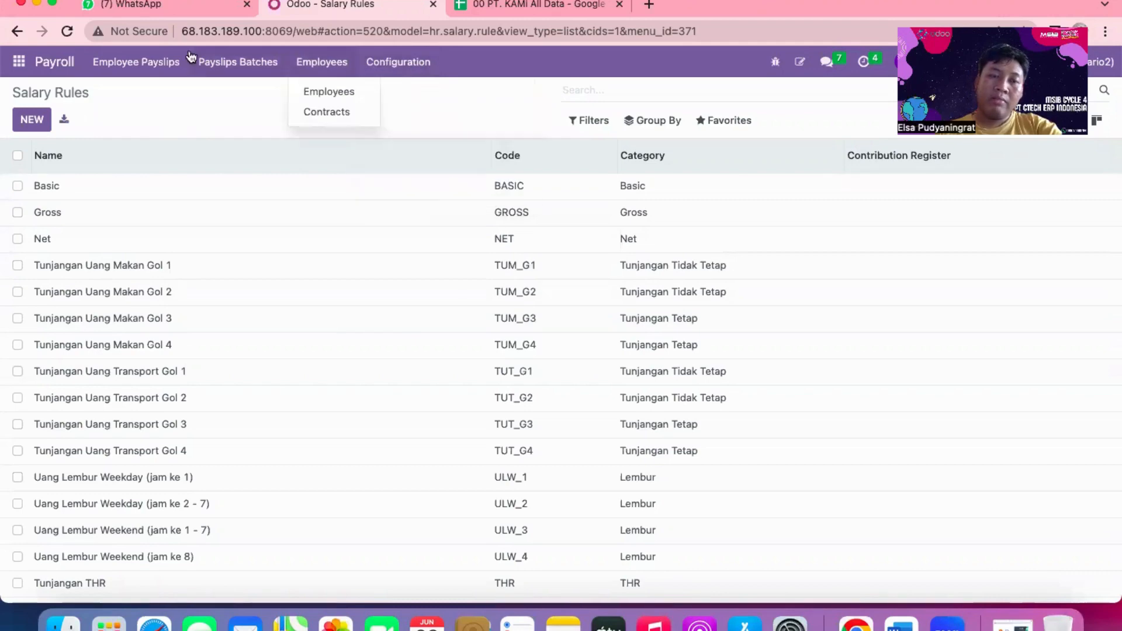
click(162, 71)
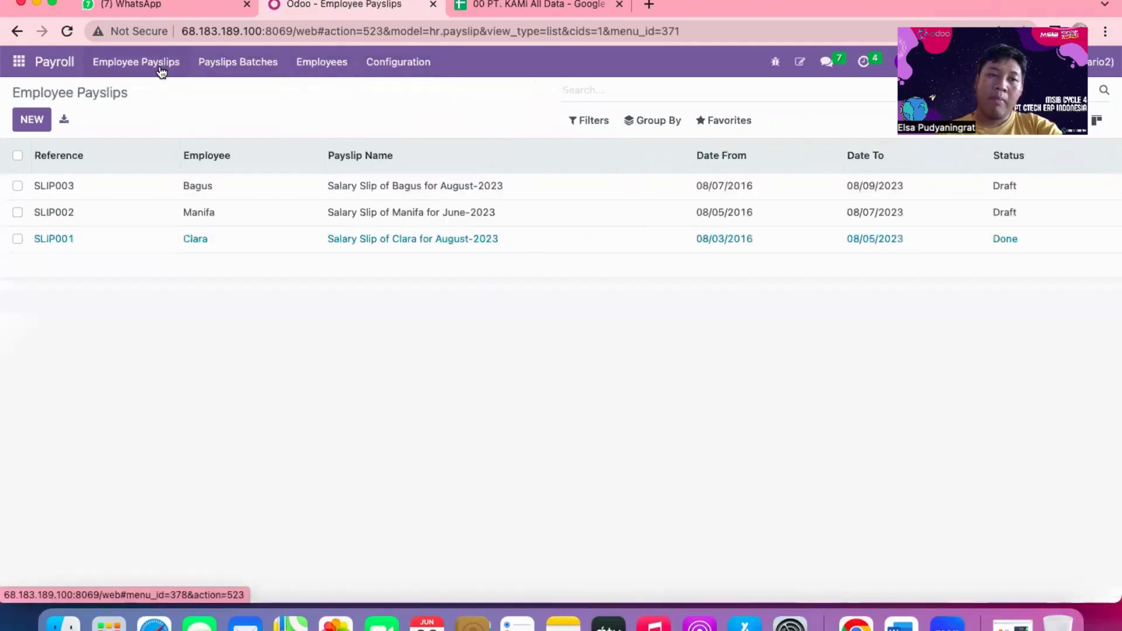
Step: Switch to the spreadsheet and examine the 25 Hr PAYSLIP sheet, including its structure, date and worked days columns
click(520, 6)
scroll(771, 590, right, 3)
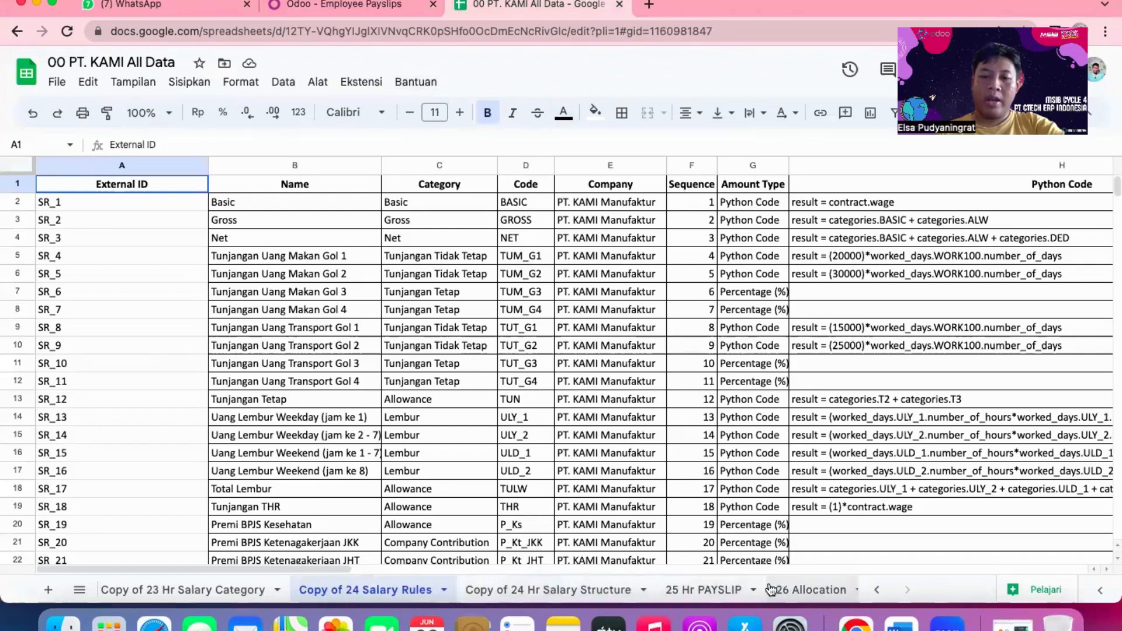
scroll(771, 590, right, 1)
click(697, 599)
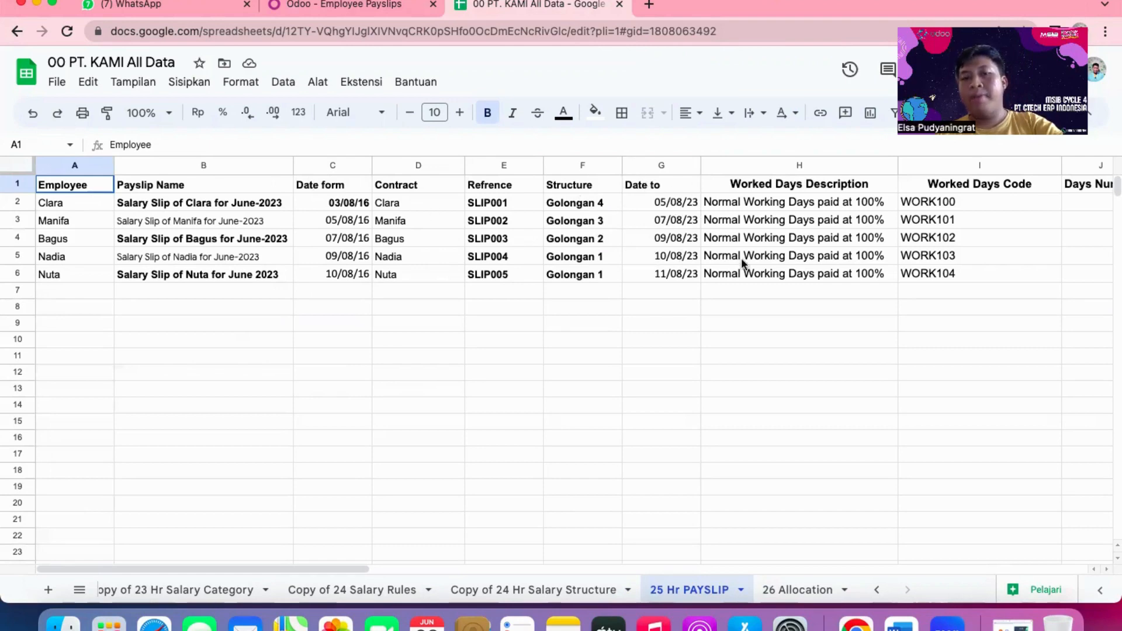
scroll(819, 257, right, 2)
scroll(819, 258, right, 2)
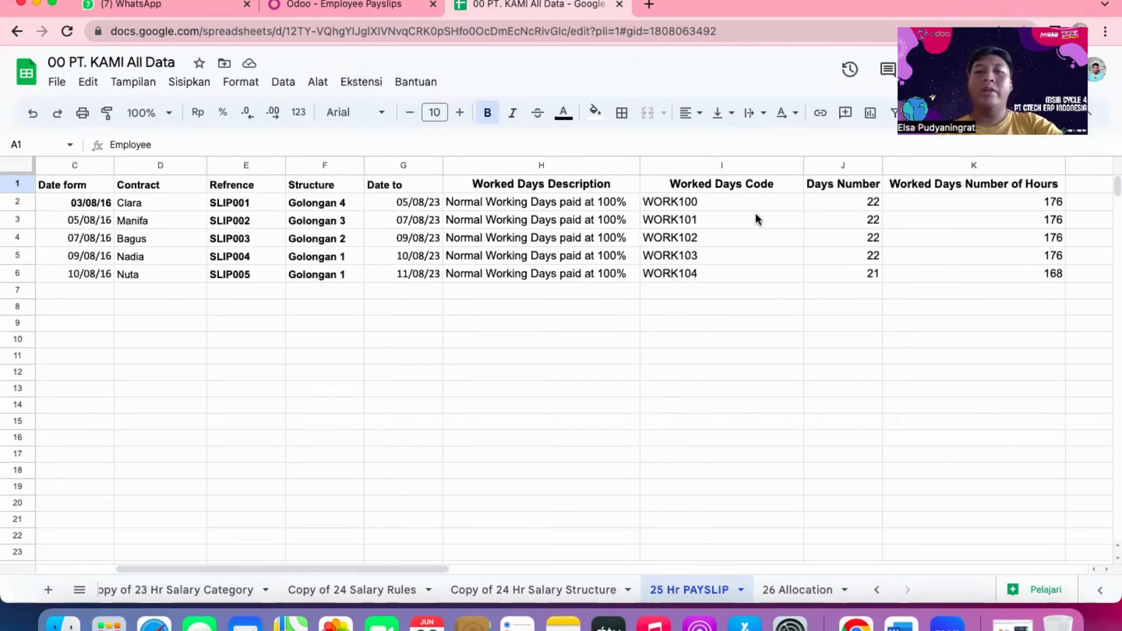
scroll(755, 219, right, 4)
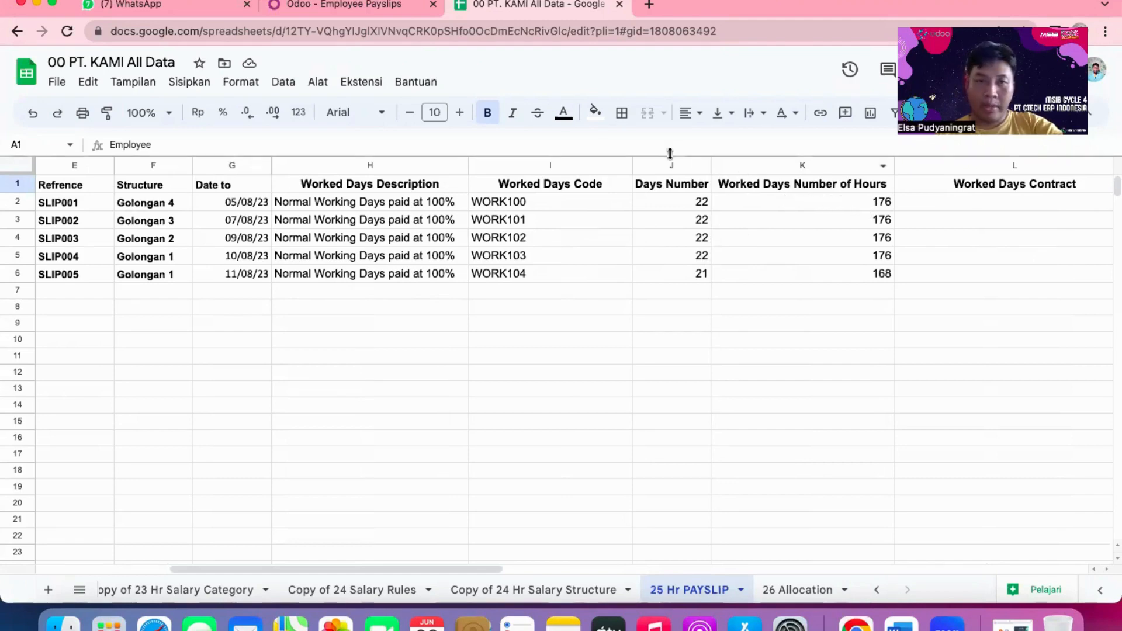
Step: Switch to Odoo, open the payslip with status Done, and review its worked days and salary computation
click(350, 7)
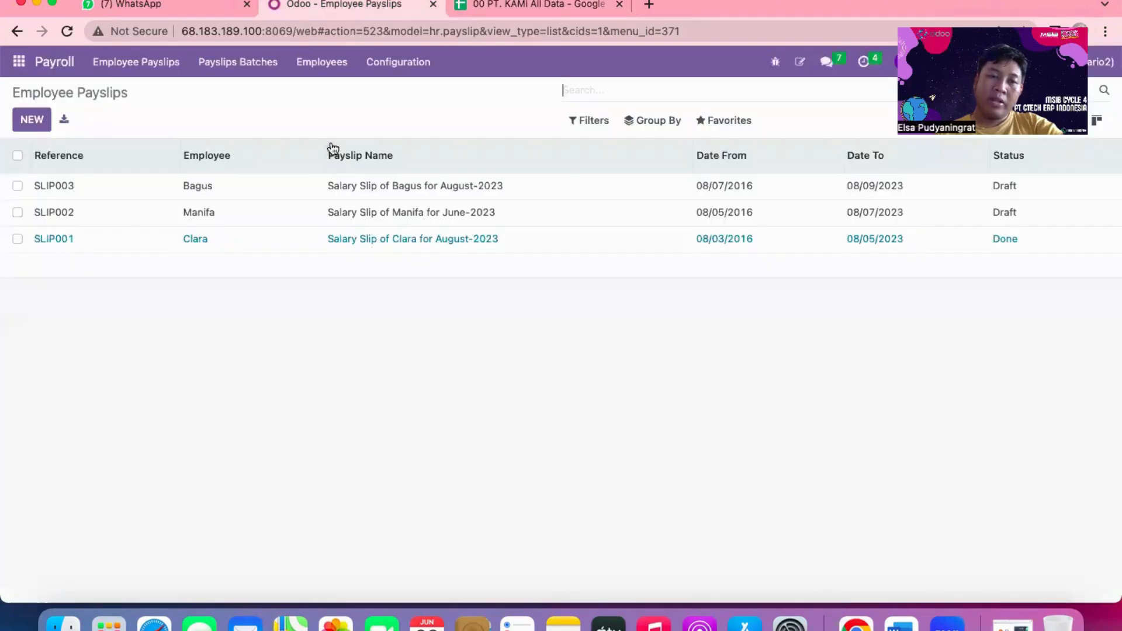
click(287, 240)
scroll(188, 292, down, 1)
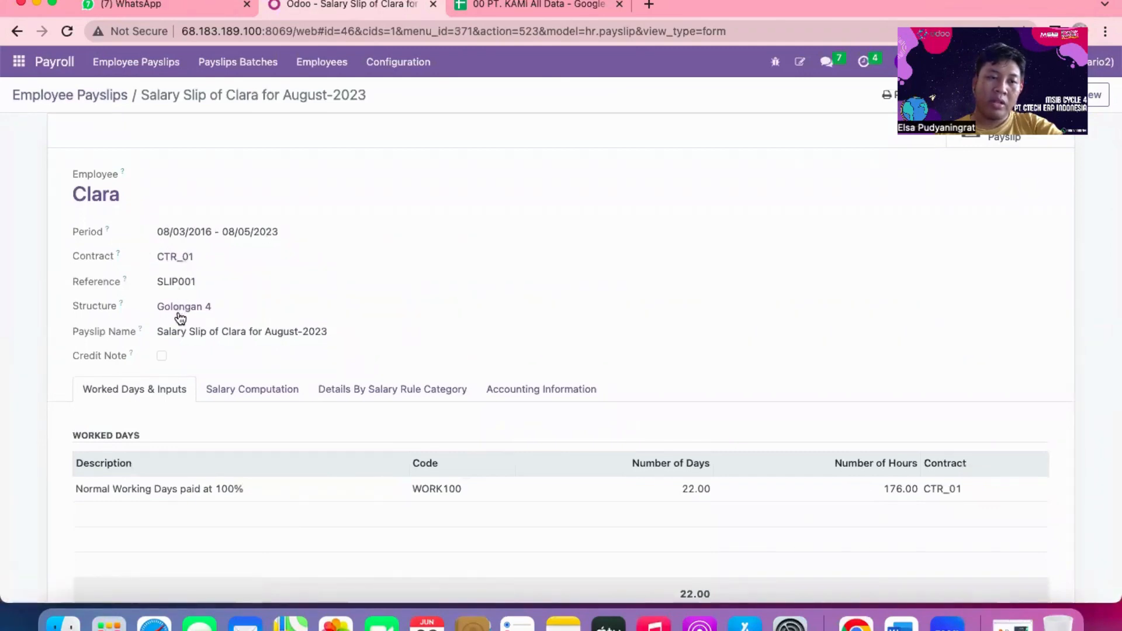
scroll(177, 306, down, 1)
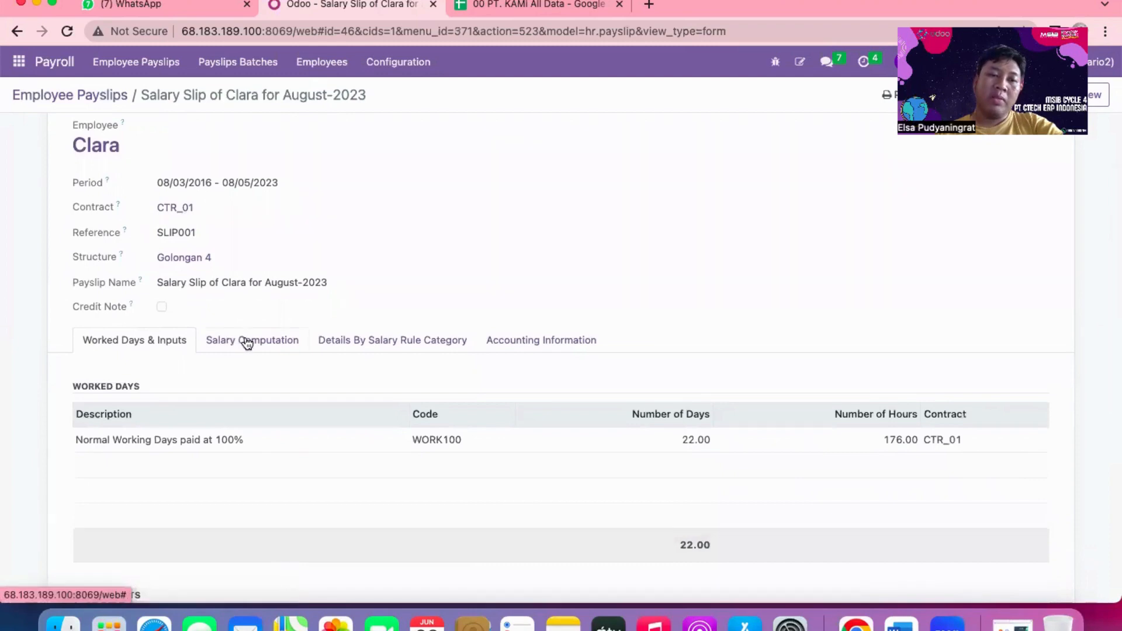
click(247, 341)
scroll(247, 343, down, 10)
scroll(243, 343, up, 12)
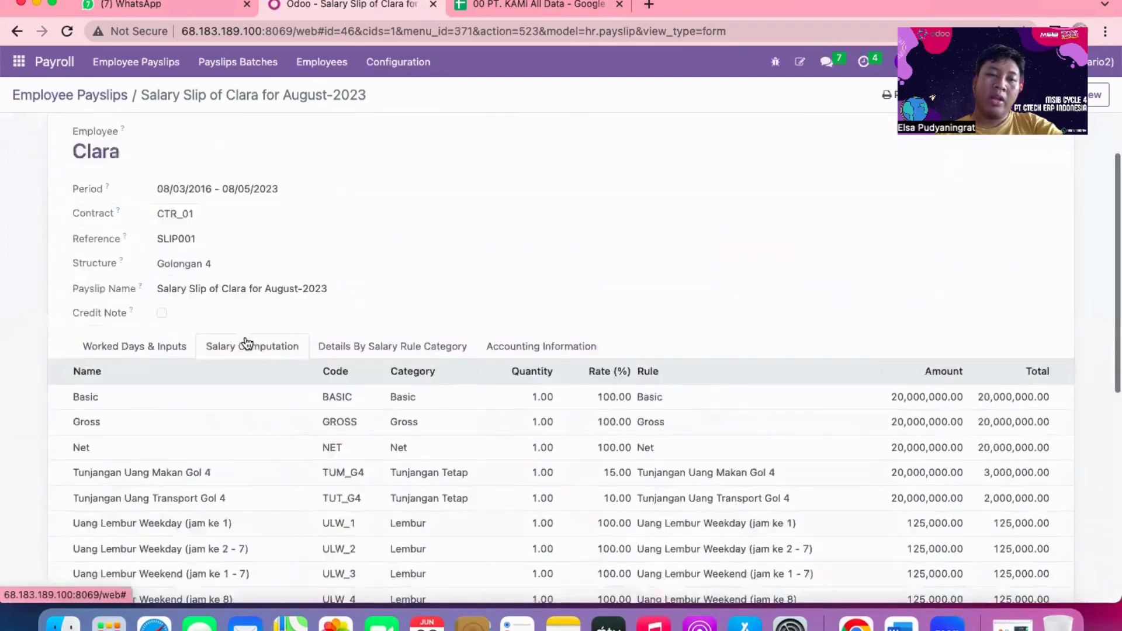
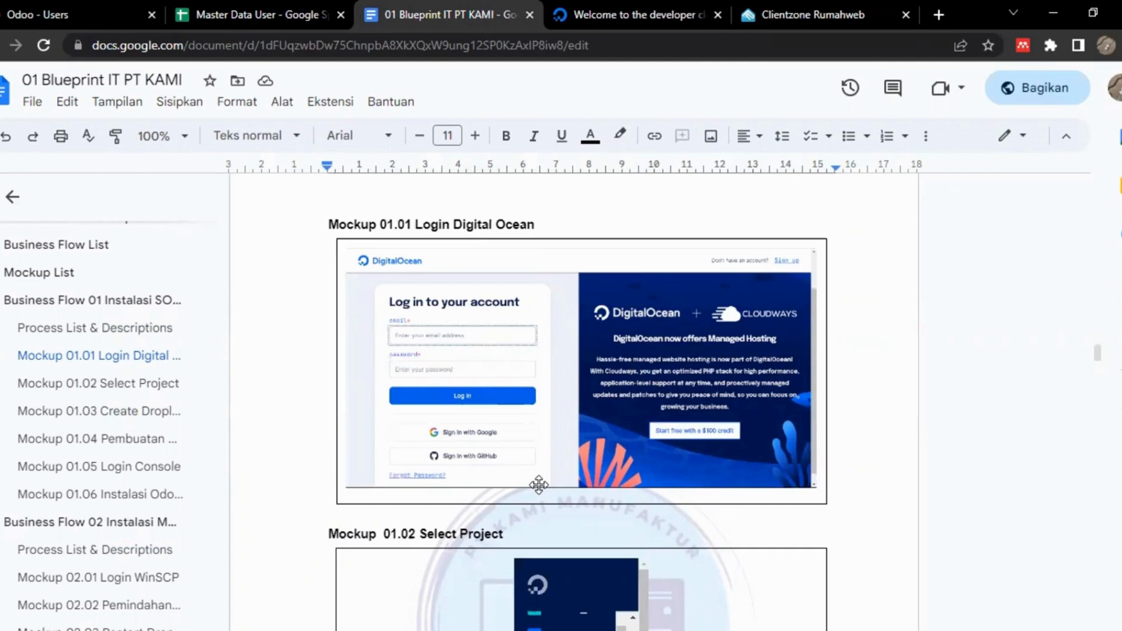
Step: View the DigitalOcean website, and return to the 01 Blueprint IT PT KAMI document to view Mockup 01.02 Select Project
click(623, 10)
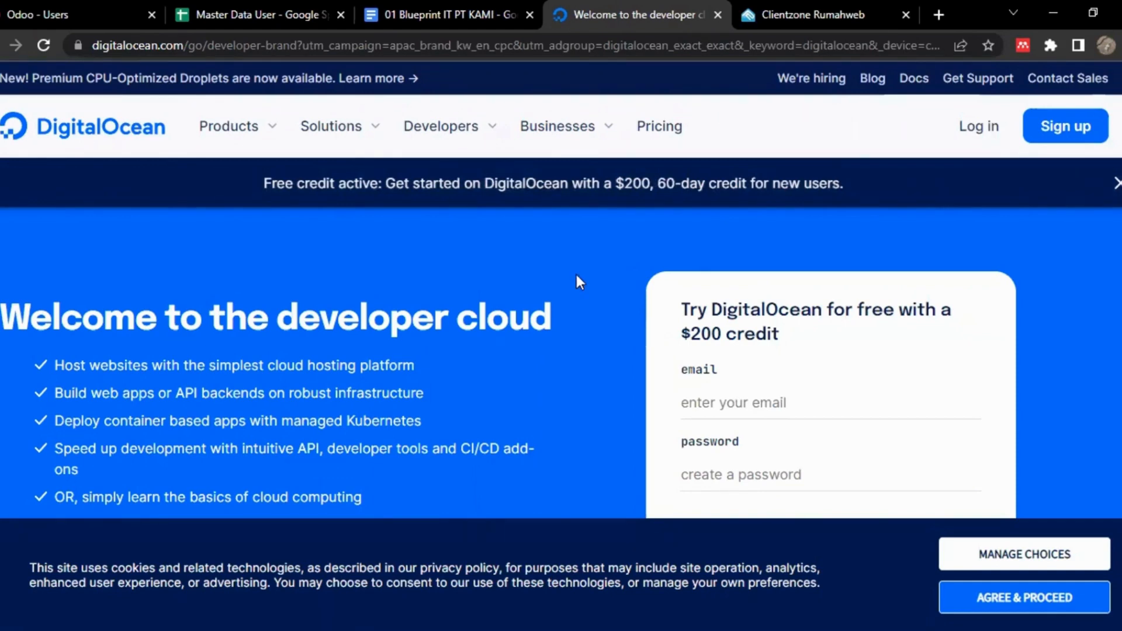
click(398, 11)
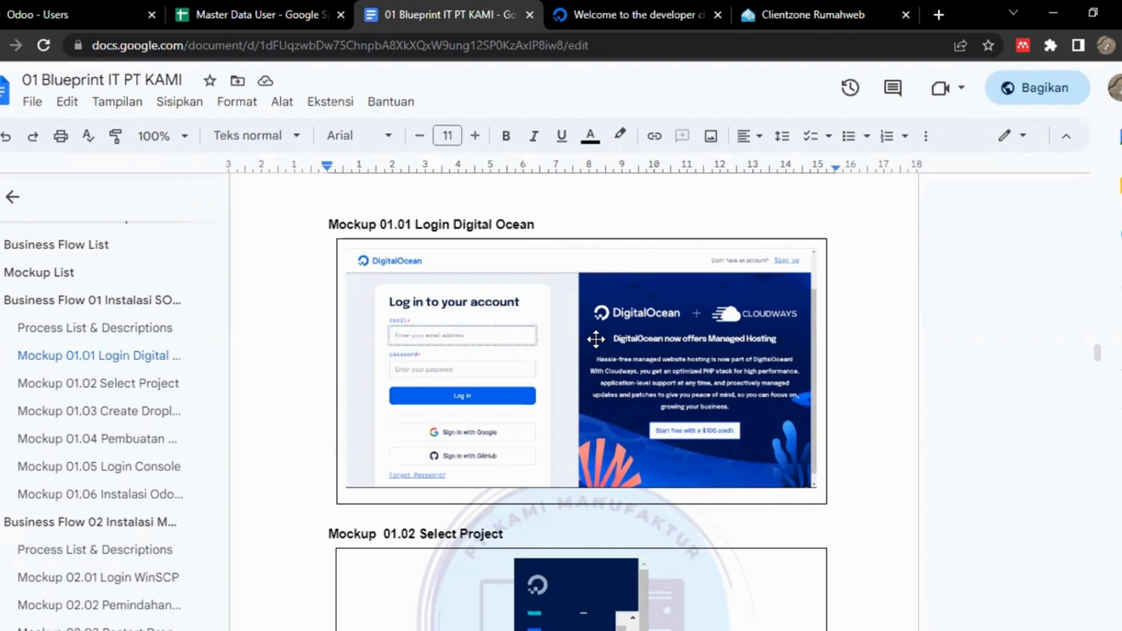
scroll(596, 339, down, 5)
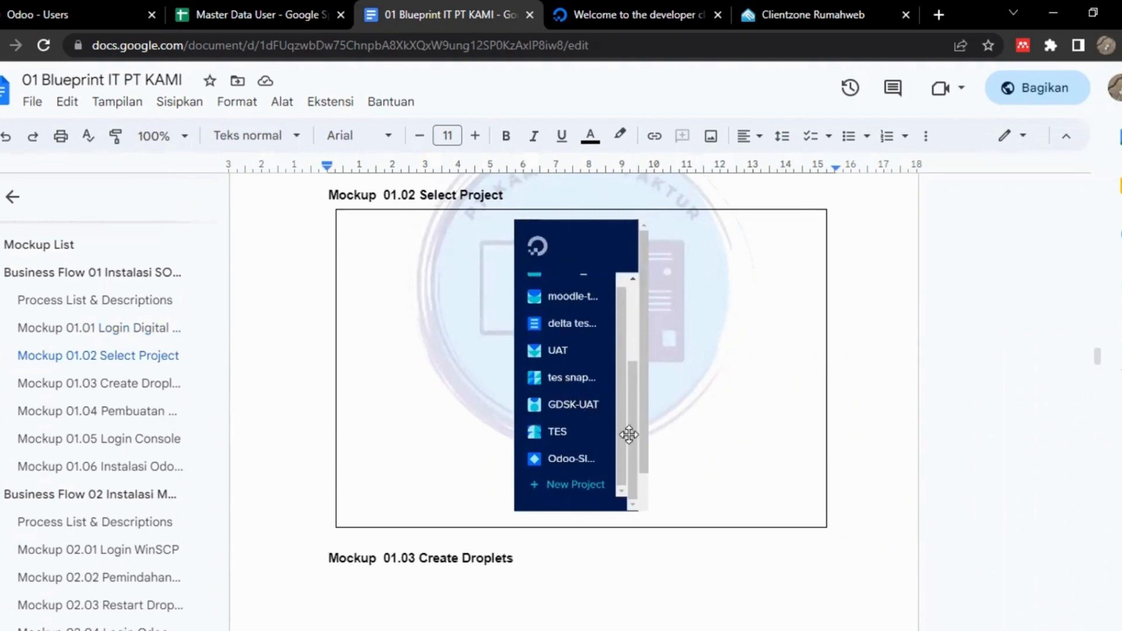
Step: Examine Mockup 01.03 Create Droplets and the region and datacenter screens of Mockup 01.04 Pembuatan Droplets
scroll(627, 432, down, 10)
scroll(627, 436, down, 1)
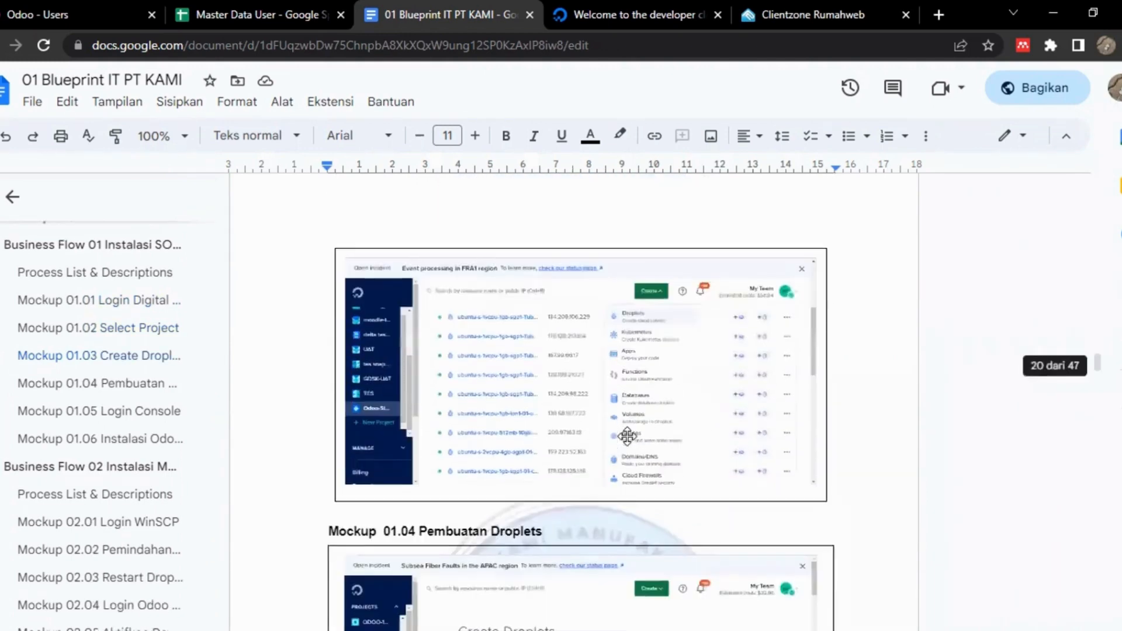
scroll(627, 437, up, 3)
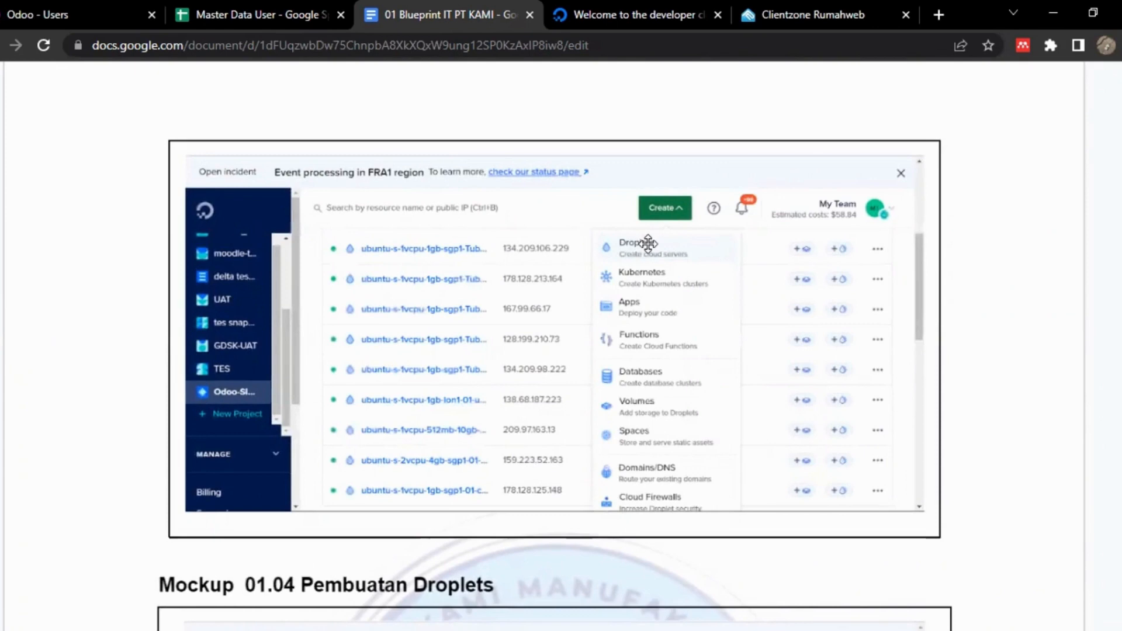
scroll(524, 383, down, 2)
scroll(523, 384, down, 4)
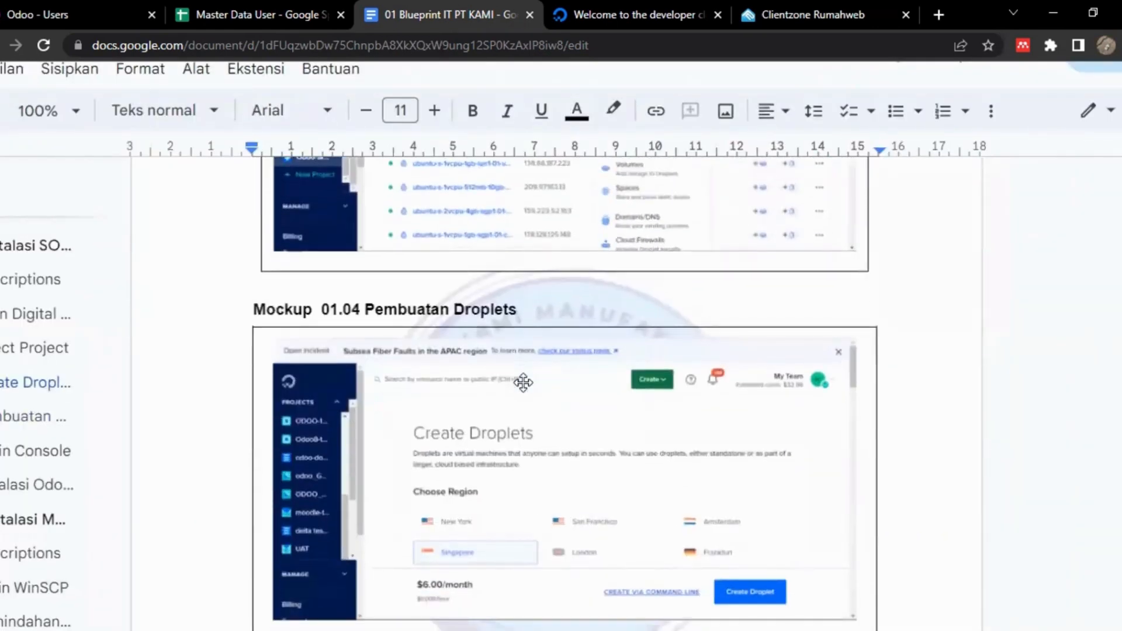
scroll(523, 384, down, 3)
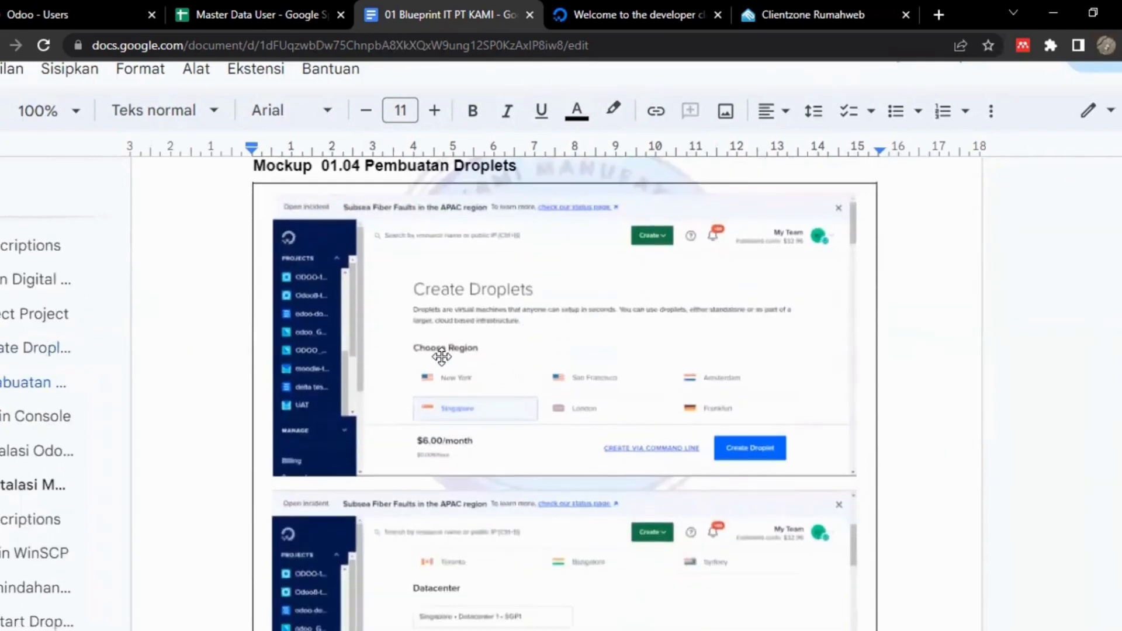
scroll(544, 435, down, 6)
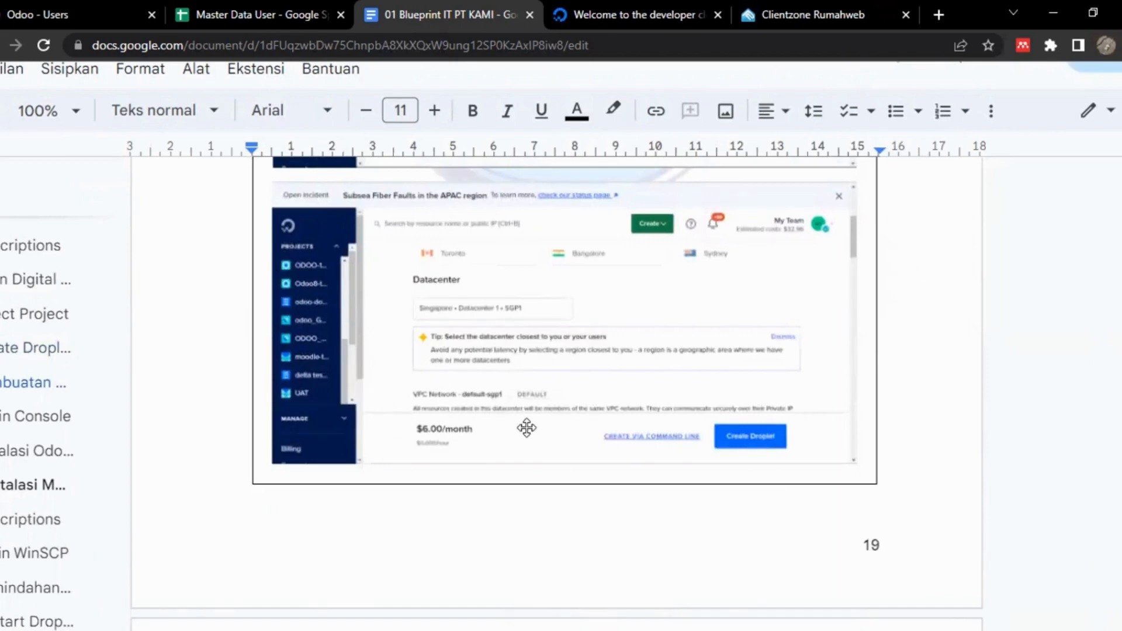
Step: Examine the Mockup 01.04 screens for choosing the droplet's operating system image, droplet type and pricing plan
scroll(516, 430, down, 9)
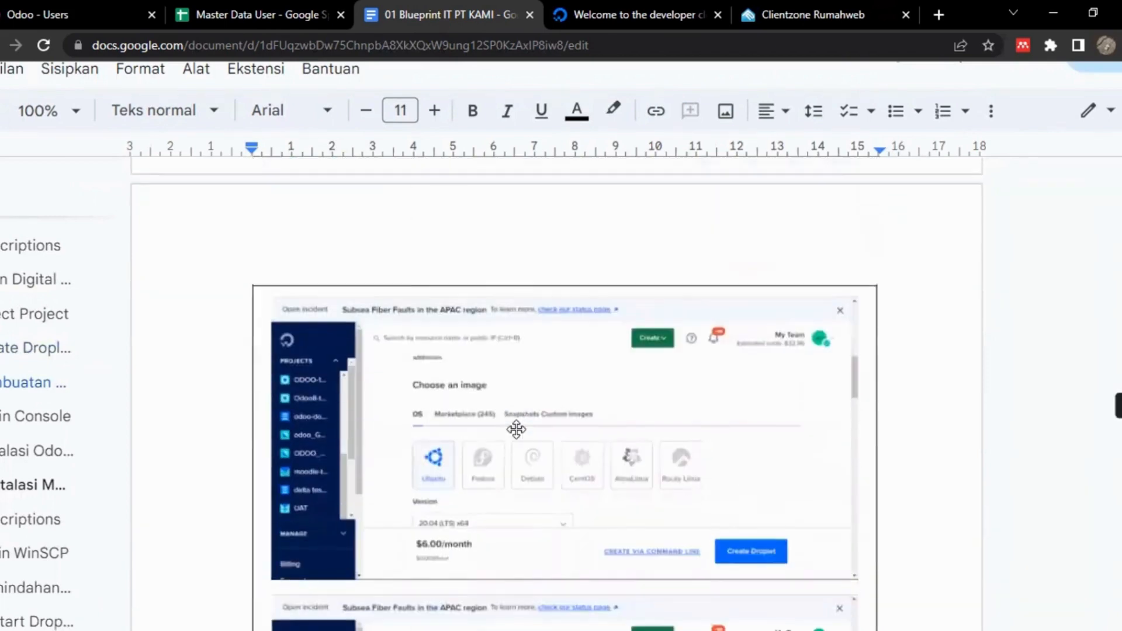
scroll(472, 381, down, 1)
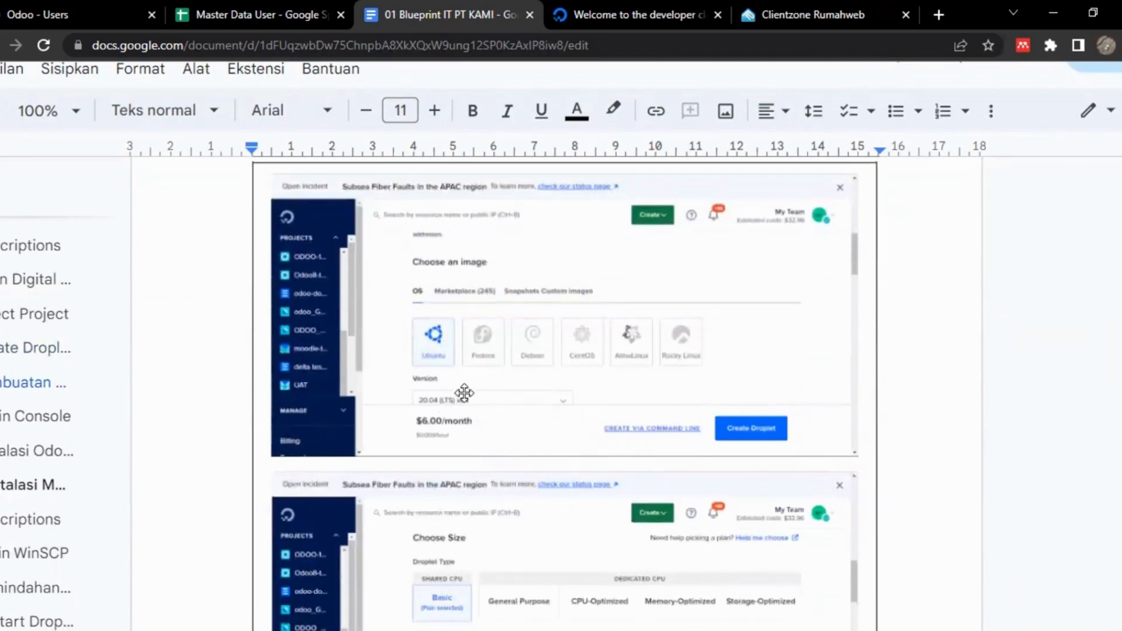
scroll(464, 395, down, 3)
scroll(465, 395, down, 2)
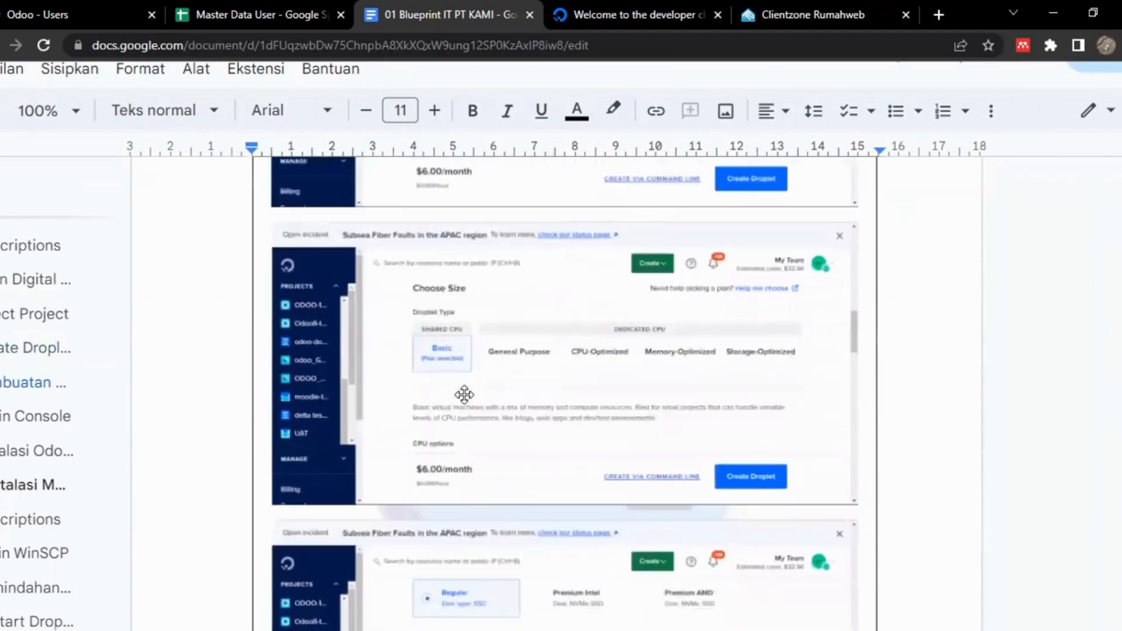
scroll(464, 396, down, 1)
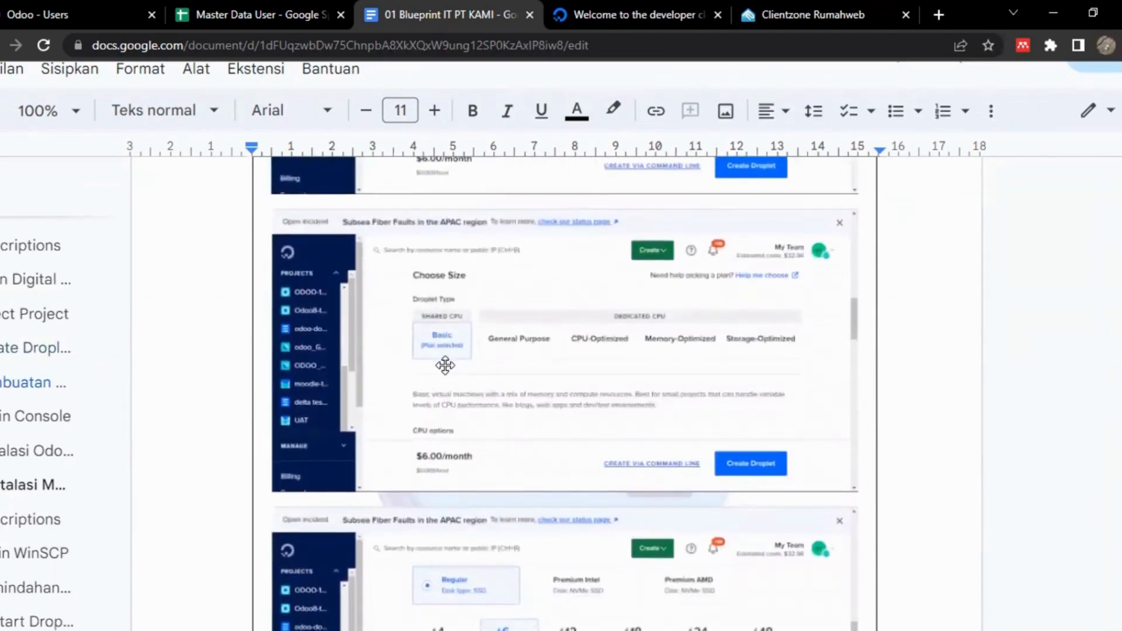
scroll(445, 365, down, 5)
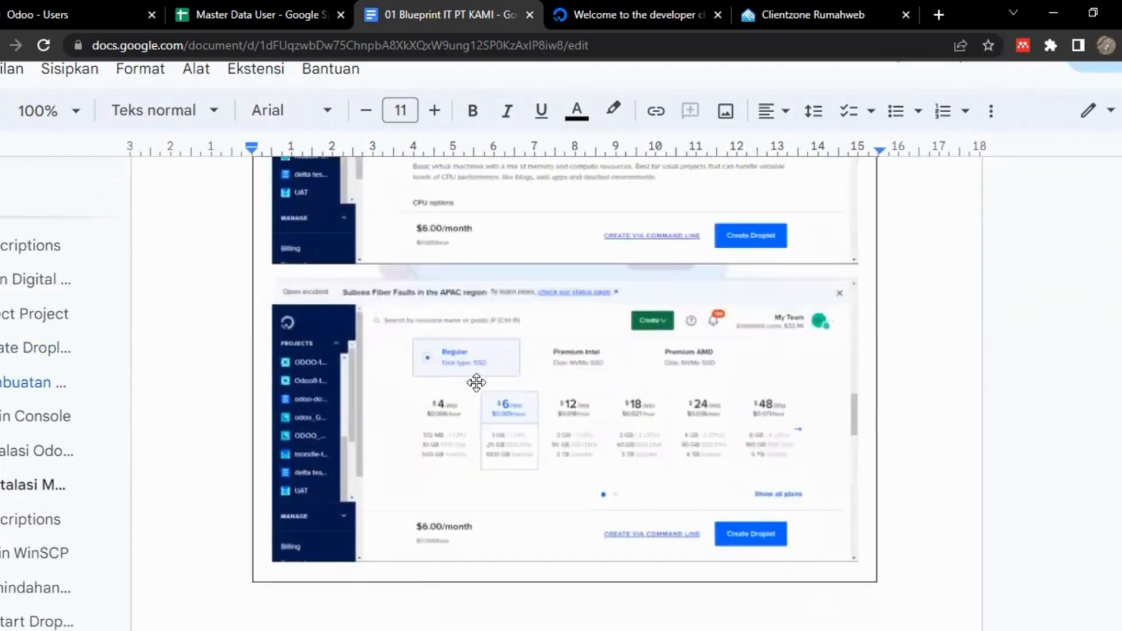
scroll(513, 461, up, 3)
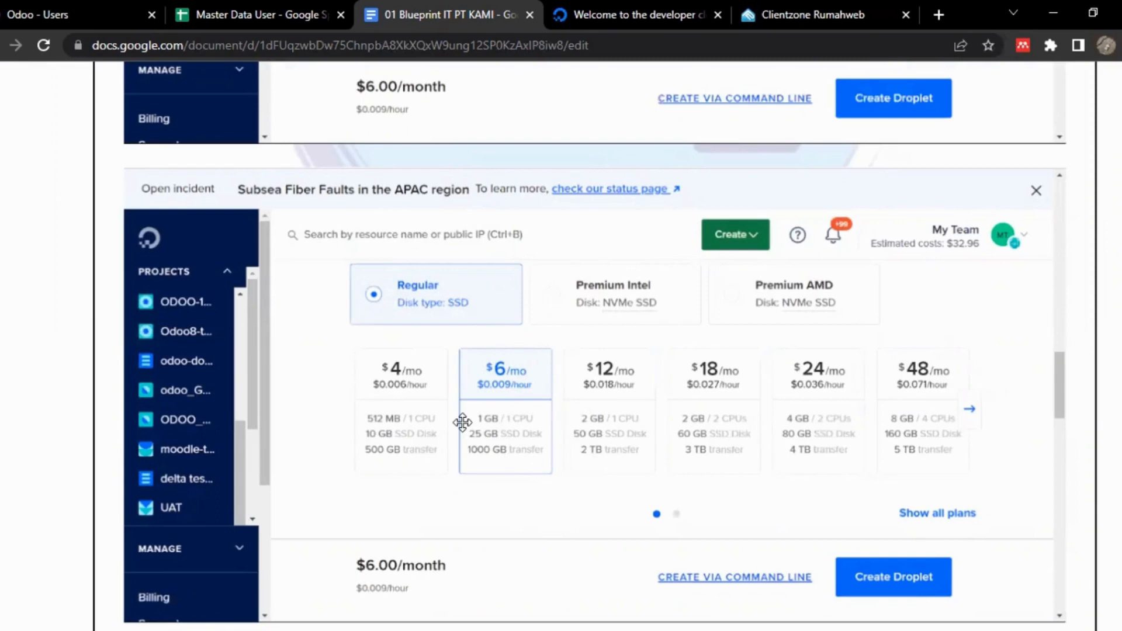
Step: Examine the Mockup 01.04 screens for the authentication method, root password requirements and Finalize Details
scroll(462, 422, down, 3)
scroll(462, 423, down, 10)
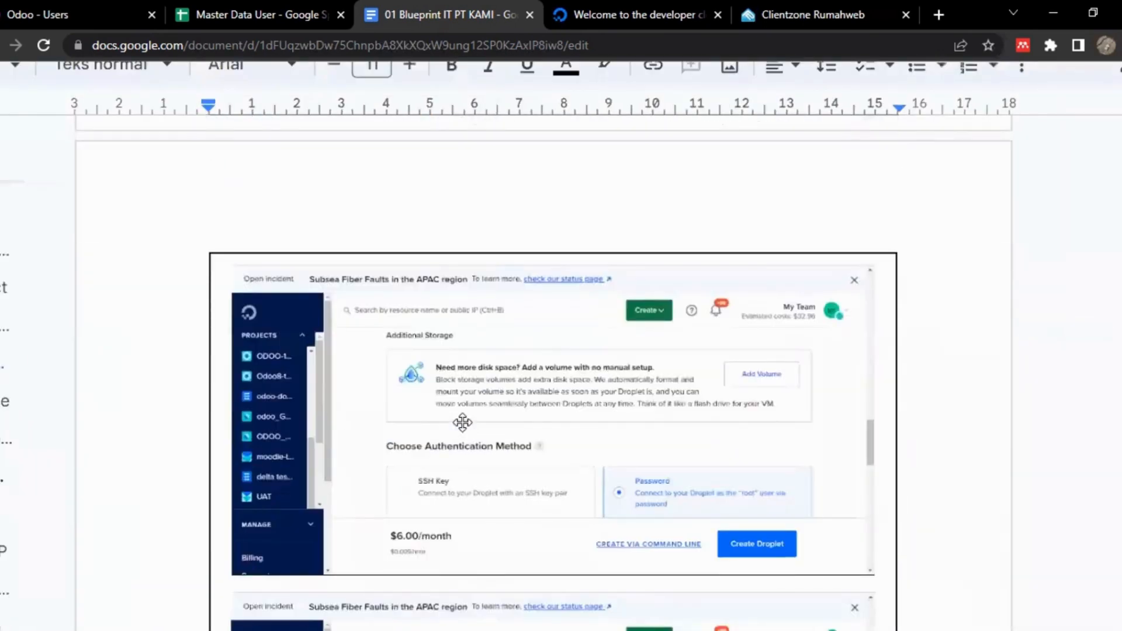
scroll(462, 422, down, 3)
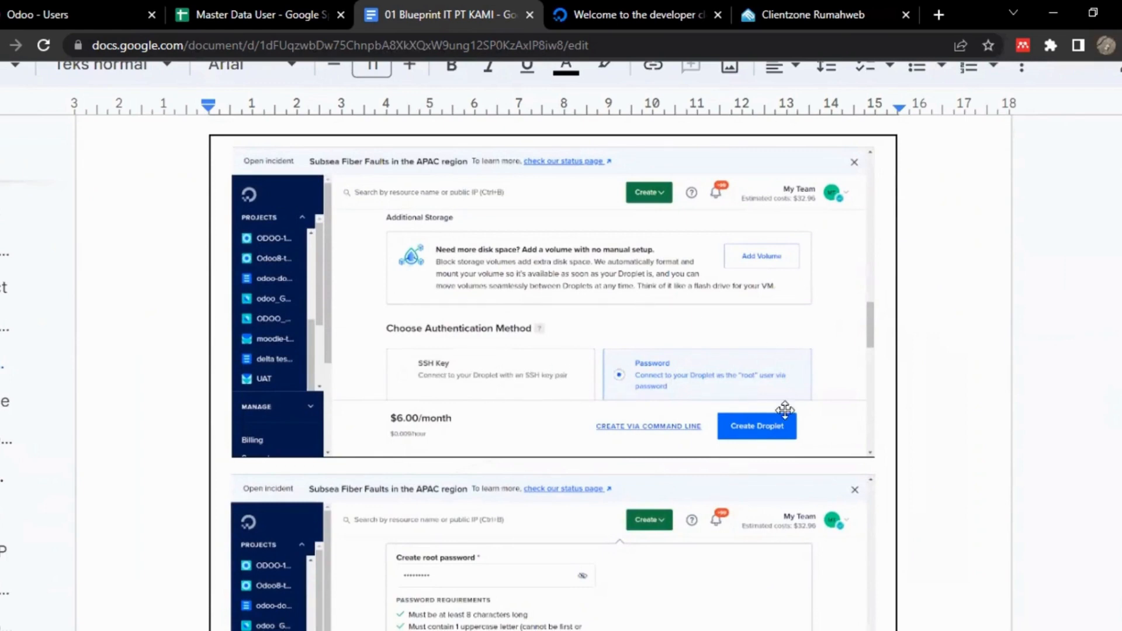
scroll(705, 346, down, 5)
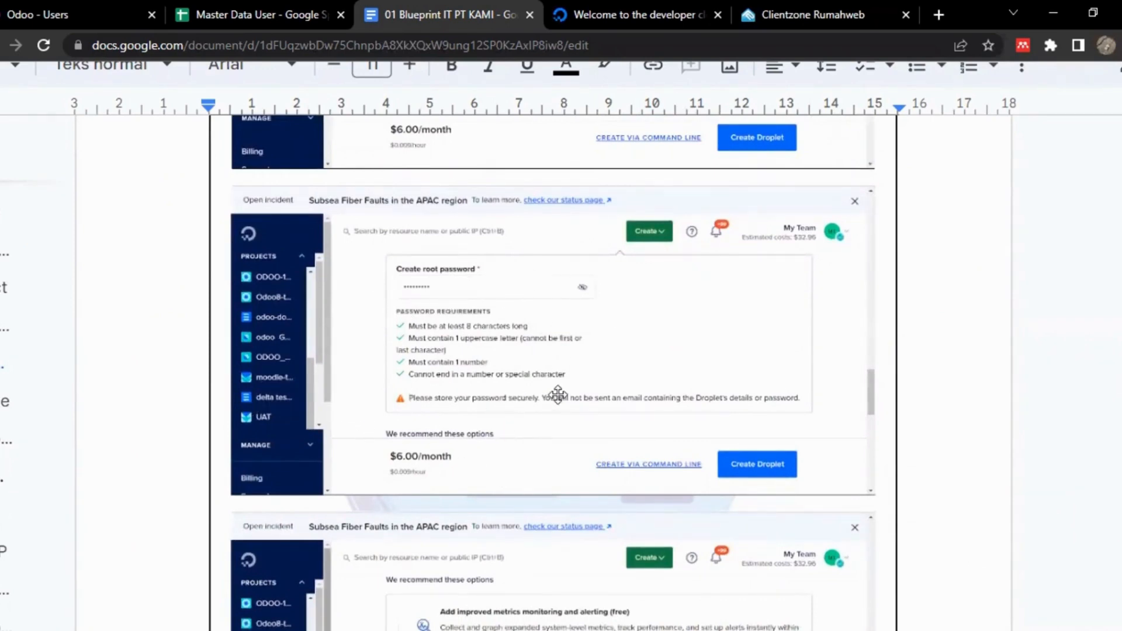
scroll(370, 251, up, 1)
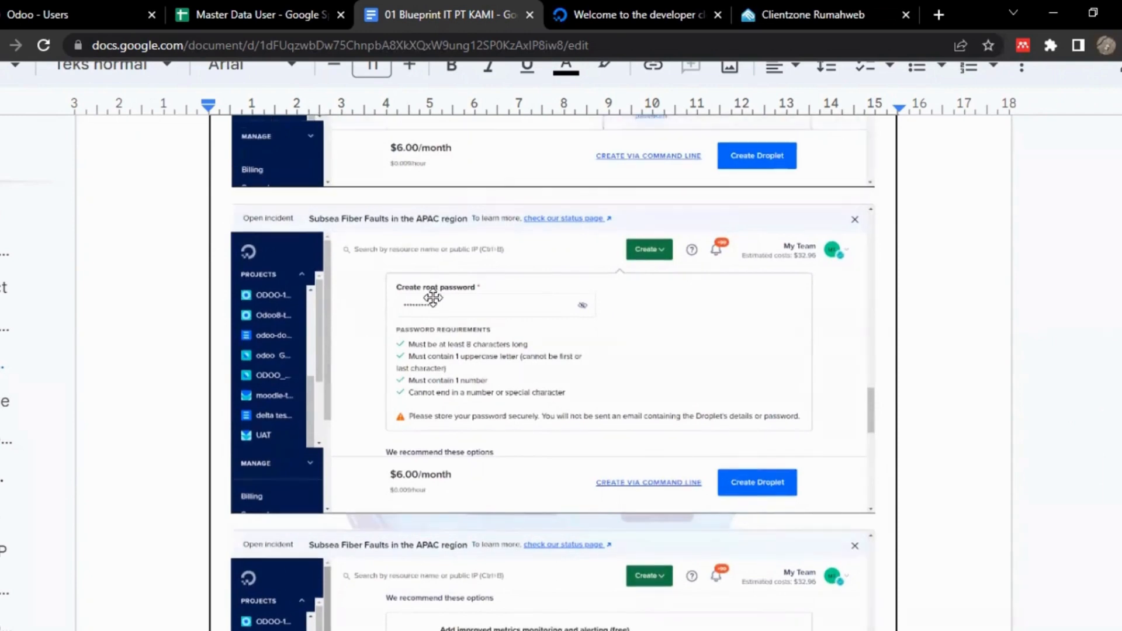
scroll(452, 303, down, 10)
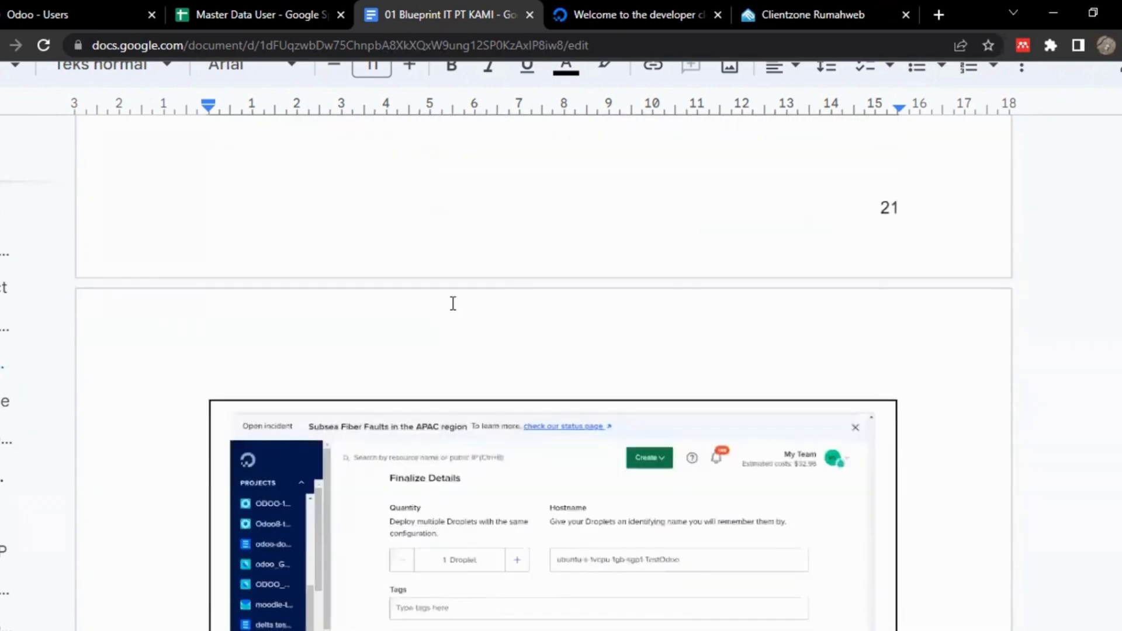
scroll(453, 303, down, 4)
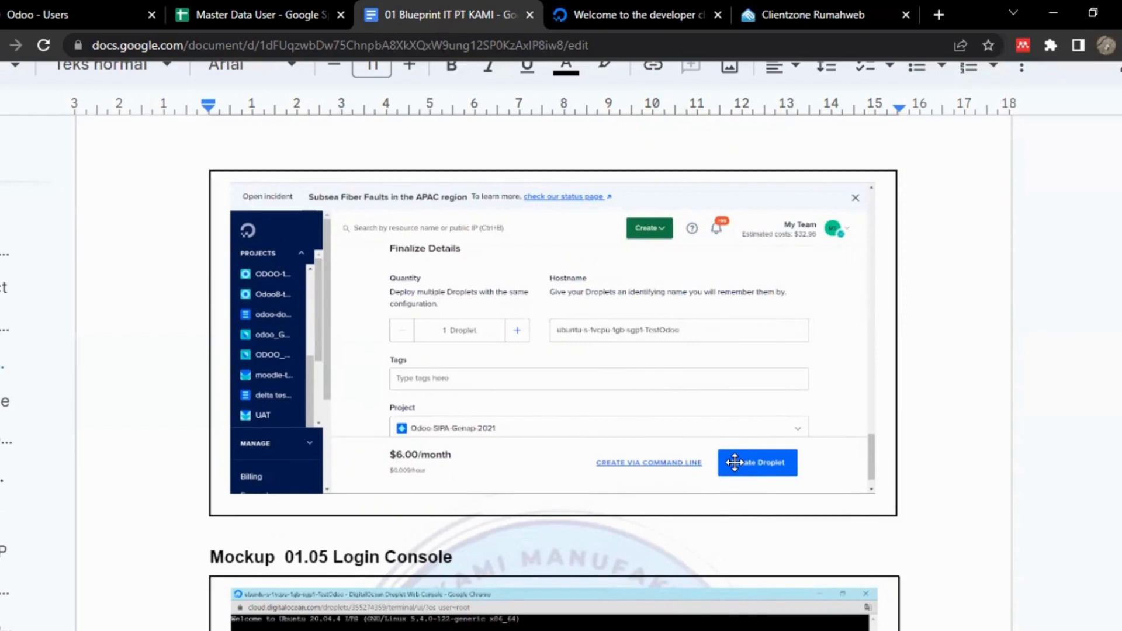
Step: View Mockup 01.05 Login Console and Mockup 01.06 Instalasi Odoo Via Console in the blueprint
scroll(735, 462, down, 5)
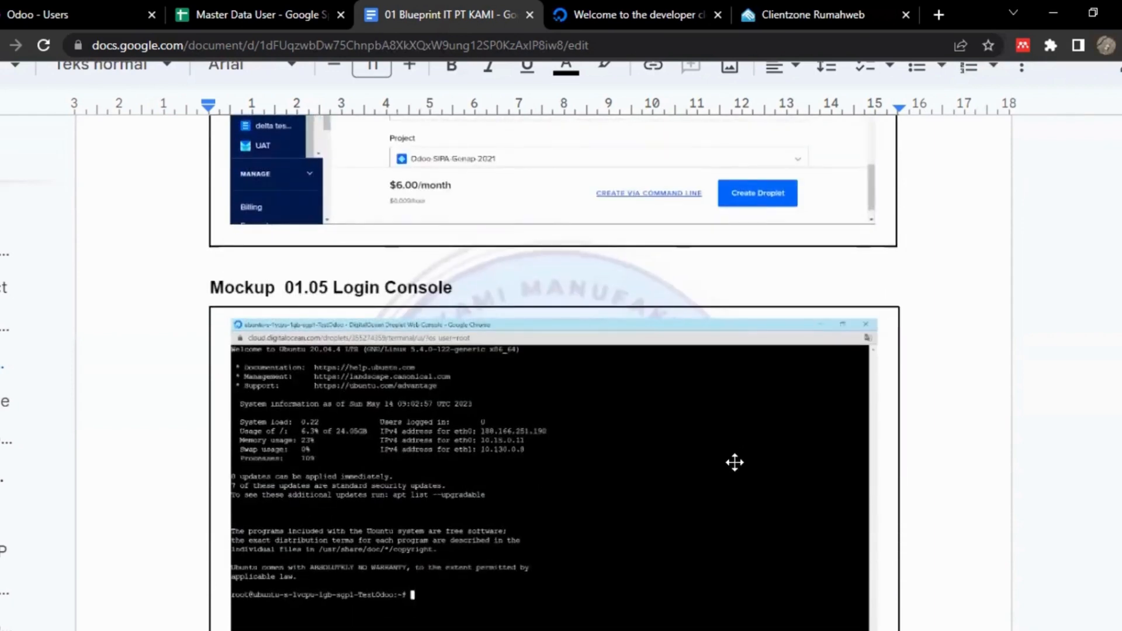
scroll(735, 462, down, 1)
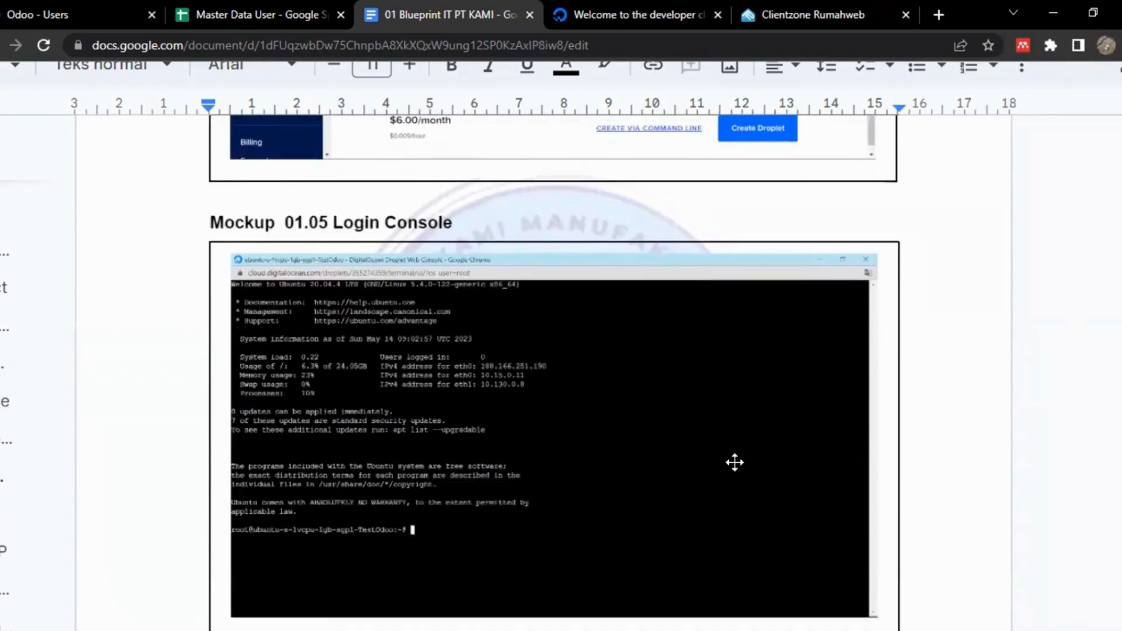
scroll(734, 463, down, 1)
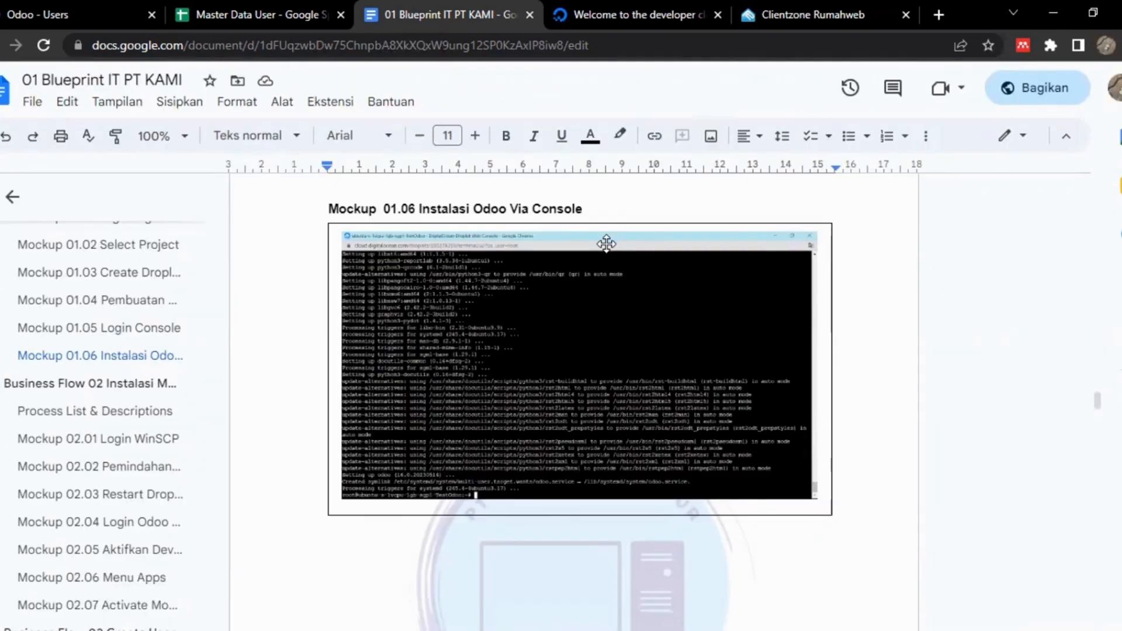
Step: Switch to the Rumahweb Clientzone domain overview for kmi-ctech-erp.my.id, and view and close its Domain Lock dialog
click(773, 6)
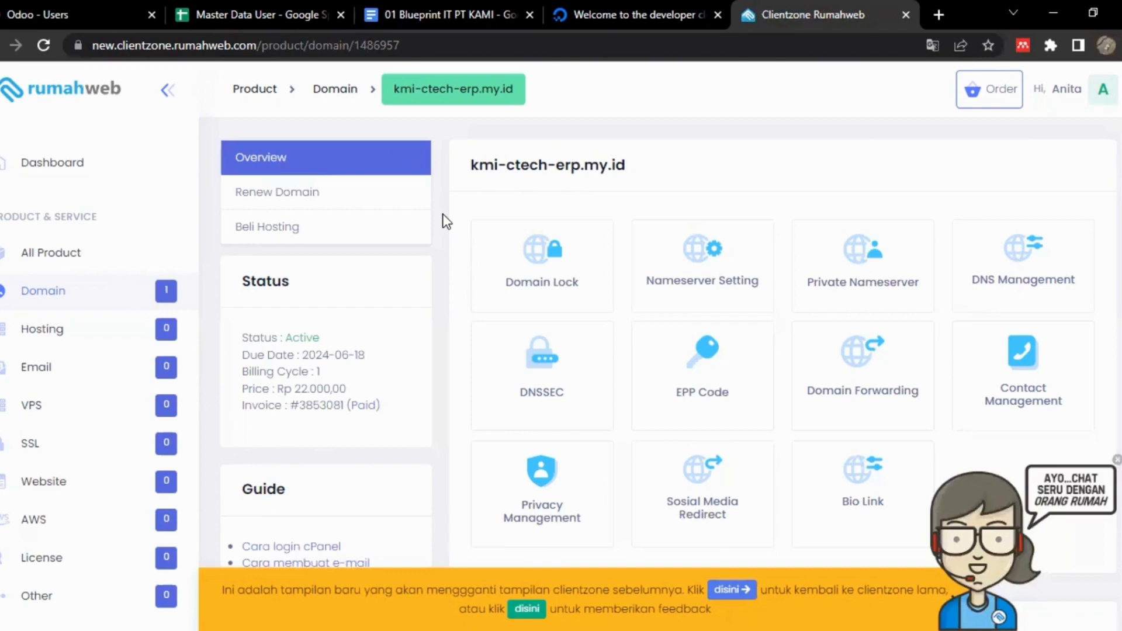
click(548, 285)
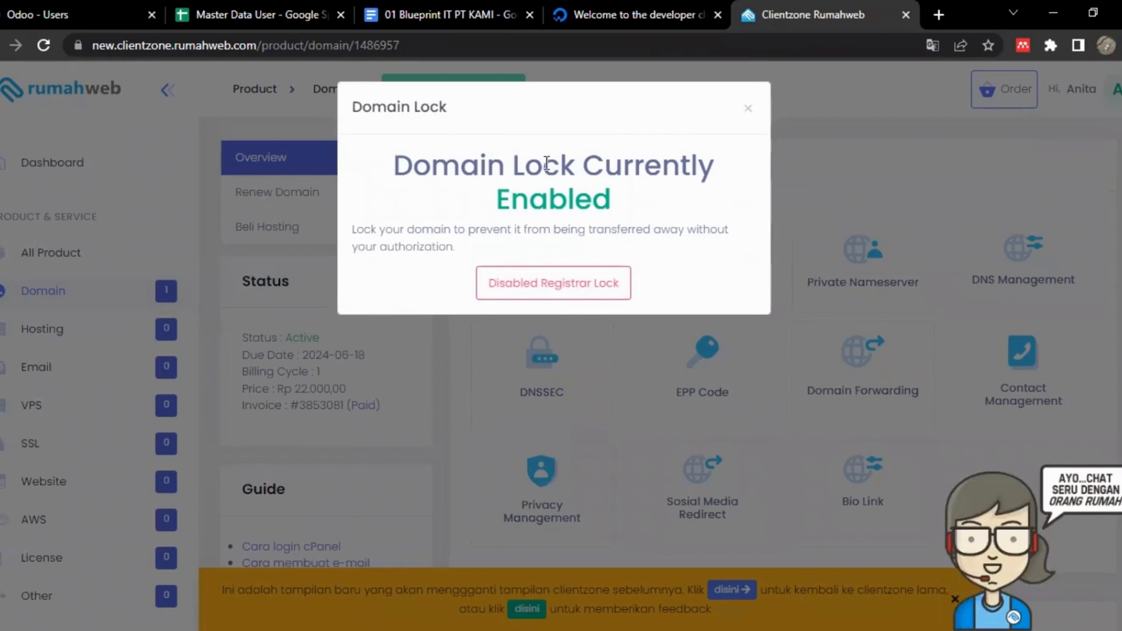
triple_click(849, 154)
click(849, 154)
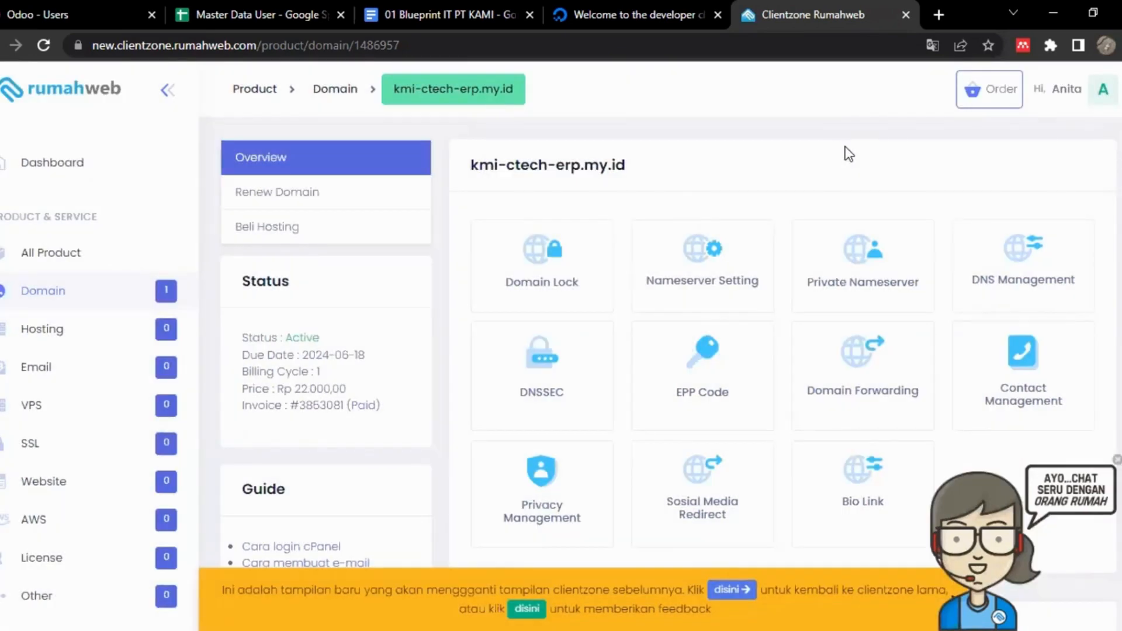
Step: Open the domain's DNS Management, view the A record's settings without changing them, and check the DNS records in domain.png
click(1055, 258)
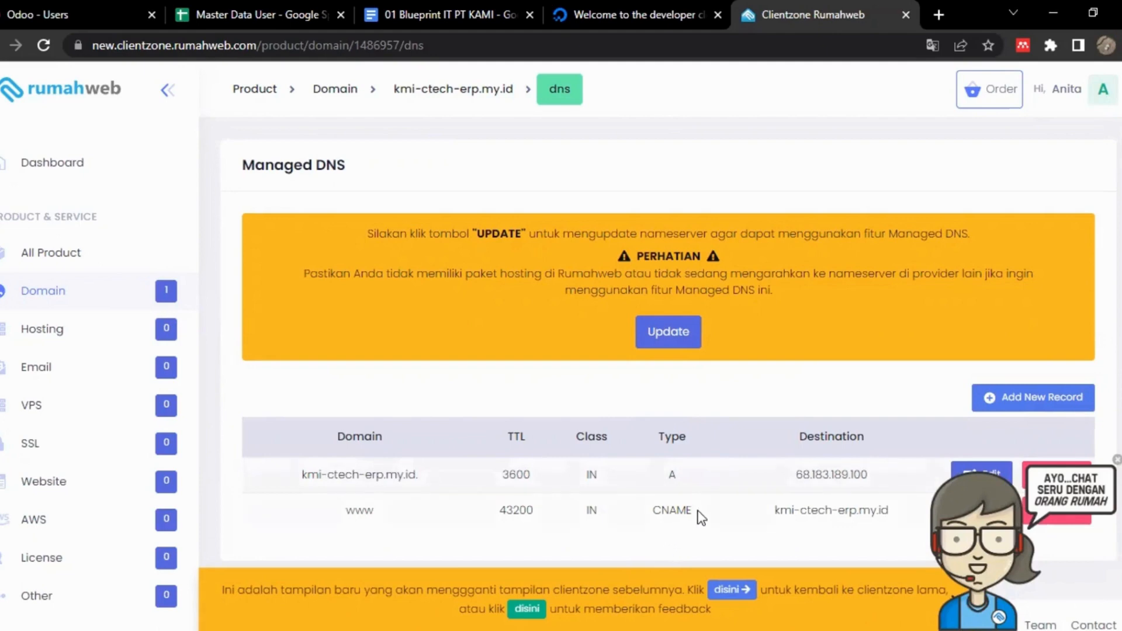
scroll(847, 485, down, 1)
click(971, 456)
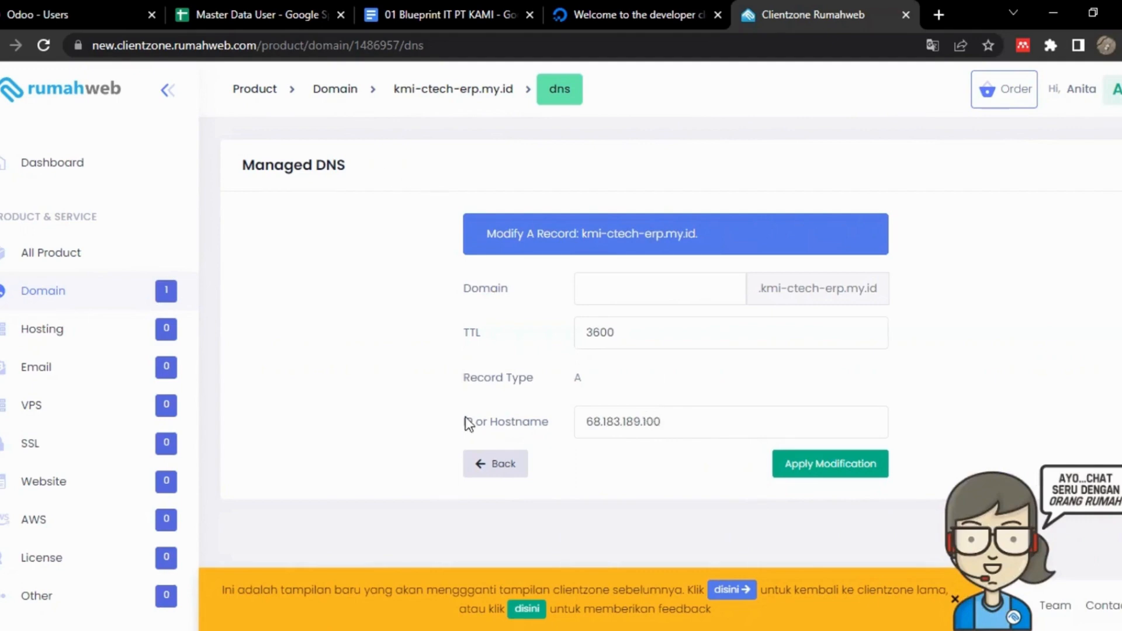
click(480, 466)
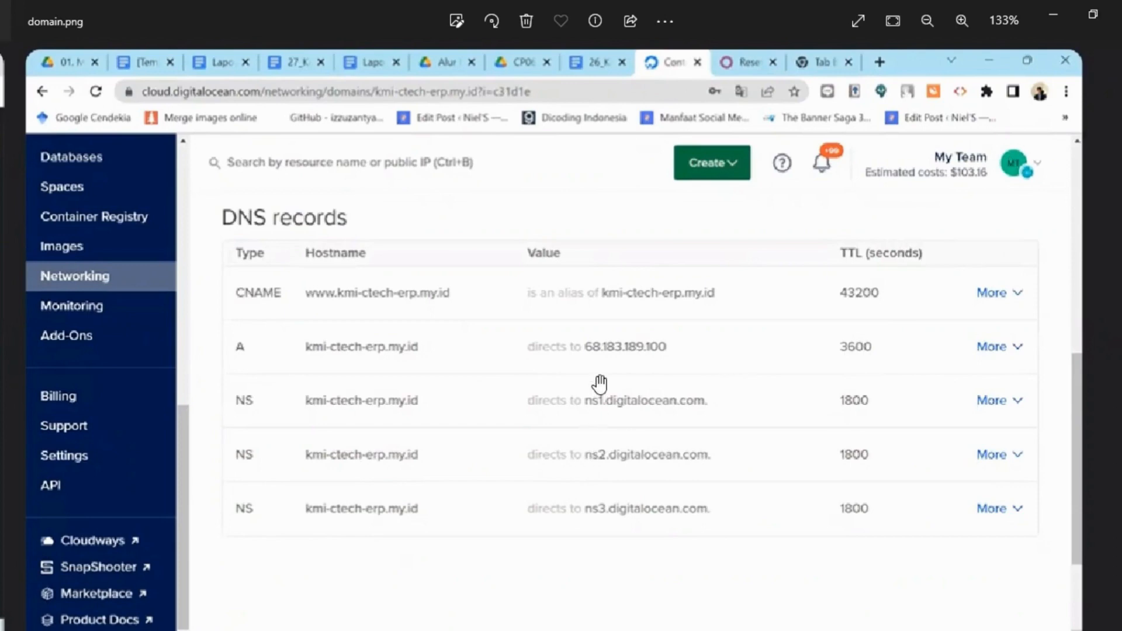
click(1065, 25)
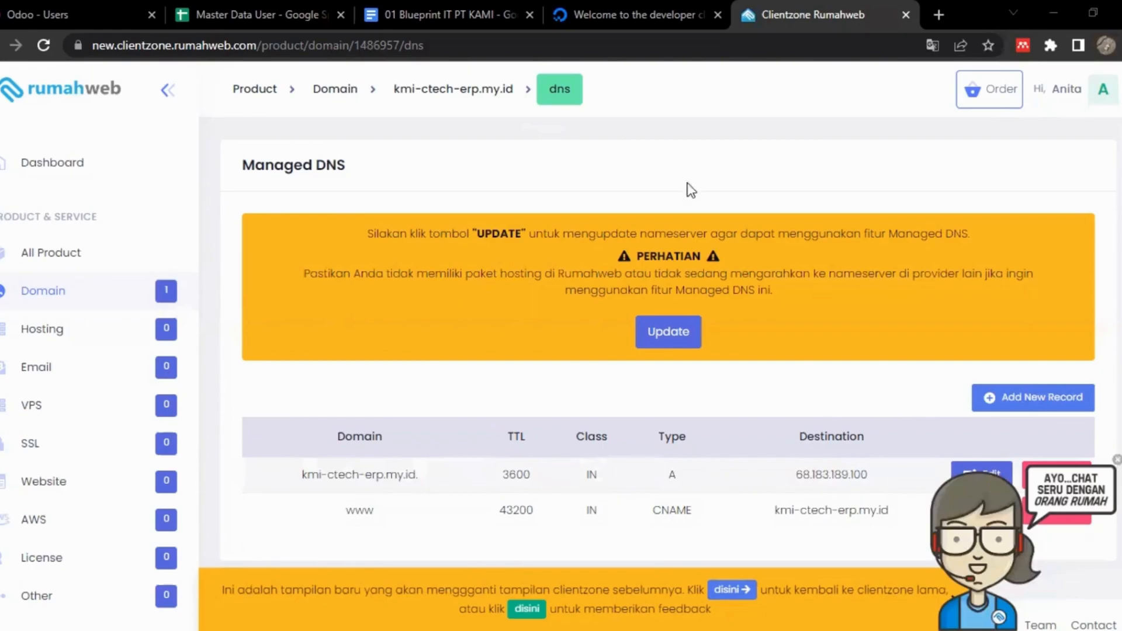
Step: Switch to the Odoo login page and highlight the kmi-ctech-erp.my.id domain in its web address
key(alt+Tab)
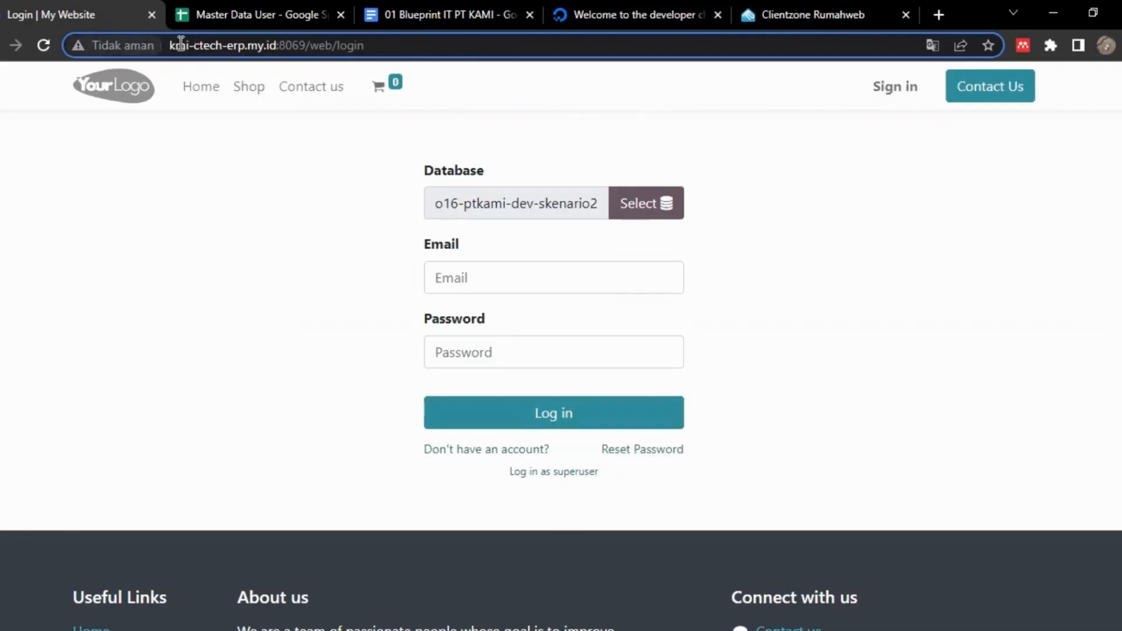
drag(170, 45, 331, 57)
click(243, 271)
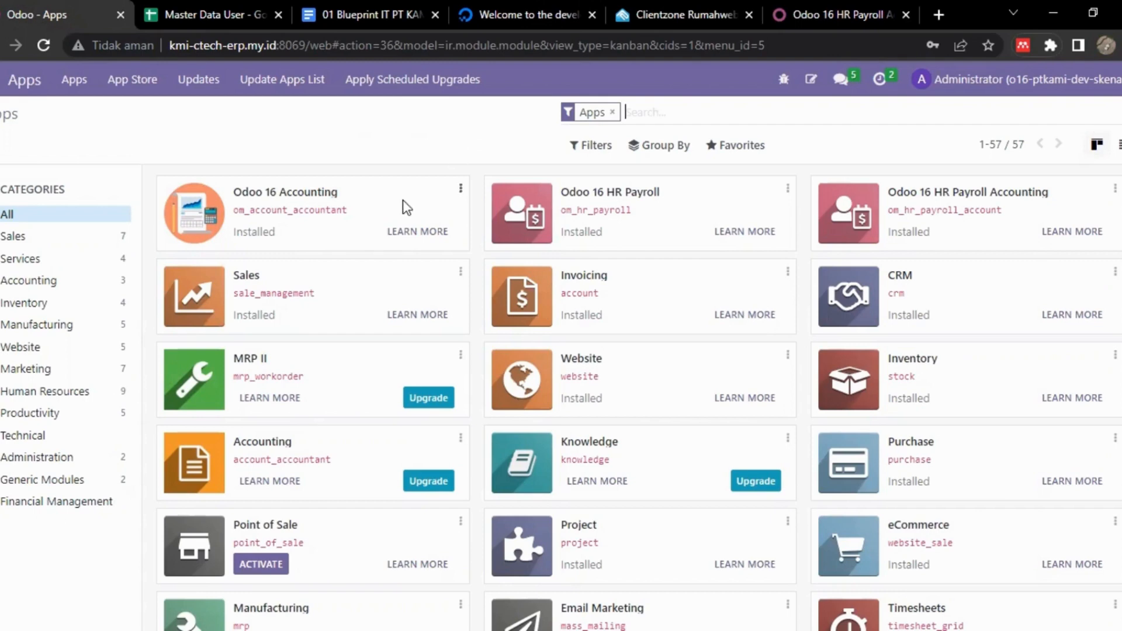
Step: Review the modules in the Odoo Apps list, and view the Odoo 16 HR Payroll Accounting page on the Odoo Apps store
scroll(402, 201, down, 4)
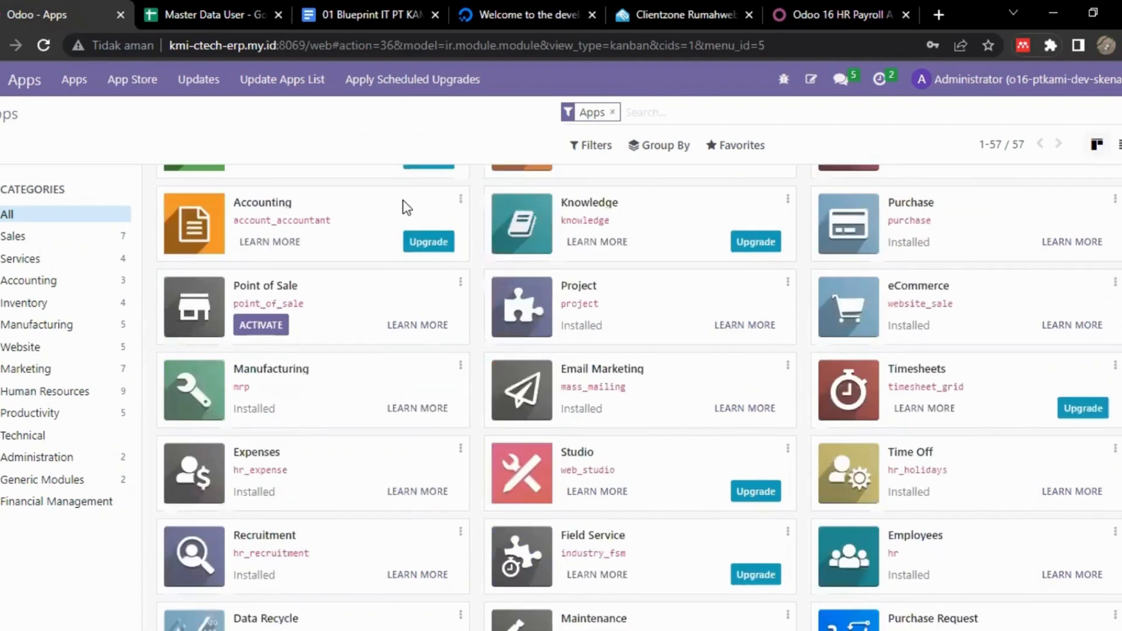
scroll(380, 222, down, 1)
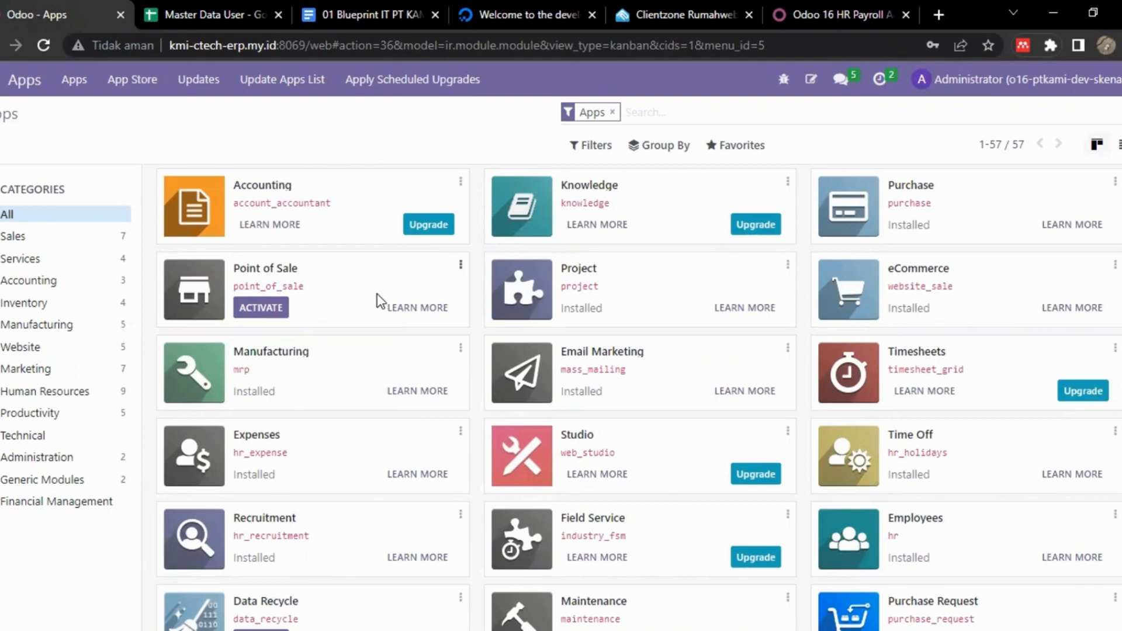
click(822, 3)
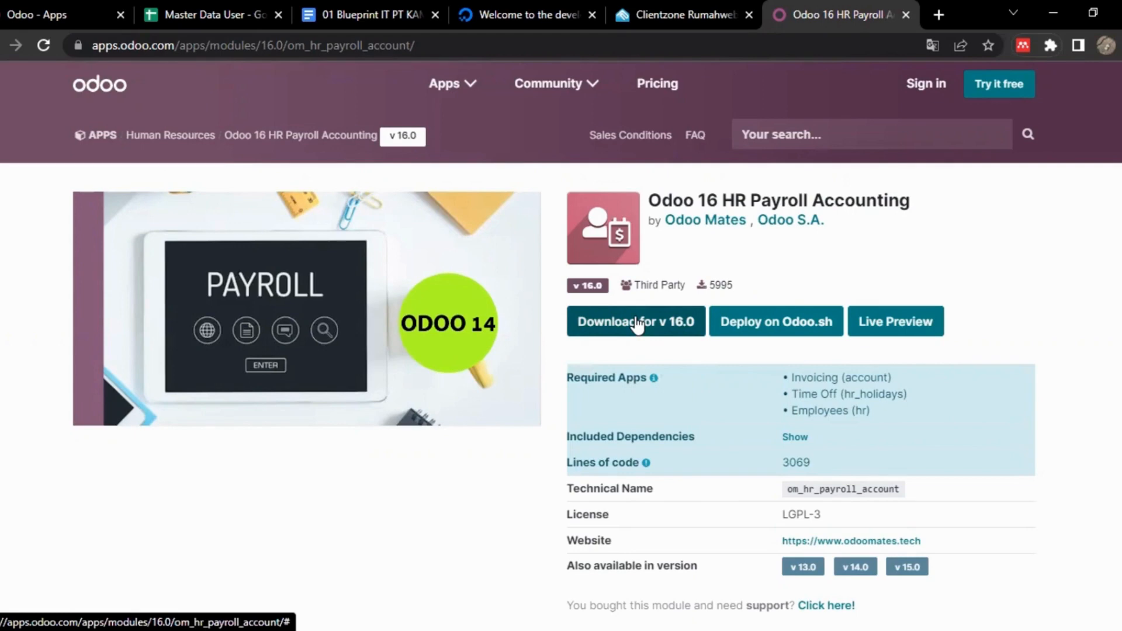
Step: Return to the 01 Blueprint IT PT KAMI document and examine Mockup 02.01 Login WinSCP up close
click(399, 11)
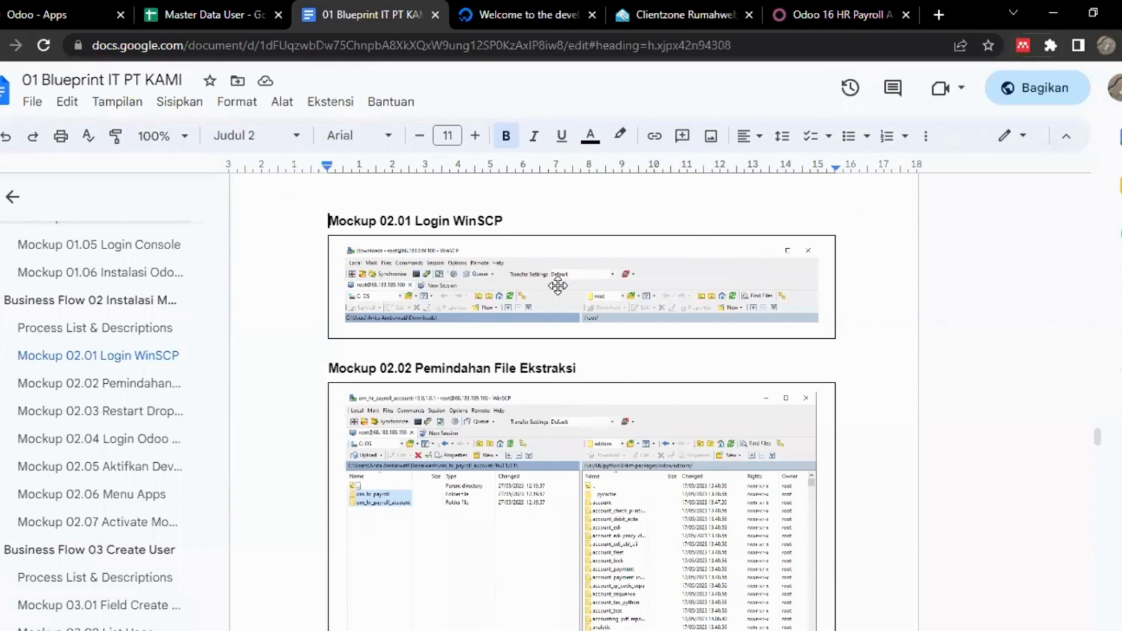
scroll(558, 286, up, 5)
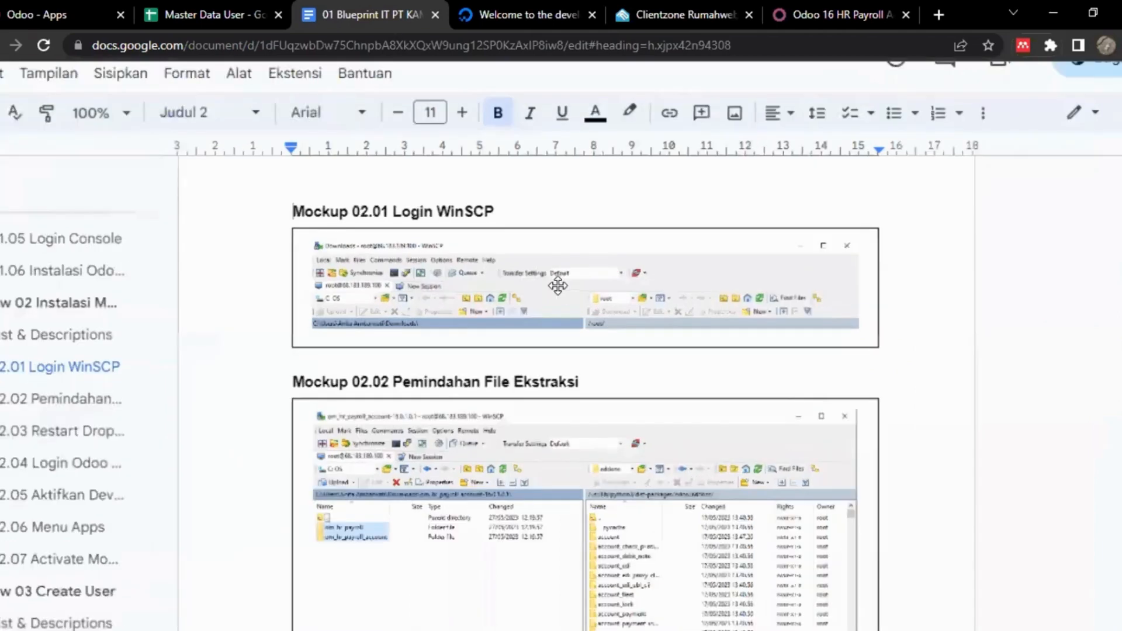
scroll(558, 285, right, 1)
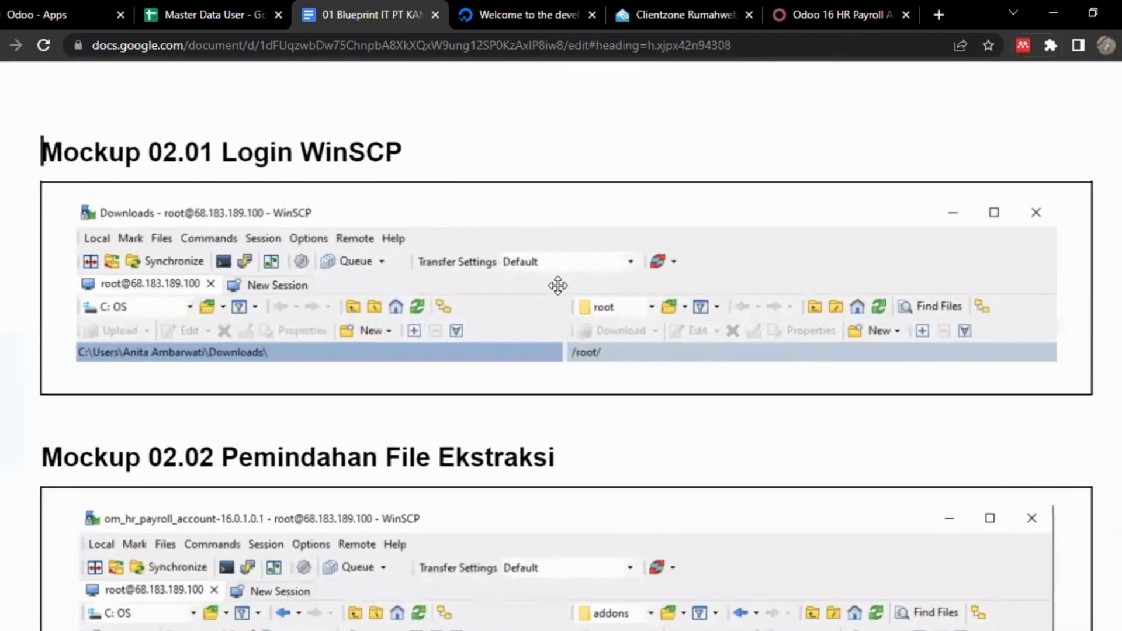
Step: Examine the blueprint mockups for WinSCP login, moving the extracted om_hr_payroll folders to the server's addons directory, and restarting the droplet
scroll(558, 286, left, 1)
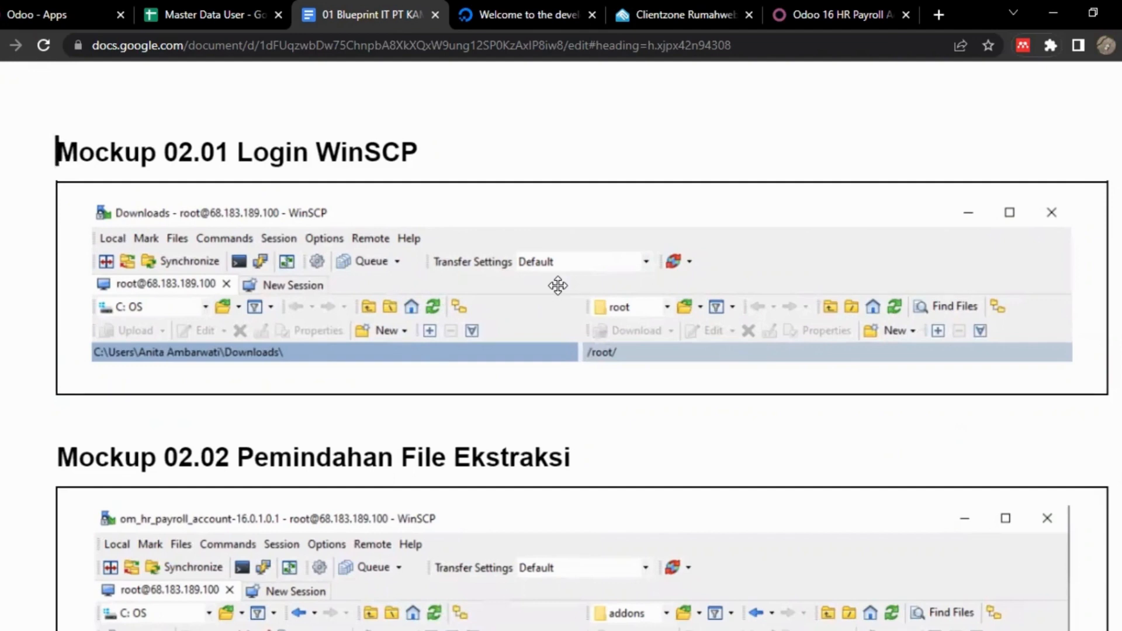
scroll(559, 285, down, 7)
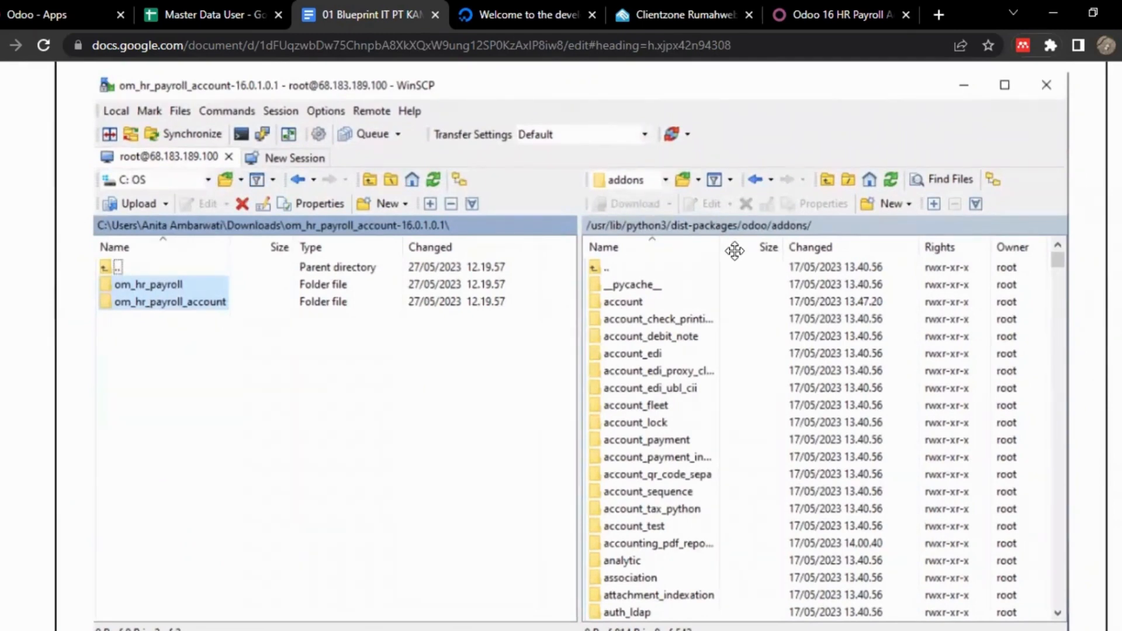
scroll(494, 362, up, 1)
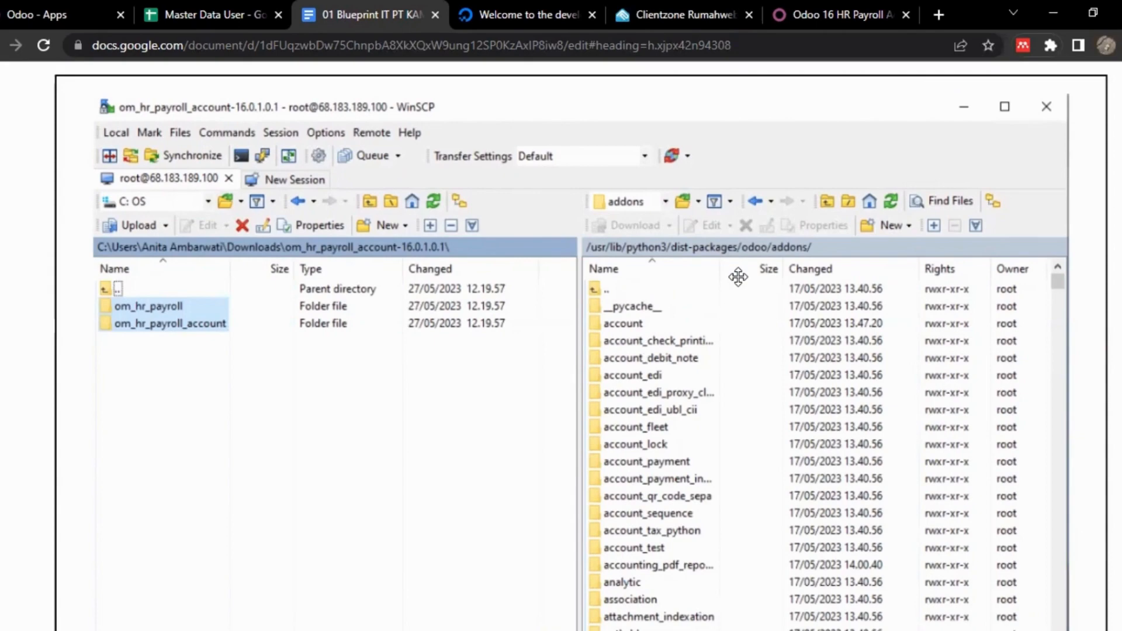
scroll(738, 277, down, 10)
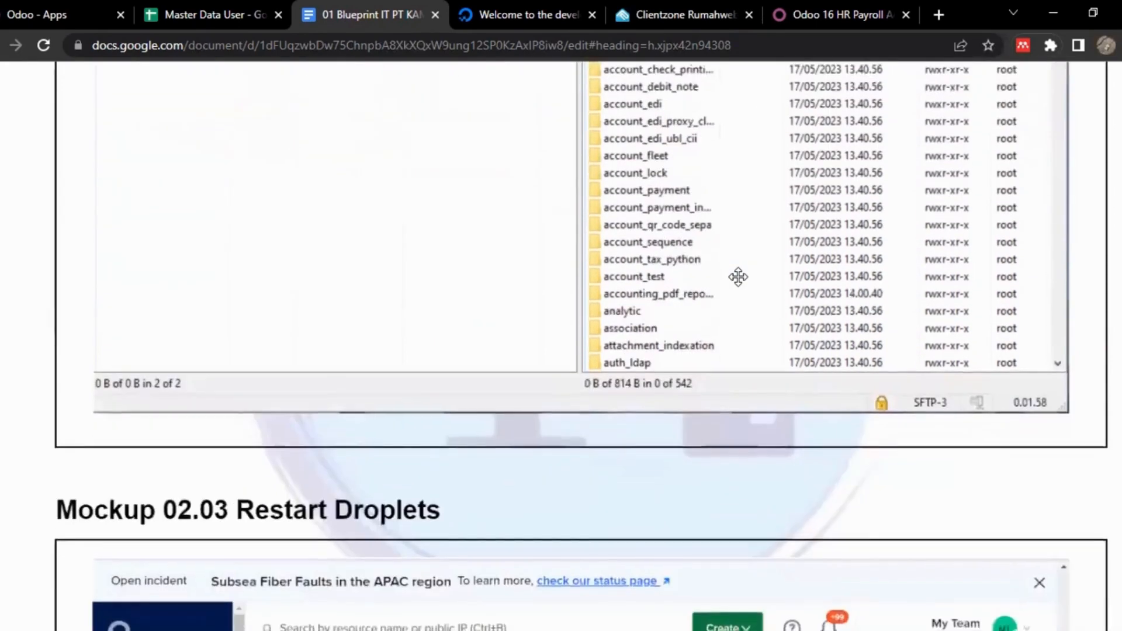
scroll(738, 276, down, 2)
scroll(738, 277, up, 1)
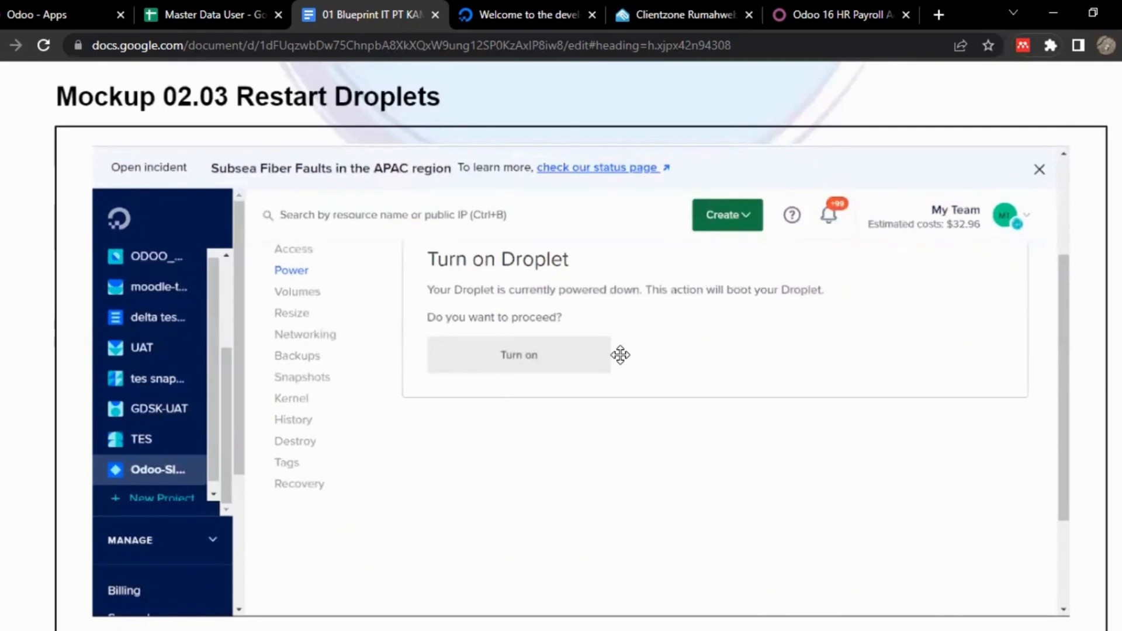
Step: Review Mockups 02.04 to 02.06, covering the Odoo login, Developer Mode activation and the Apps menu with the payroll modules
scroll(620, 354, down, 17)
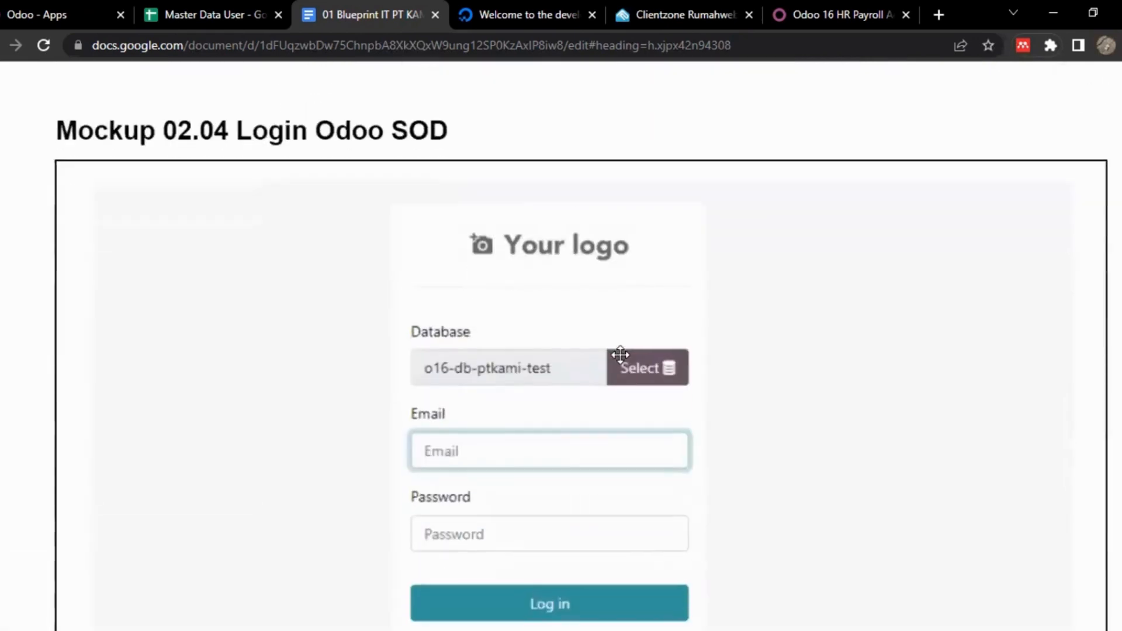
scroll(620, 355, down, 11)
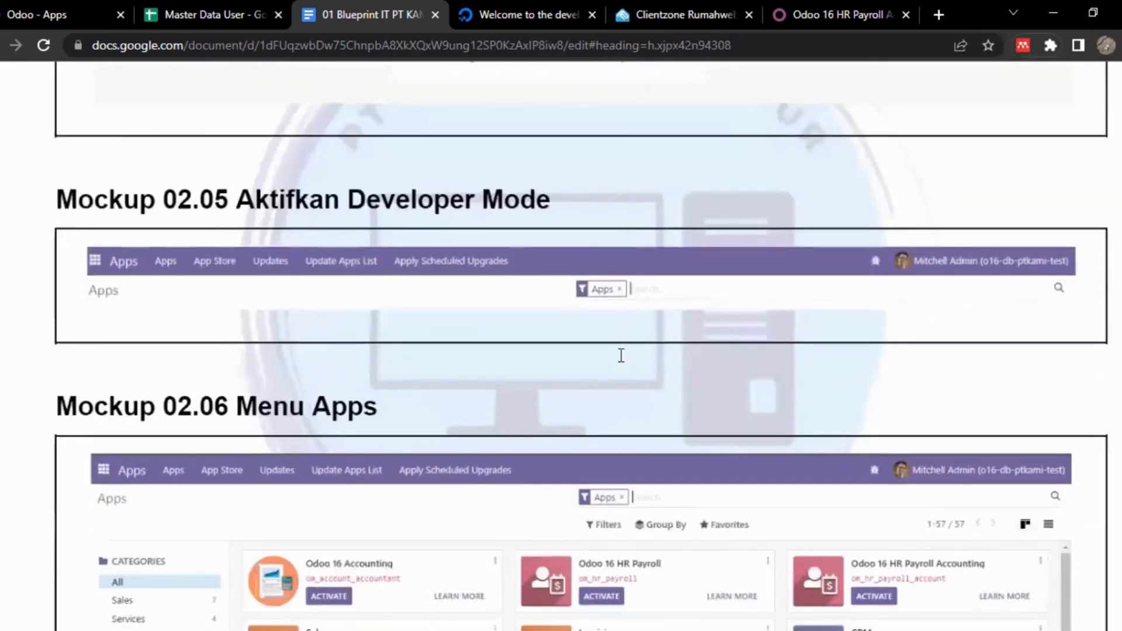
scroll(670, 291, down, 5)
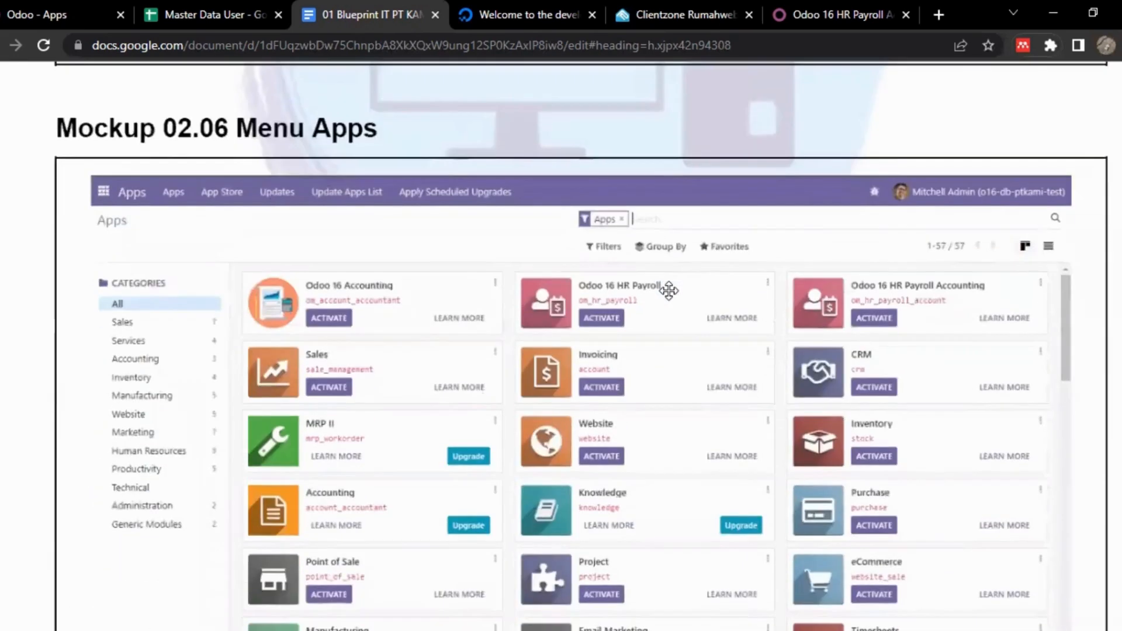
scroll(669, 290, down, 2)
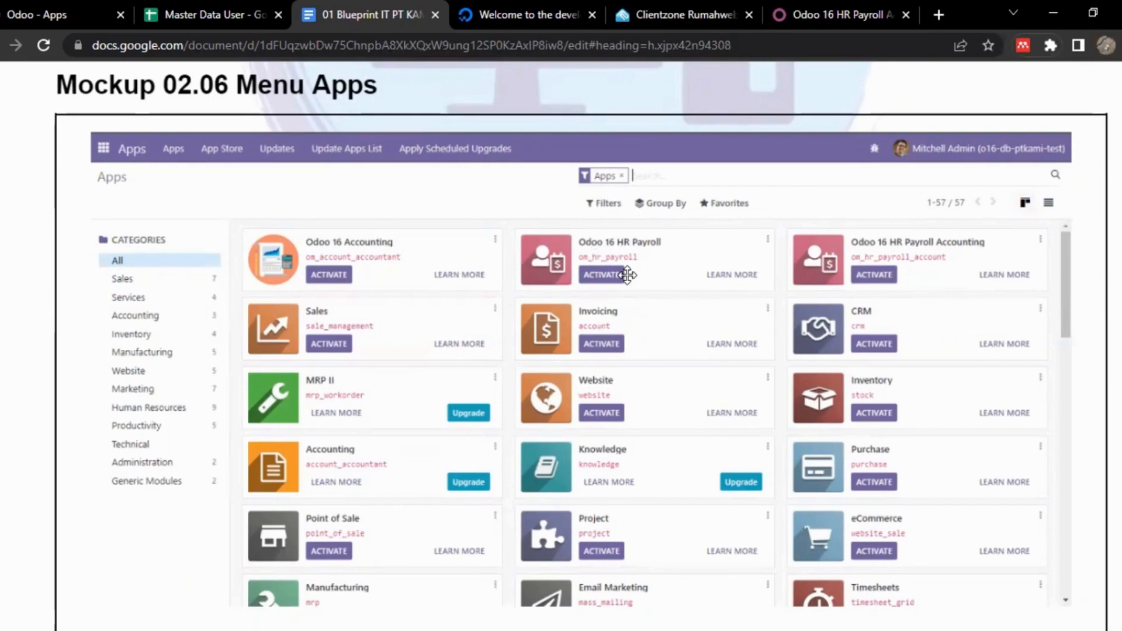
scroll(627, 275, down, 5)
scroll(627, 275, down, 3)
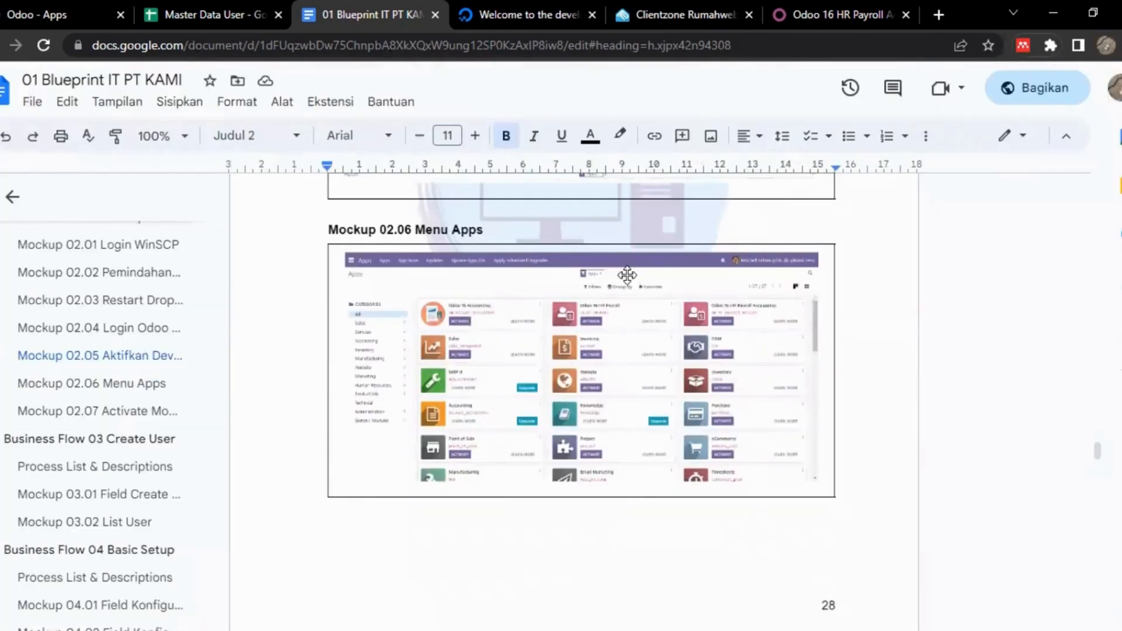